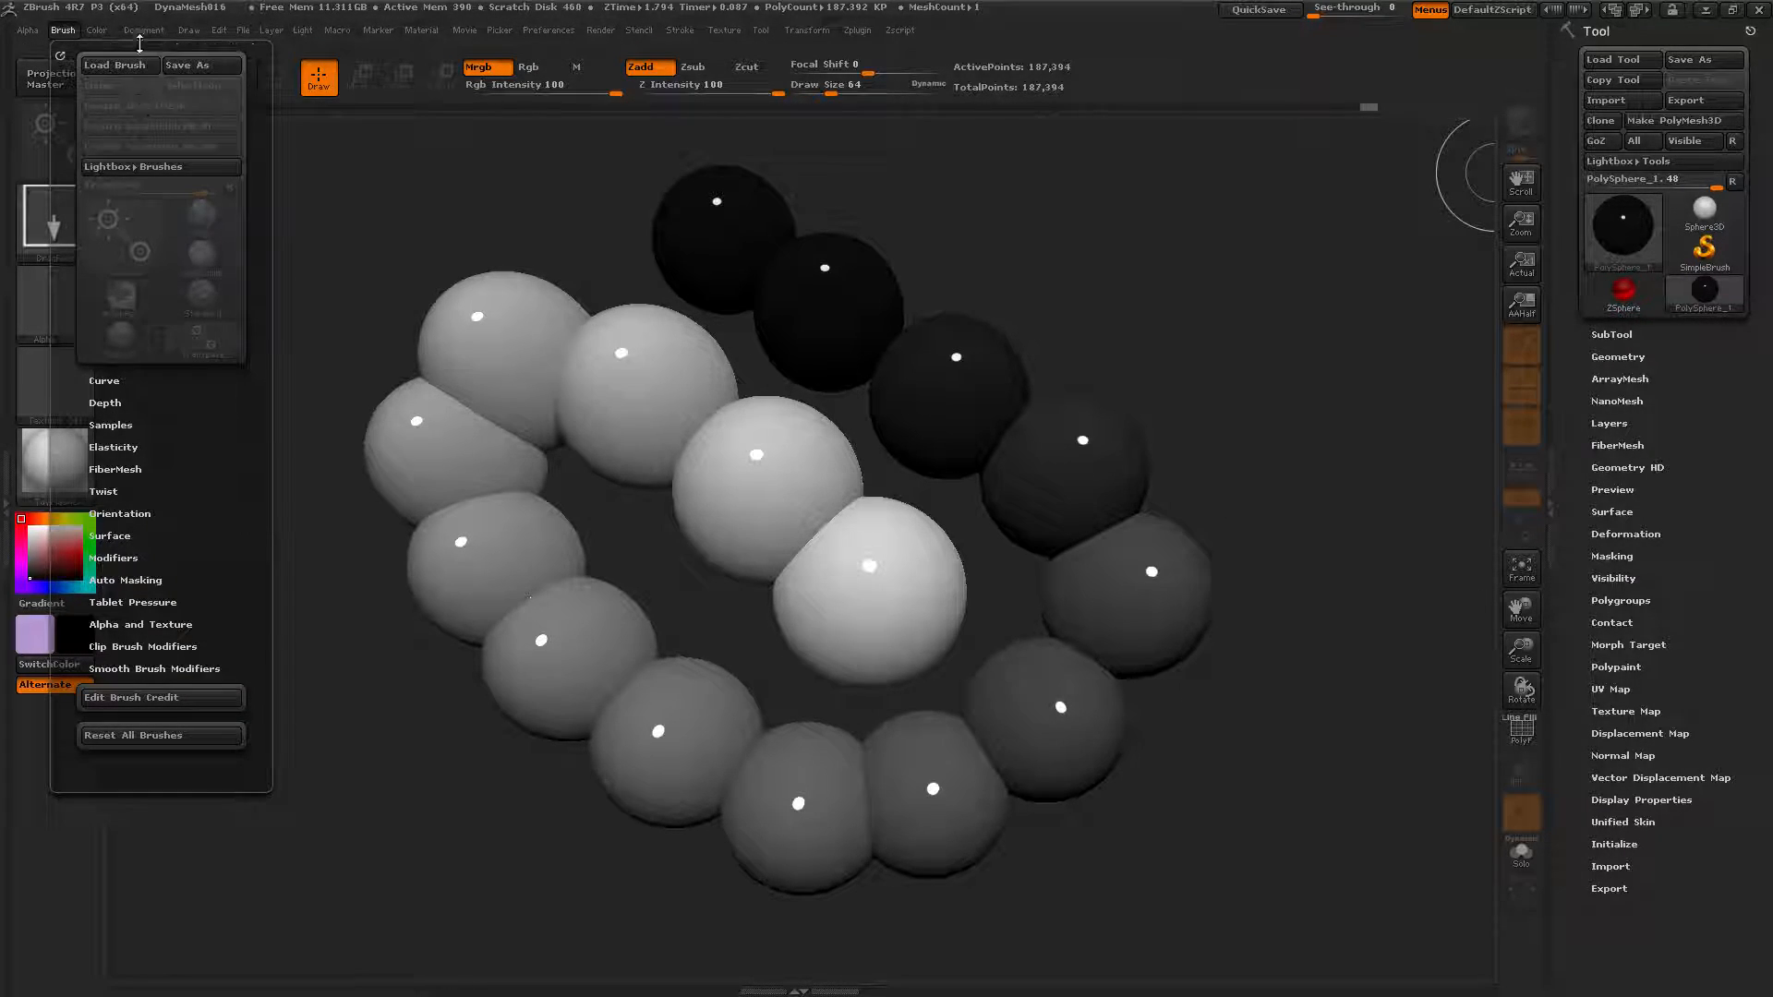
Browse the colour and brush menus, then open and cancel the system colour palette.
left_click(96, 30)
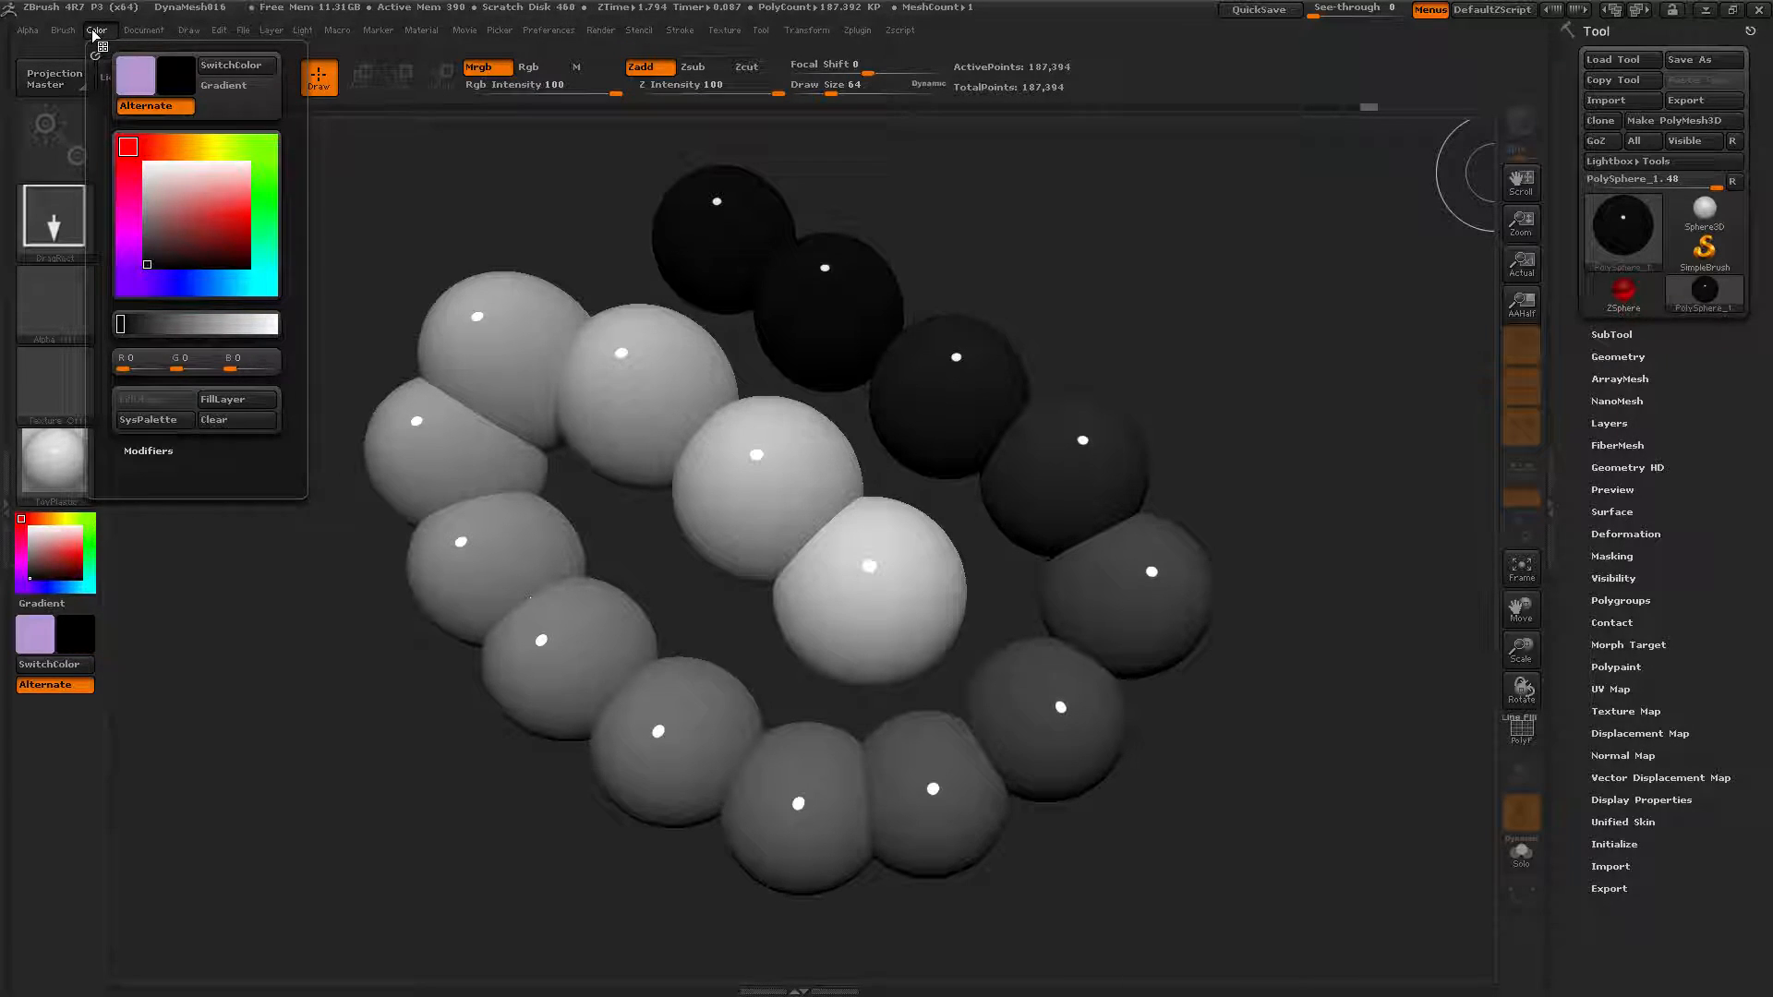
left_click(74, 36)
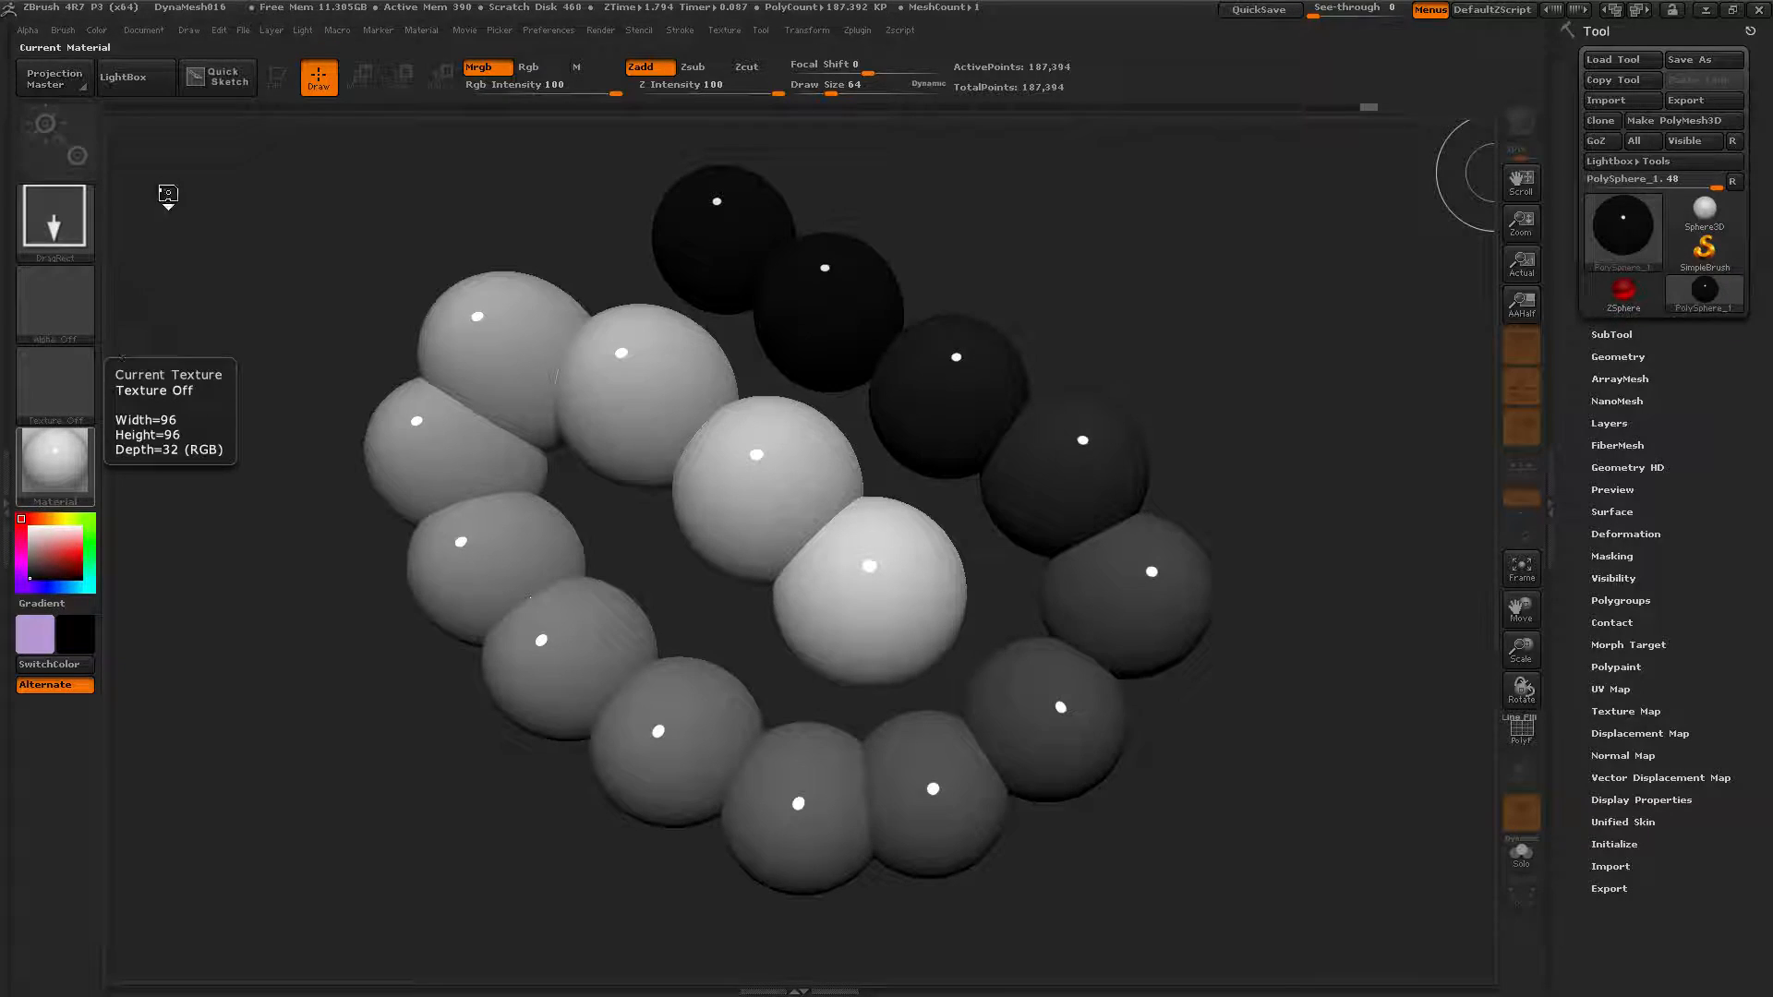
left_click(98, 31)
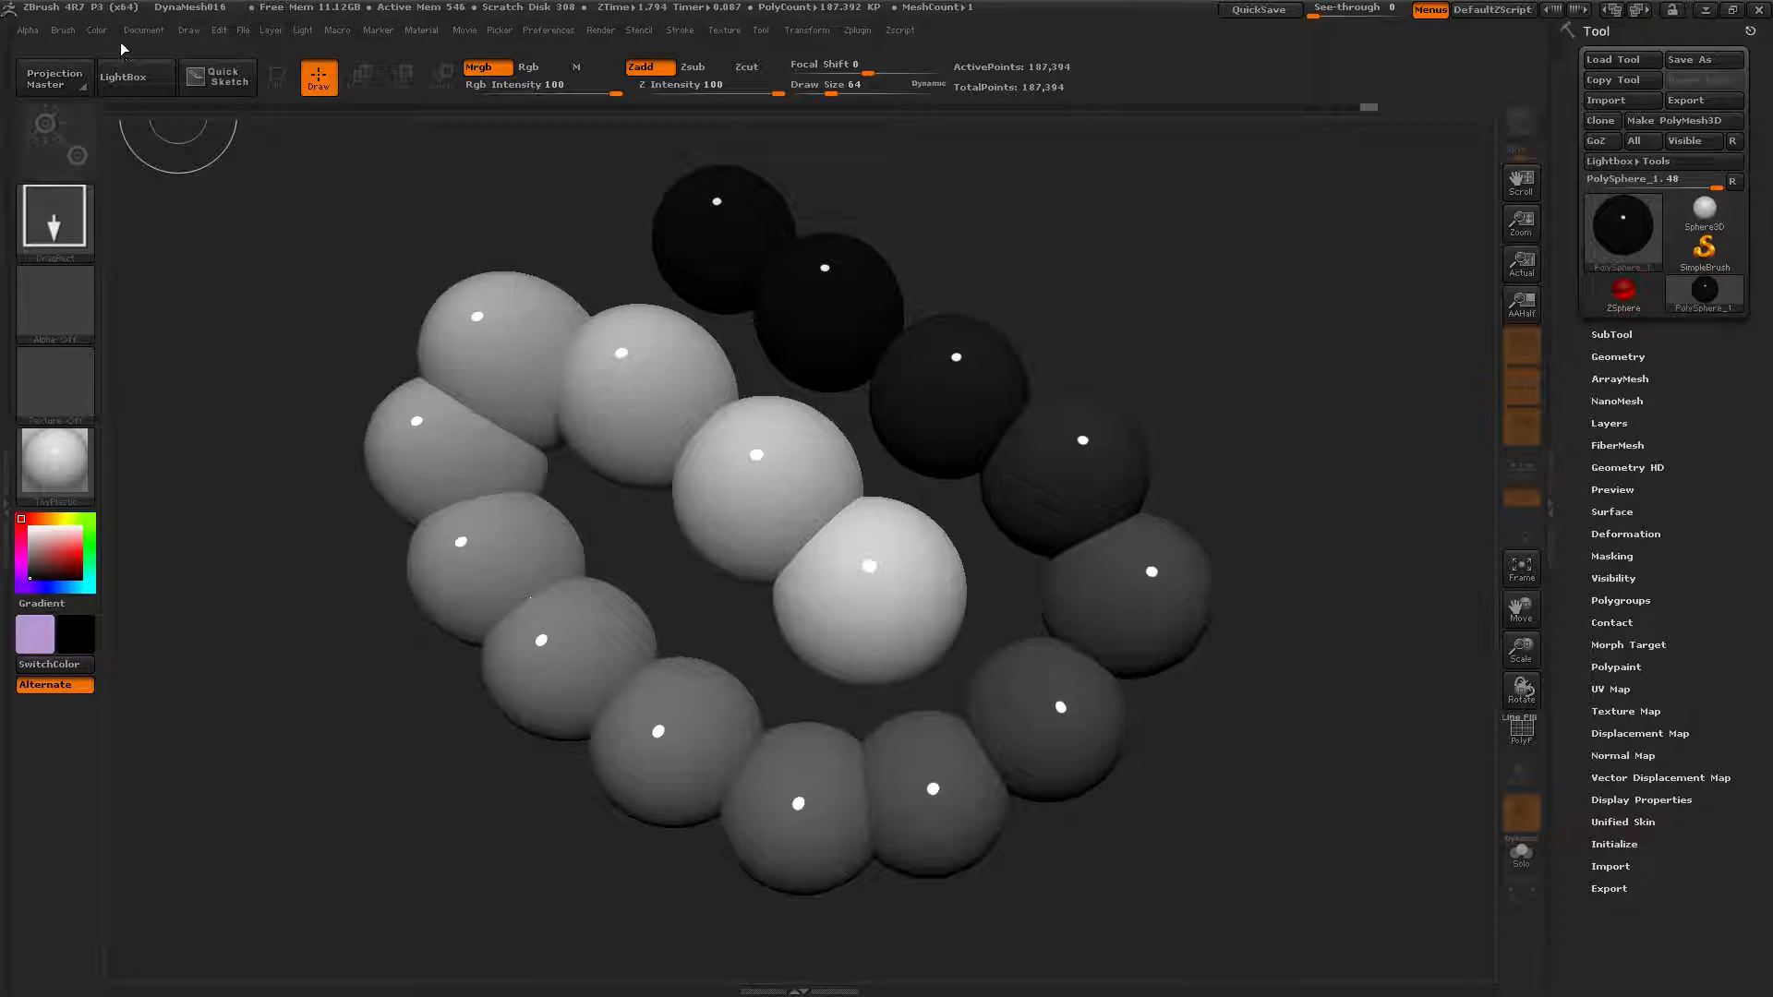
left_click(97, 31)
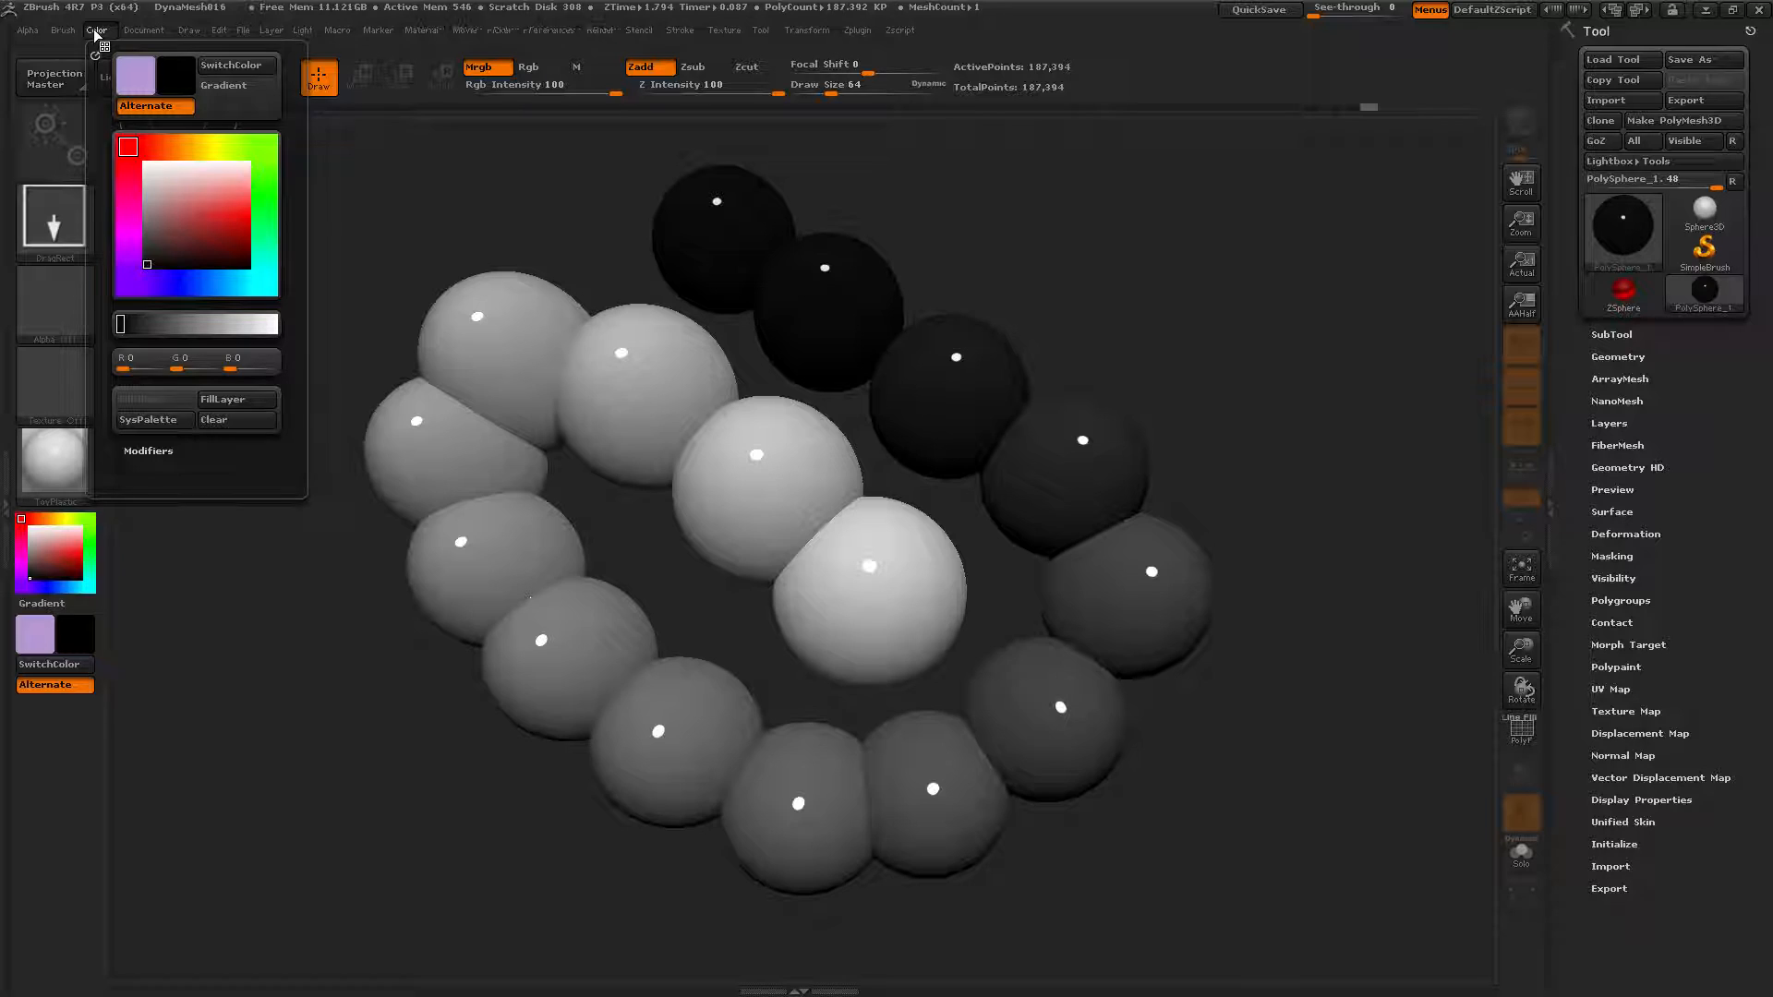
left_click(165, 425)
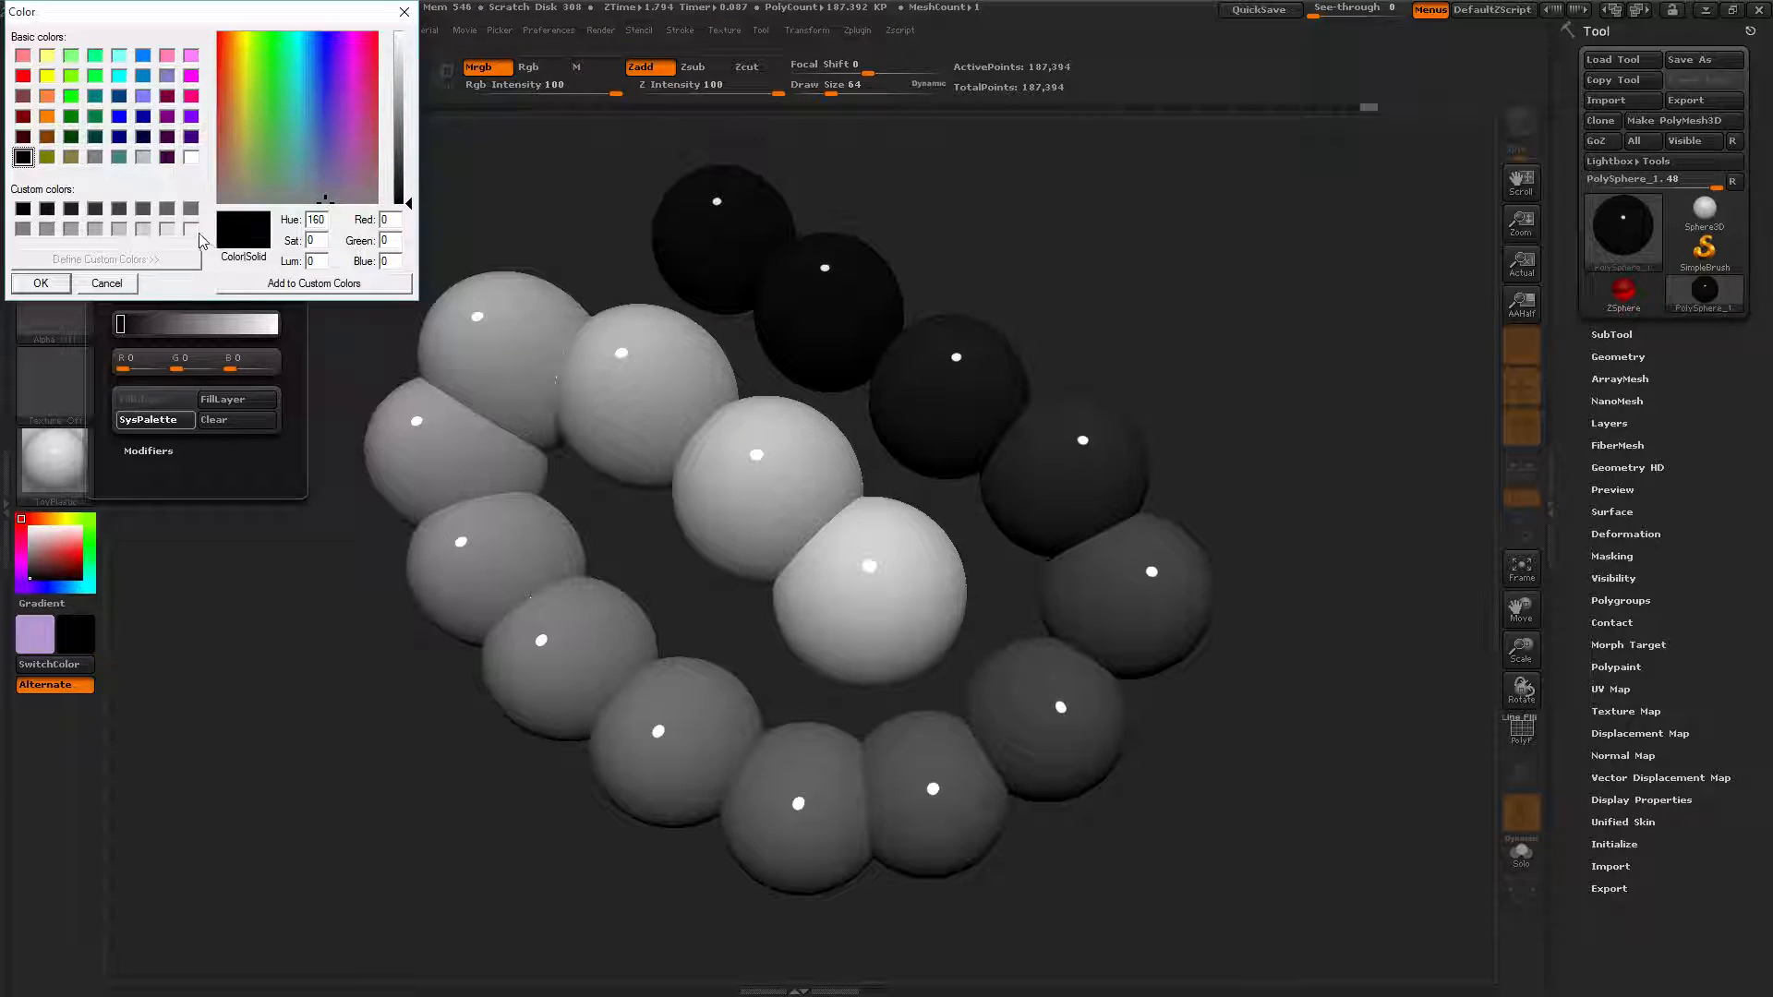
left_click(117, 285)
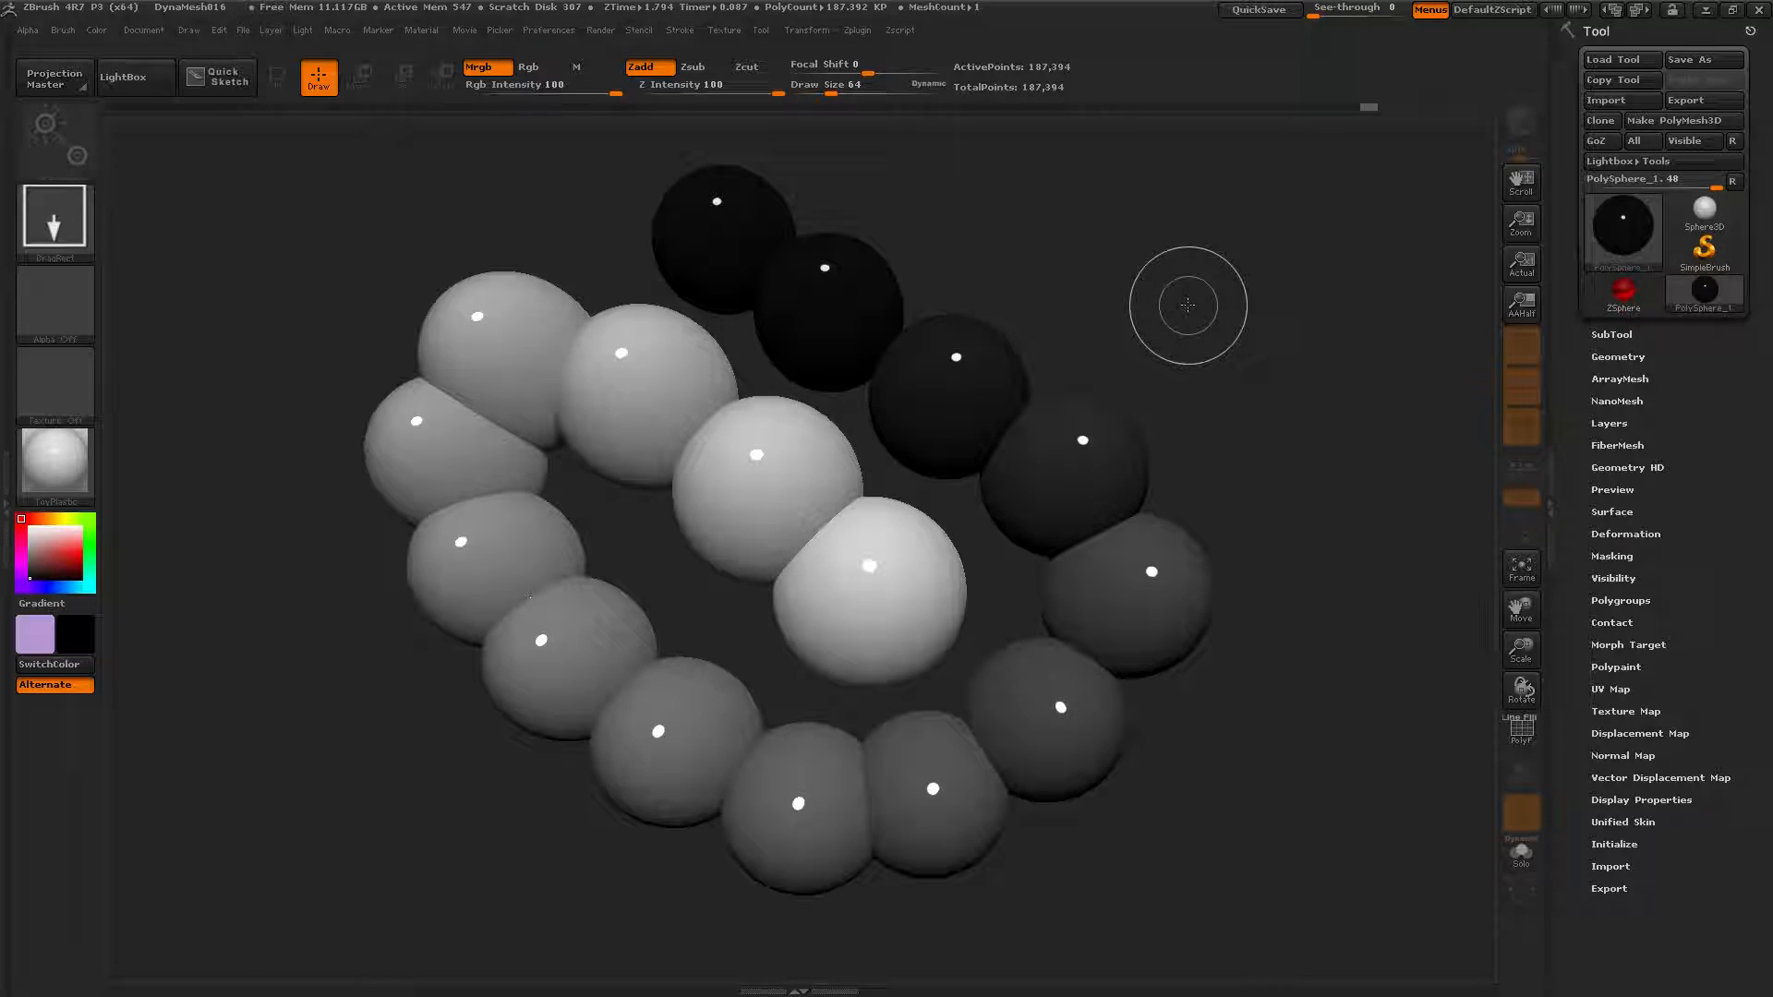
Clear the canvas, draw a new PolySphere in Edit mode, and apply BasicMaterial.
key("ctrl+n")
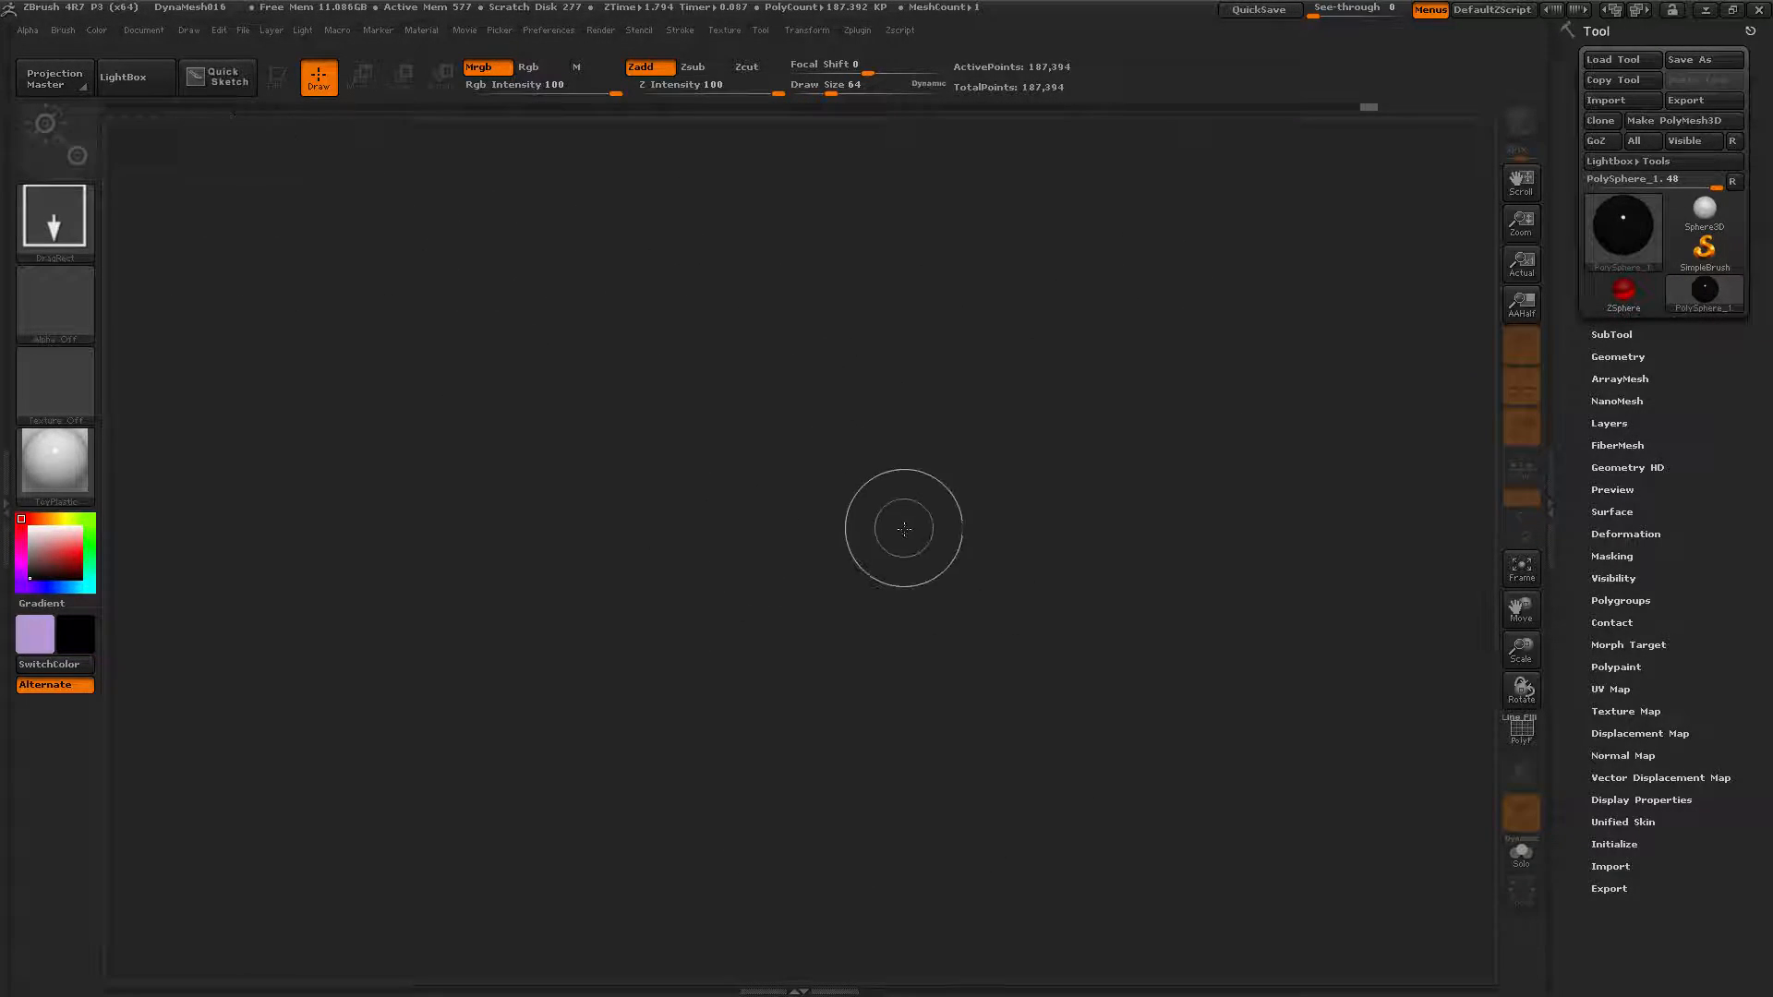
left_click_drag(748, 503, 724, 684)
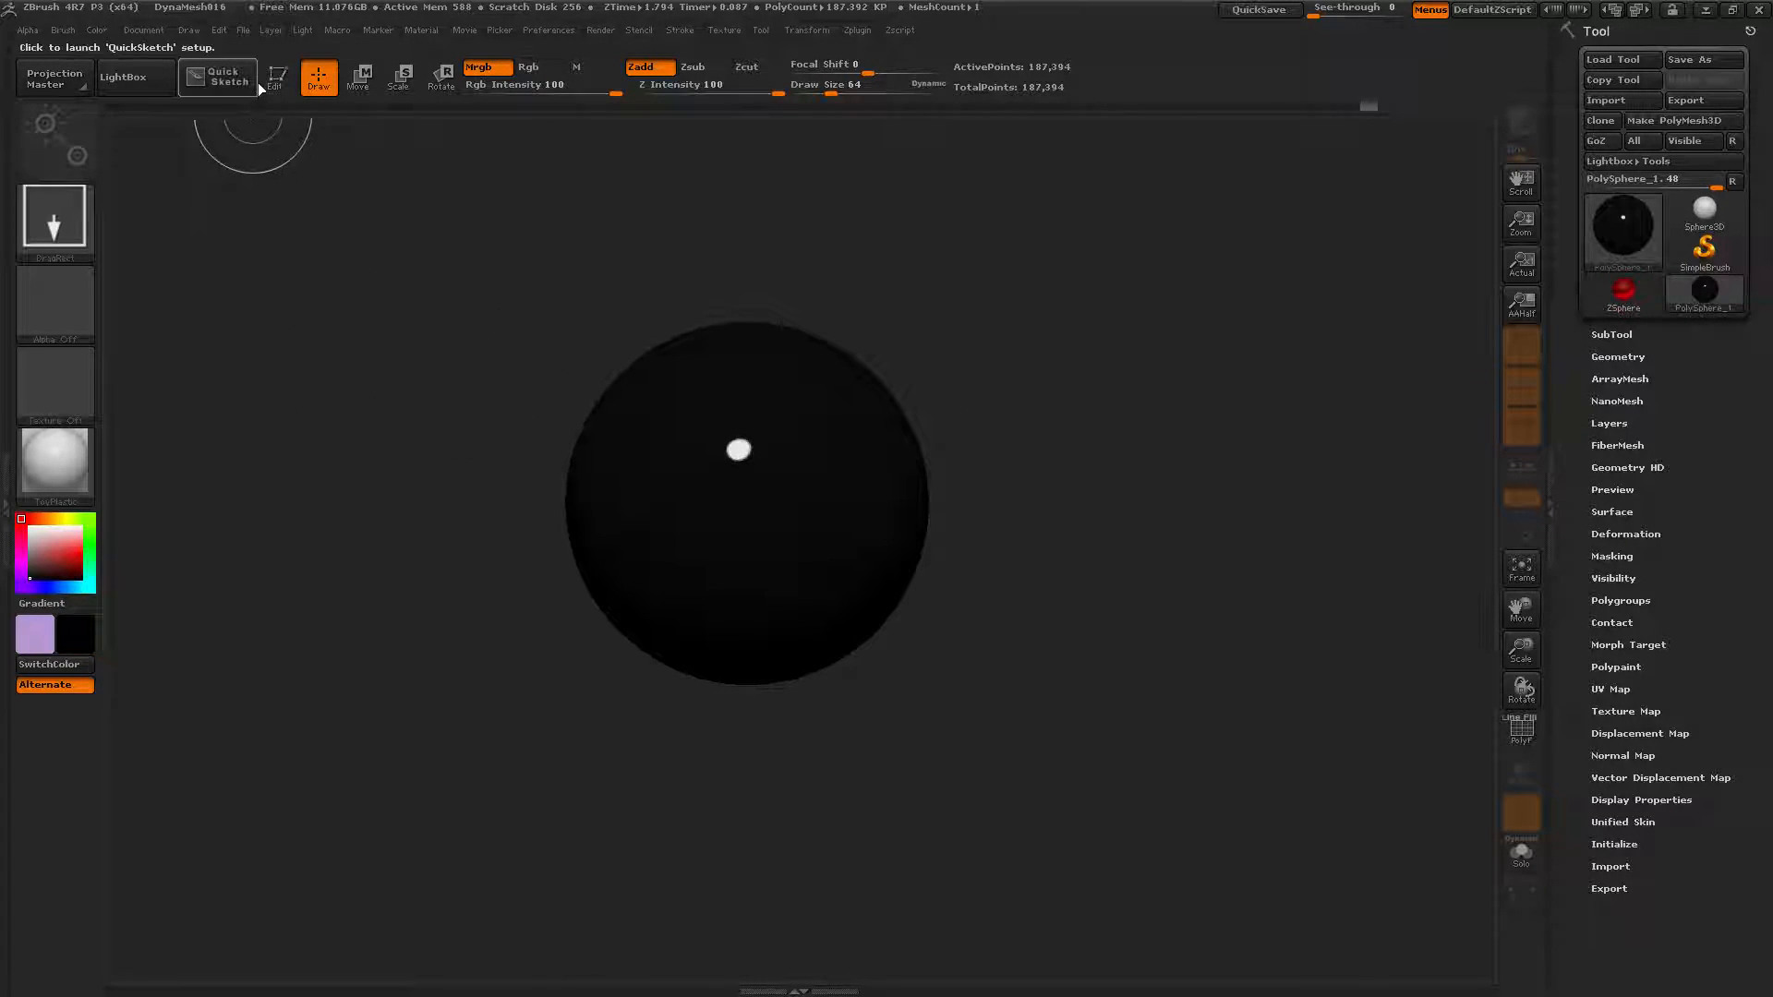
left_click(278, 79)
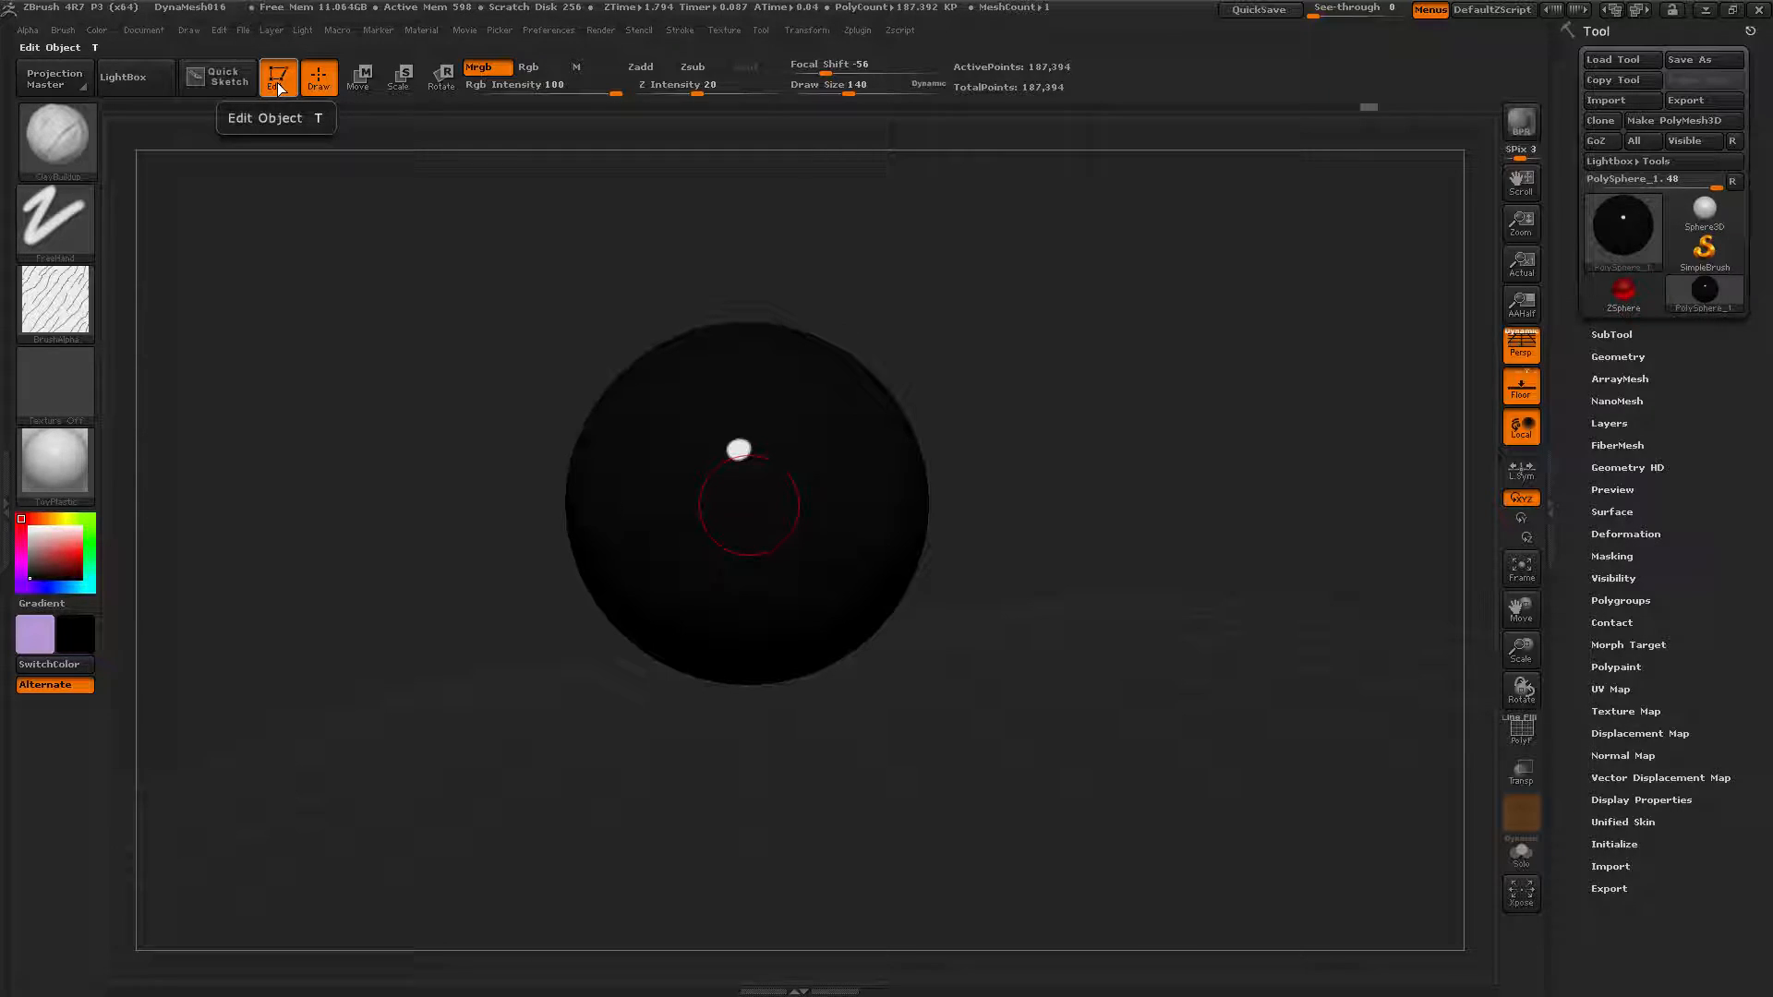
left_click(52, 474)
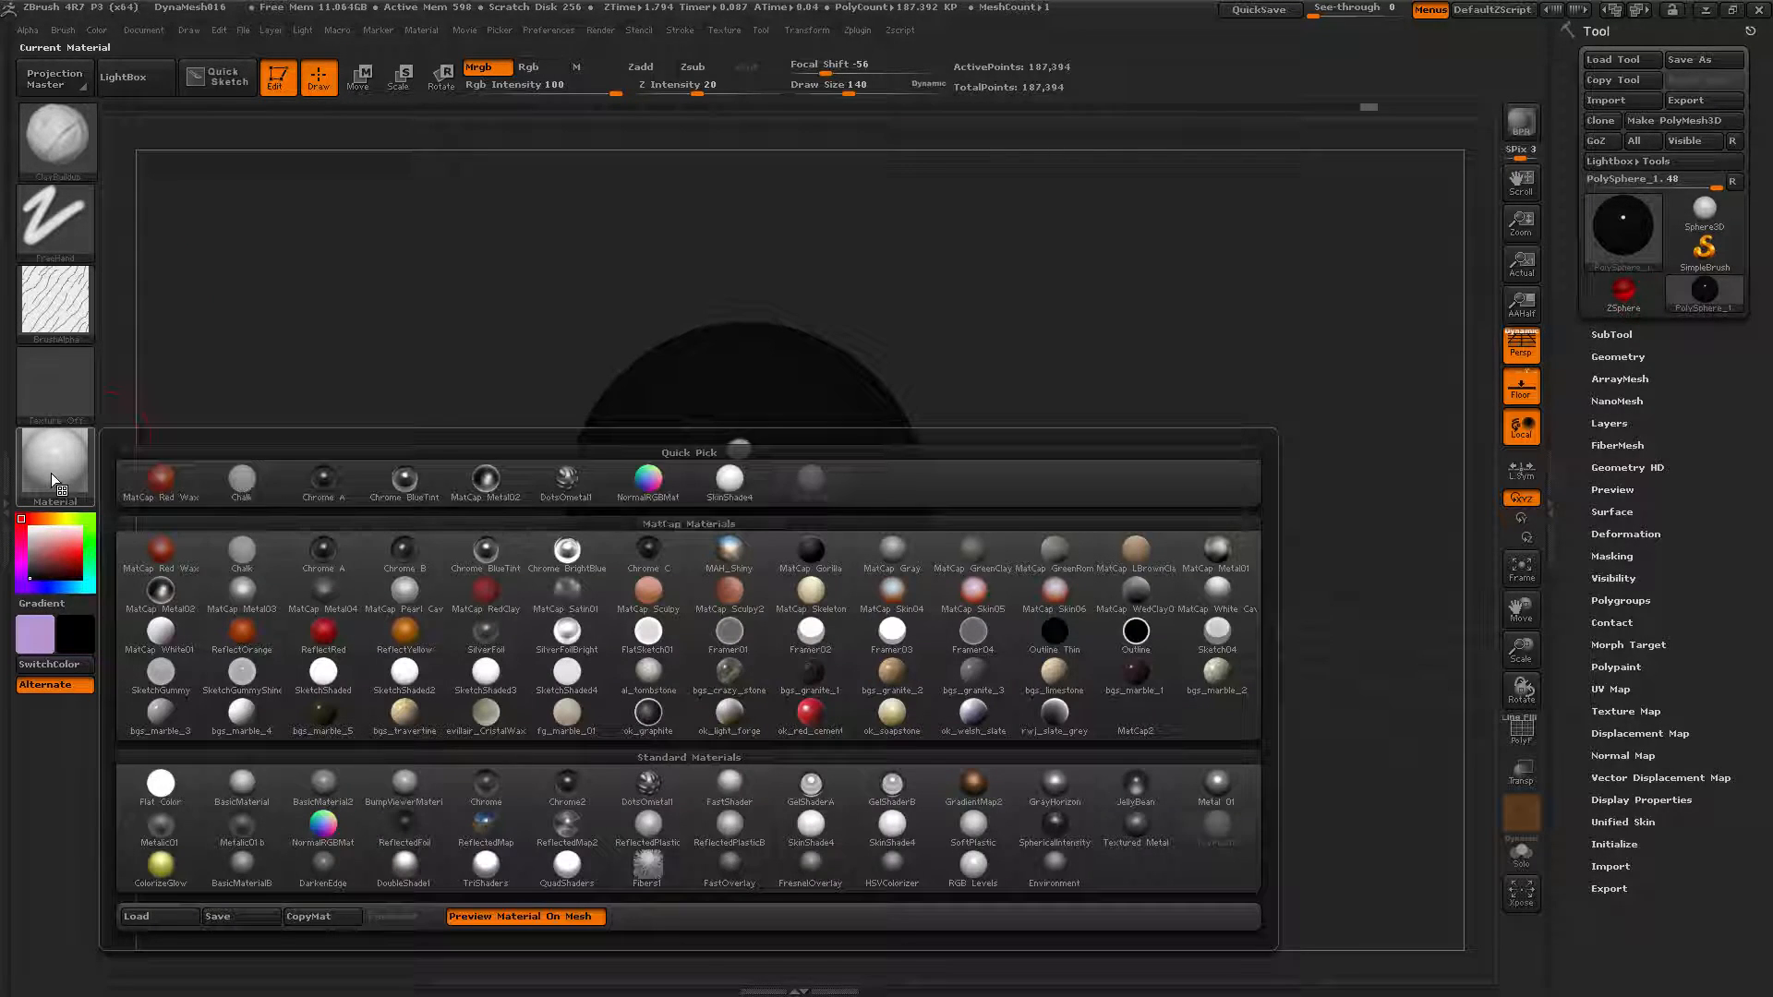
left_click(243, 785)
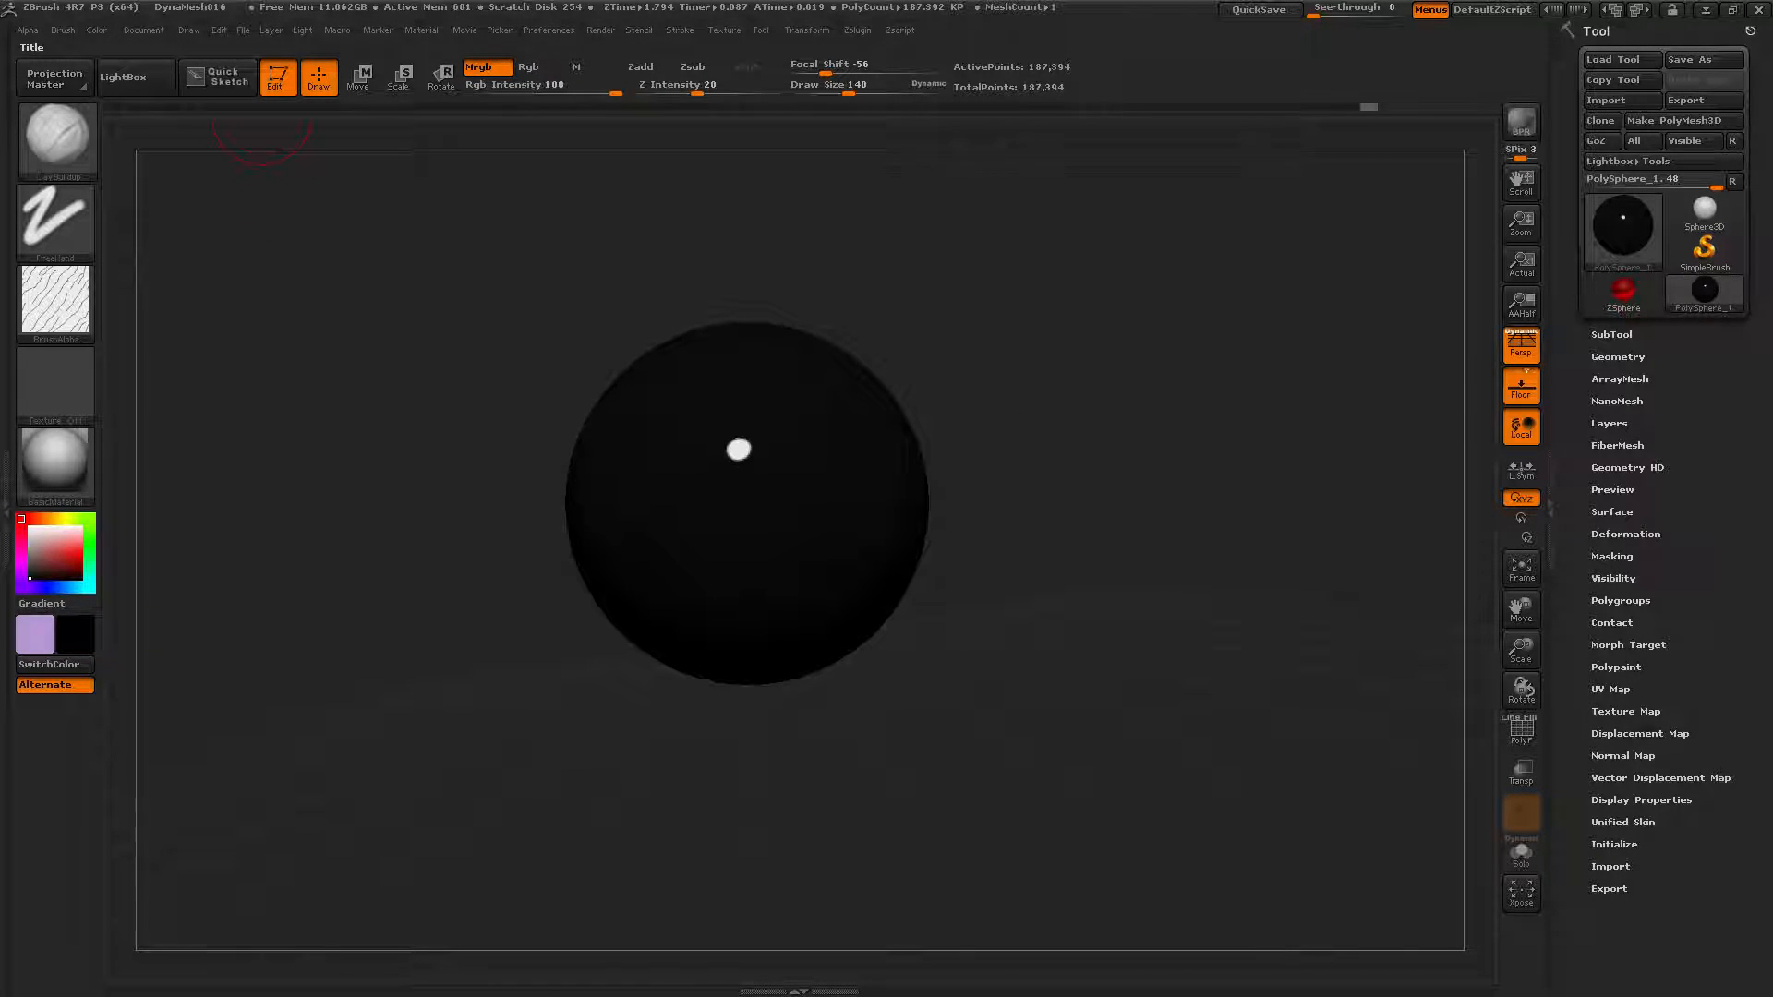
Fill the sphere black, then solid green (R 95, G 255, B 0), and show the left tray.
left_click(97, 29)
left_click(146, 395)
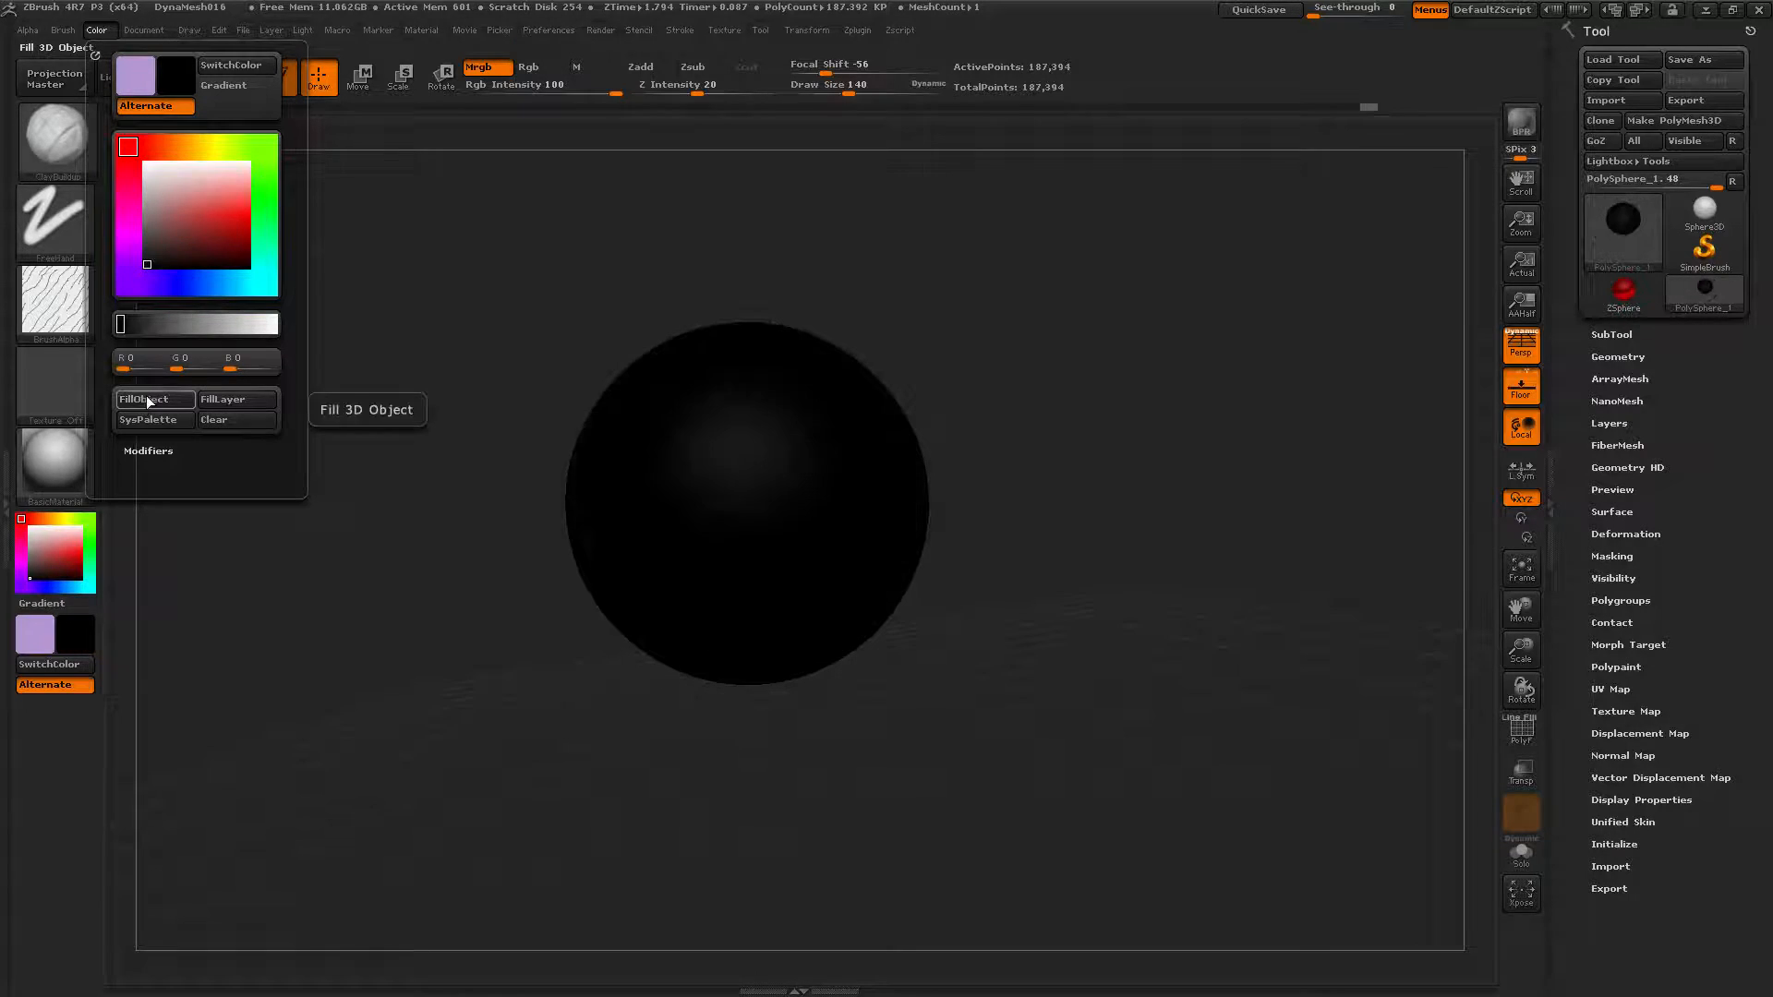
left_click(93, 535)
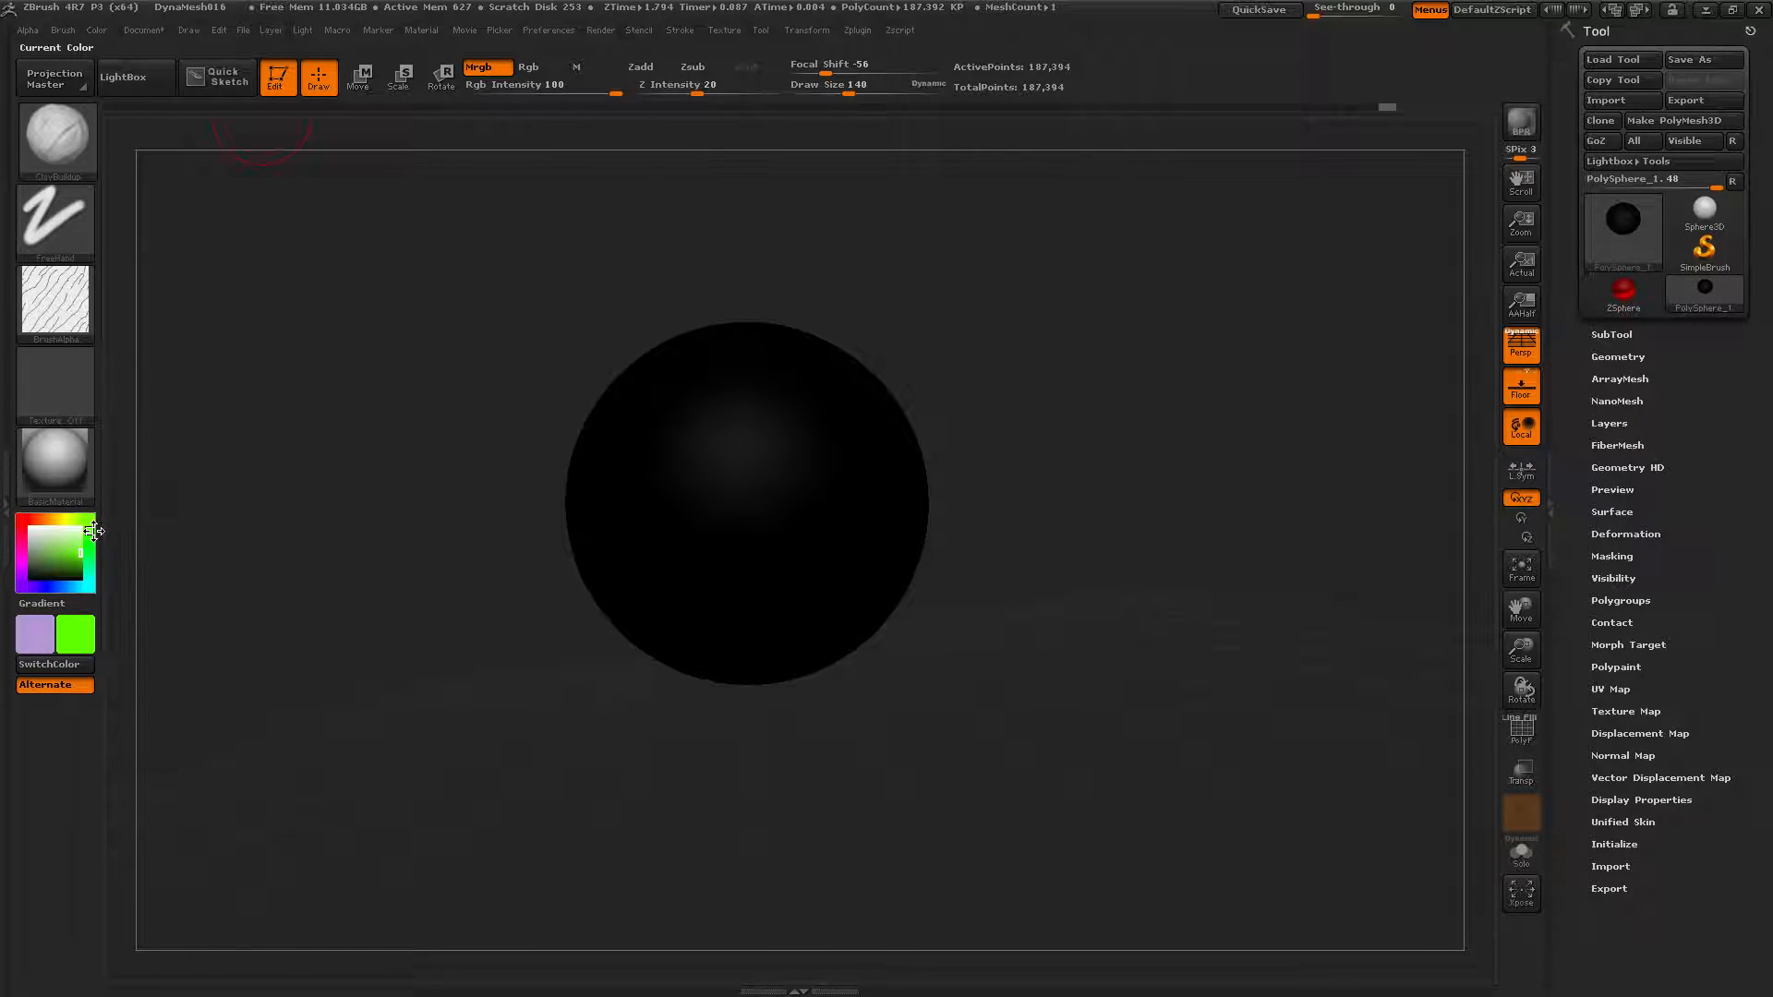
left_click(98, 30)
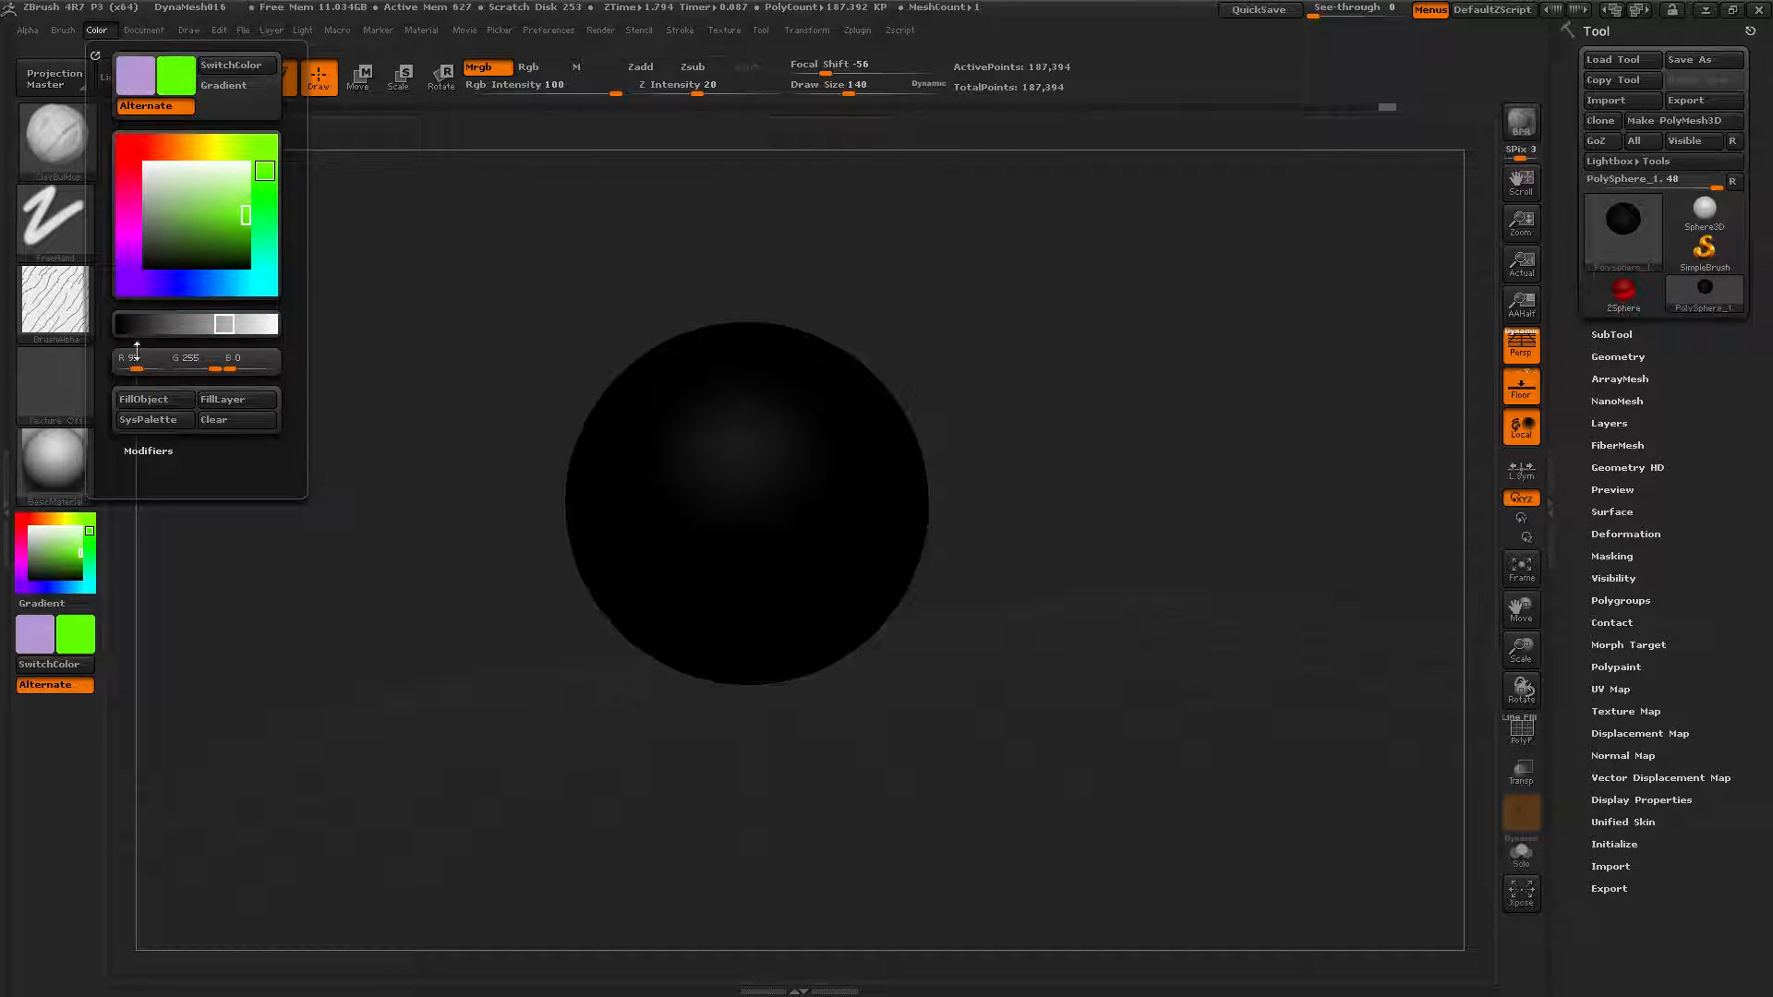
left_click(142, 404)
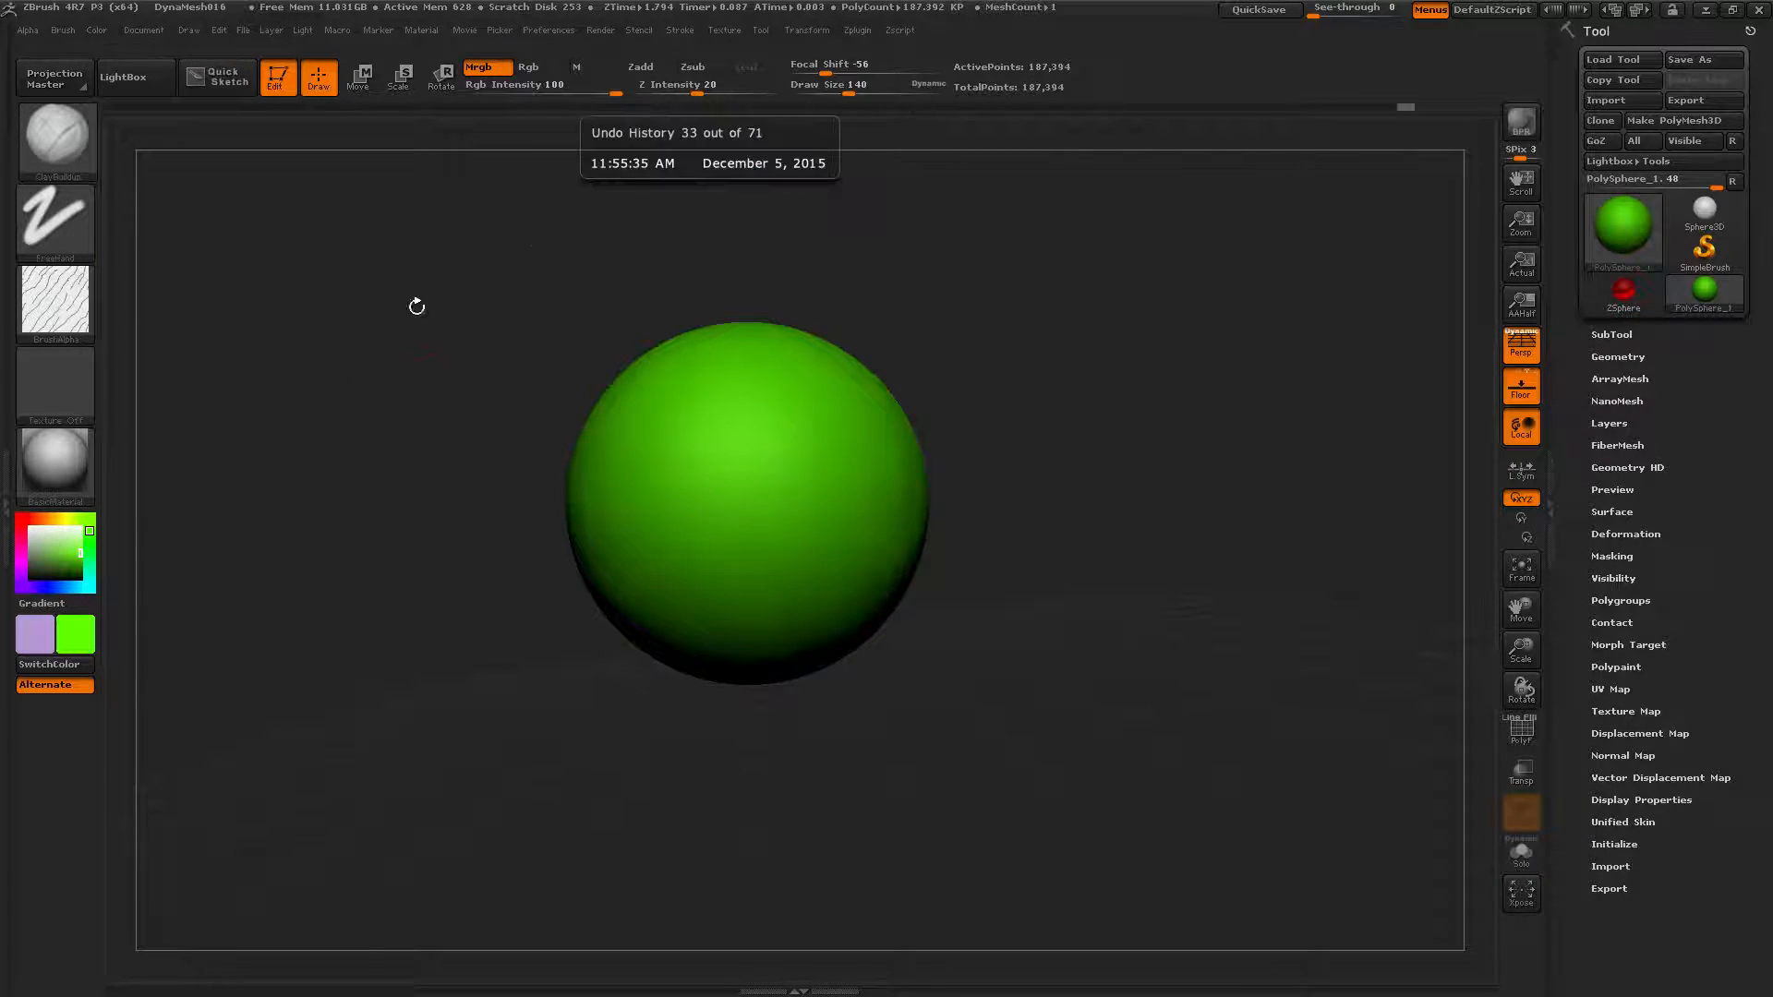
mouse_move(1233, 556)
left_mouse_down()
mouse_move(1228, 574)
mouse_move(1201, 561)
left_mouse_up()
left_click(94, 30)
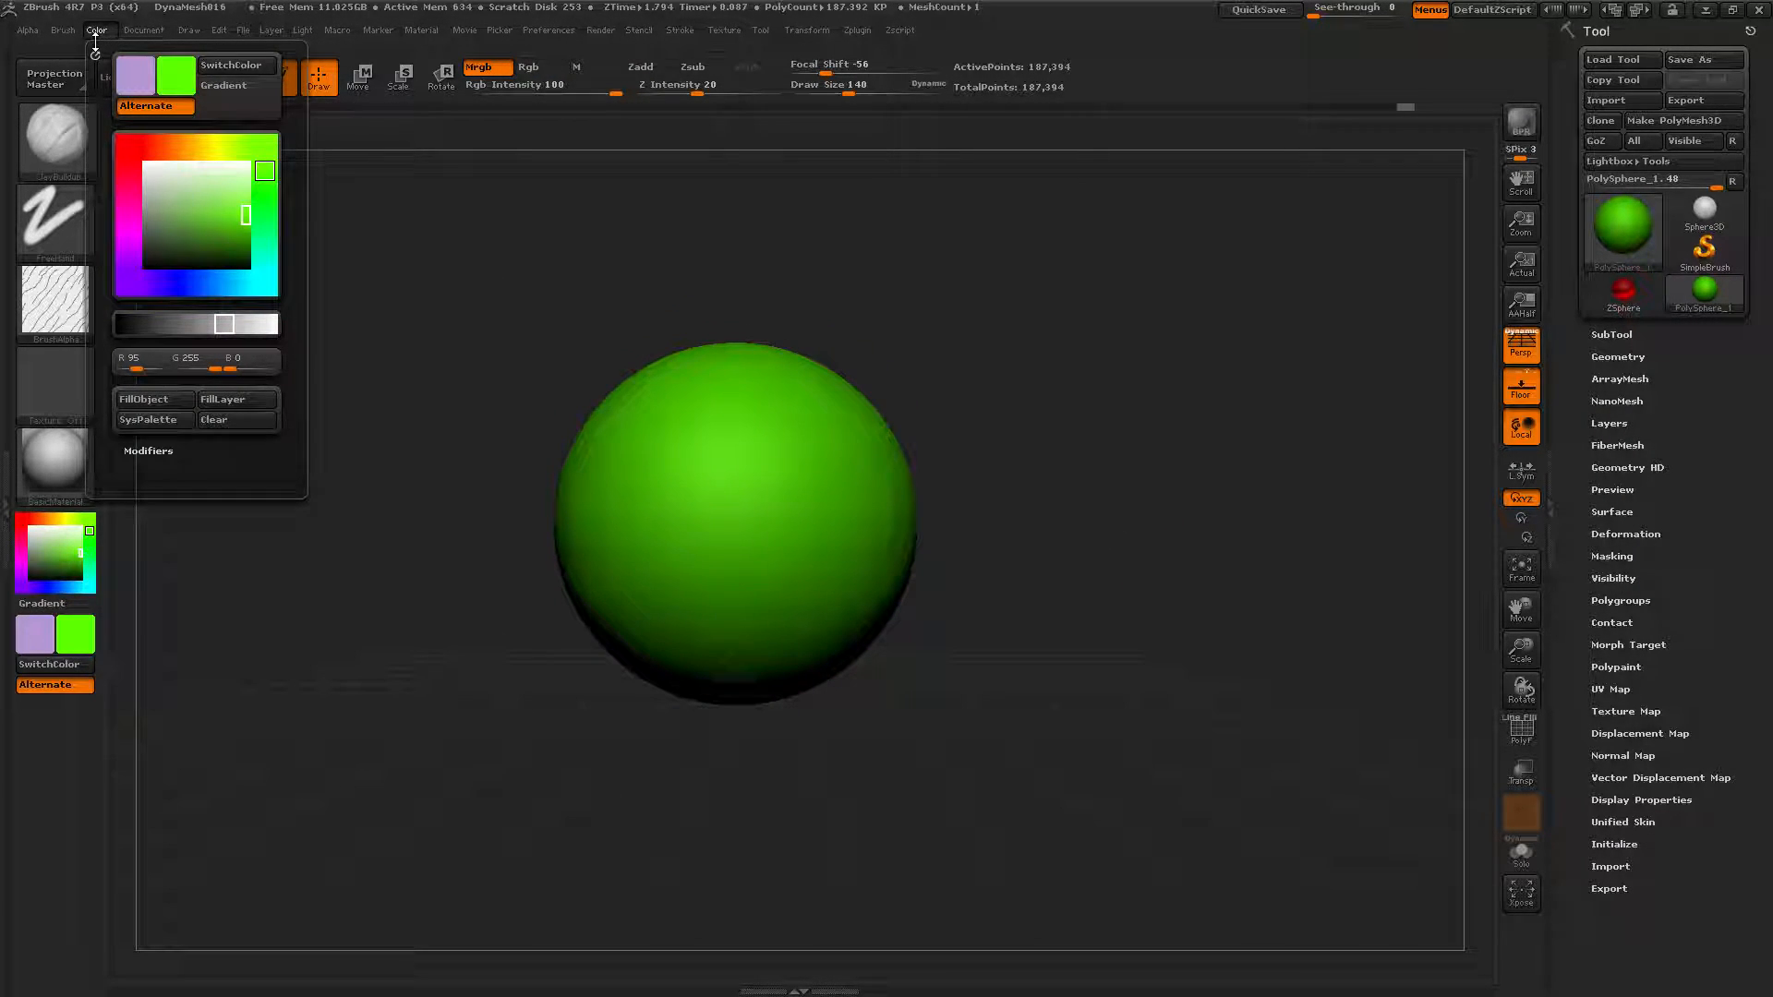
left_click(6, 491)
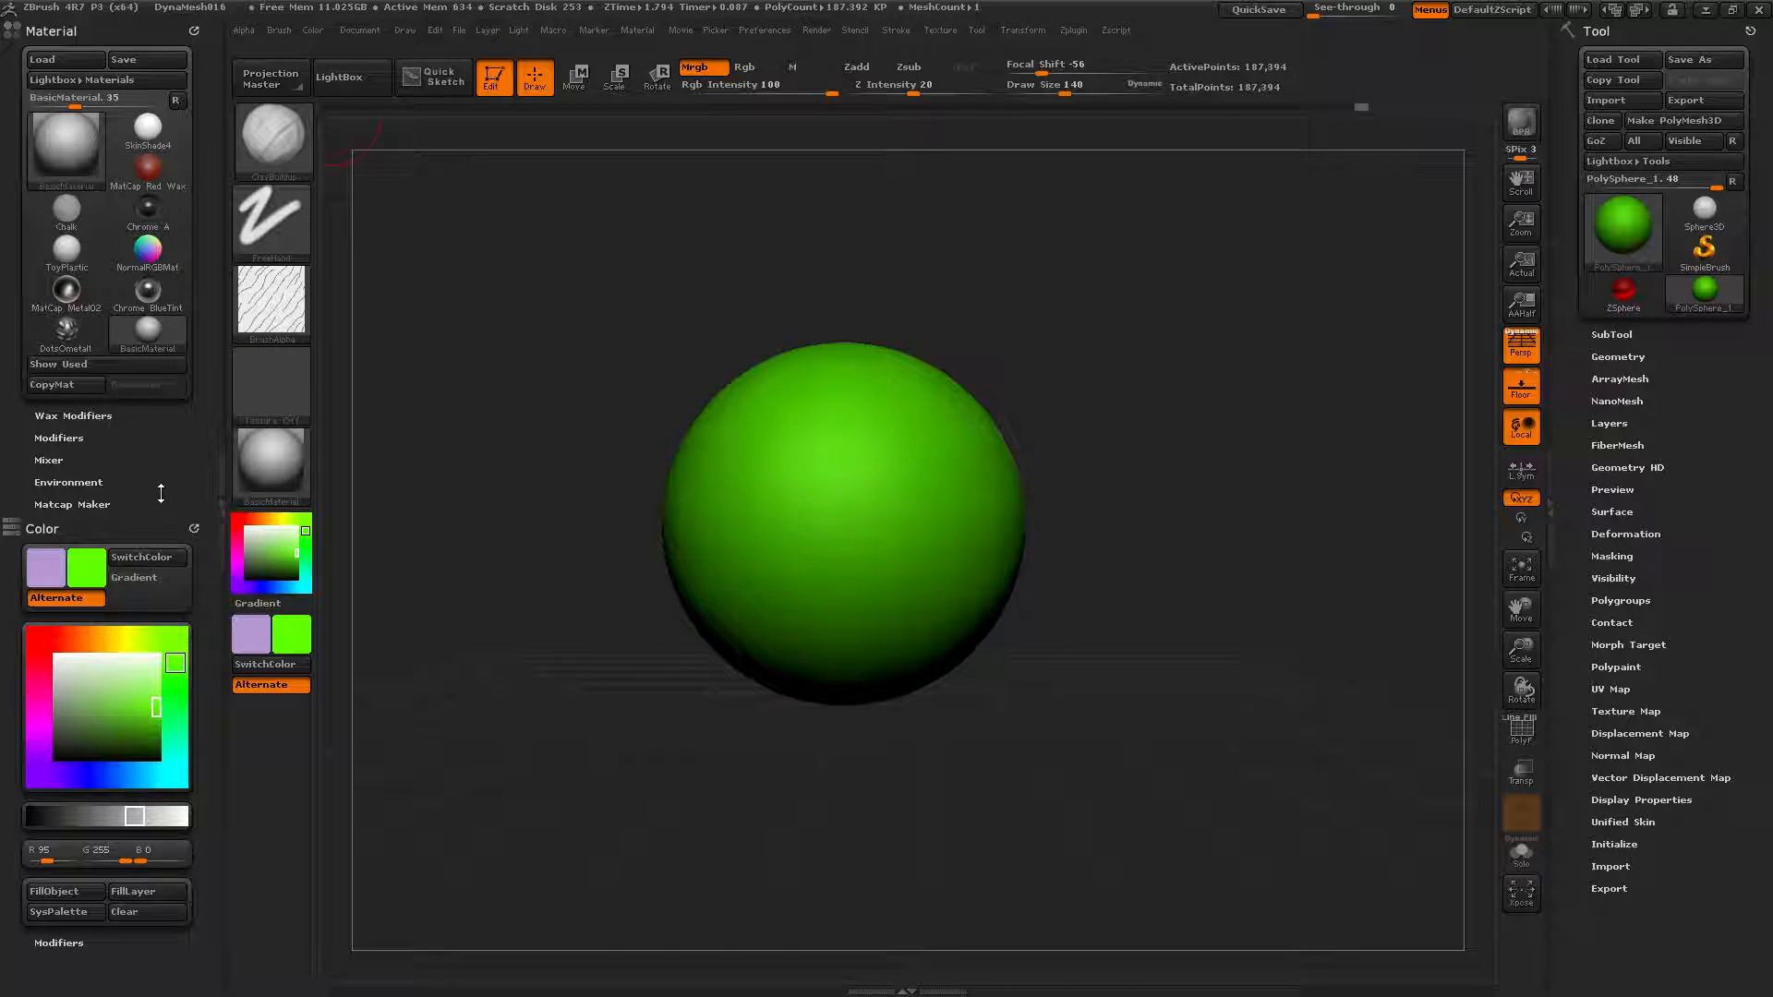
Dock the Color palette into the left tray and pick red in the large colour picker.
left_click(312, 29)
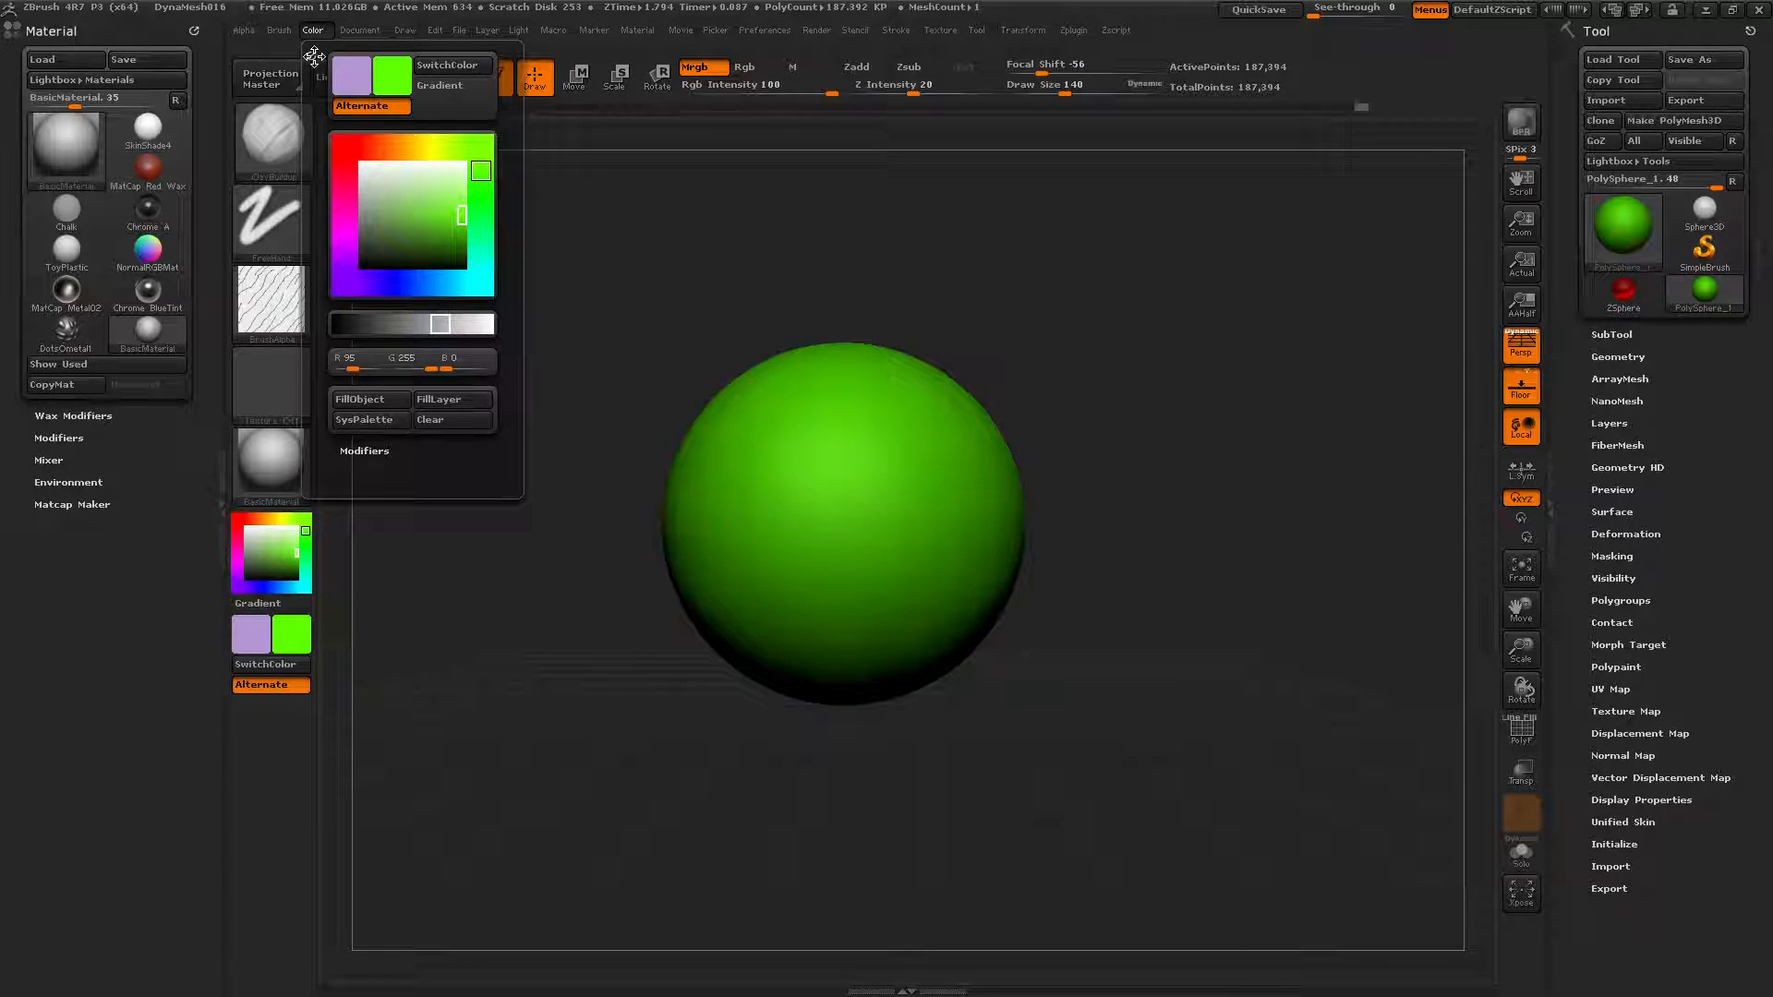
left_click_drag(311, 54, 48, 621)
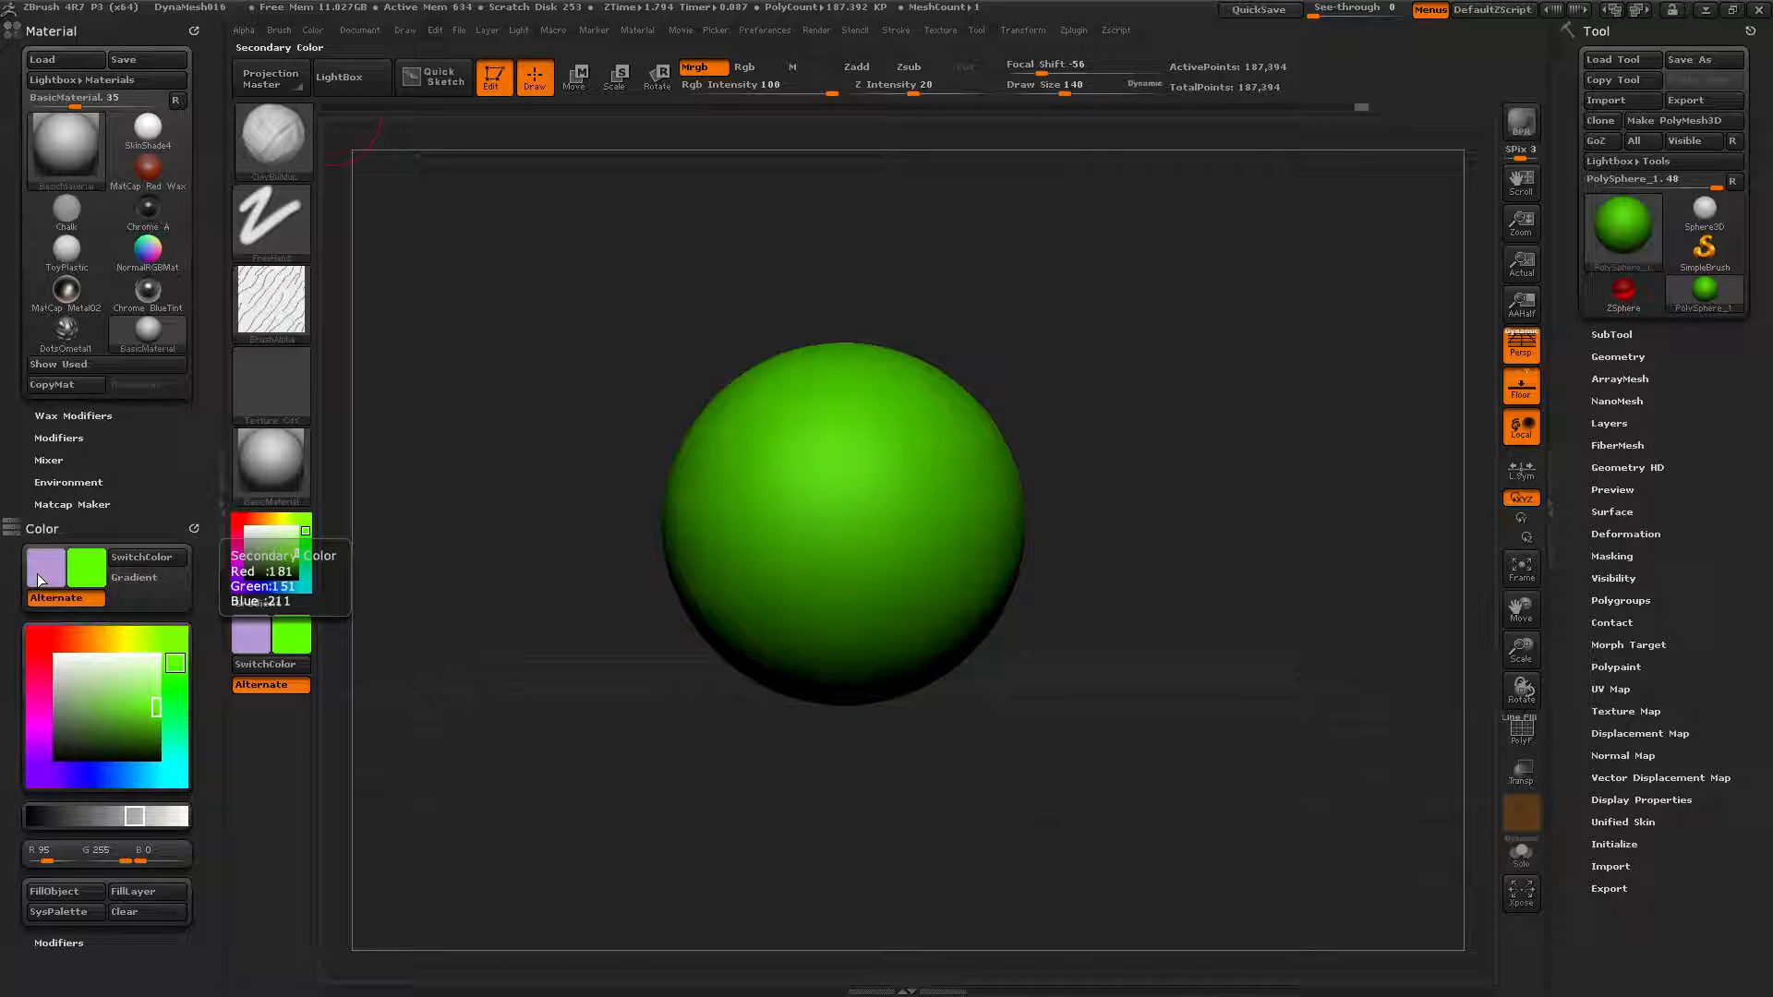
left_click(83, 565)
left_click(88, 567)
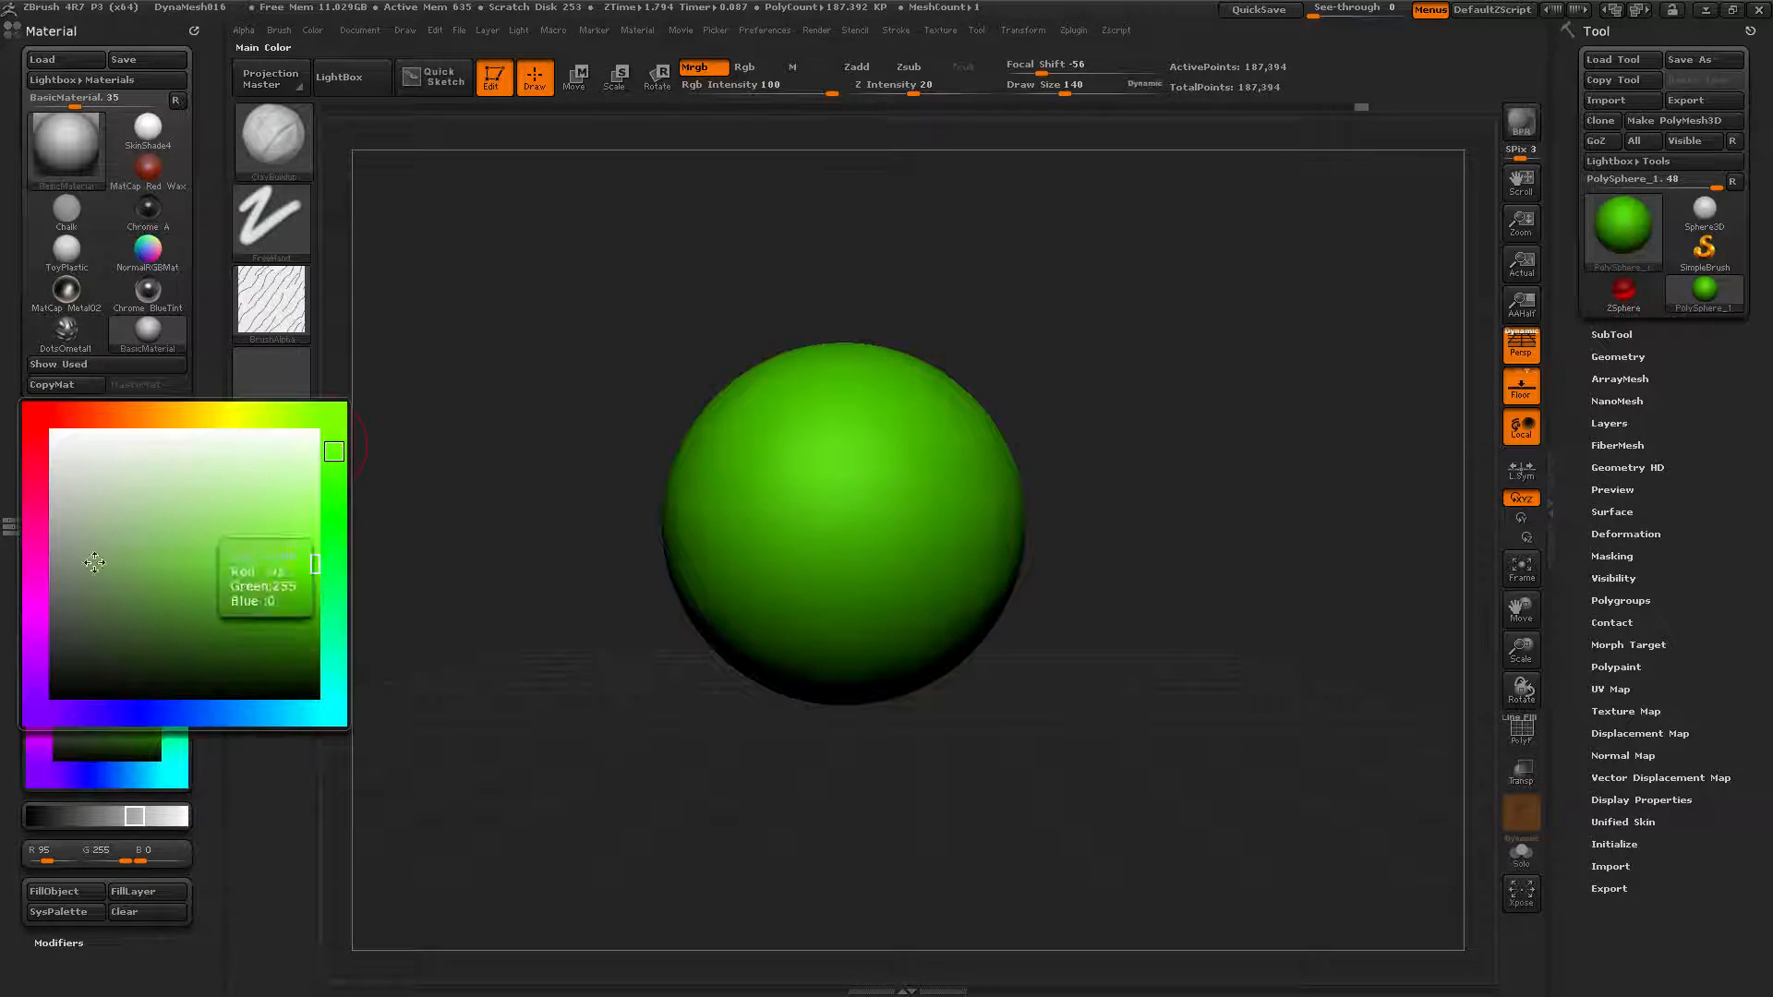
left_click(74, 415)
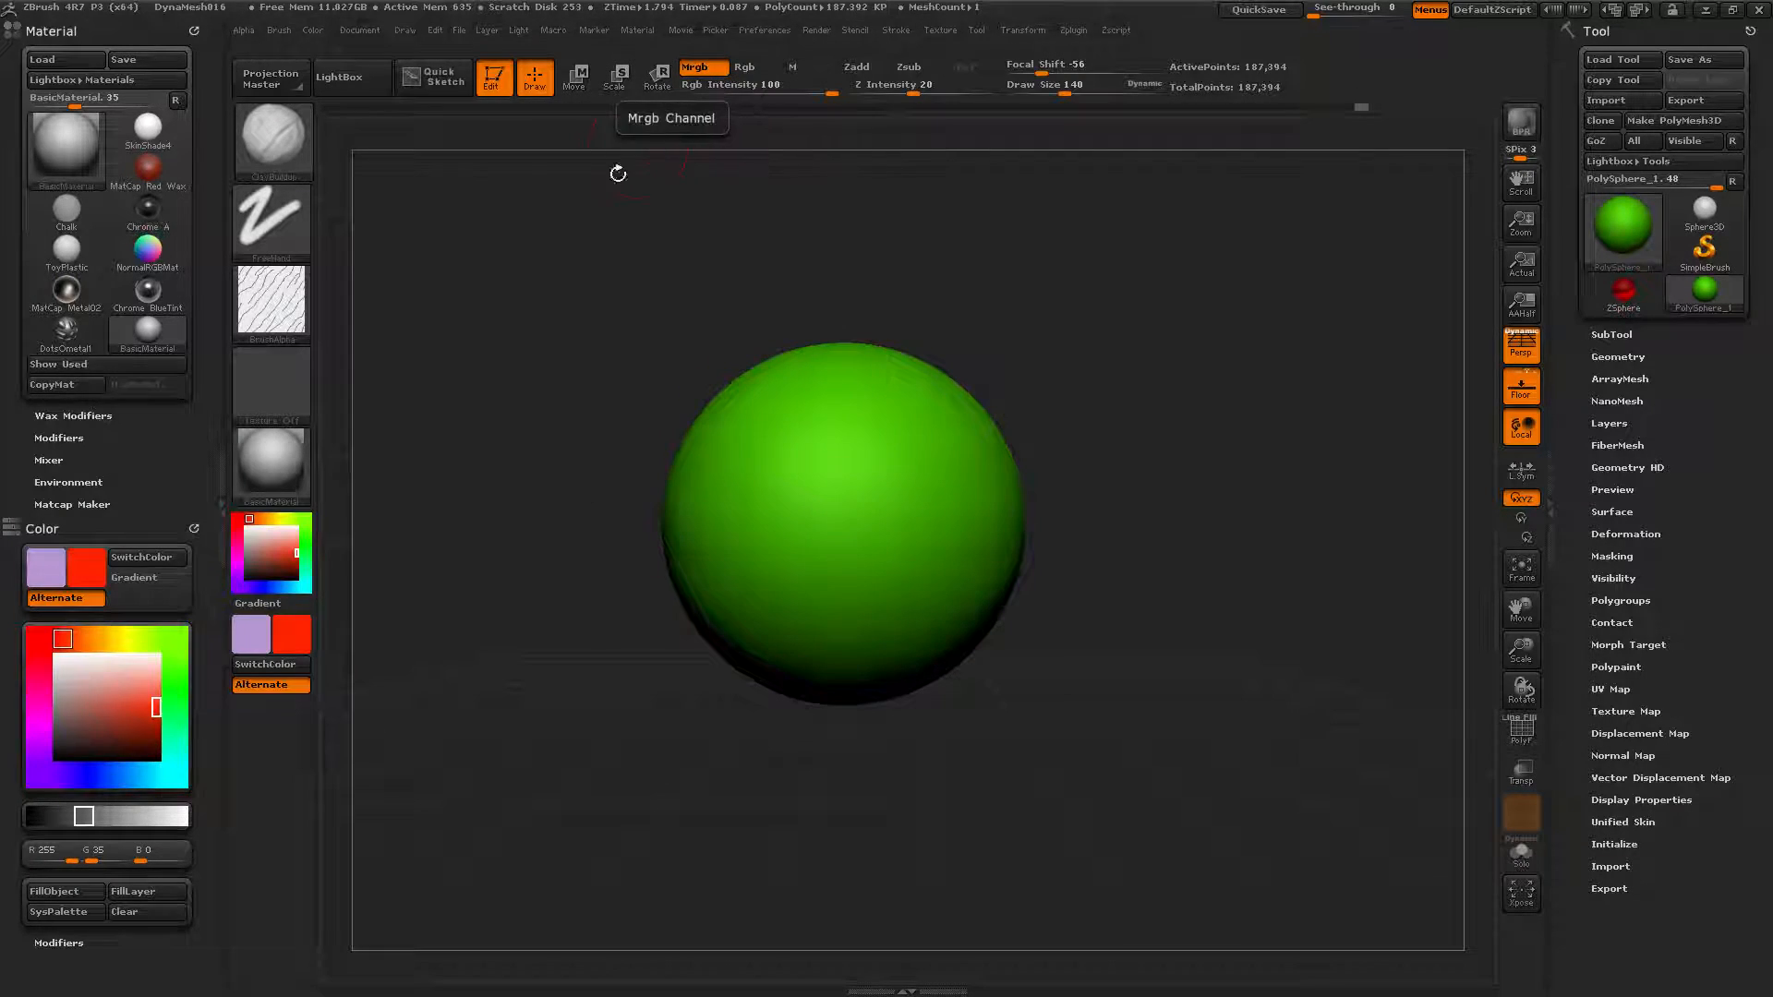
Switch painting to Rgb only and change the main colour to blue (R0 G35 B255).
left_click(760, 76)
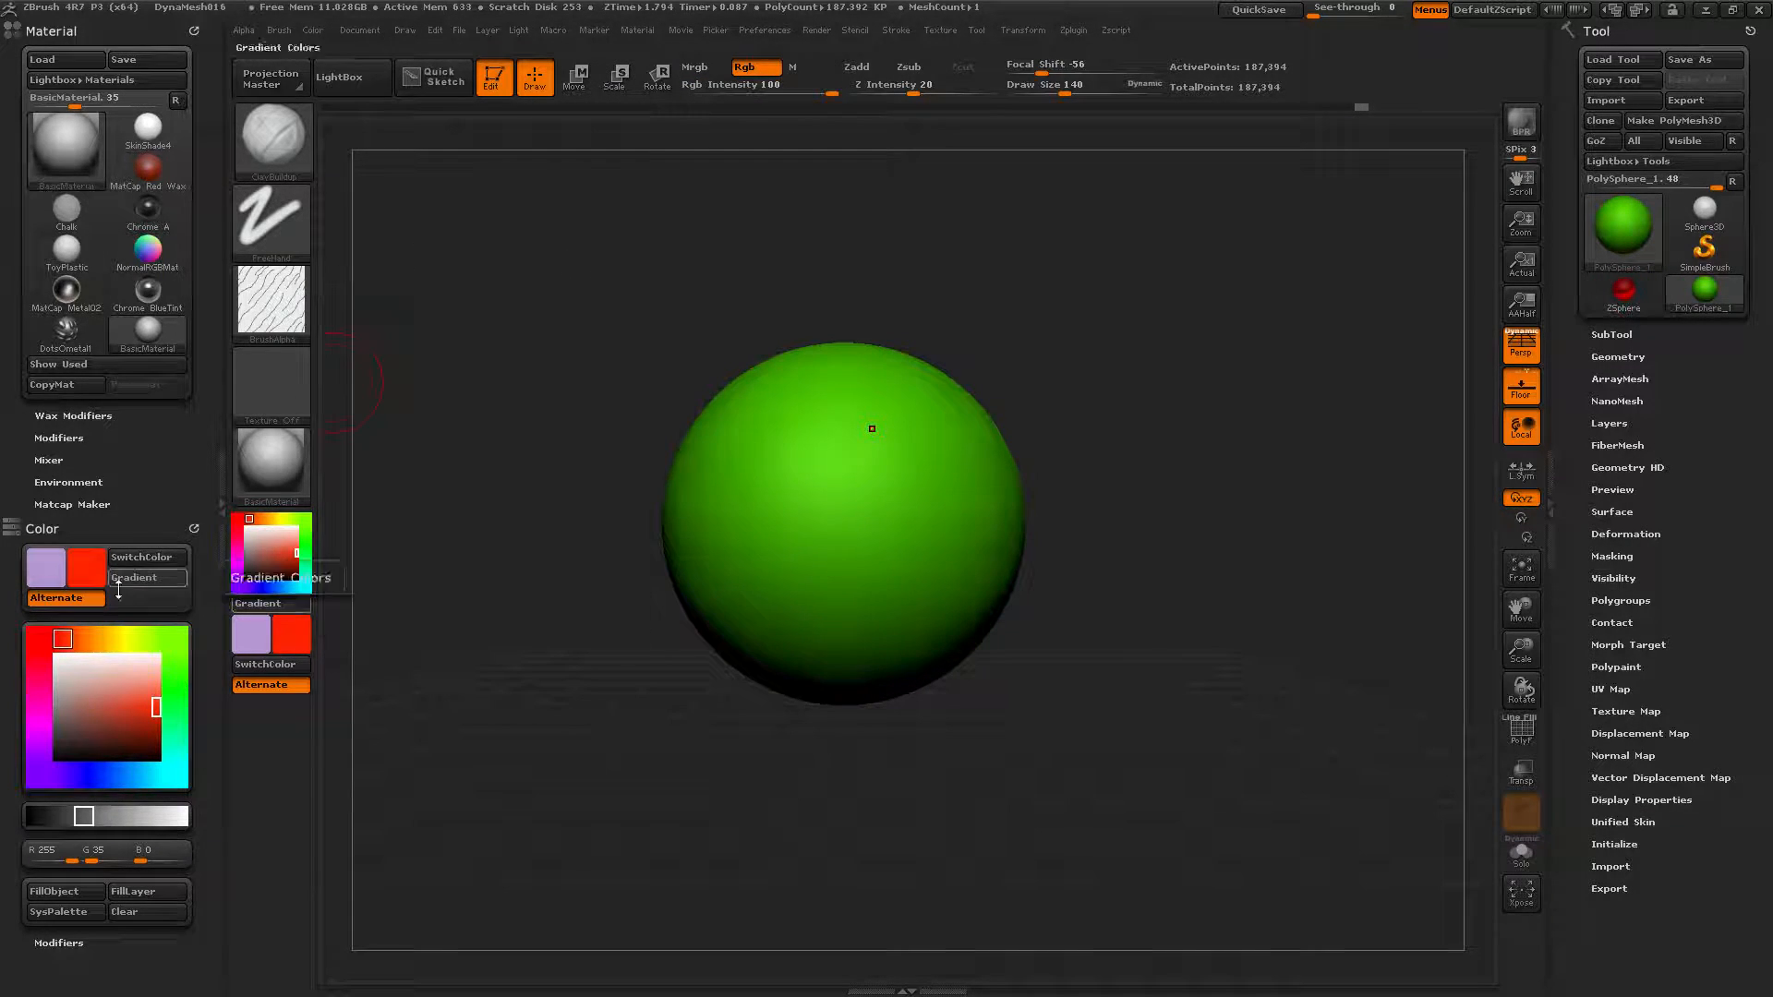
left_click(85, 582)
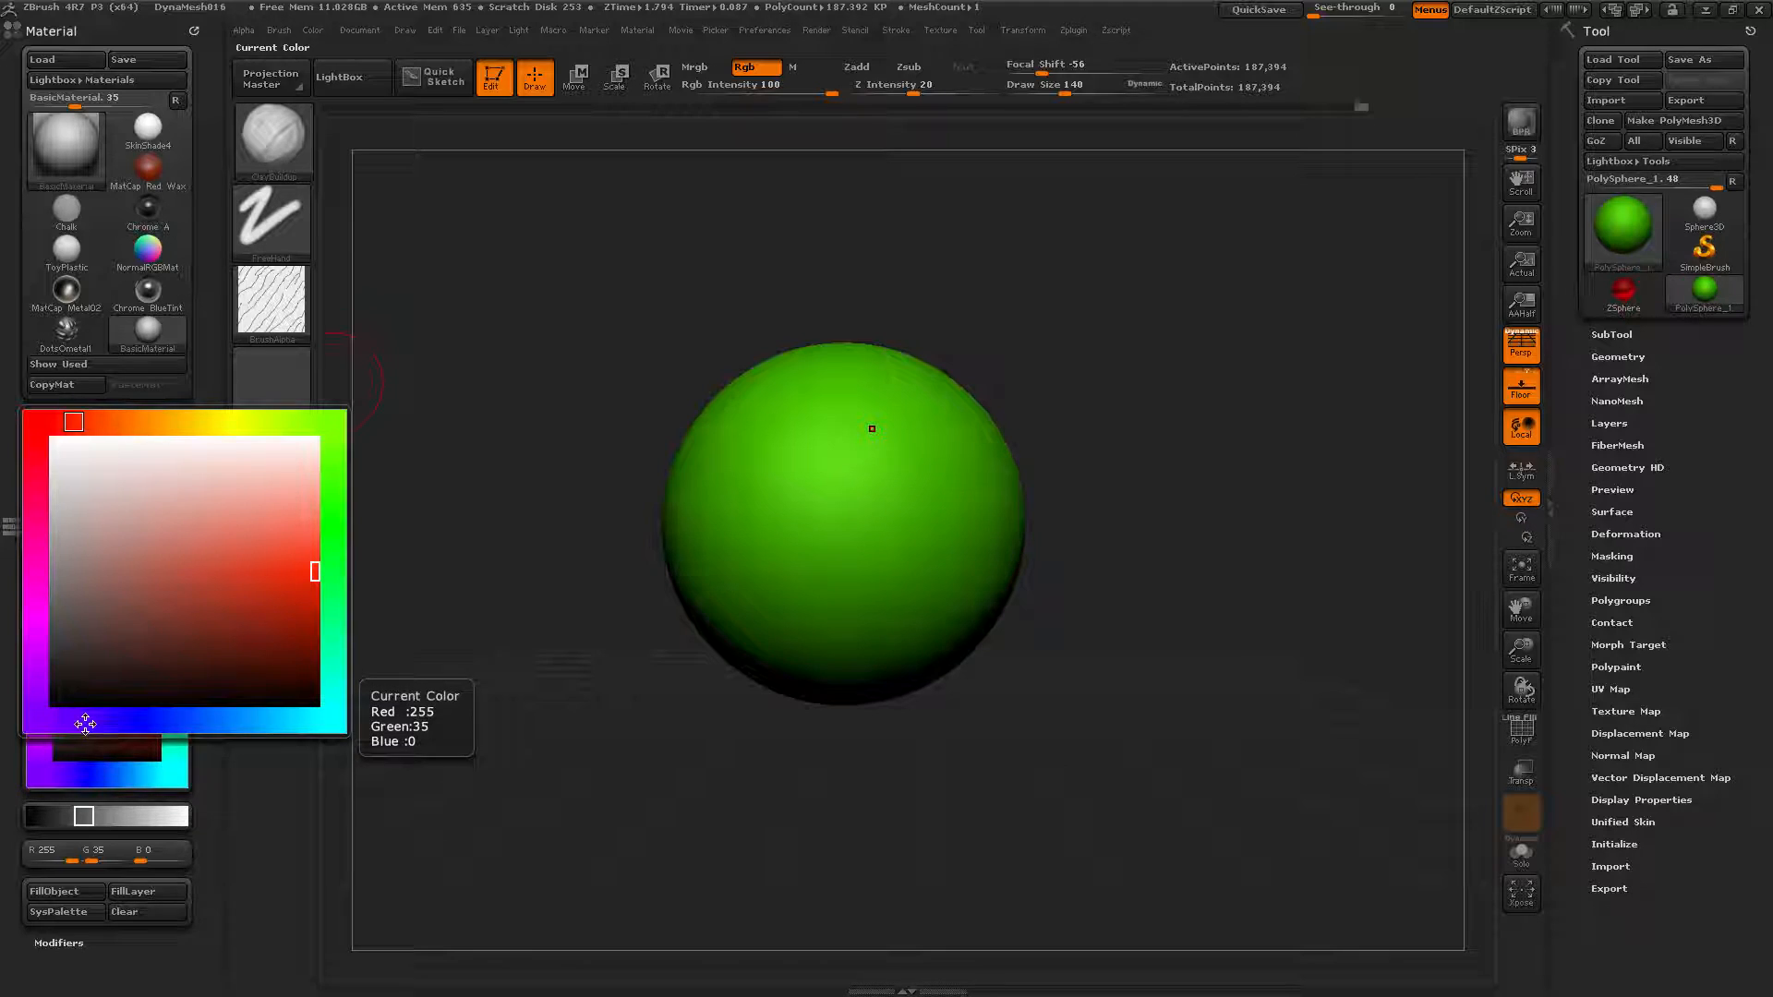
left_click(162, 721)
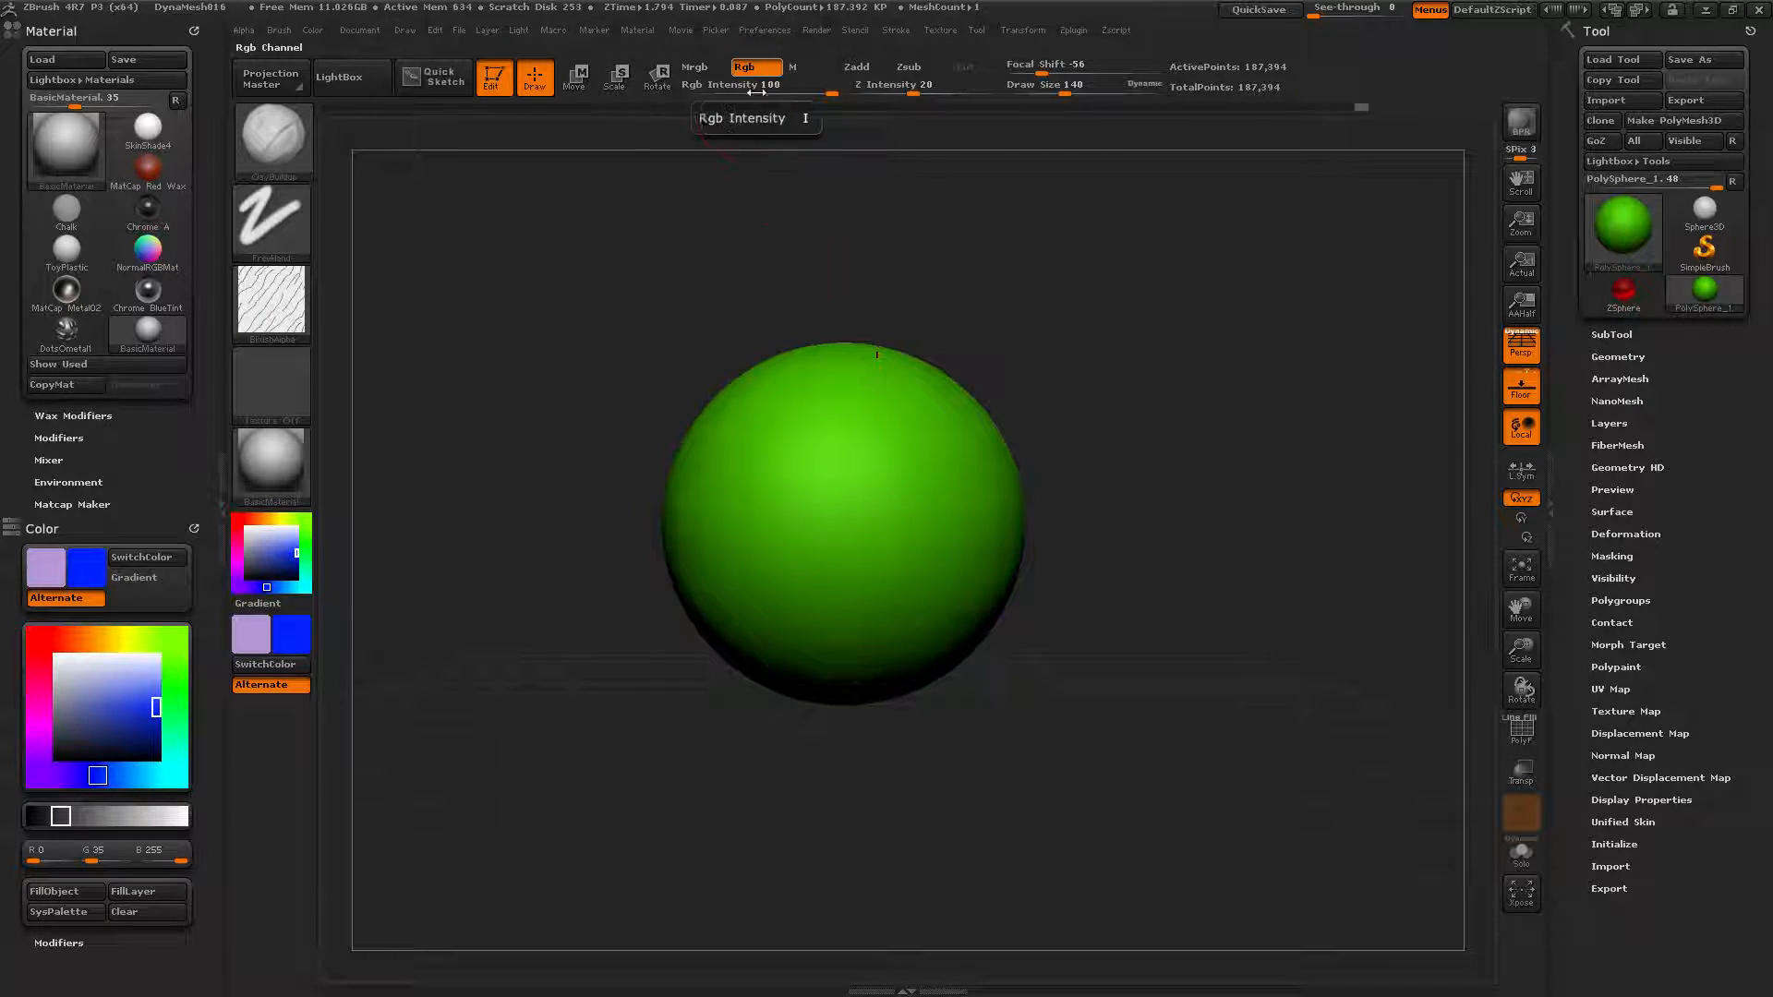
Paint a blue stroke down the sphere, subdivide twice to about 3 million polygons, and inspect it.
mouse_move(869, 393)
left_mouse_down()
mouse_move(836, 420)
mouse_move(836, 545)
mouse_move(863, 619)
mouse_move(885, 463)
mouse_move(836, 369)
mouse_move(895, 489)
left_mouse_up()
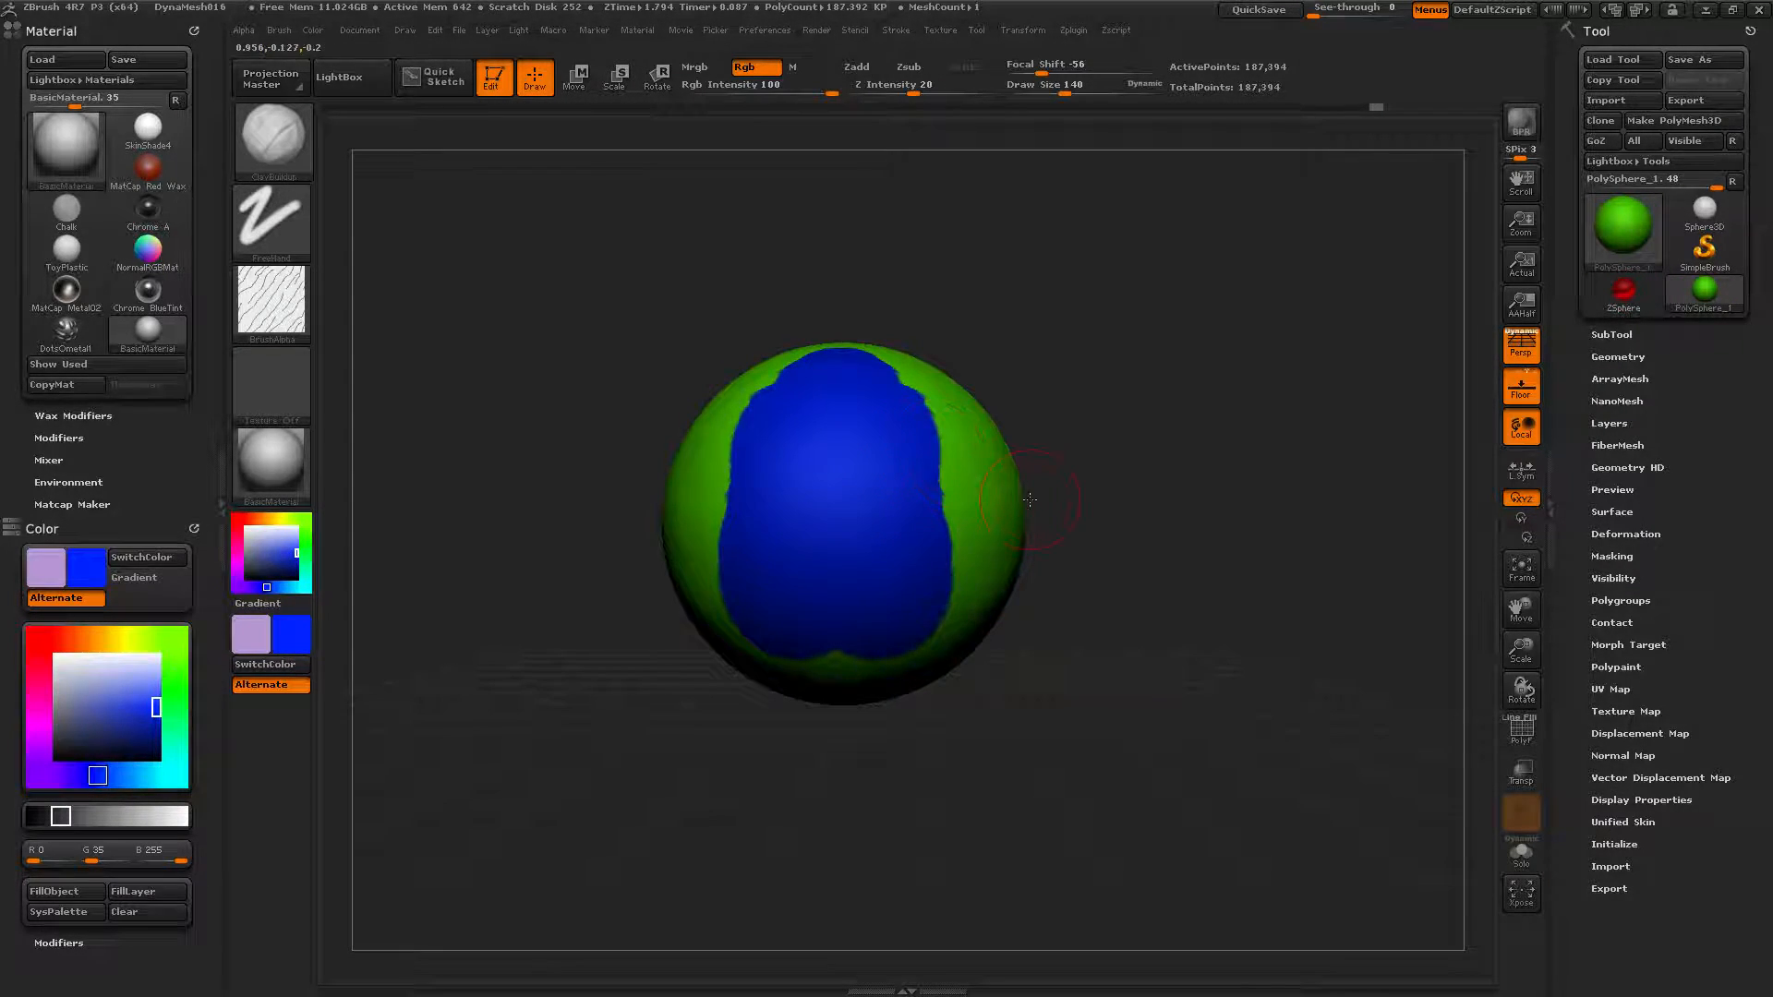
key("ctrl+d")
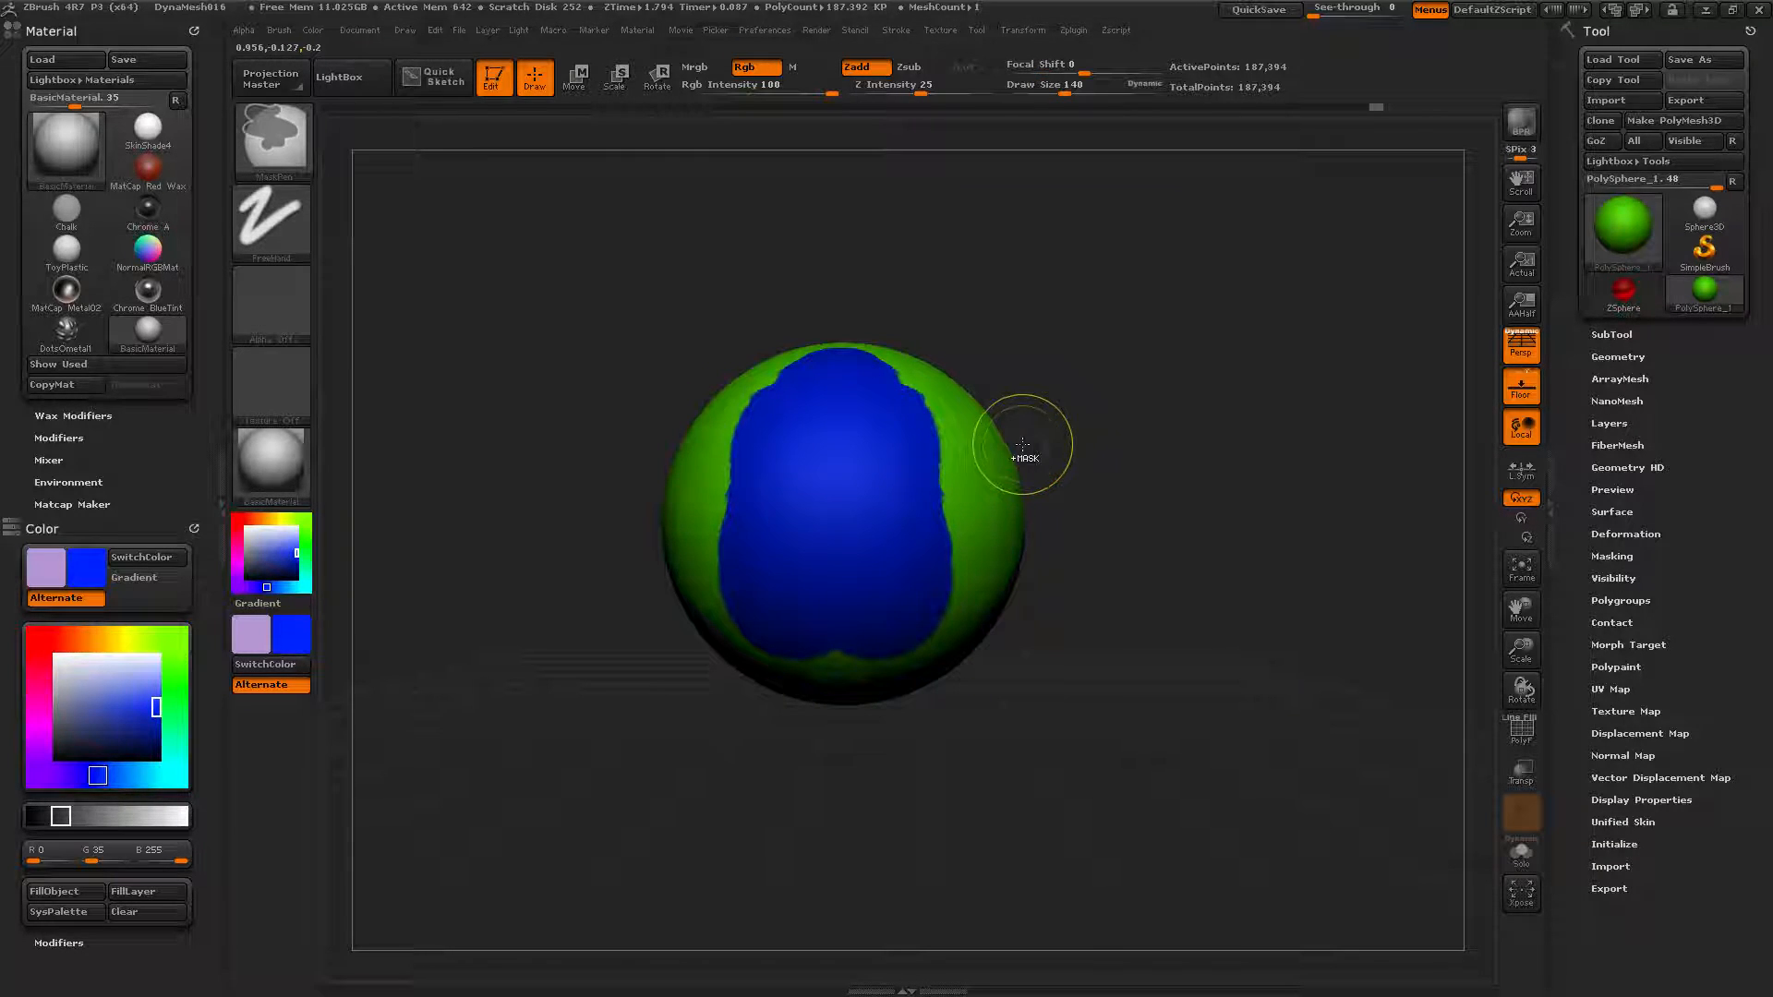
key("ctrl+d")
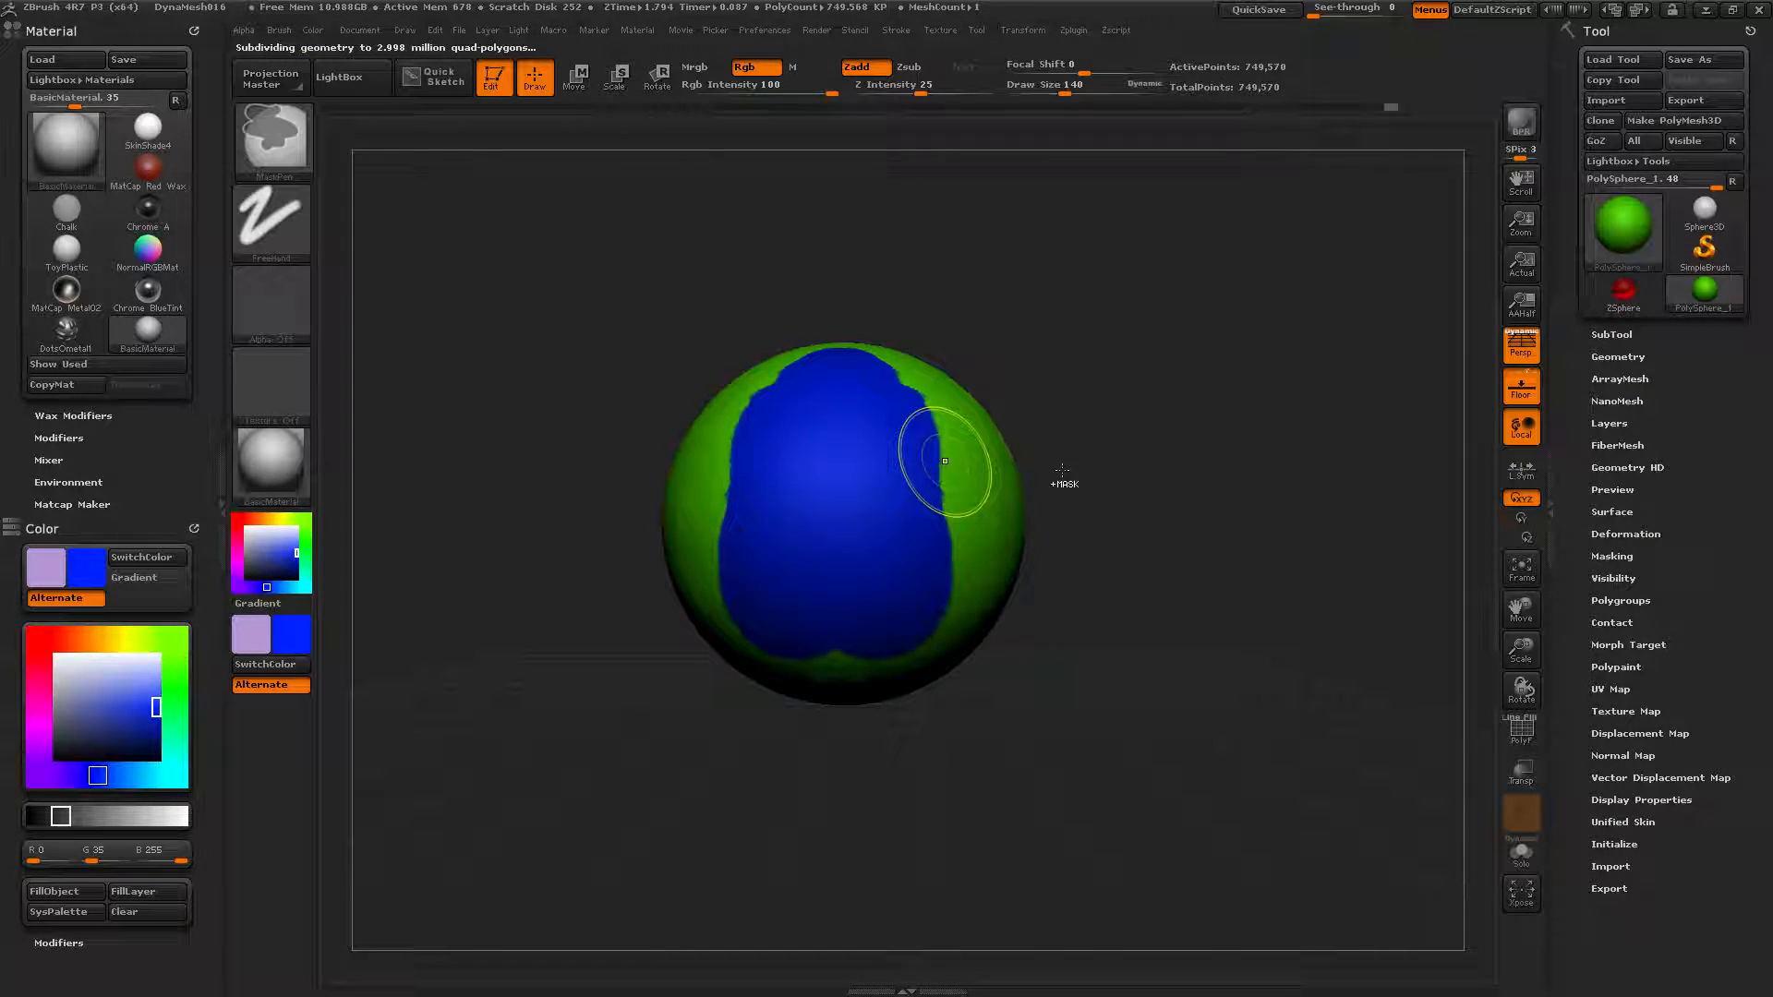
right_click_drag(1085, 360, 1293, 488, "ctrl")
mouse_move(1293, 489)
left_mouse_down()
mouse_move(1069, 468)
mouse_move(1088, 457)
mouse_move(1112, 795)
mouse_move(1010, 404)
left_mouse_up()
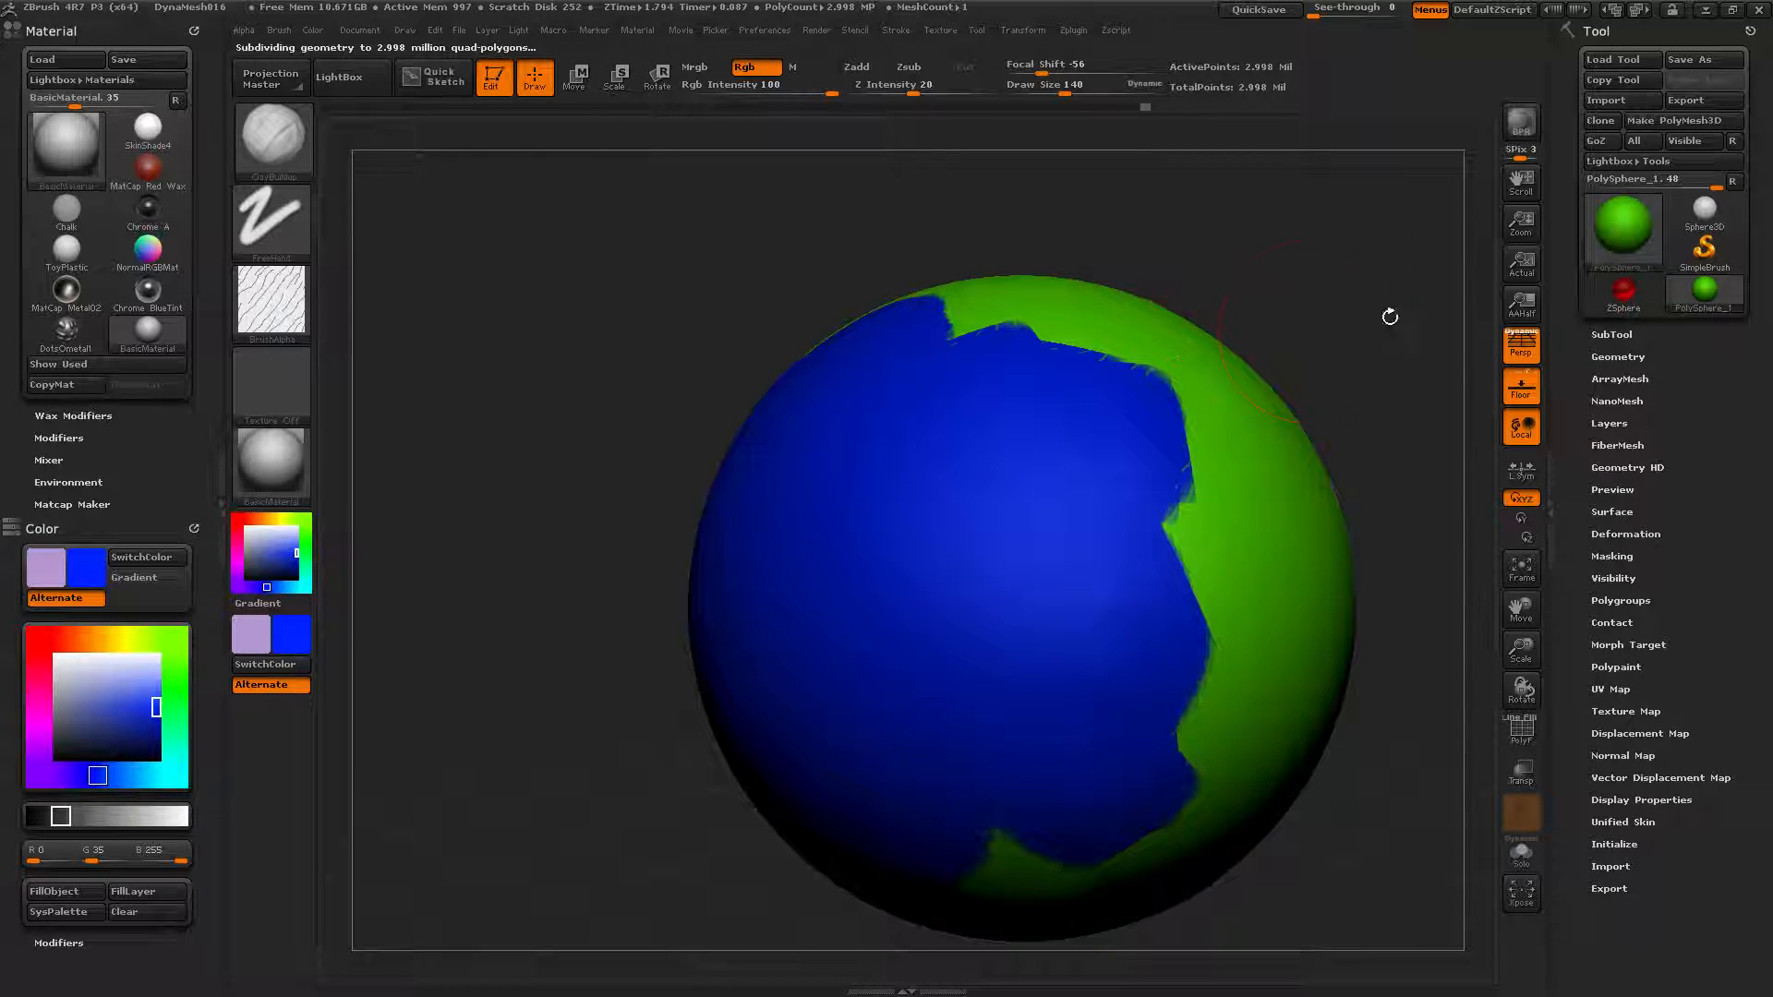
Switch the tool to Sphere3D and fill it solid orange.
left_click(1621, 229)
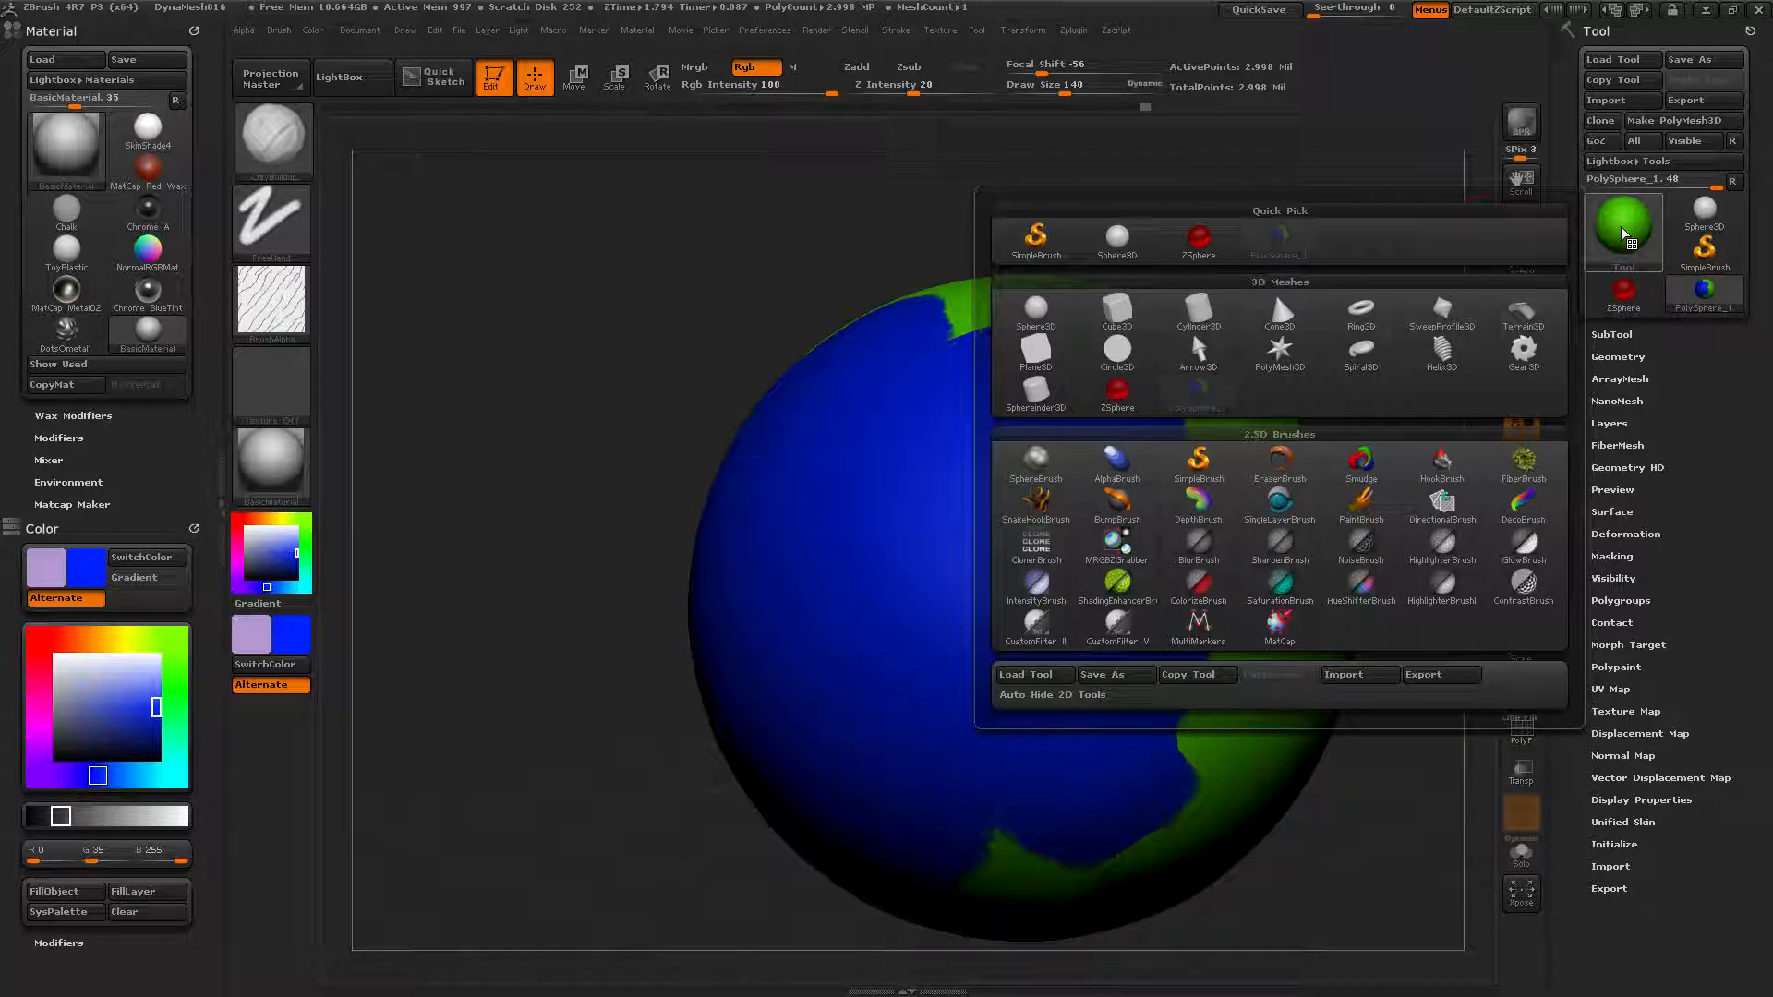
left_click(1118, 240)
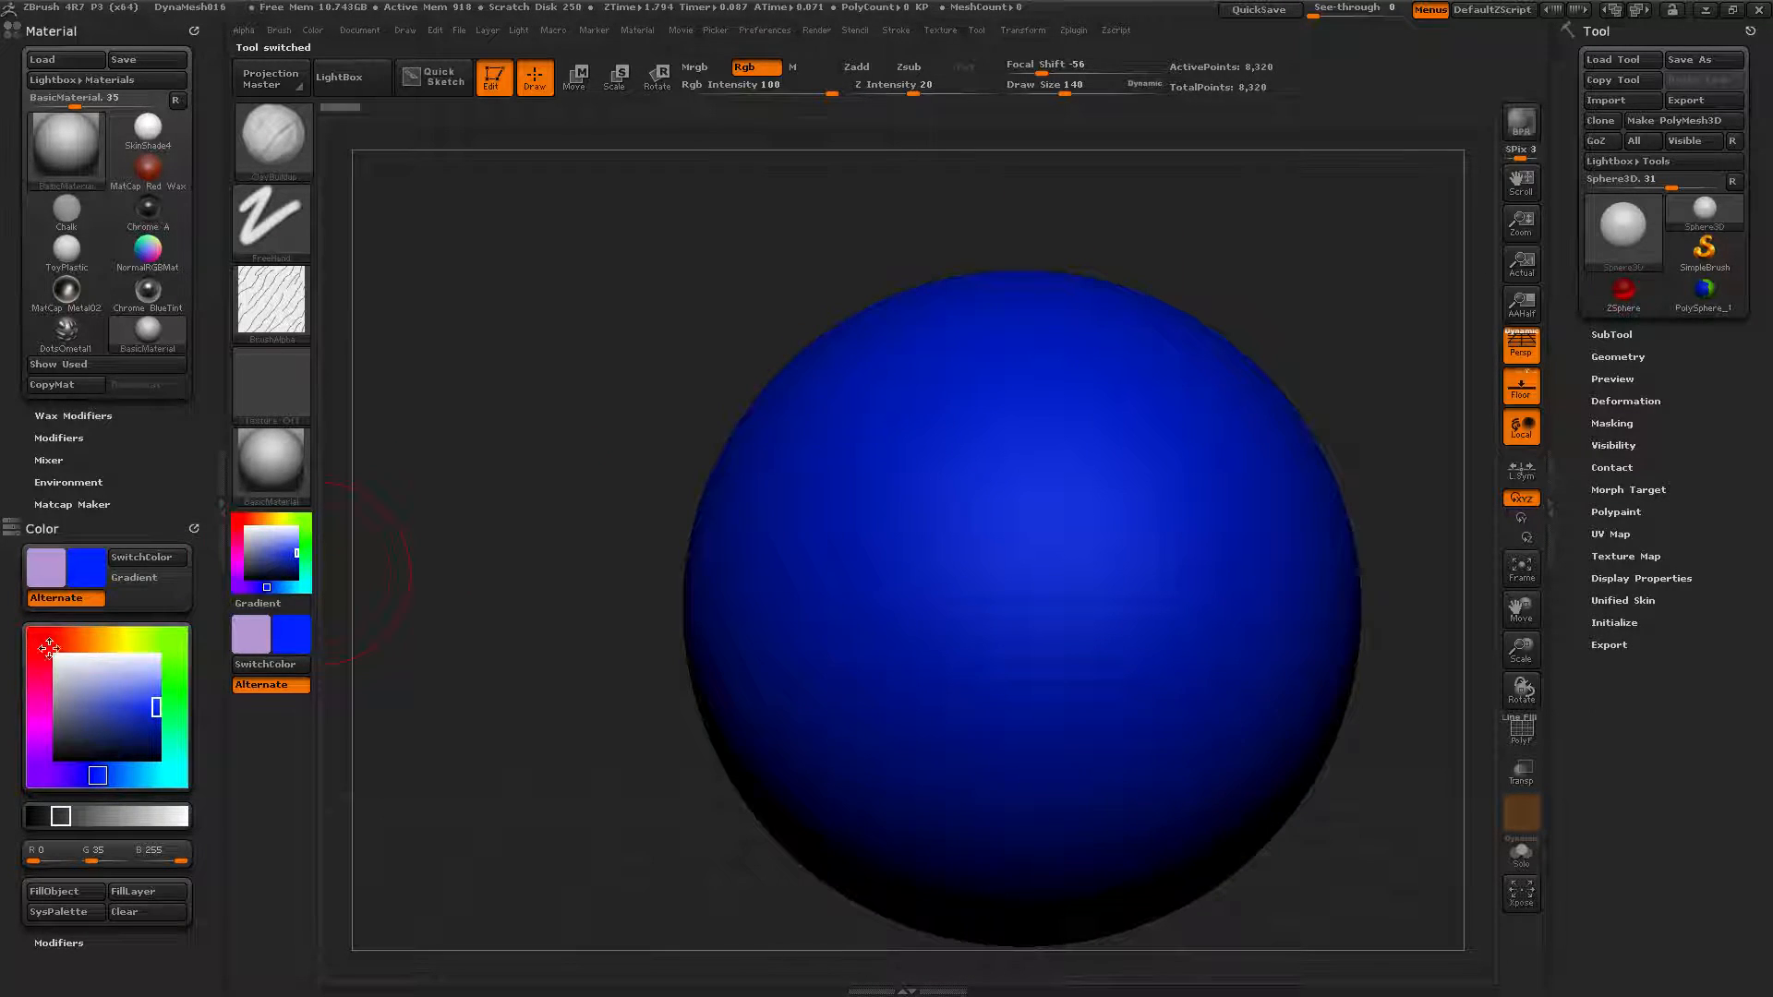
left_click(90, 635)
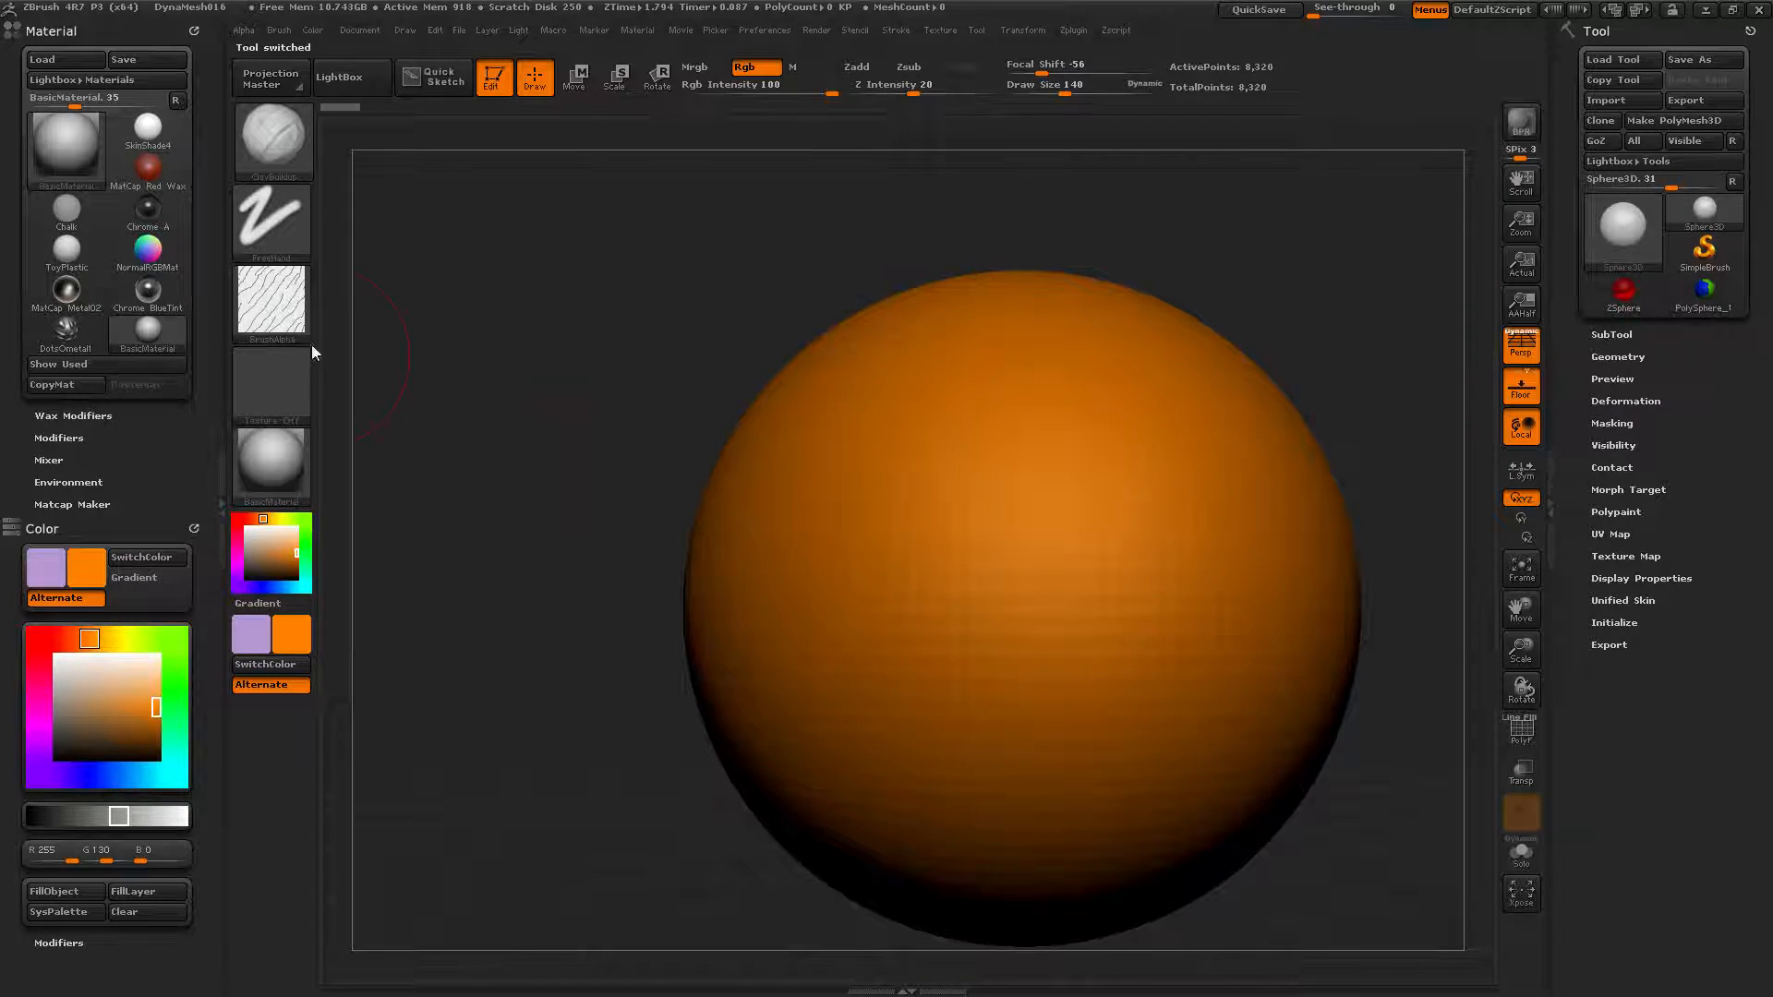
left_click(314, 31)
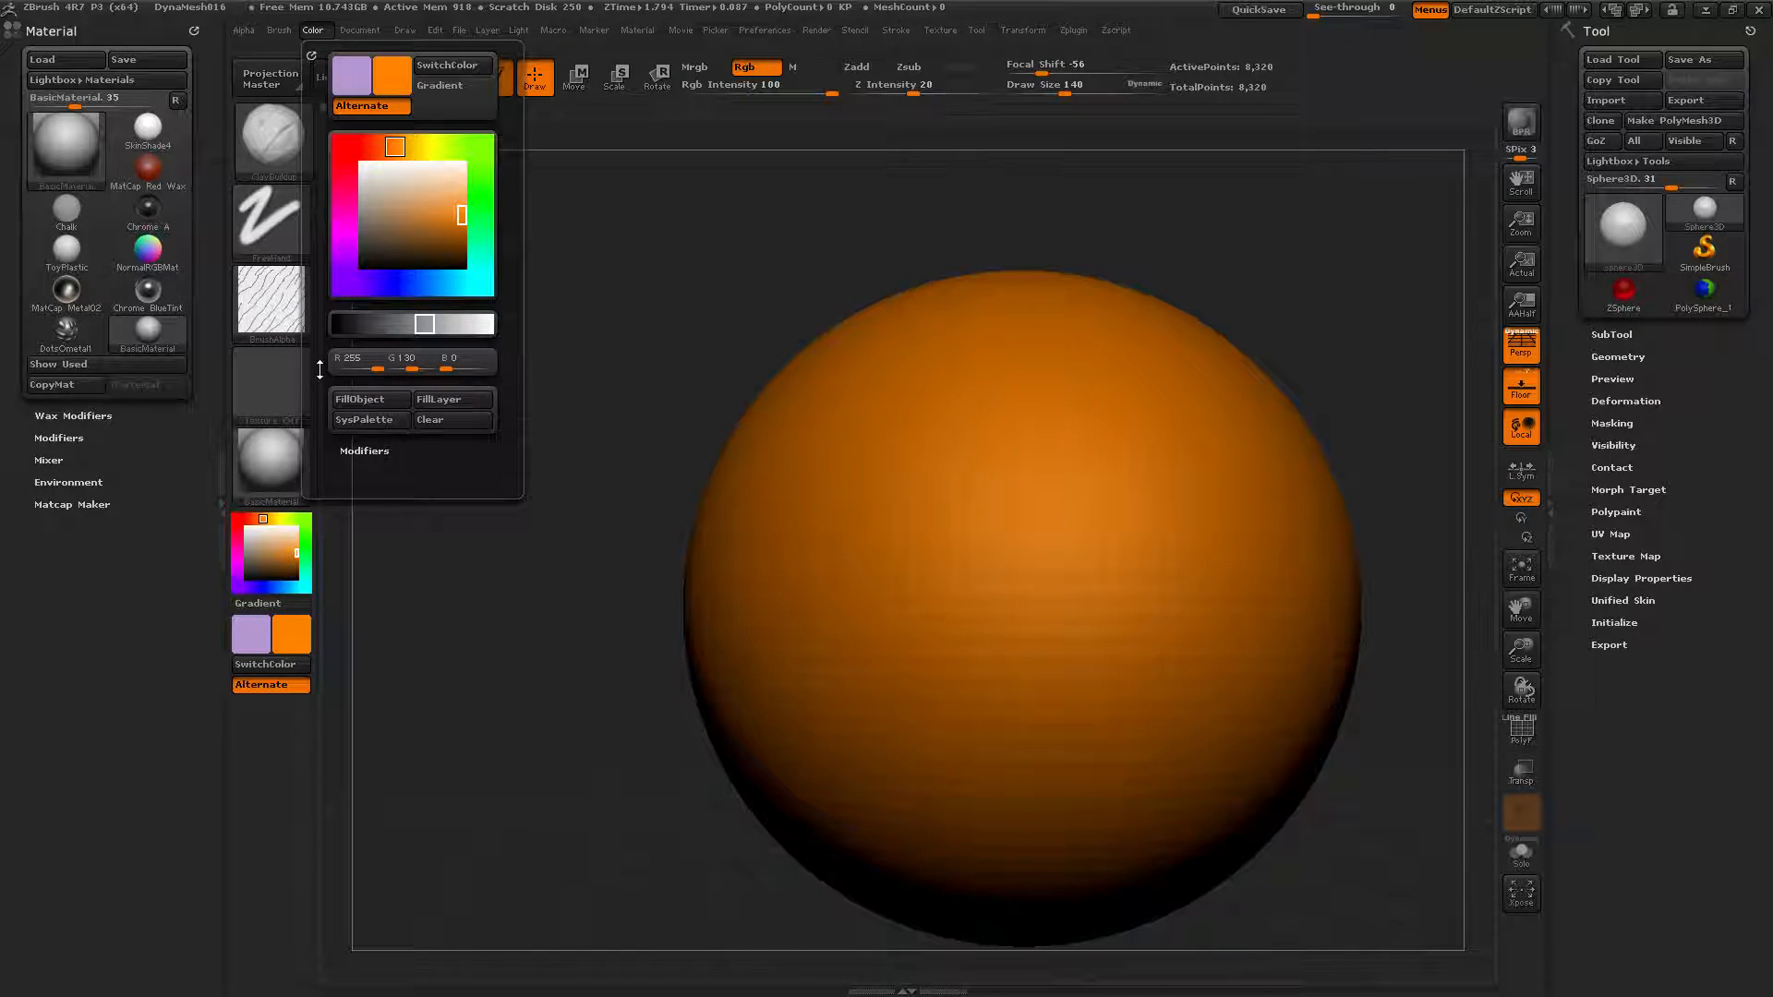
left_click(356, 402)
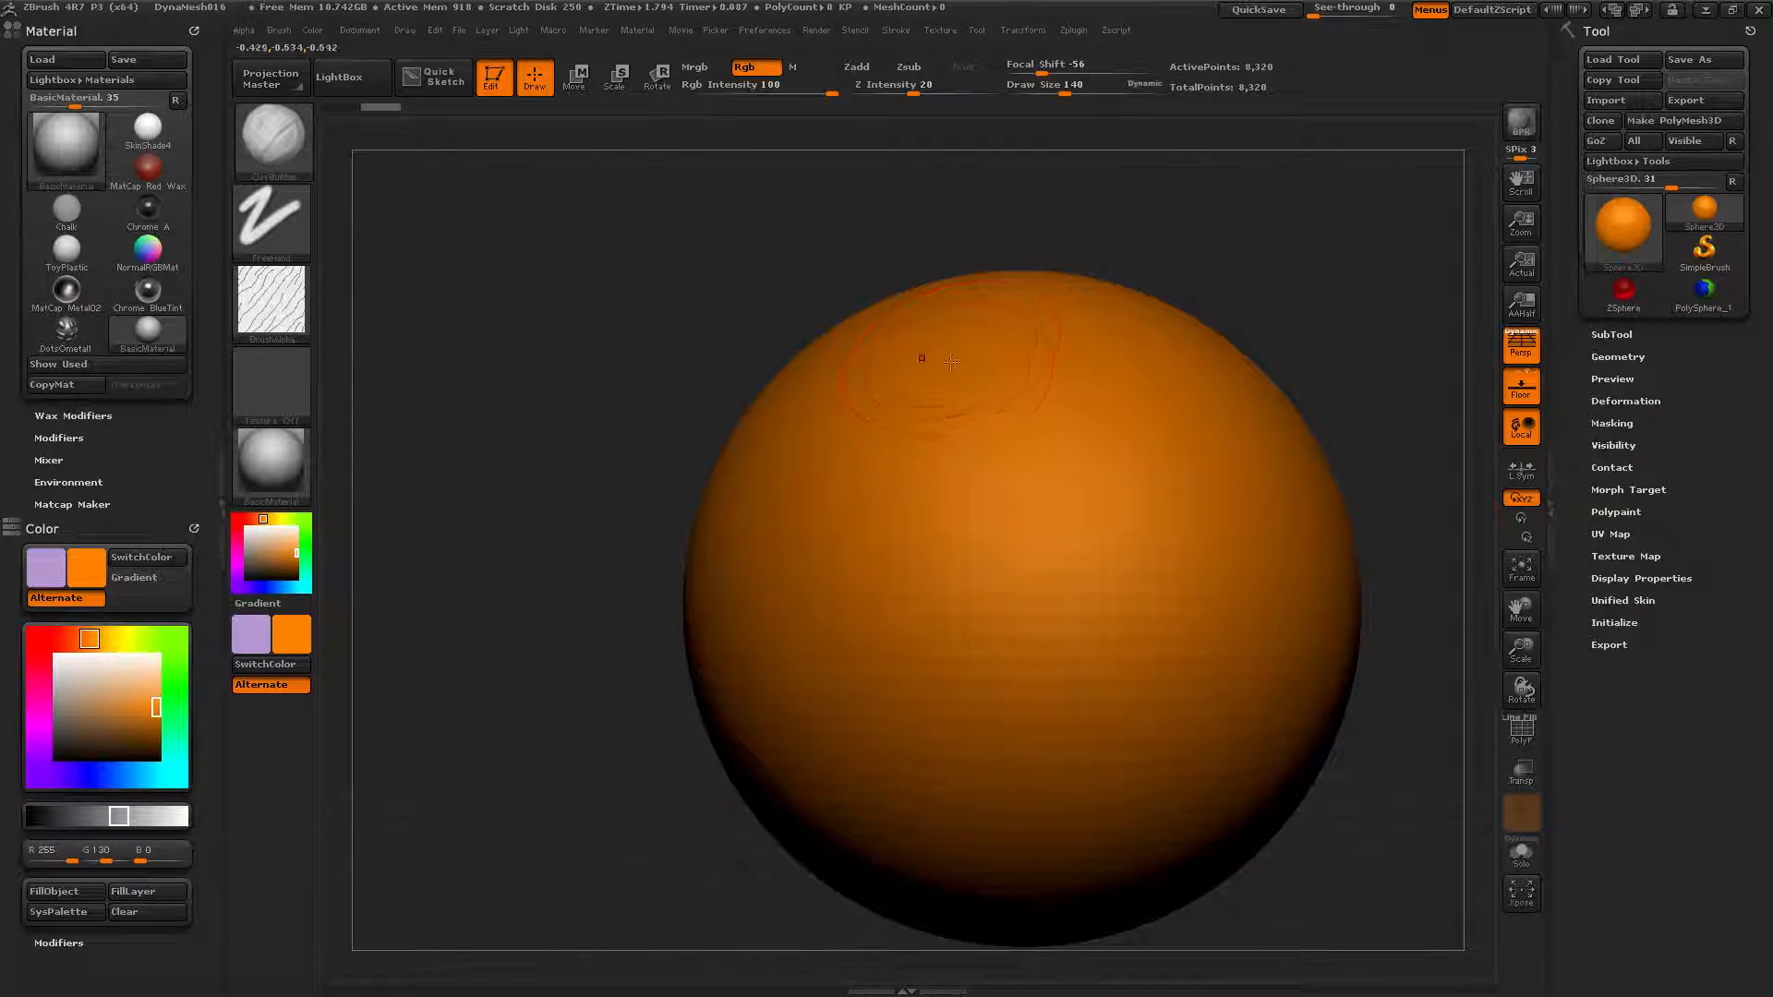
Pick green, make a PM3D_Sphere3D polymesh, and return to the Sphere3D primitive.
left_click(158, 638)
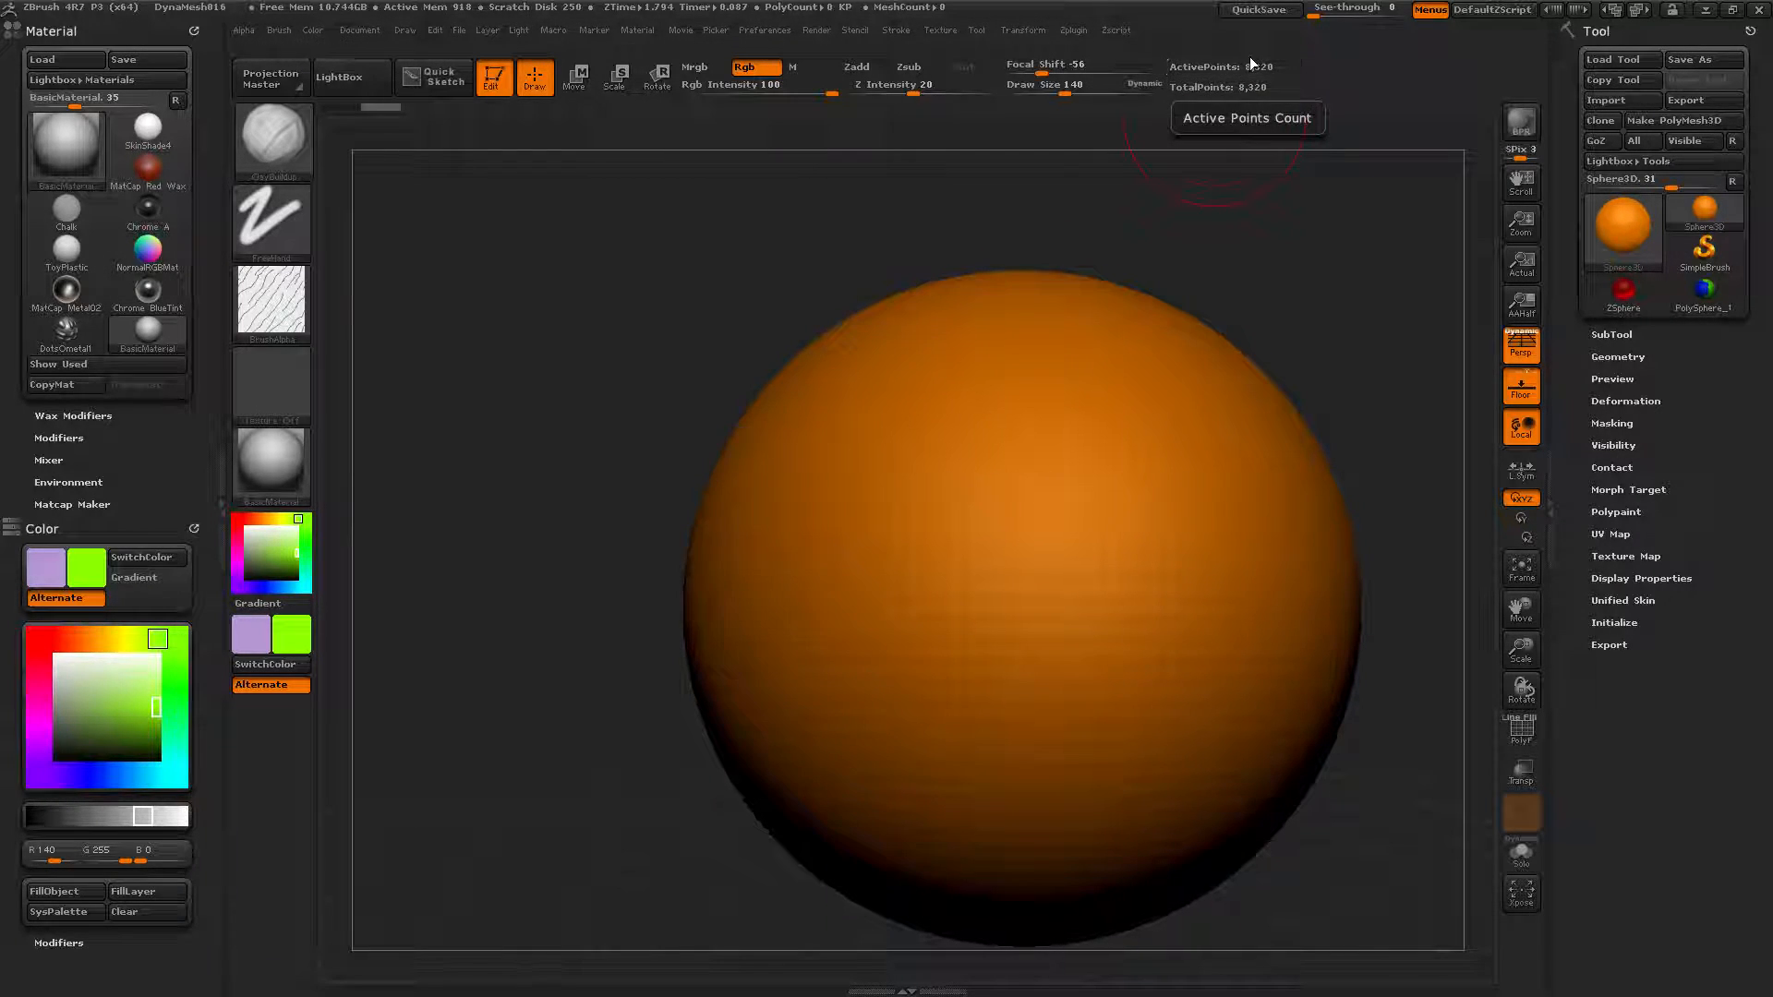
left_click(966, 331)
left_click(991, 340)
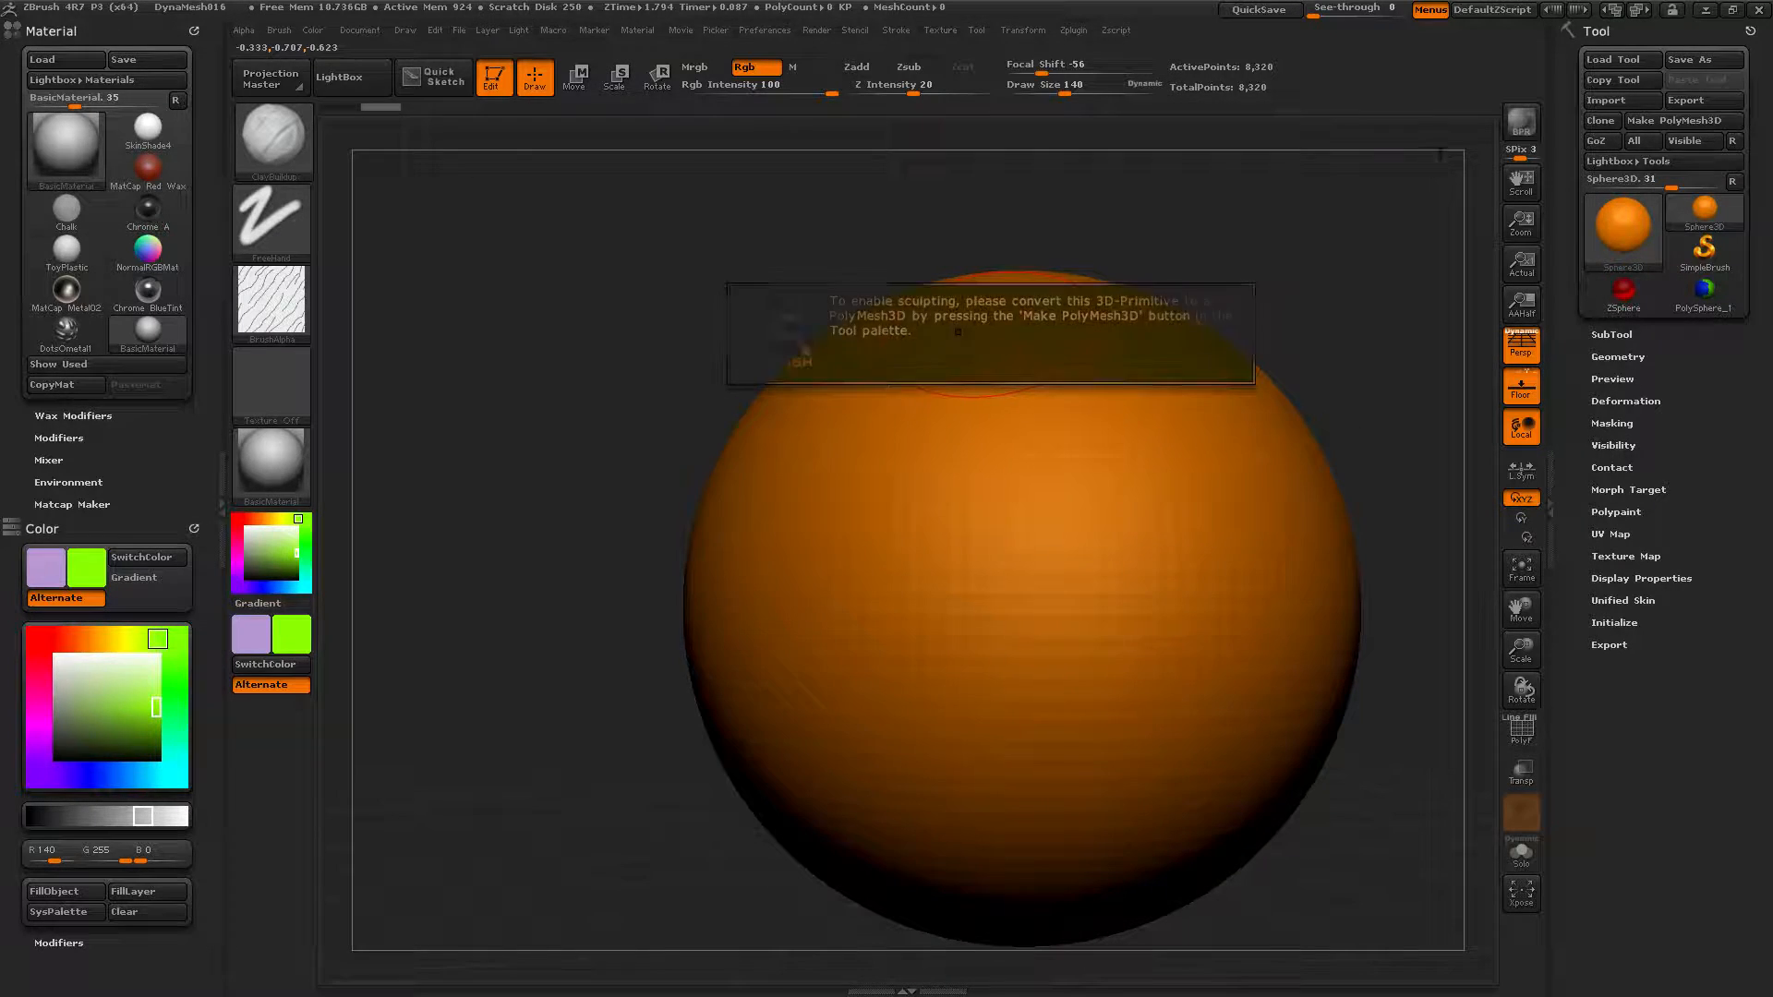
left_click(1653, 123)
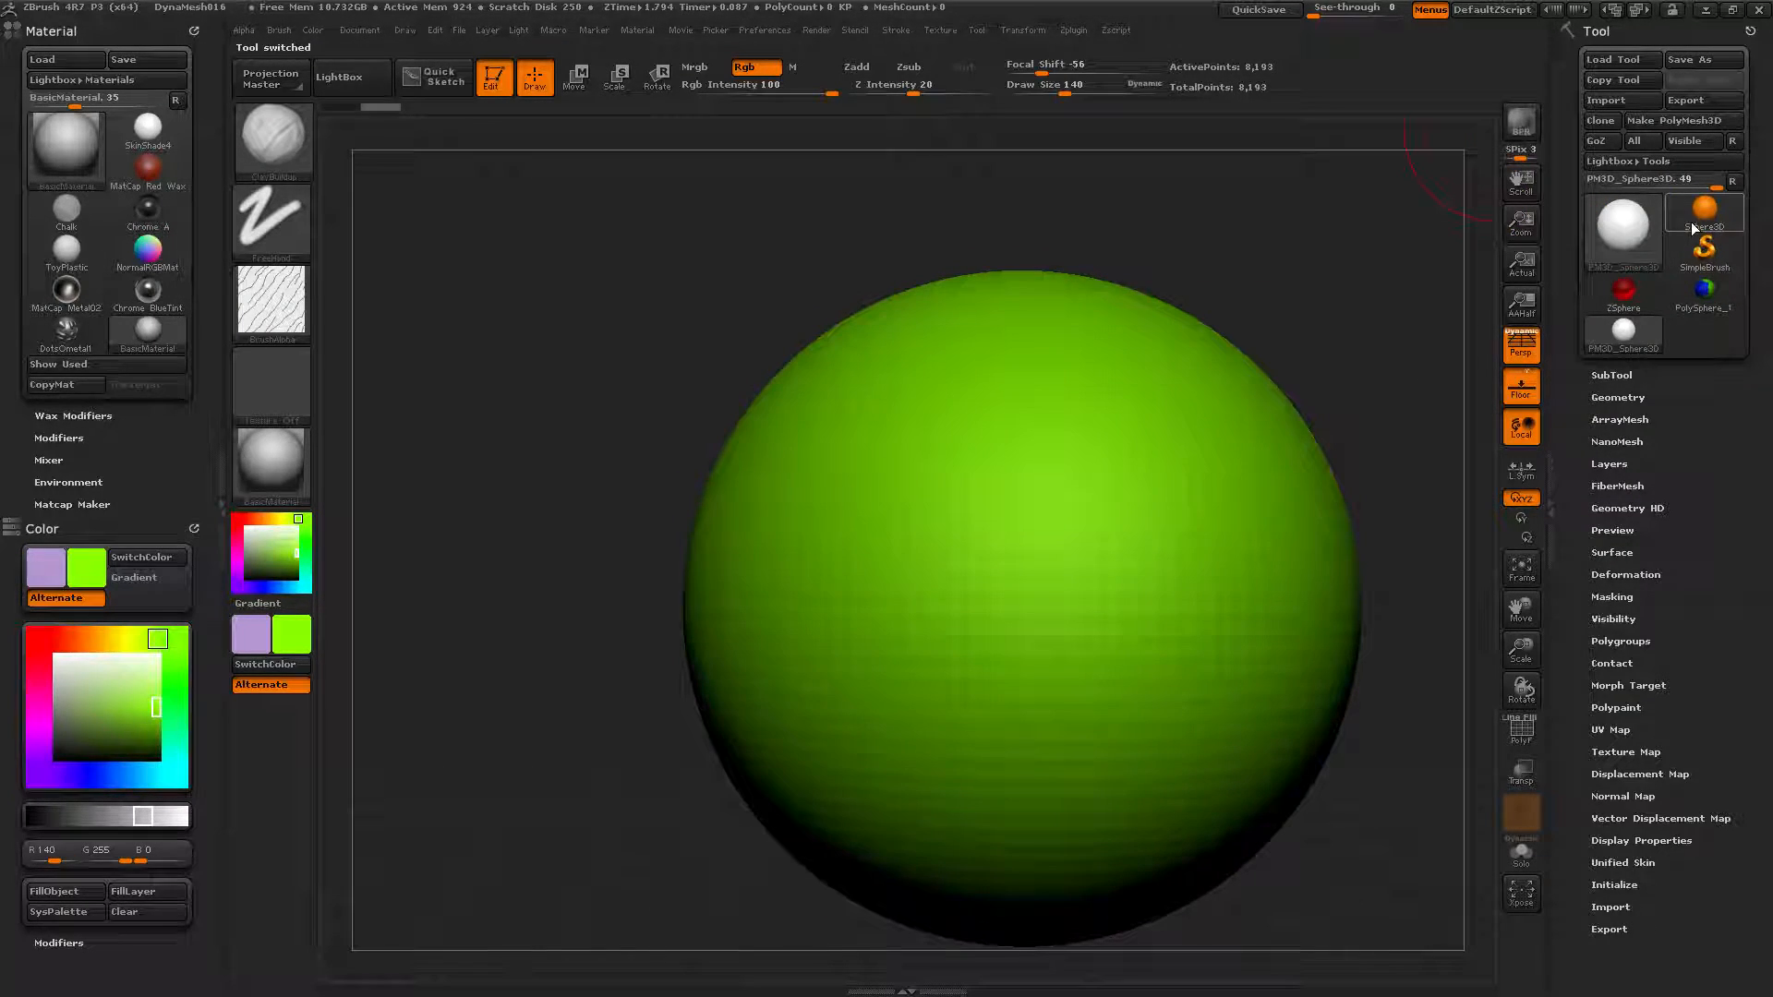
left_click(1704, 210)
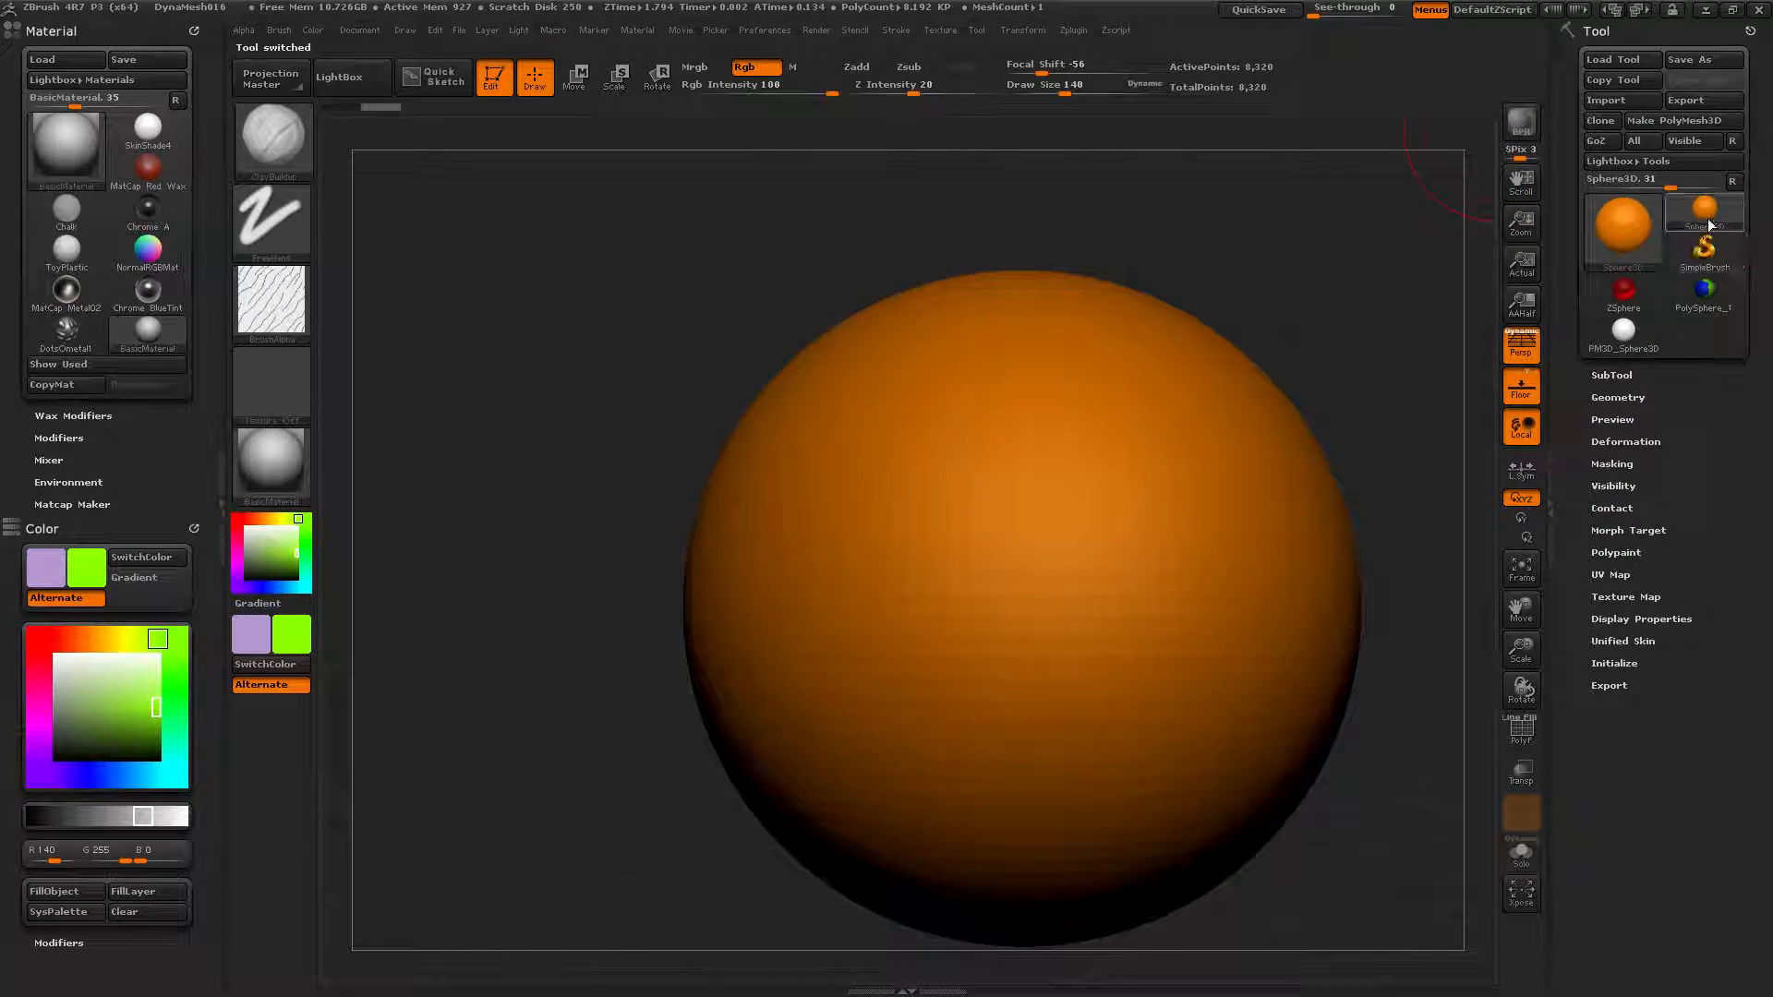
left_click(1616, 254)
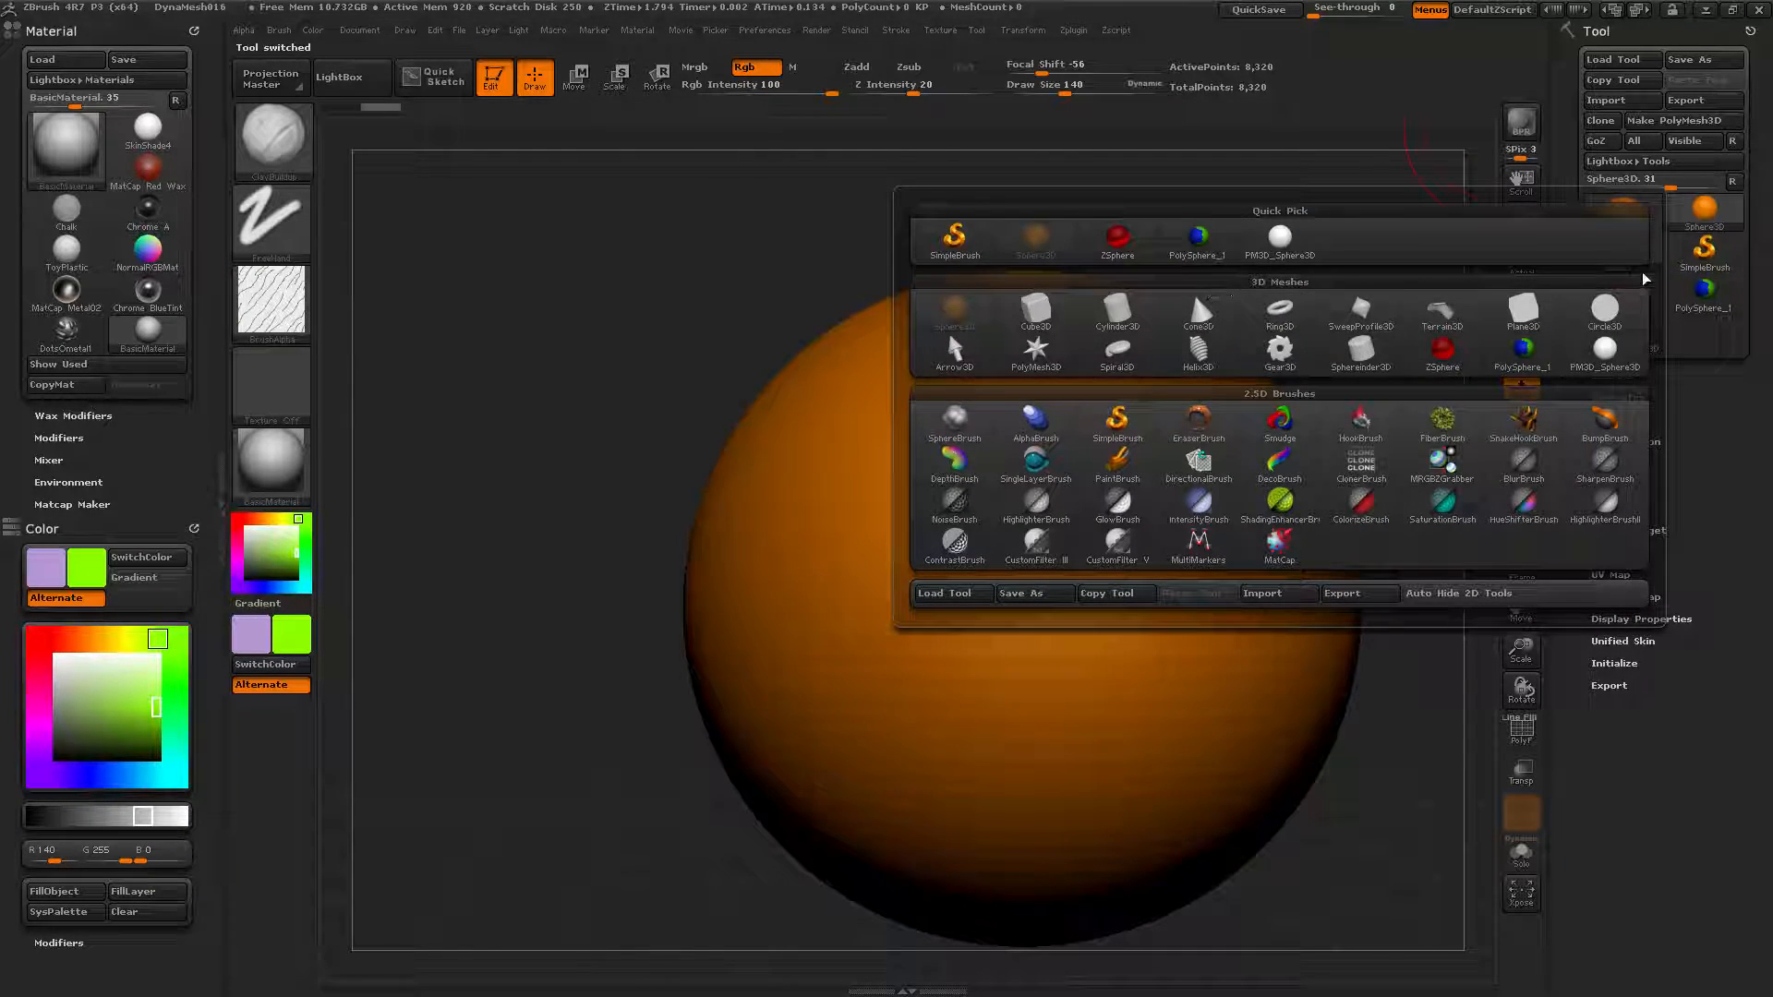
Switch to Cube3D, convert it to a PolyMesh3D, and shrink and tilt it to show its top.
left_click(1692, 216)
left_click(1036, 310)
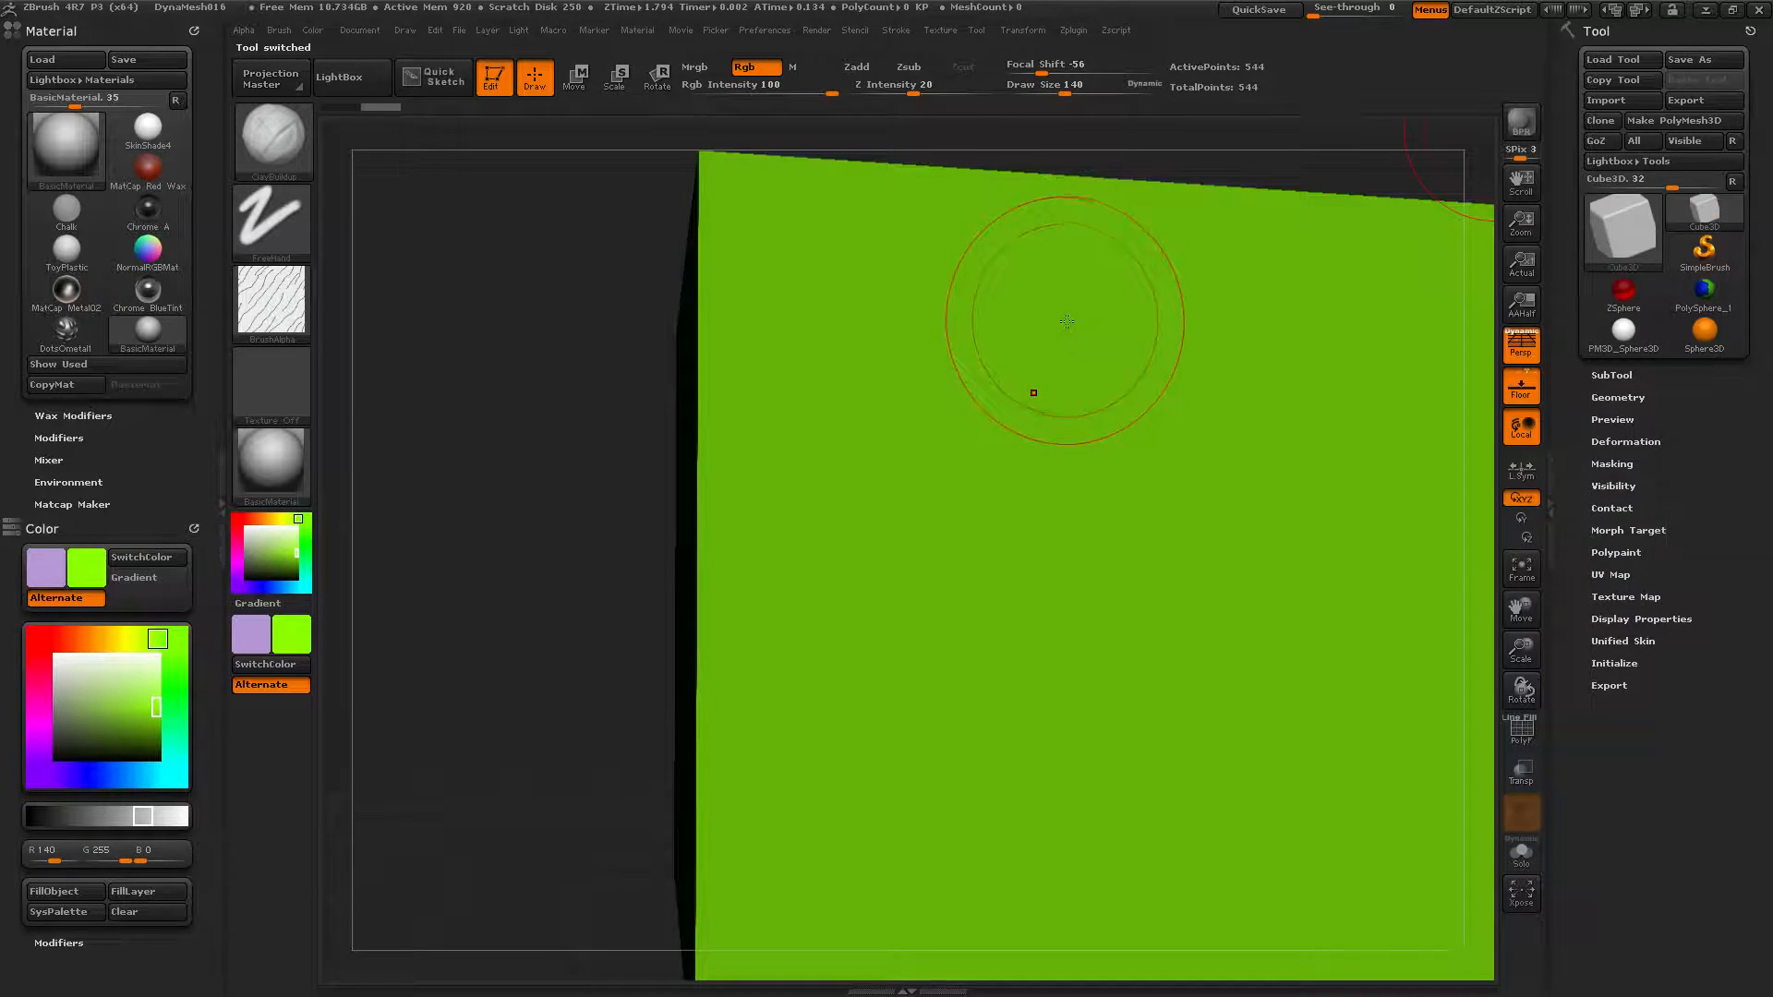
left_click(1666, 124)
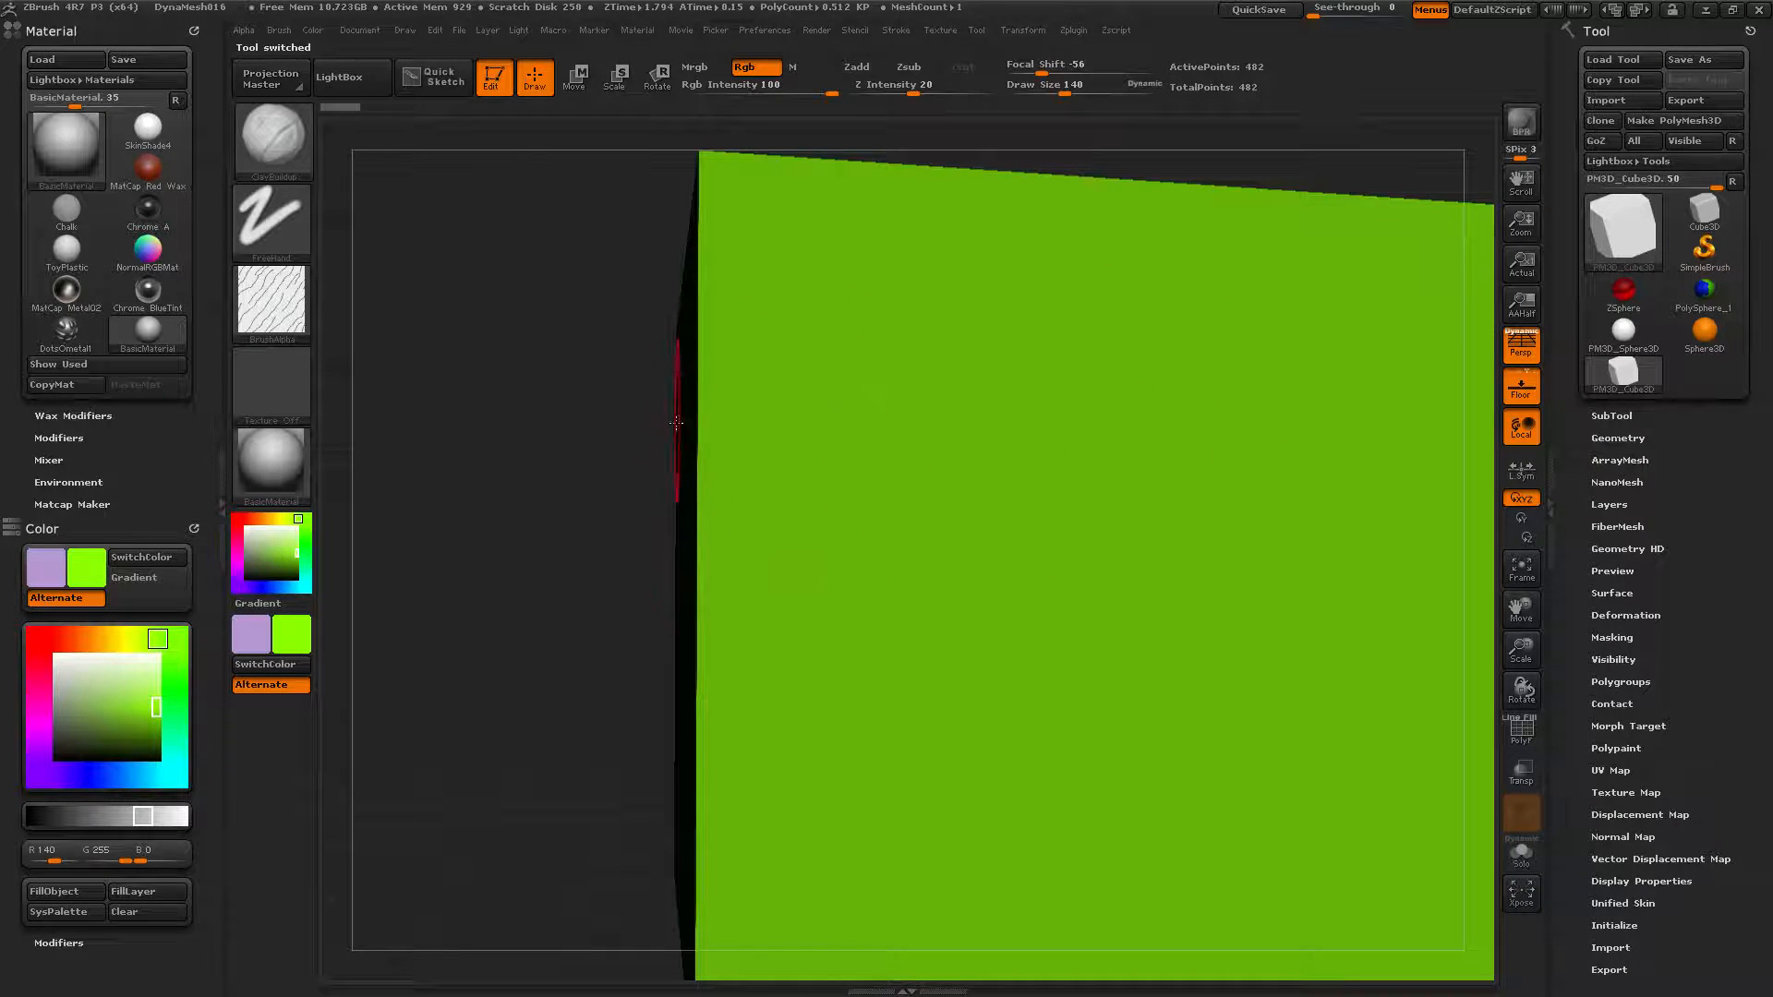
left_click_drag(578, 503, 595, 516)
key("f")
left_click_drag(1372, 405, 1235, 576, "alt")
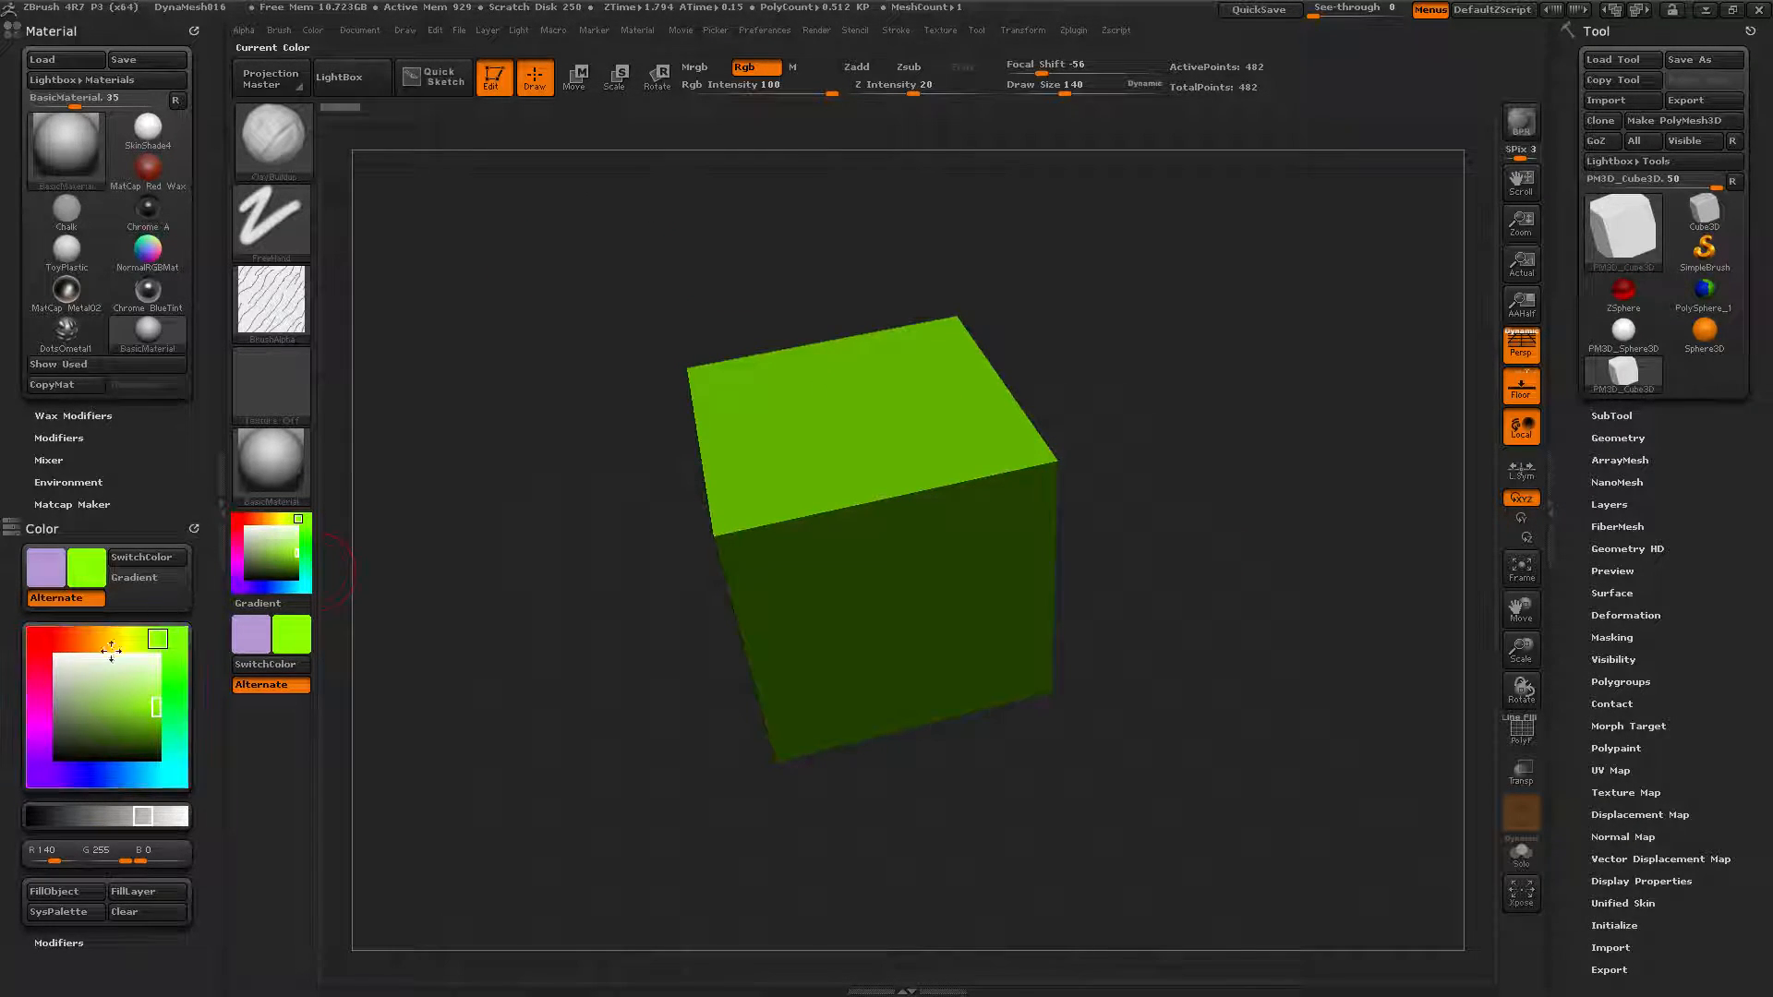
Fill the cube solid blue (R 0, G 136, B 255).
left_click(49, 712)
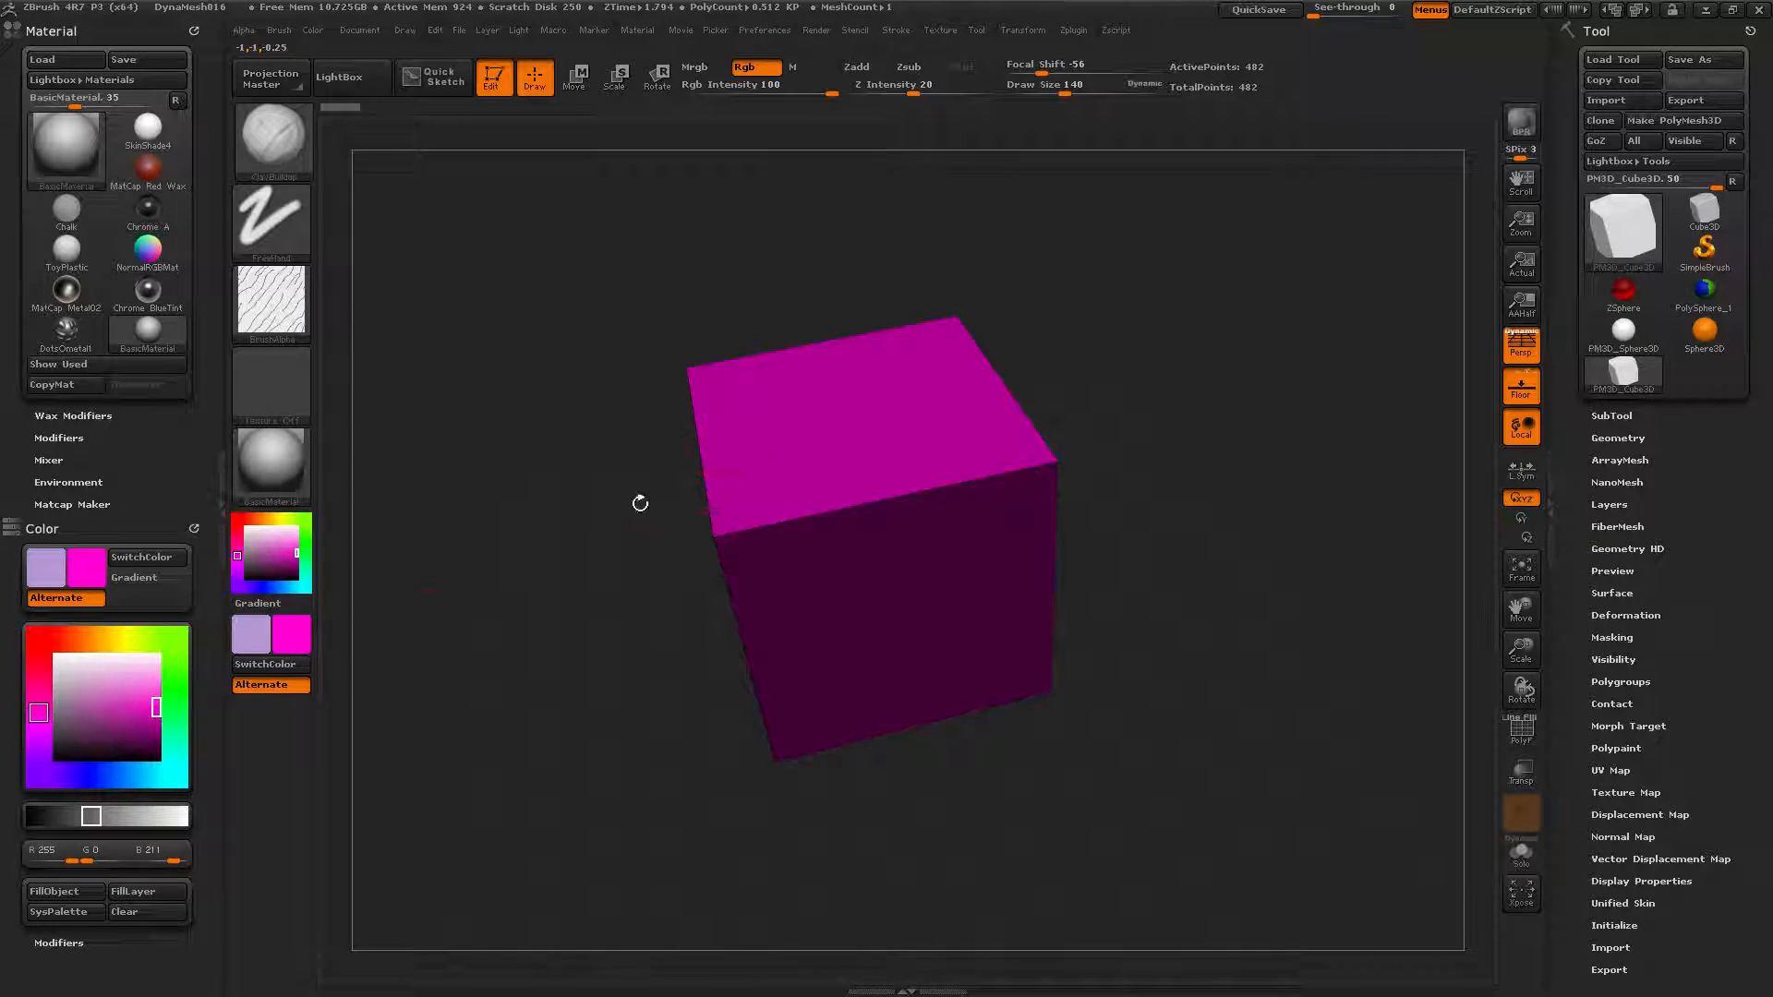
left_click(127, 776)
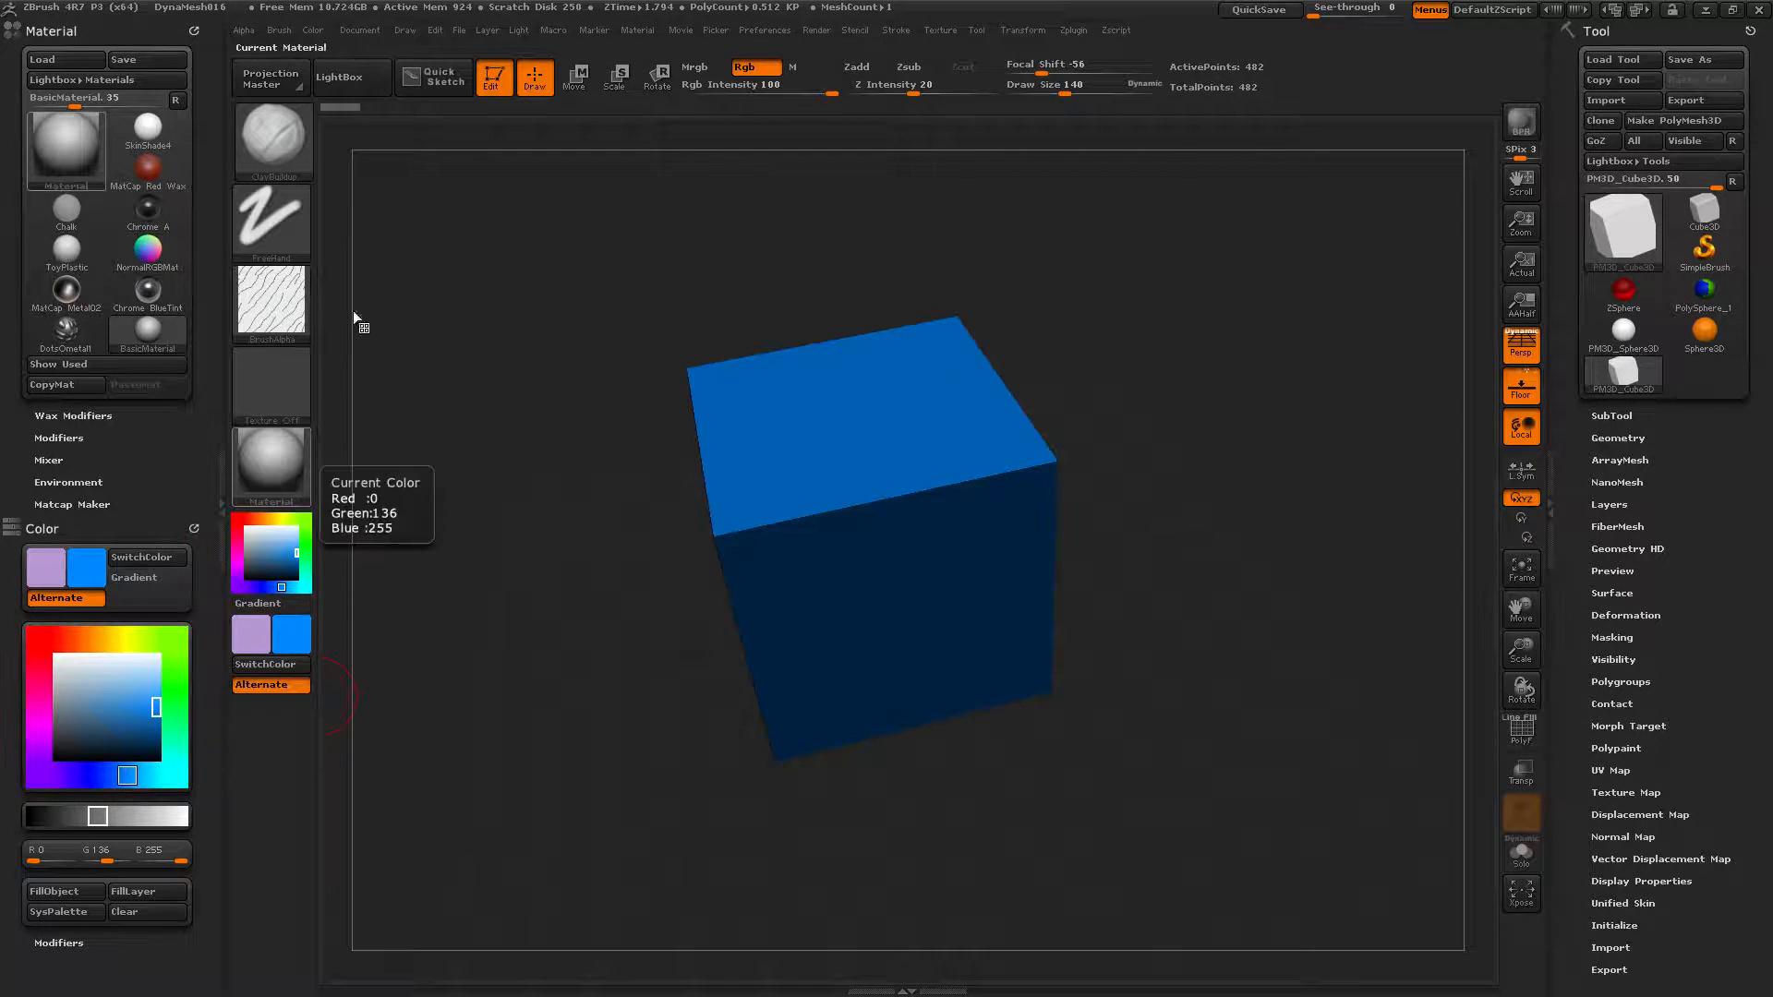
left_click(313, 30)
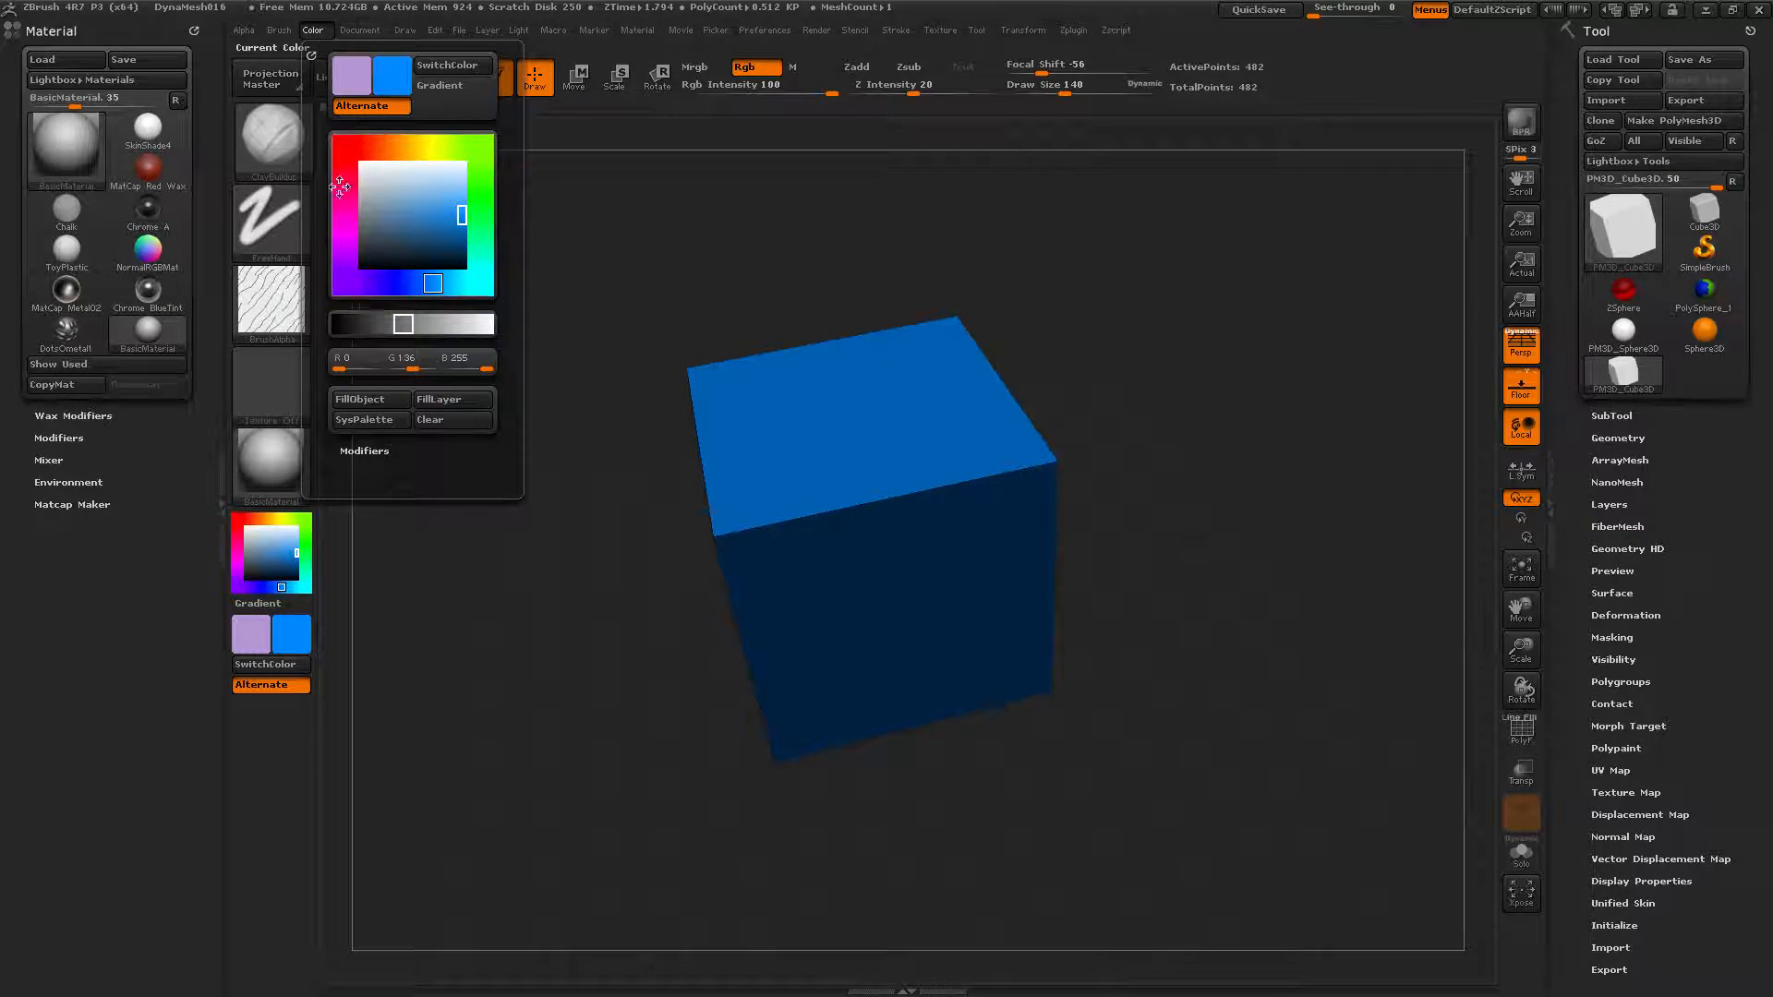
left_click(358, 399)
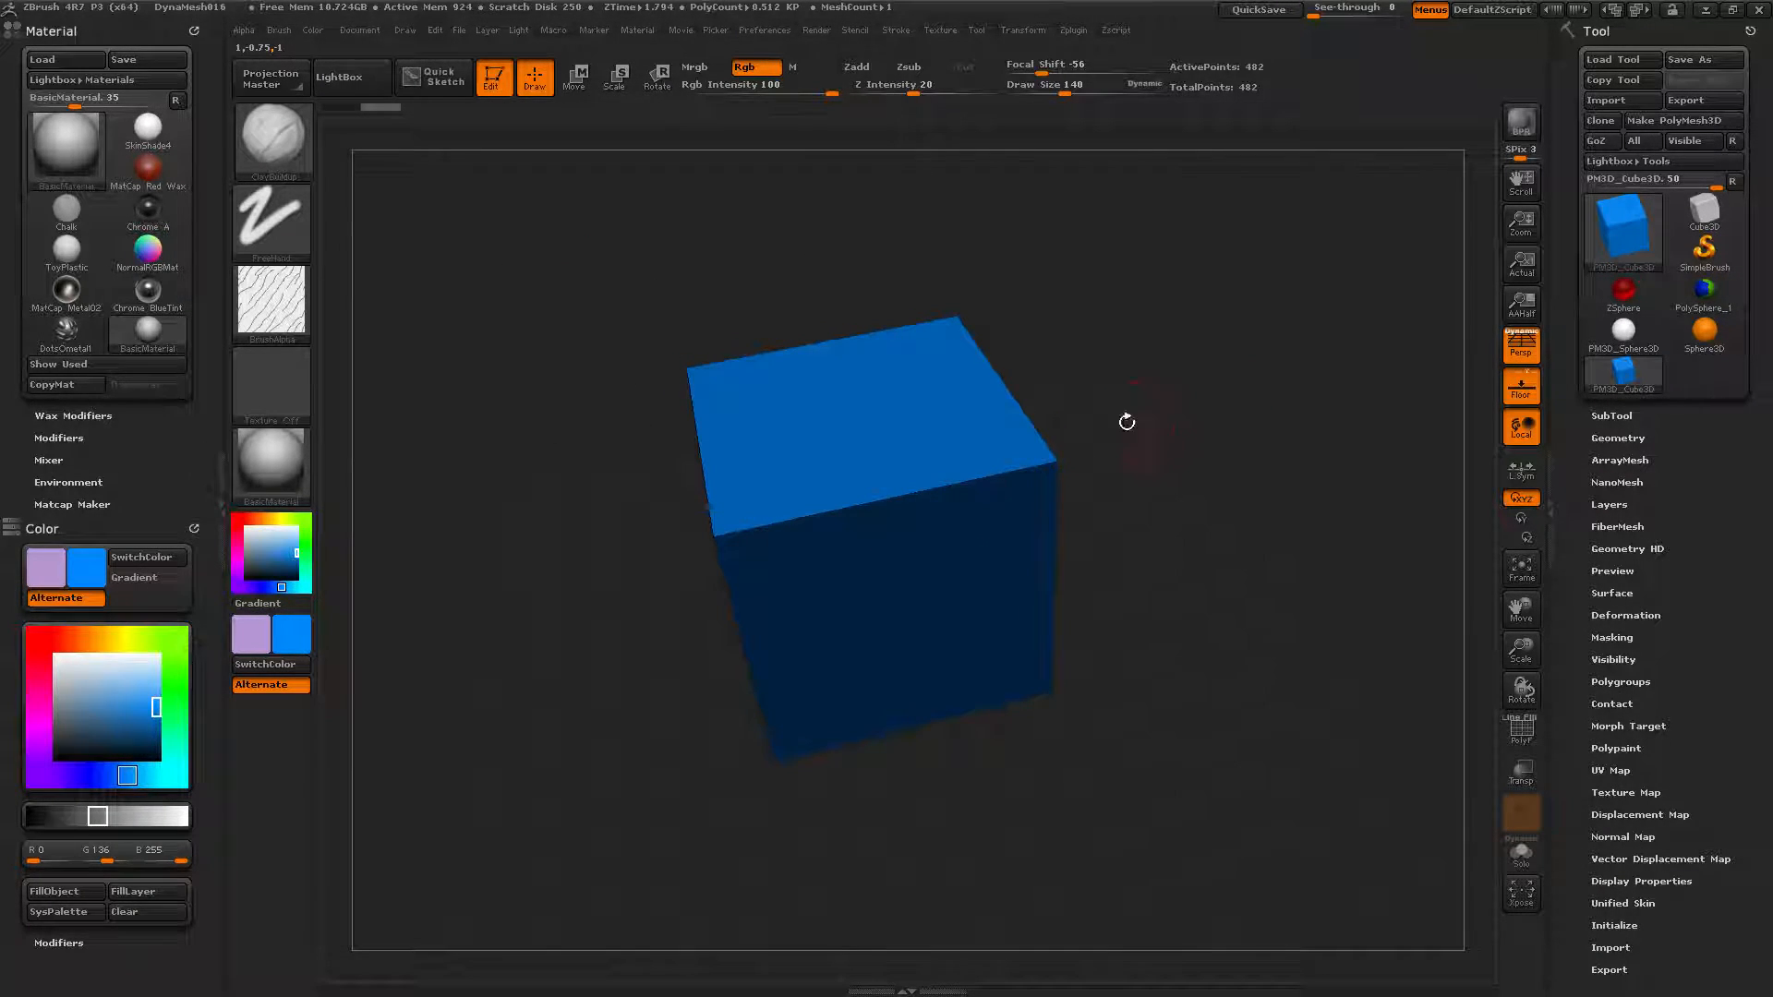
Paint yellow strokes across the cube's top and front, then undo them back to plain blue.
left_click(129, 638)
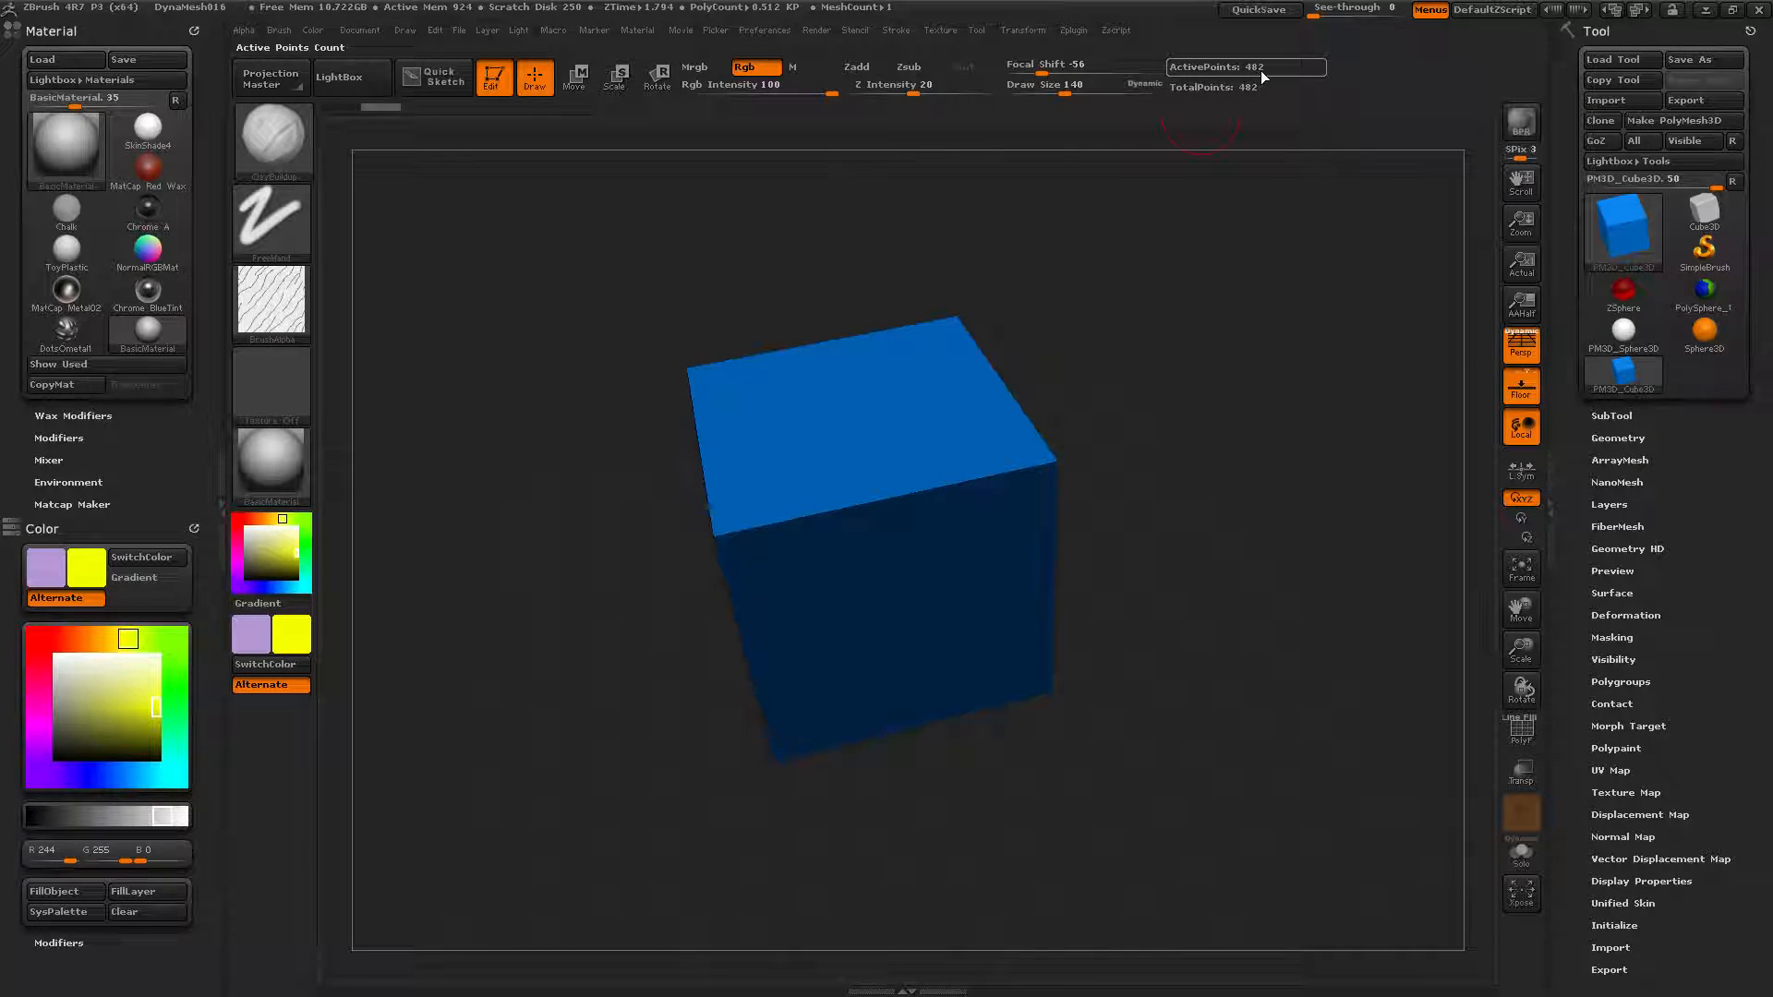
left_click_drag(1084, 724, 997, 628)
mouse_move(919, 436)
left_mouse_down()
mouse_move(863, 490)
mouse_move(908, 583)
mouse_move(886, 443)
mouse_move(924, 425)
mouse_move(823, 376)
mouse_move(879, 395)
left_mouse_up()
left_click_drag(902, 456, 933, 488)
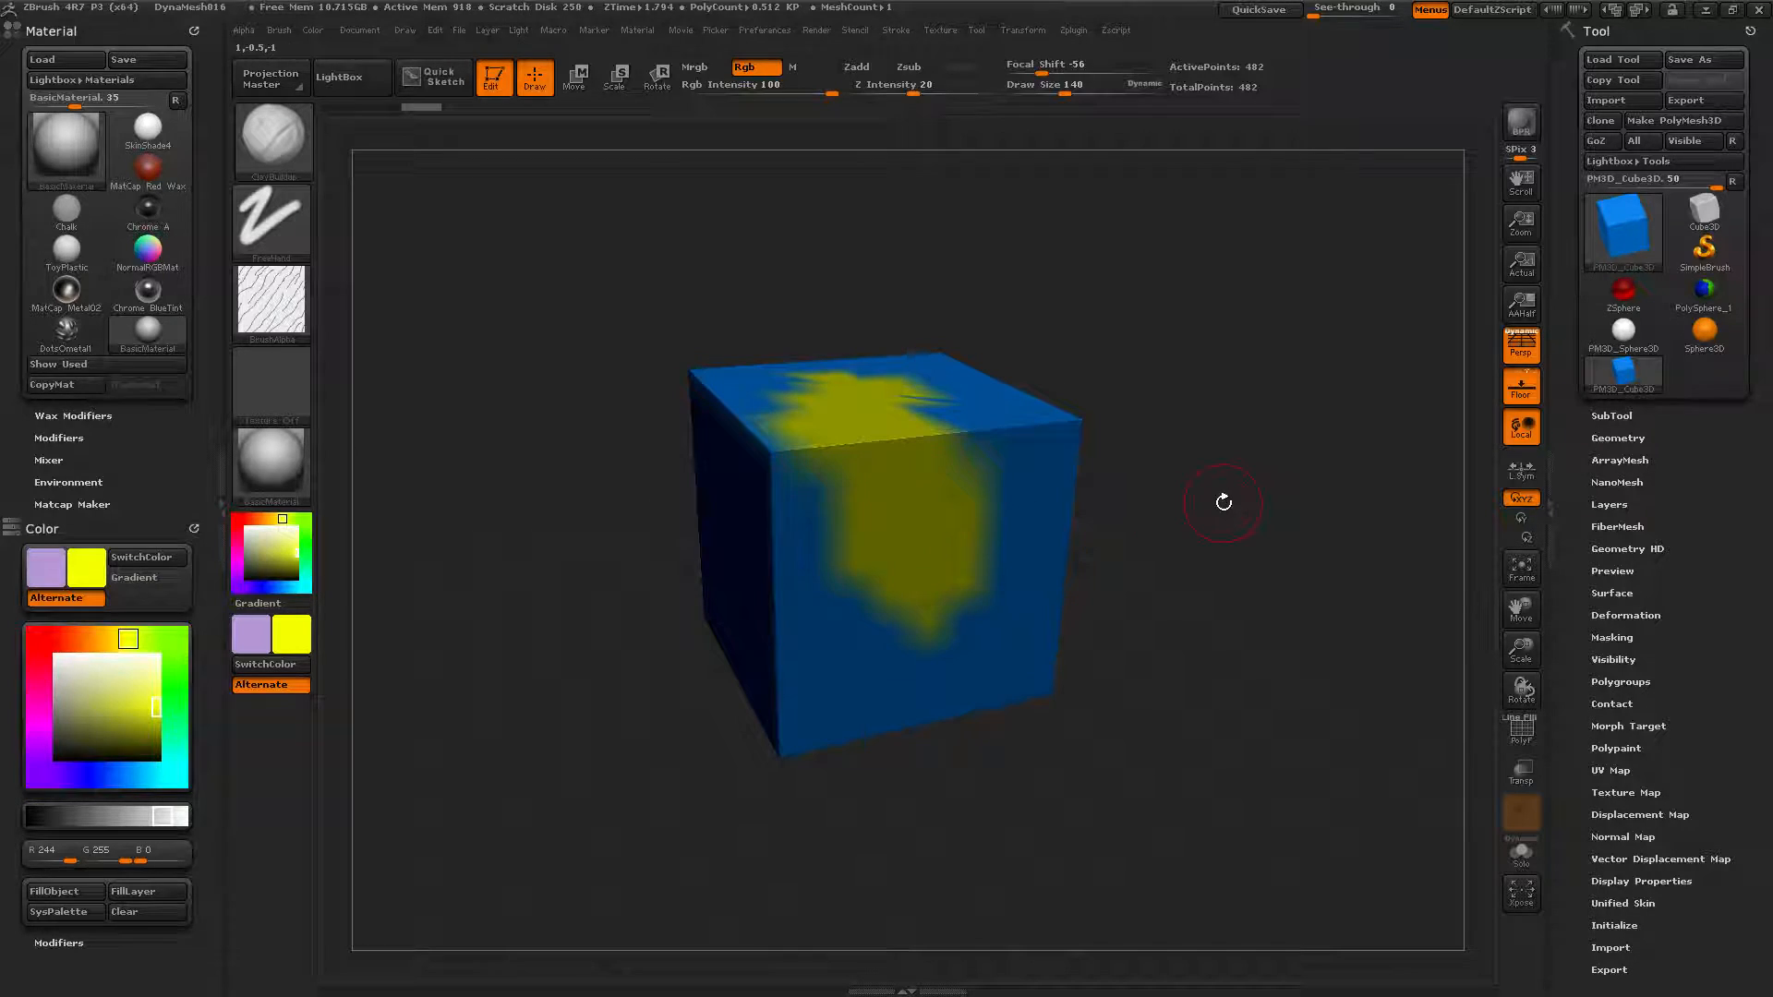
right_click_drag(1200, 523, 1206, 646, "ctrl")
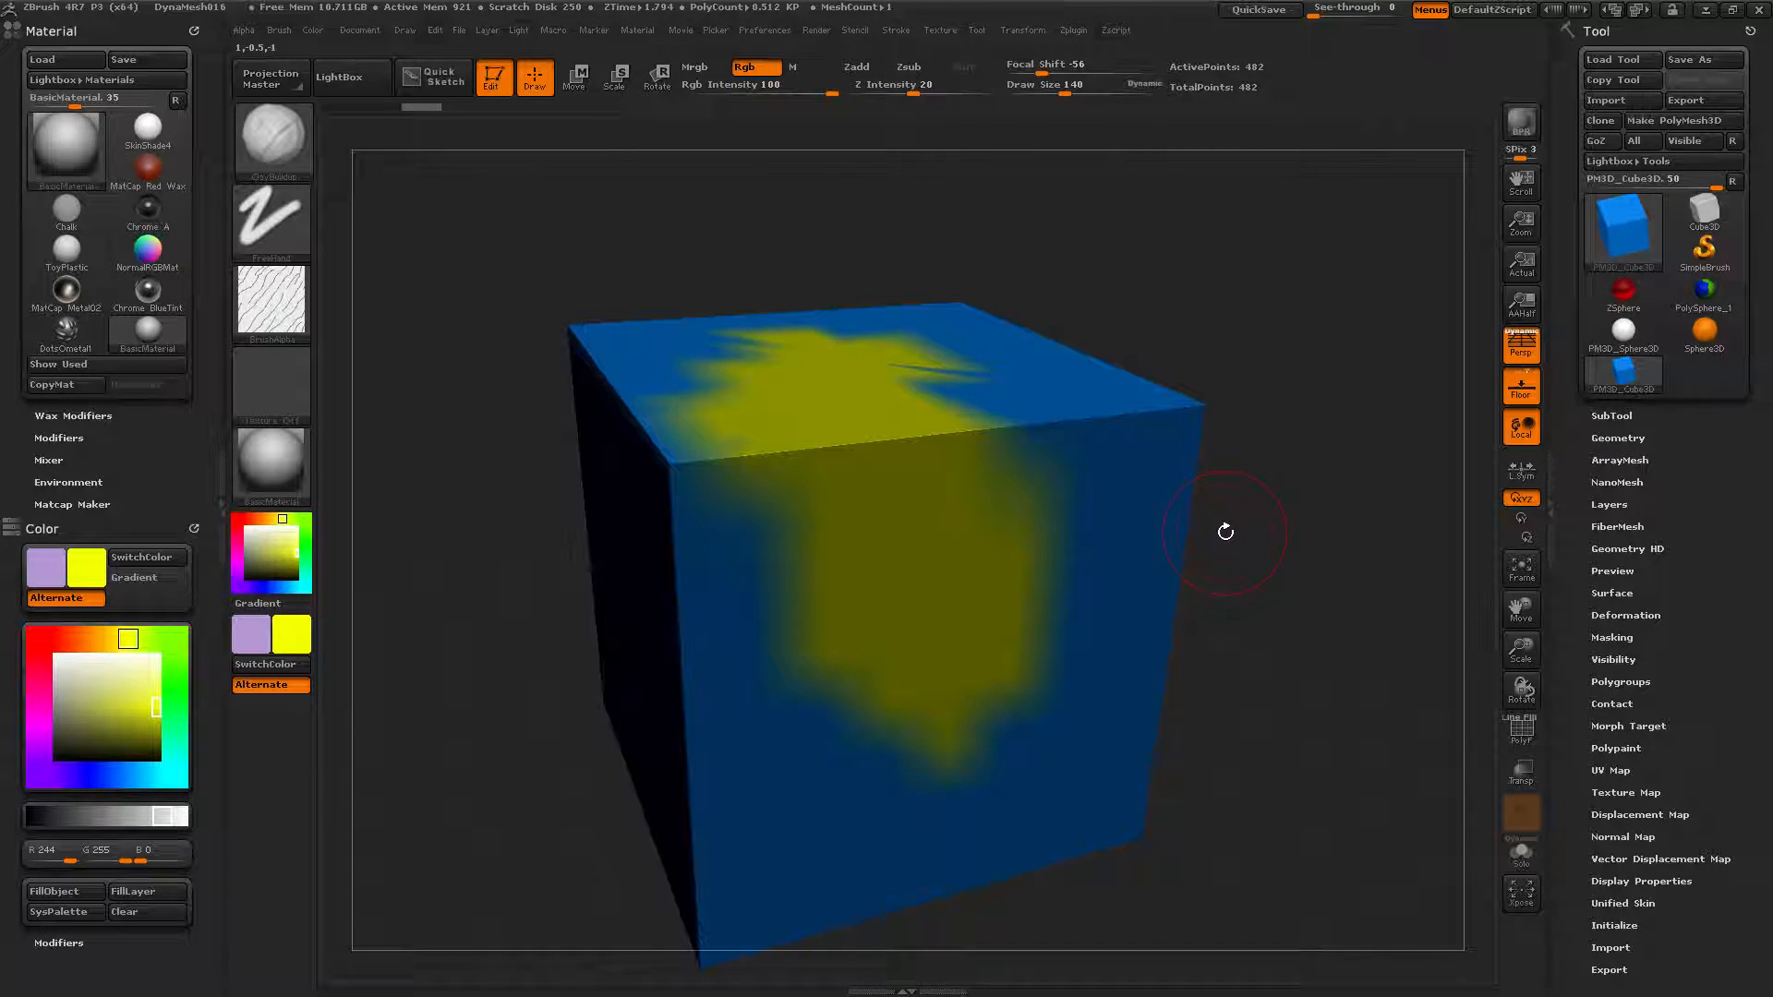
key("ctrl+z")
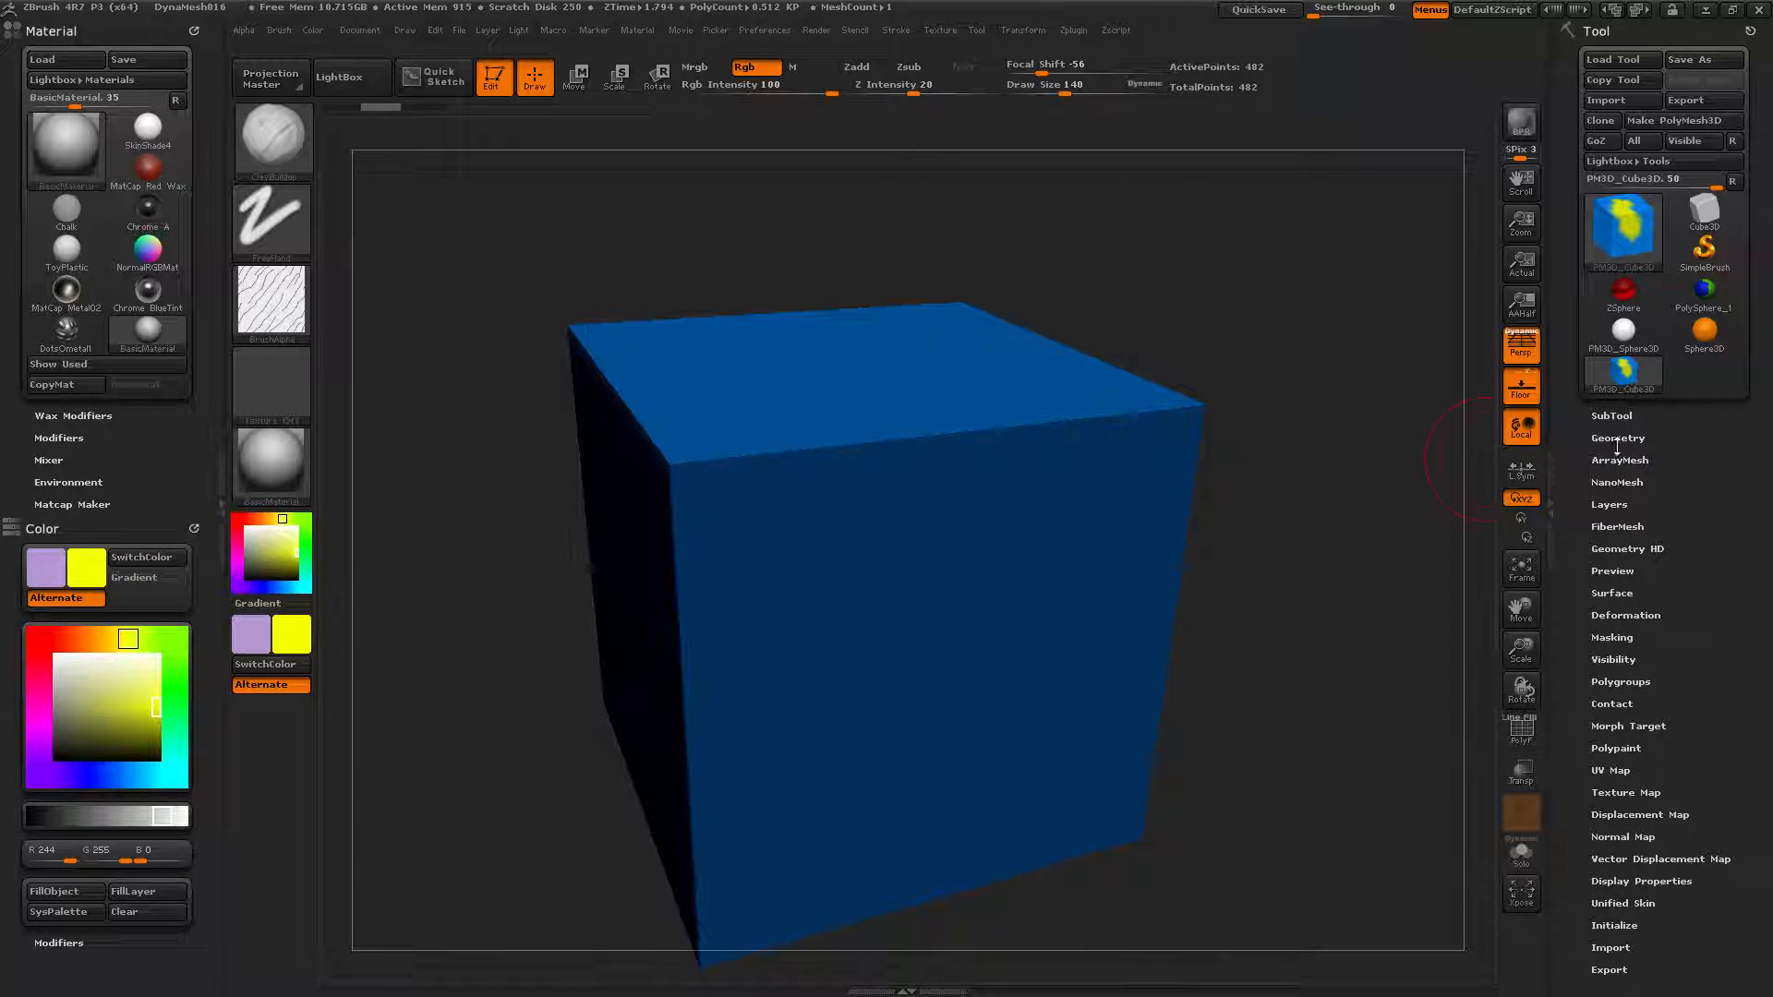
Subdivide the cube once, turn its top into view, and paint a large yellow (R 244, G 255, B 0) patch.
key("ctrl+d")
key("ctrl+d")
key("ctrl+d")
key("ctrl+d")
key("ctrl+d")
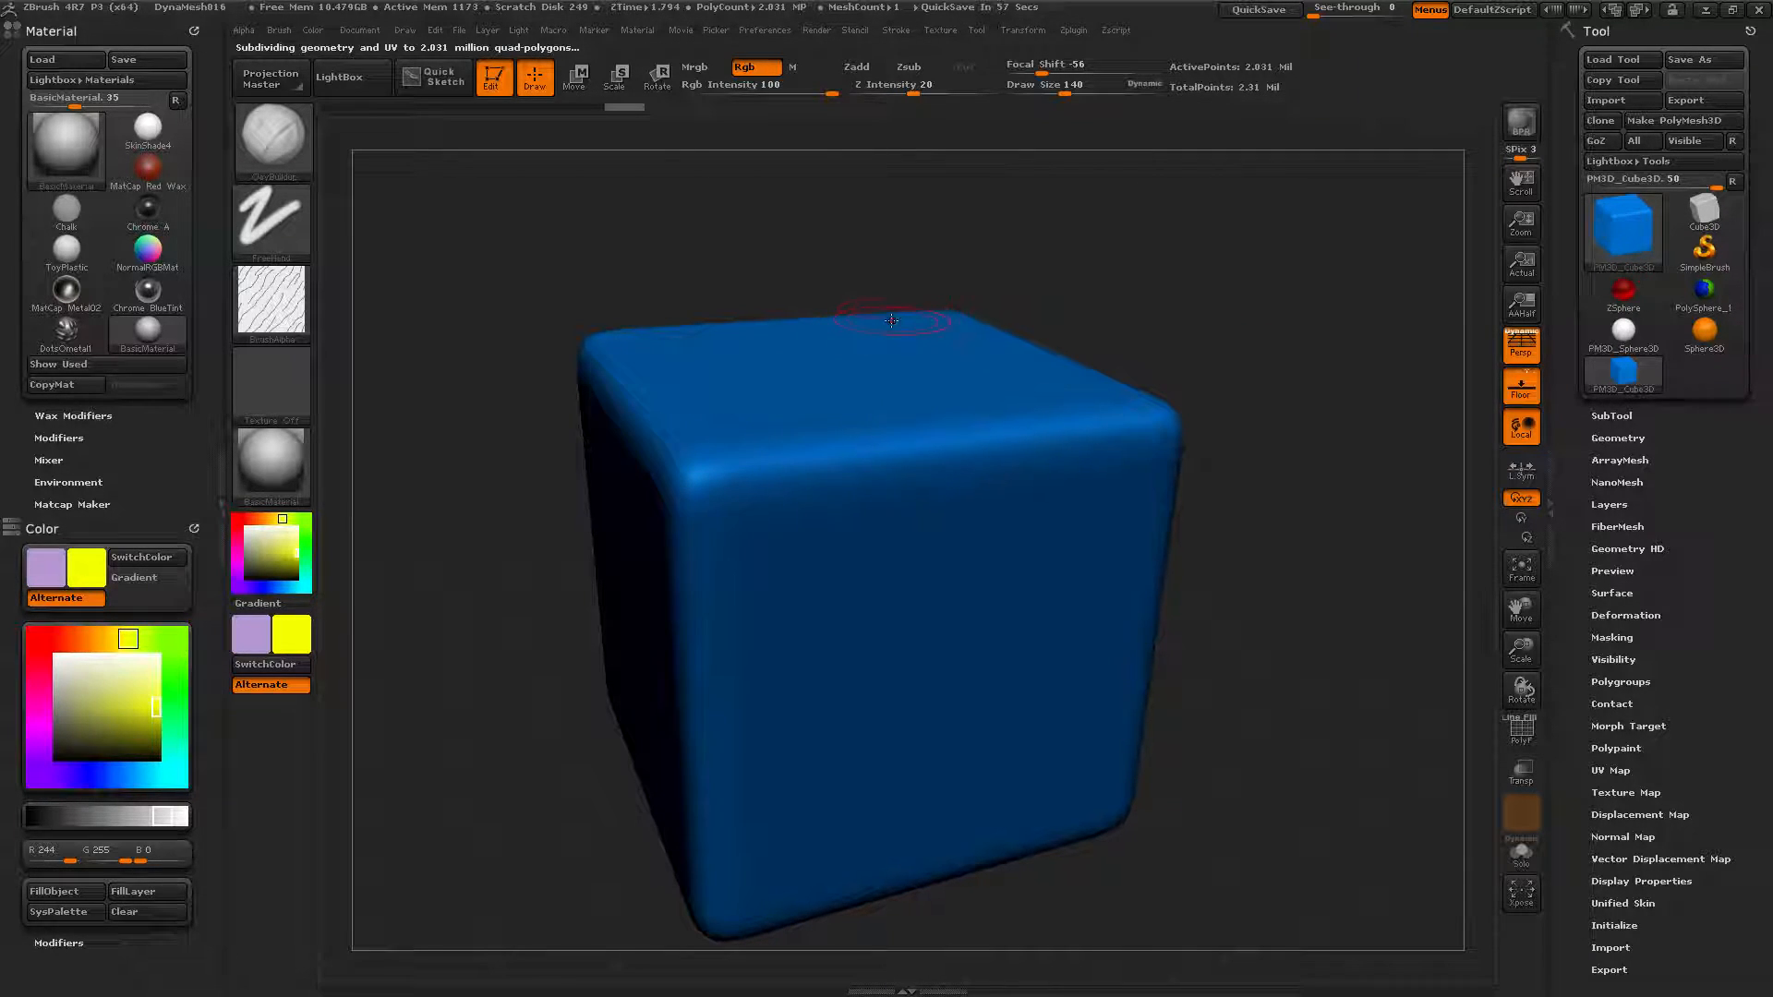
left_click_drag(1167, 274, 1191, 400)
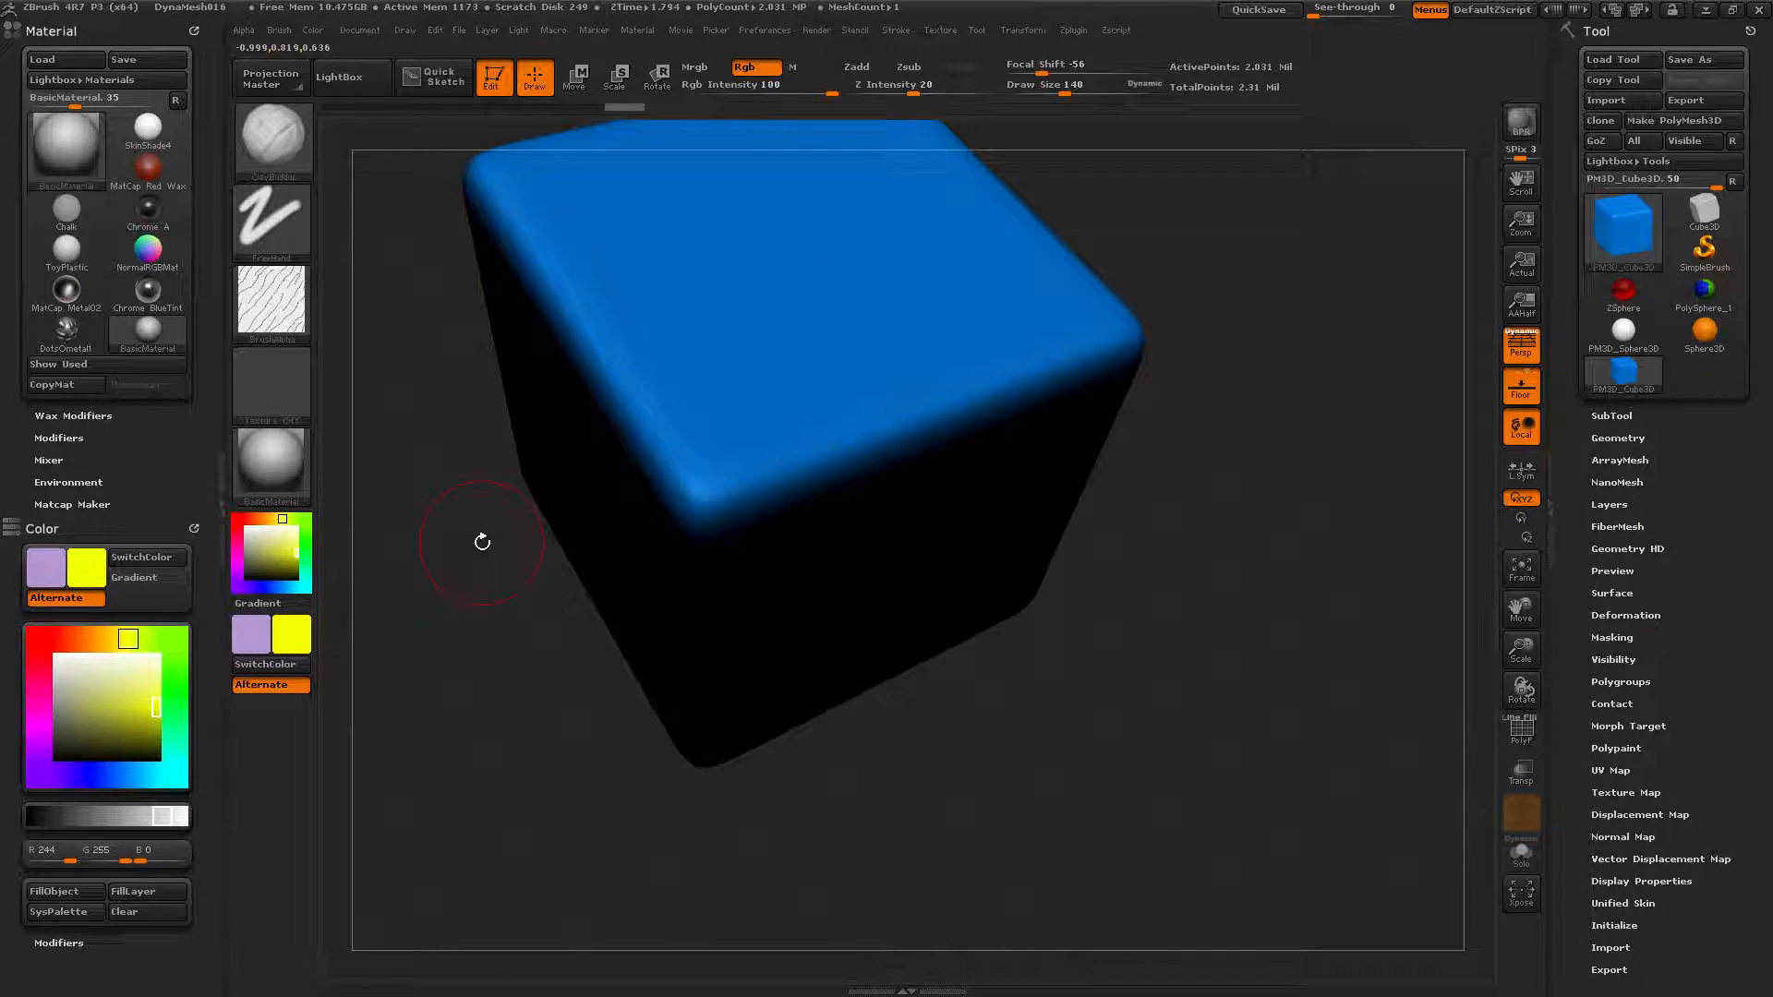
mouse_move(821, 352)
left_mouse_down()
mouse_move(702, 245)
mouse_move(605, 282)
mouse_move(720, 314)
mouse_move(664, 362)
mouse_move(792, 286)
mouse_move(813, 236)
mouse_move(859, 203)
mouse_move(834, 330)
mouse_move(901, 314)
mouse_move(704, 203)
left_mouse_up()
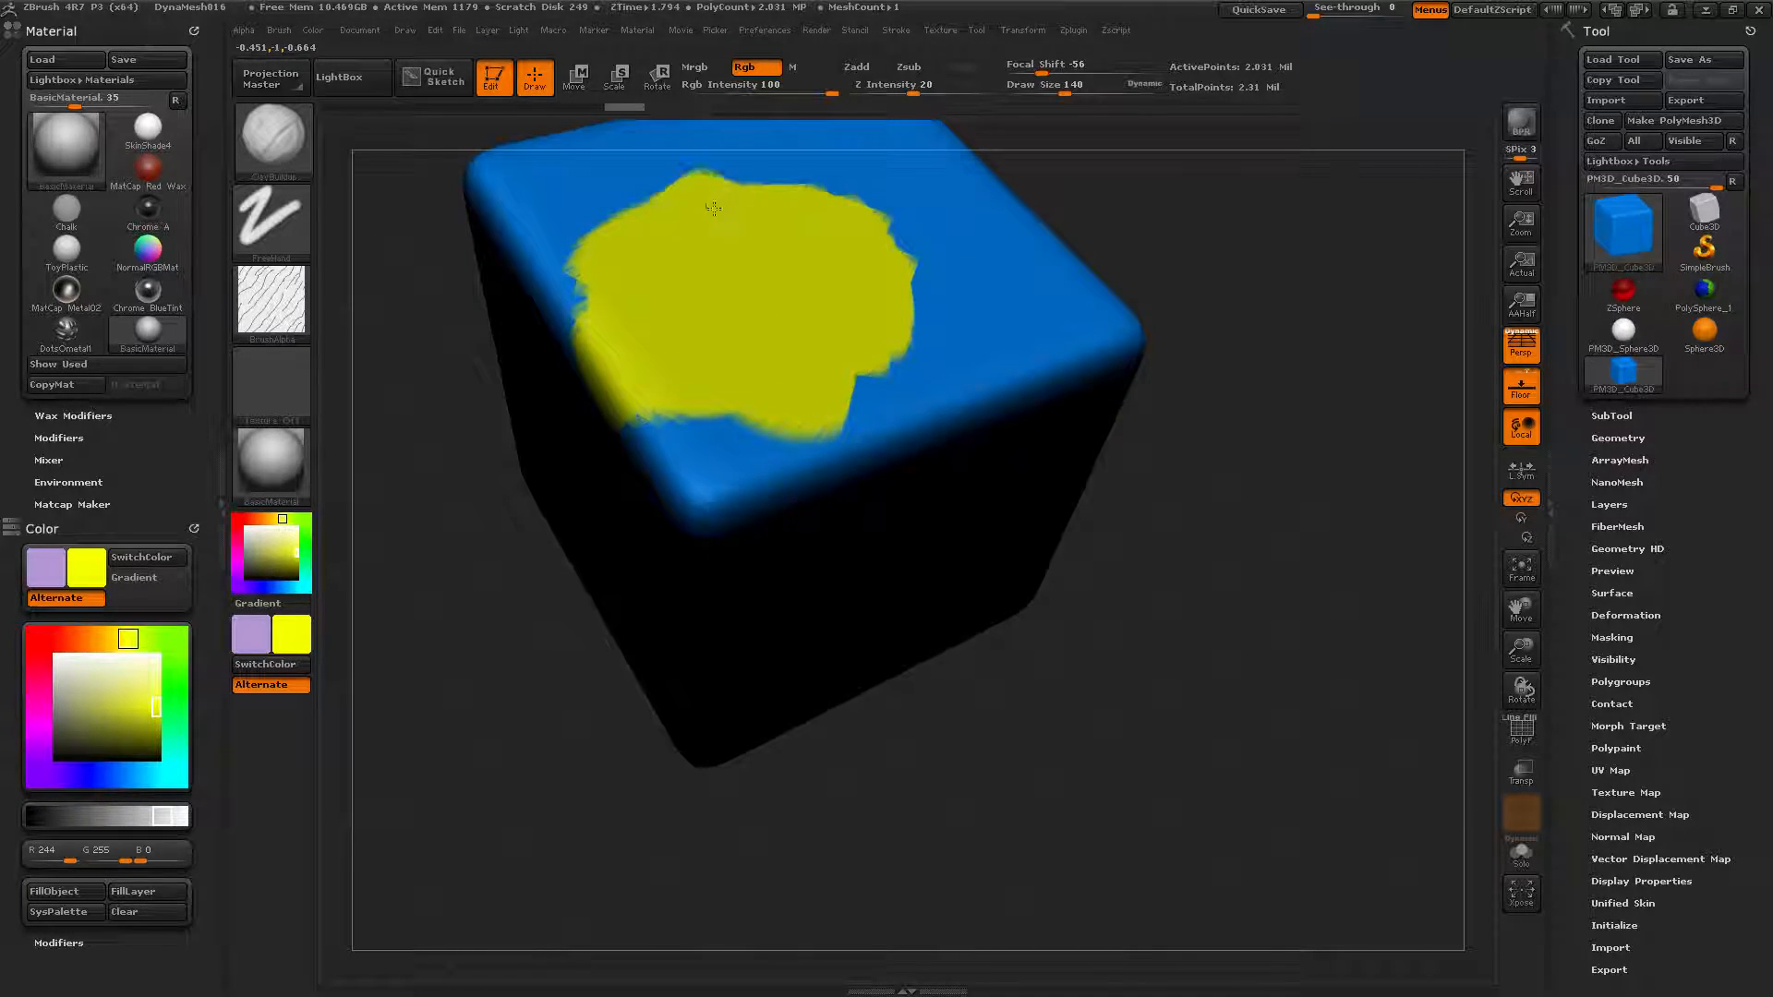
left_click_drag(869, 279, 919, 365)
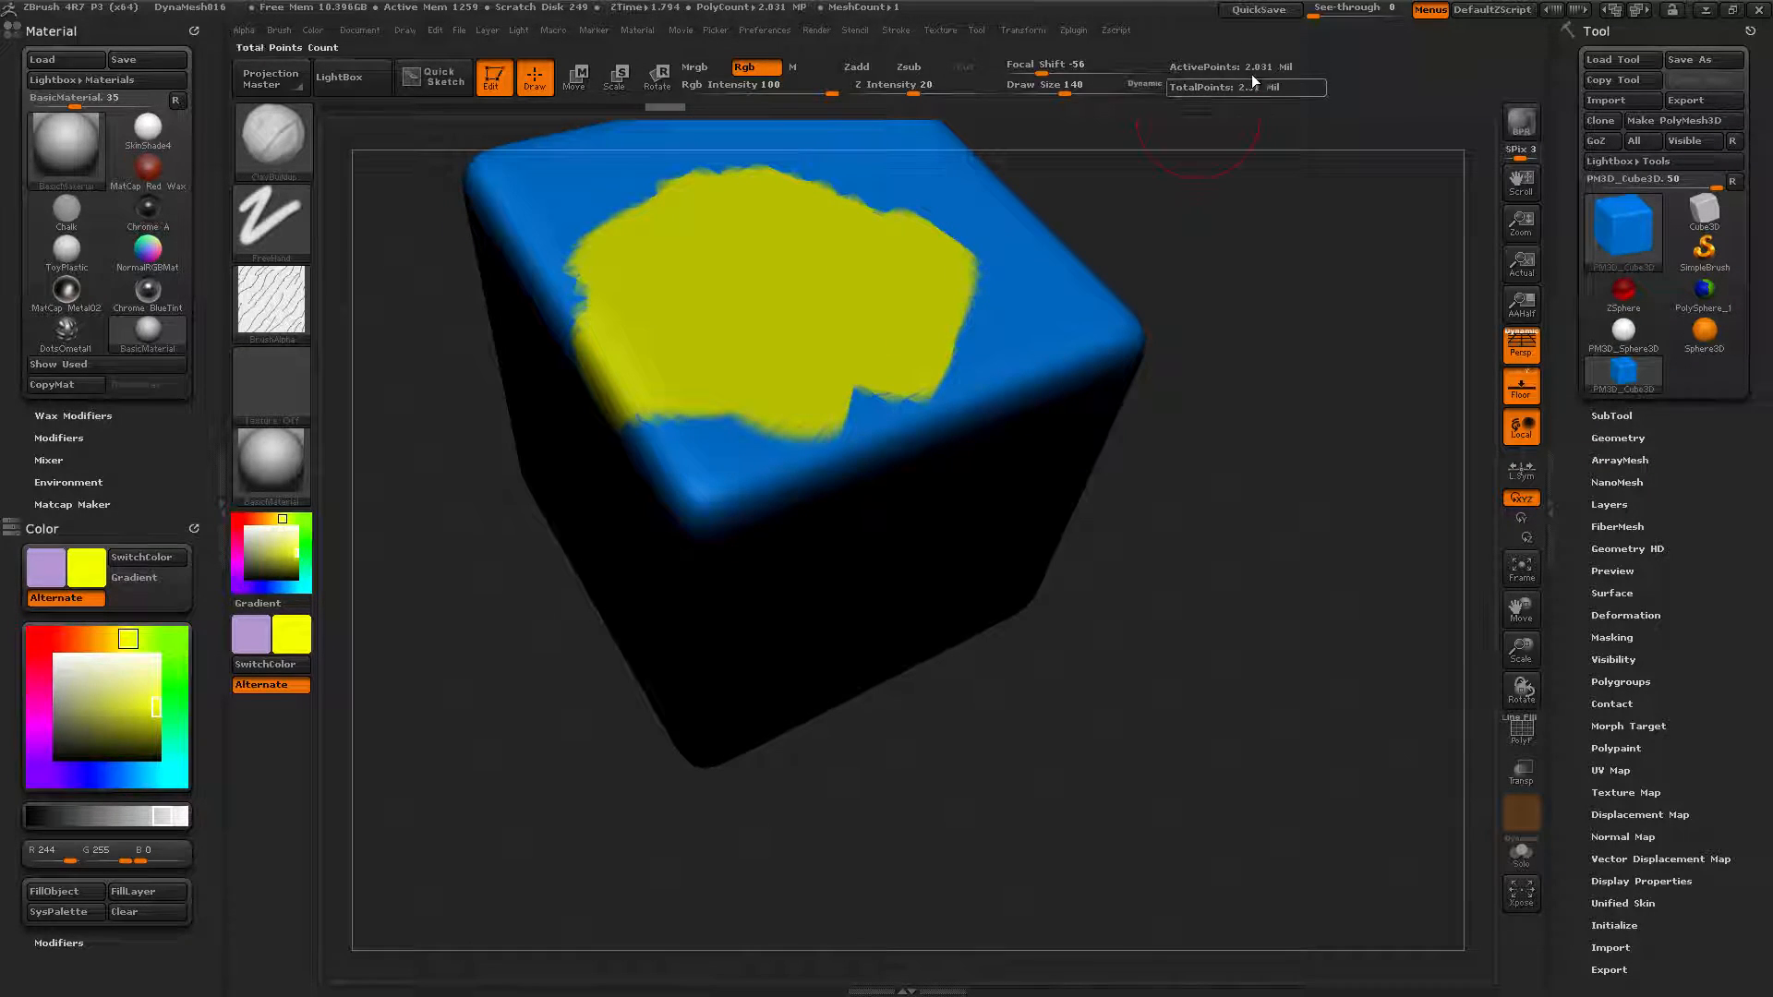
left_click_drag(1192, 329, 1135, 424)
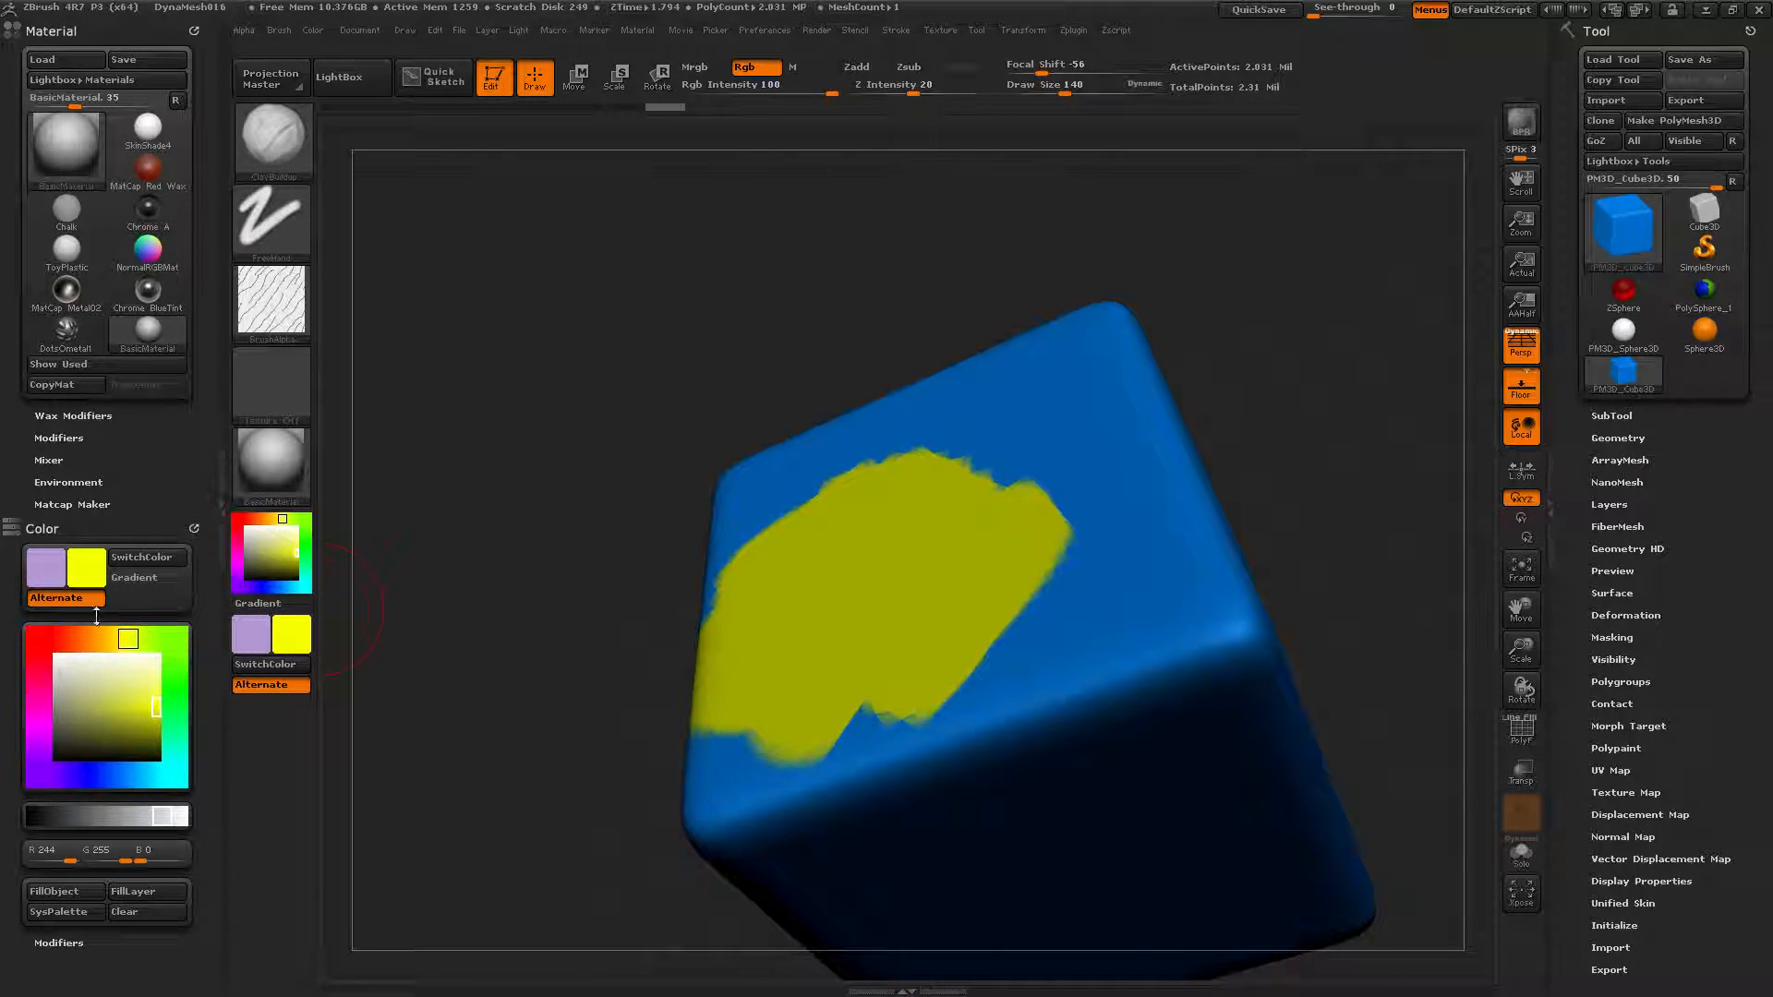
Set blue as the main colour and pinkish red as the secondary, then swap them.
left_click(38, 638)
mouse_move(38, 750)
left_mouse_down()
mouse_move(55, 778)
mouse_move(119, 776)
left_mouse_up()
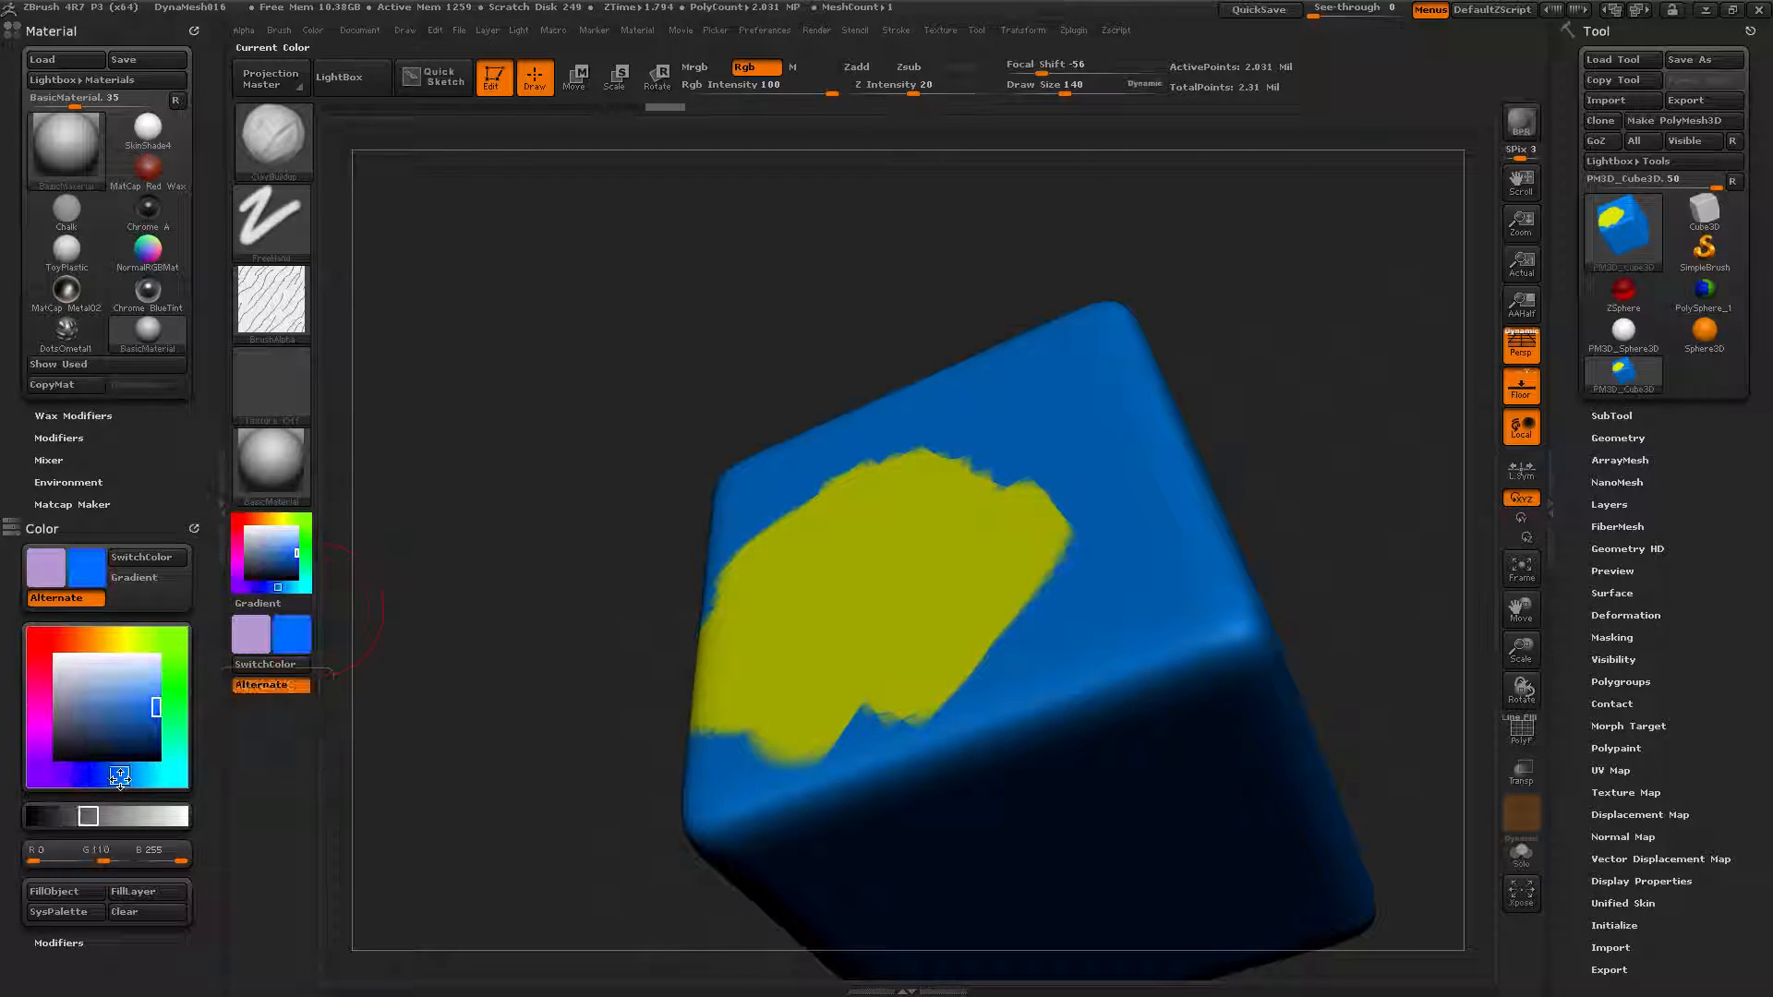
left_click(44, 577)
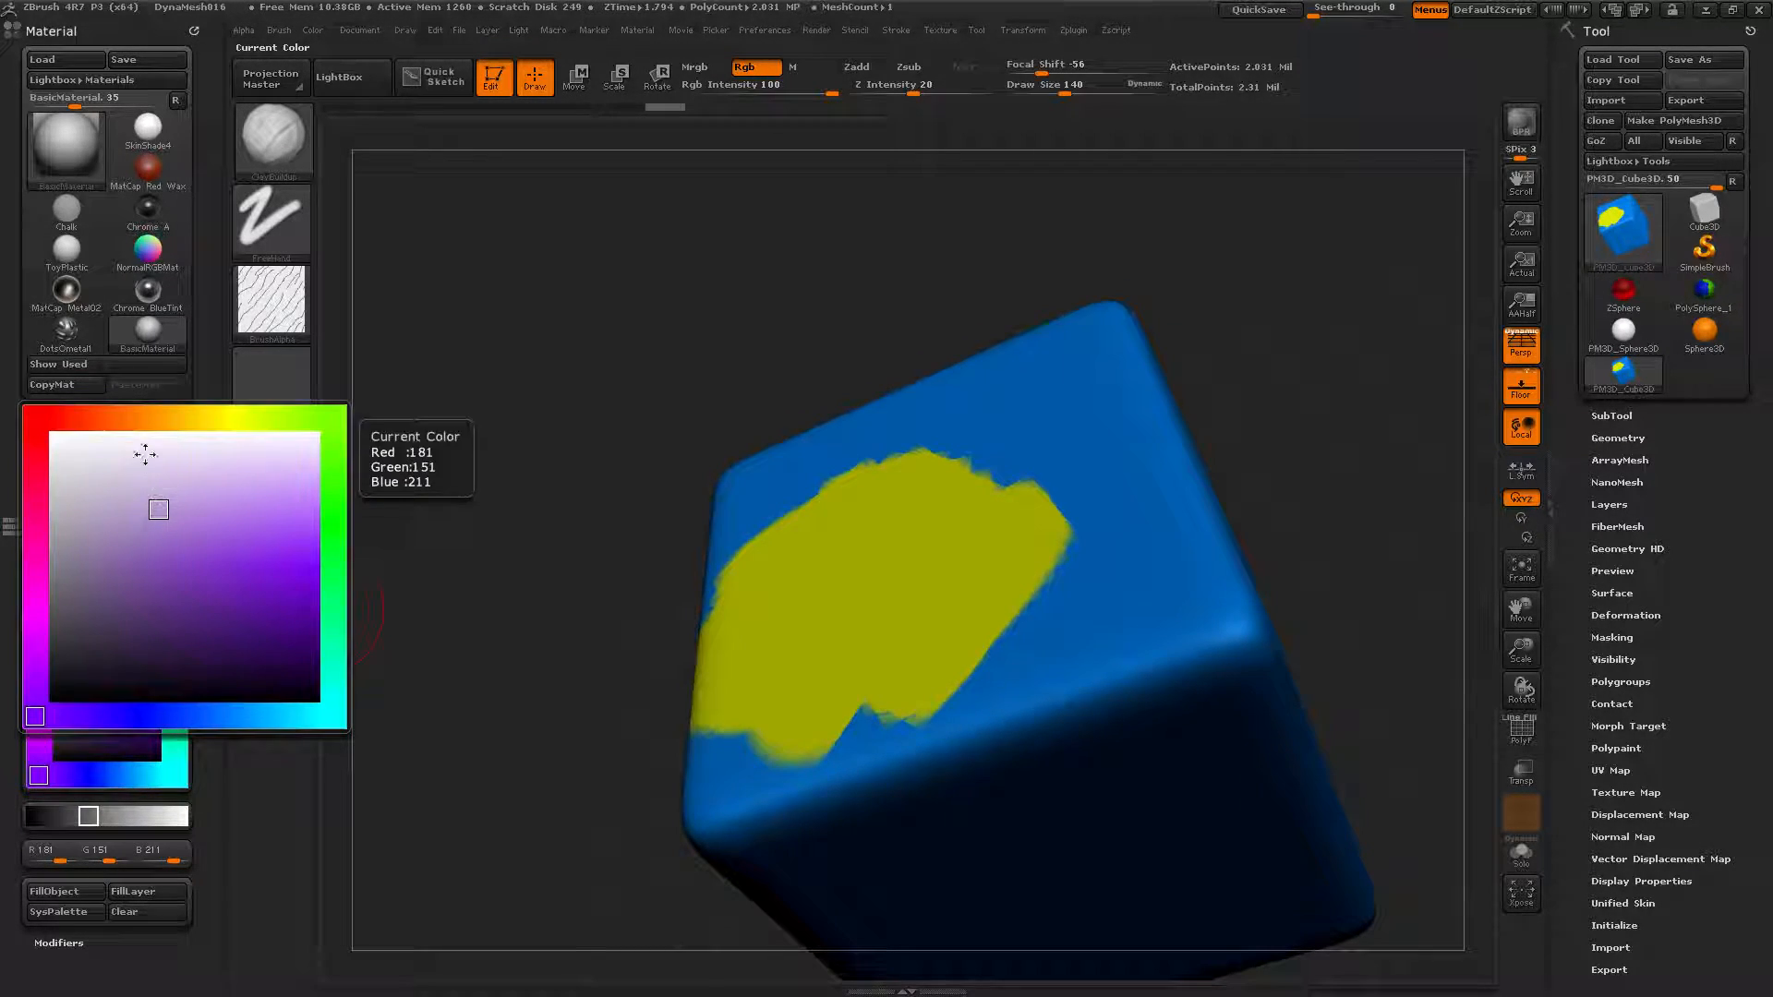
left_click(40, 416)
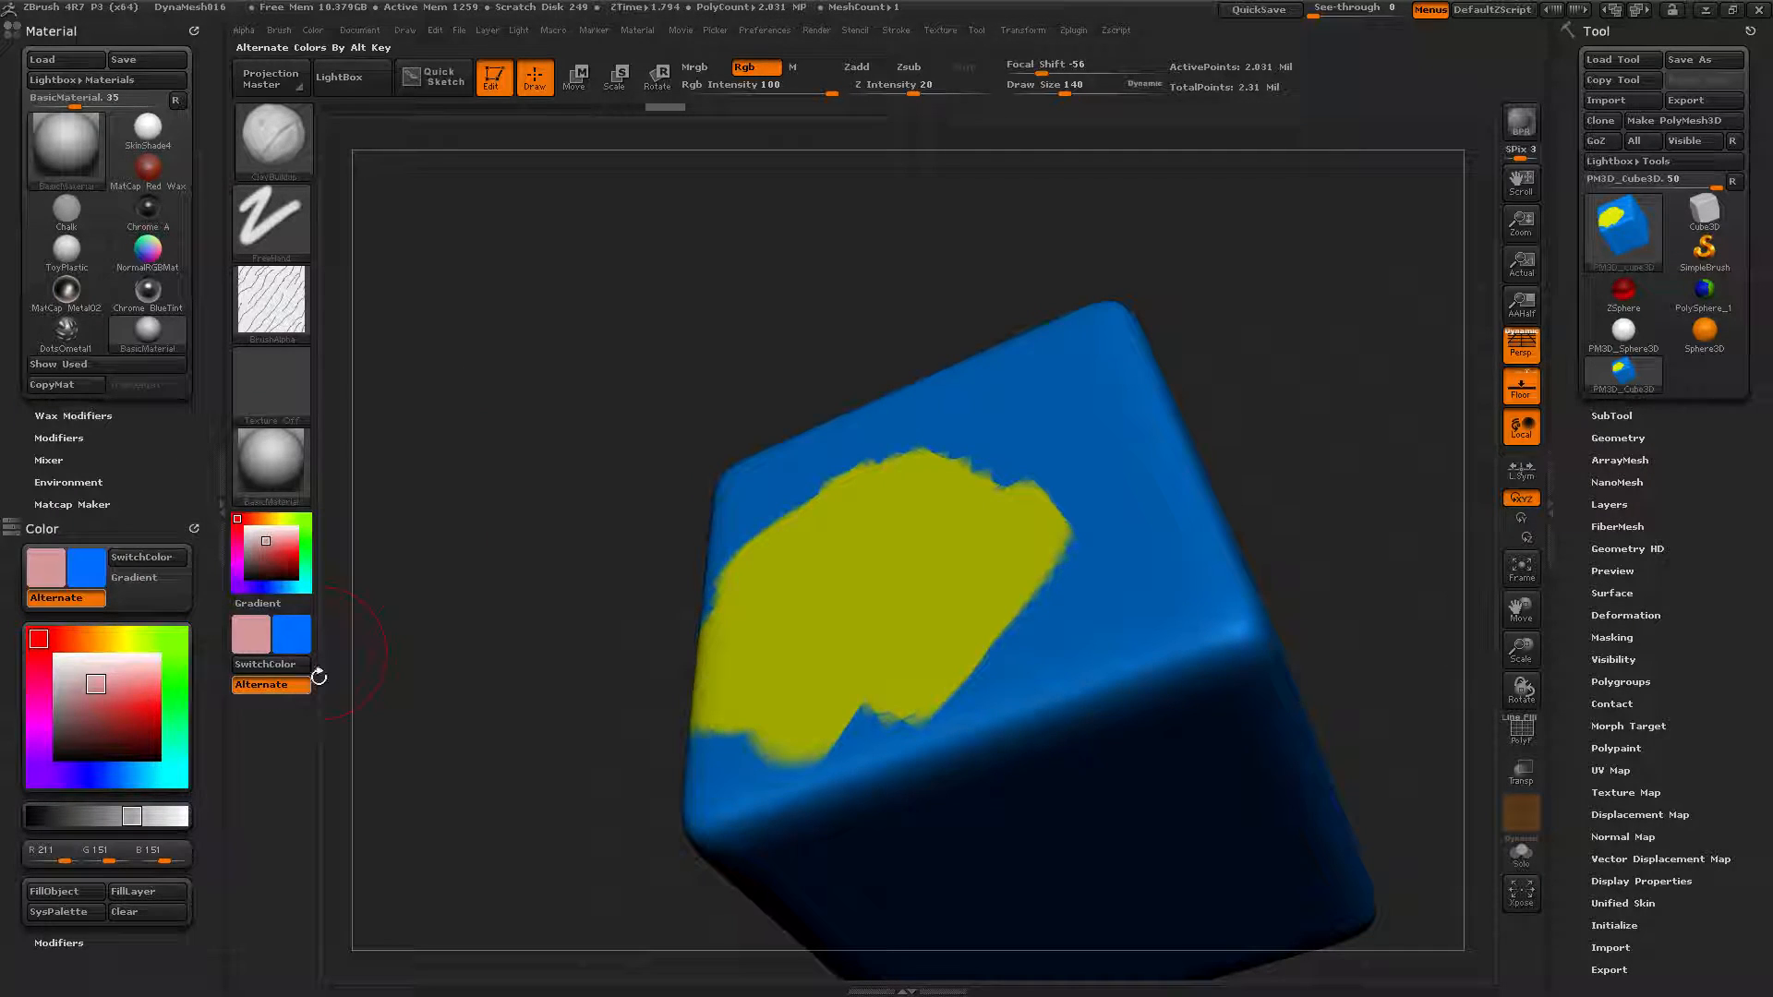
left_click(145, 558)
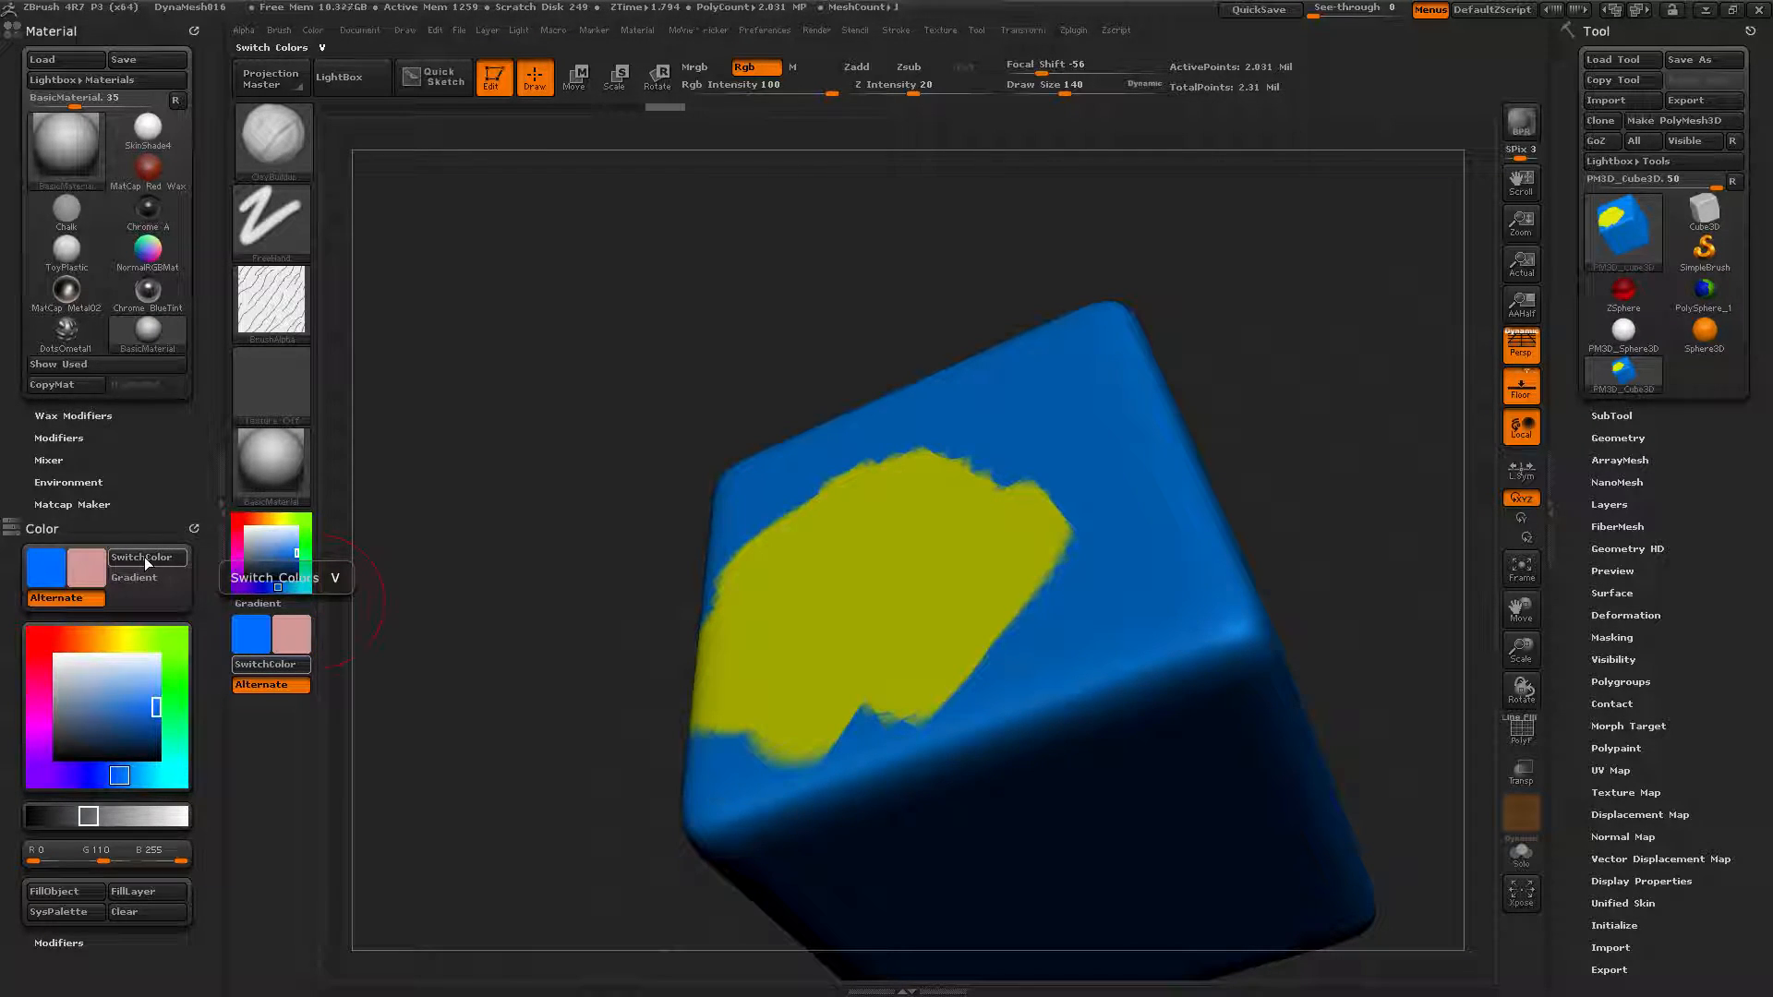
Paint a pink patch on the top face, then cover the pink and yellow with blue patches.
mouse_move(1014, 470)
left_mouse_down()
mouse_move(979, 573)
mouse_move(1034, 480)
mouse_move(886, 600)
mouse_move(943, 472)
mouse_move(1034, 420)
mouse_move(1059, 558)
left_mouse_up()
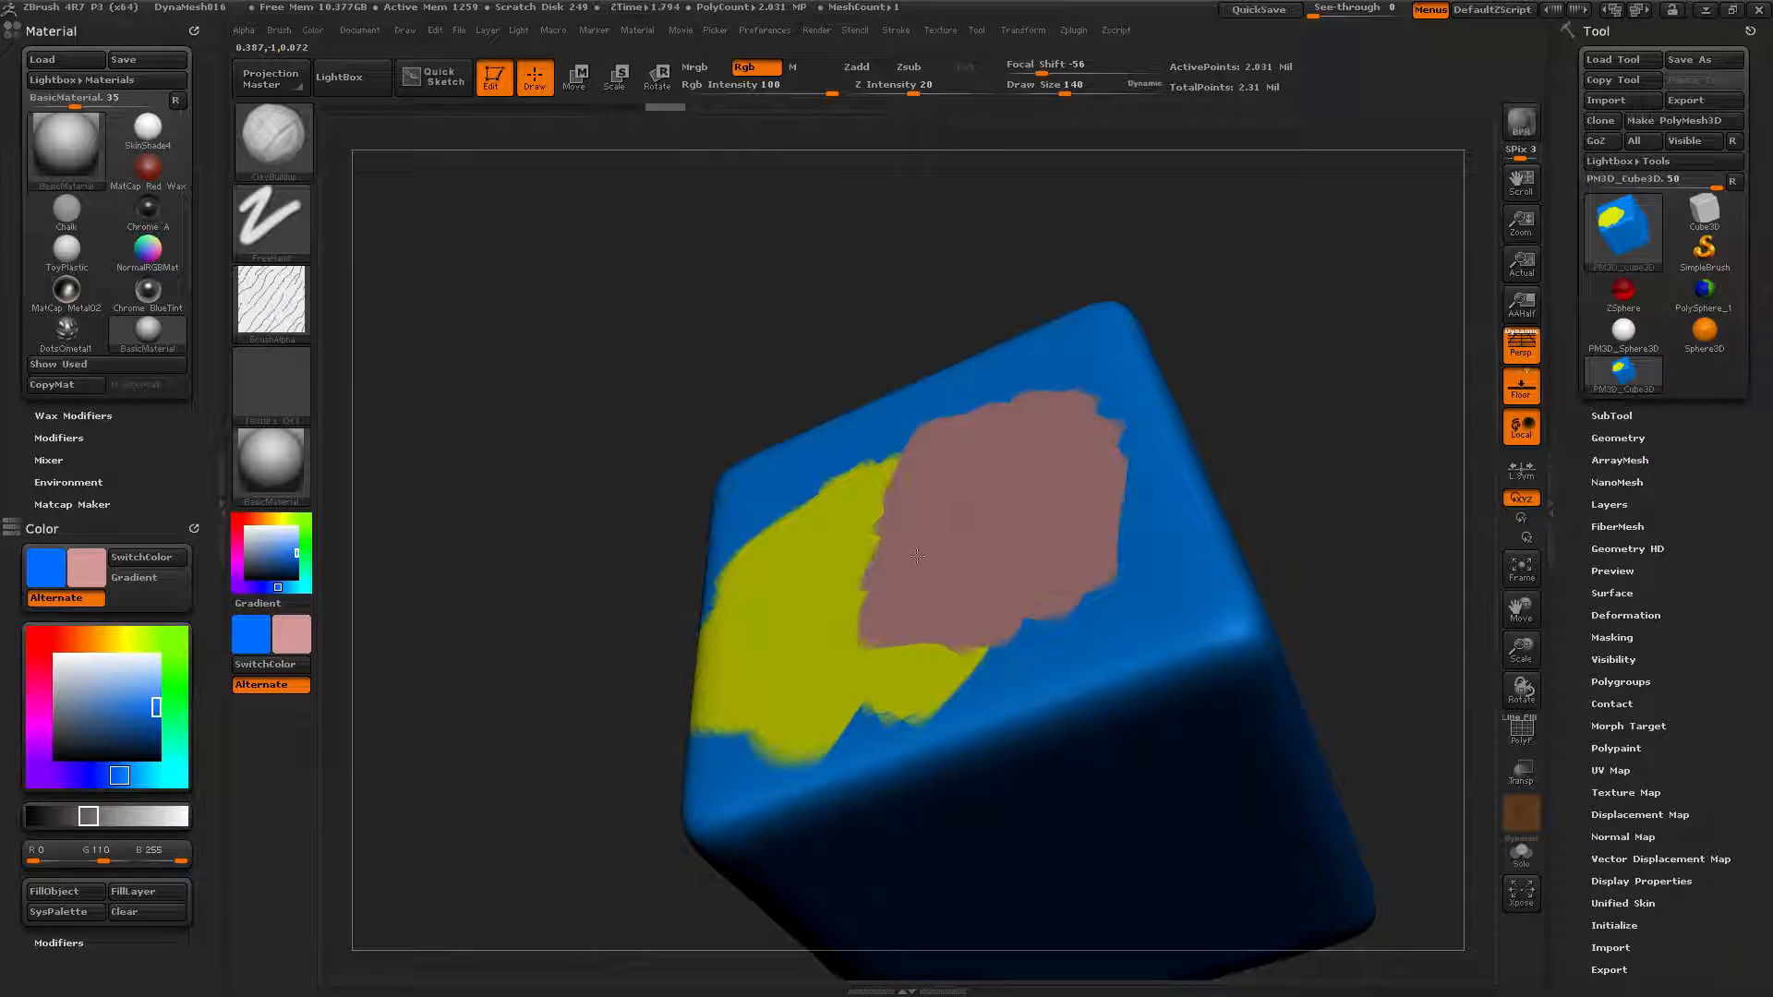
left_click_drag(649, 367, 318, 523)
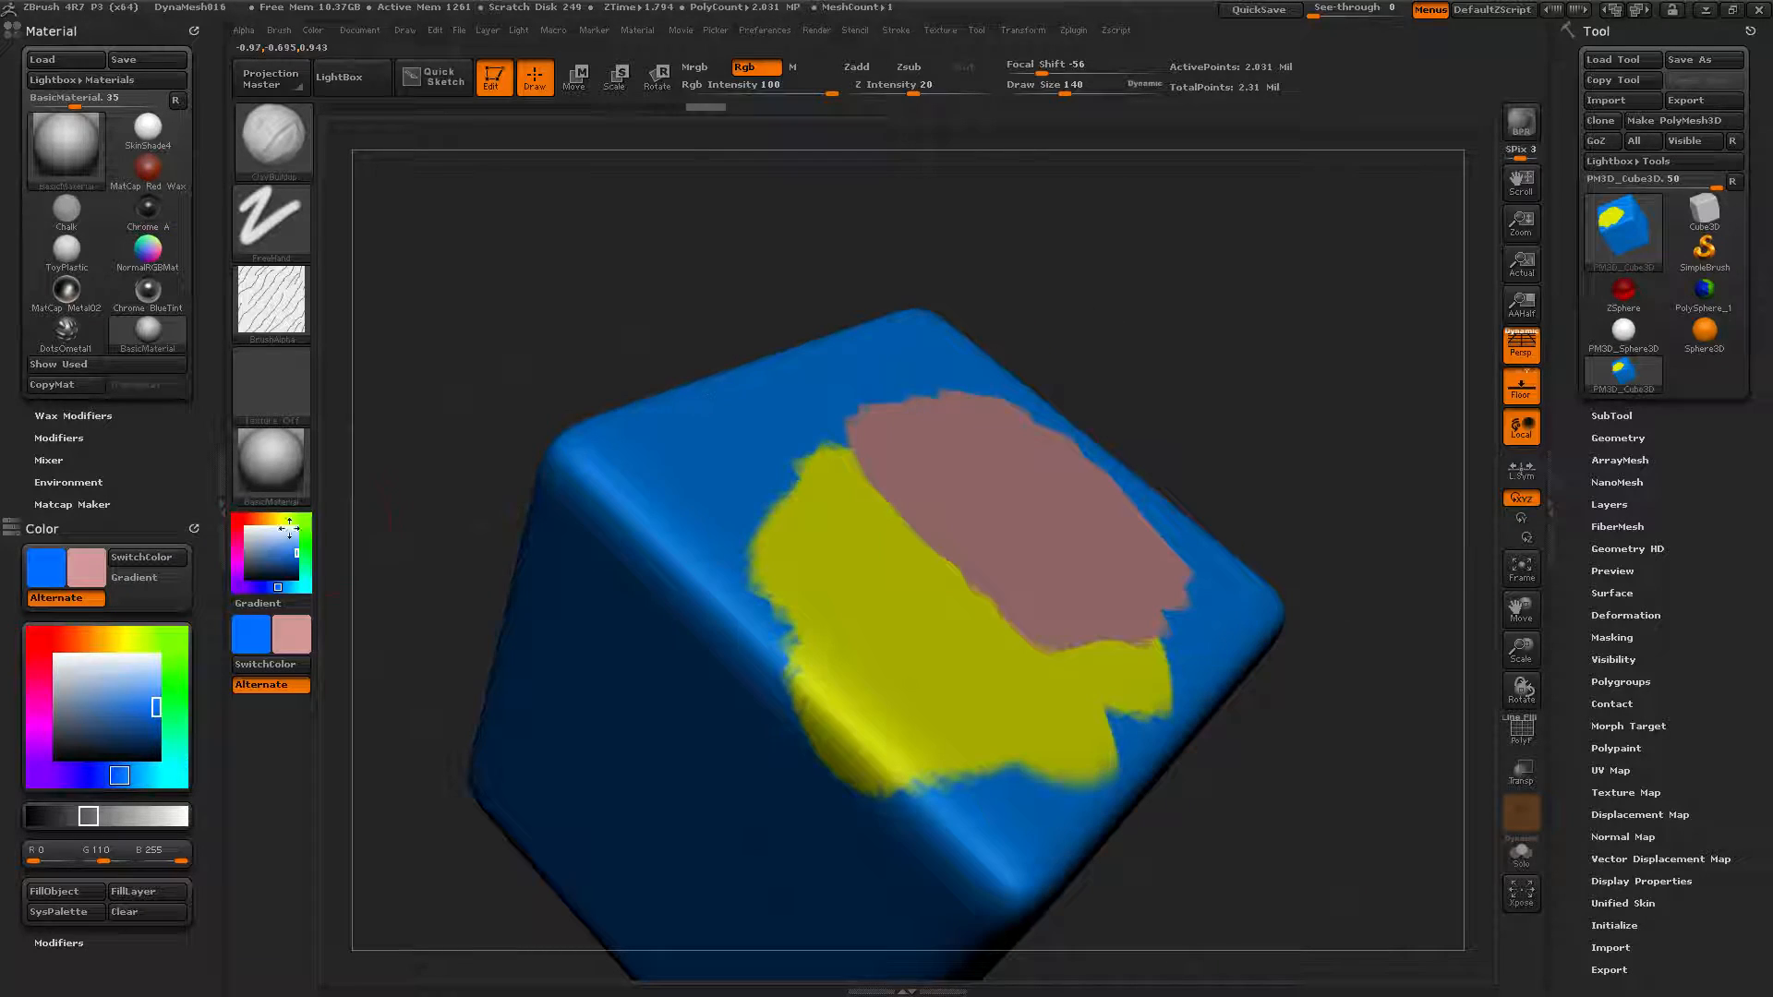
left_click(124, 558)
mouse_move(863, 498)
left_mouse_down()
mouse_move(928, 431)
mouse_move(830, 498)
left_mouse_up()
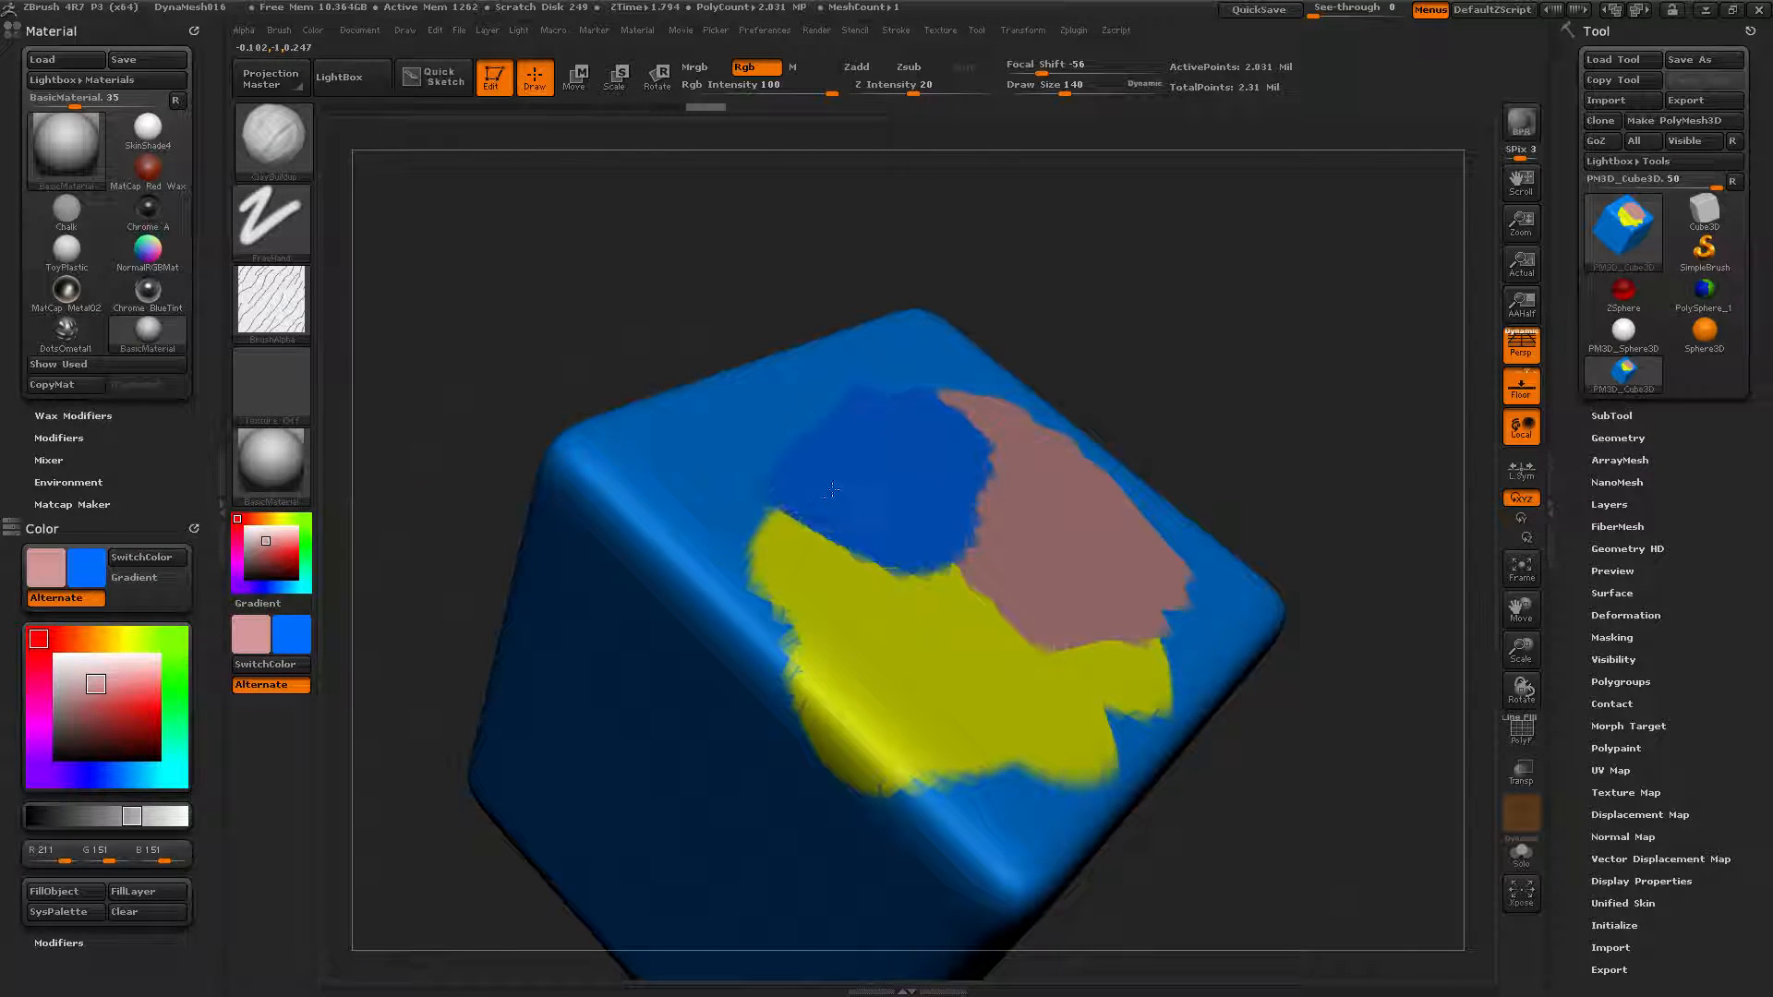
mouse_move(937, 499)
left_mouse_down()
mouse_move(979, 591)
mouse_move(767, 480)
mouse_move(894, 562)
mouse_move(1011, 545)
mouse_move(977, 458)
left_mouse_up()
Turn on Gradient colour painting with the blue and pink swatches and rotate to a three-quarter view.
left_click(141, 557)
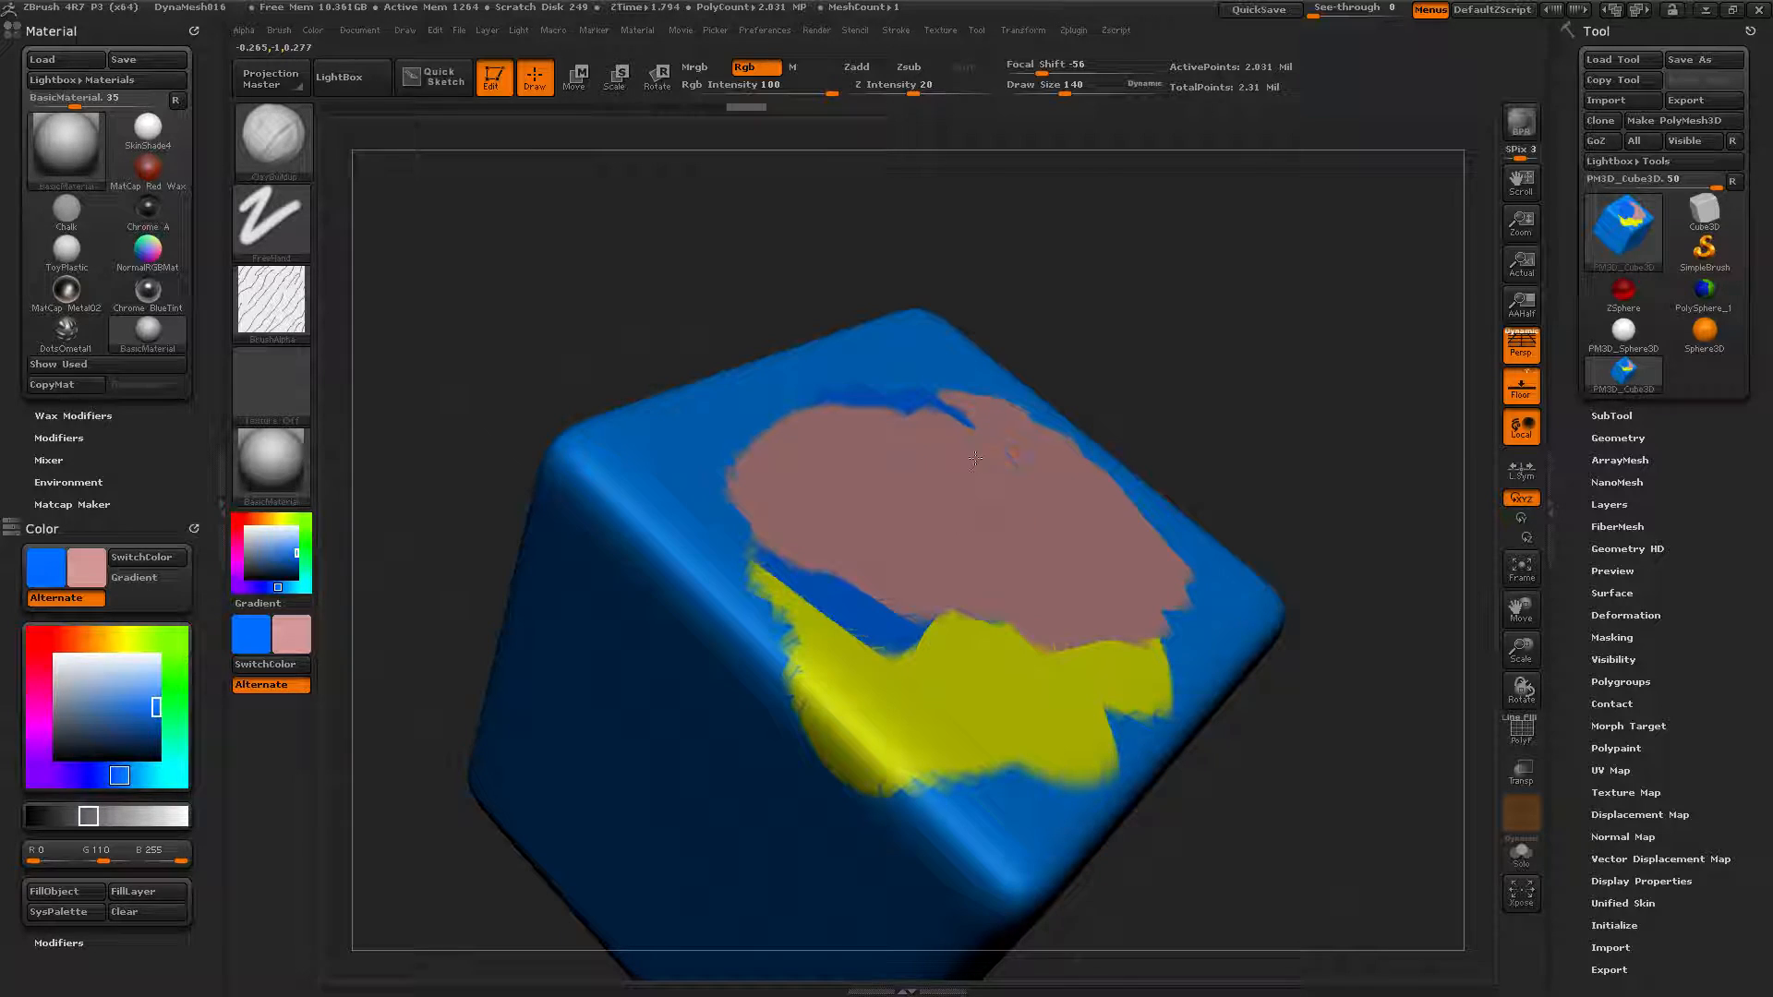
left_click(151, 563)
left_click(152, 562)
left_click(152, 561)
left_click(151, 561)
left_click(131, 582)
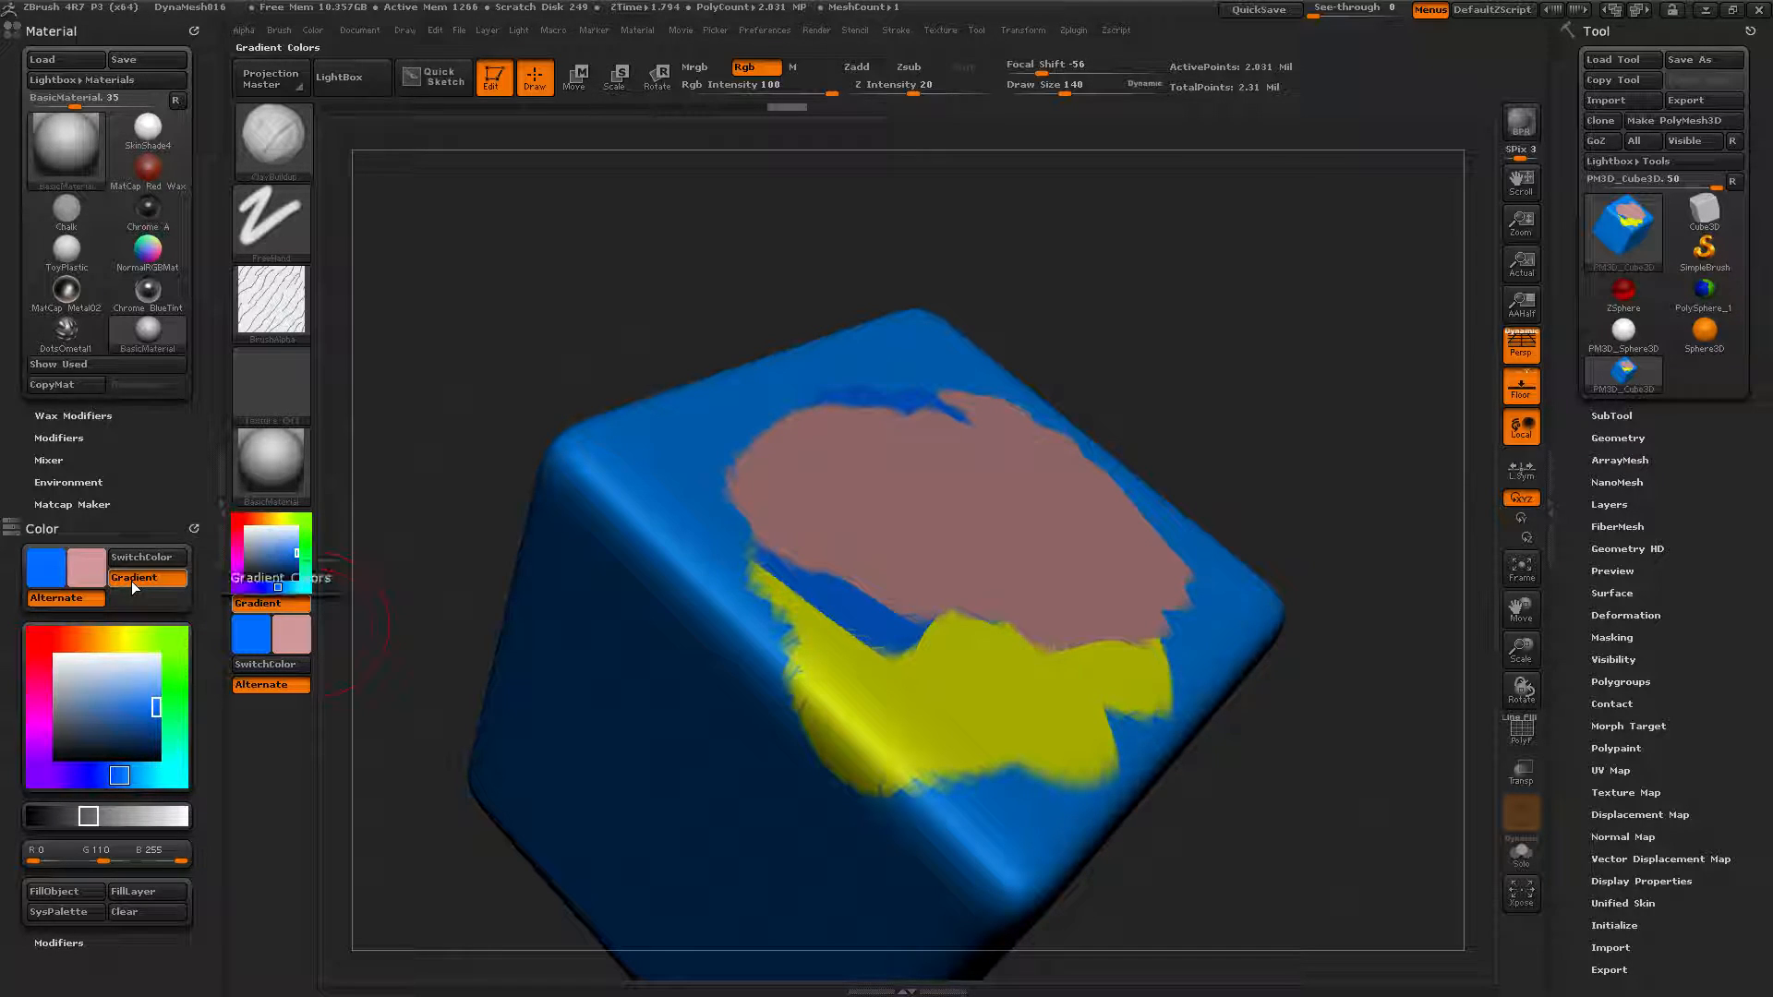
left_click_drag(585, 400, 459, 391)
left_click_drag(1155, 435, 339, 627)
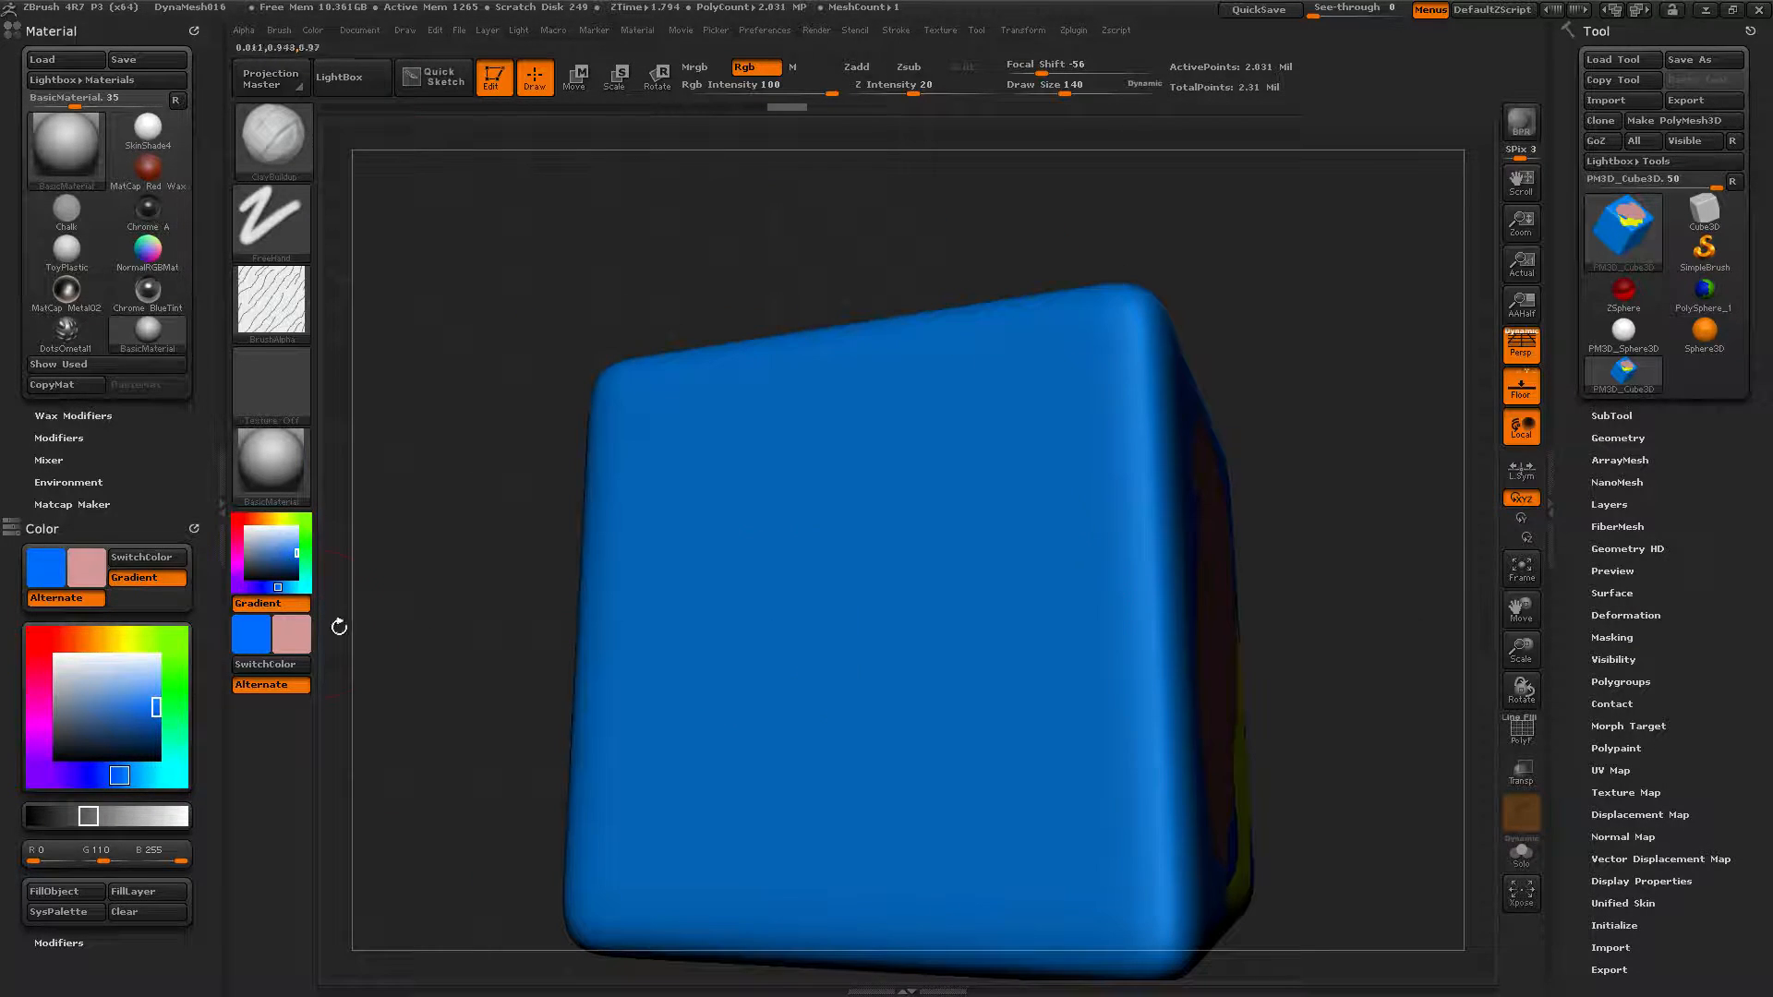
Make green the secondary and yellow the main colour, then paint a yellow-to-green stroke across the blue face.
left_click(96, 563)
left_click(334, 502)
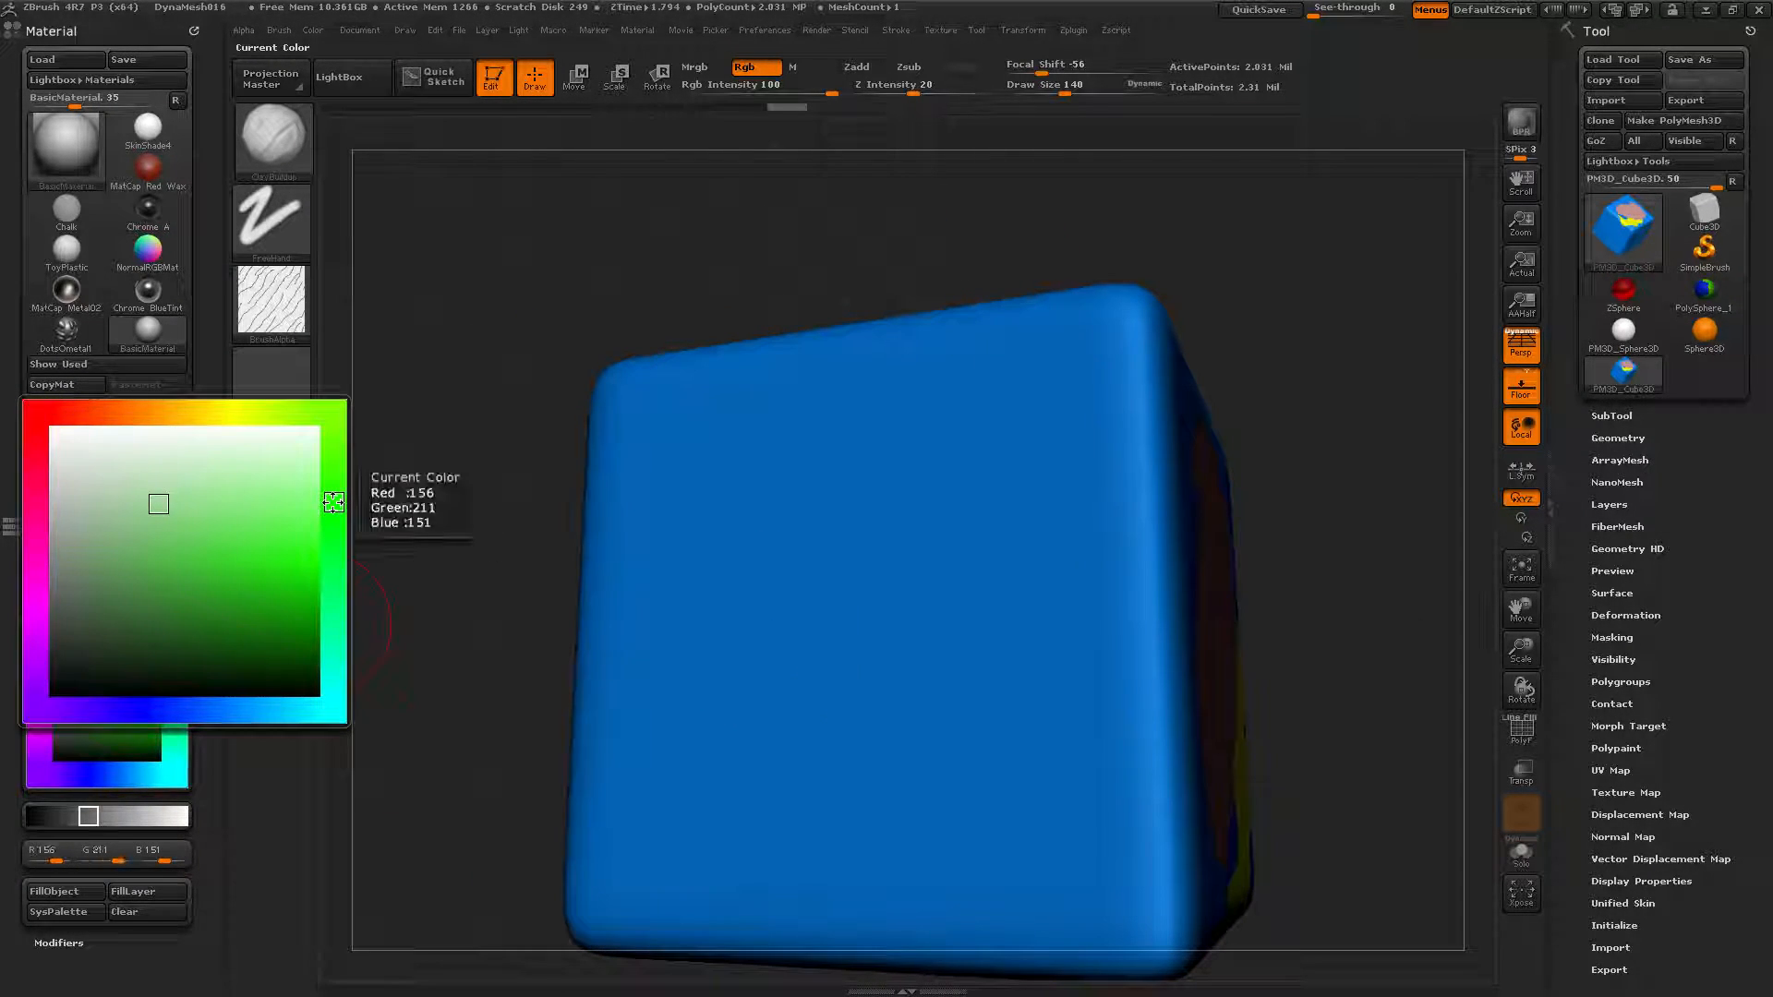
left_click(313, 546)
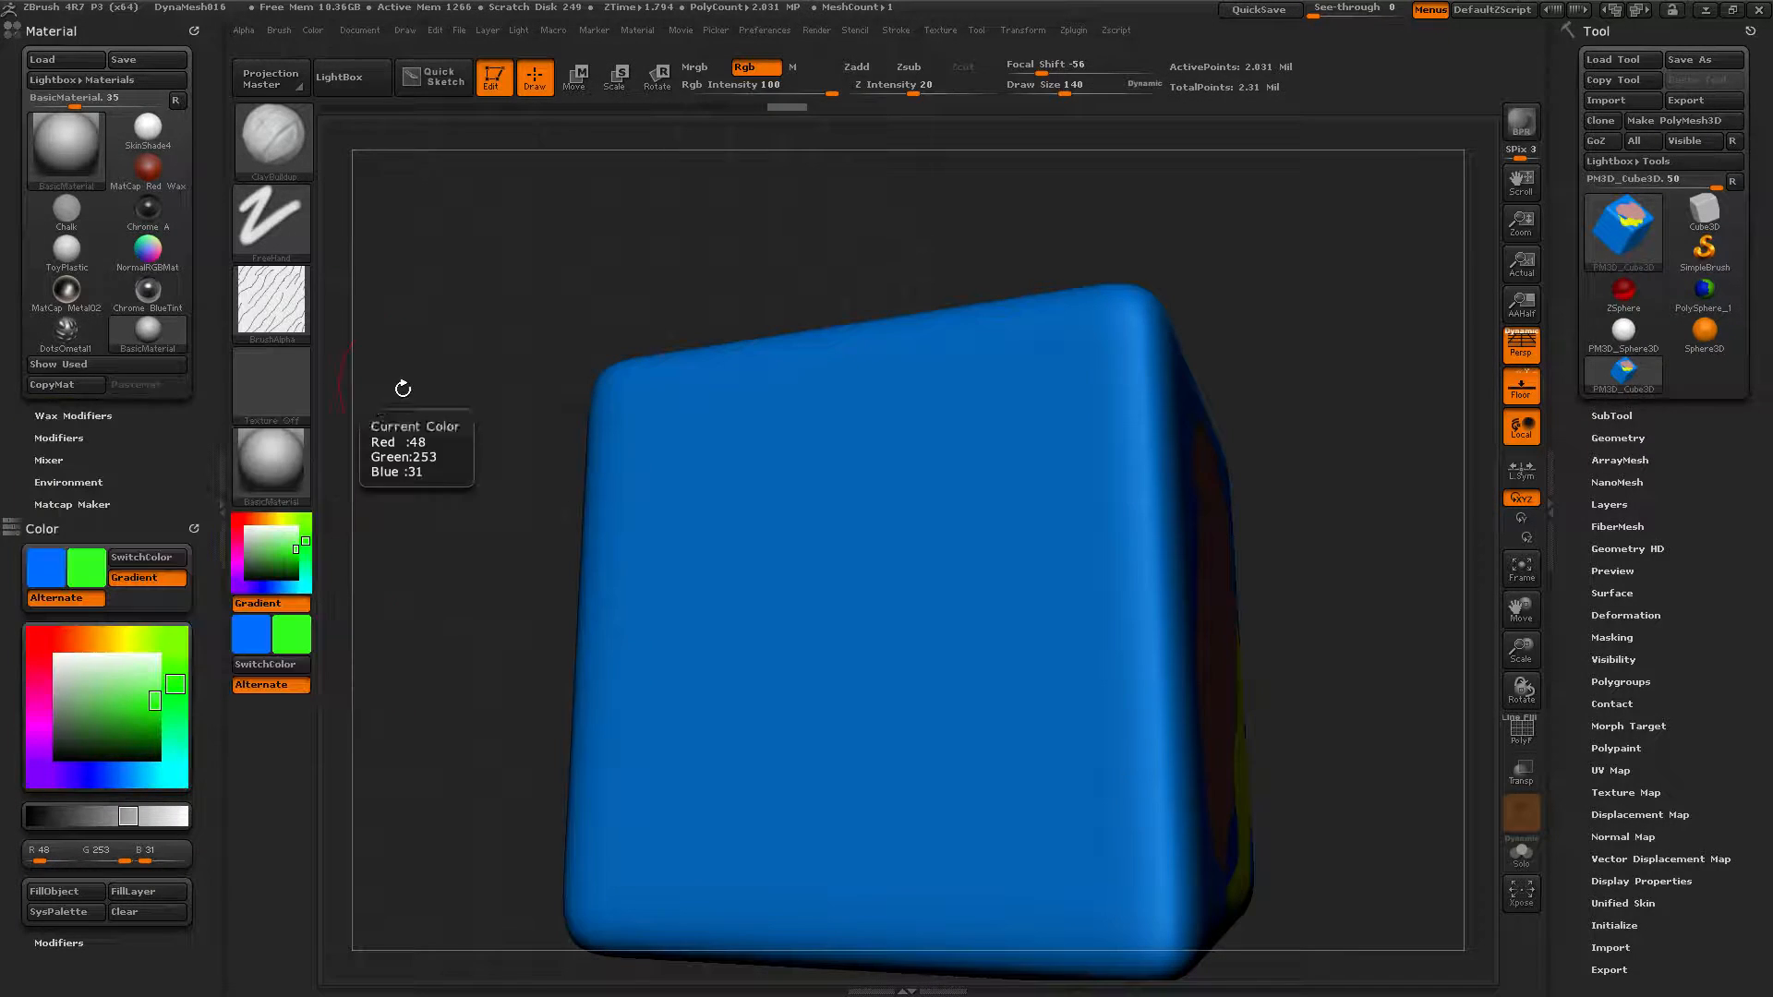
left_click(46, 577)
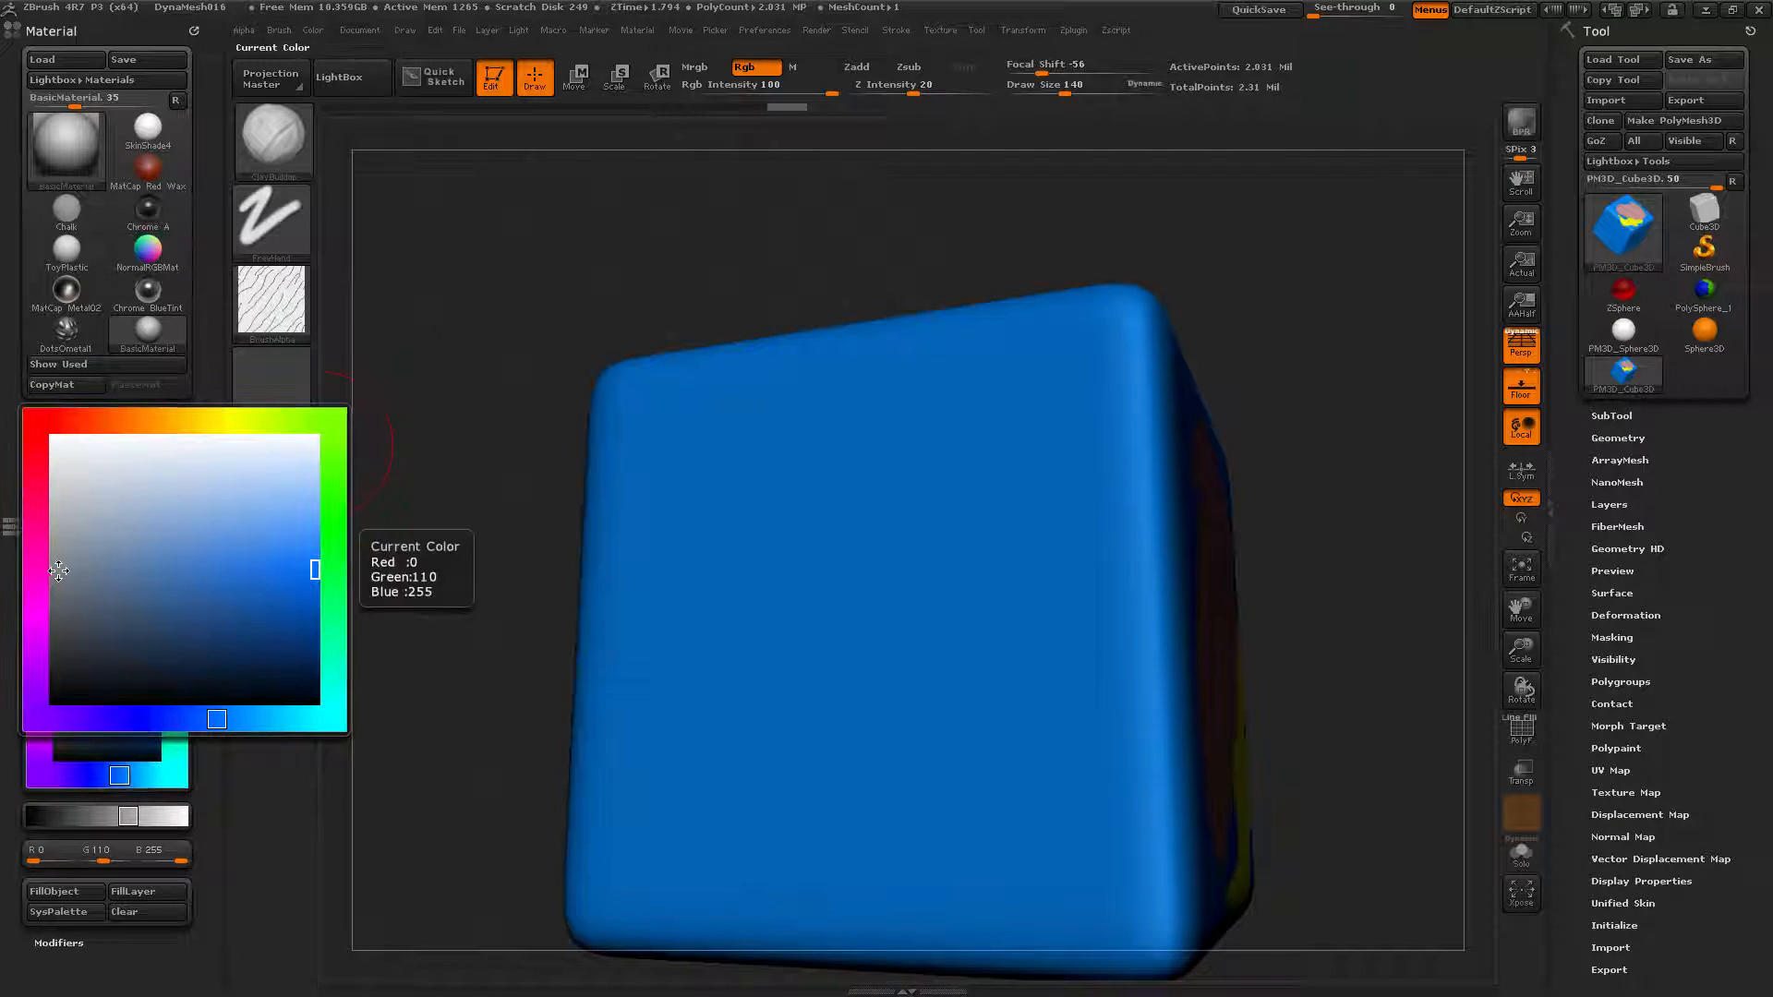
left_click(230, 412)
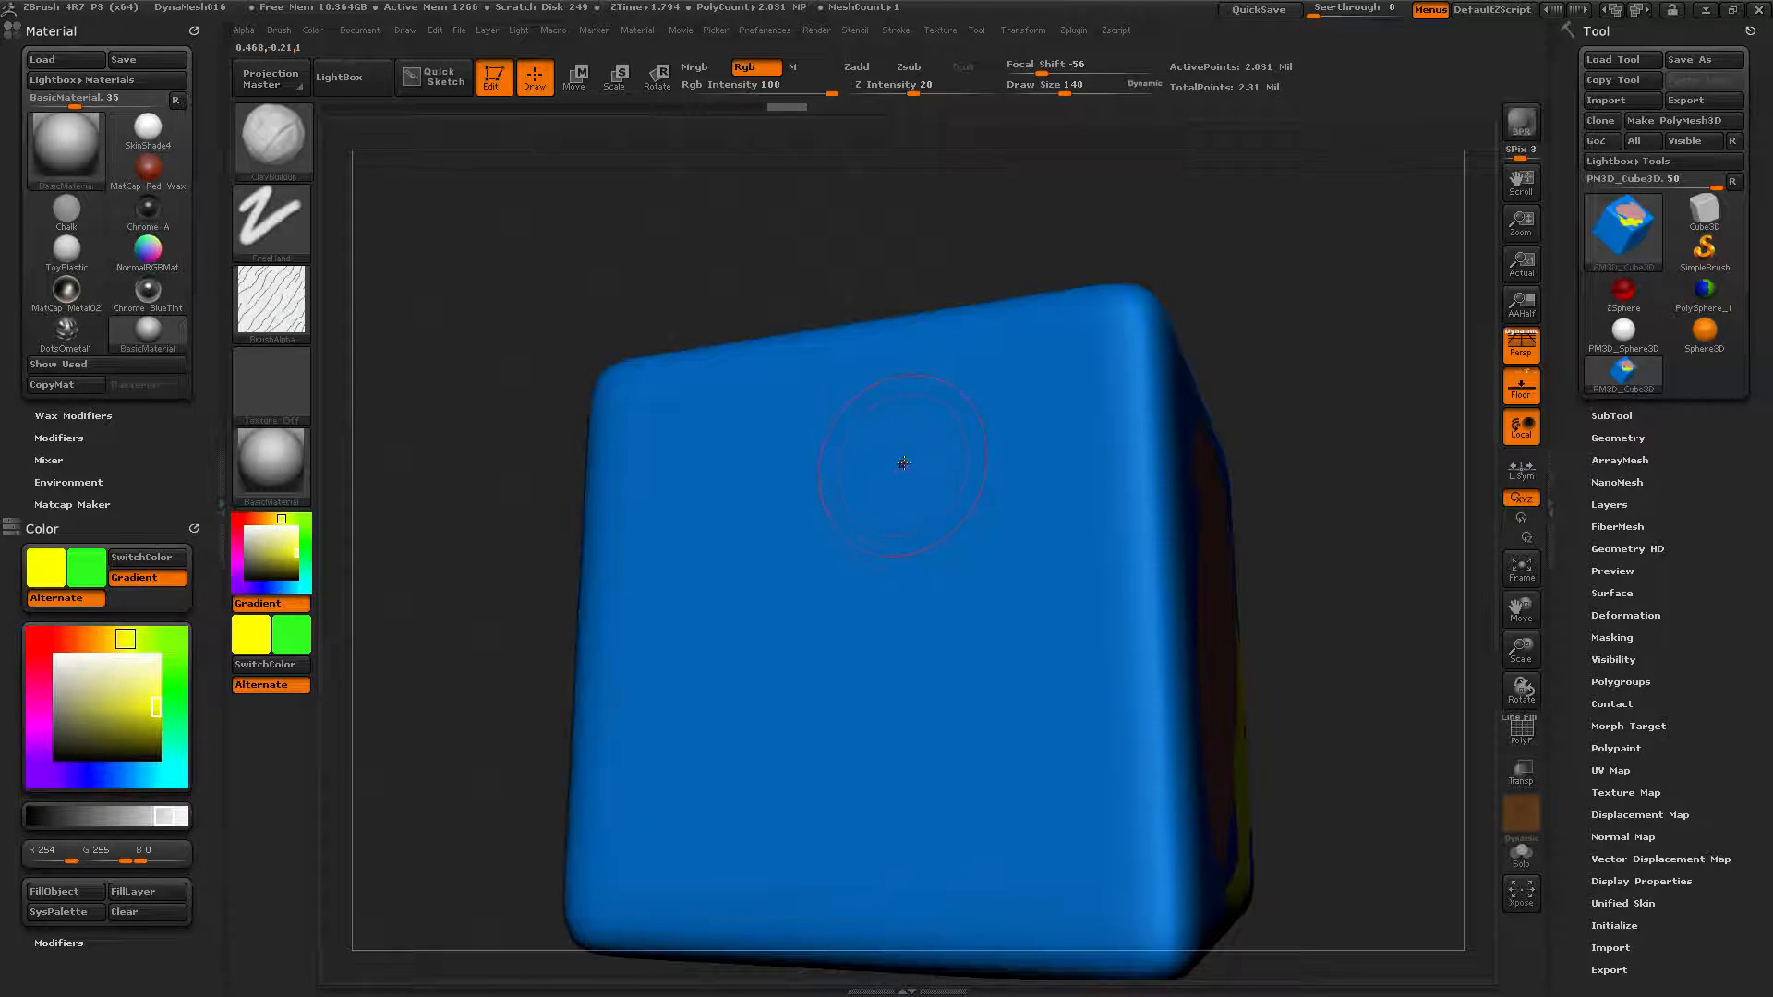
mouse_move(974, 436)
left_mouse_down()
mouse_move(872, 661)
mouse_move(798, 730)
mouse_move(702, 746)
mouse_move(667, 725)
mouse_move(693, 596)
mouse_move(767, 475)
mouse_move(836, 423)
left_mouse_up()
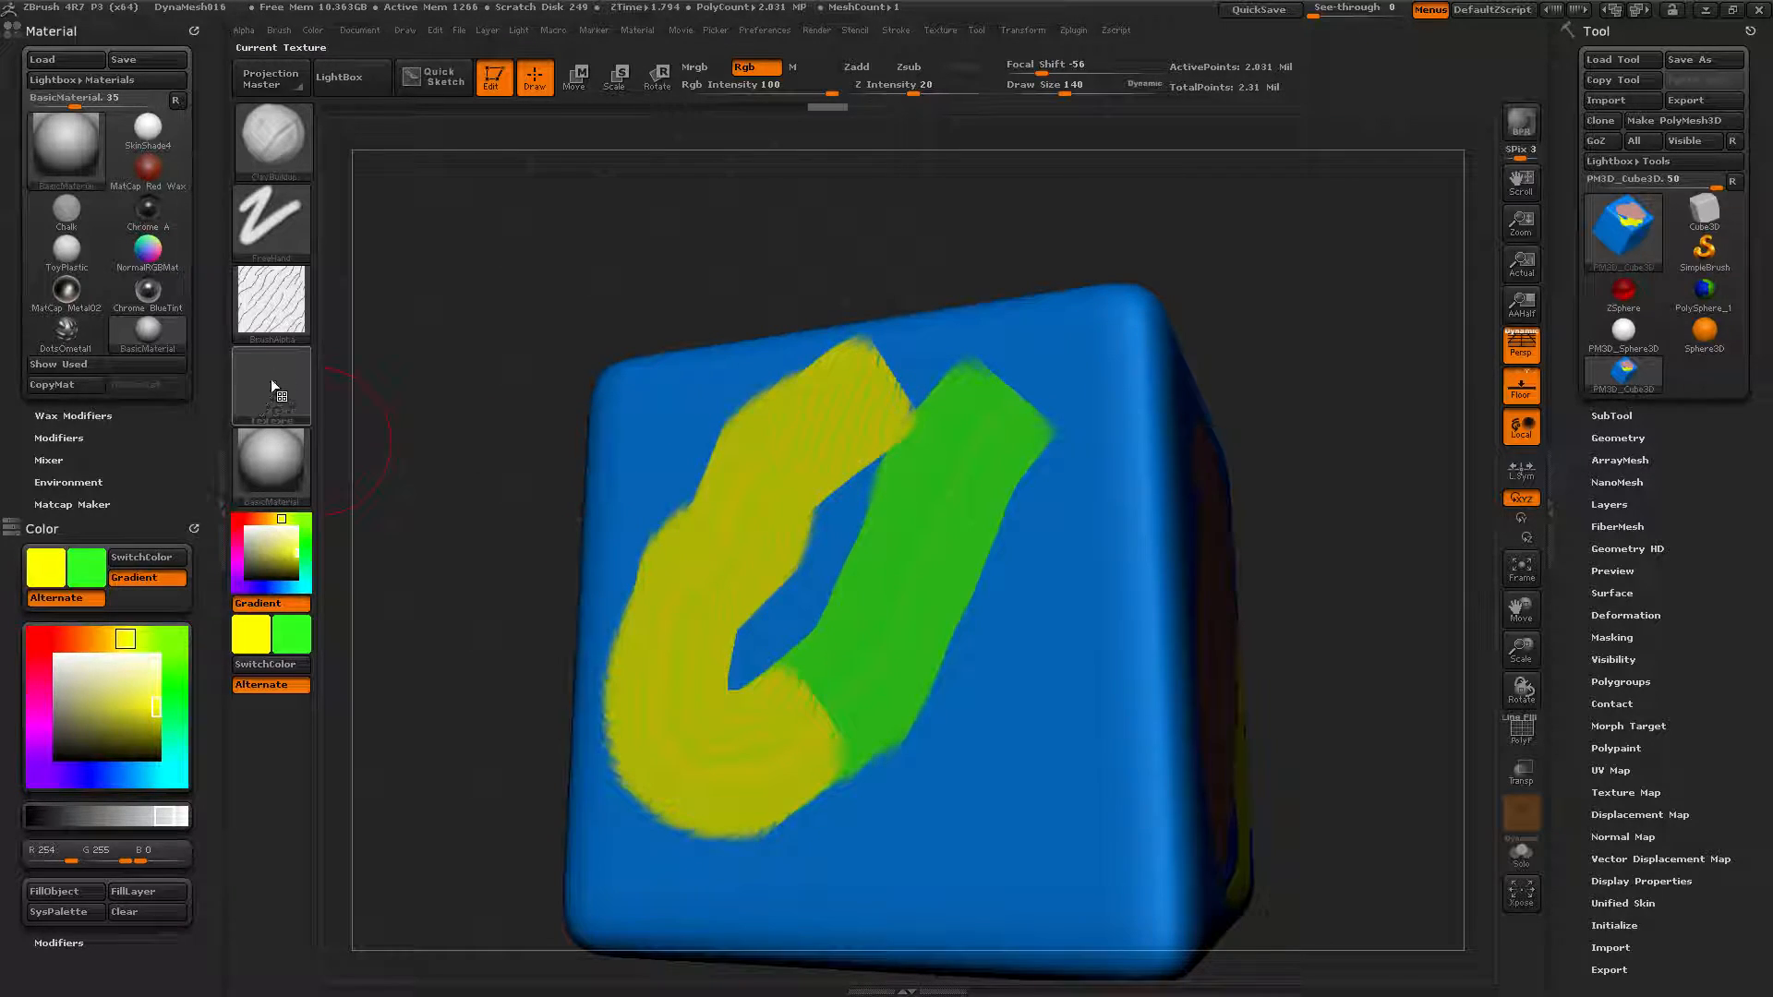
left_click(282, 294)
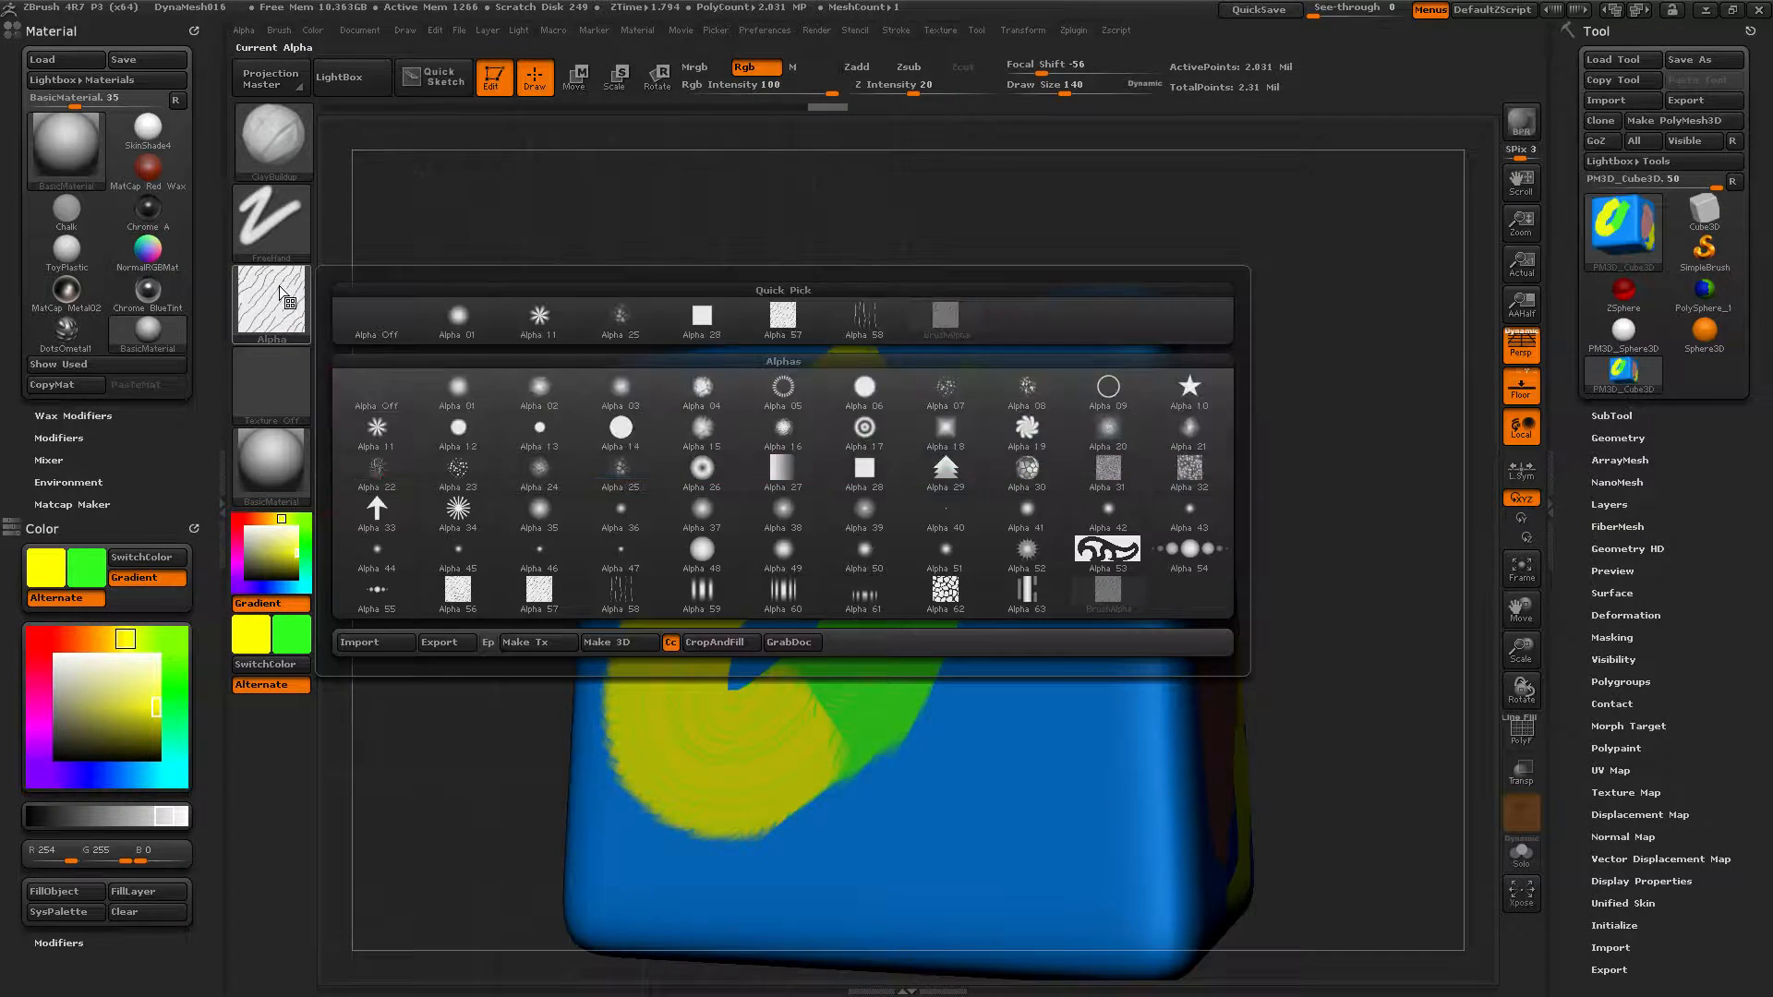
With Alpha Off, paint a yellow-green gradient stroke, then a long red-to-green stroke.
left_click(366, 325)
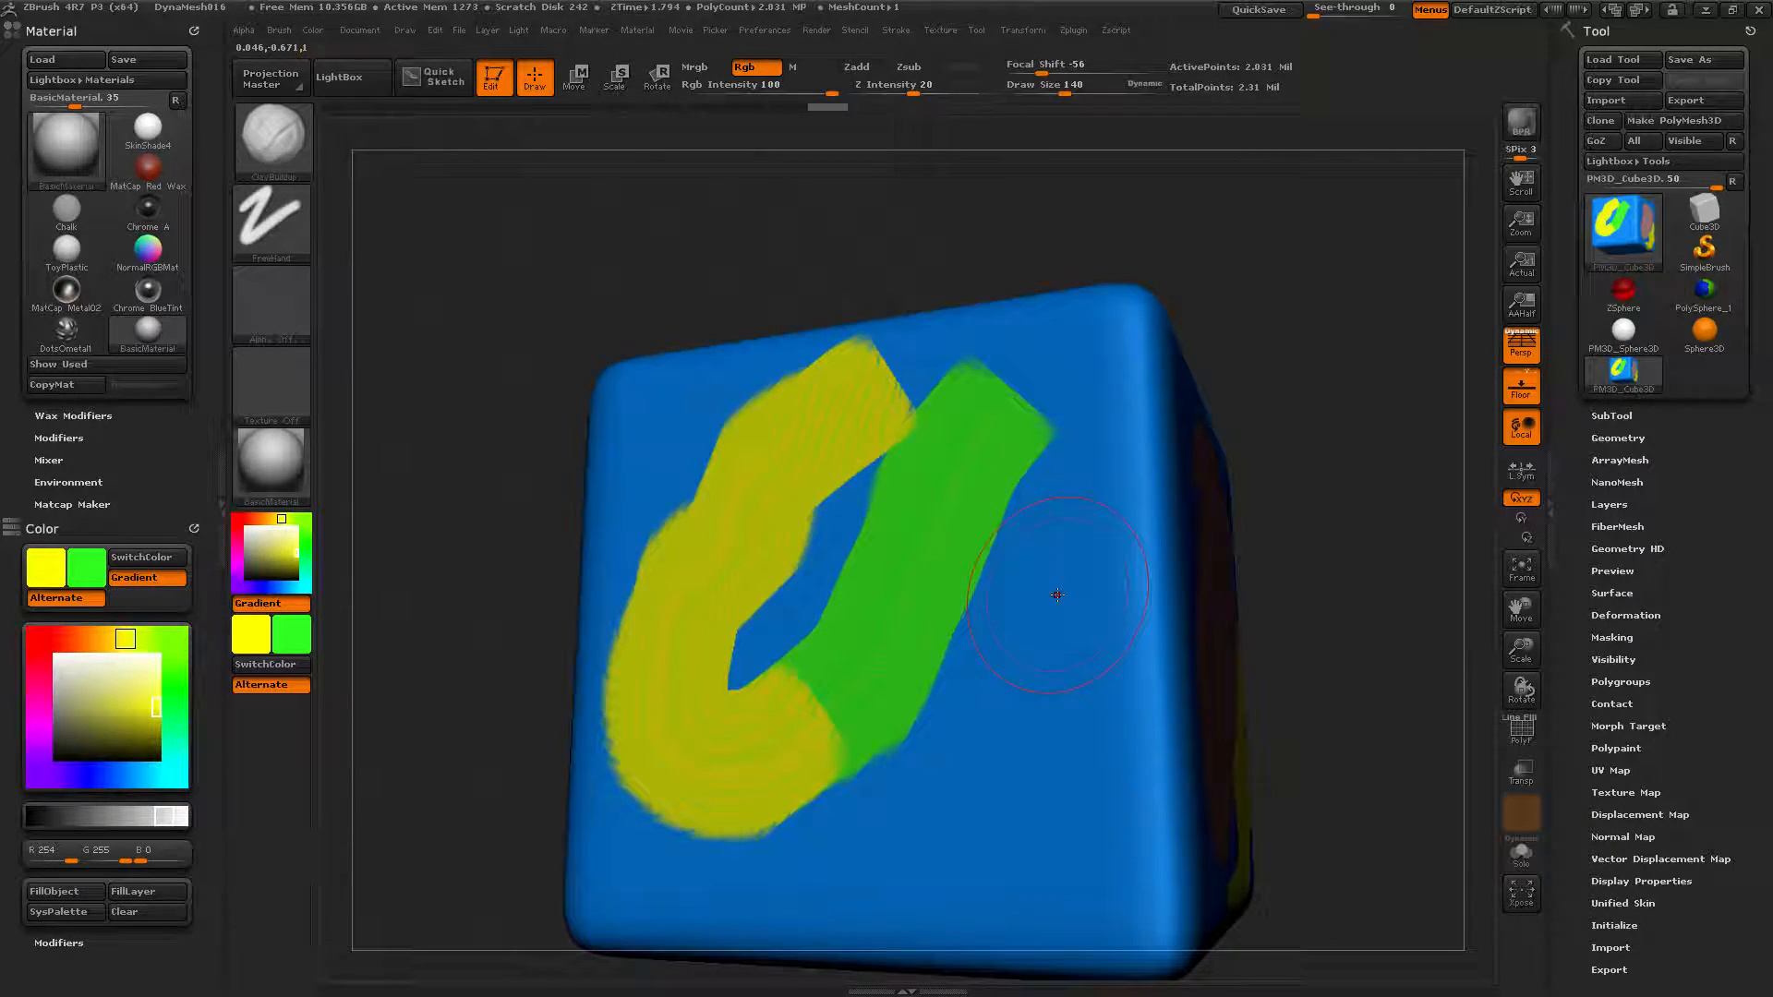
mouse_move(1056, 564)
left_mouse_down()
mouse_move(1043, 679)
mouse_move(980, 778)
mouse_move(885, 829)
mouse_move(830, 831)
mouse_move(846, 753)
mouse_move(965, 582)
mouse_move(910, 462)
mouse_move(787, 685)
mouse_move(951, 518)
mouse_move(961, 438)
mouse_move(771, 492)
mouse_move(678, 485)
mouse_move(716, 582)
mouse_move(880, 769)
mouse_move(984, 577)
mouse_move(887, 457)
mouse_move(715, 531)
mouse_move(717, 659)
mouse_move(864, 679)
mouse_move(988, 480)
mouse_move(785, 471)
mouse_move(804, 623)
mouse_move(952, 517)
mouse_move(812, 591)
mouse_move(1071, 387)
mouse_move(725, 418)
mouse_move(692, 600)
mouse_move(997, 638)
mouse_move(812, 461)
mouse_move(995, 538)
mouse_move(850, 478)
left_mouse_up()
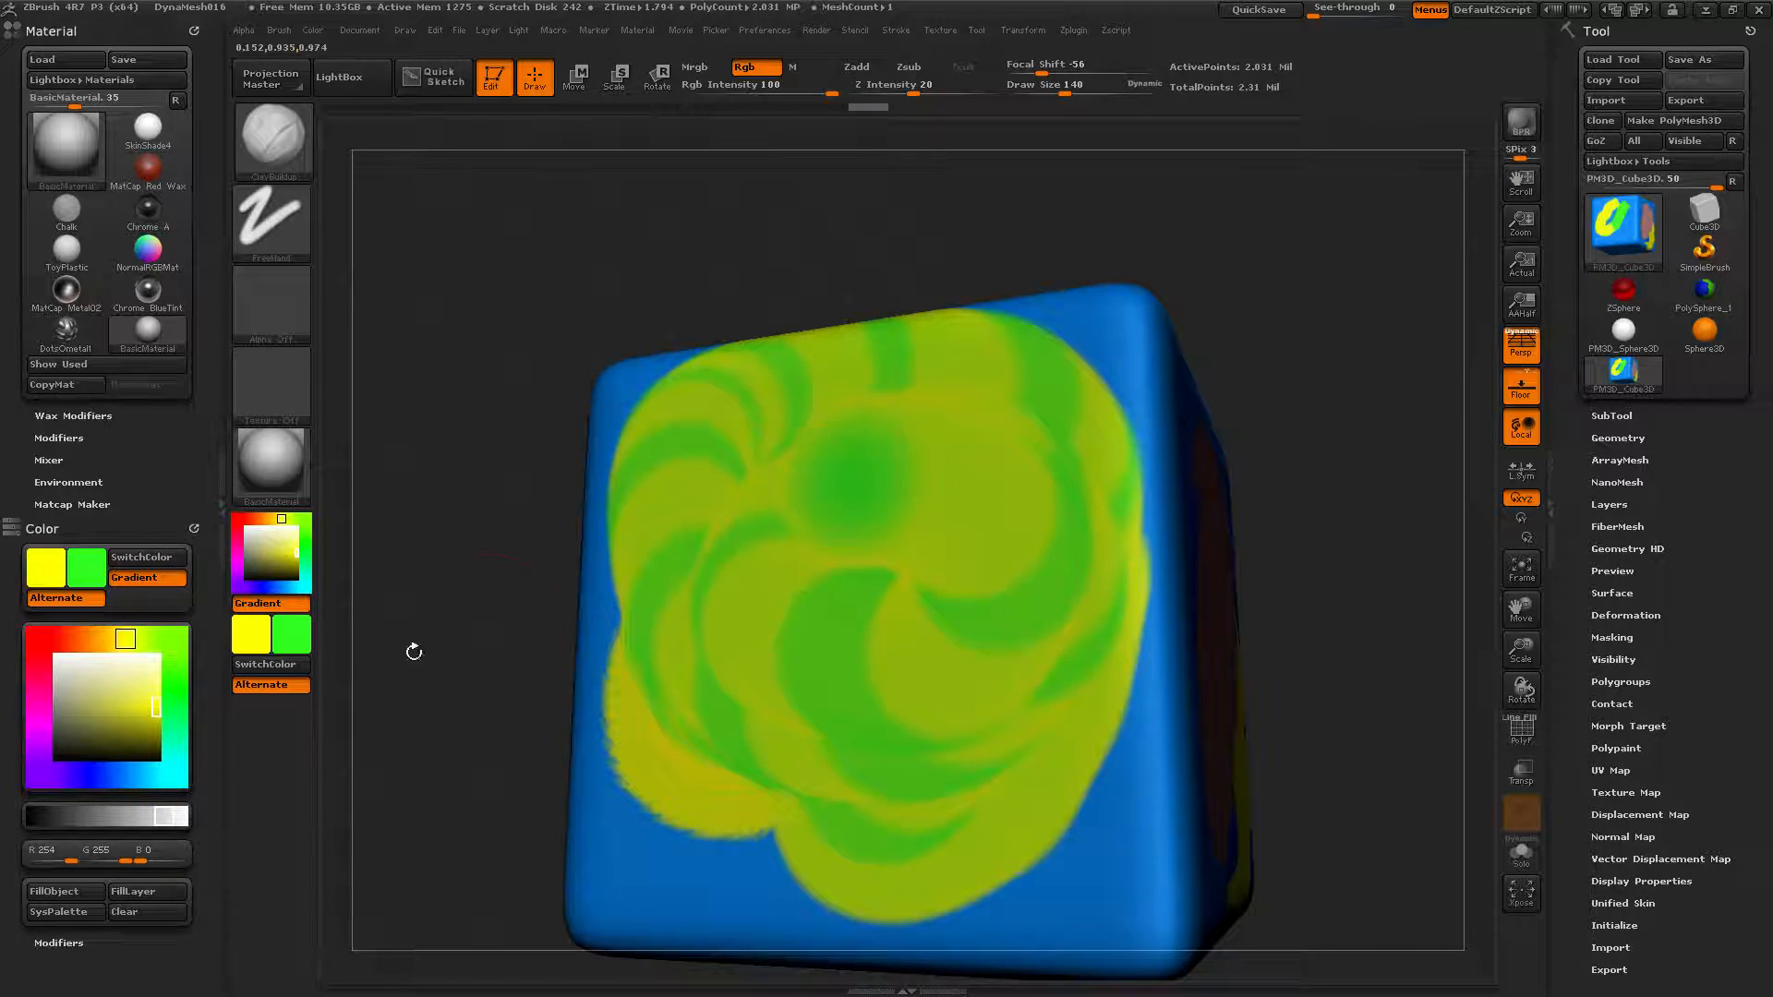
left_click(38, 638)
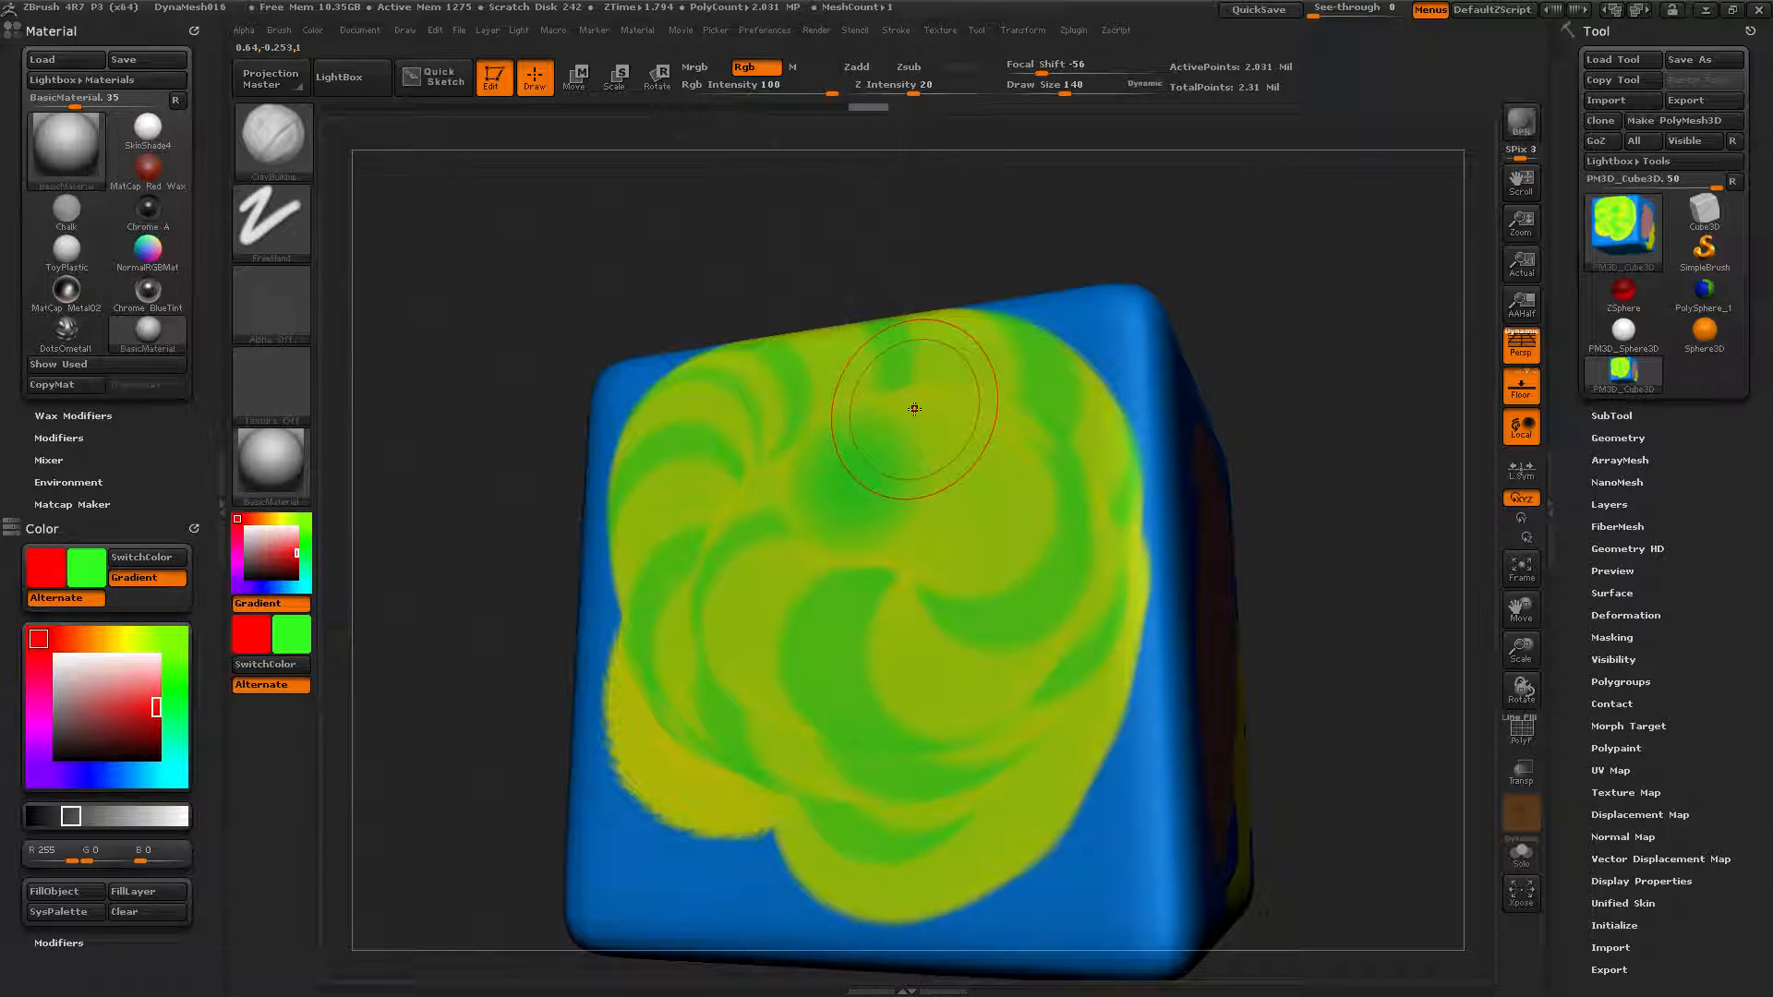
left_click(885, 451)
mouse_move(885, 451)
left_mouse_down()
mouse_move(820, 582)
mouse_move(791, 724)
left_mouse_up()
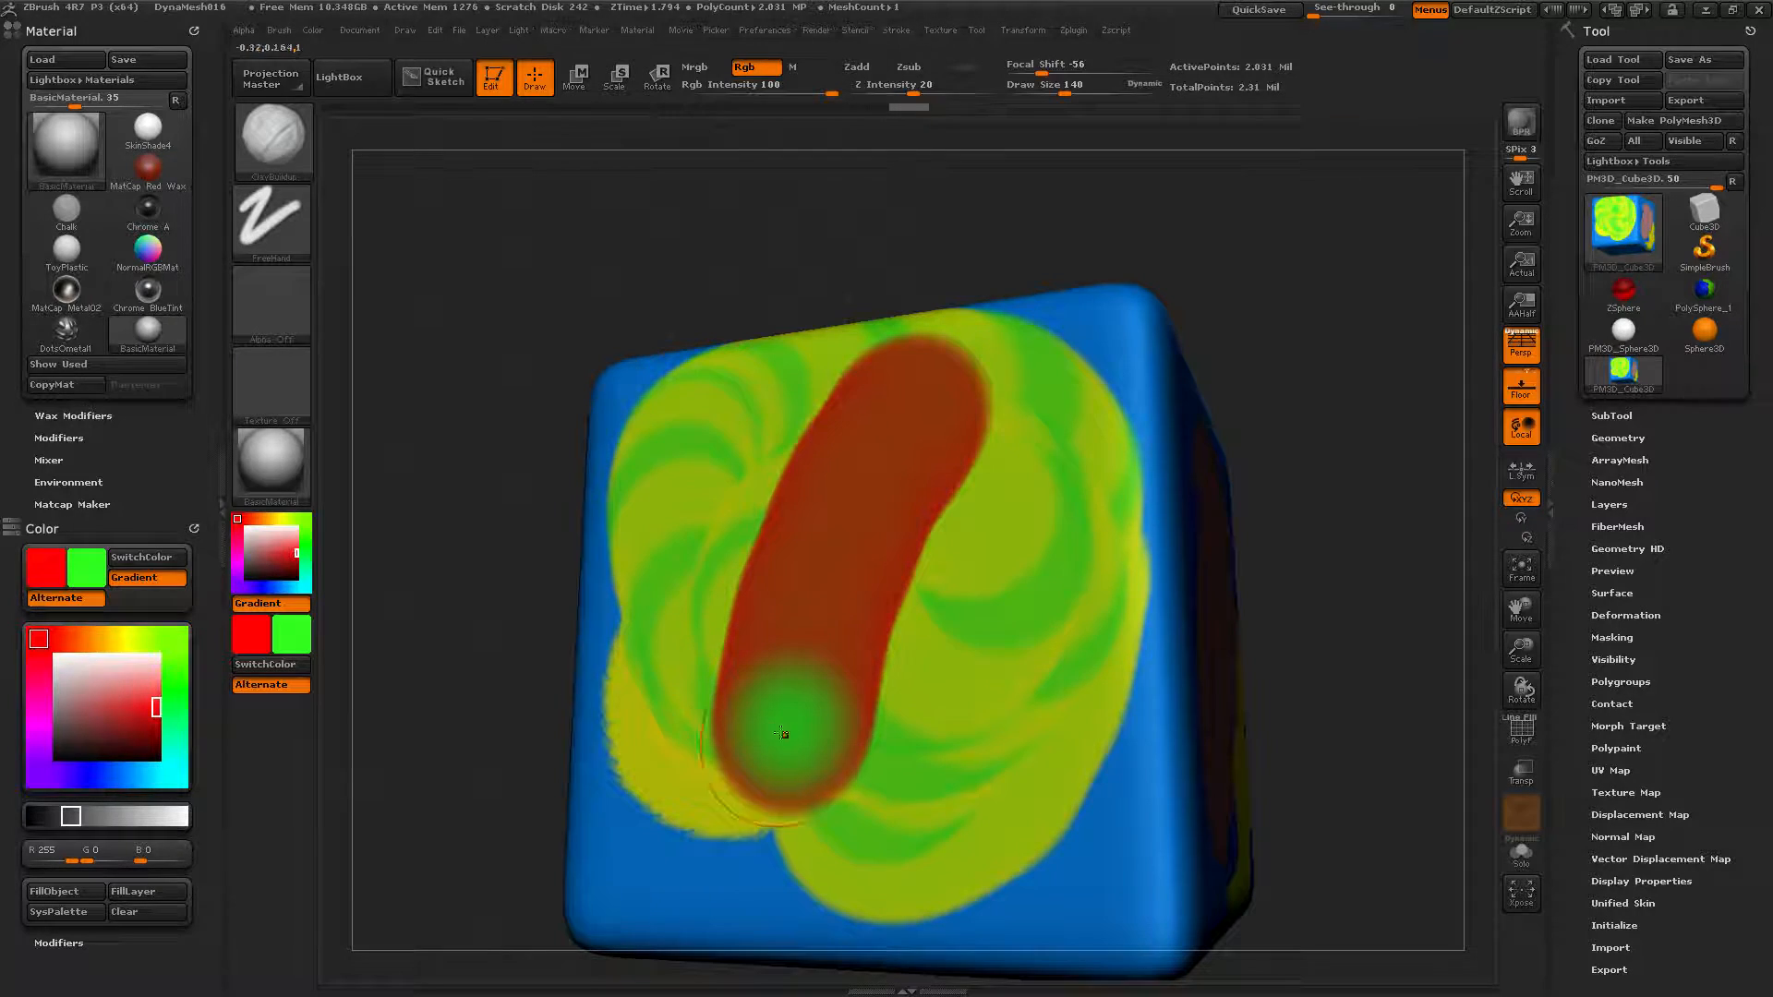
Layer more red-and-green gradient strokes, toggle Alternate off and on, and rotate to a blue side.
left_click(81, 579)
left_click_drag(790, 580, 800, 718)
mouse_move(948, 523)
left_mouse_down()
mouse_move(777, 753)
mouse_move(925, 449)
mouse_move(813, 462)
mouse_move(791, 680)
mouse_move(804, 594)
mouse_move(834, 588)
left_mouse_up()
mouse_move(817, 627)
left_mouse_down()
mouse_move(797, 712)
mouse_move(952, 578)
left_mouse_up()
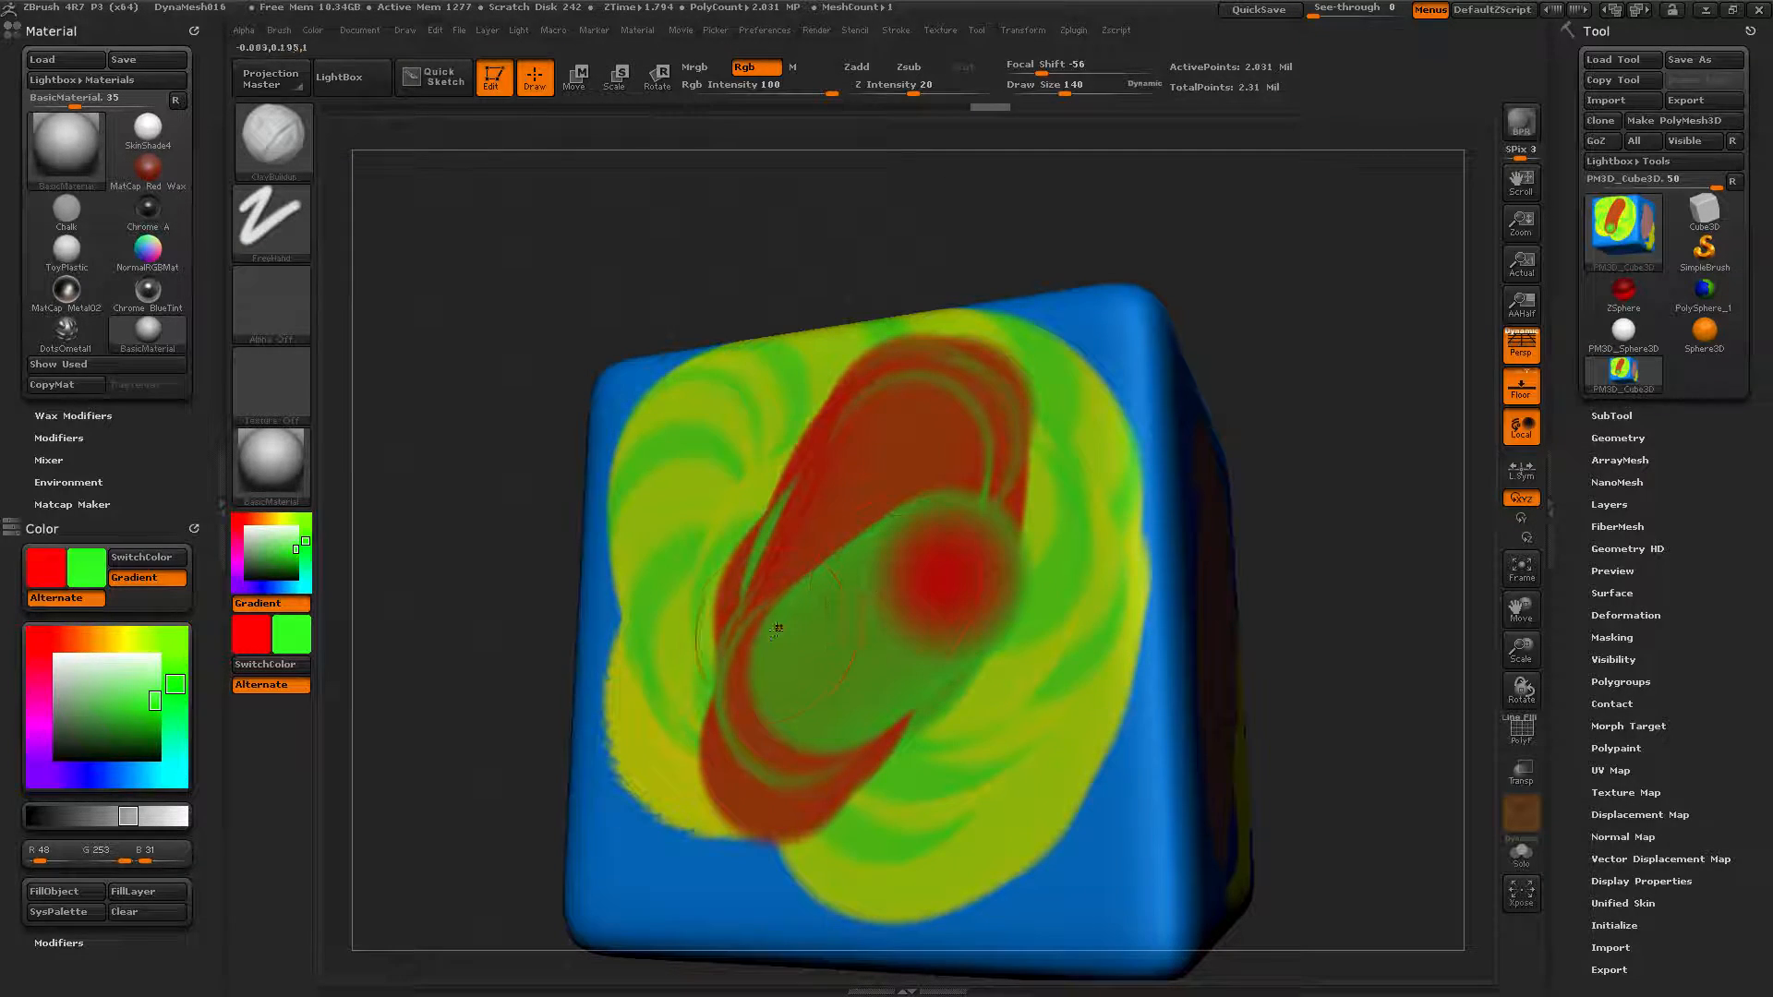
left_click(67, 605)
left_click(71, 602)
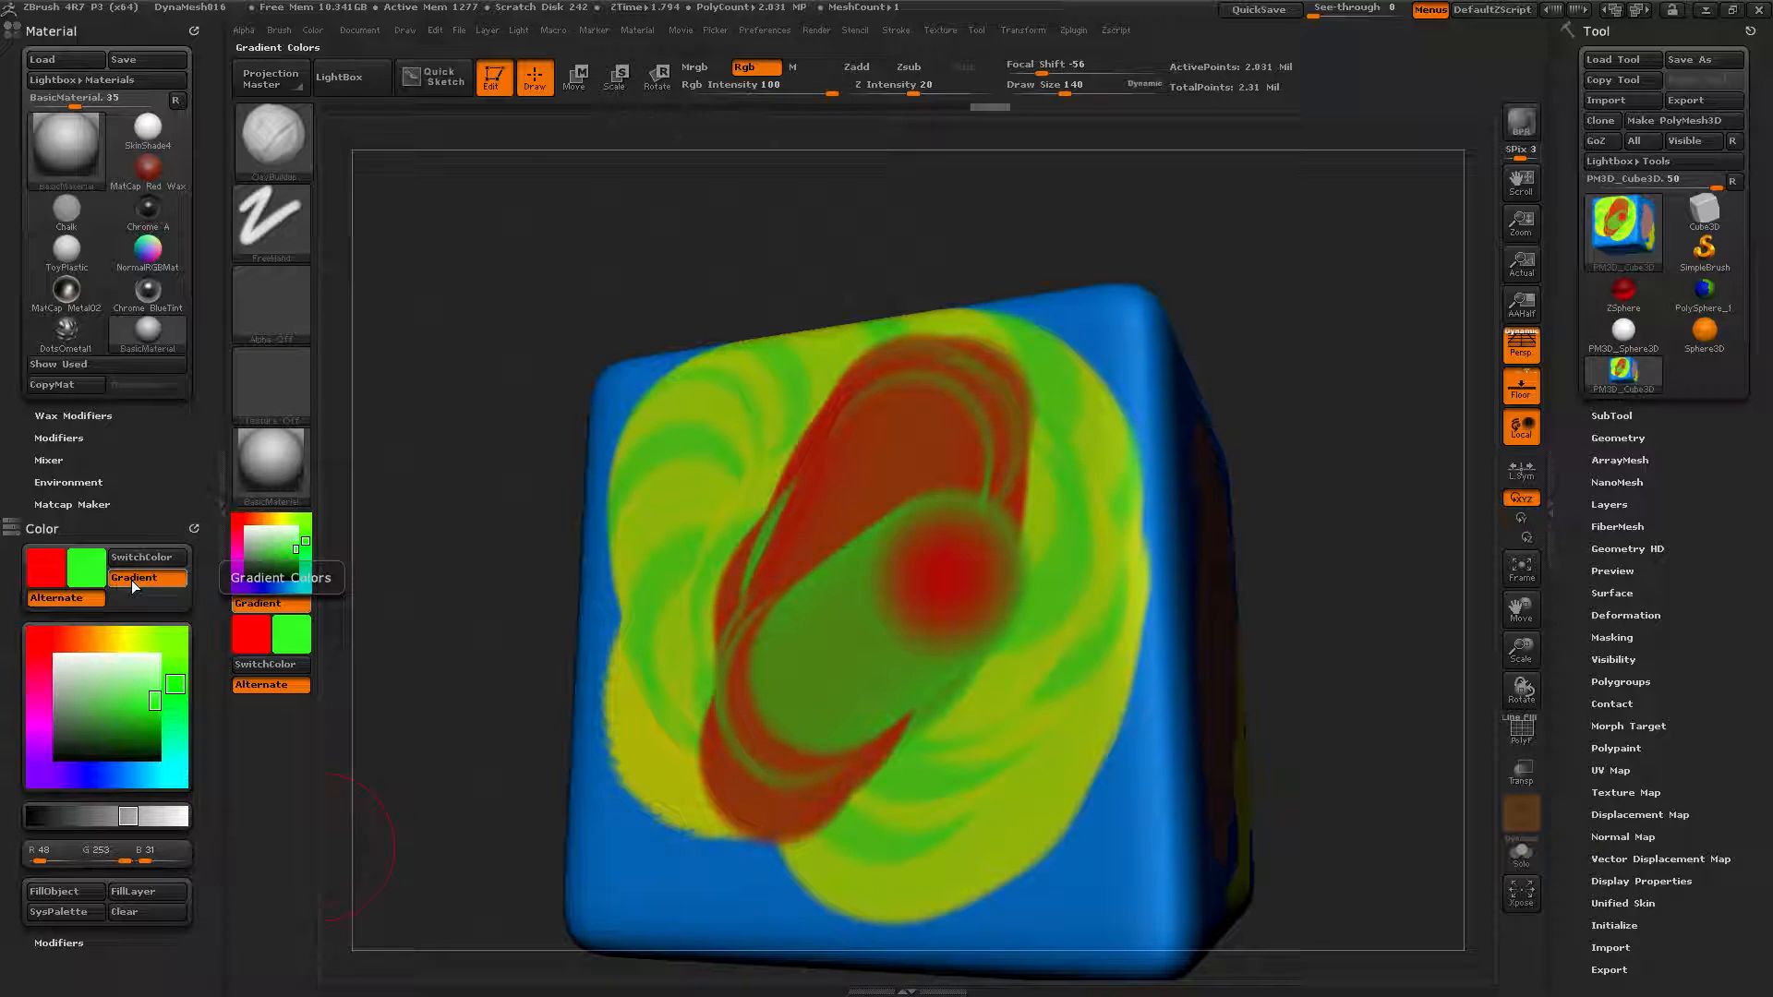
left_click_drag(351, 543, 898, 606)
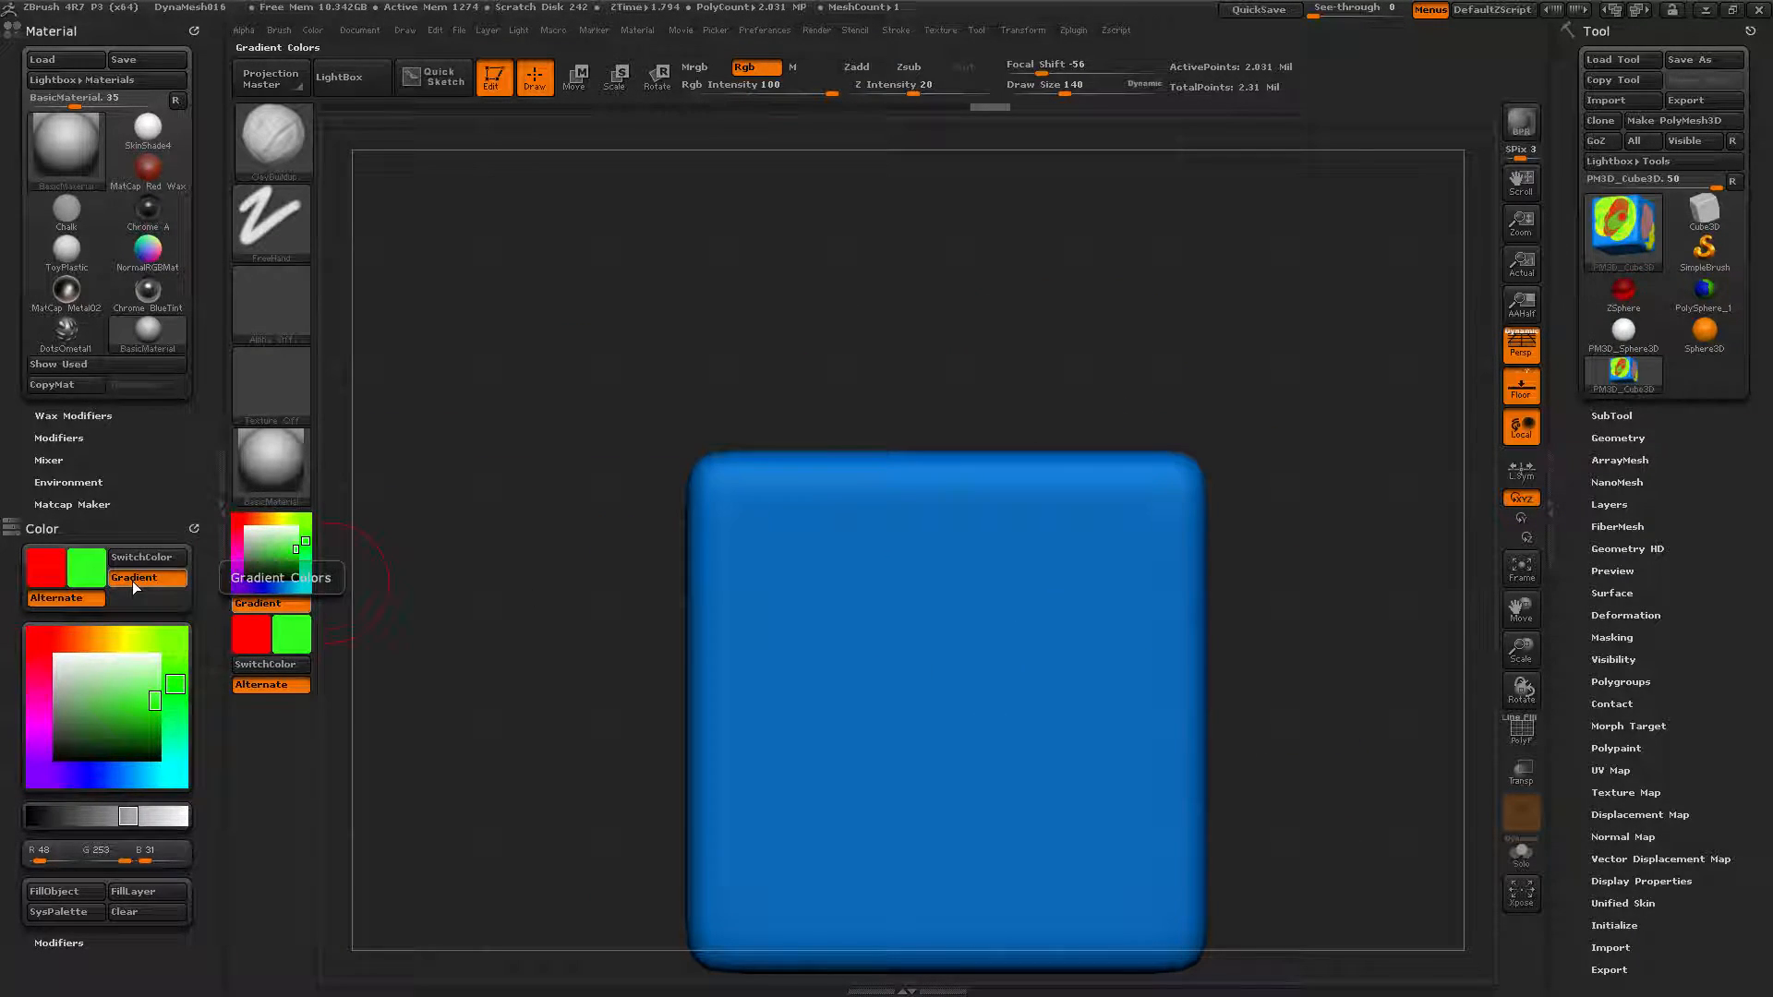
Show the Gradient help text, rotate to an unpainted face and paint a green-and-red gradient stroke.
key("ctrl")
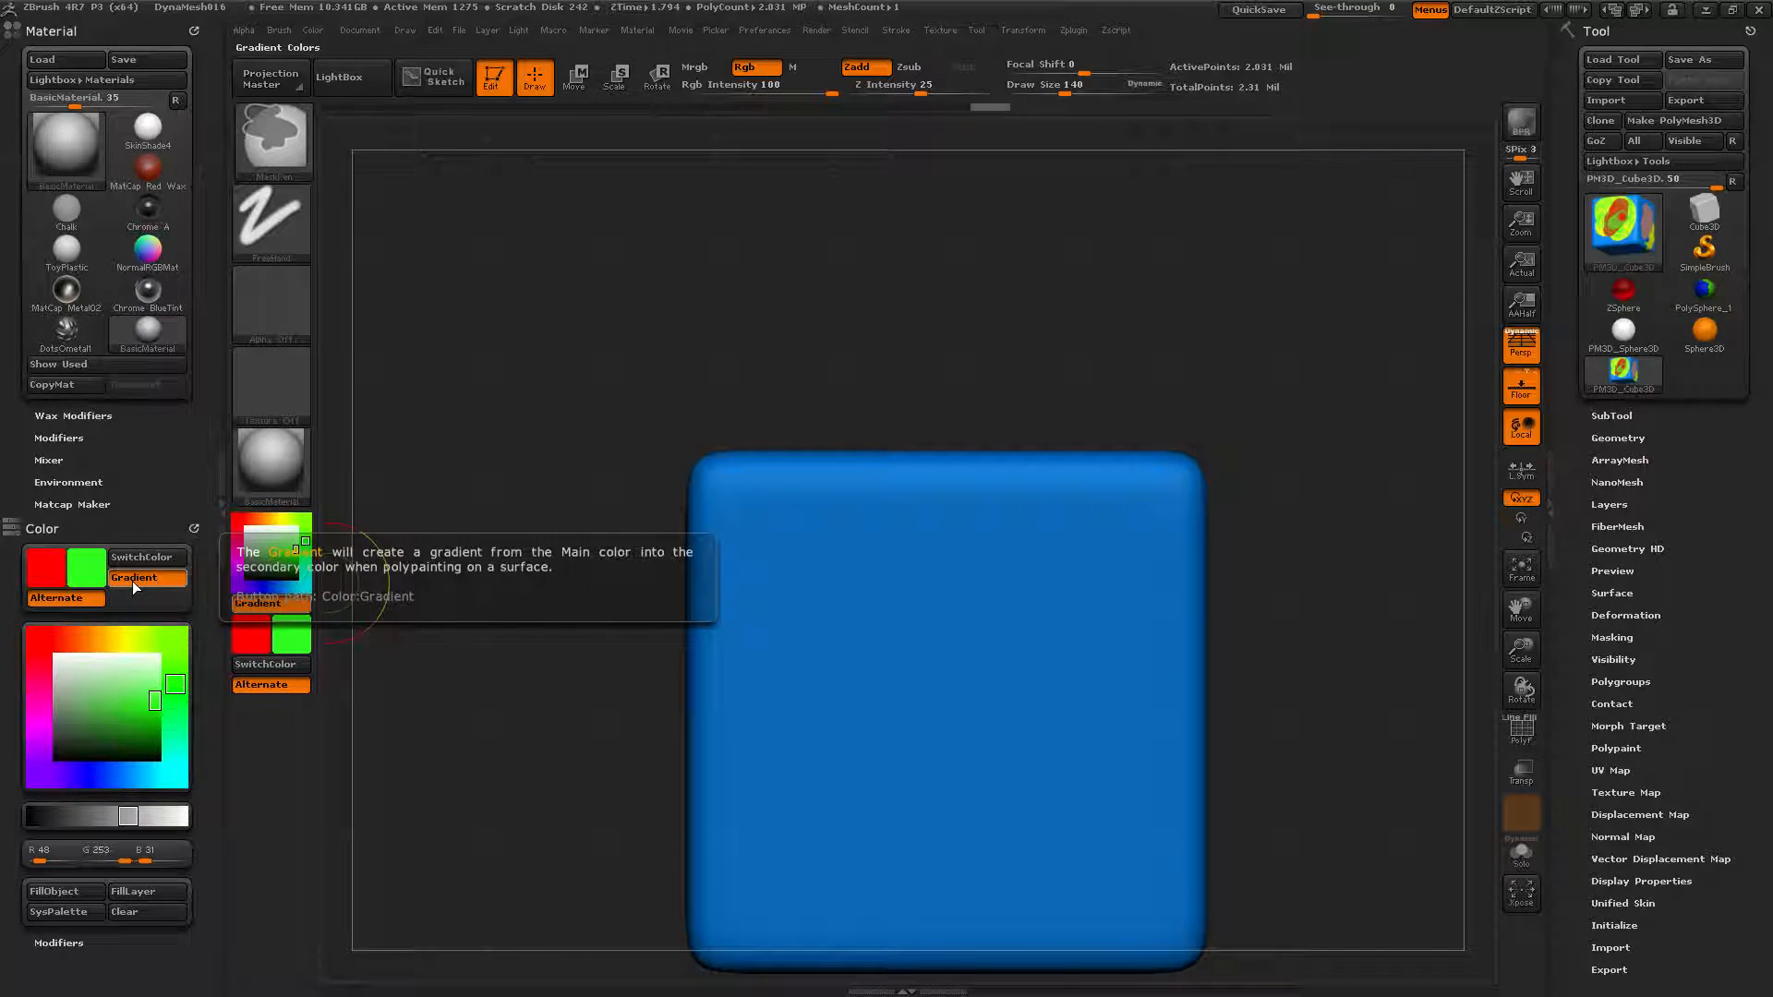
mouse_move(566, 376)
left_mouse_down()
mouse_move(582, 495)
mouse_move(508, 576)
mouse_move(462, 574)
left_mouse_up()
mouse_move(1004, 548)
left_mouse_down()
mouse_move(999, 580)
mouse_move(892, 655)
left_mouse_up()
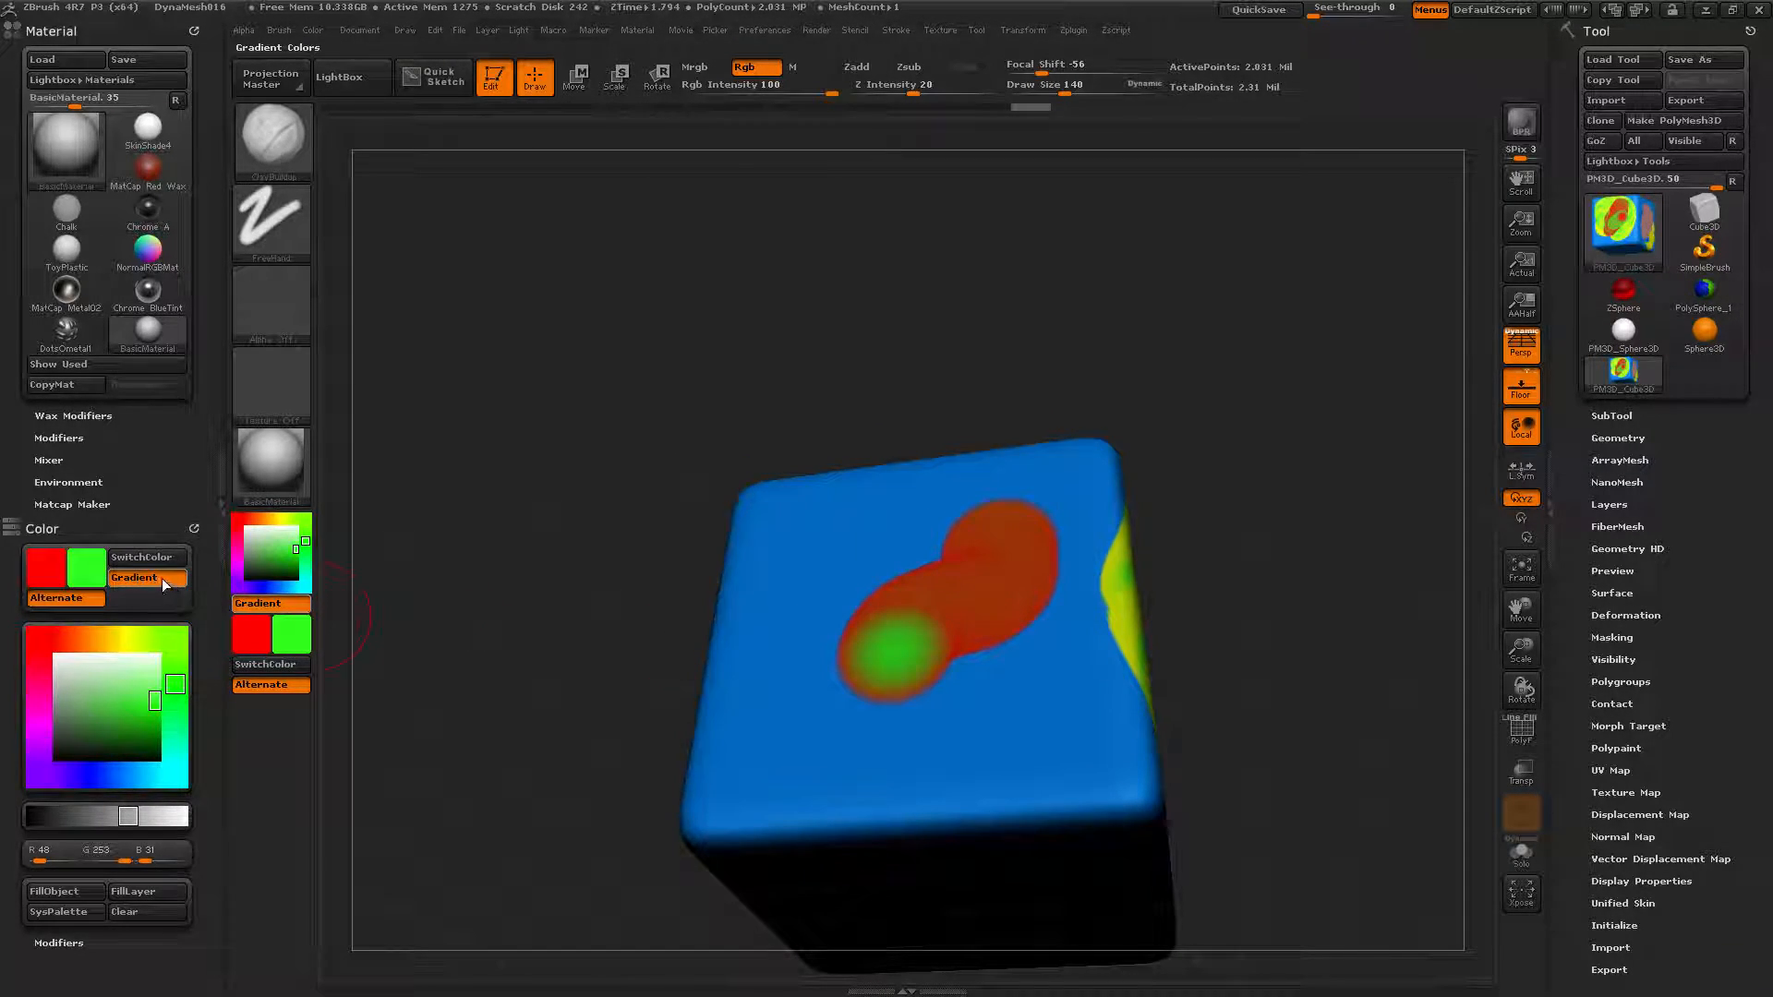
With Gradient and Alternate colouring off, paint plain green across the top face.
left_click(154, 574)
mouse_move(846, 533)
left_mouse_down()
mouse_move(803, 704)
mouse_move(970, 499)
left_mouse_up()
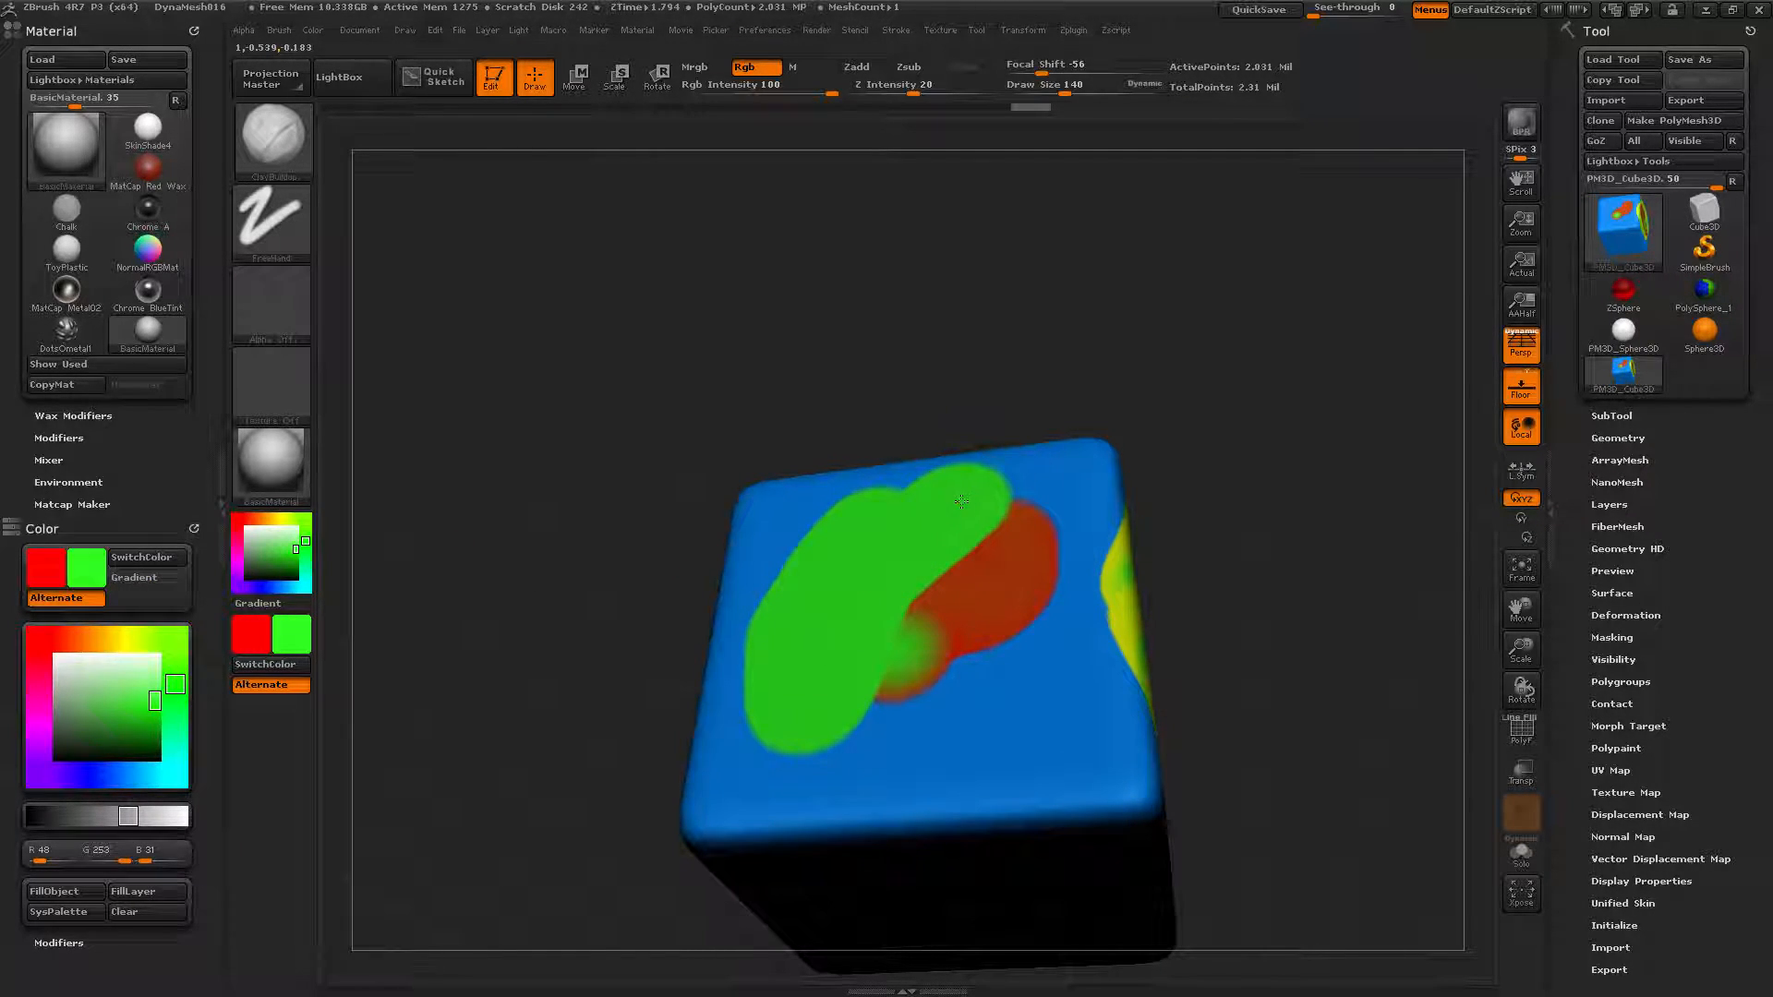
left_click(59, 600)
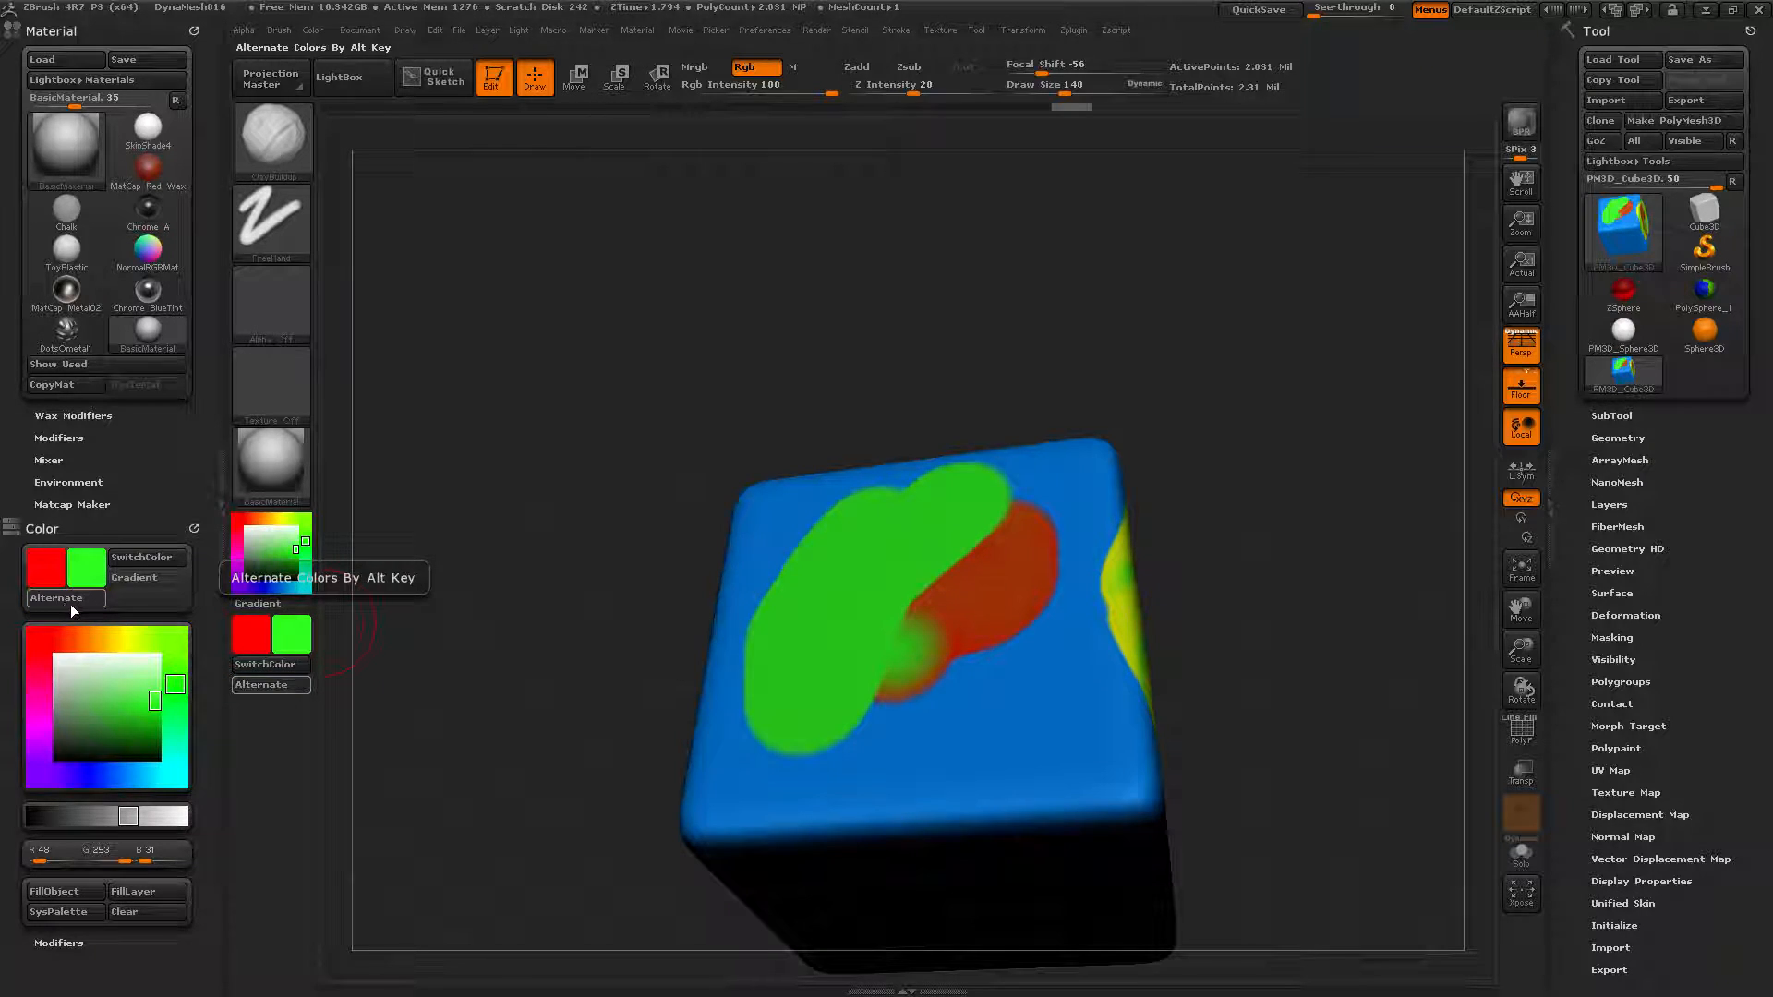
mouse_move(943, 489)
left_mouse_down()
mouse_move(997, 545)
mouse_move(909, 597)
mouse_move(878, 725)
mouse_move(970, 661)
mouse_move(1028, 505)
left_mouse_up()
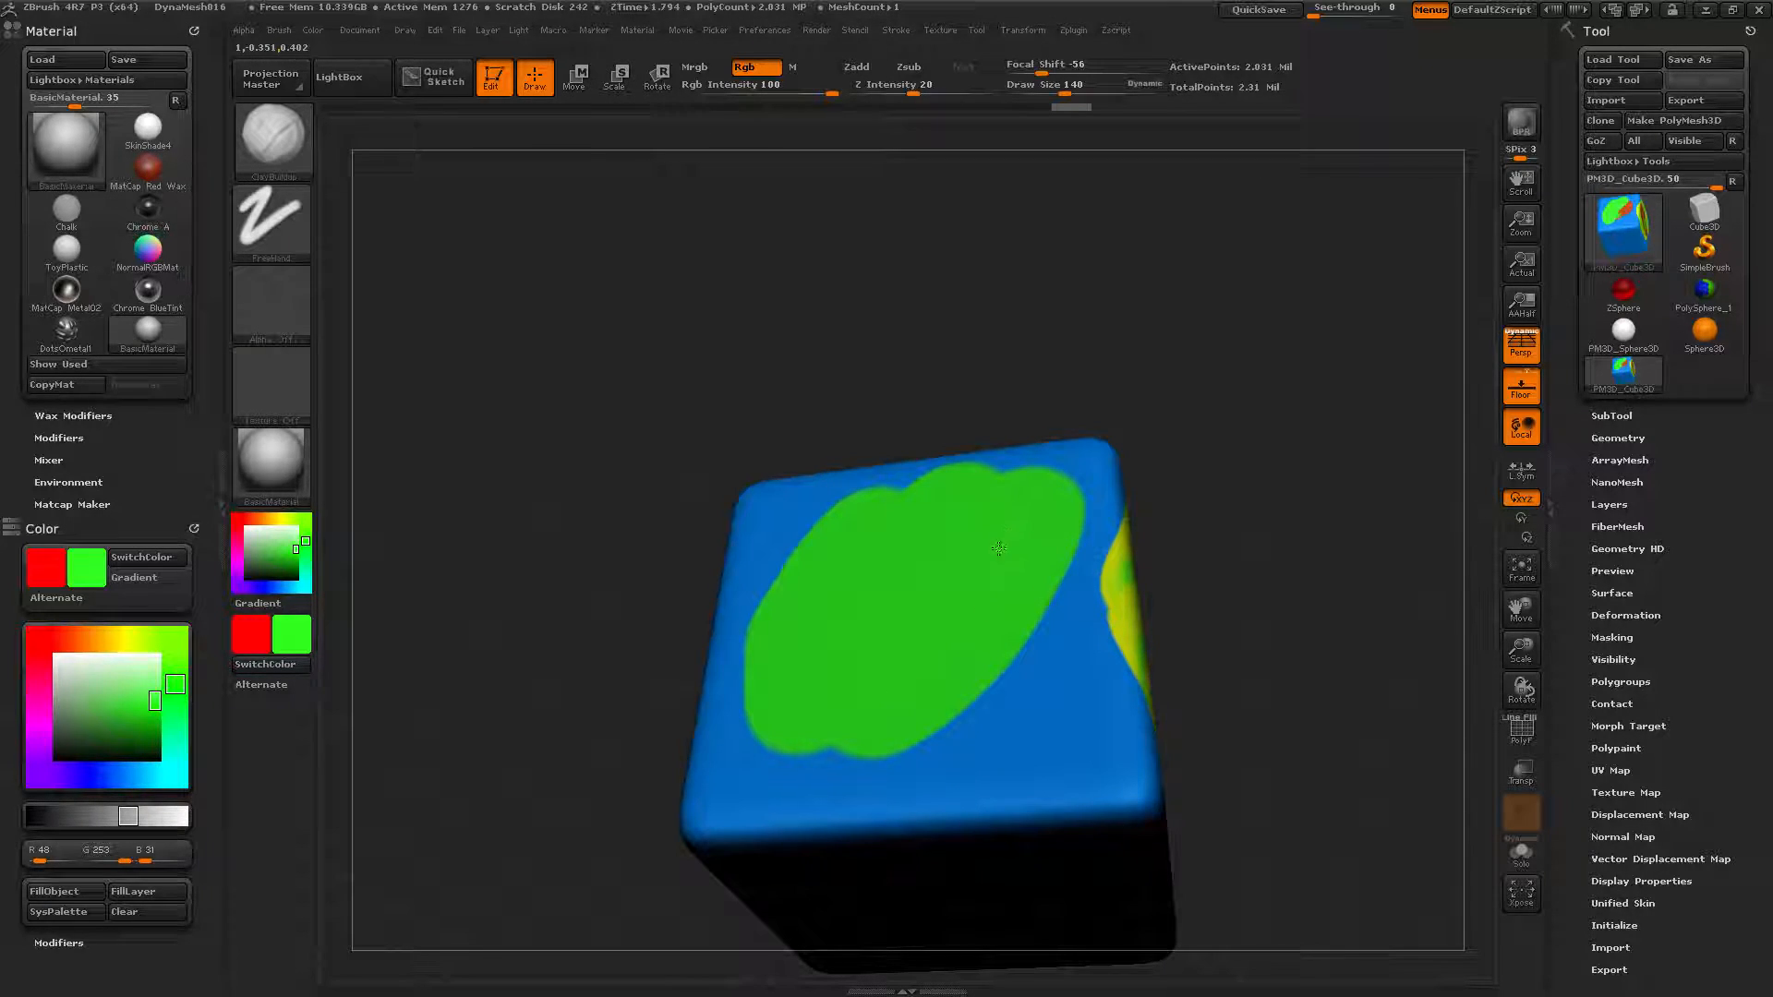
mouse_move(903, 651)
left_mouse_down()
mouse_move(1062, 600)
mouse_move(951, 749)
mouse_move(1009, 626)
mouse_move(860, 758)
left_mouse_up()
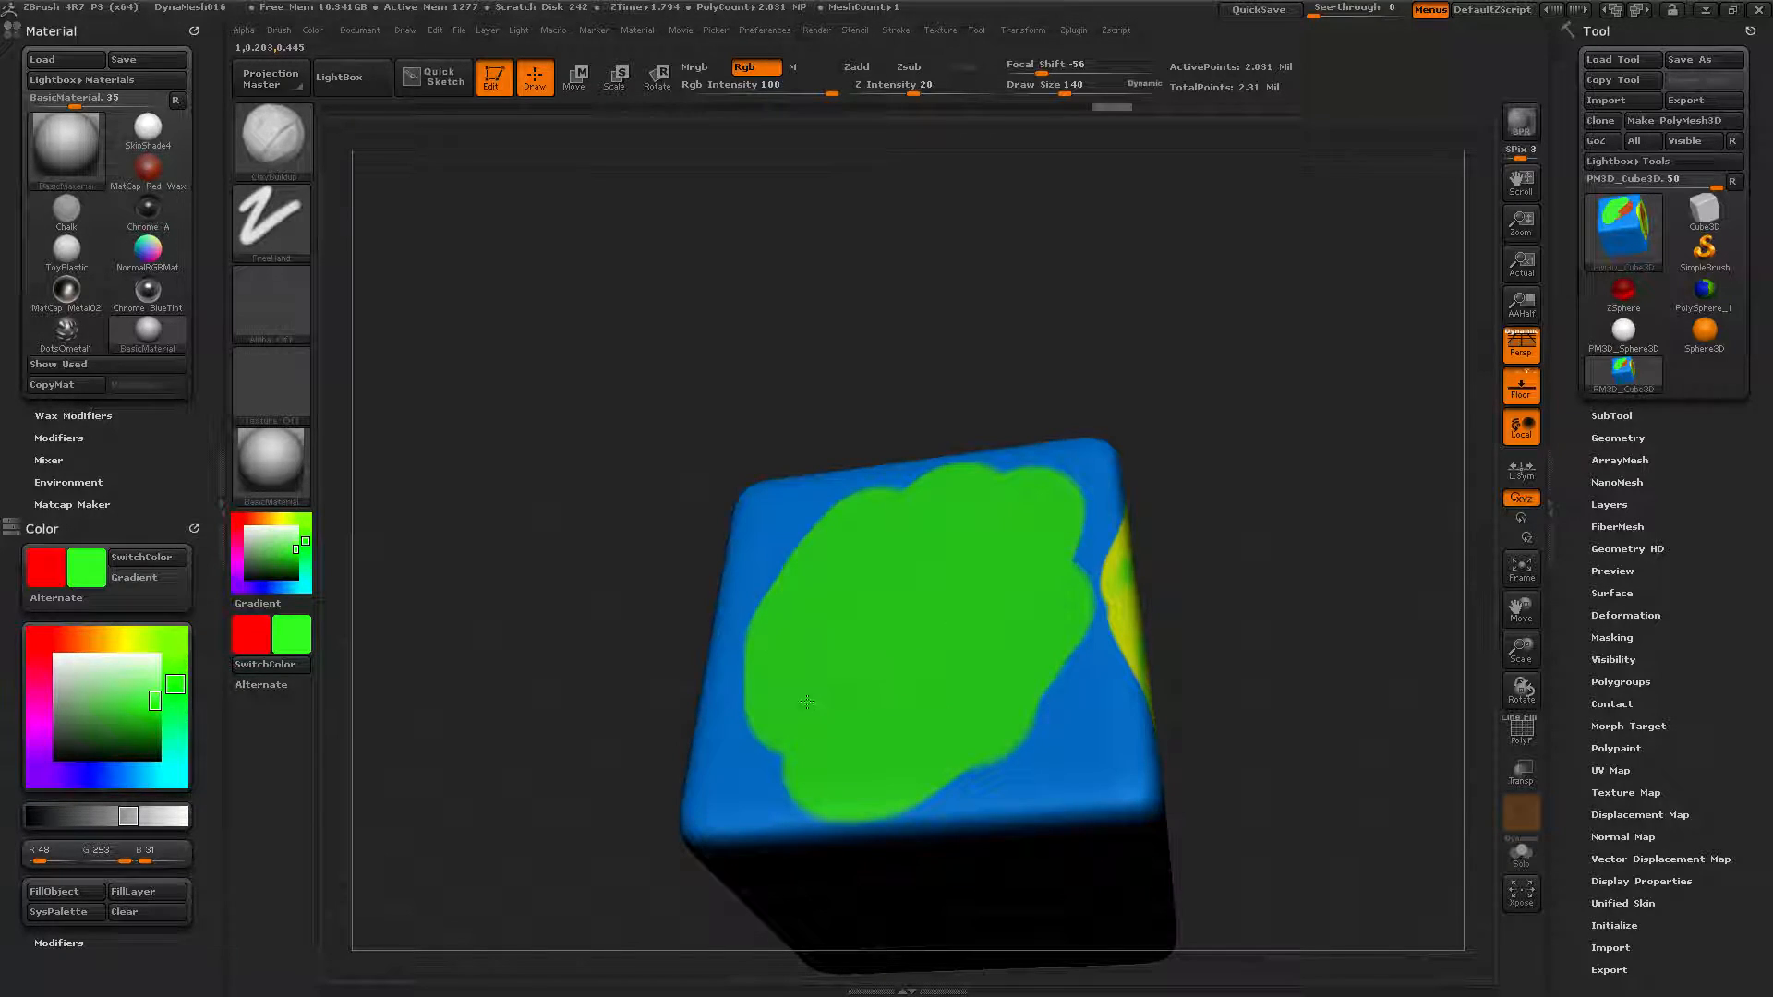
Re-enable Alternate, streak red across the green patch, then switch Gradient back on.
left_click(78, 599)
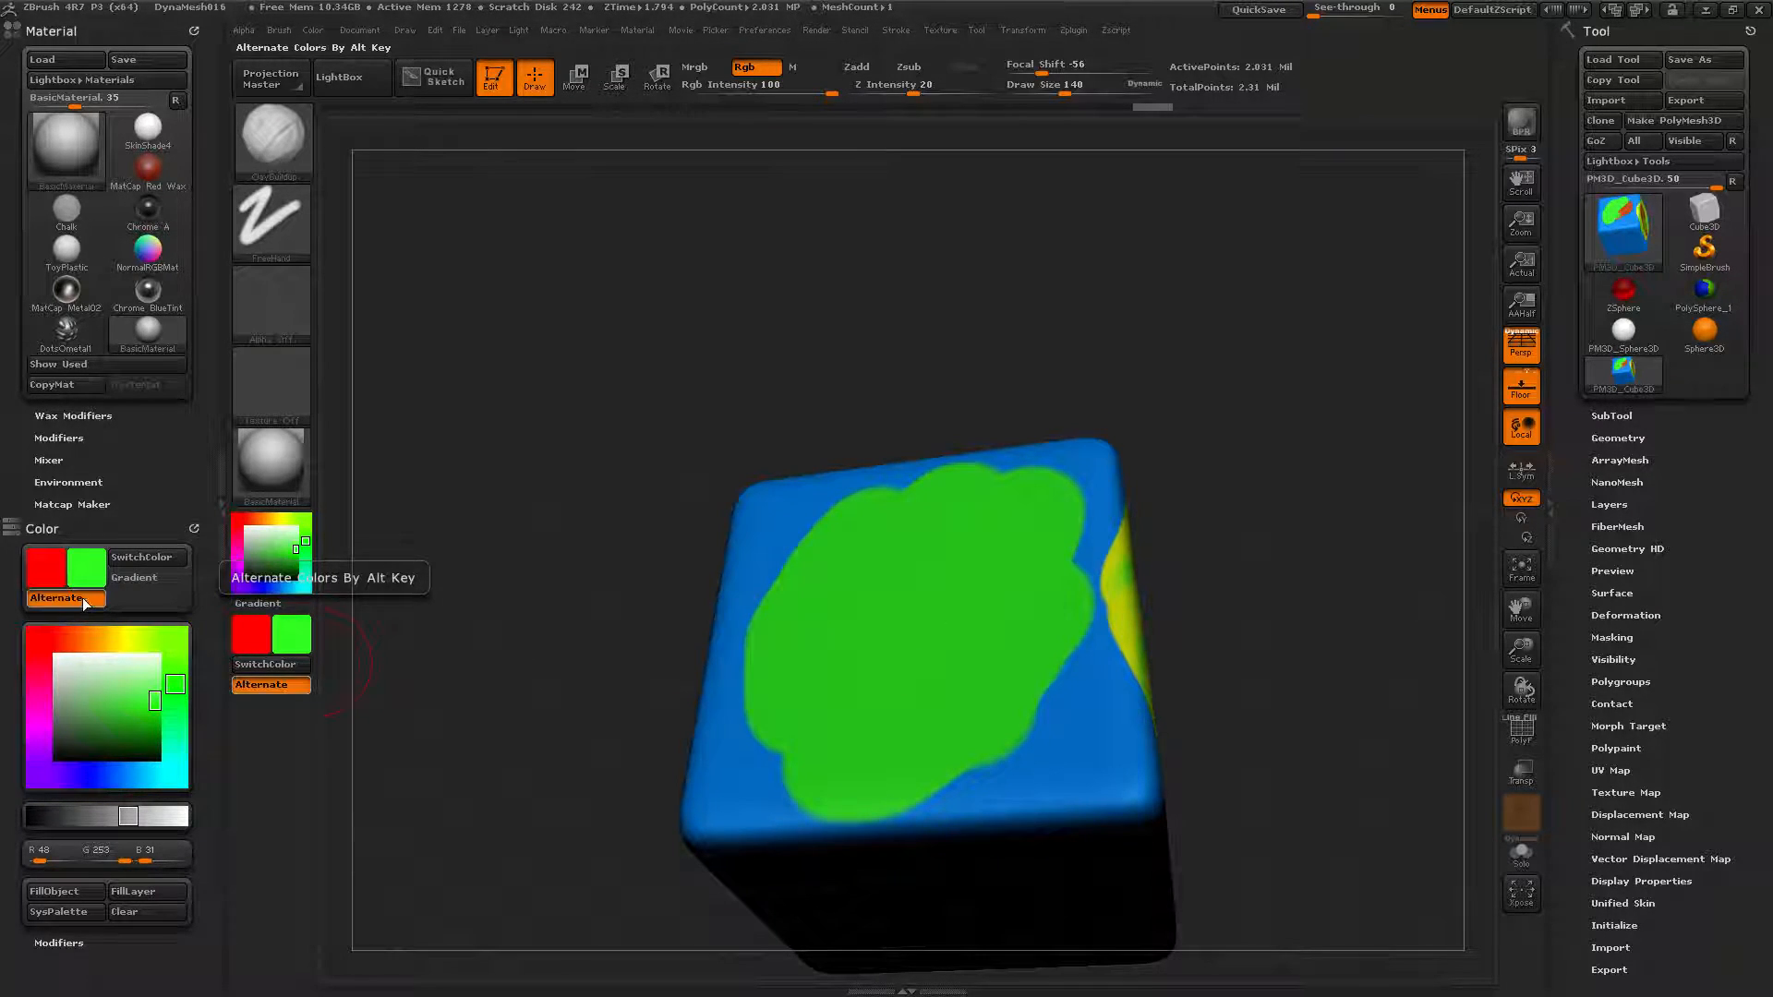
mouse_move(913, 616)
left_mouse_down()
mouse_move(794, 730)
mouse_move(961, 628)
mouse_move(1026, 517)
mouse_move(803, 628)
mouse_move(969, 538)
mouse_move(1071, 515)
mouse_move(779, 600)
mouse_move(859, 638)
mouse_move(1016, 601)
mouse_move(1072, 637)
mouse_move(875, 692)
mouse_move(822, 748)
mouse_move(1016, 711)
mouse_move(1063, 535)
mouse_move(773, 588)
mouse_move(1016, 564)
left_mouse_up()
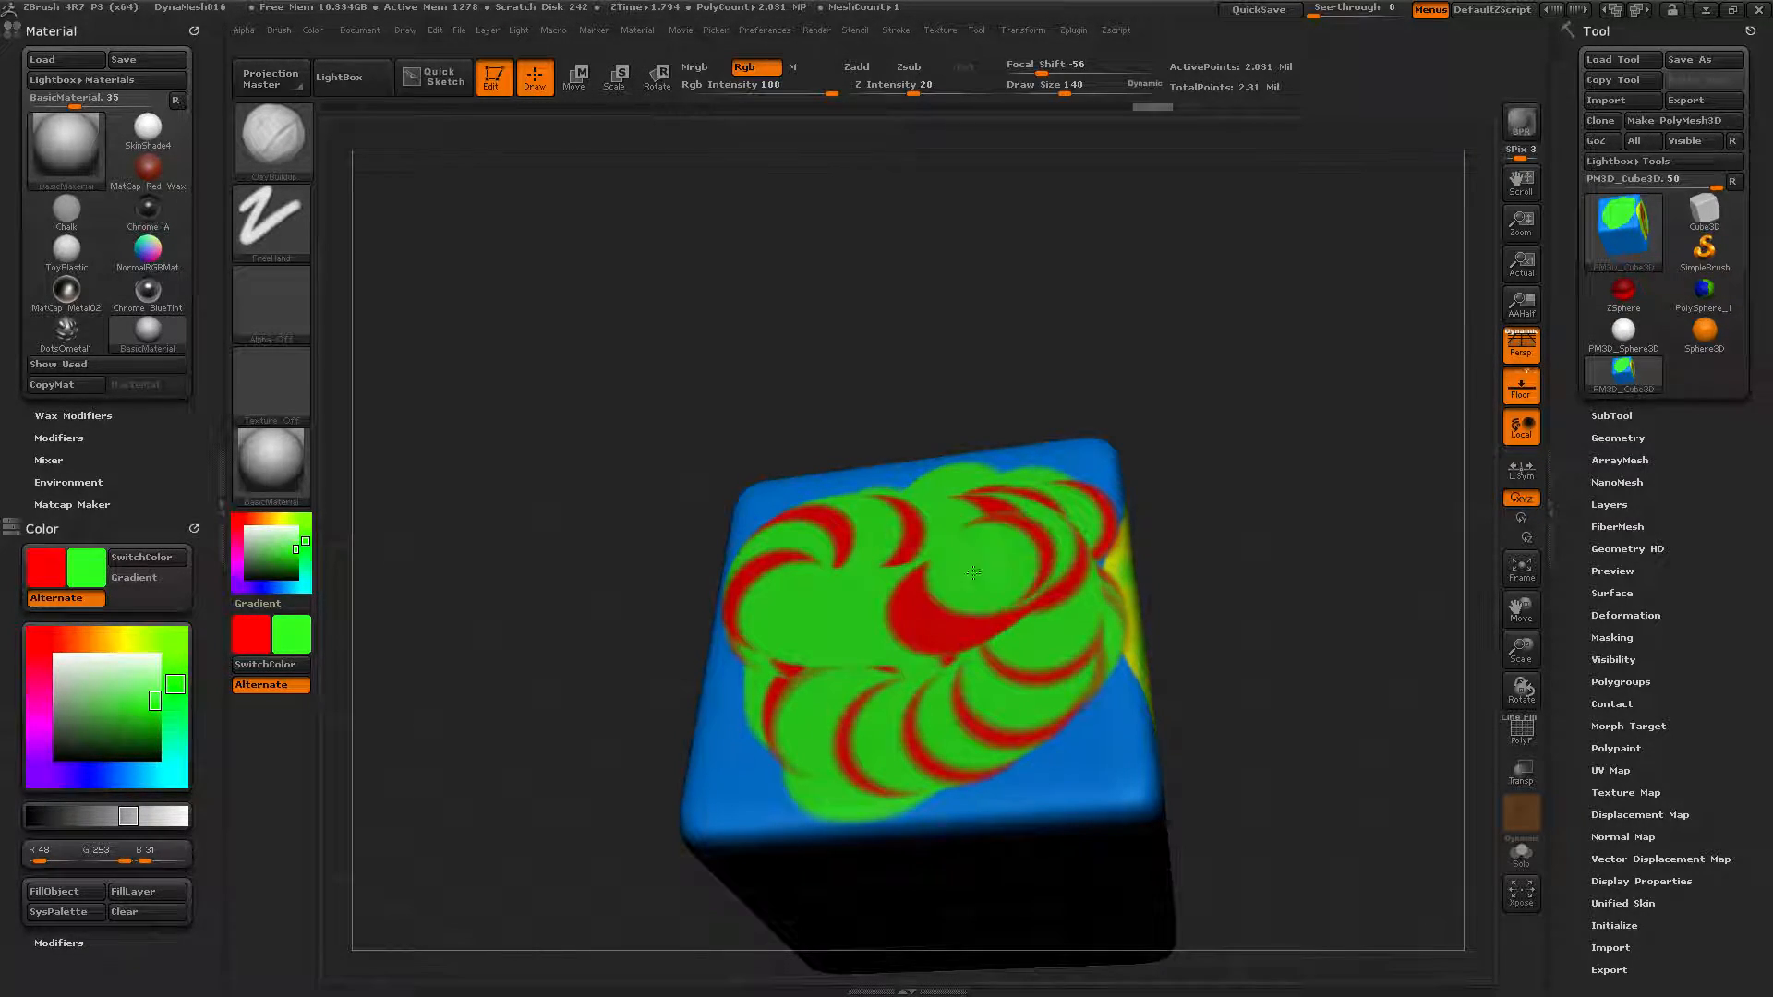
left_click(145, 579)
mouse_move(606, 376)
left_mouse_down()
mouse_move(646, 406)
mouse_move(593, 439)
mouse_move(598, 257)
mouse_move(967, 261)
left_mouse_up()
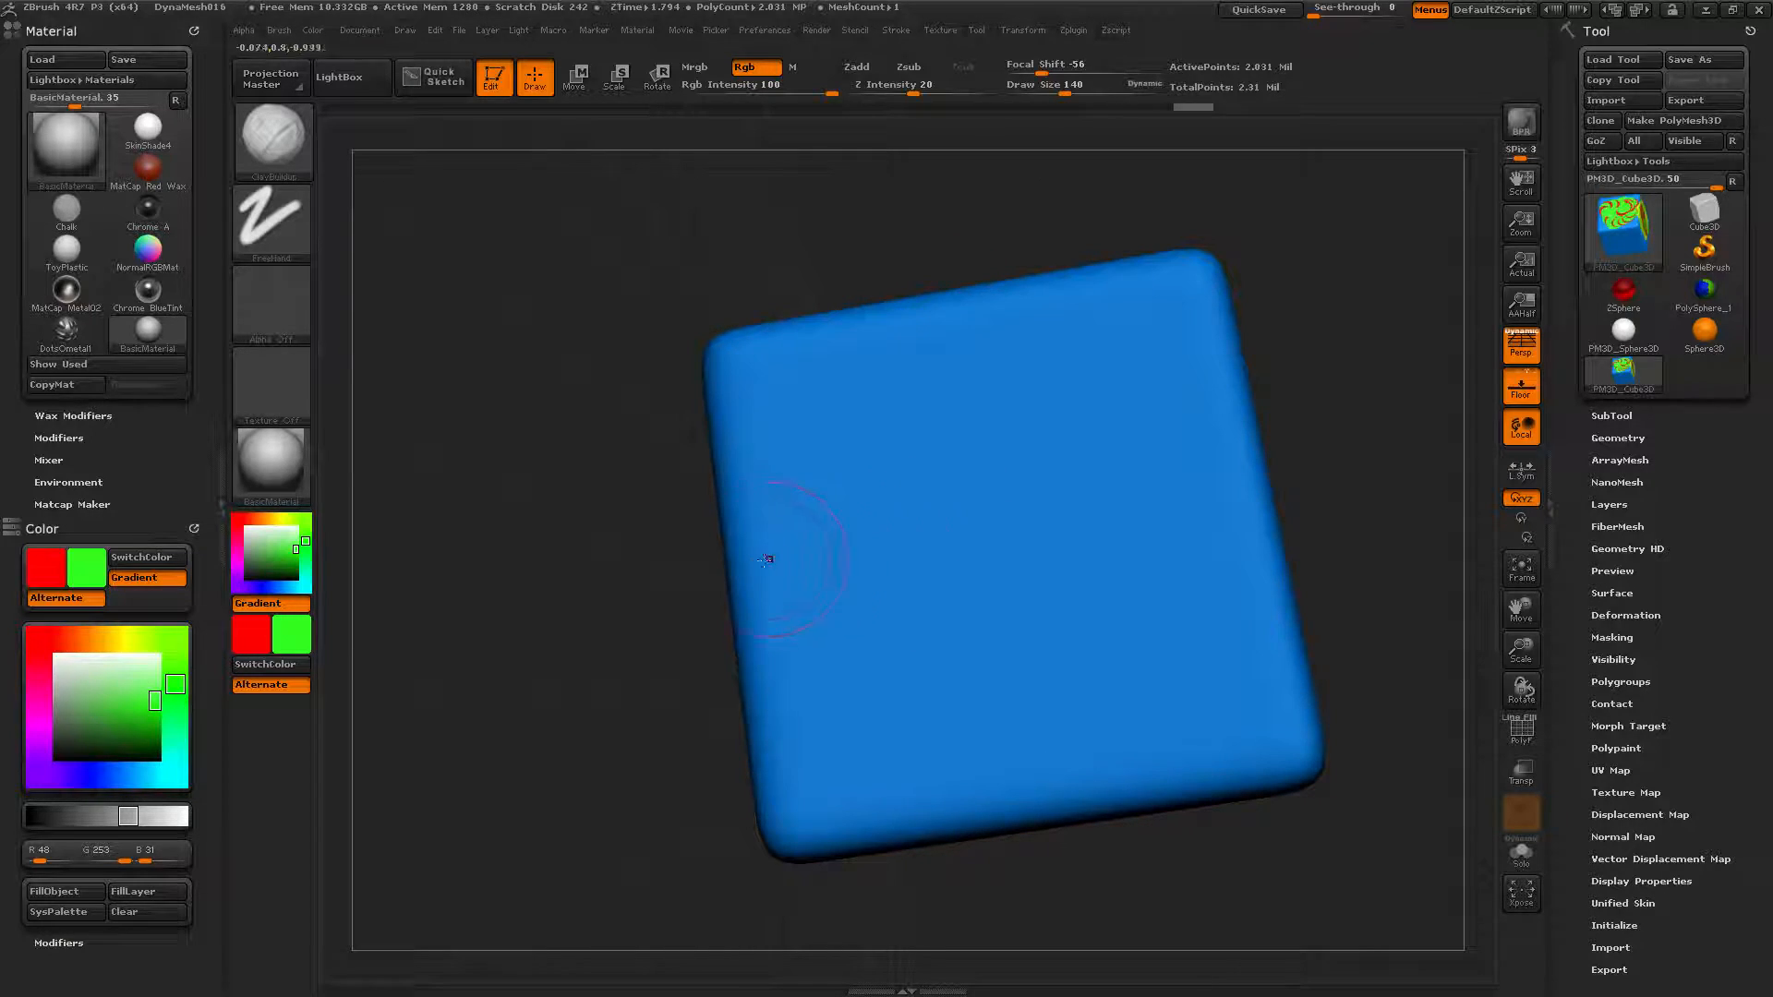
Set the secondary colour to orange and paint red-to-orange gradient strokes over the blue face.
mouse_move(1031, 440)
left_mouse_down()
mouse_move(990, 546)
mouse_move(859, 683)
mouse_move(1013, 667)
mouse_move(1061, 477)
mouse_move(924, 511)
mouse_move(1039, 437)
mouse_move(1025, 545)
mouse_move(924, 462)
mouse_move(1090, 435)
mouse_move(1027, 453)
mouse_move(775, 434)
mouse_move(951, 416)
mouse_move(1071, 369)
mouse_move(1098, 450)
mouse_move(1052, 517)
mouse_move(1016, 406)
mouse_move(702, 503)
left_mouse_up()
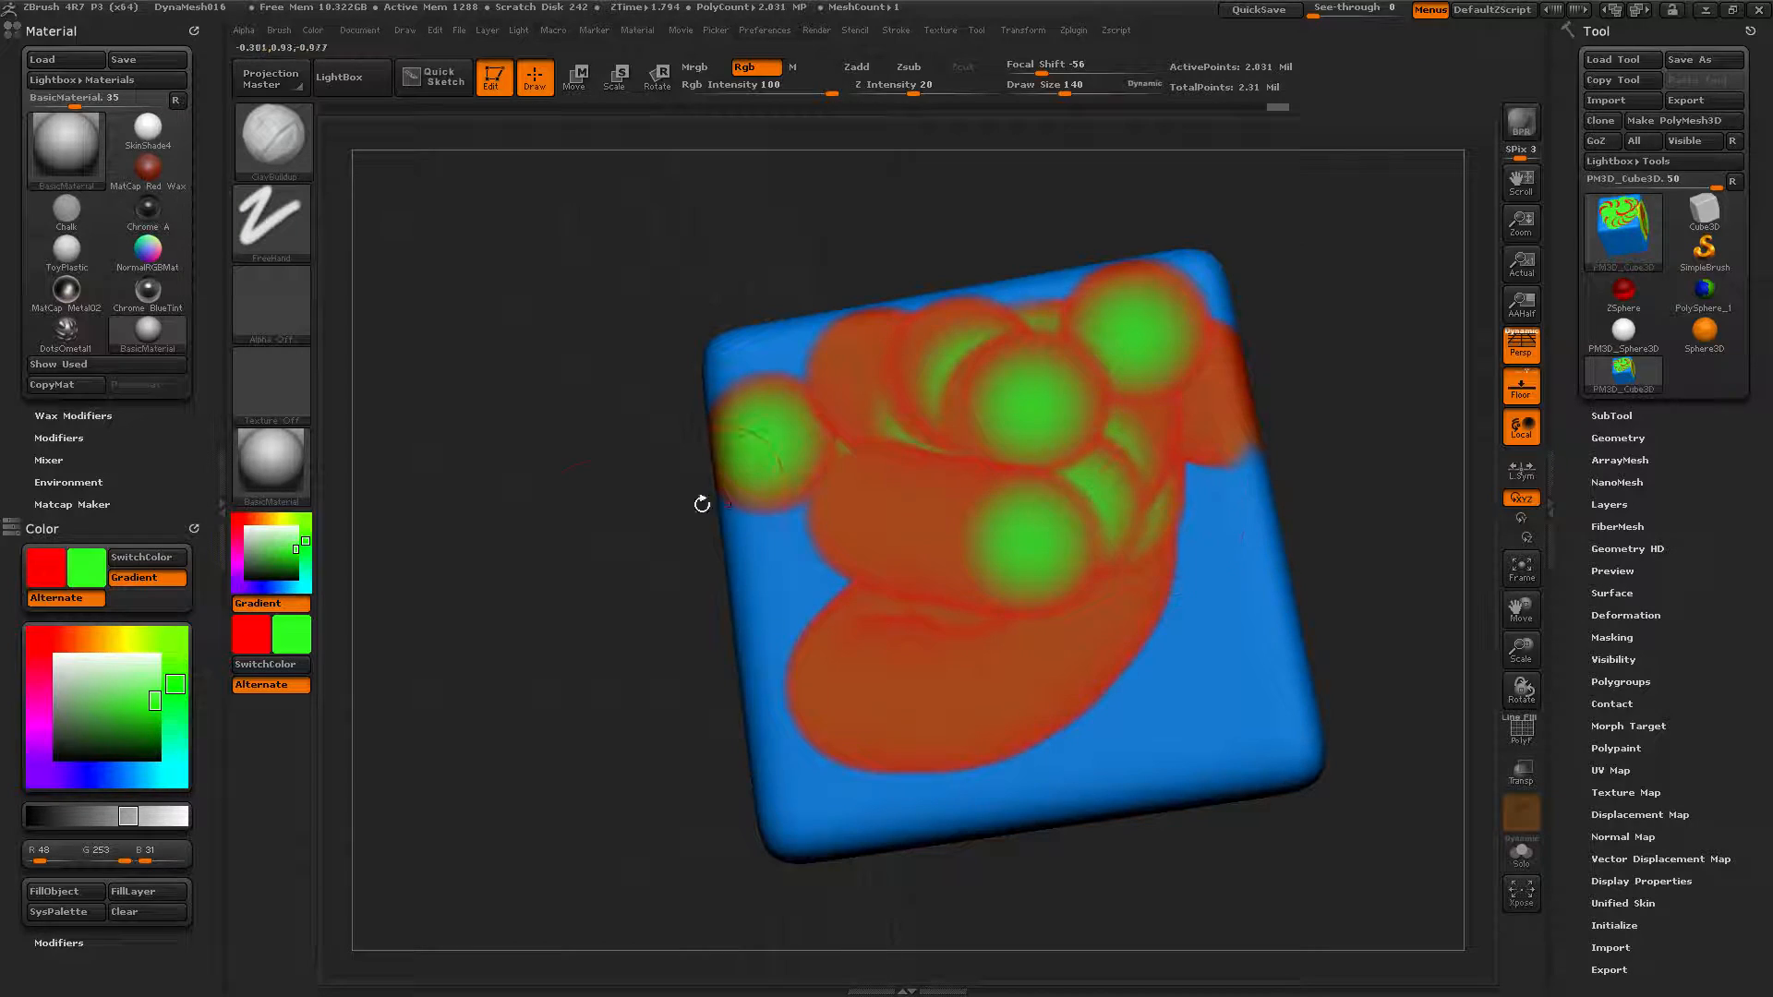
left_click(86, 639)
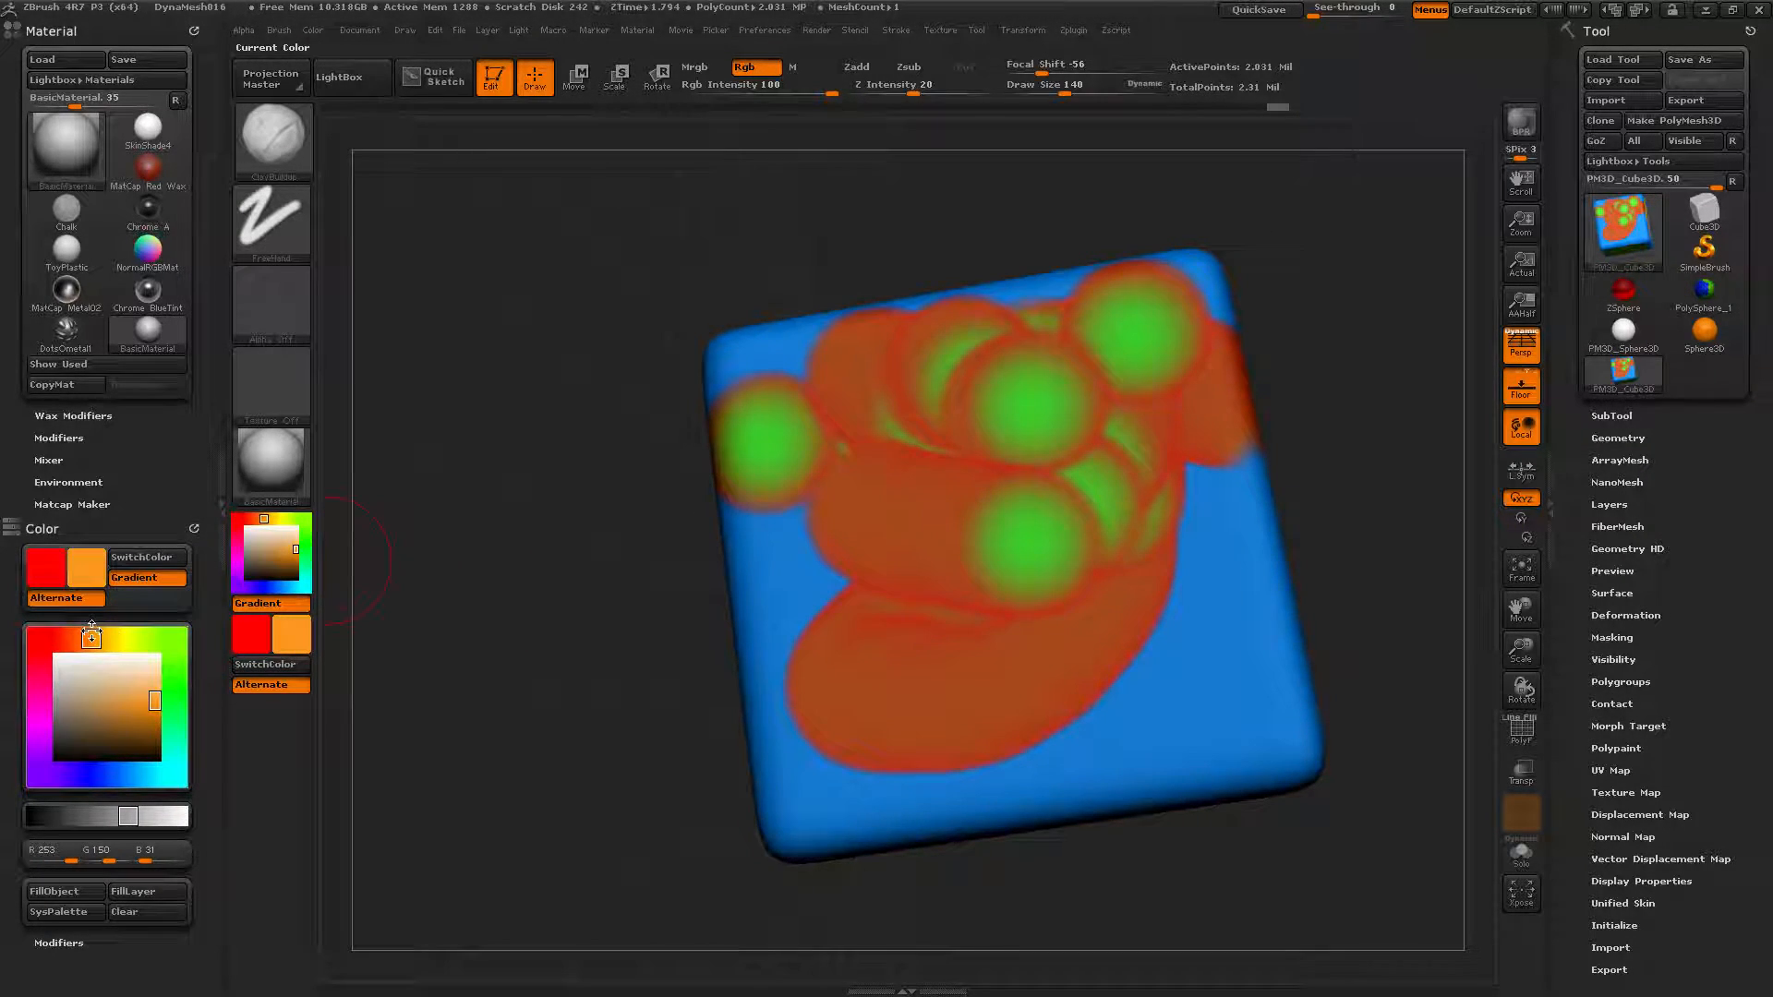
left_click_drag(620, 655, 793, 615)
mouse_move(720, 415)
left_mouse_down()
mouse_move(850, 592)
mouse_move(859, 492)
left_mouse_up()
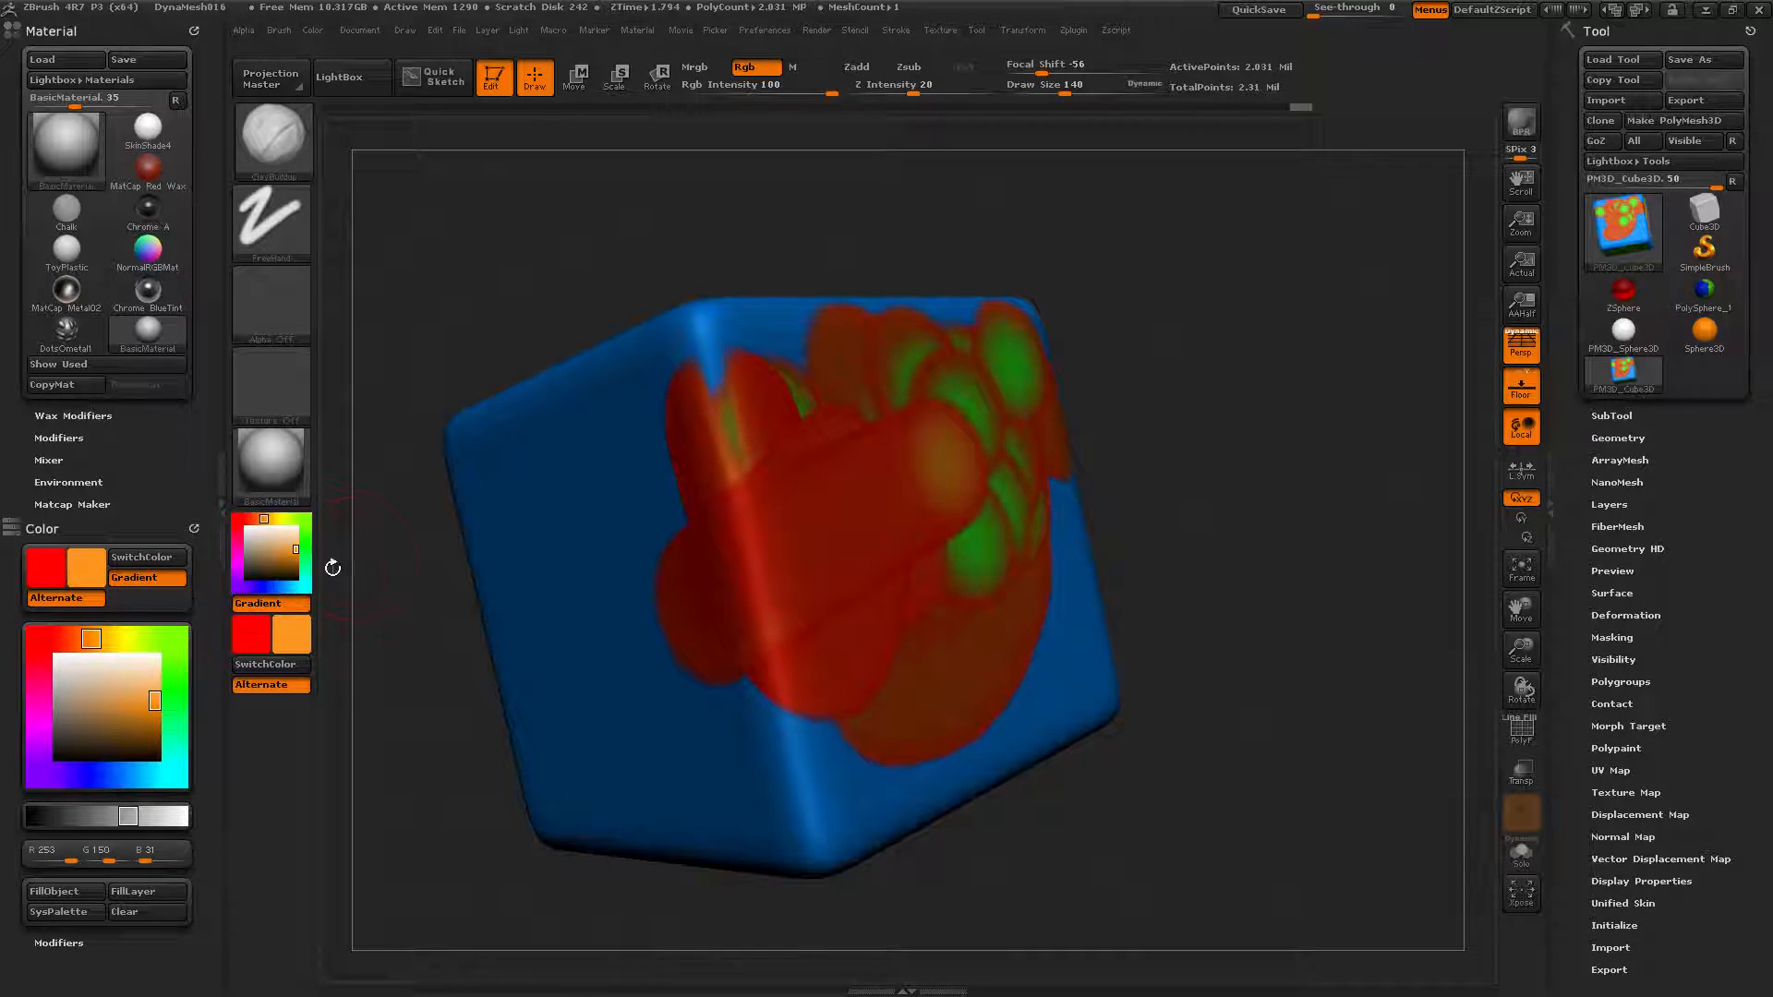
mouse_move(703, 533)
left_mouse_down()
mouse_move(579, 612)
mouse_move(647, 653)
mouse_move(652, 506)
left_mouse_up()
Paint orange over the lower left, overlay a pale cream blob, then choose a pale green secondary colour.
mouse_move(1112, 530)
left_mouse_down()
mouse_move(1264, 516)
mouse_move(1034, 563)
mouse_move(1021, 507)
mouse_move(1164, 443)
mouse_move(932, 370)
mouse_move(1014, 522)
left_mouse_up()
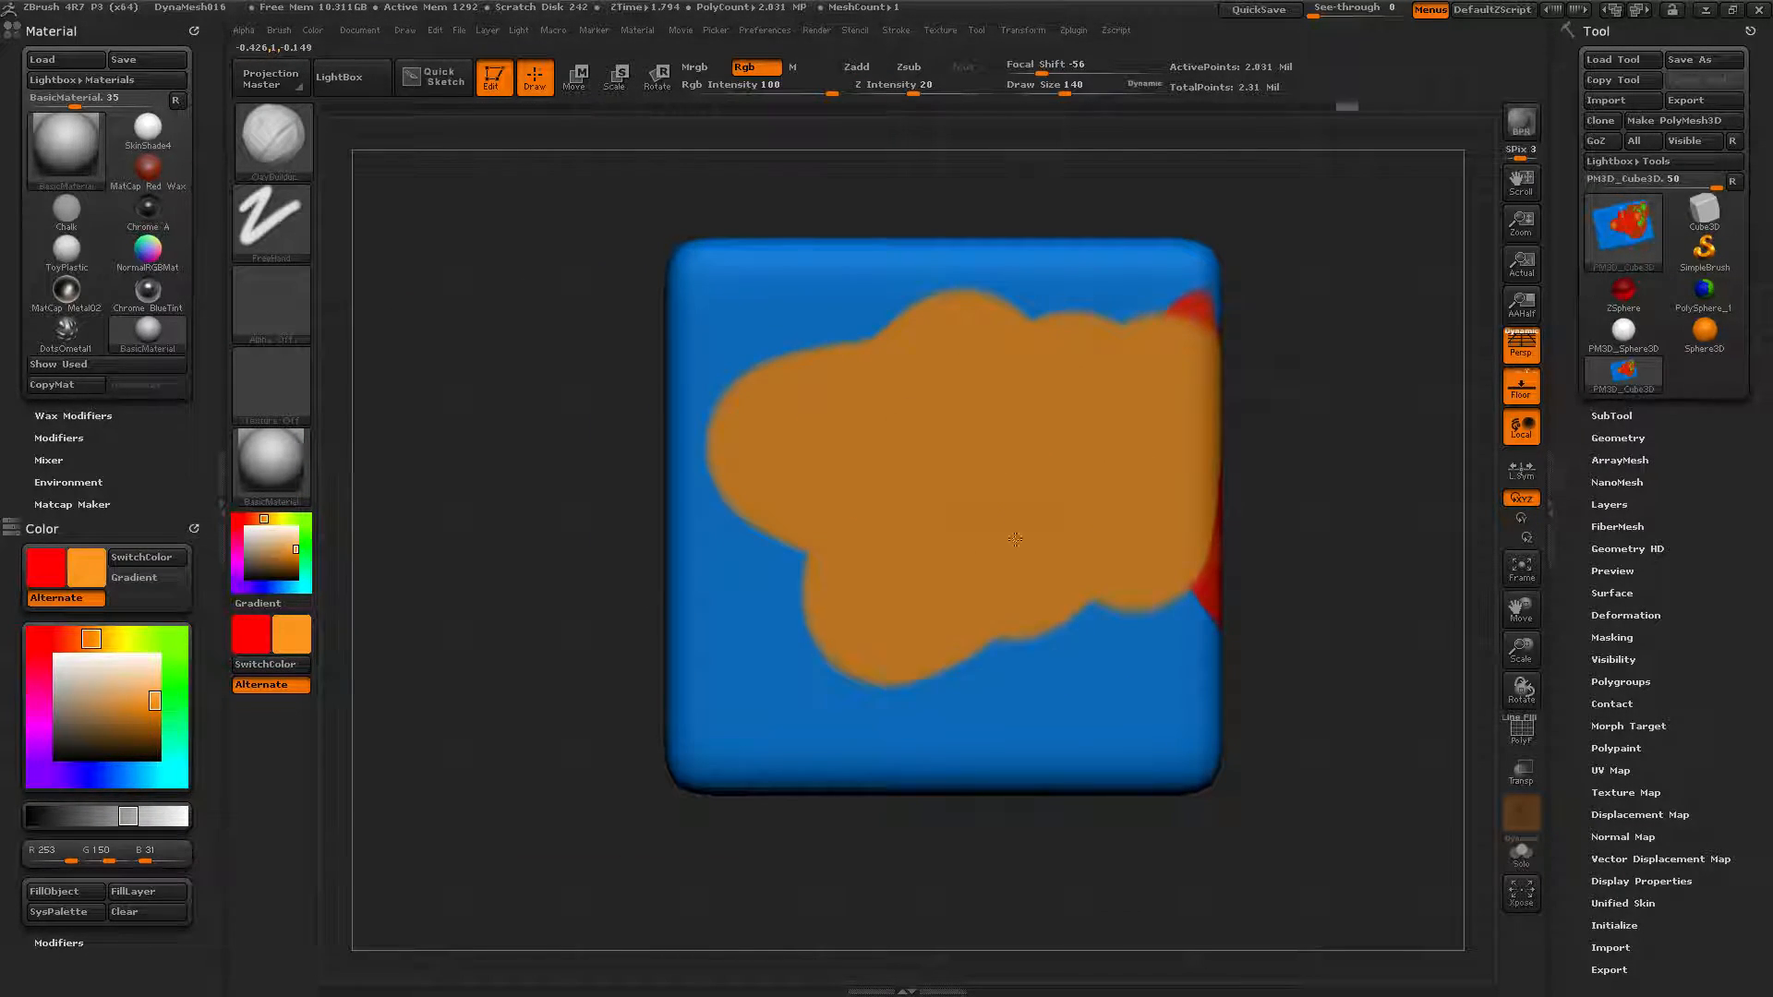
left_click_drag(849, 421, 995, 448)
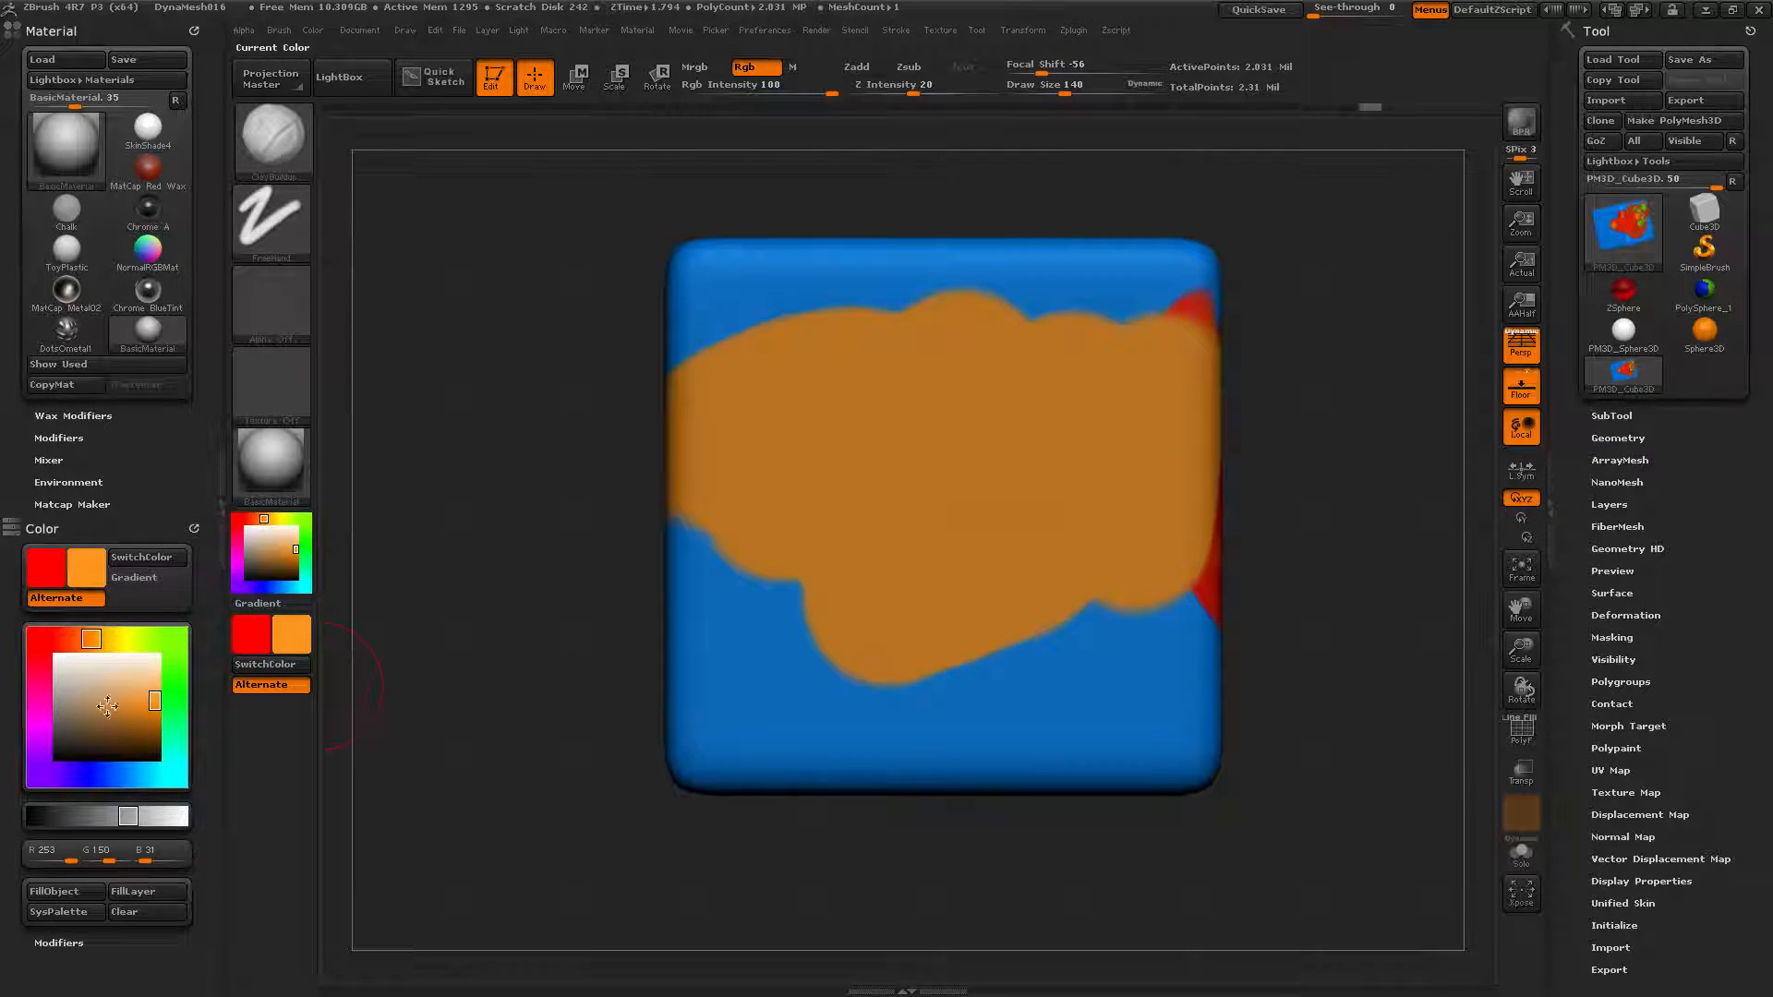
left_click_drag(121, 697, 149, 672)
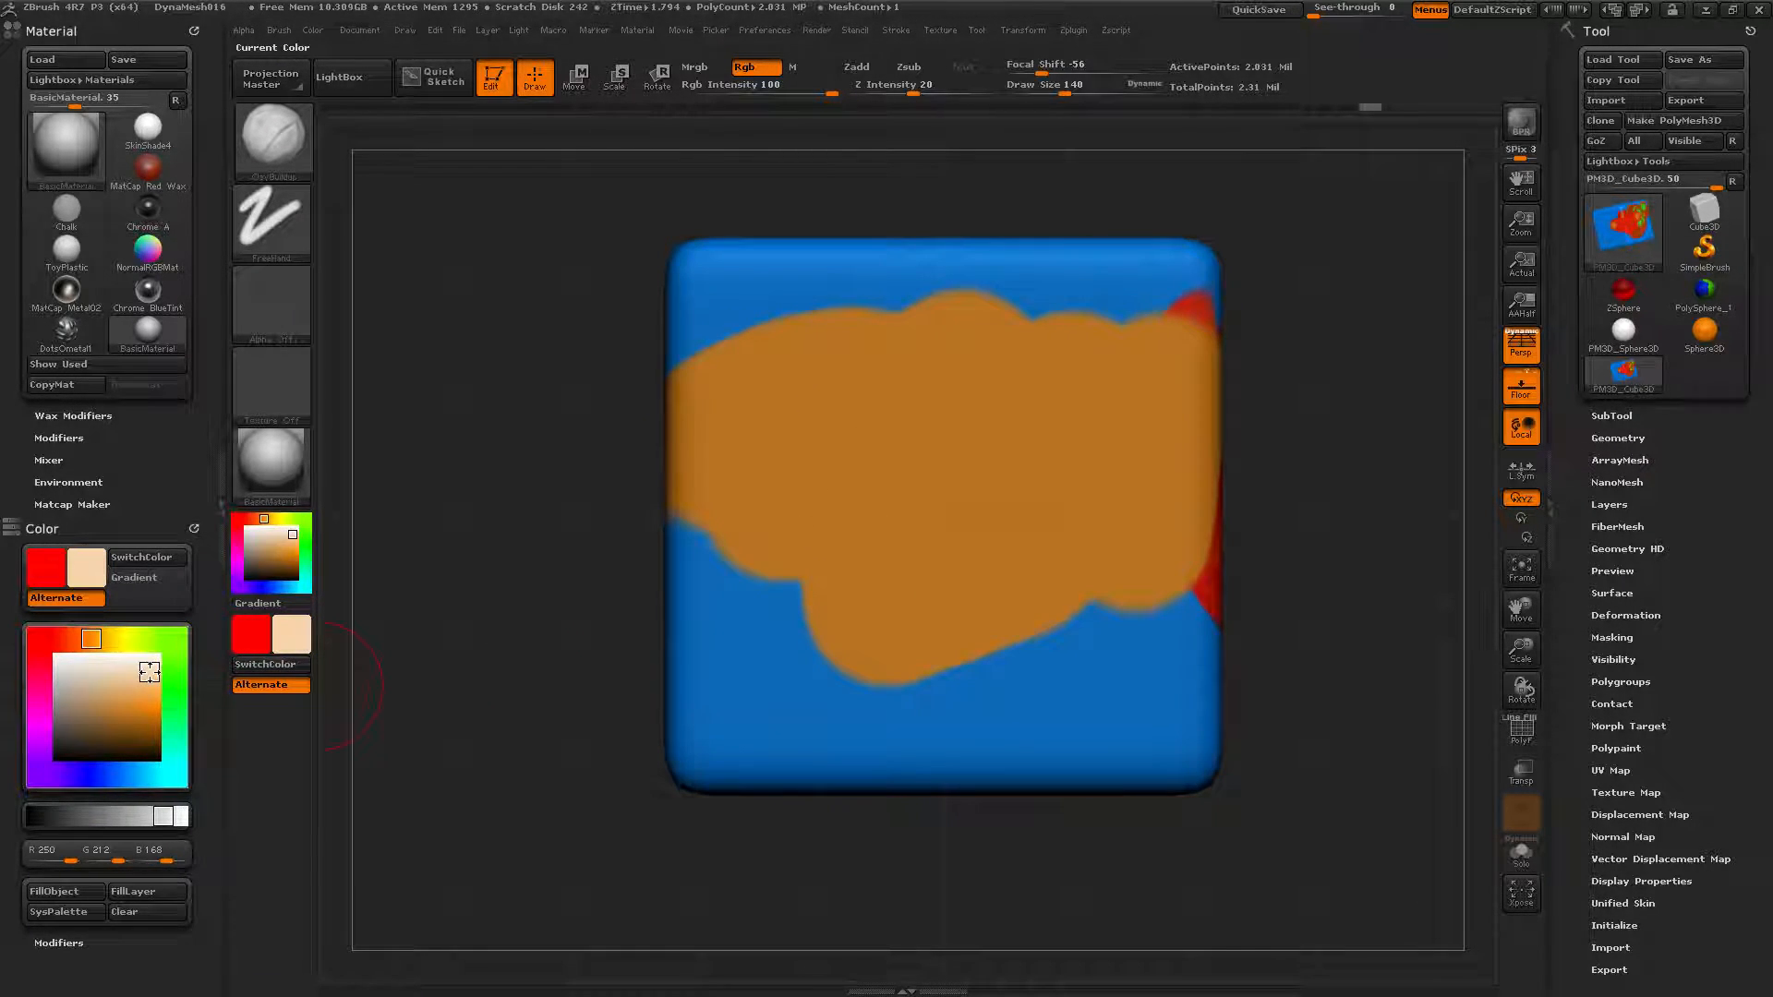
mouse_move(873, 529)
left_mouse_down()
mouse_move(851, 474)
mouse_move(1016, 517)
mouse_move(1136, 452)
mouse_move(924, 554)
mouse_move(973, 573)
mouse_move(878, 610)
mouse_move(998, 490)
mouse_move(1053, 461)
mouse_move(976, 429)
mouse_move(1062, 554)
mouse_move(998, 480)
mouse_move(832, 462)
mouse_move(951, 525)
mouse_move(993, 480)
mouse_move(970, 505)
mouse_move(918, 447)
mouse_move(830, 537)
mouse_move(804, 499)
left_mouse_up()
mouse_move(140, 674)
left_mouse_down()
mouse_move(161, 640)
mouse_move(173, 774)
left_mouse_up()
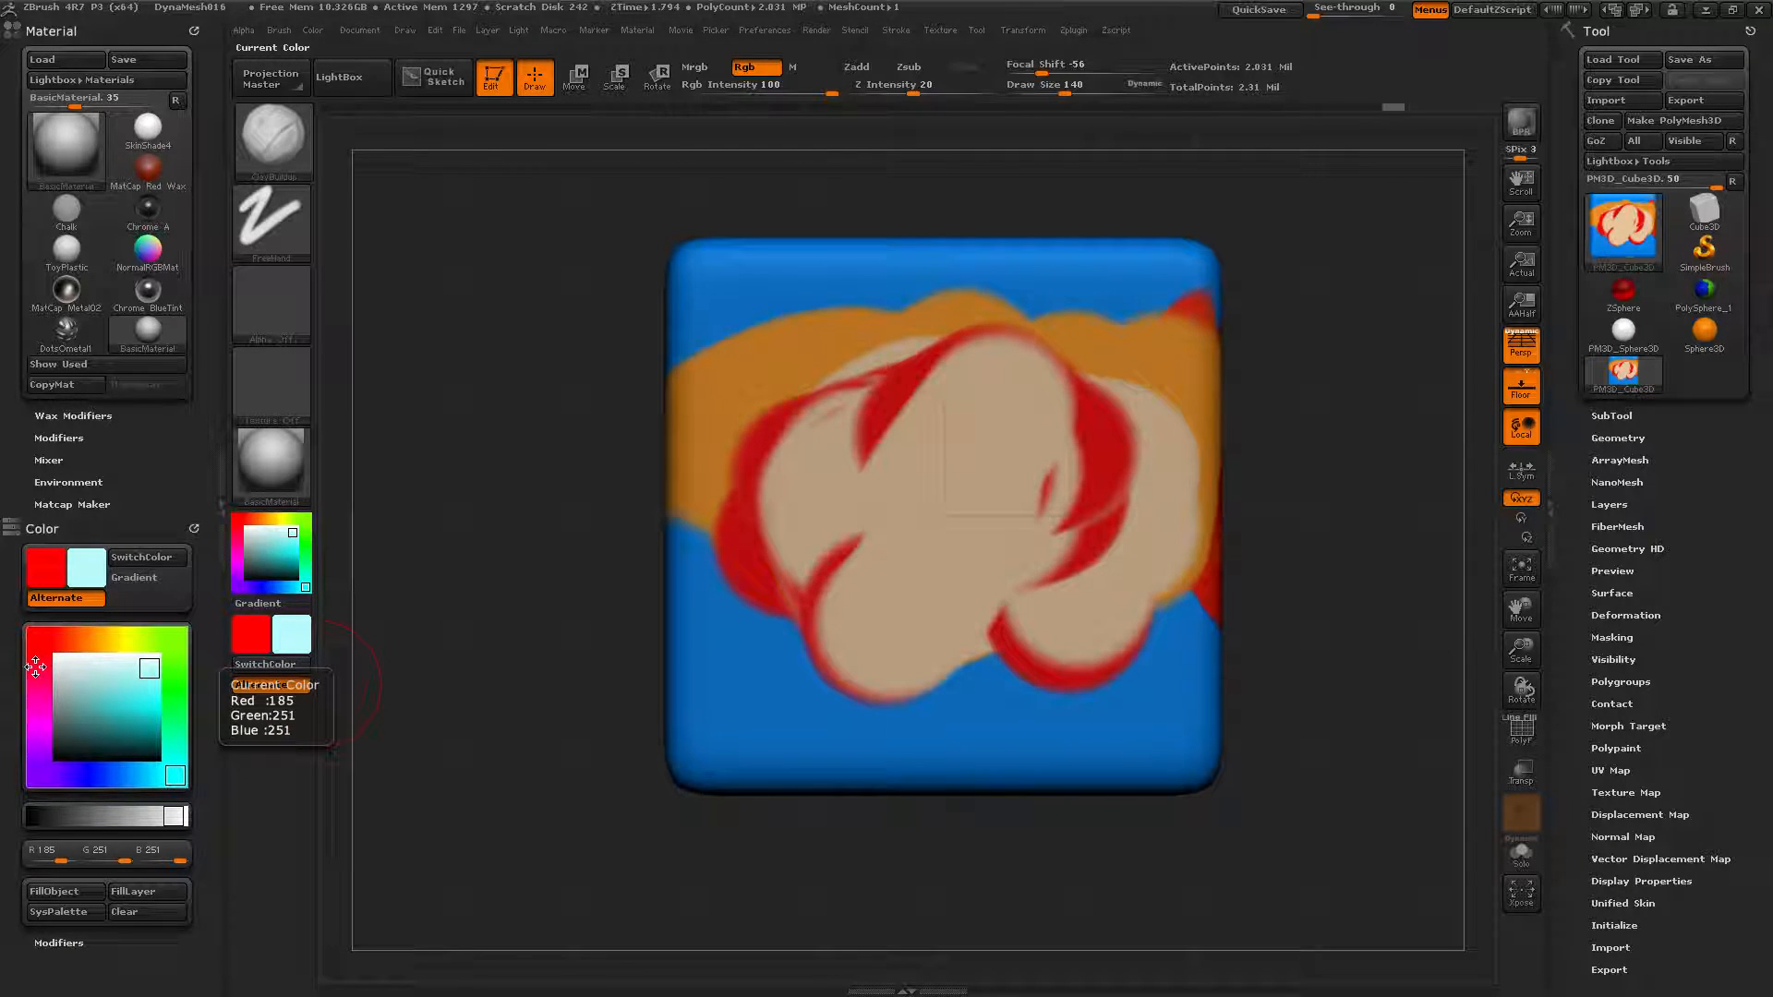
Pick dark purple, paint overlapping purple and red blobs over the centre, then set light blue as the other colour.
left_click(48, 777)
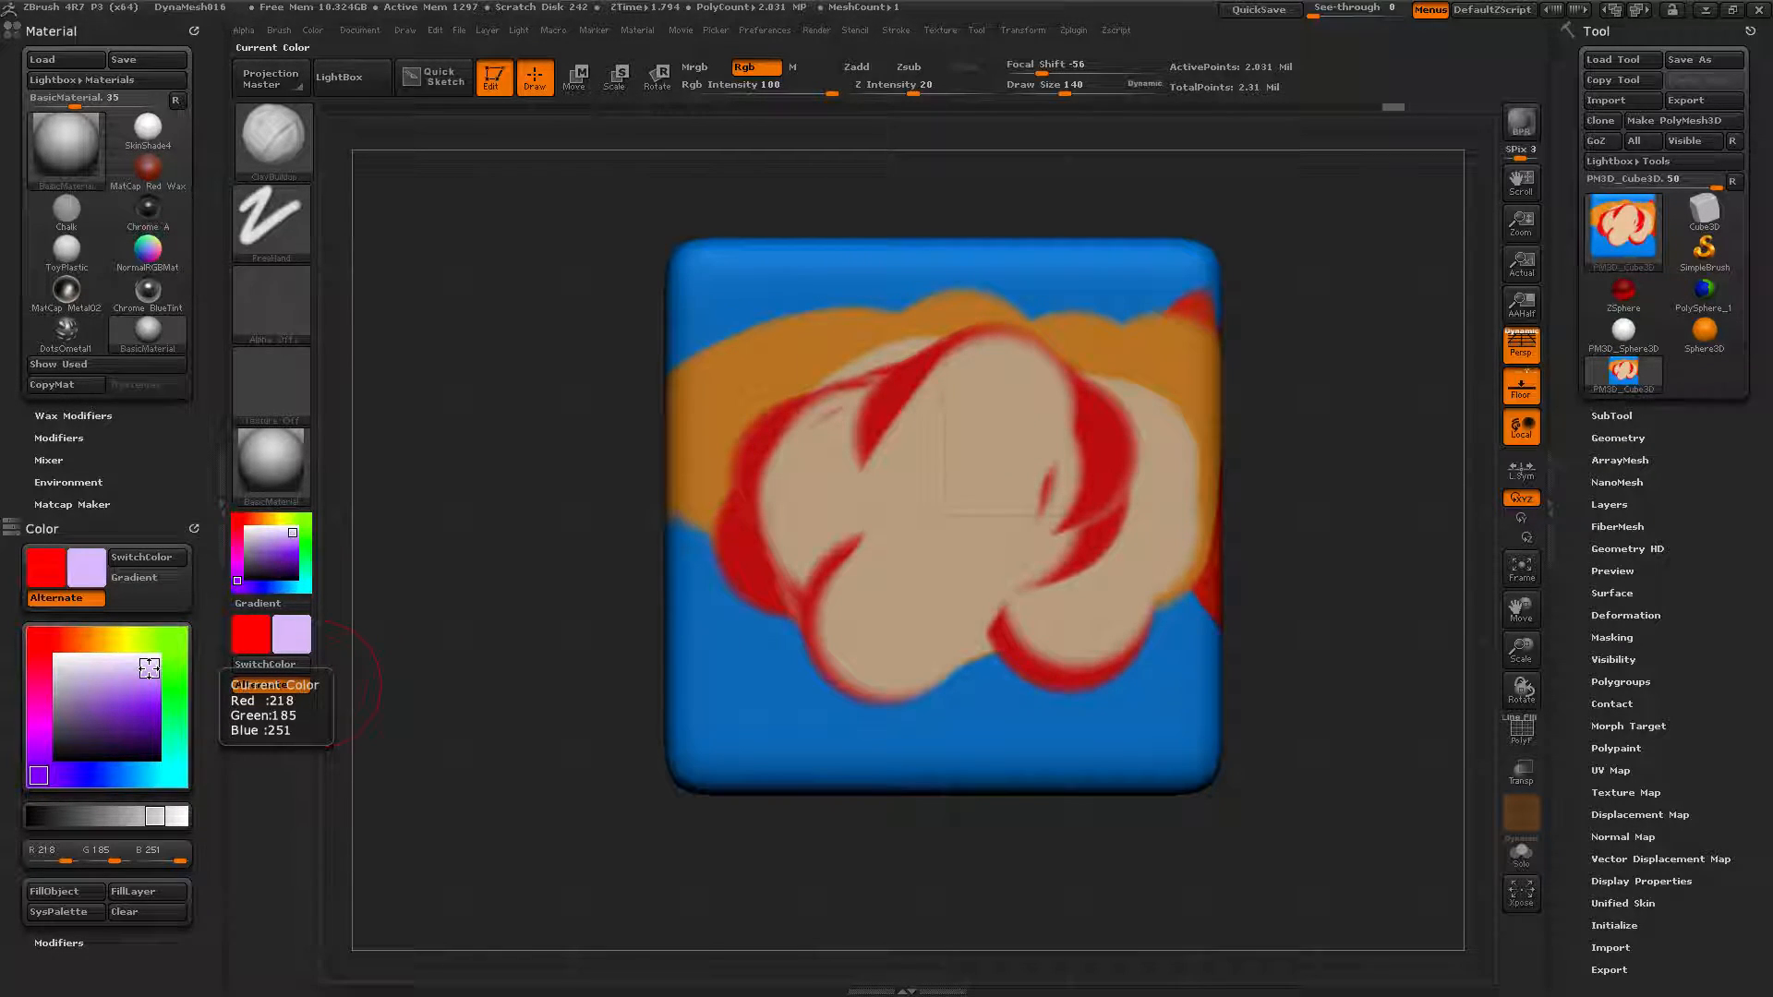
mouse_move(149, 668)
left_mouse_down()
mouse_move(115, 715)
mouse_move(104, 694)
mouse_move(114, 715)
left_mouse_up()
mouse_move(795, 646)
left_mouse_down()
mouse_move(938, 505)
mouse_move(804, 461)
mouse_move(1053, 444)
mouse_move(1062, 592)
mouse_move(962, 605)
mouse_move(957, 633)
left_mouse_up()
left_click_drag(997, 476, 964, 571, "alt")
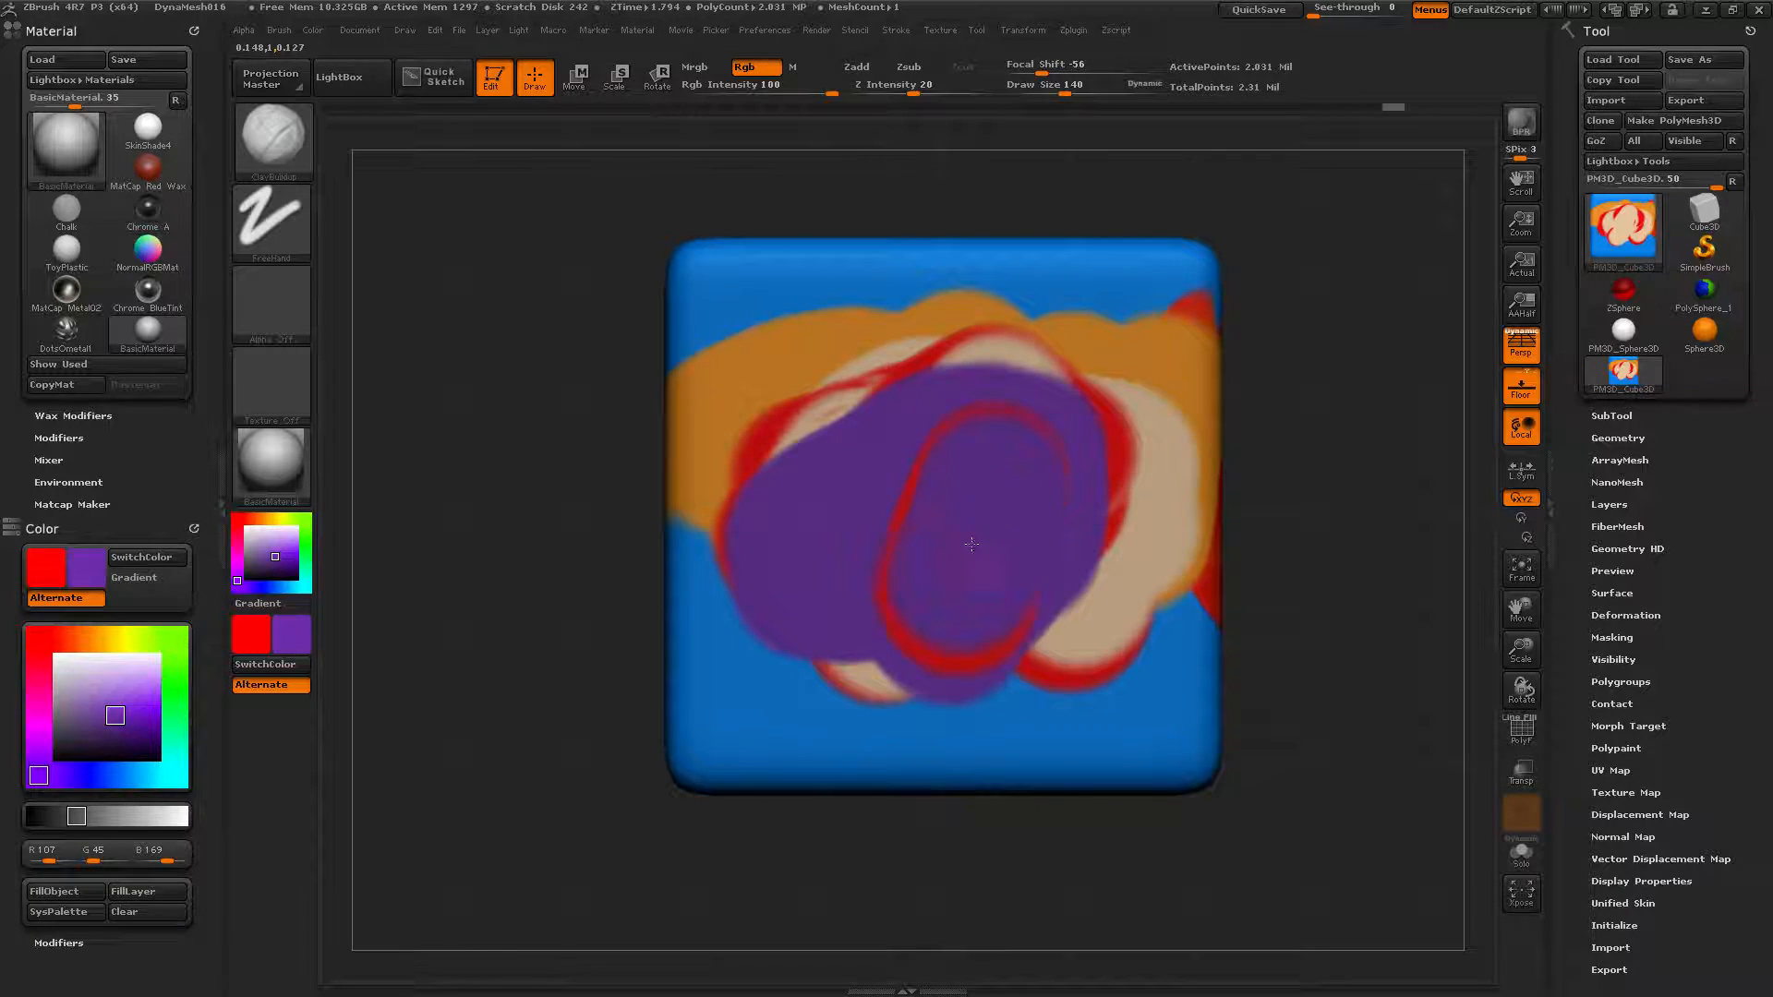
mouse_move(1028, 465)
left_mouse_down()
mouse_move(813, 517)
mouse_move(1004, 619)
left_mouse_up()
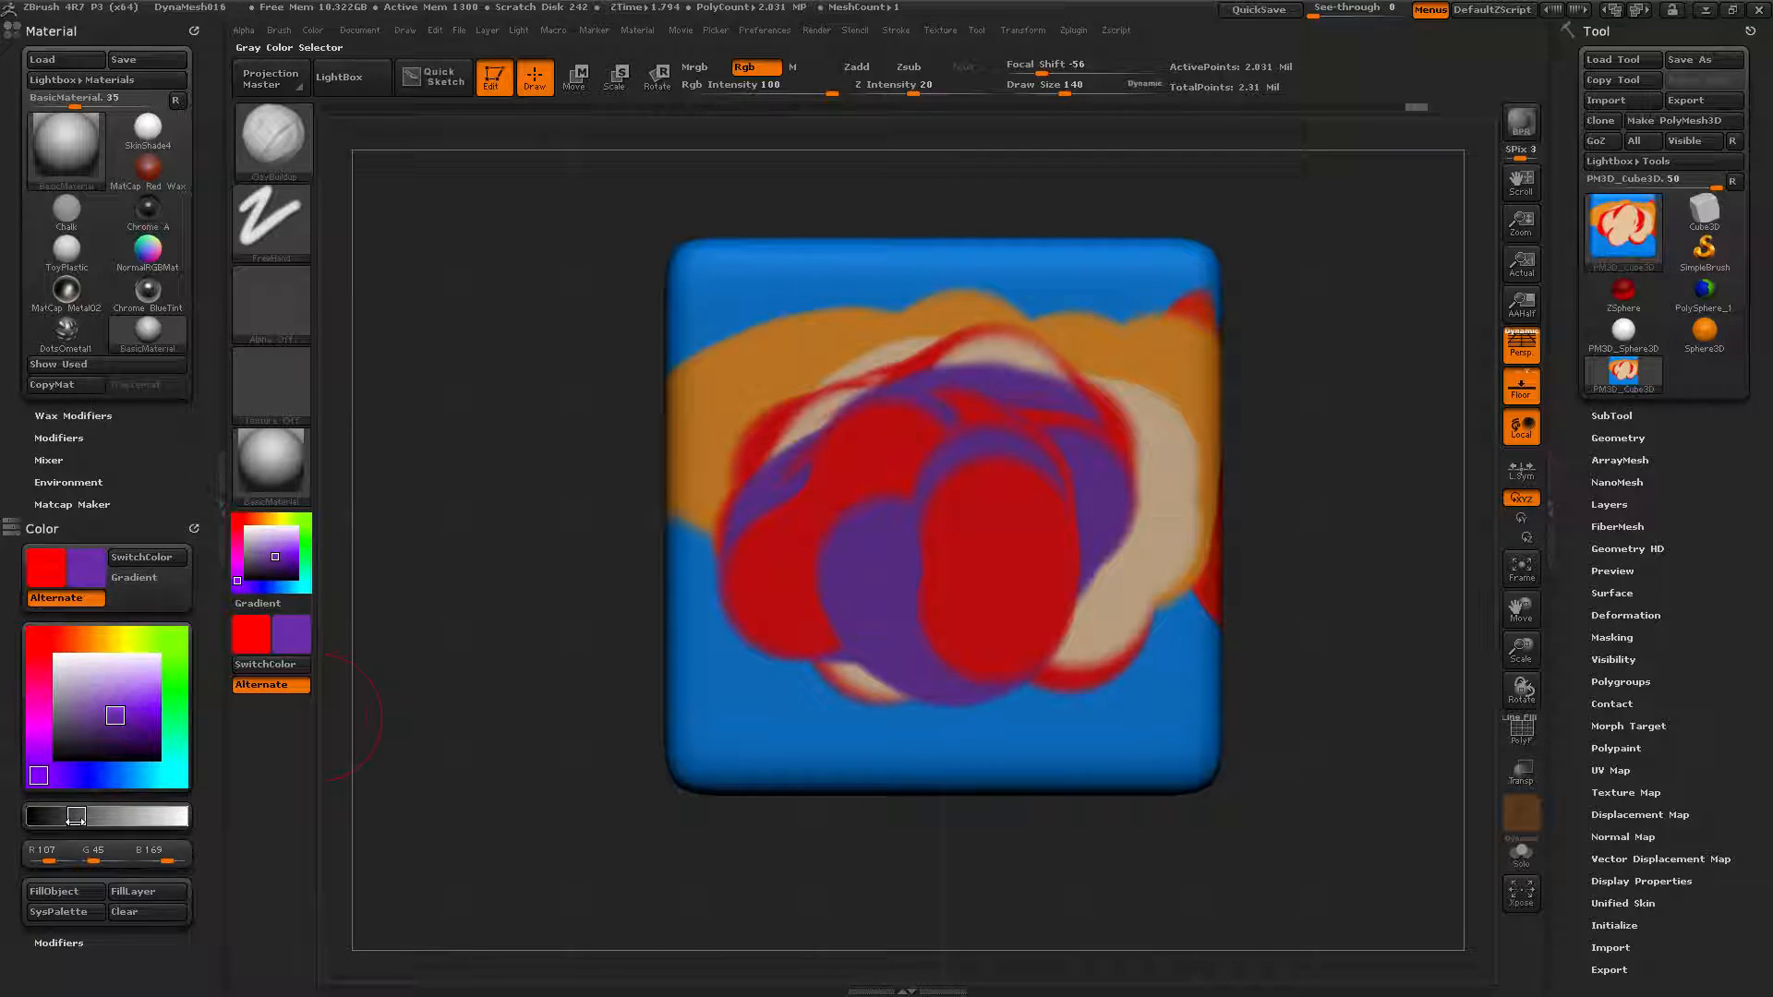
left_click(106, 777)
mouse_move(148, 727)
left_mouse_down()
mouse_move(155, 680)
mouse_move(155, 699)
left_mouse_up()
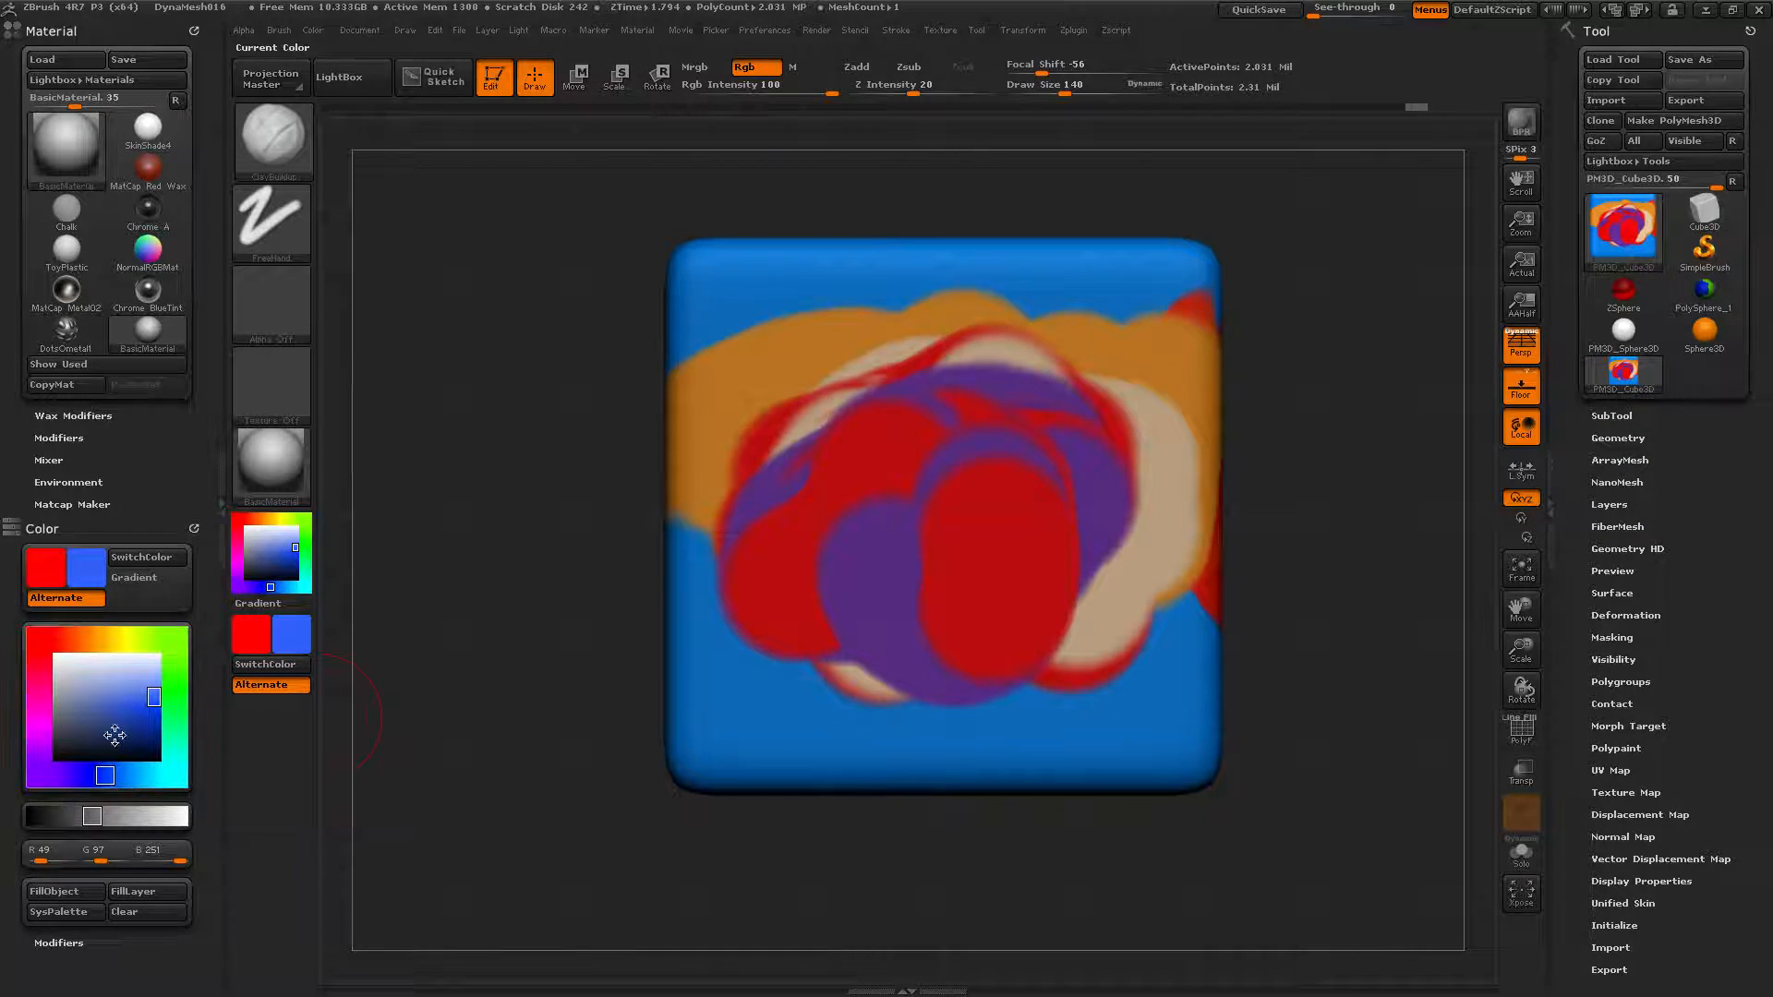
Mix yellow with the R, G and B sliders and paint a large yellow blob over the centre.
left_click(85, 815)
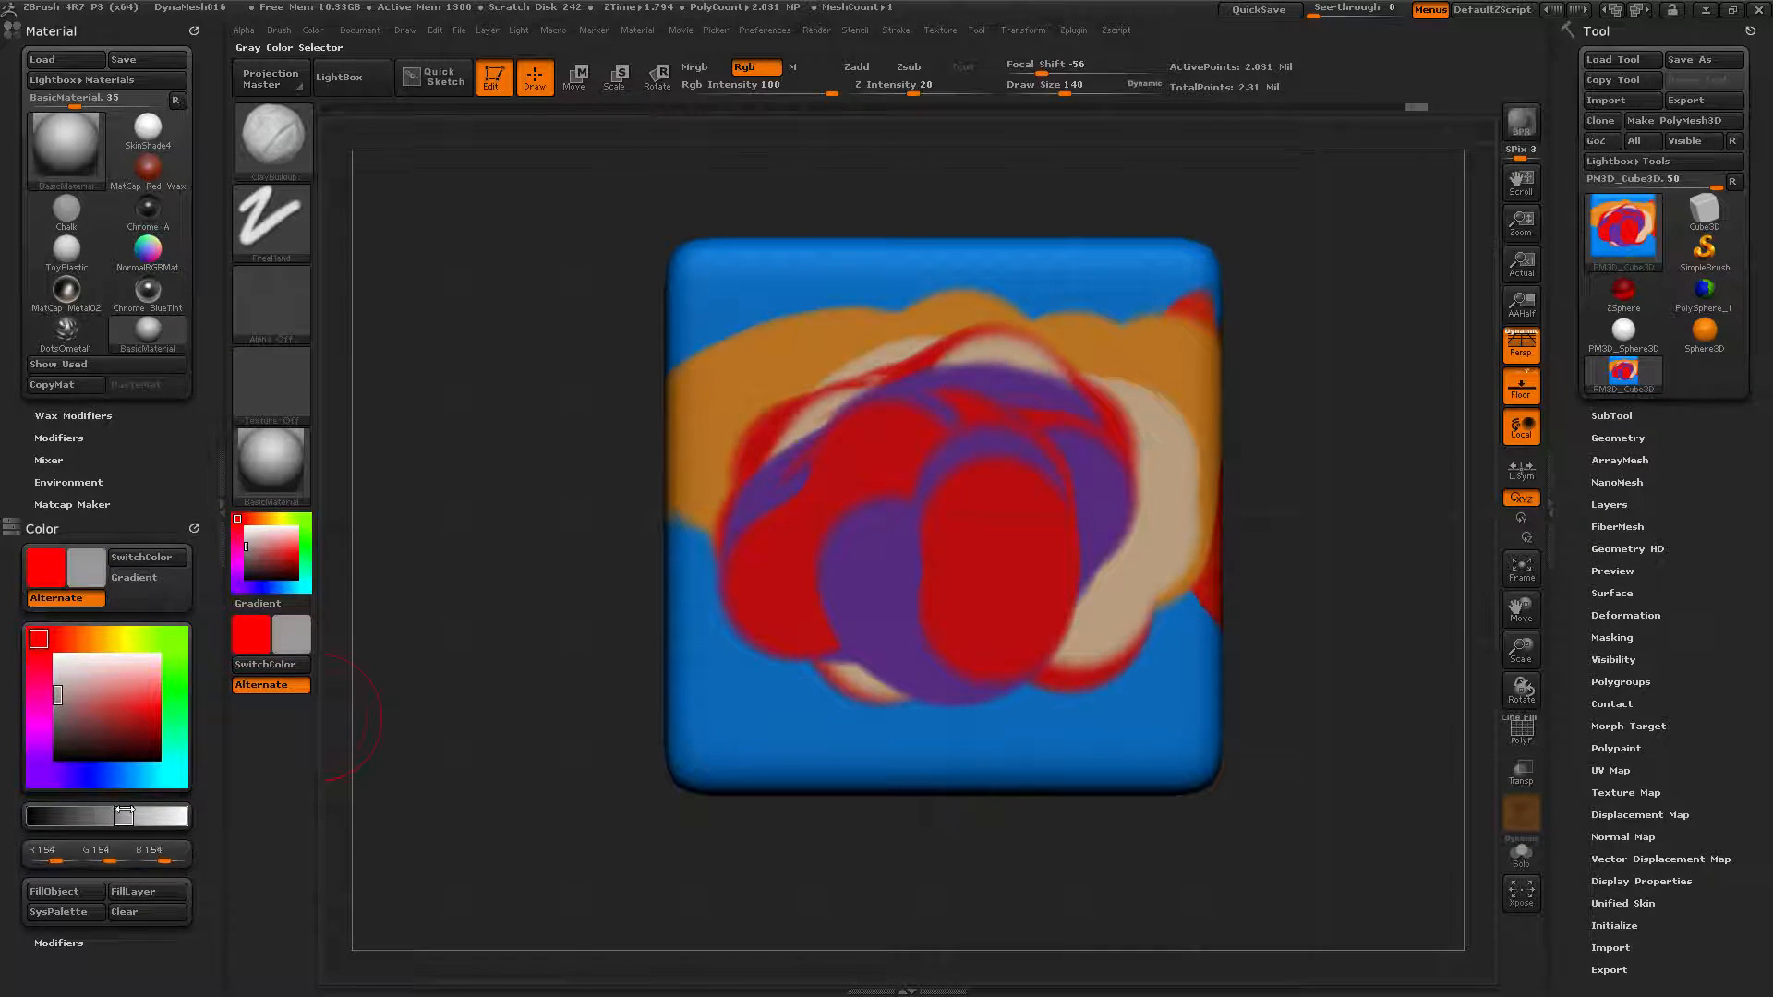
mouse_move(161, 812)
left_mouse_down()
mouse_move(63, 797)
mouse_move(162, 816)
mouse_move(65, 827)
mouse_move(185, 812)
left_mouse_up()
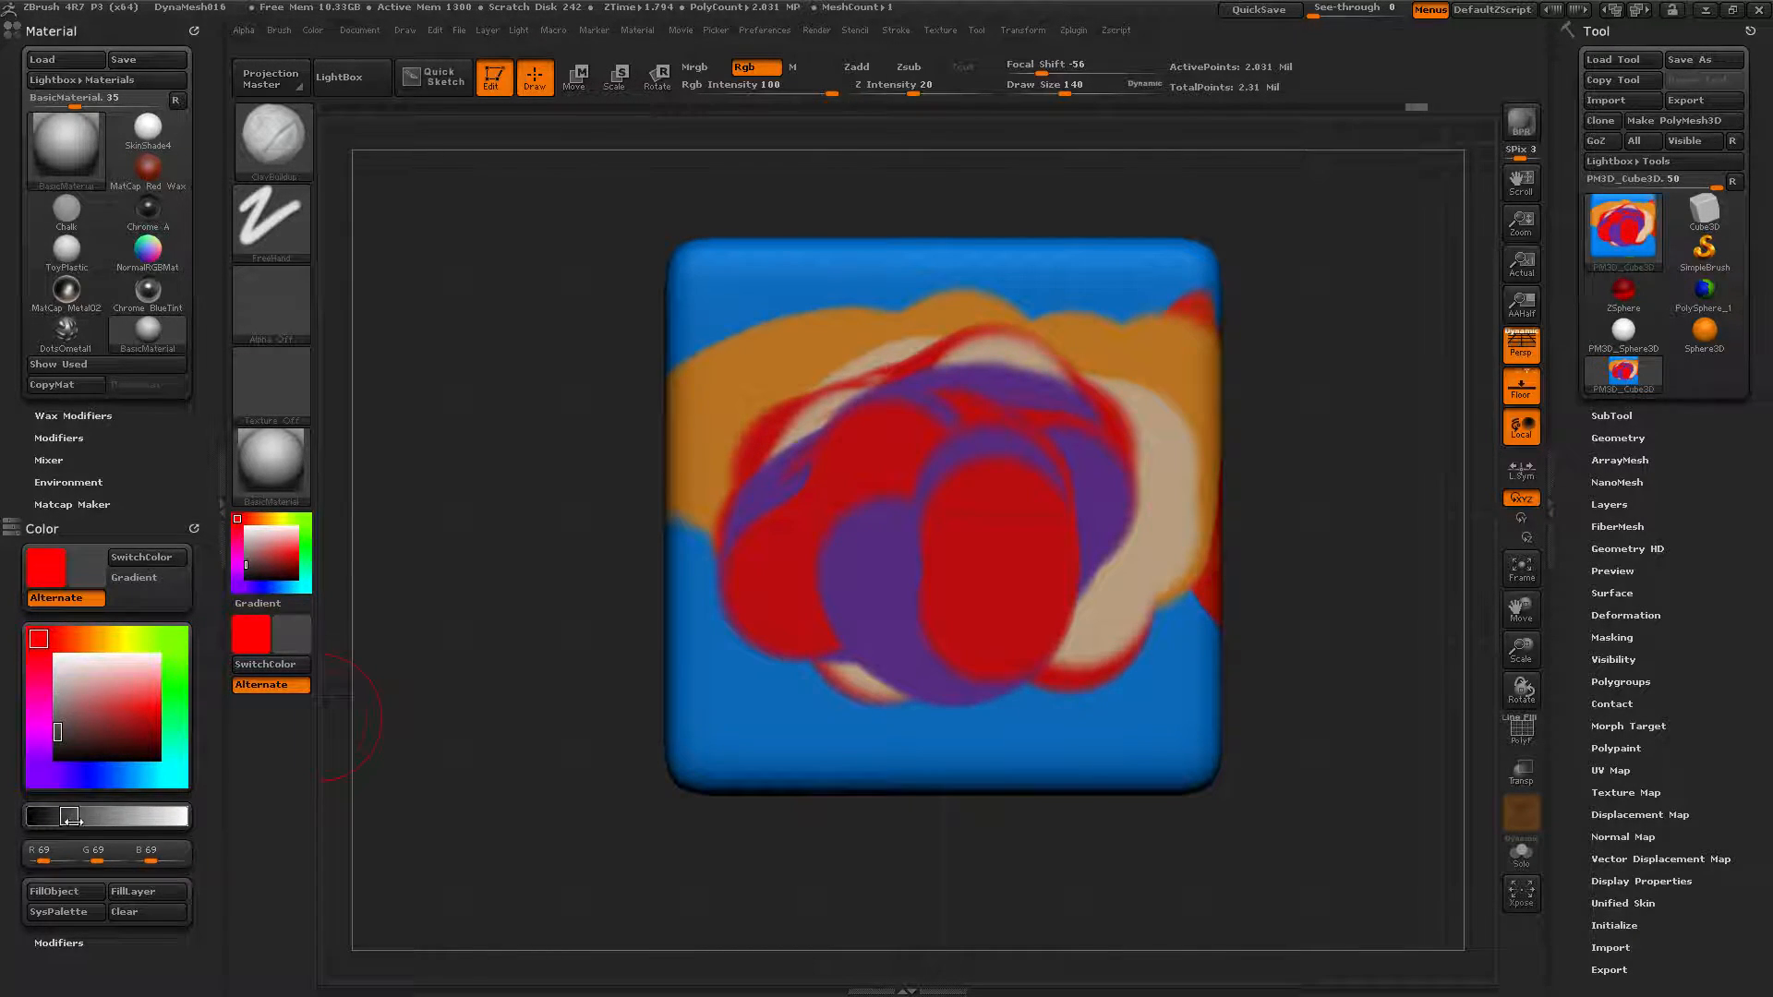
left_click_drag(108, 815, 110, 816)
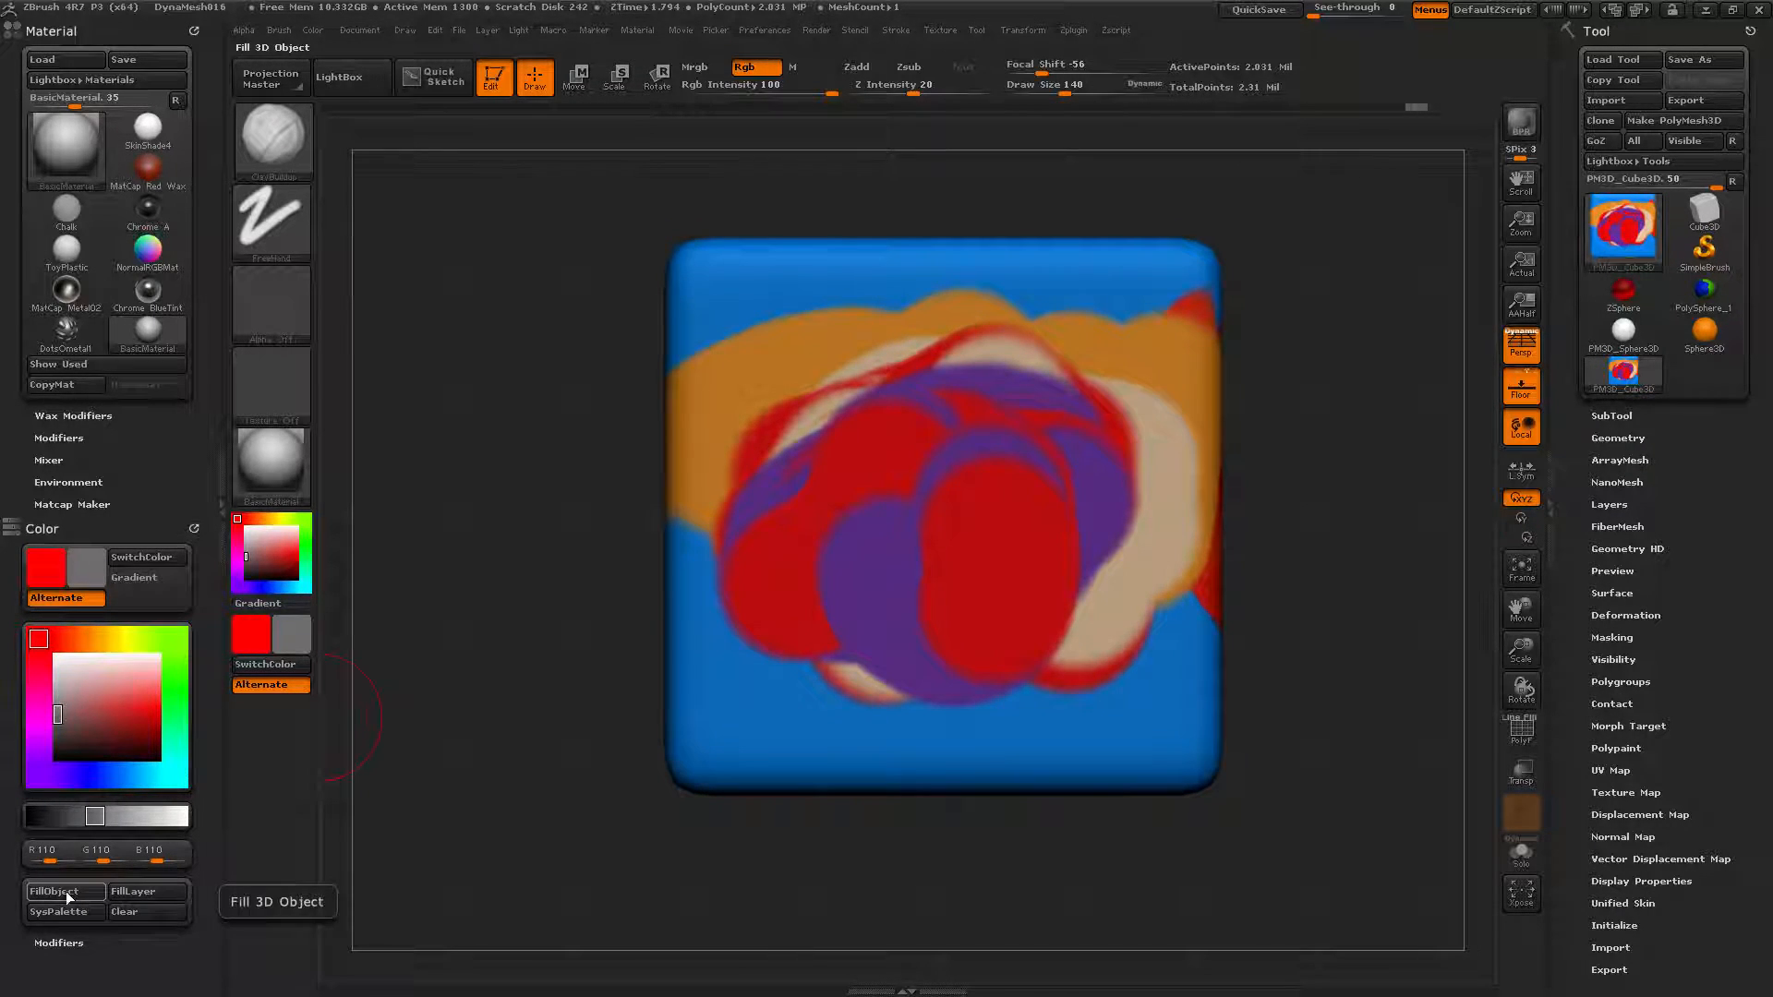
mouse_move(50, 862)
left_mouse_down()
mouse_move(33, 868)
mouse_move(136, 860)
mouse_move(74, 859)
left_mouse_up()
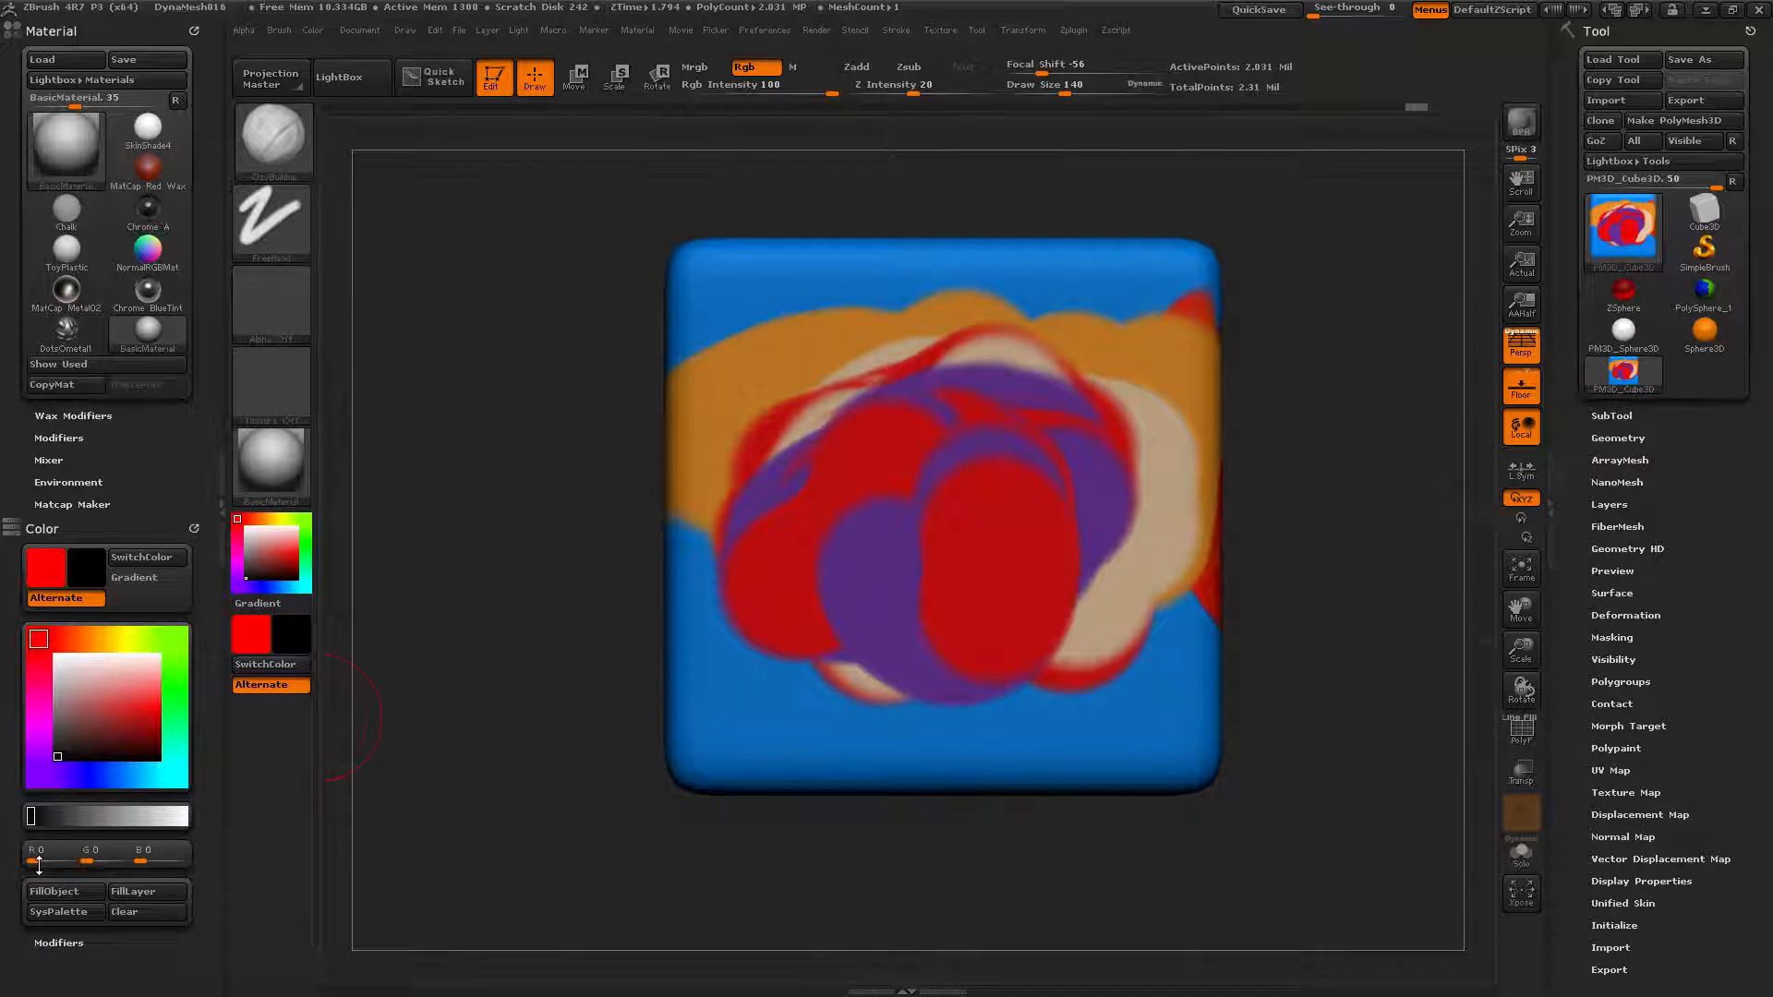
left_click_drag(37, 861, 73, 859)
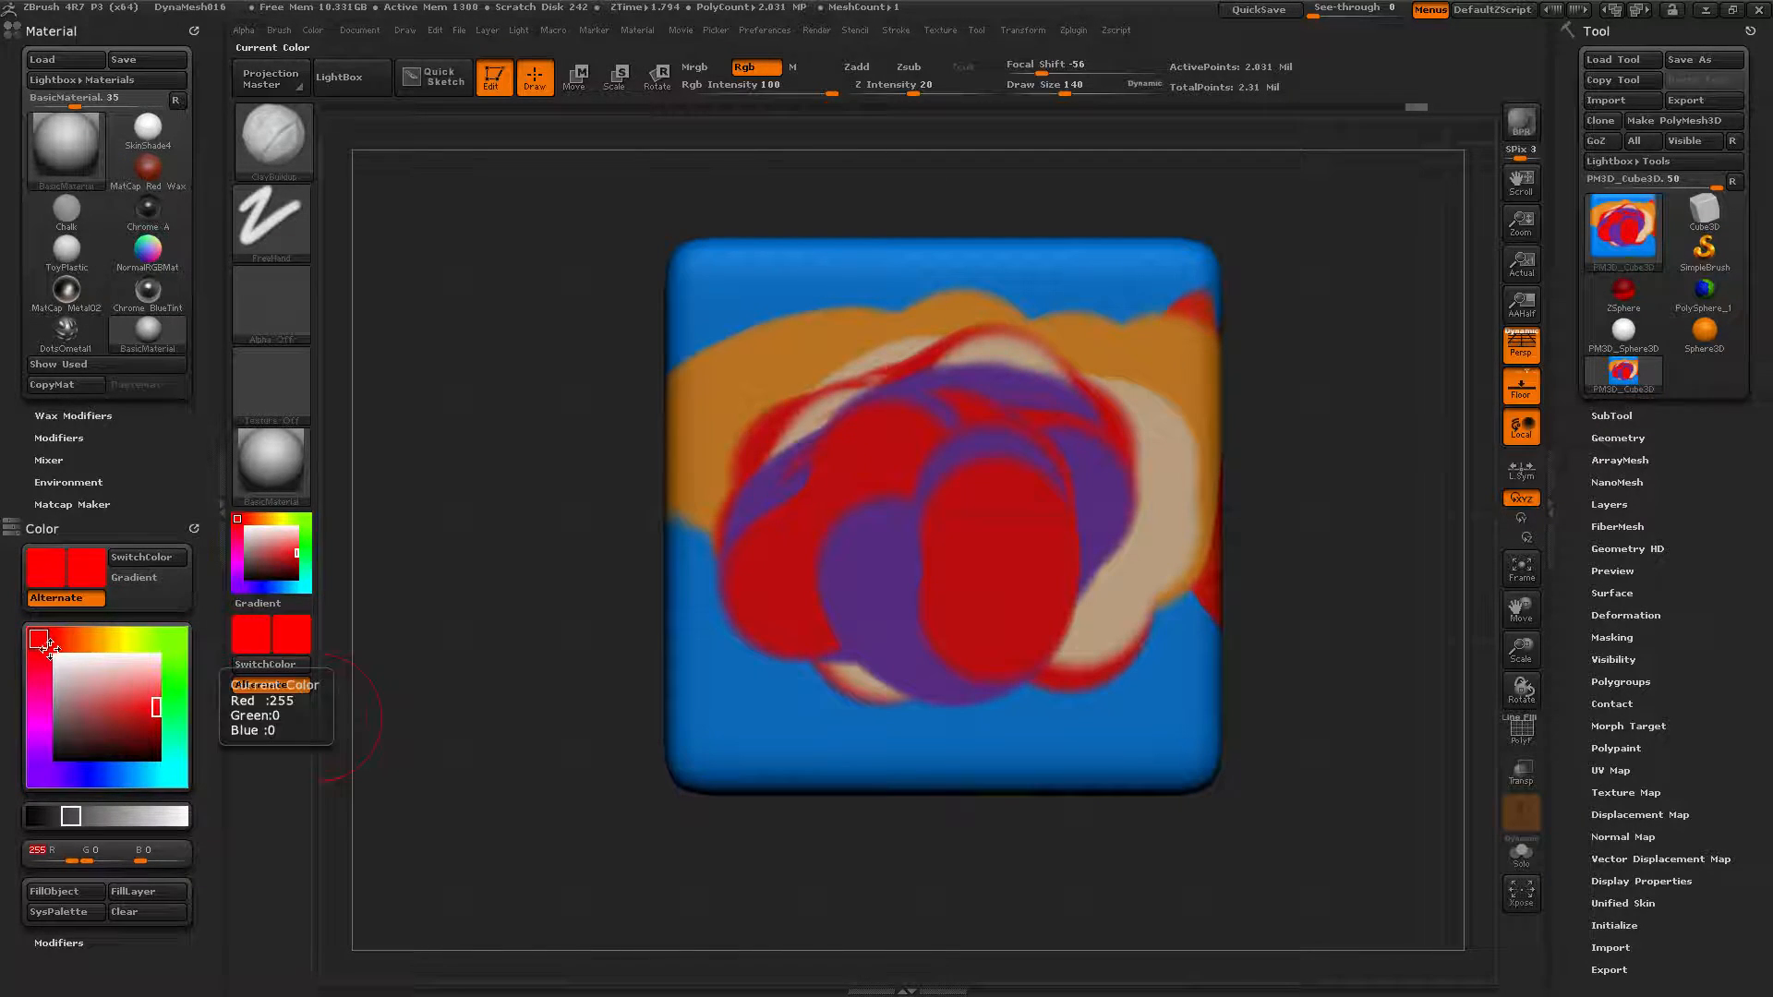
left_click_drag(84, 861, 125, 860)
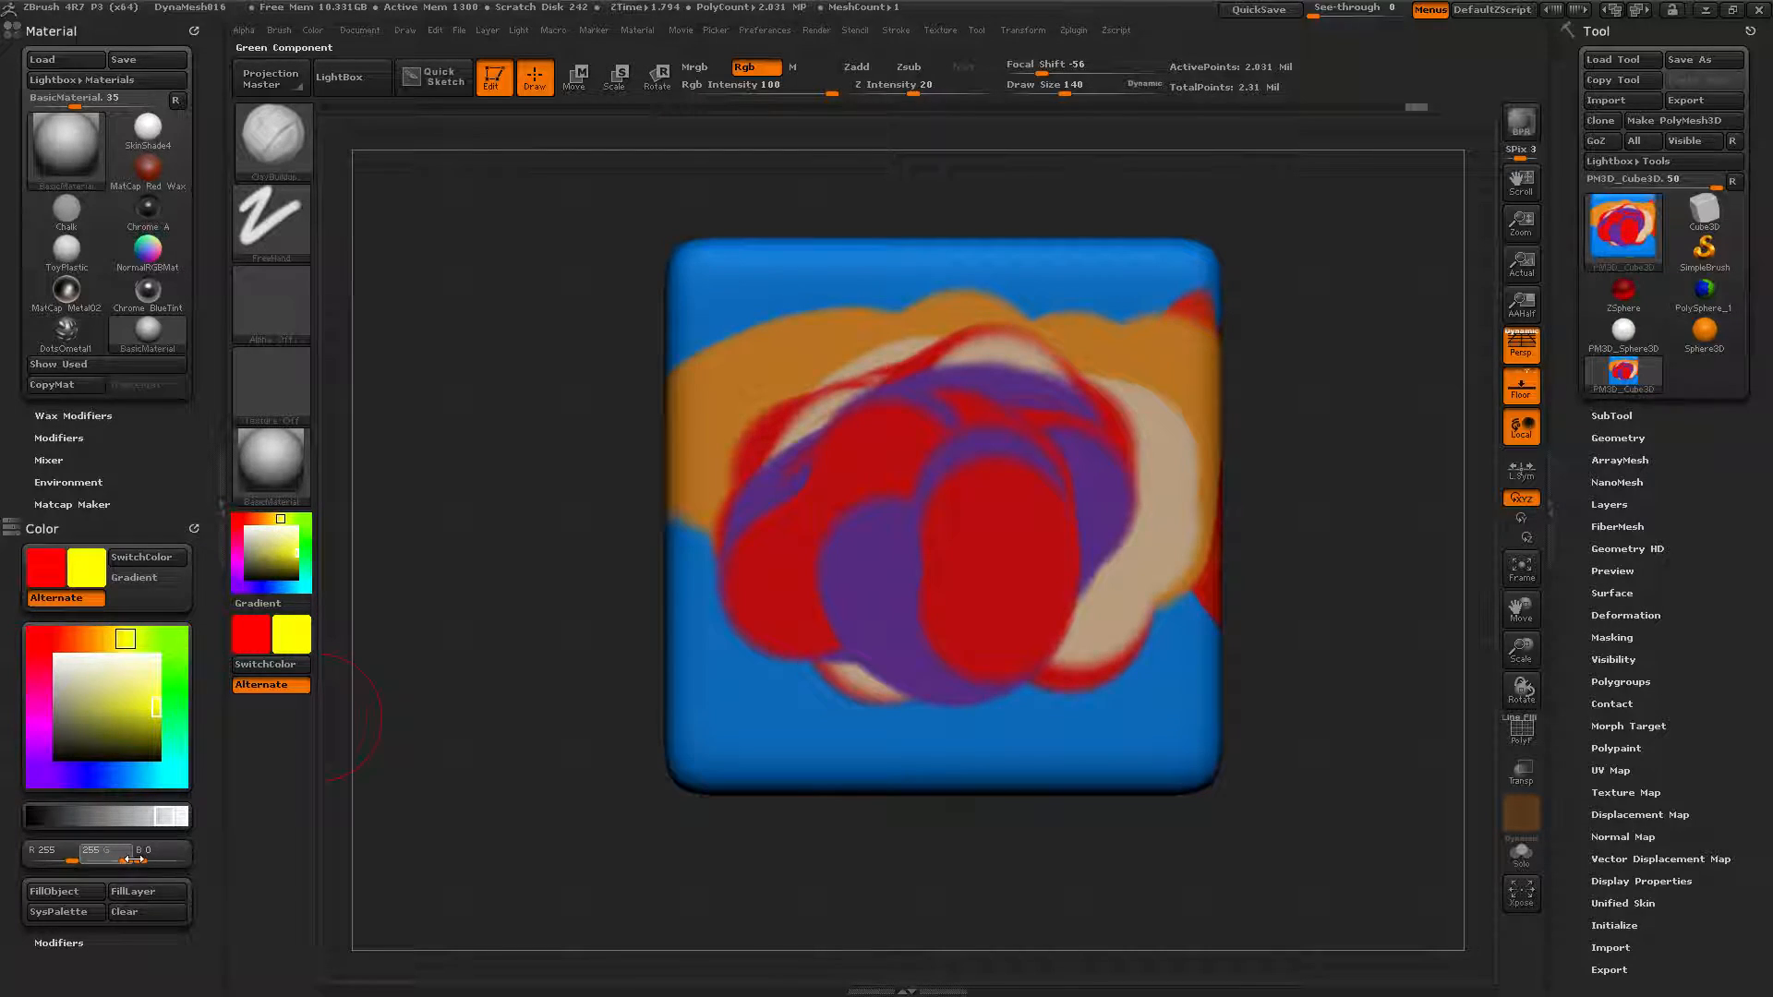
mouse_move(952, 480)
left_mouse_down()
mouse_move(951, 573)
mouse_move(869, 450)
mouse_move(843, 447)
mouse_move(1053, 499)
left_mouse_up()
Raise B to 255 for white and brush it over the yellow blob and the left face.
left_click_drag(153, 862, 183, 858)
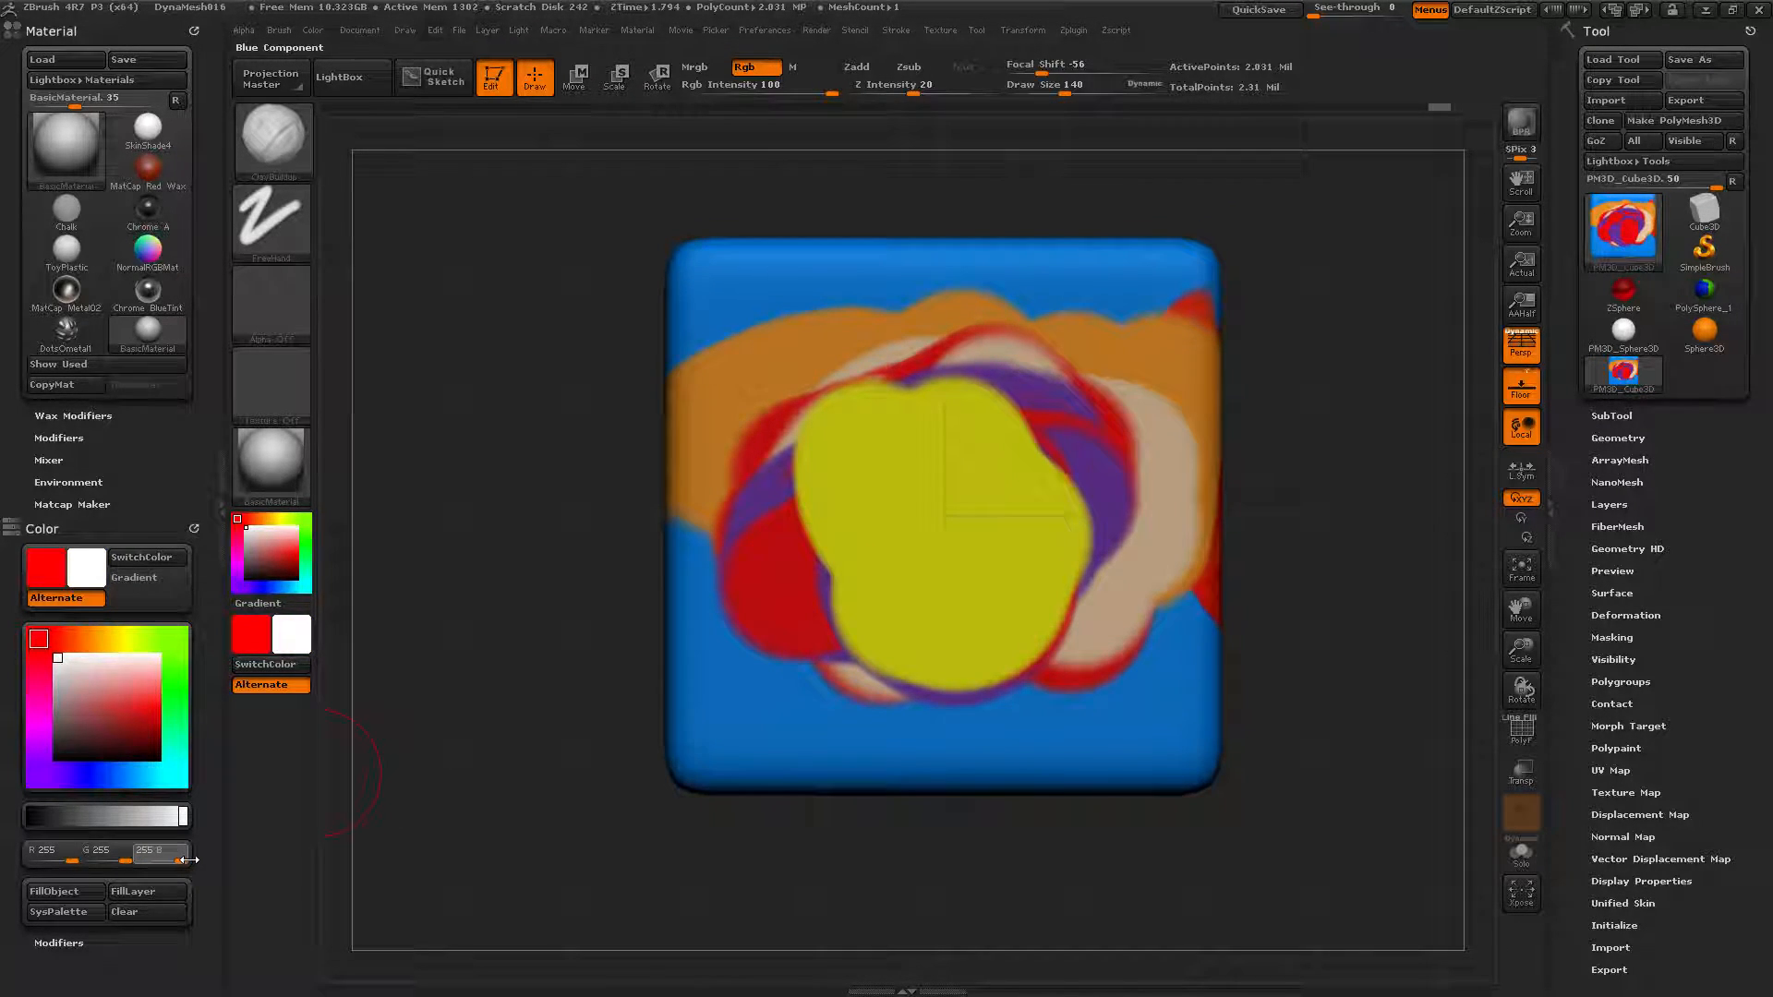
mouse_move(887, 480)
left_mouse_down()
mouse_move(915, 370)
mouse_move(831, 536)
mouse_move(914, 655)
mouse_move(977, 509)
mouse_move(873, 475)
mouse_move(1051, 434)
mouse_move(1013, 388)
mouse_move(852, 488)
left_mouse_up()
mouse_move(494, 457)
left_mouse_down()
mouse_move(604, 406)
mouse_move(611, 426)
mouse_move(543, 337)
mouse_move(591, 268)
left_mouse_up()
left_click_drag(1255, 800, 1210, 744)
left_click_drag(1062, 259, 762, 286)
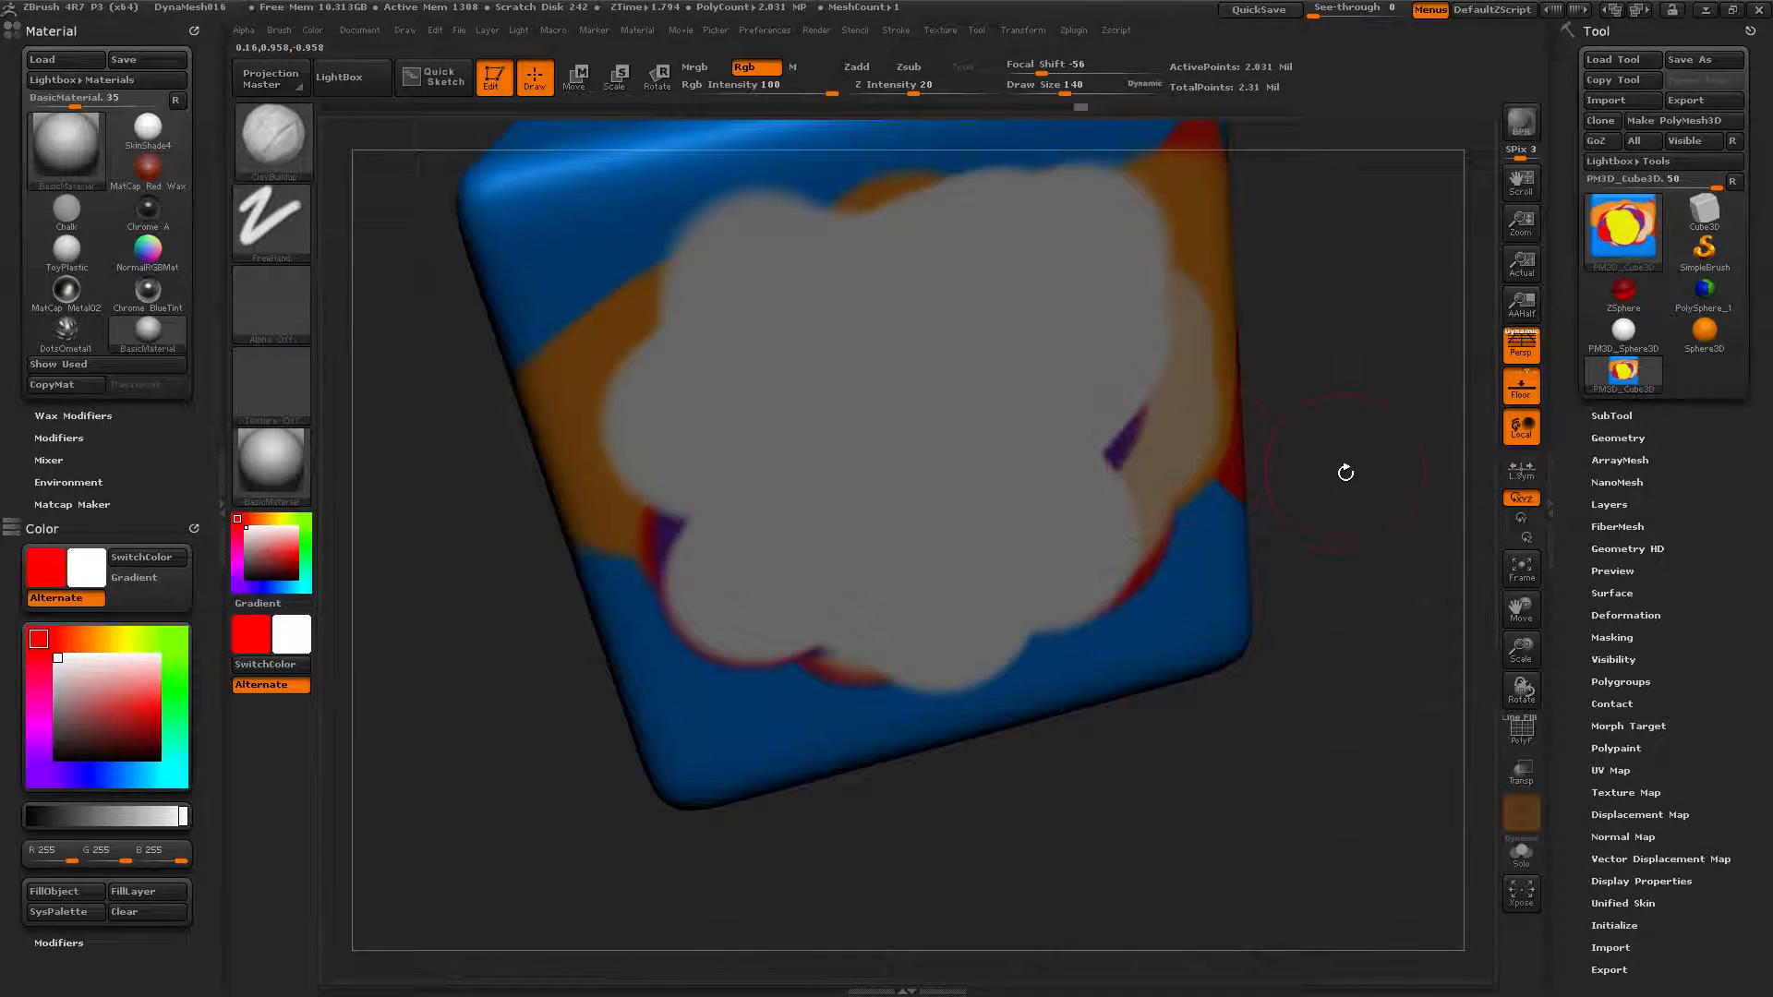
Apply the Flat Color material to the cube and reframe the view on its top face.
left_click_drag(1327, 481, 1308, 739)
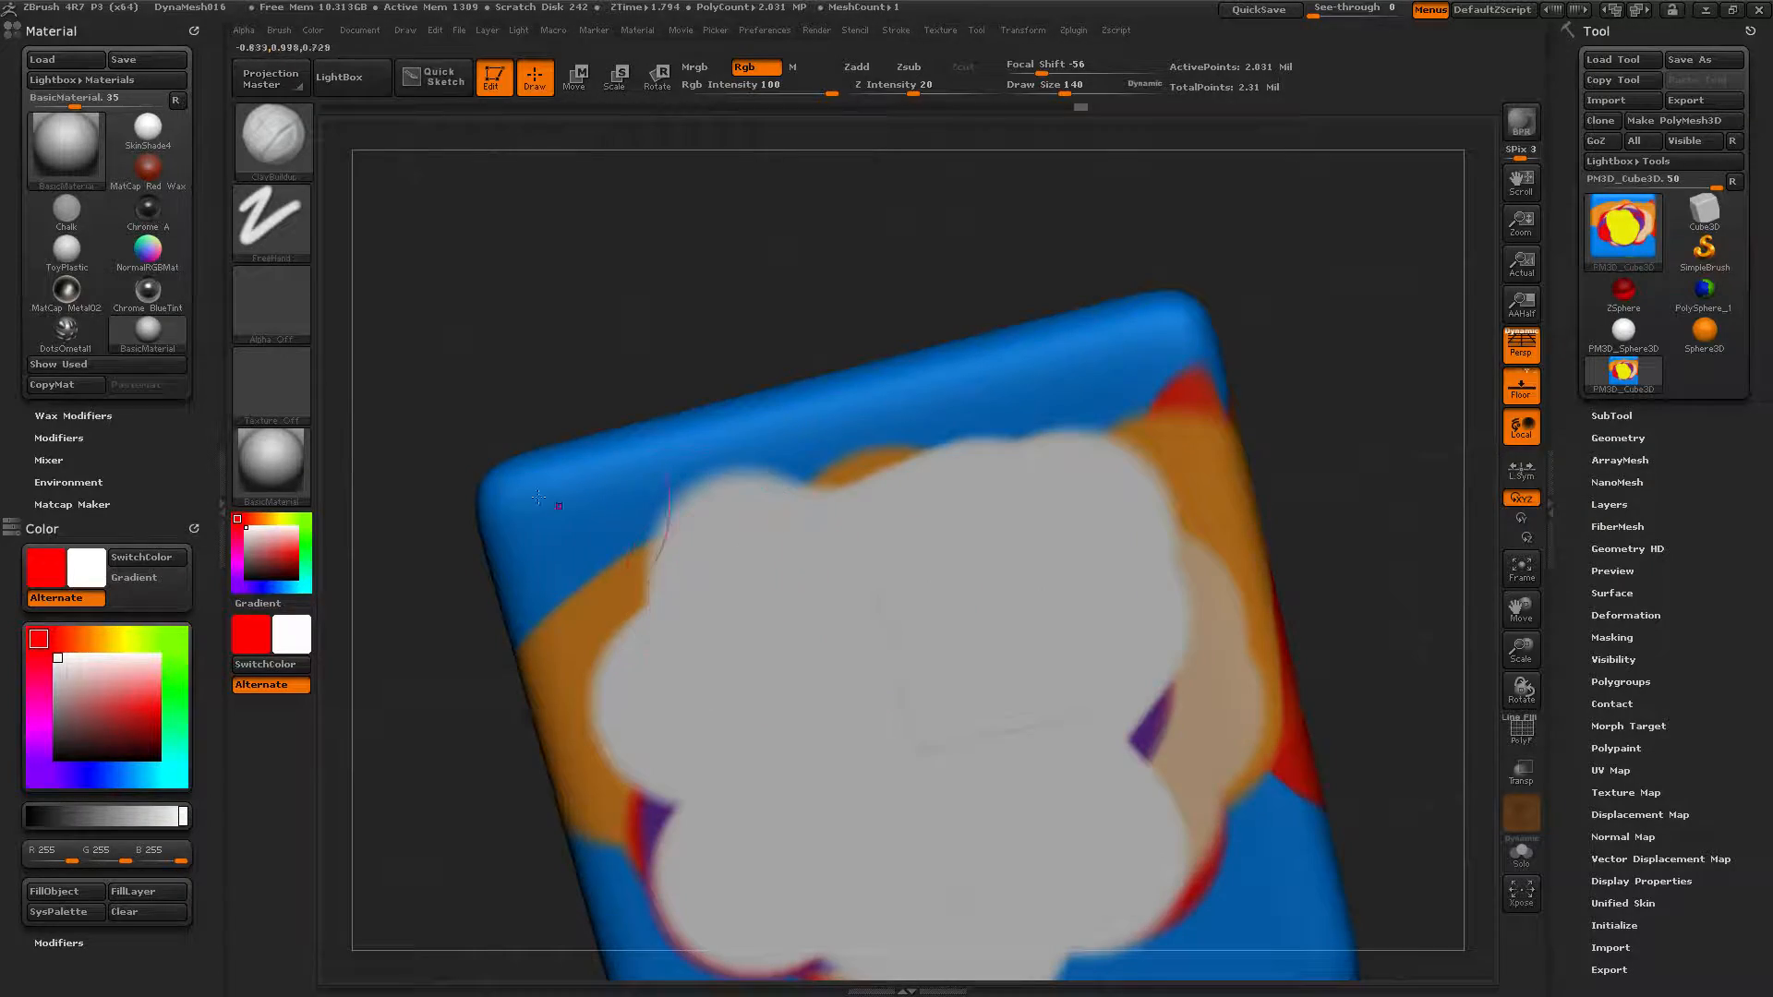
left_click(247, 466)
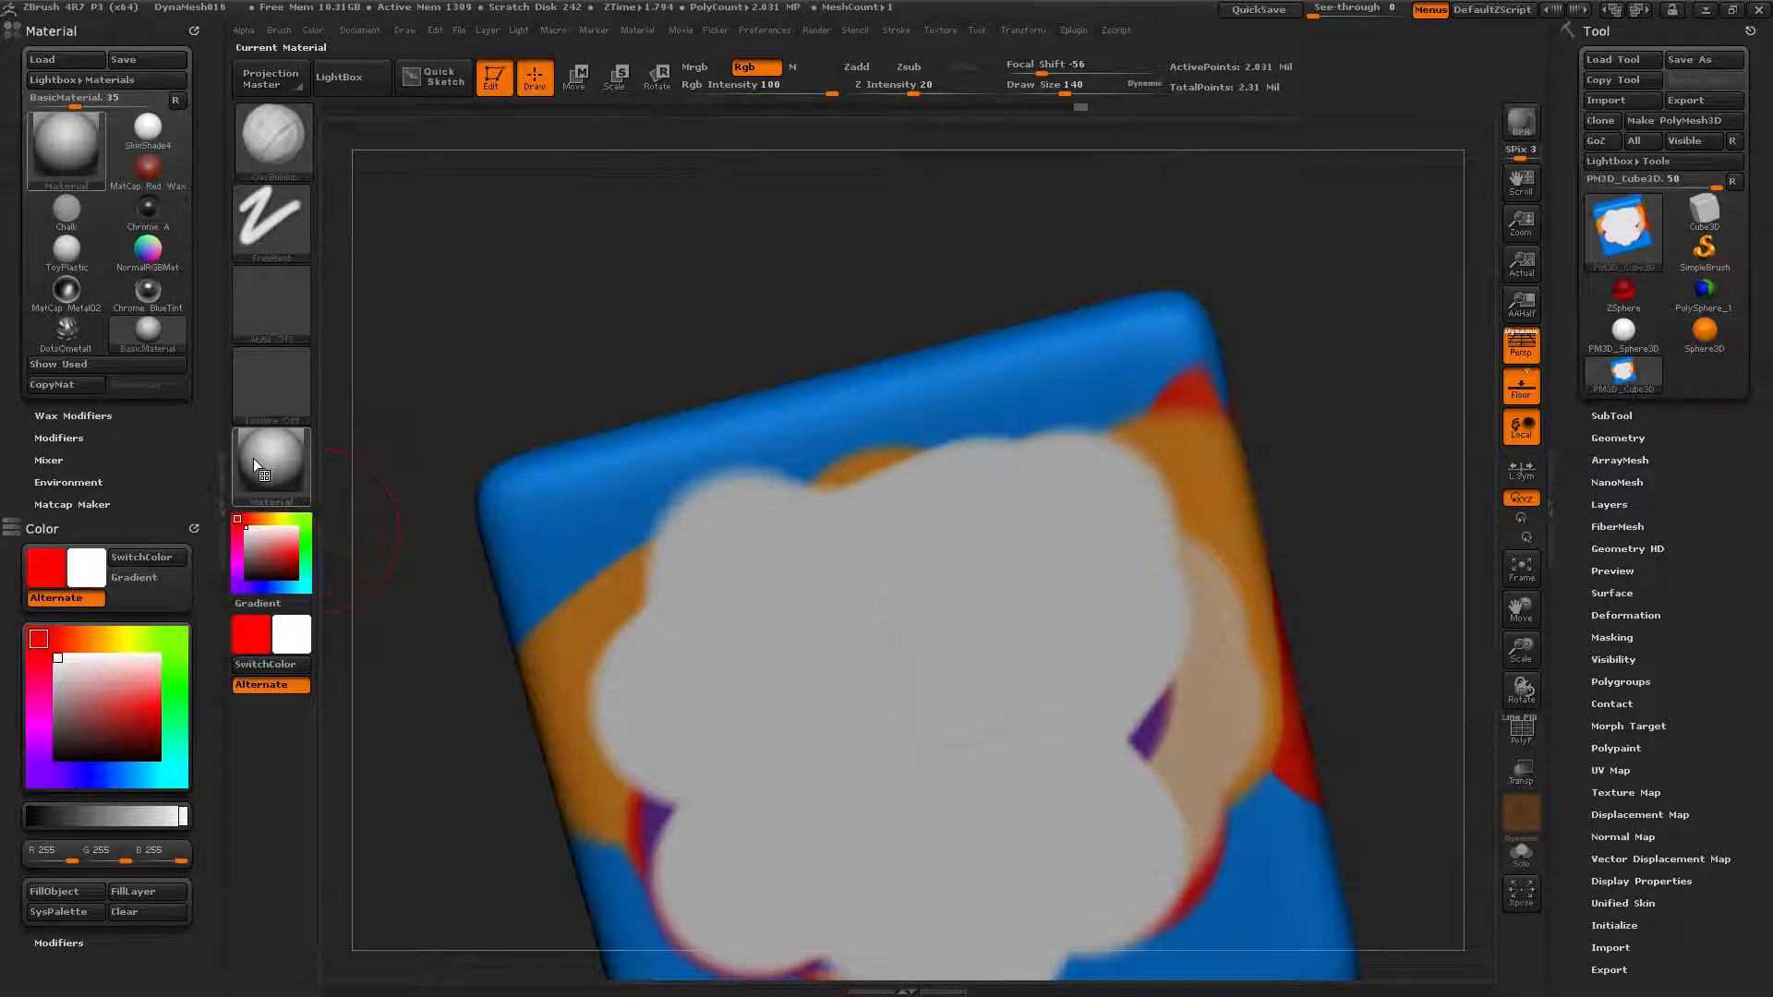
left_click(277, 460)
left_click(376, 783)
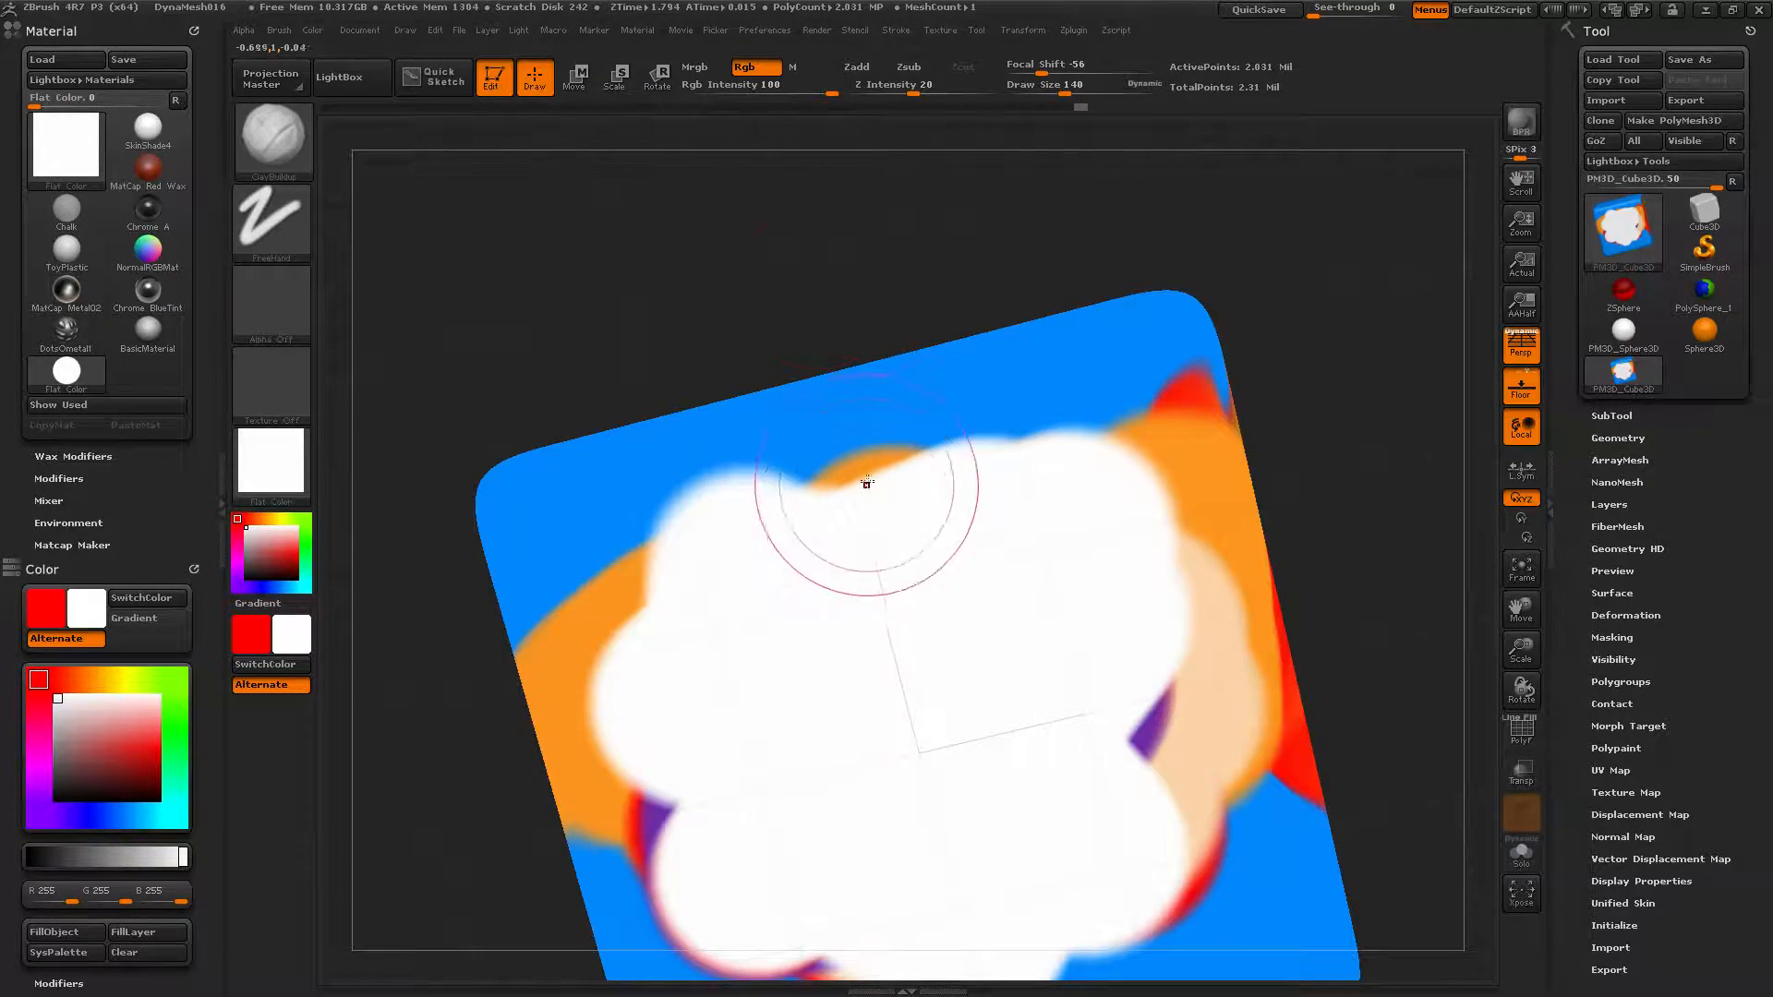
left_click_drag(795, 253, 822, 369)
left_click_drag(1322, 403, 1261, 217, "alt")
Paint white, then a large black blob across the top face, and switch to Mrgb painting.
mouse_move(910, 426)
left_mouse_down()
mouse_move(806, 451)
mouse_move(863, 473)
left_mouse_up()
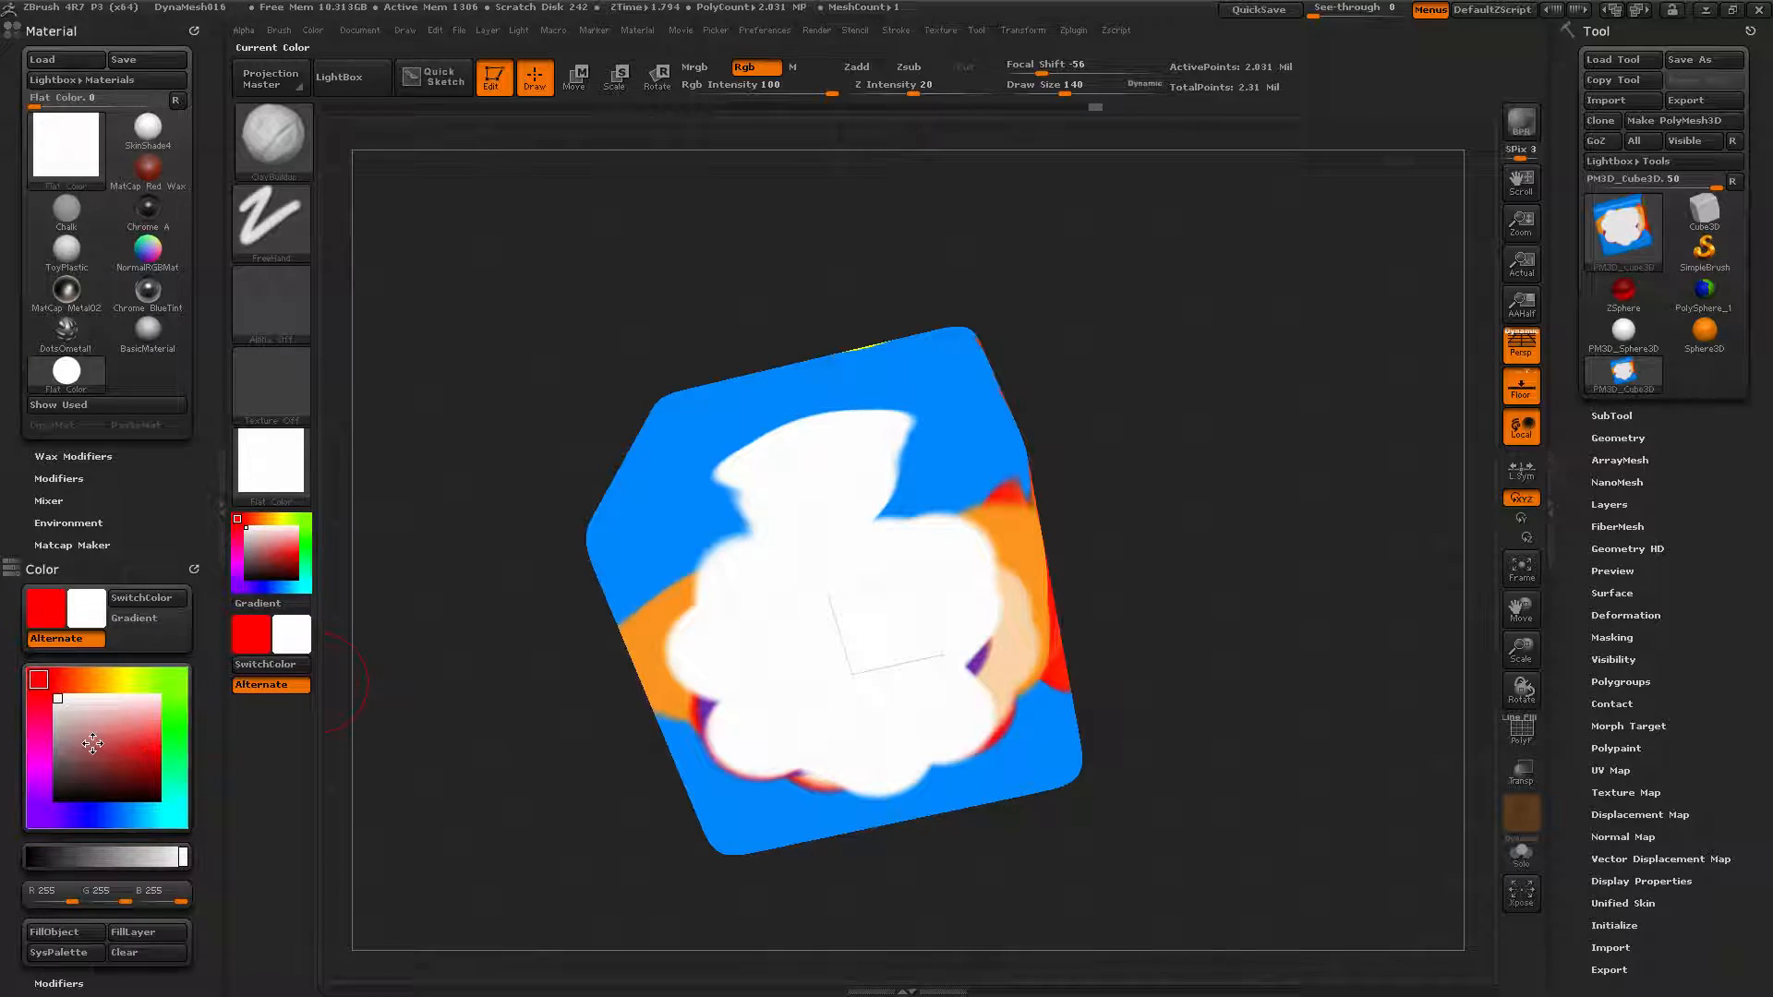
left_click_drag(92, 744, 21, 829)
mouse_move(942, 485)
left_mouse_down()
mouse_move(872, 592)
mouse_move(997, 467)
mouse_move(799, 545)
mouse_move(965, 582)
mouse_move(846, 607)
mouse_move(637, 535)
left_mouse_up()
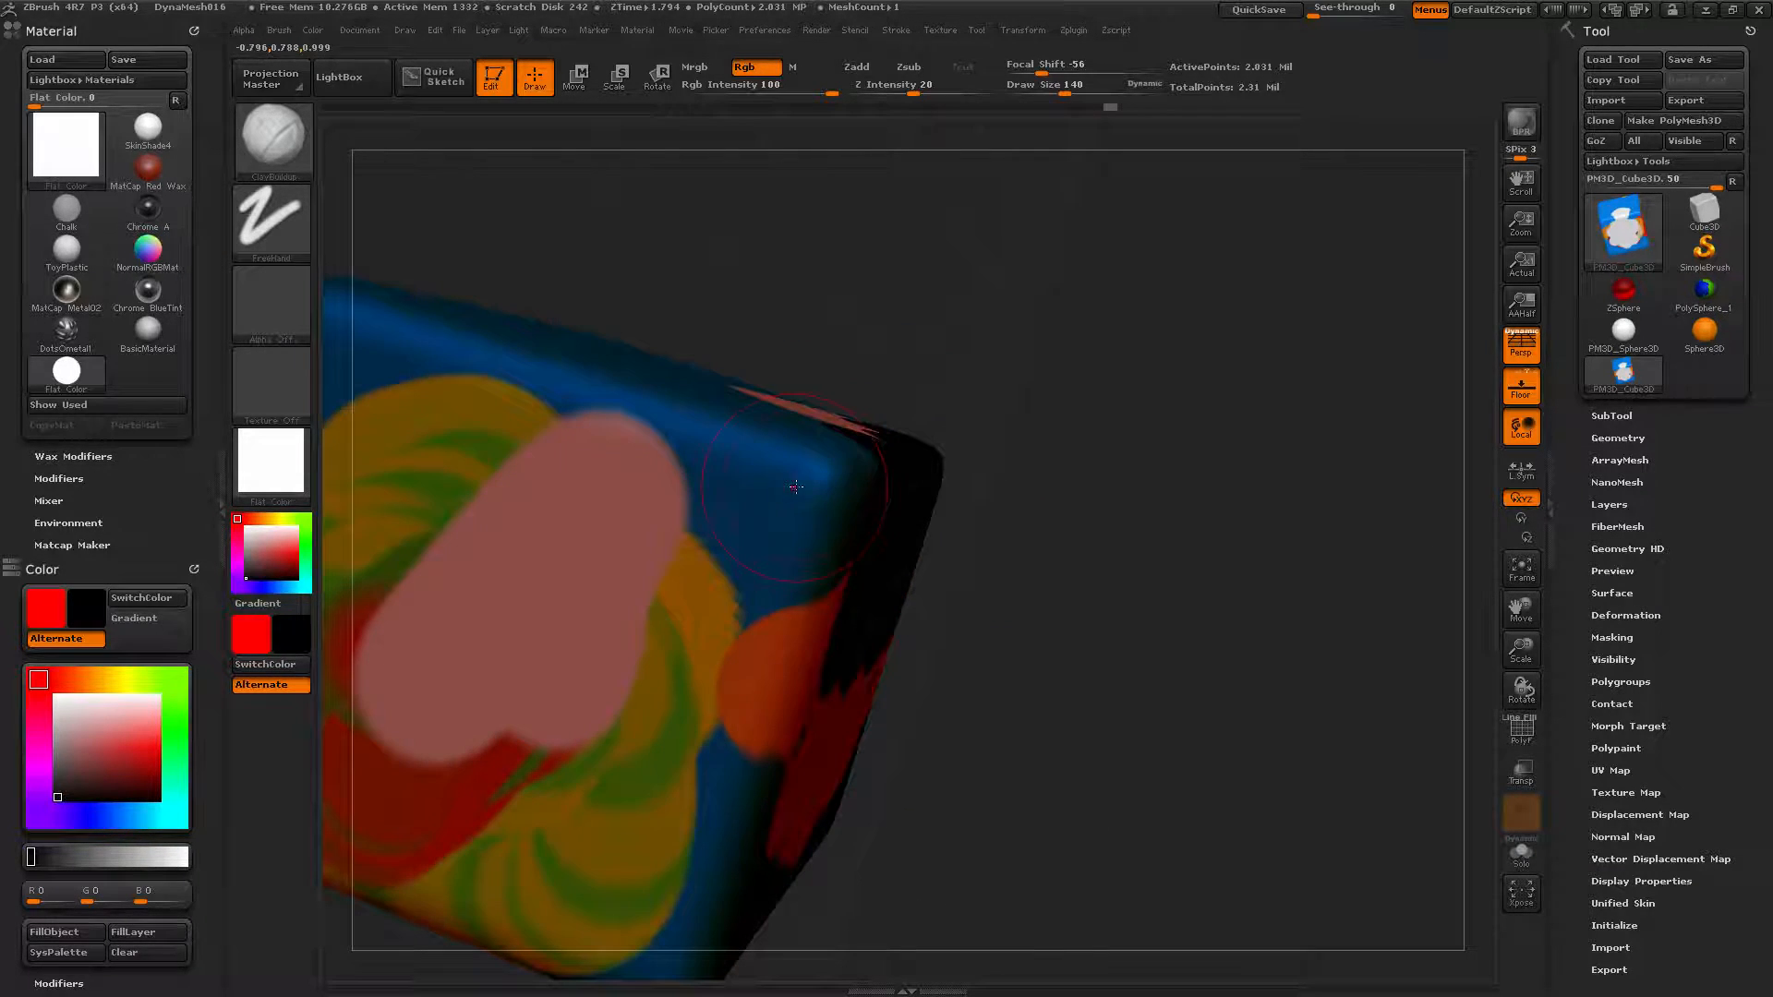
mouse_move(797, 487)
left_mouse_down()
mouse_move(725, 596)
mouse_move(794, 429)
mouse_move(637, 471)
left_mouse_up()
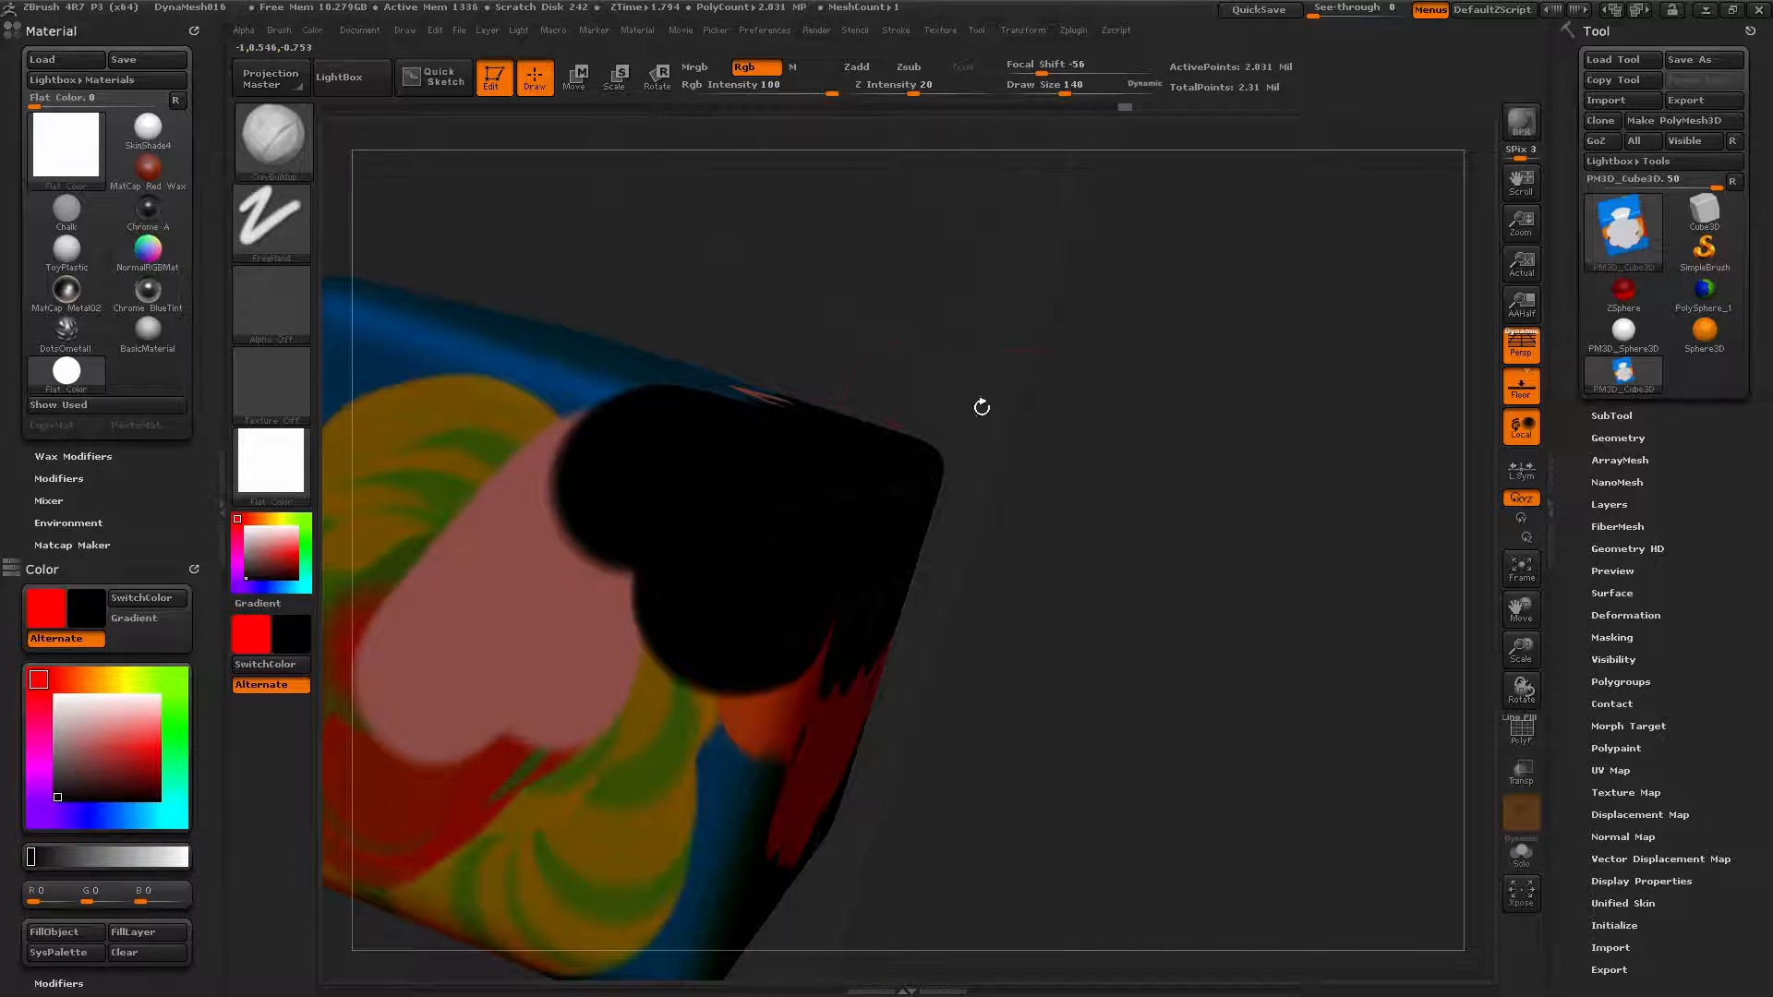
left_click_drag(1014, 648, 1230, 579)
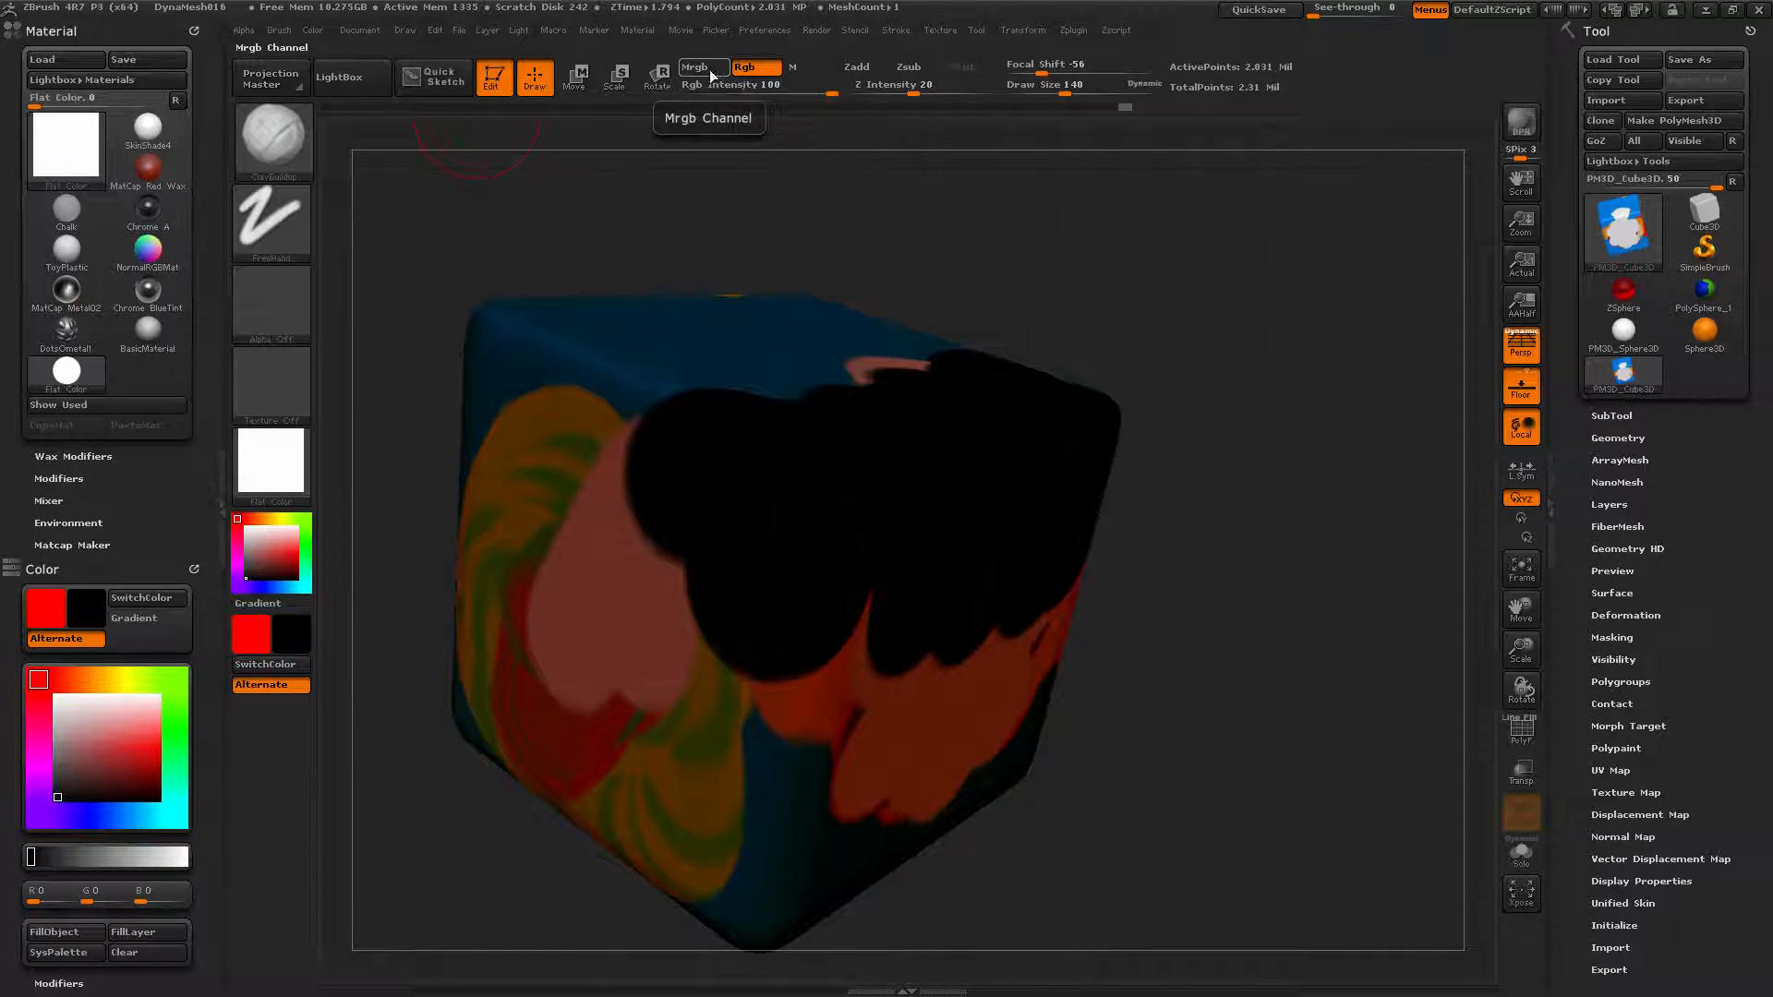
left_click_drag(625, 249, 490, 573)
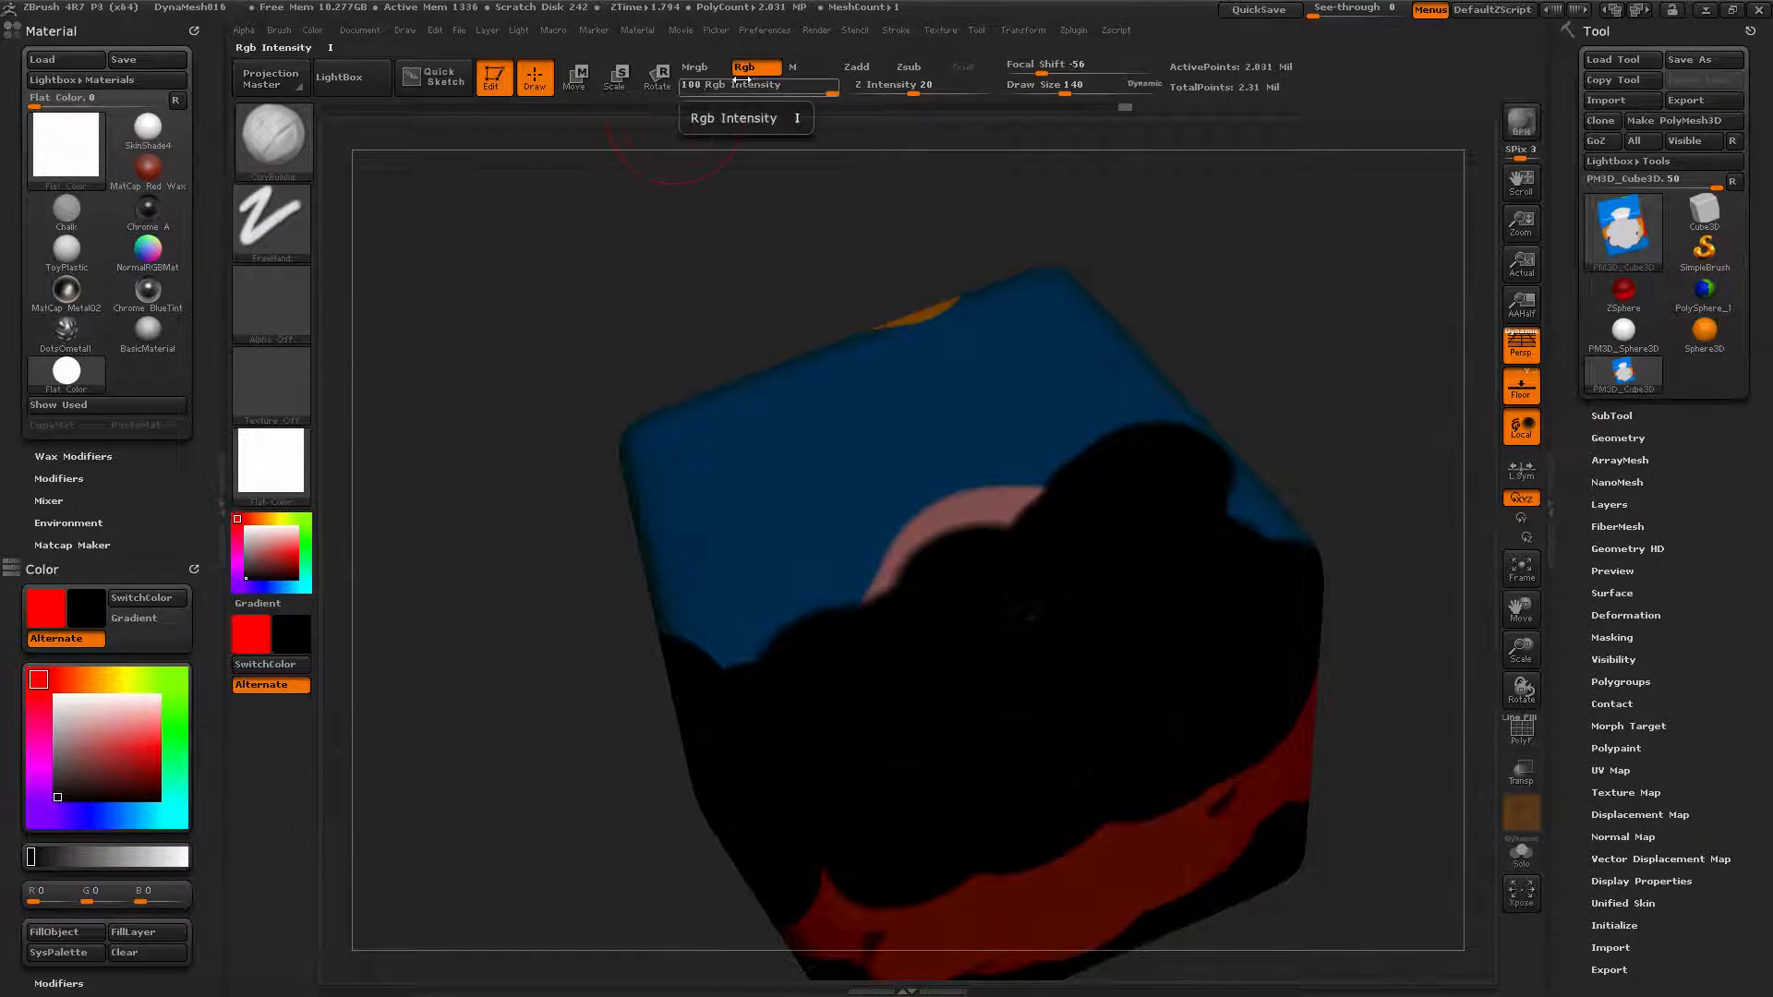
left_click(700, 70)
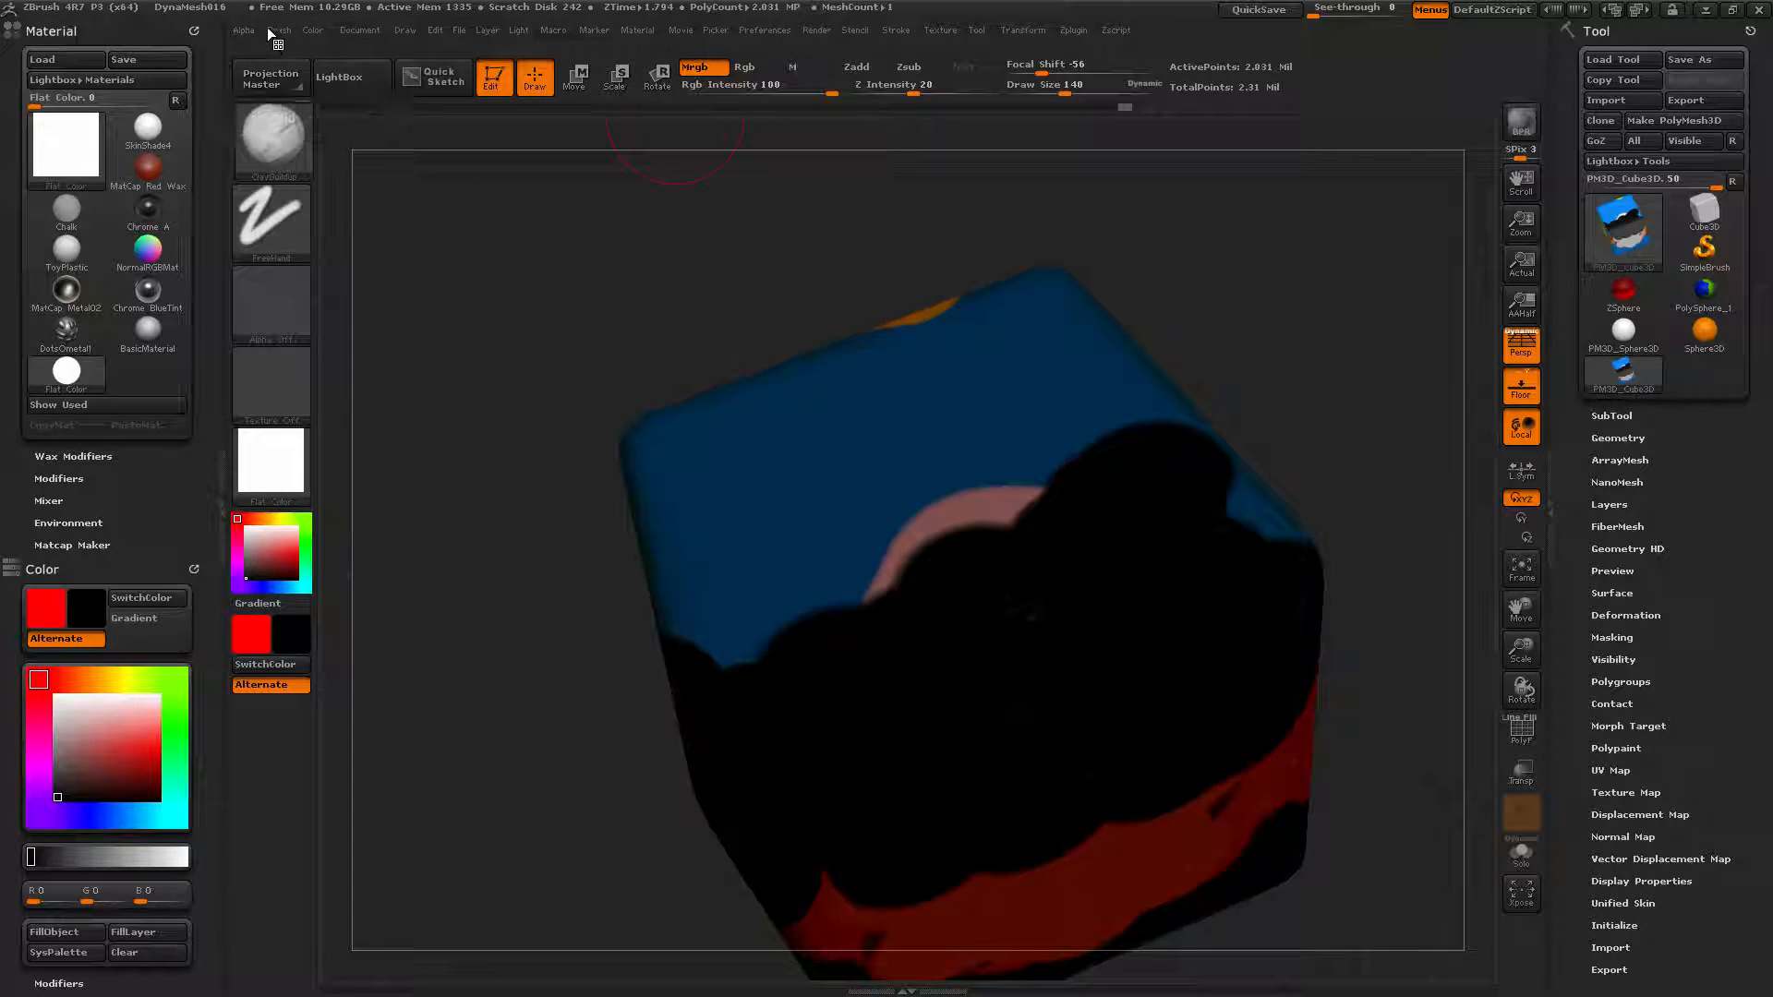
Fill the whole cube with black, then pick red and fill it solid red.
left_click(314, 31)
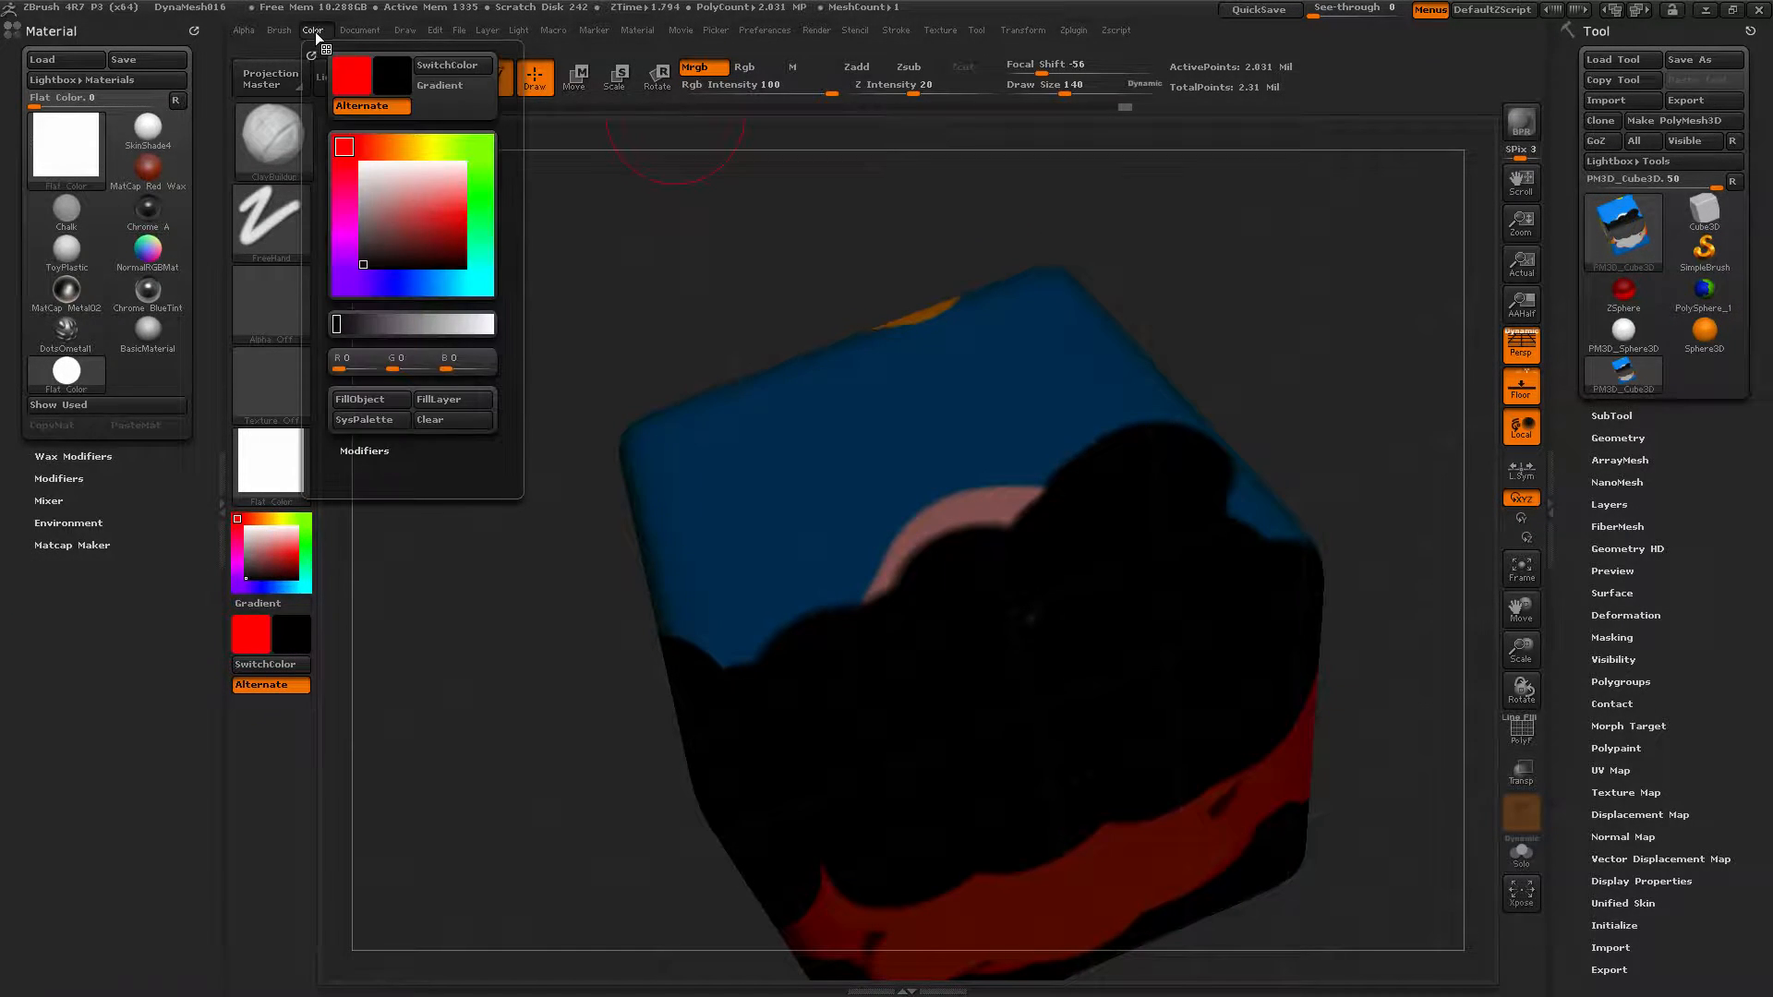
left_click(360, 401)
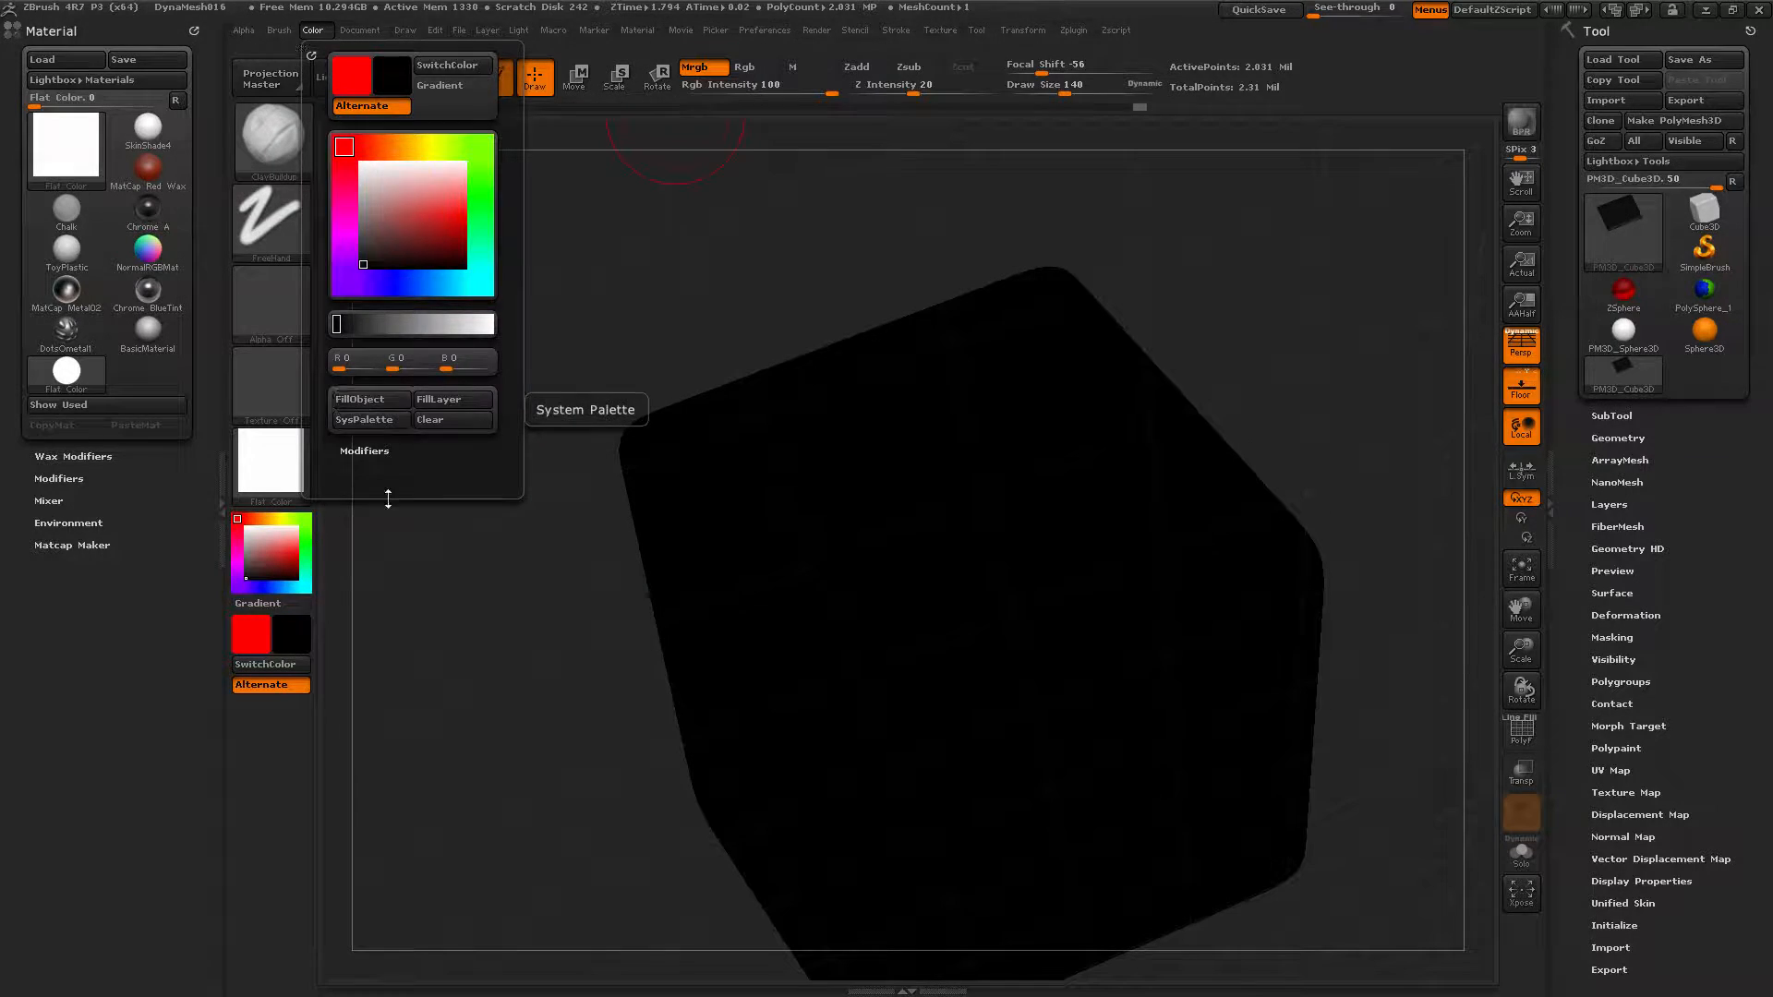
left_click_drag(272, 556, 295, 548)
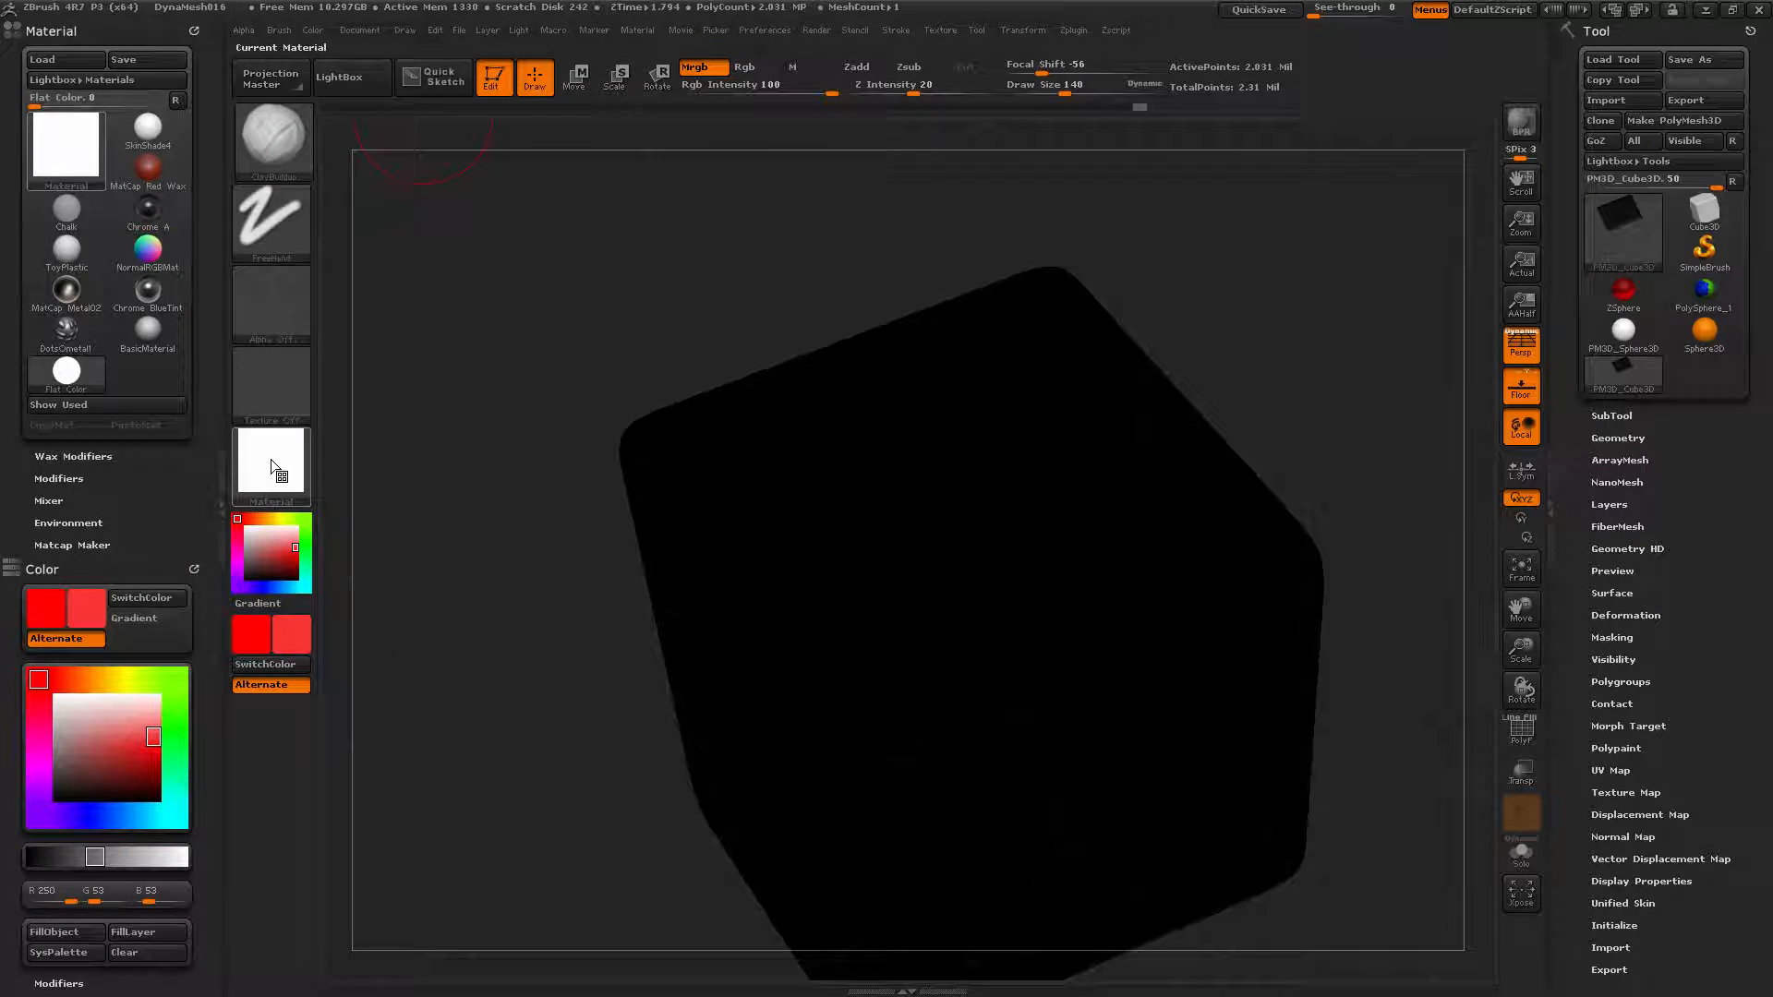
left_click(315, 31)
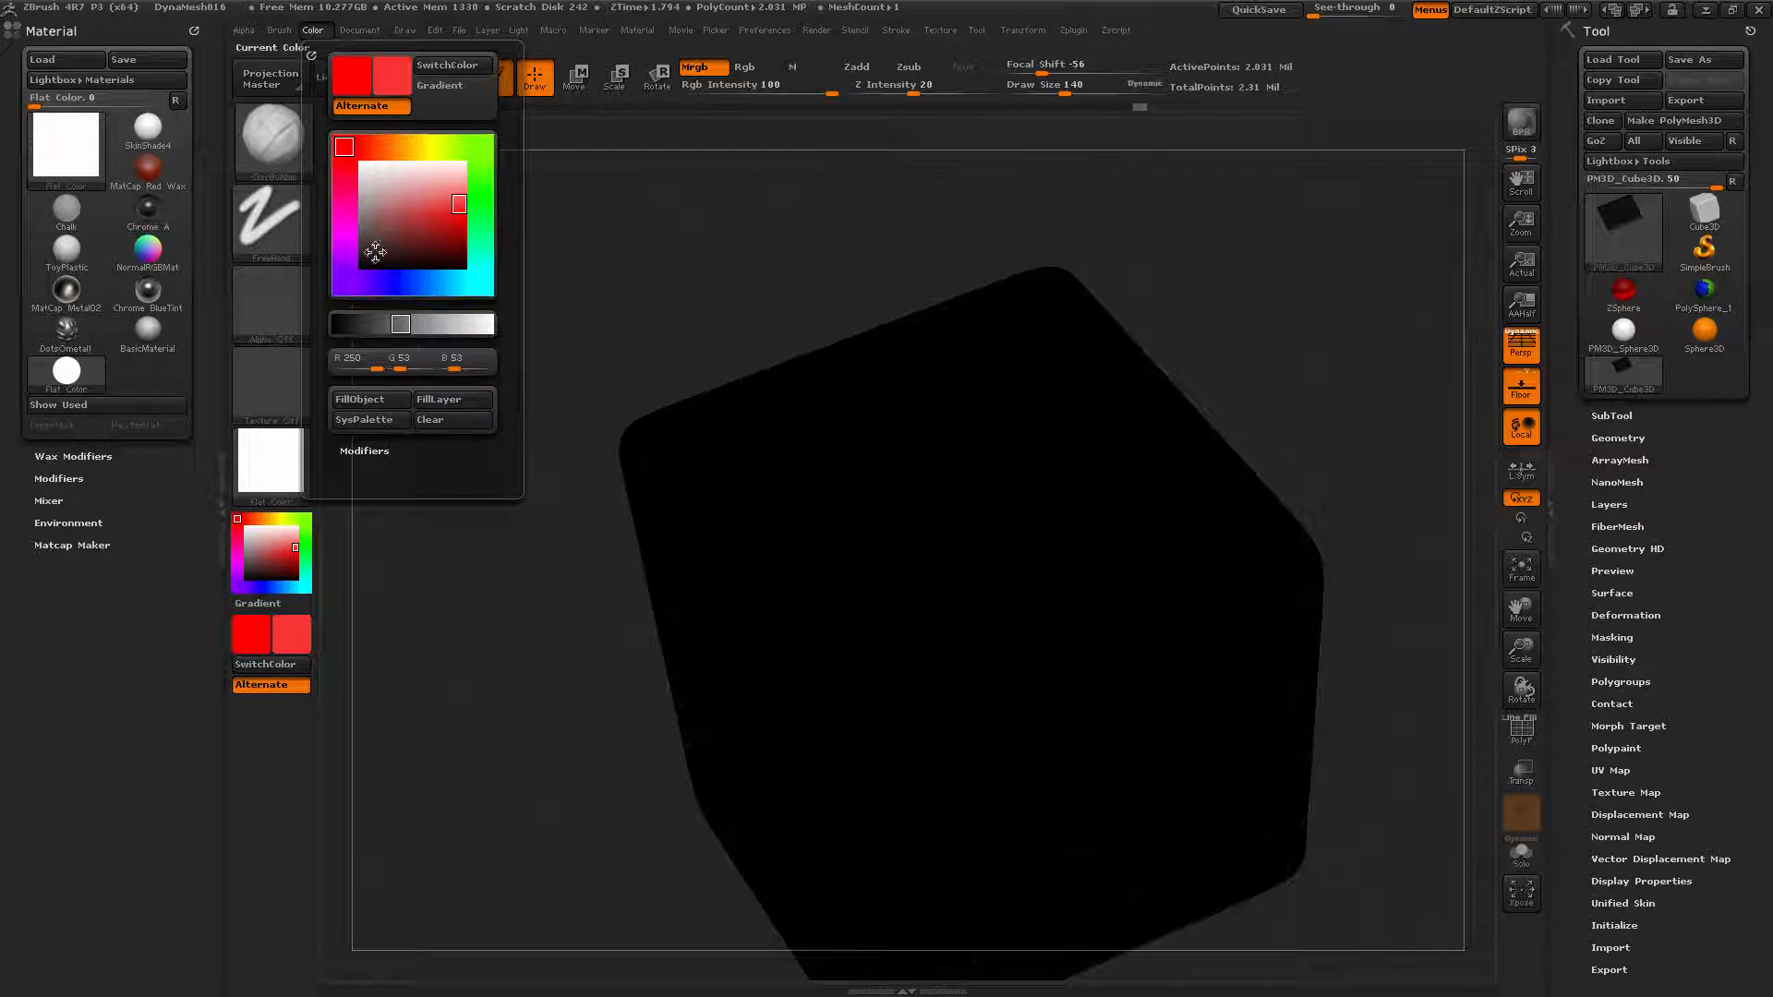
left_click(361, 399)
left_click_drag(588, 535, 475, 588)
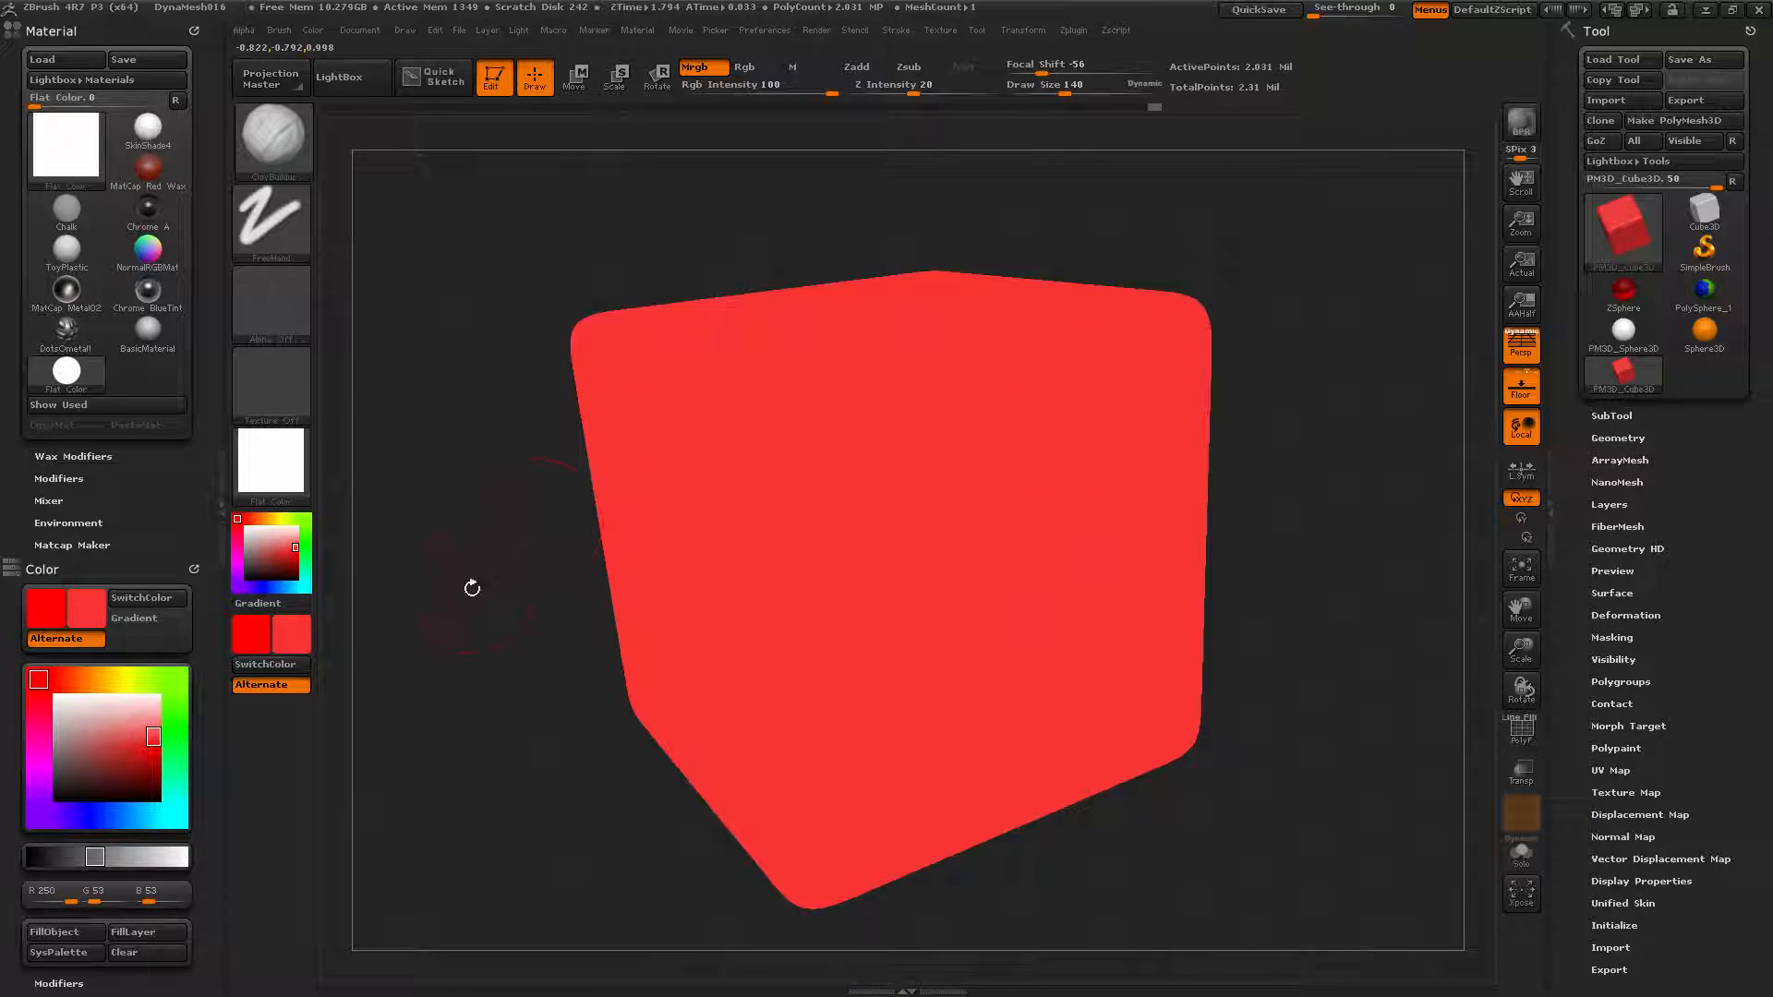
Browse the material library and switch painting to the Material channel only.
left_click(268, 462)
left_click(282, 475)
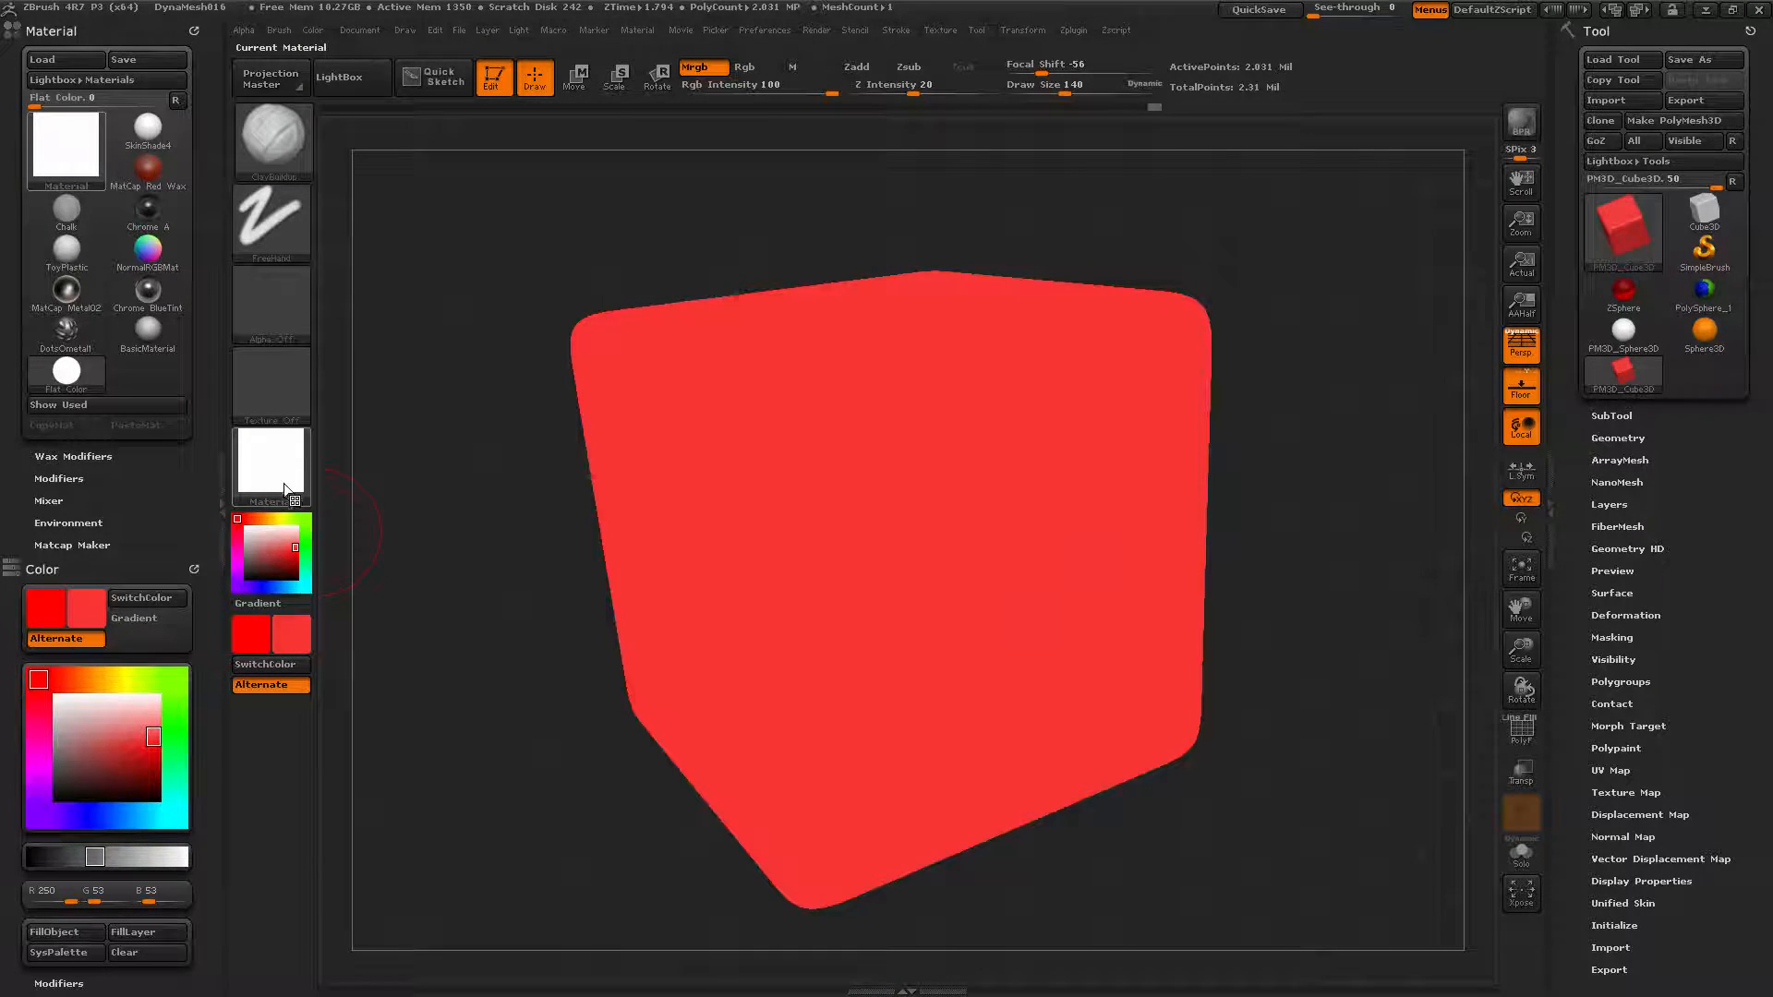
left_click(284, 481)
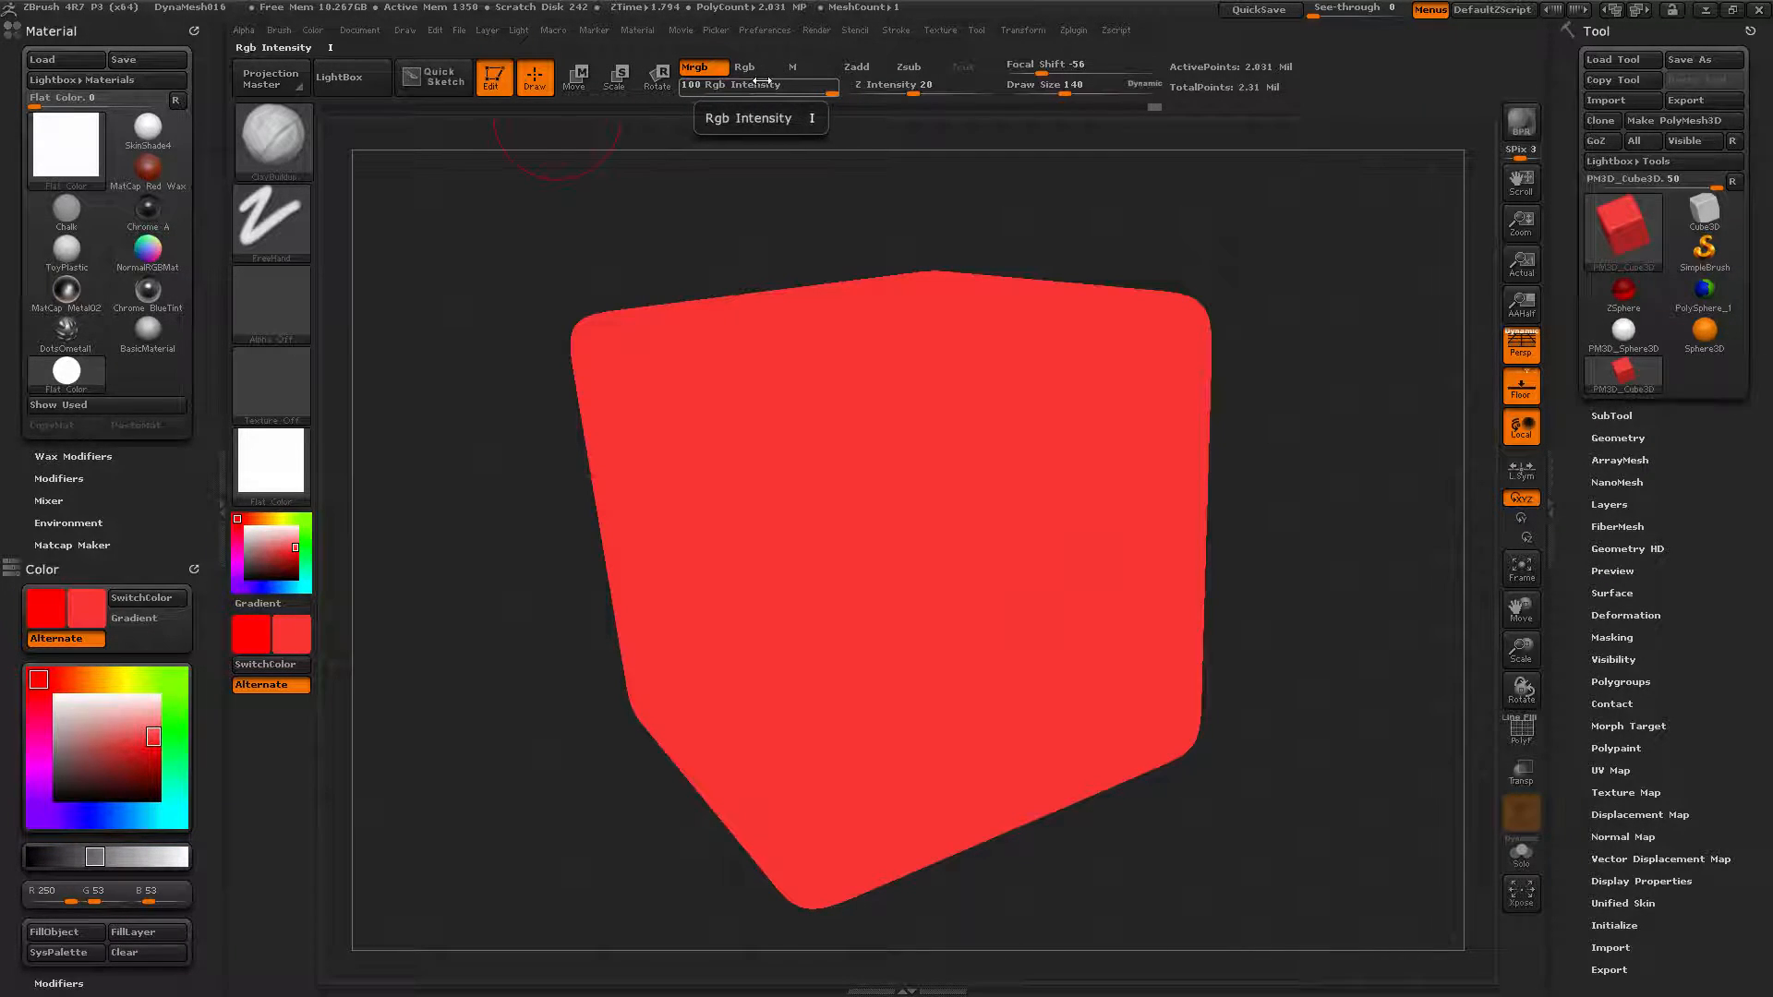
left_click(820, 64)
Try Flat Color, ok_red_cement and bgs_crazy_stone before applying bgs_granite_2 to the cube.
left_click(263, 452)
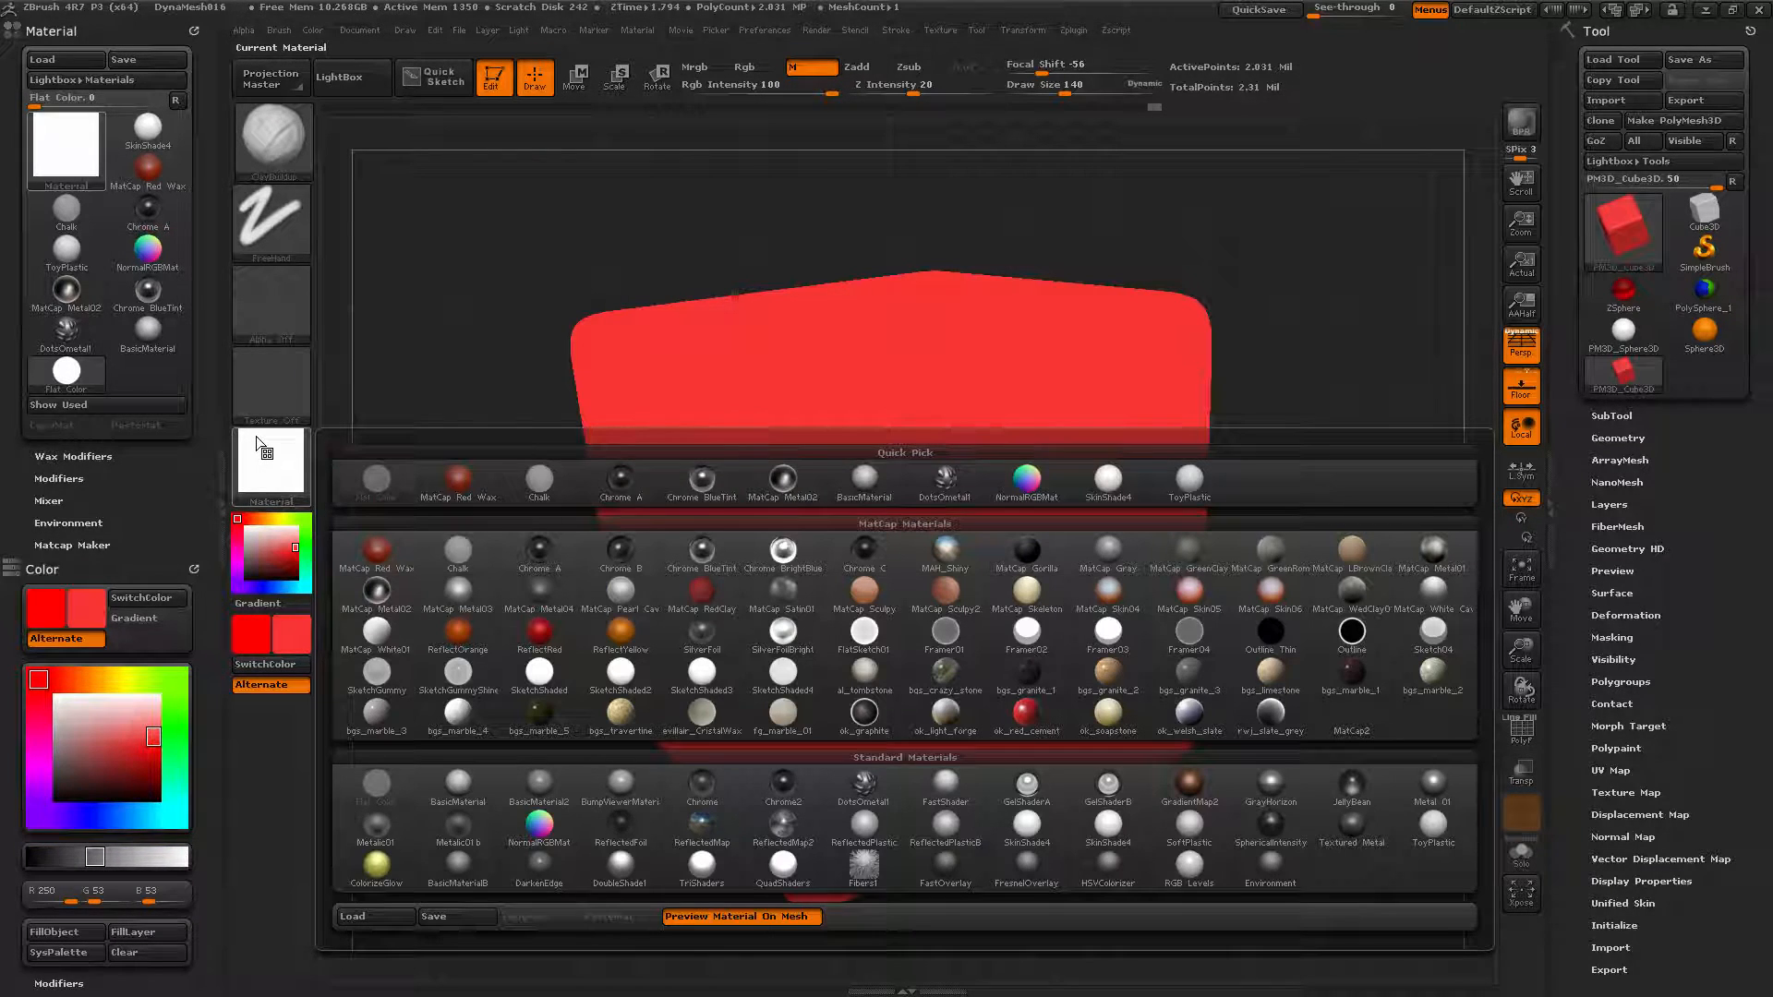
left_click(376, 478)
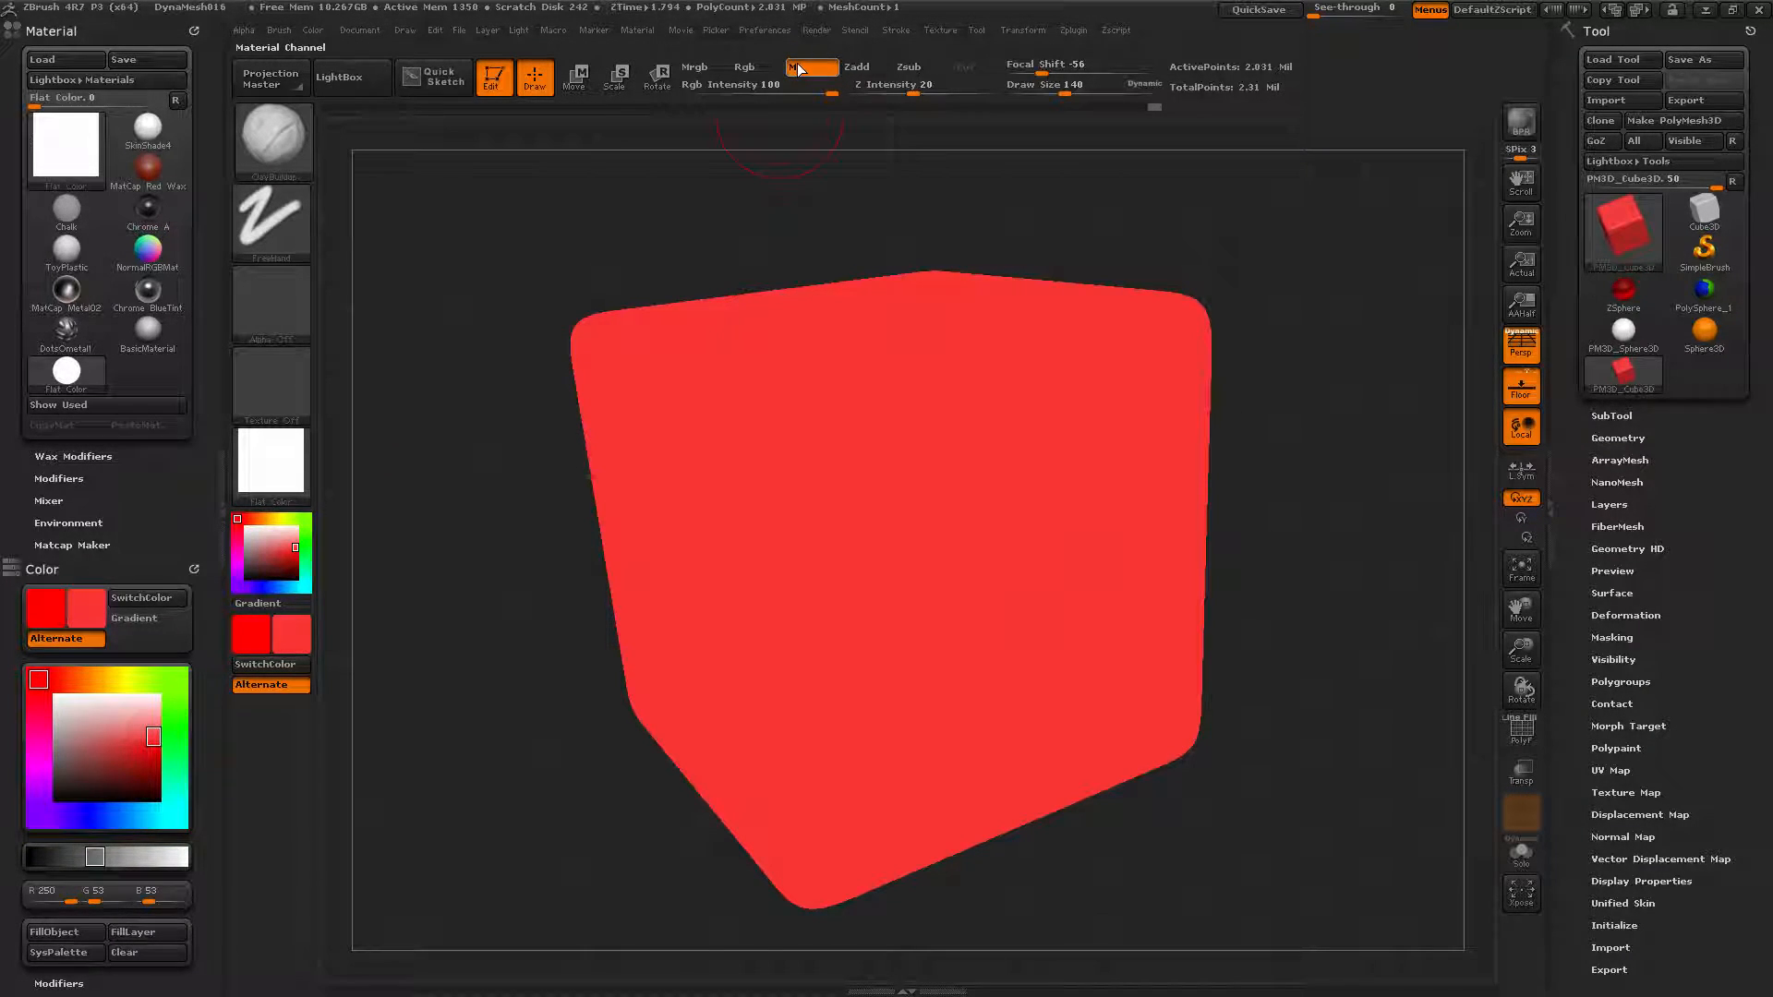
left_click(271, 461)
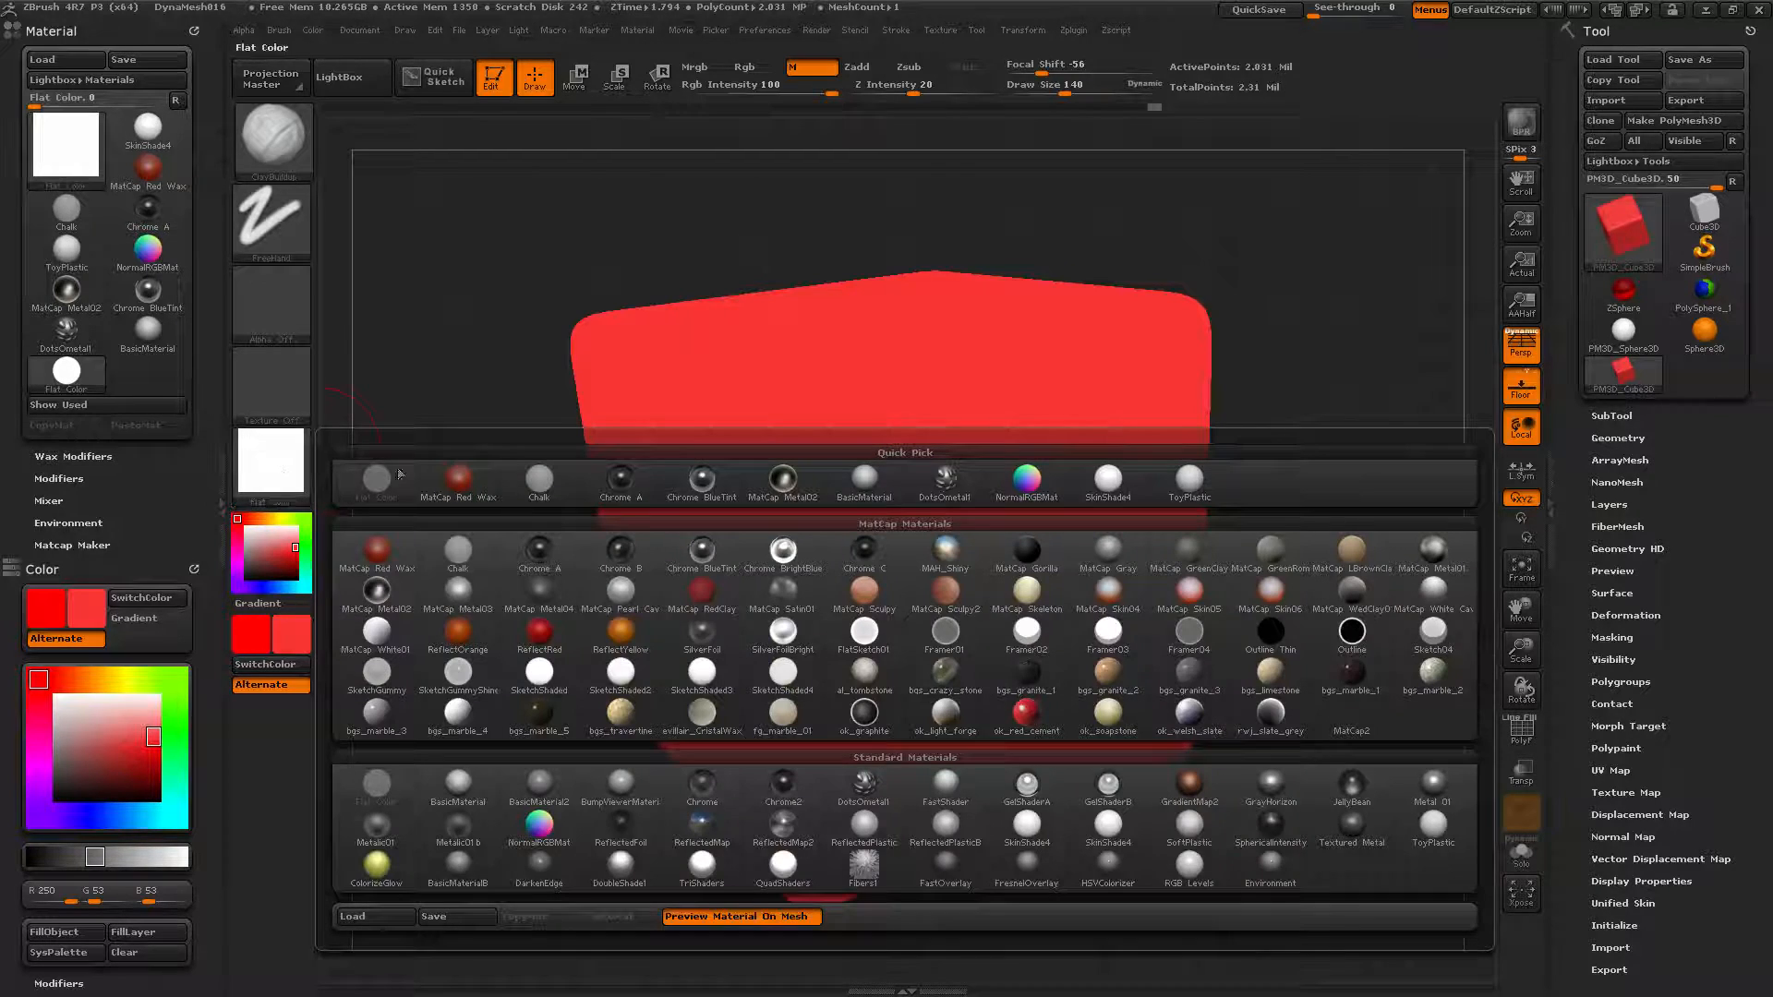
left_click(1023, 714)
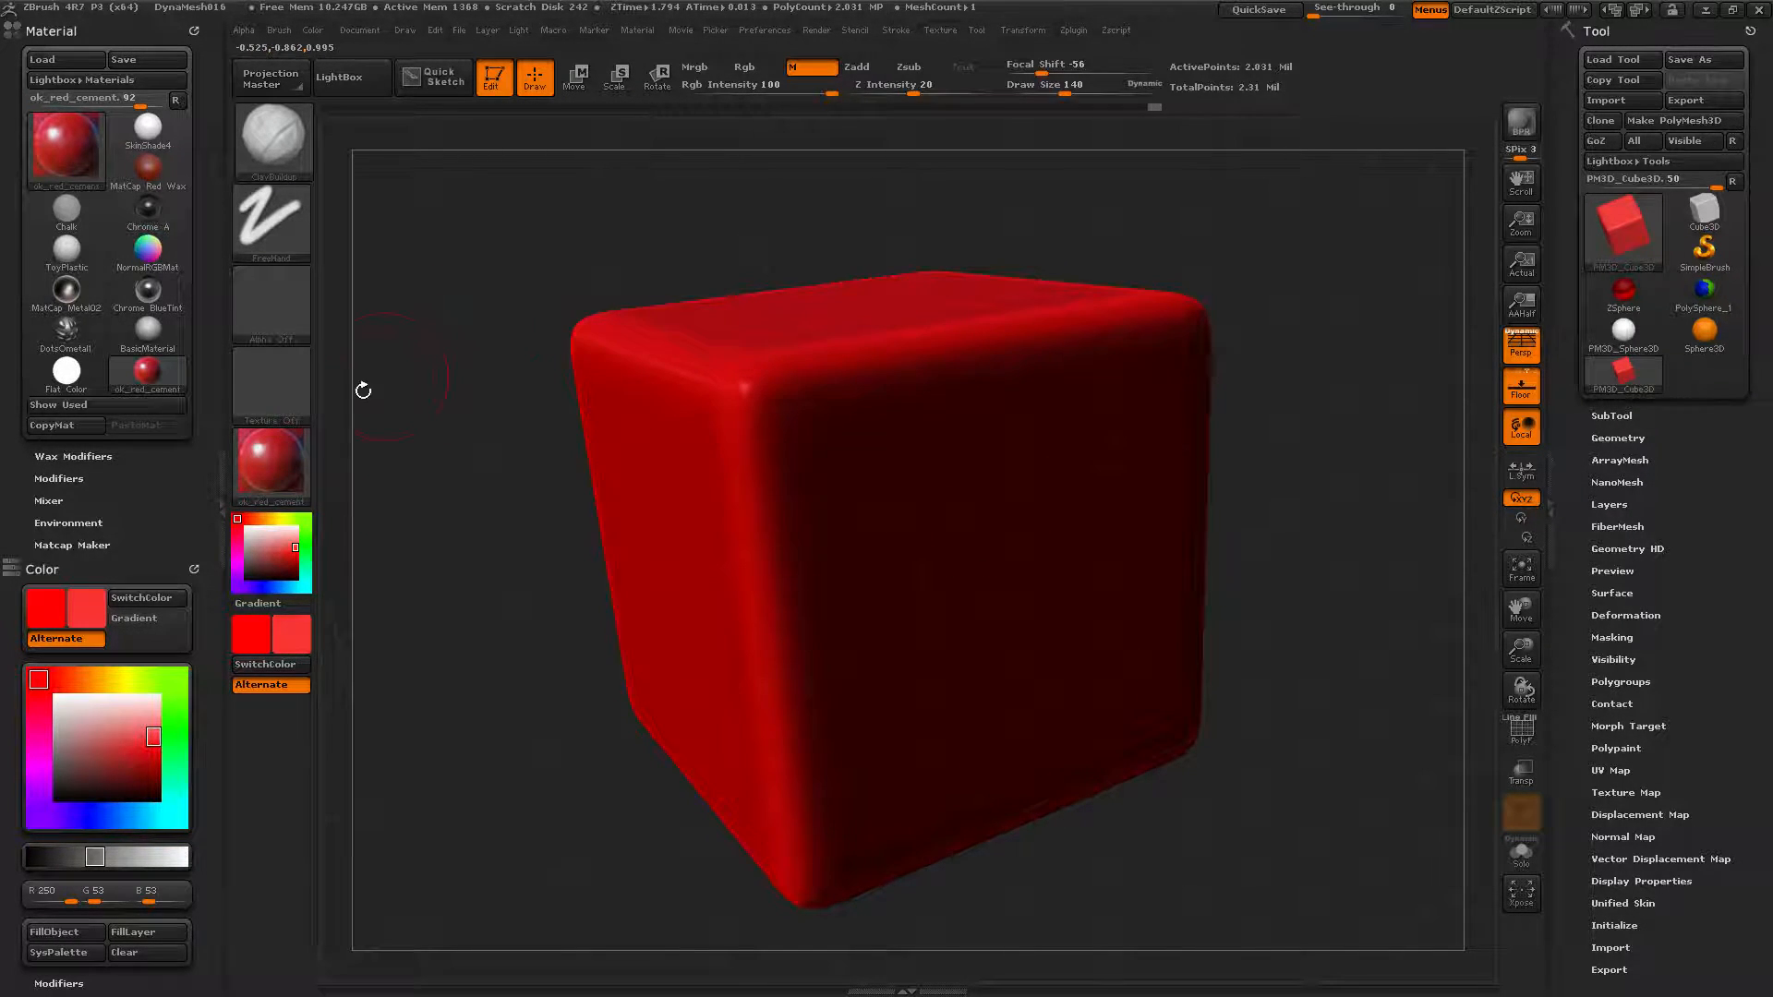
left_click(292, 451)
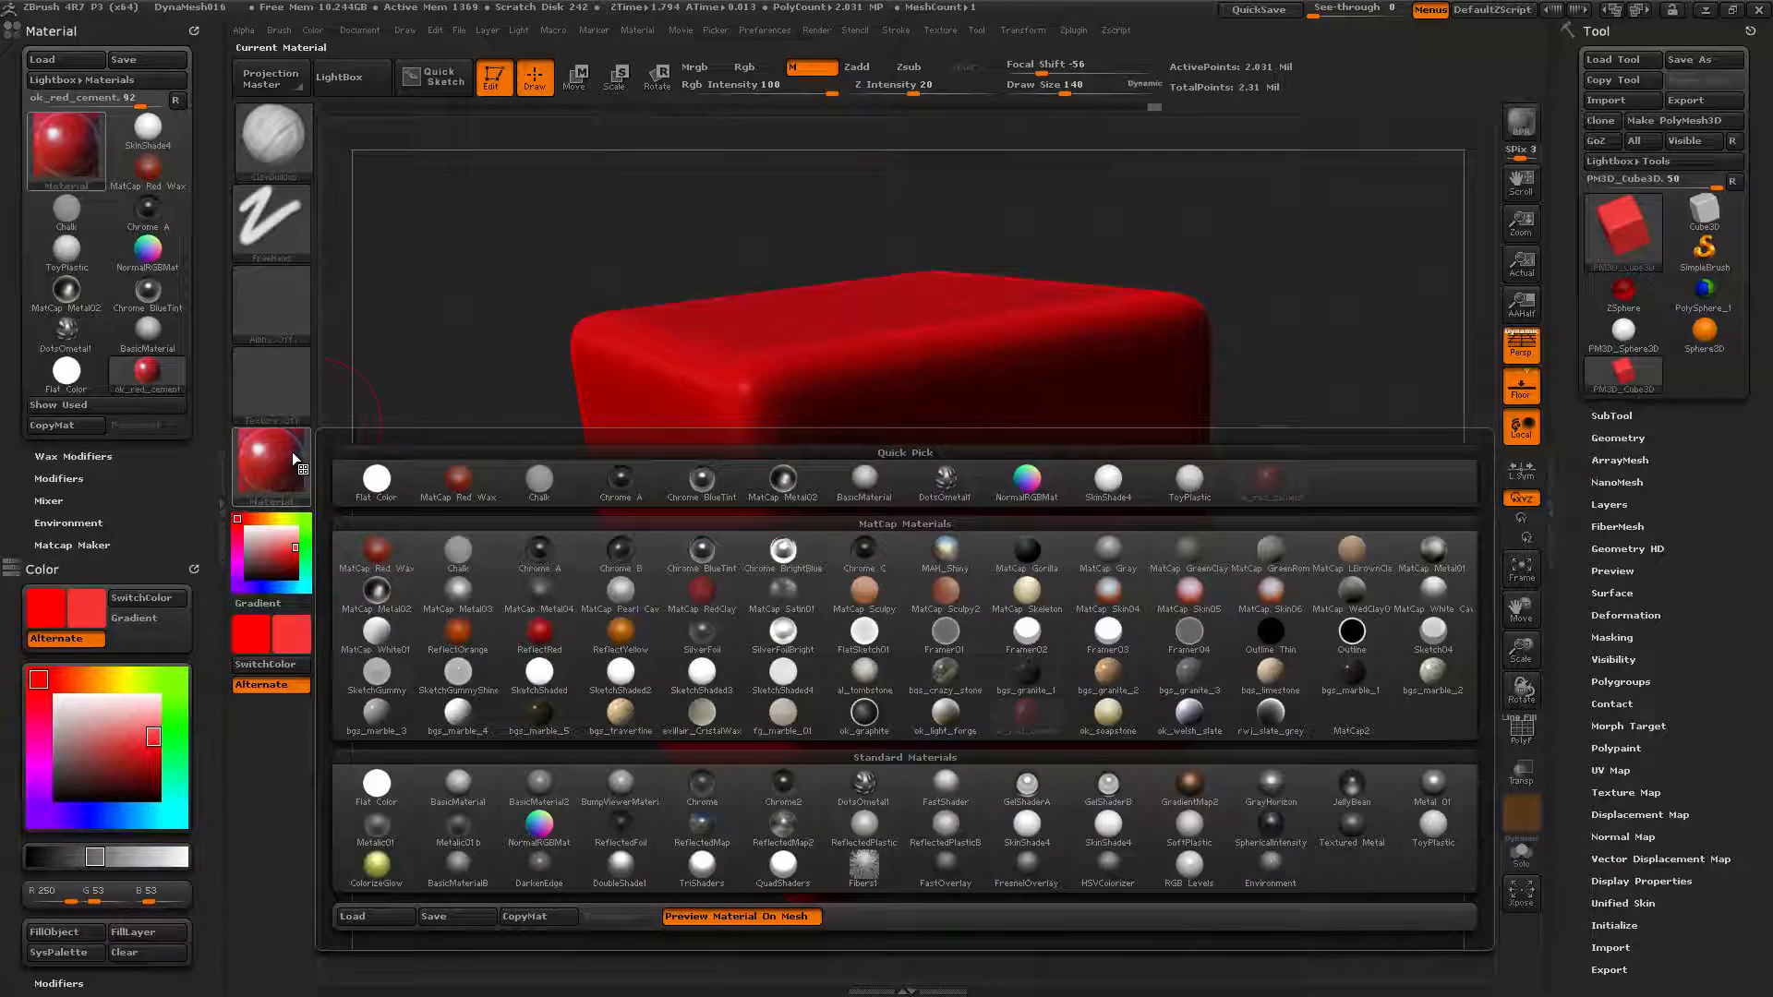
left_click(944, 668)
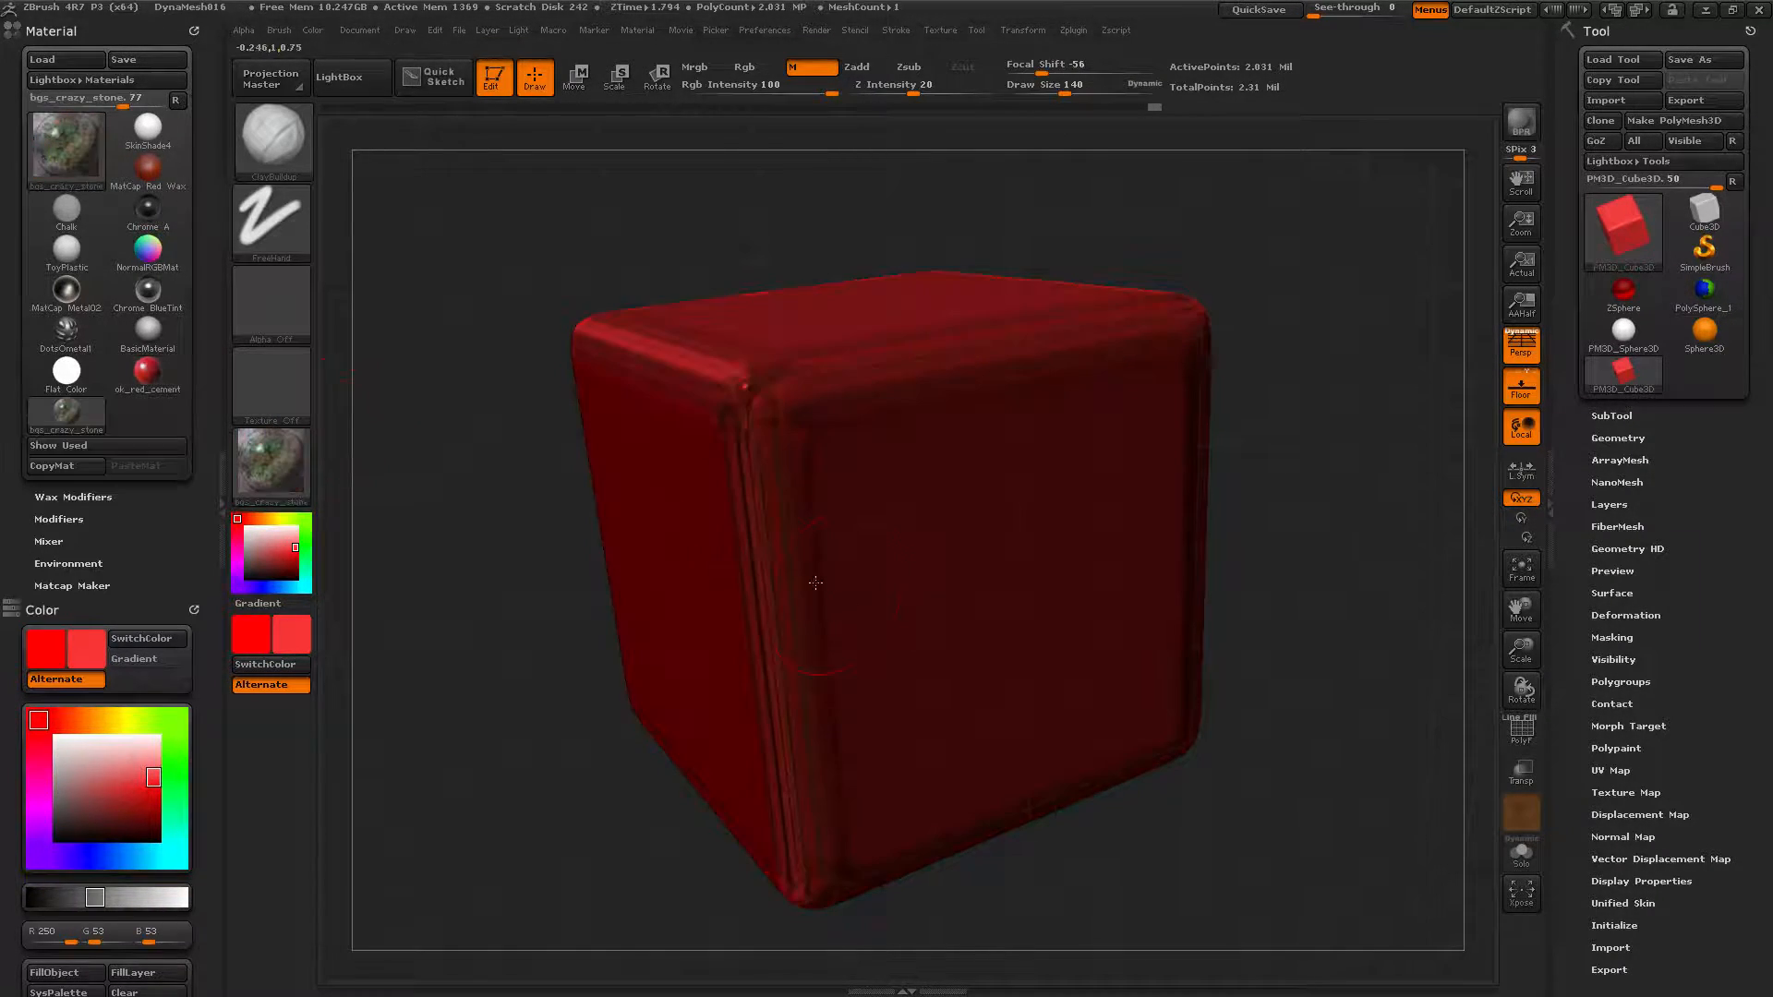
left_click_drag(487, 245, 442, 424)
left_click(277, 478)
left_click_drag(680, 186, 540, 285)
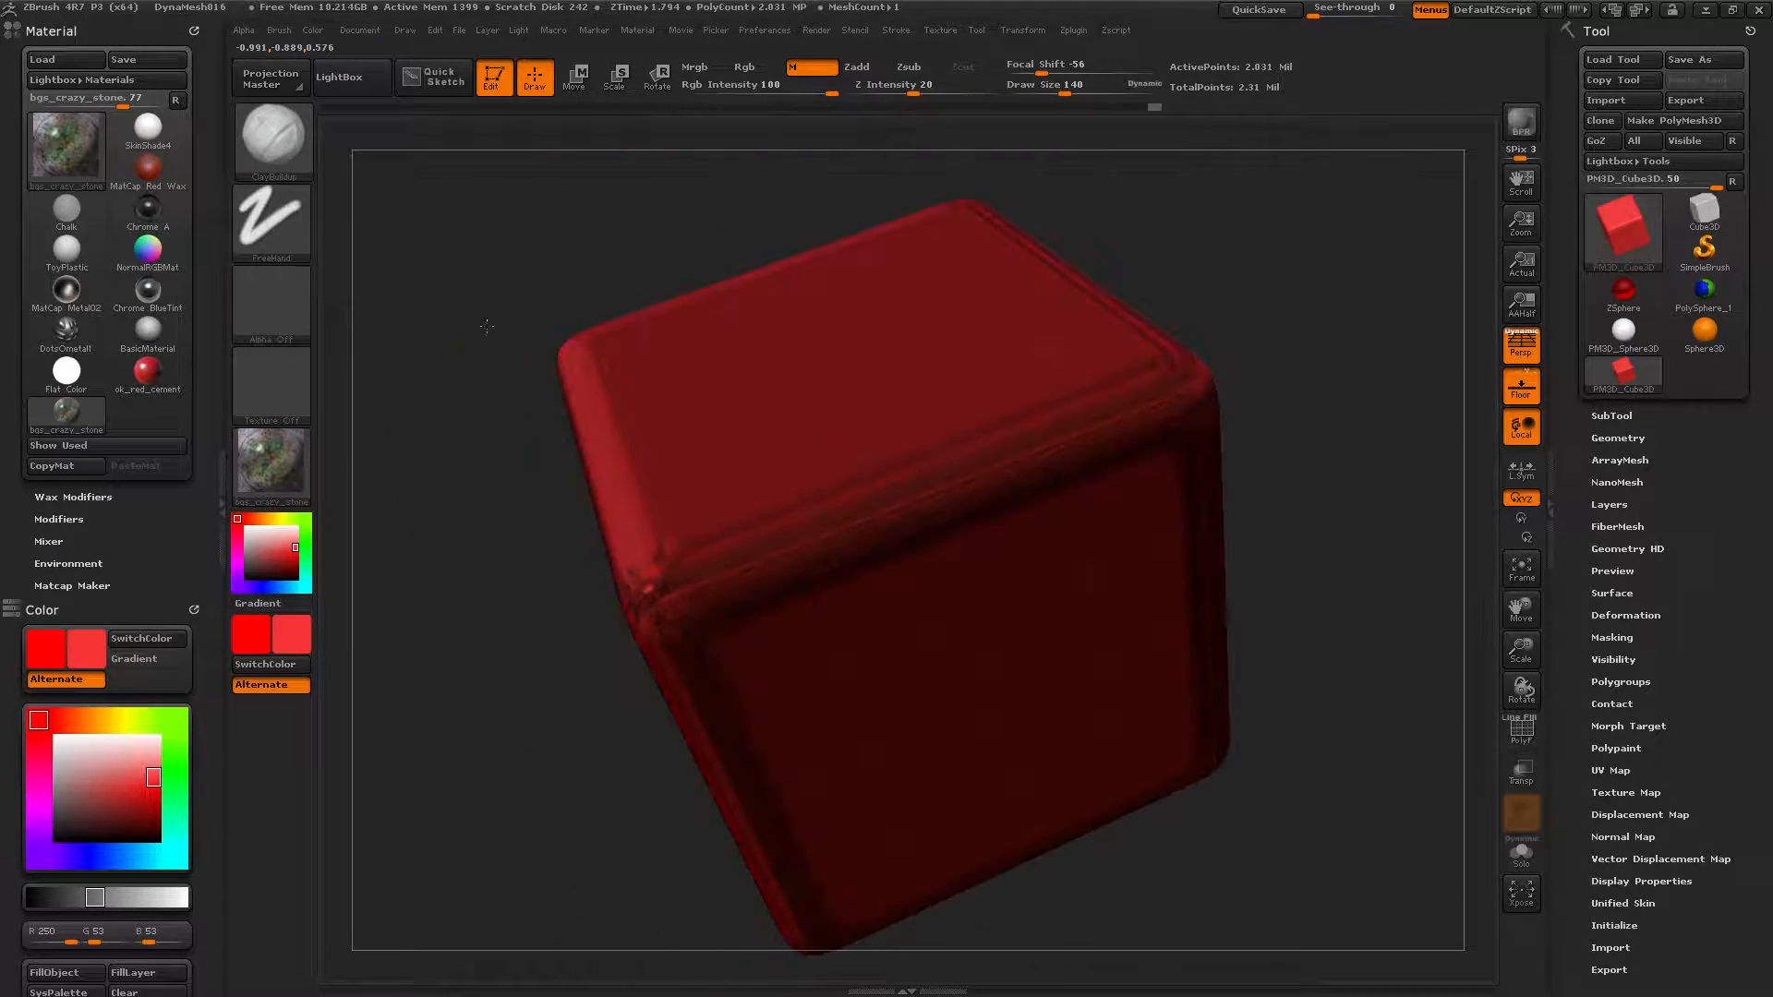
left_click(286, 457)
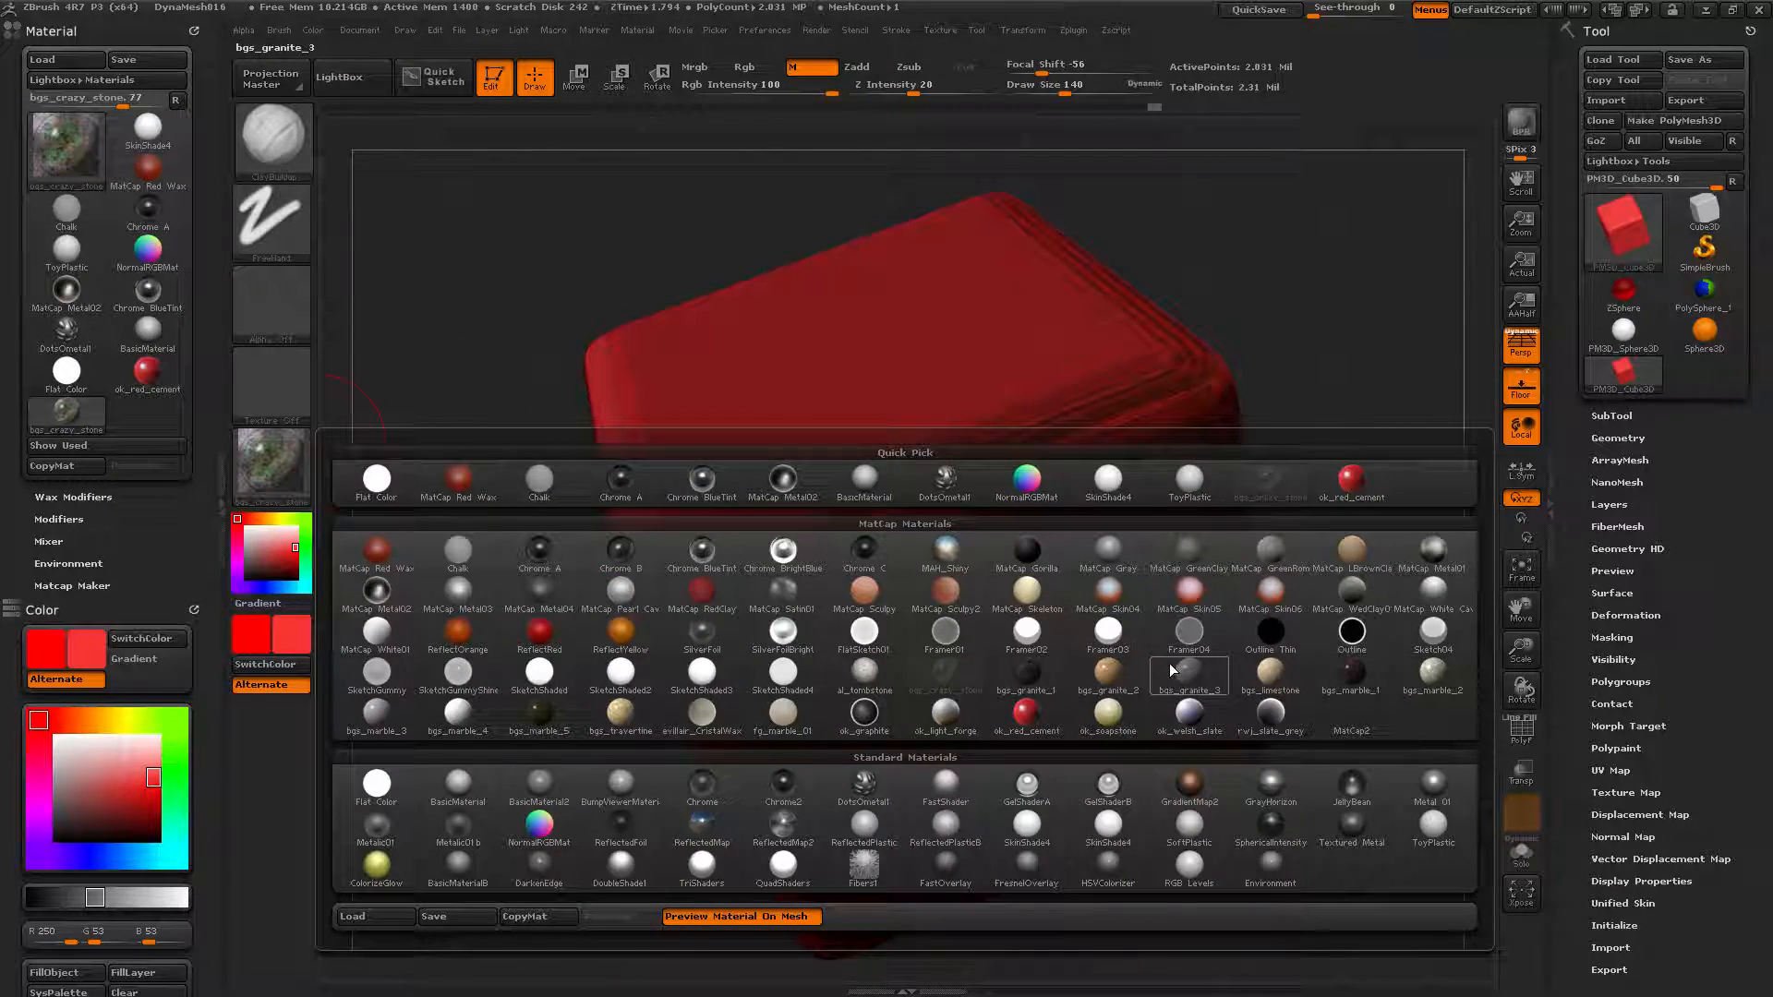
left_click(1117, 666)
left_click_drag(1291, 511, 522, 432)
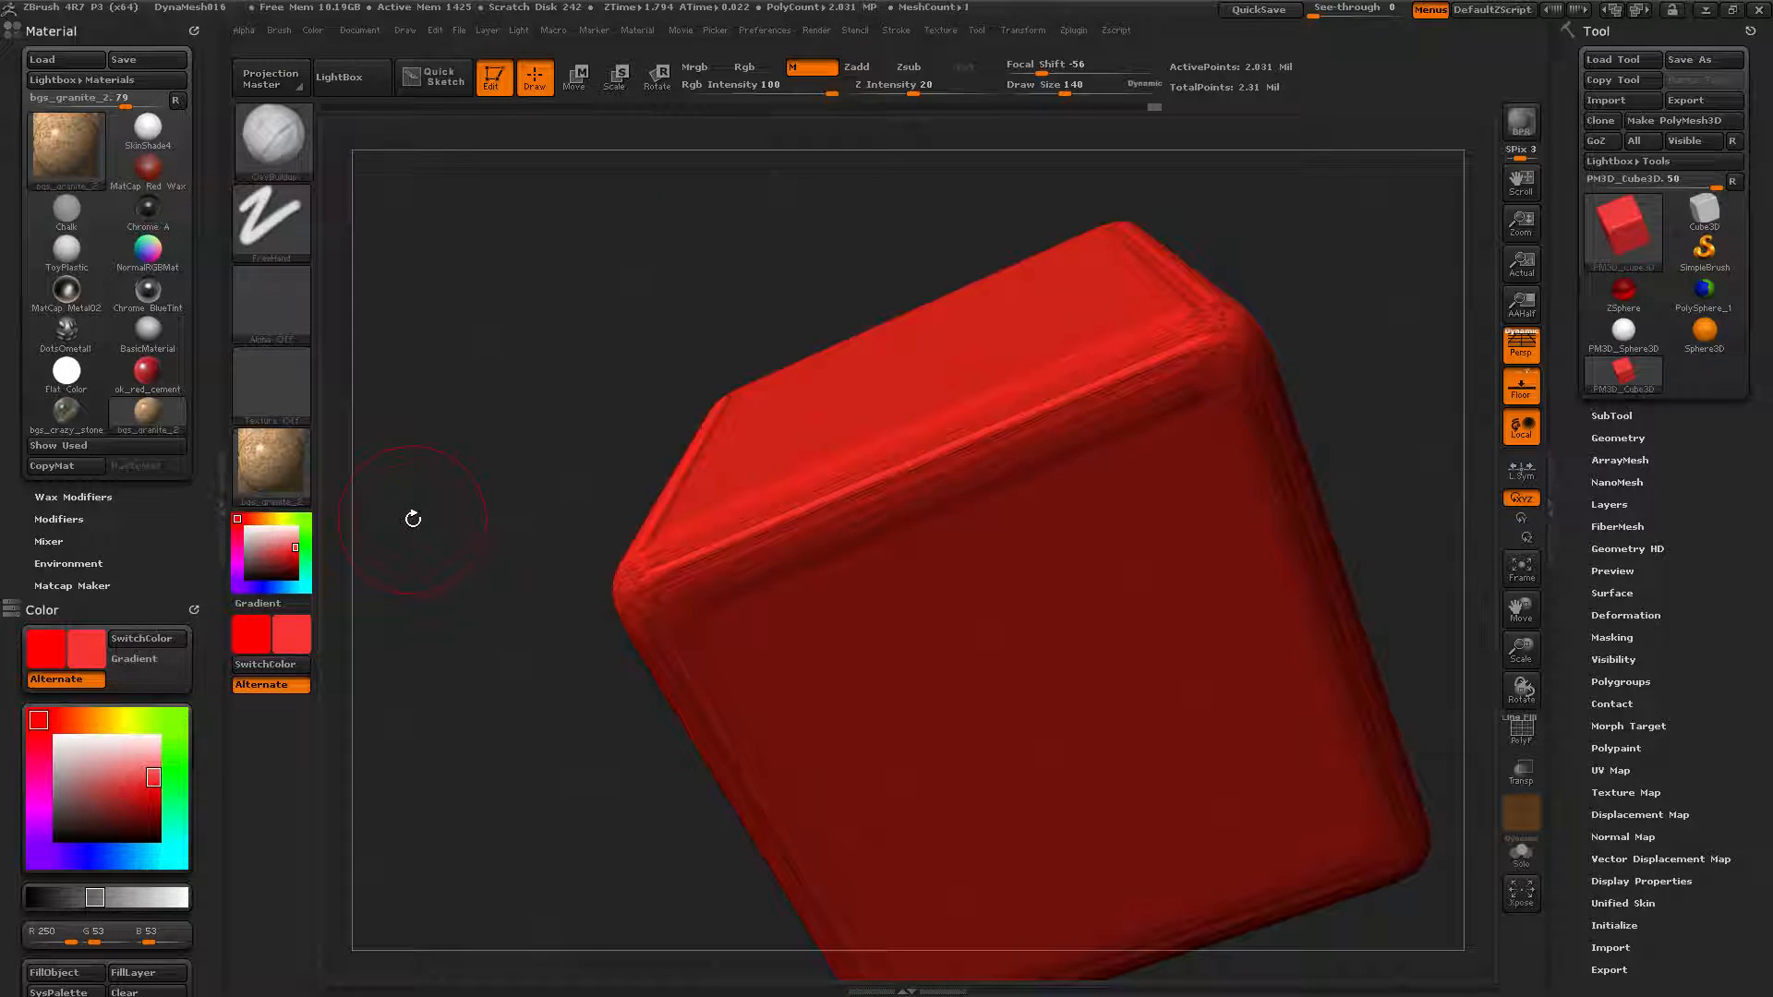
Switch to Rgb painting, choose orange (R 245, G 167, B 23) and run FillObject with it.
left_click(745, 66)
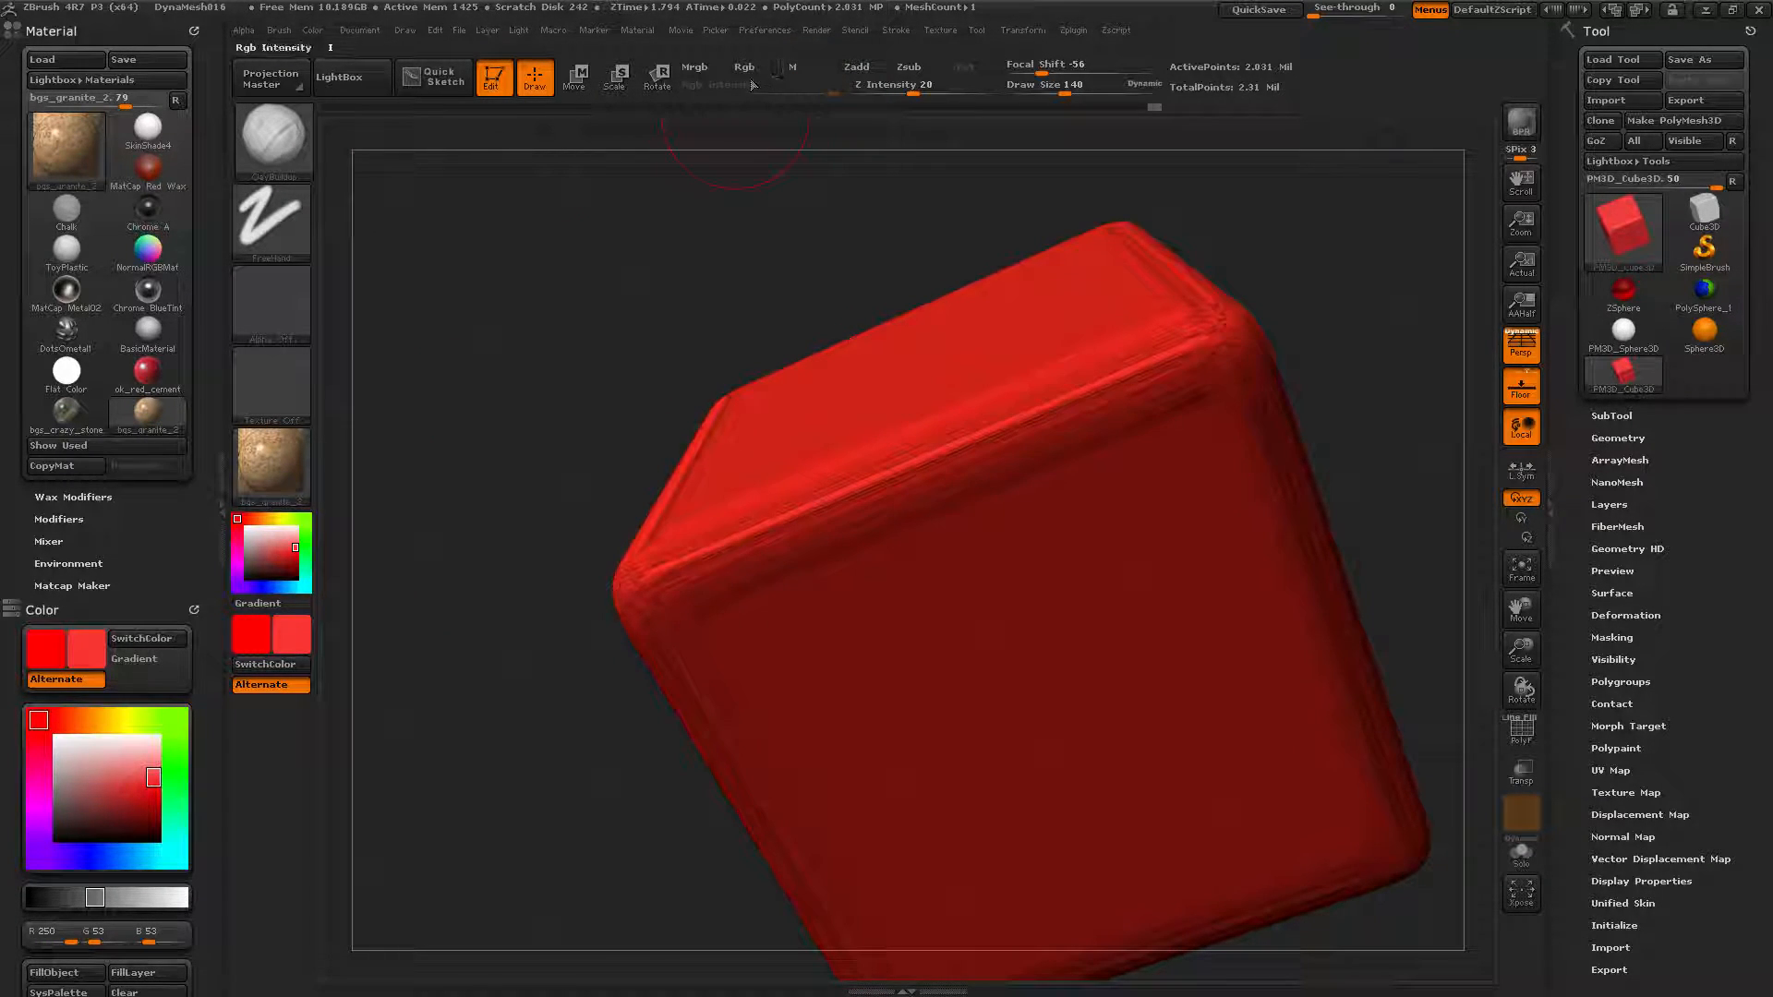
left_click(268, 519)
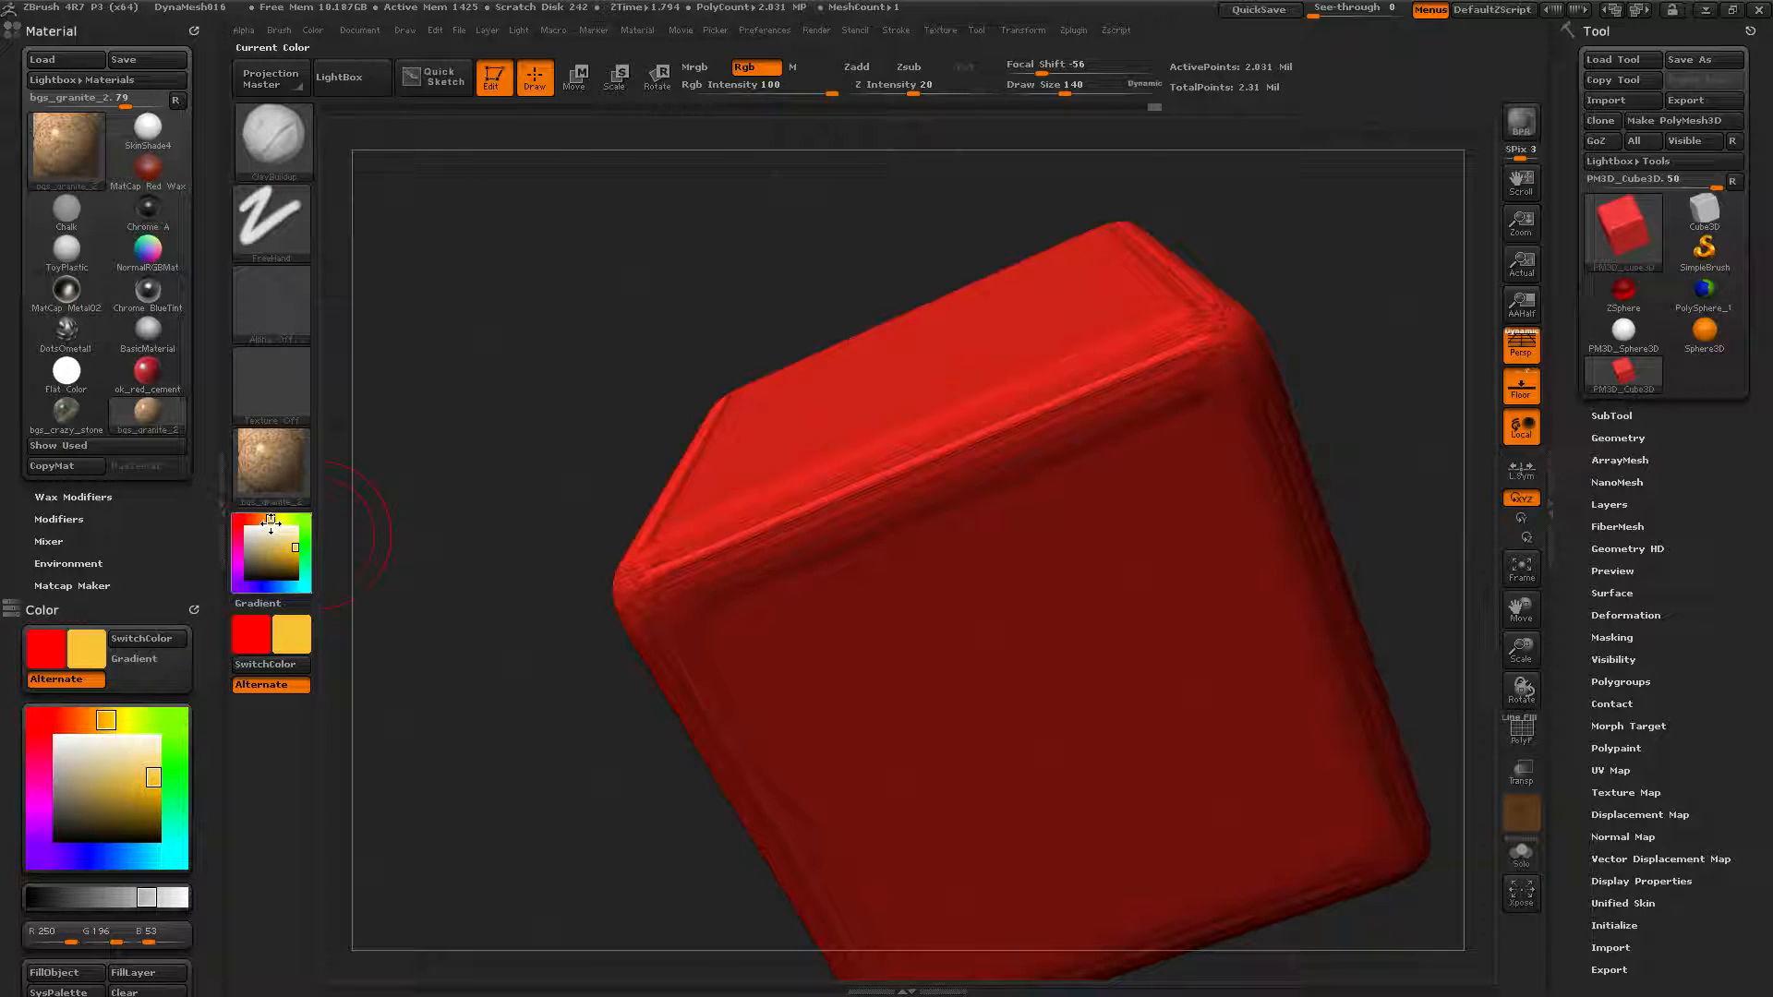
left_click(293, 550)
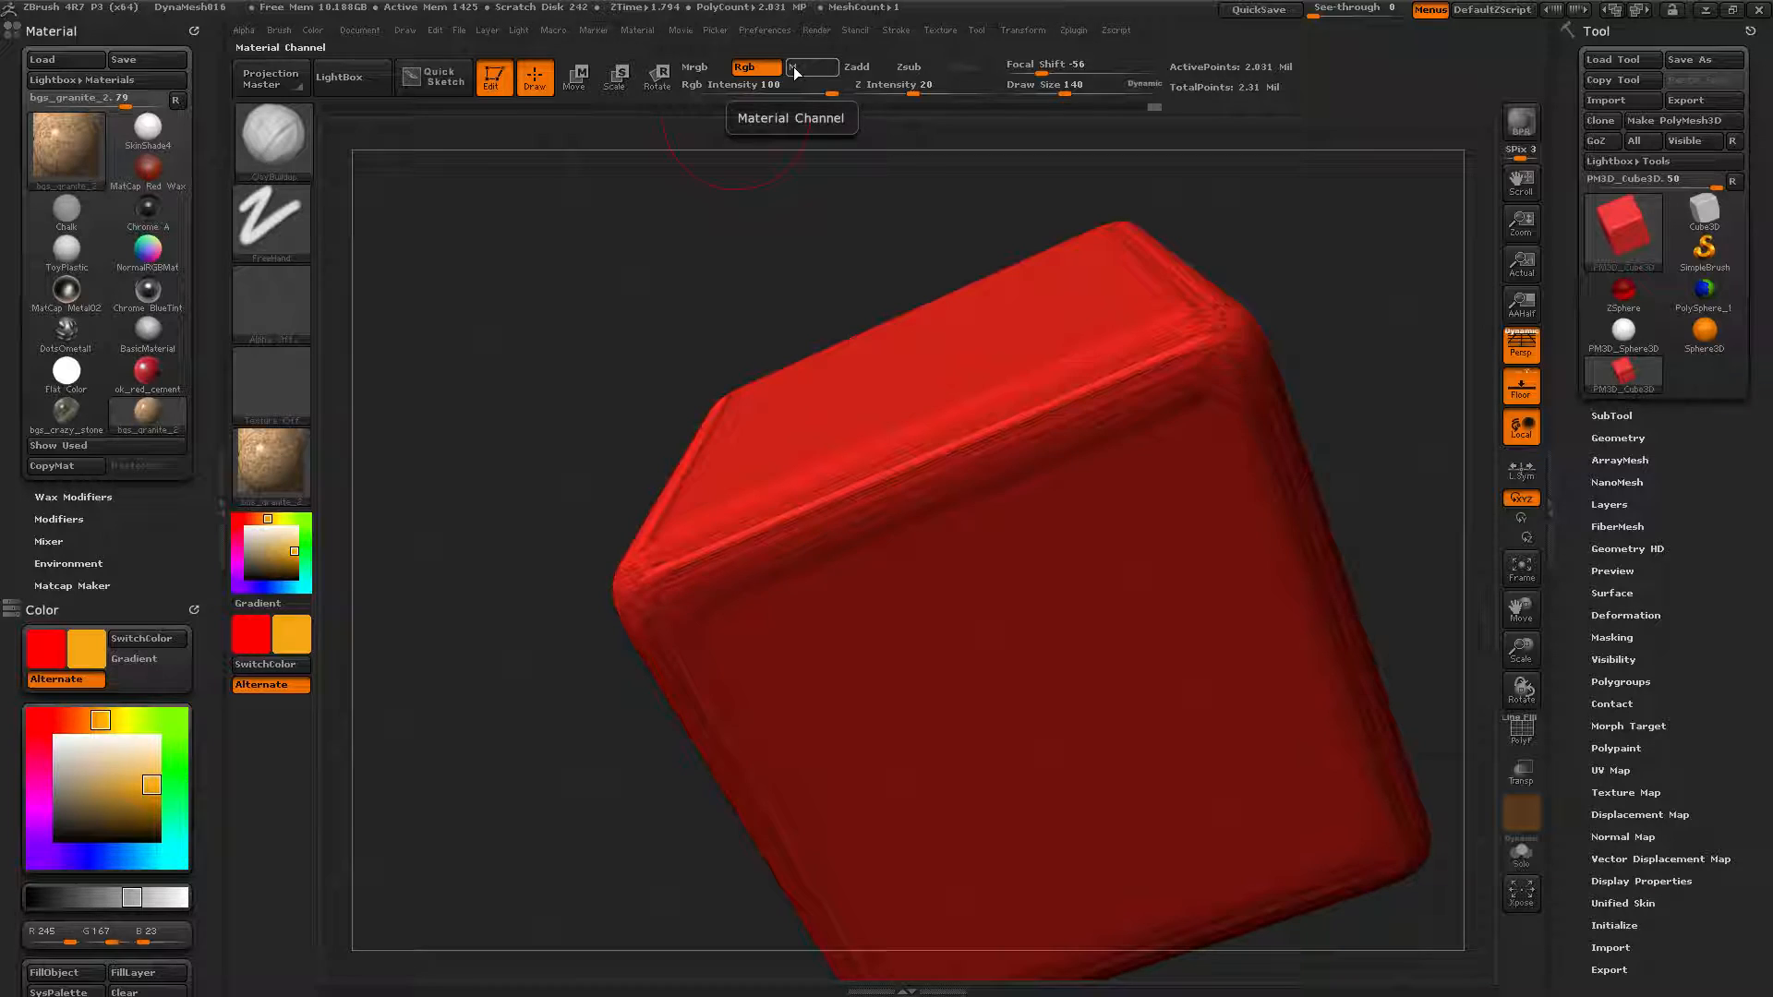
left_click(312, 28)
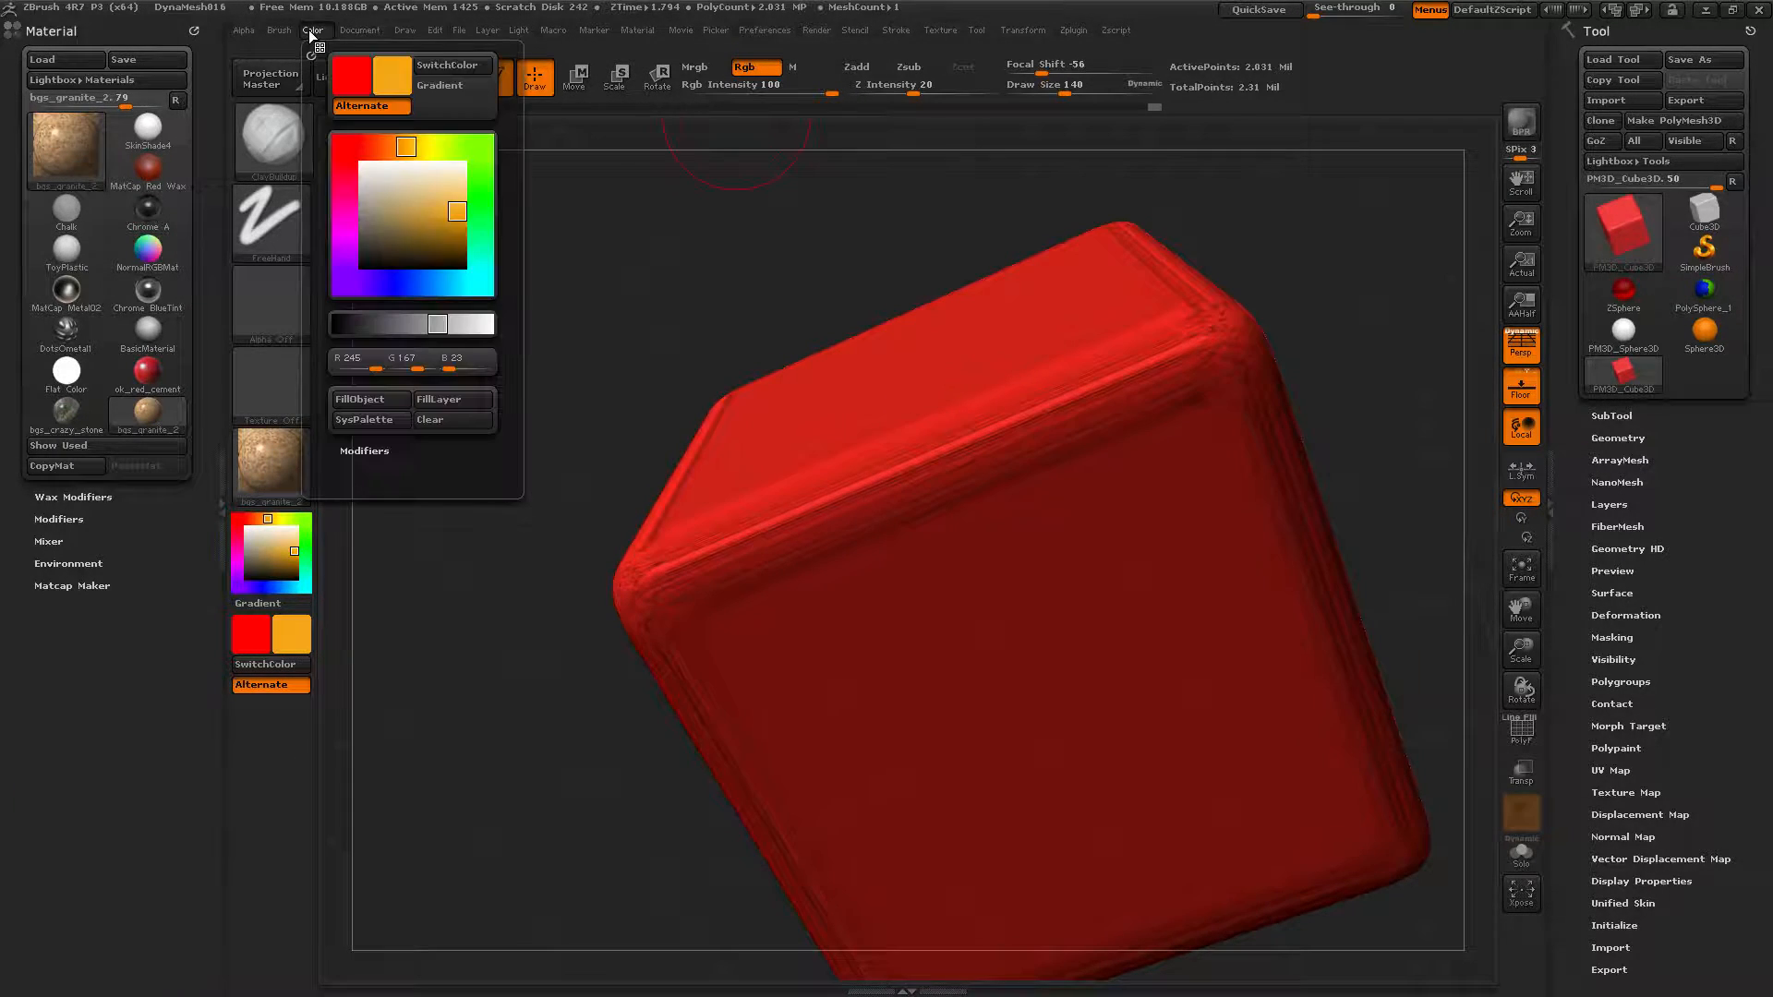
left_click(363, 403)
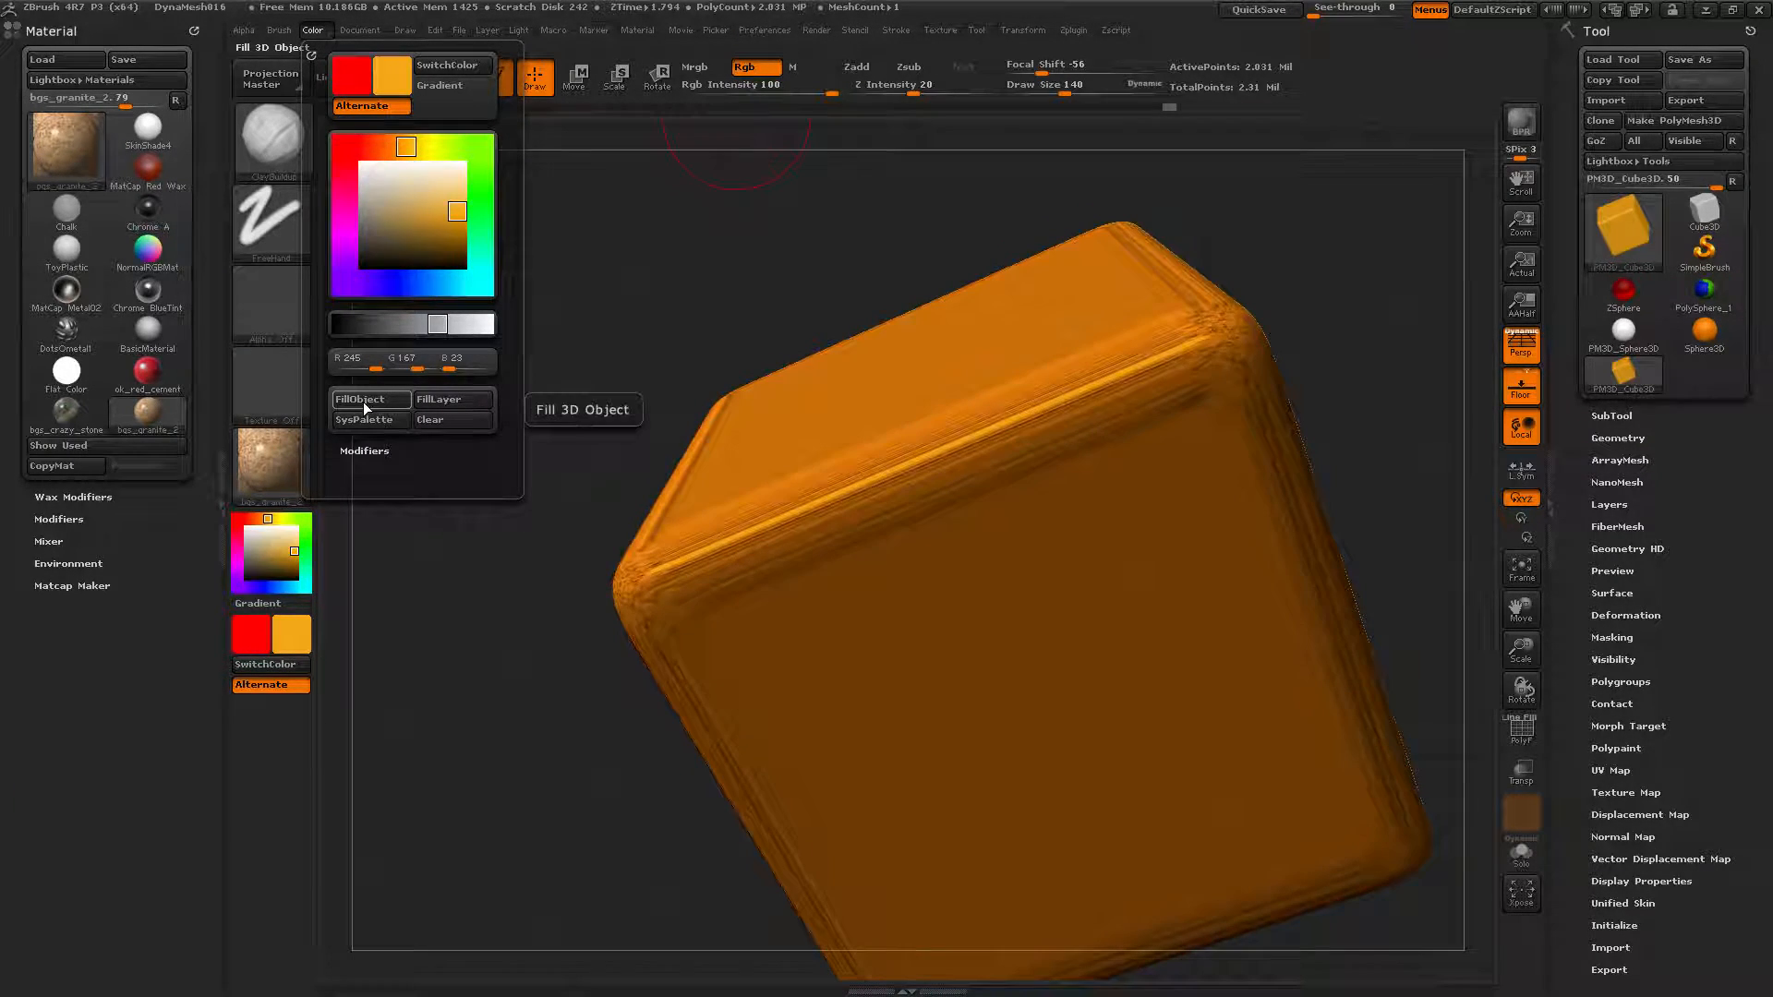
With the M channel on, fill the cube with the granite material, orbit it, and enable Mrgb.
left_click(797, 71)
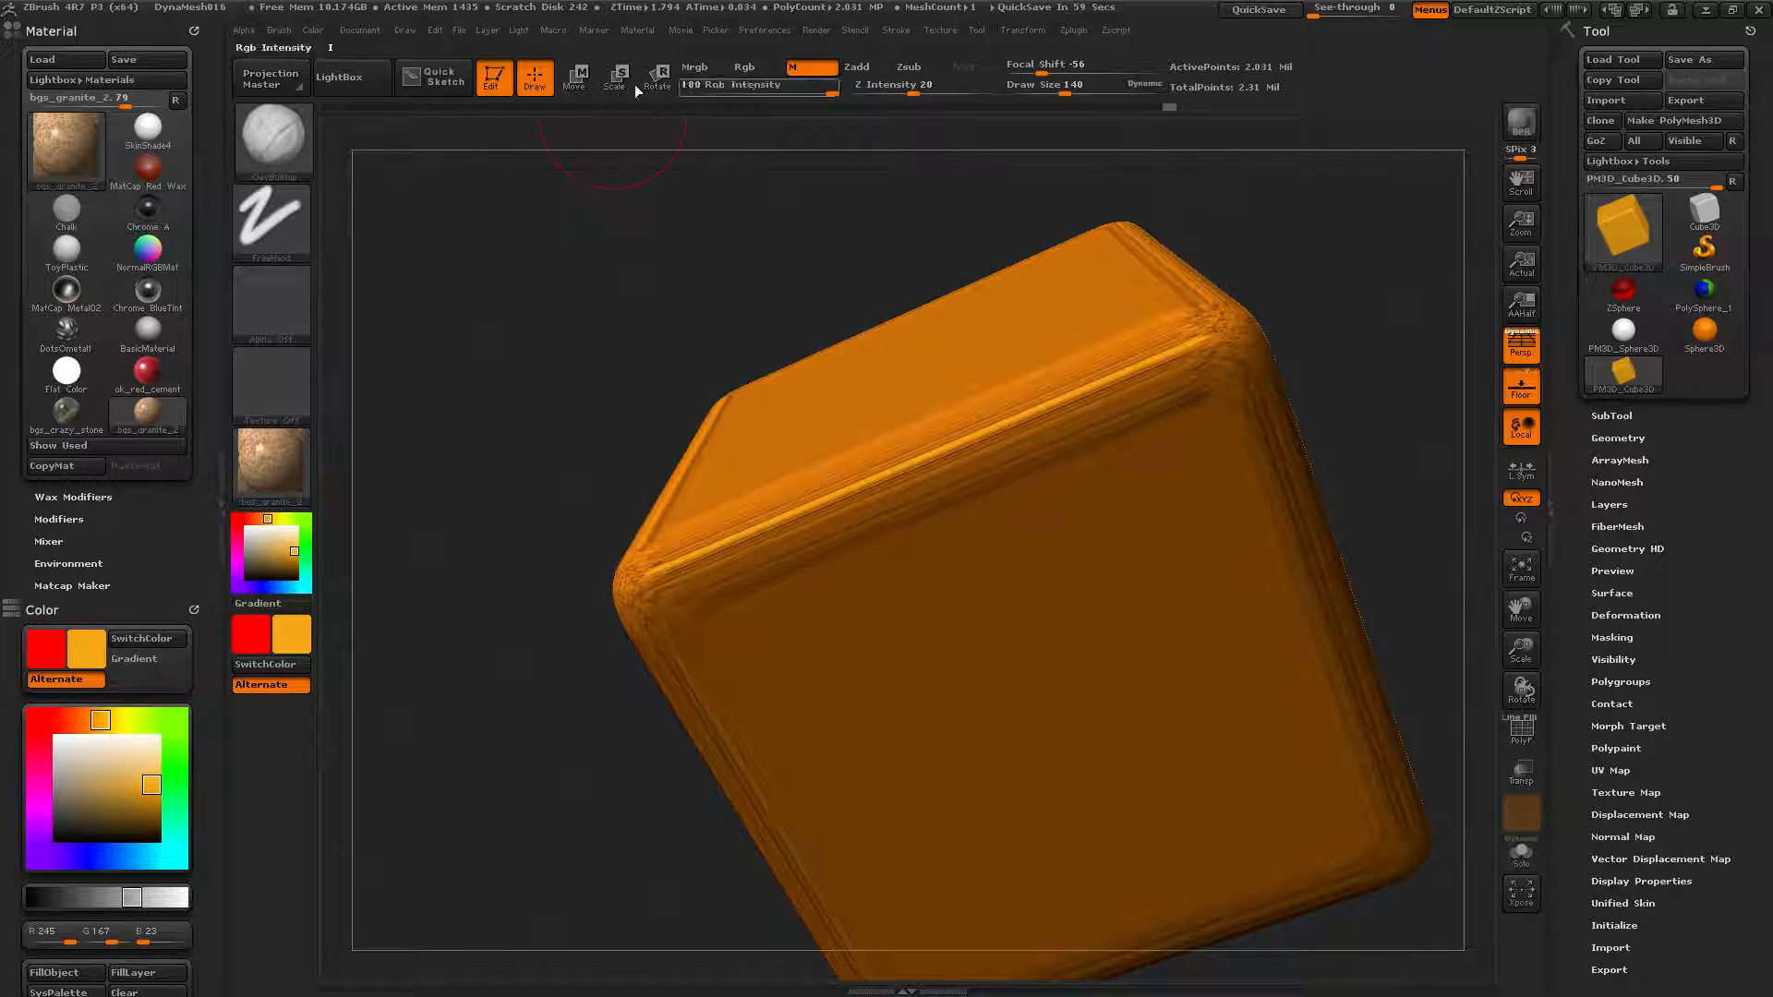
left_click(312, 30)
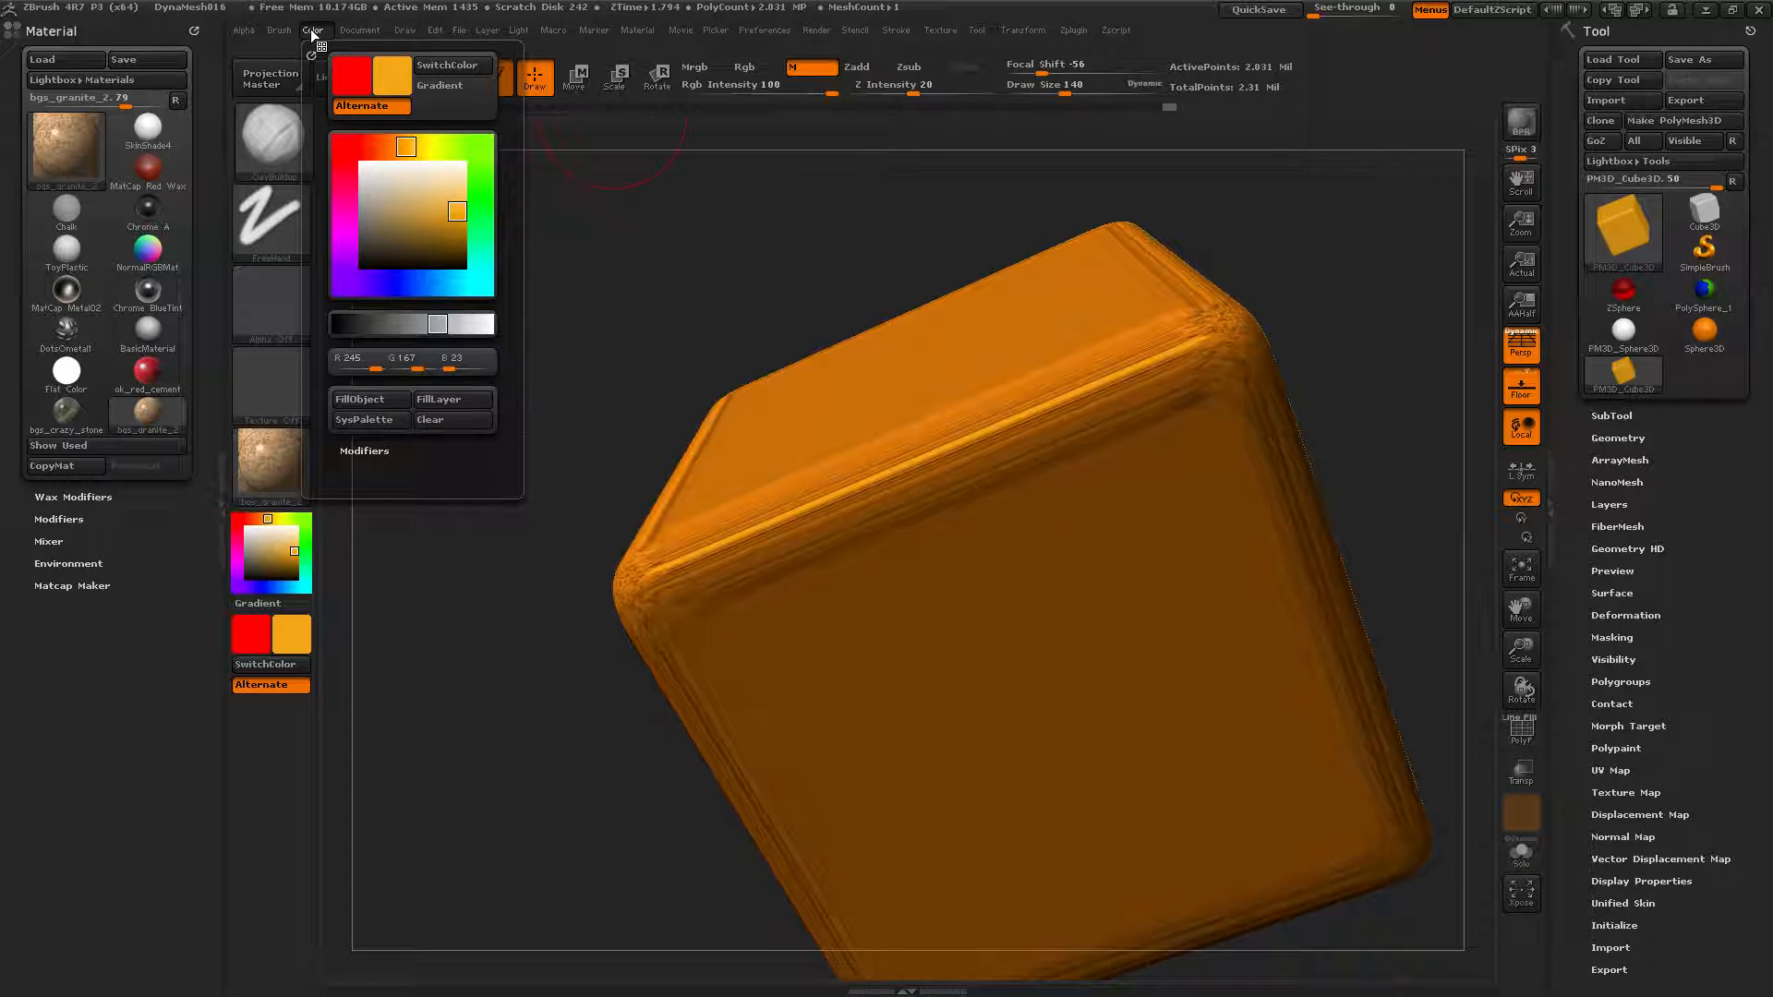
left_click(362, 403)
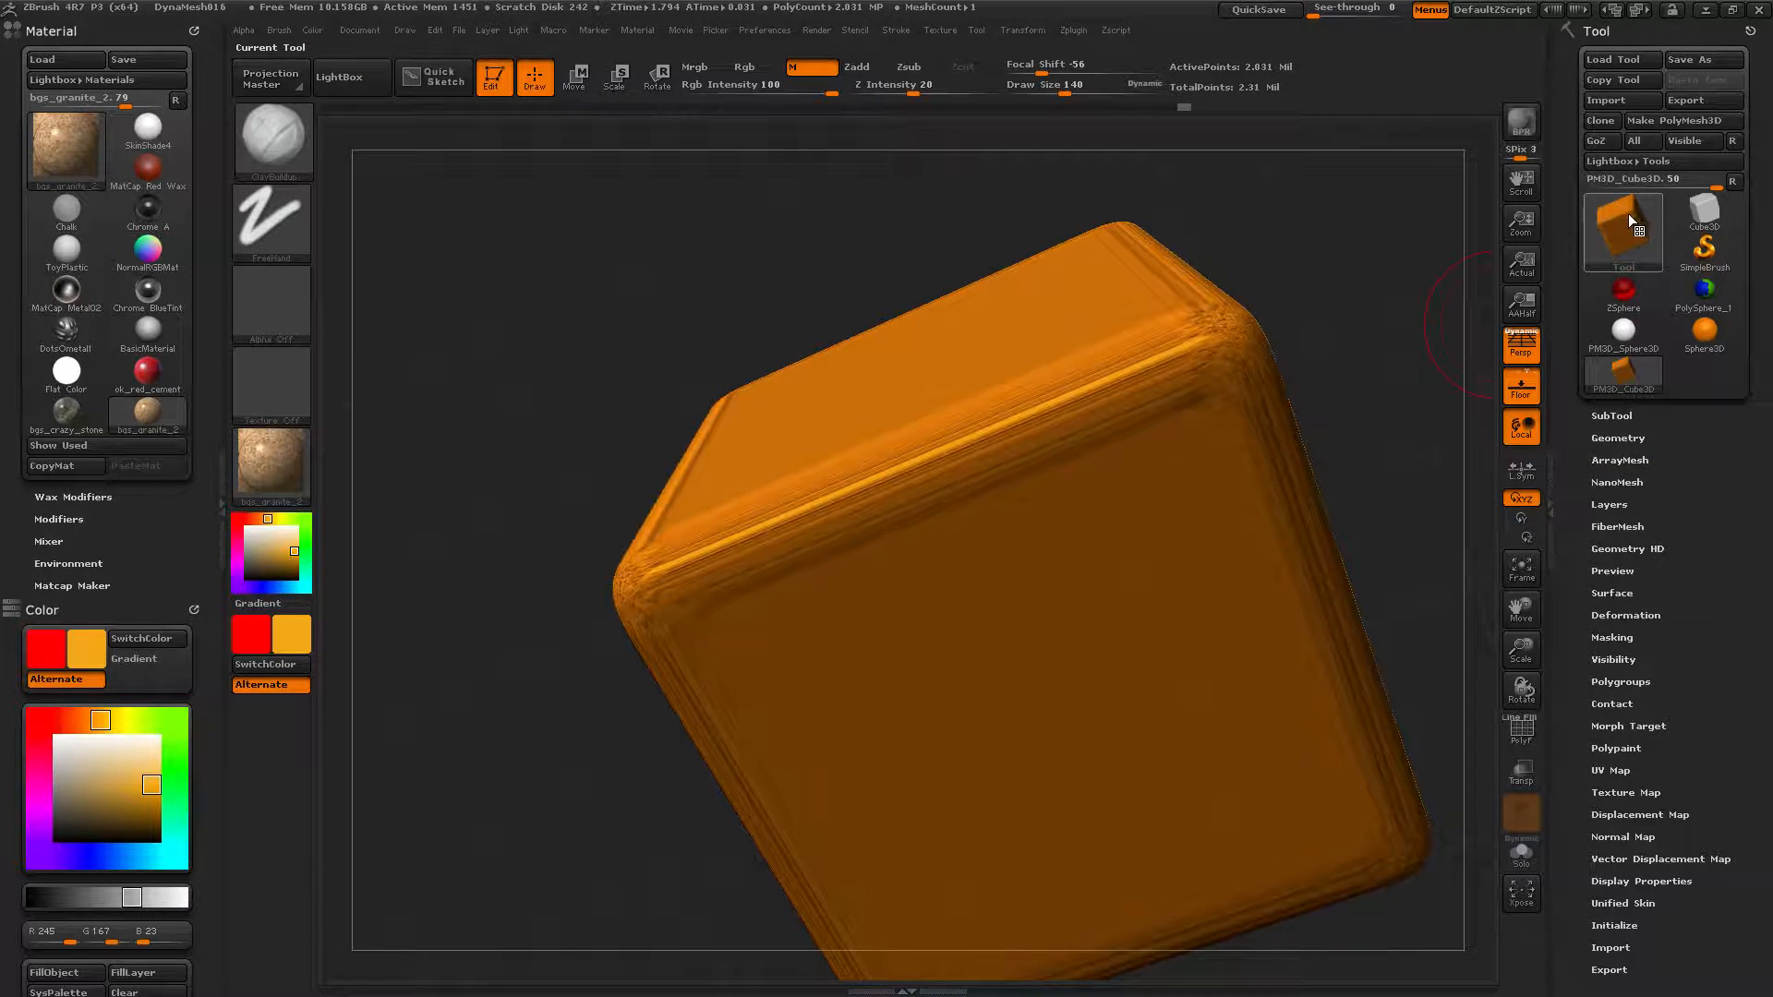
mouse_move(1627, 224)
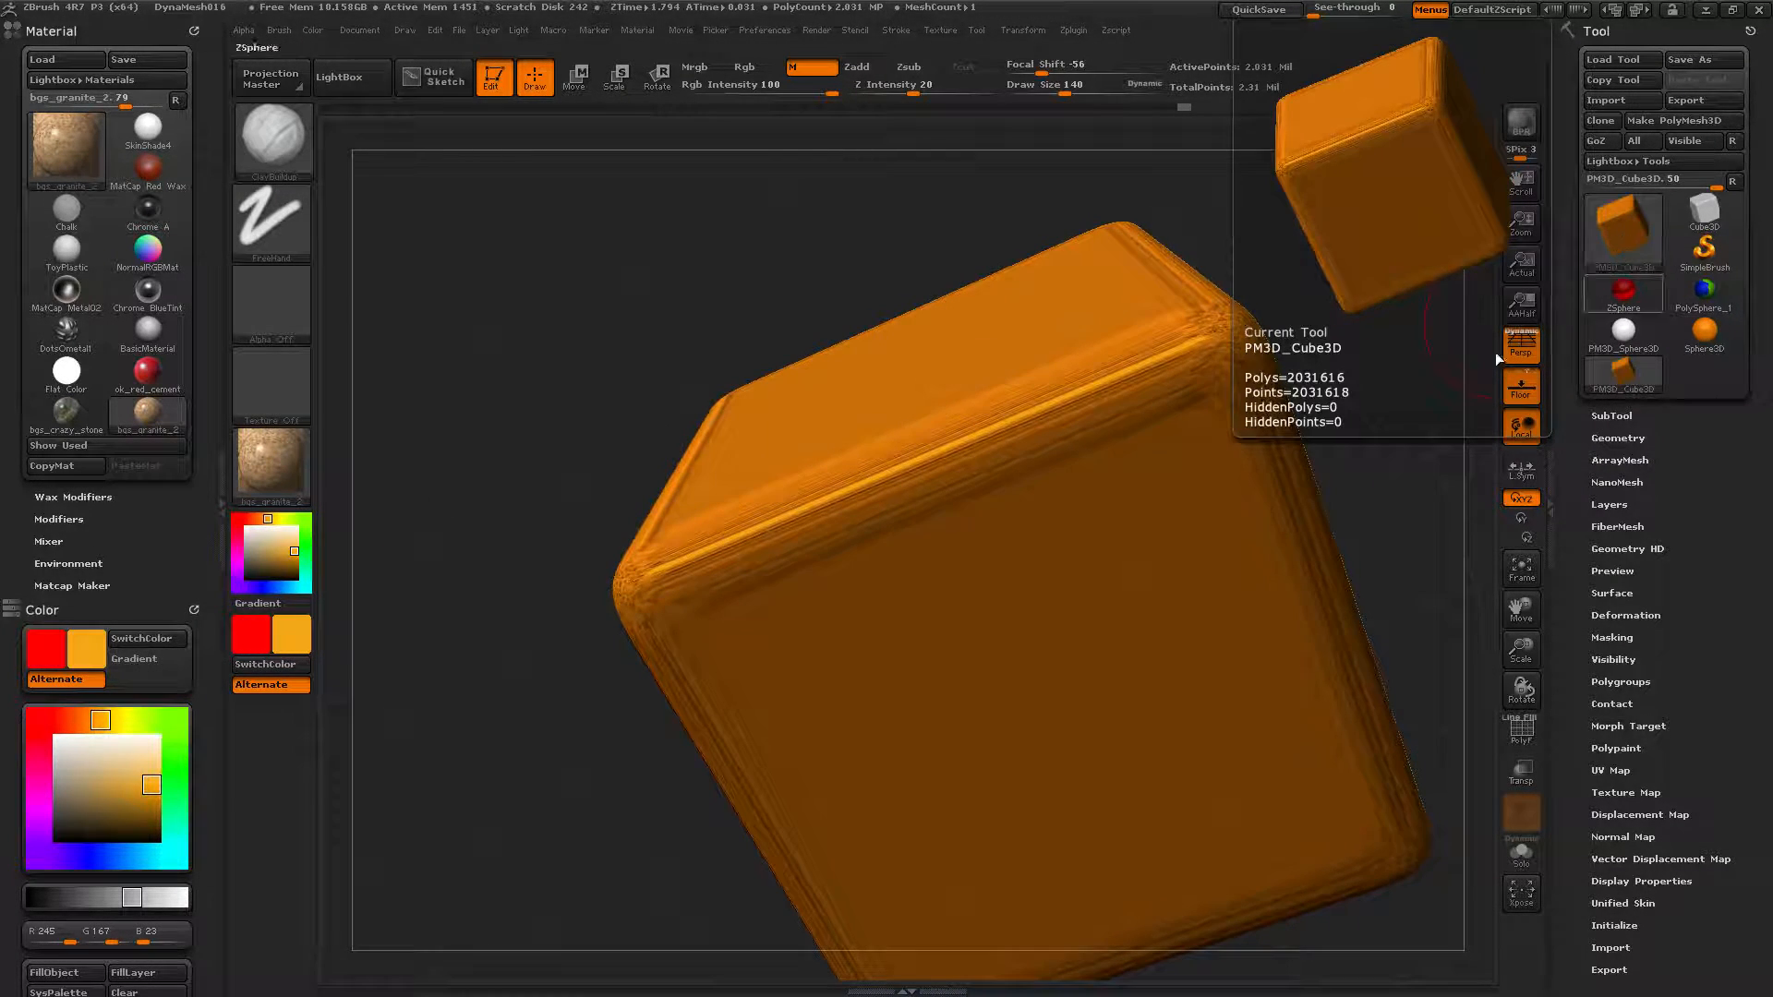
left_click_drag(473, 468, 644, 504)
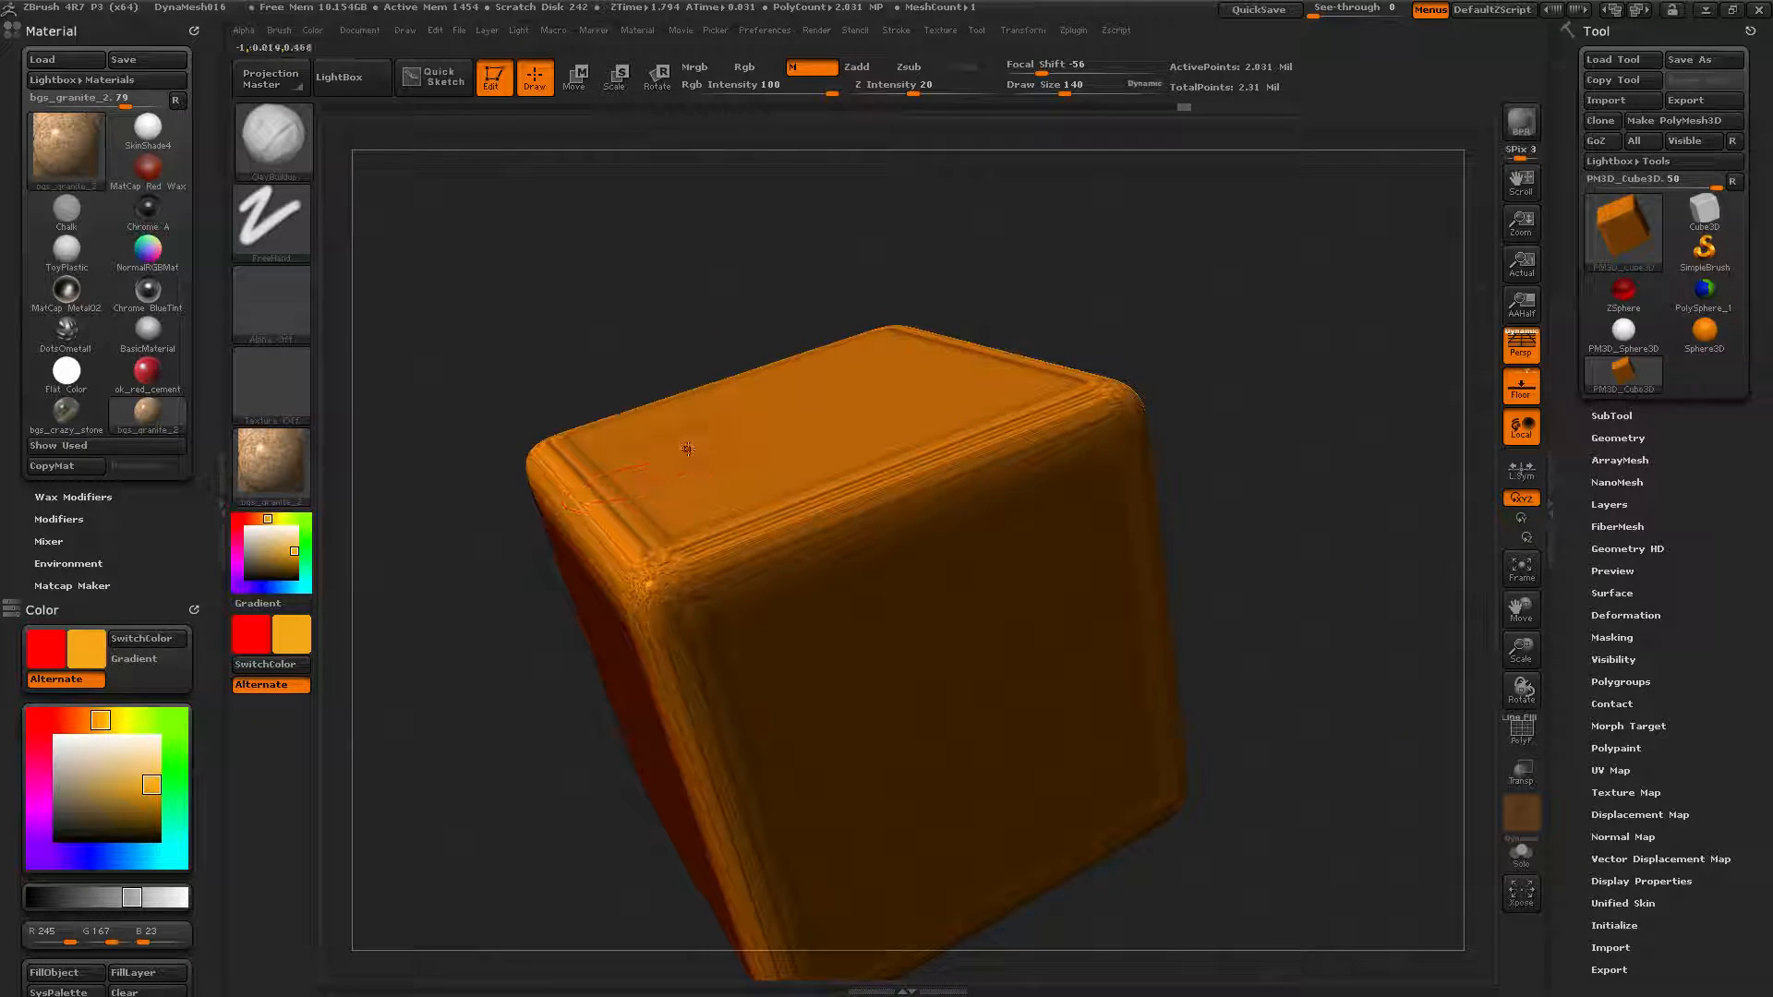
left_click_drag(450, 378, 422, 425)
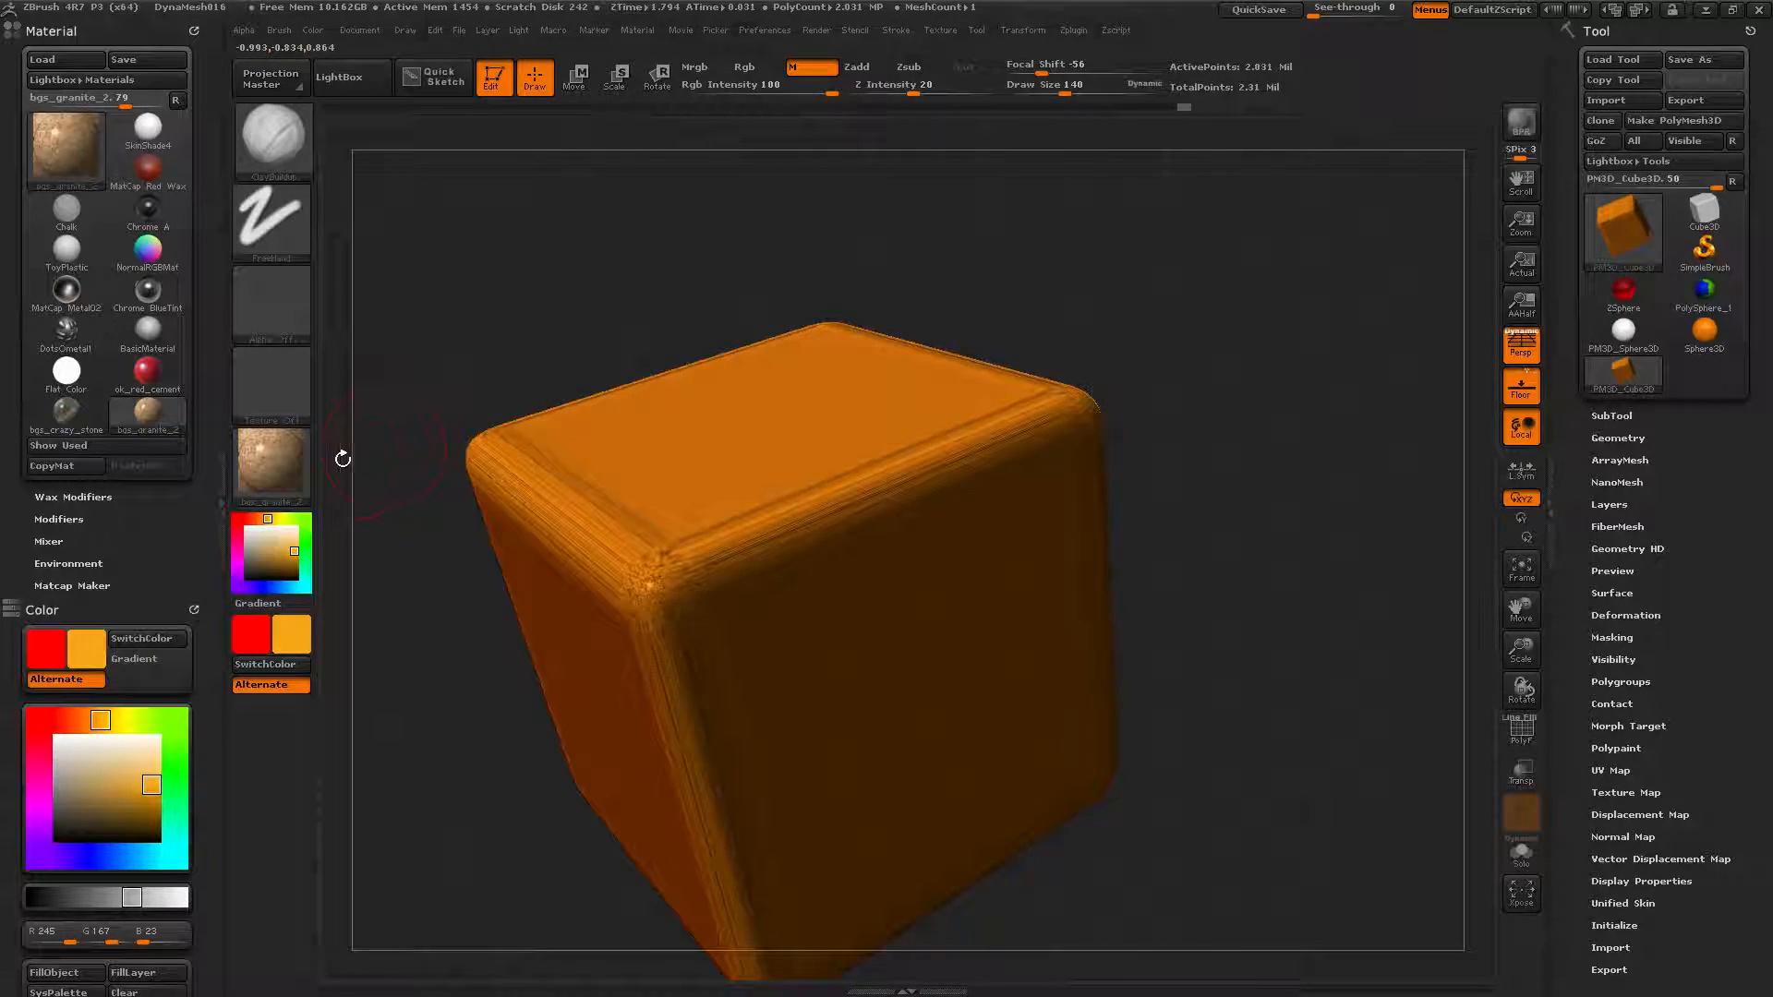
left_click(696, 70)
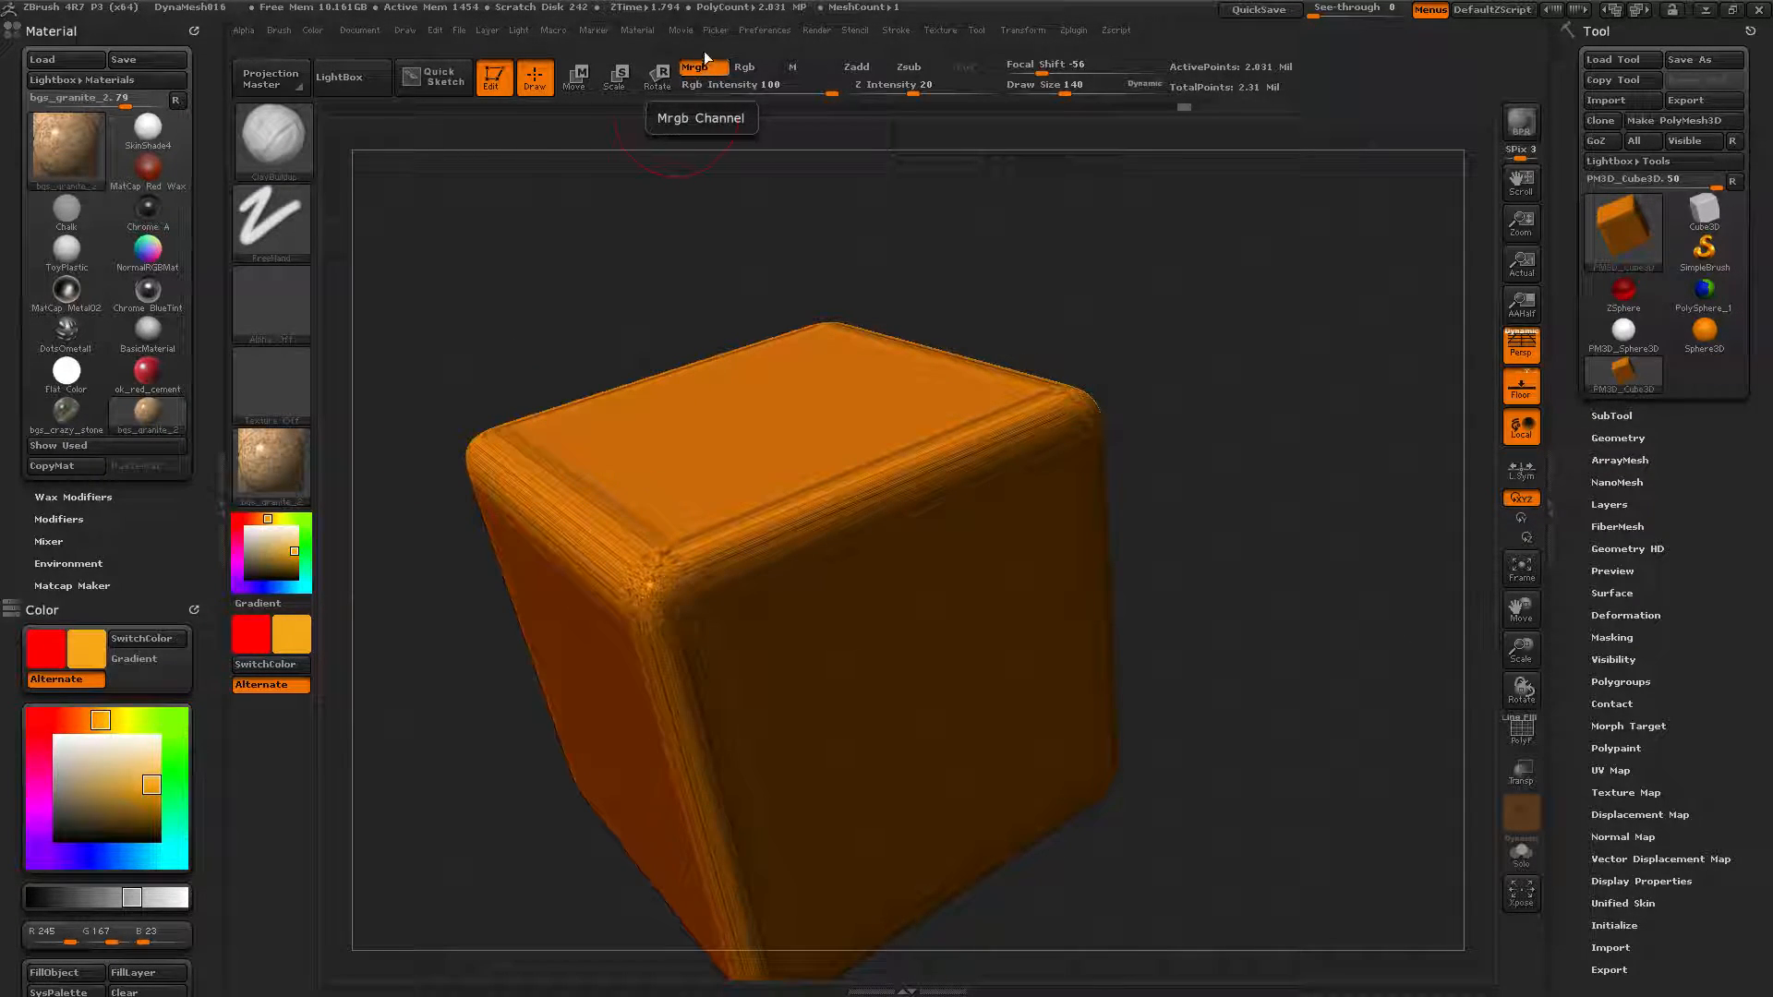
Apply the ReflectedMap material and fill the cube with deep blue.
left_click(257, 452)
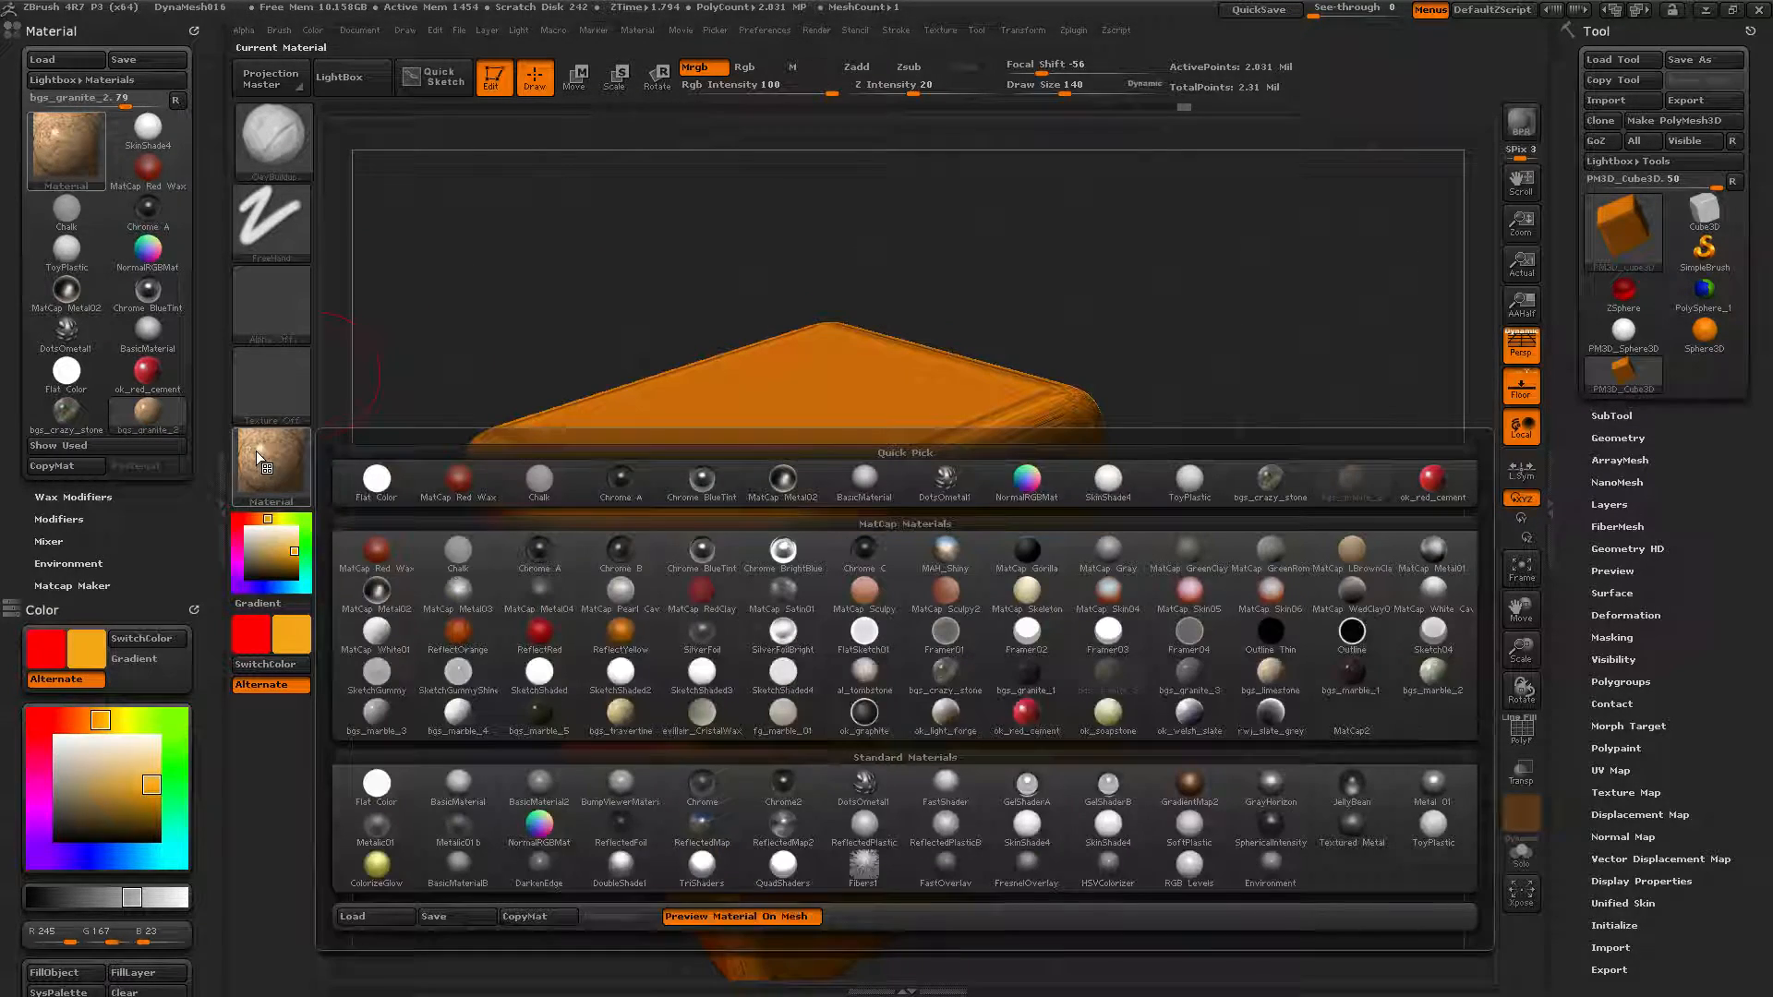
left_click(694, 820)
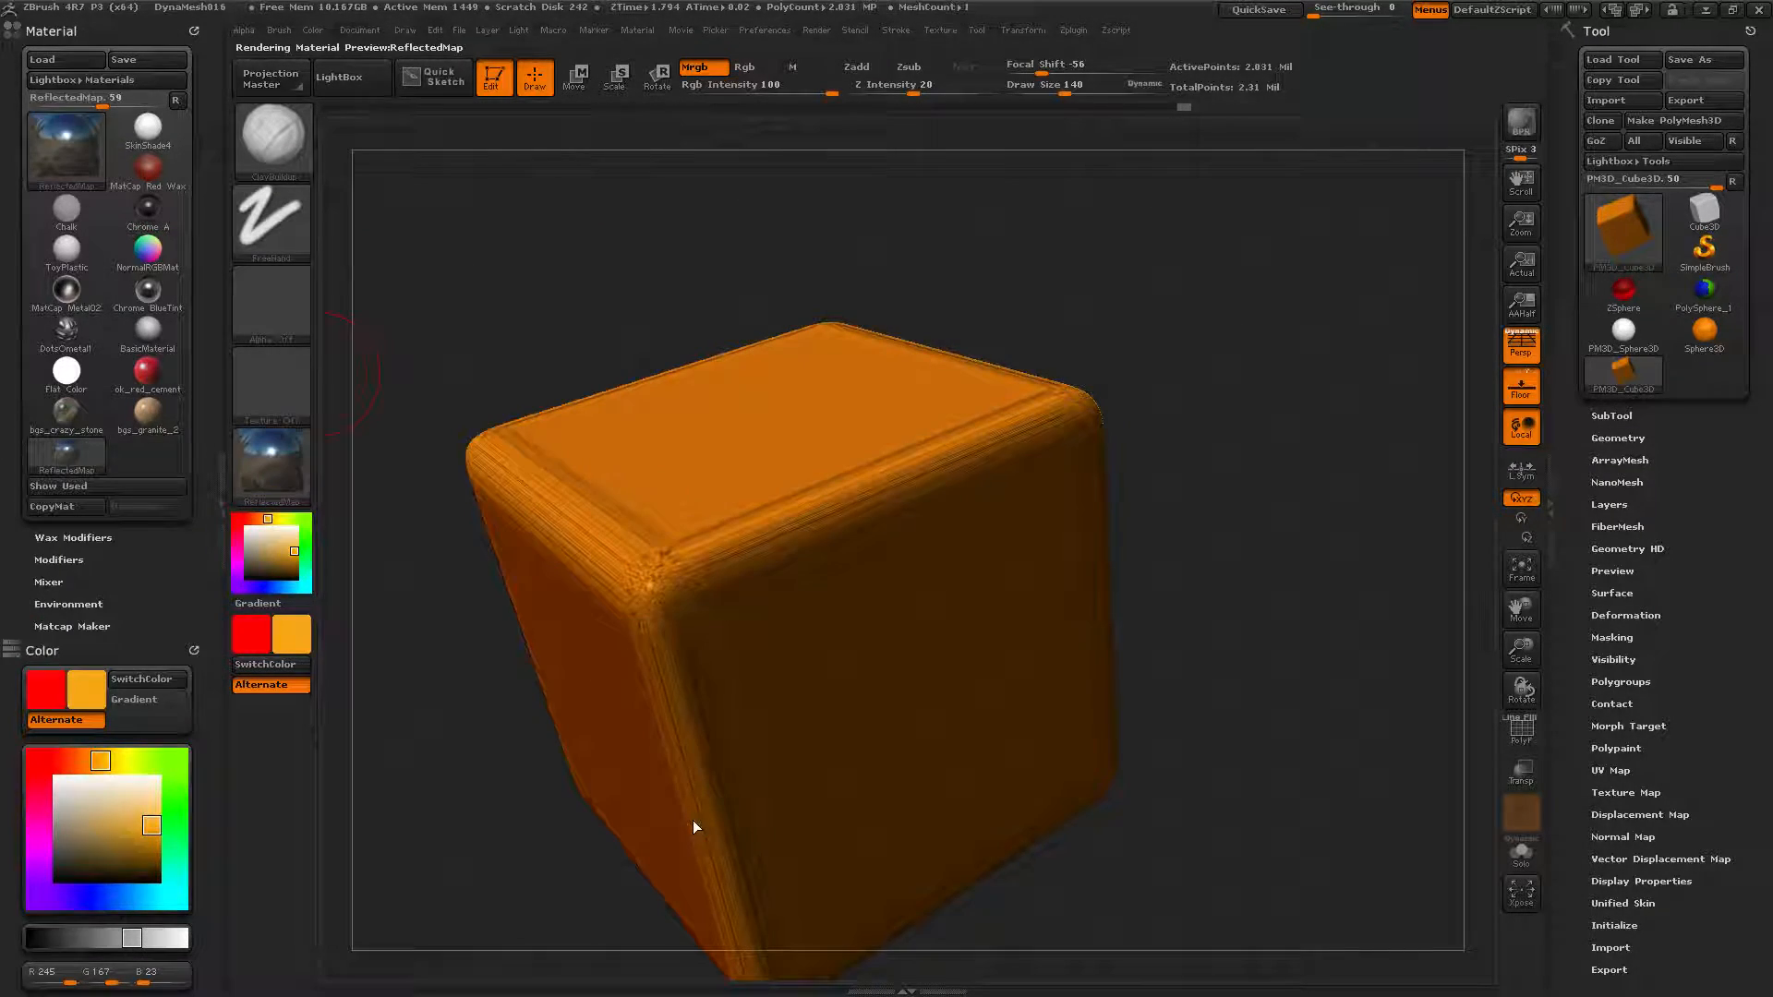
left_click(104, 897)
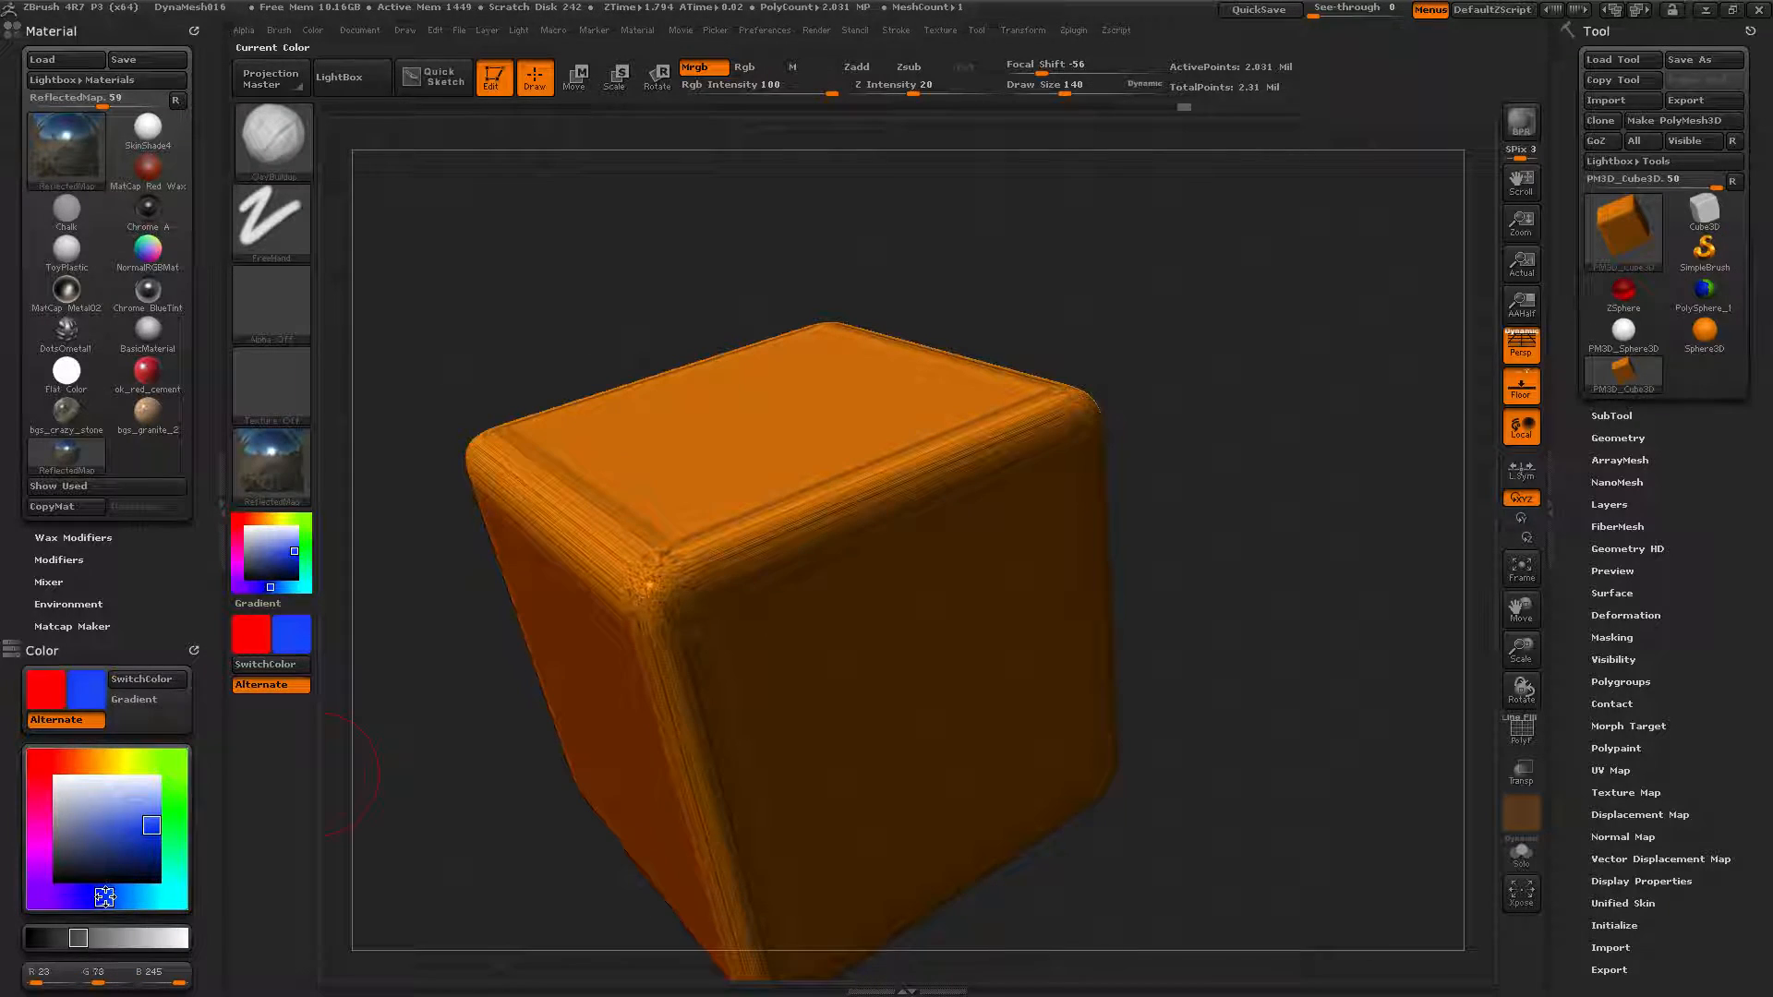
left_click(313, 29)
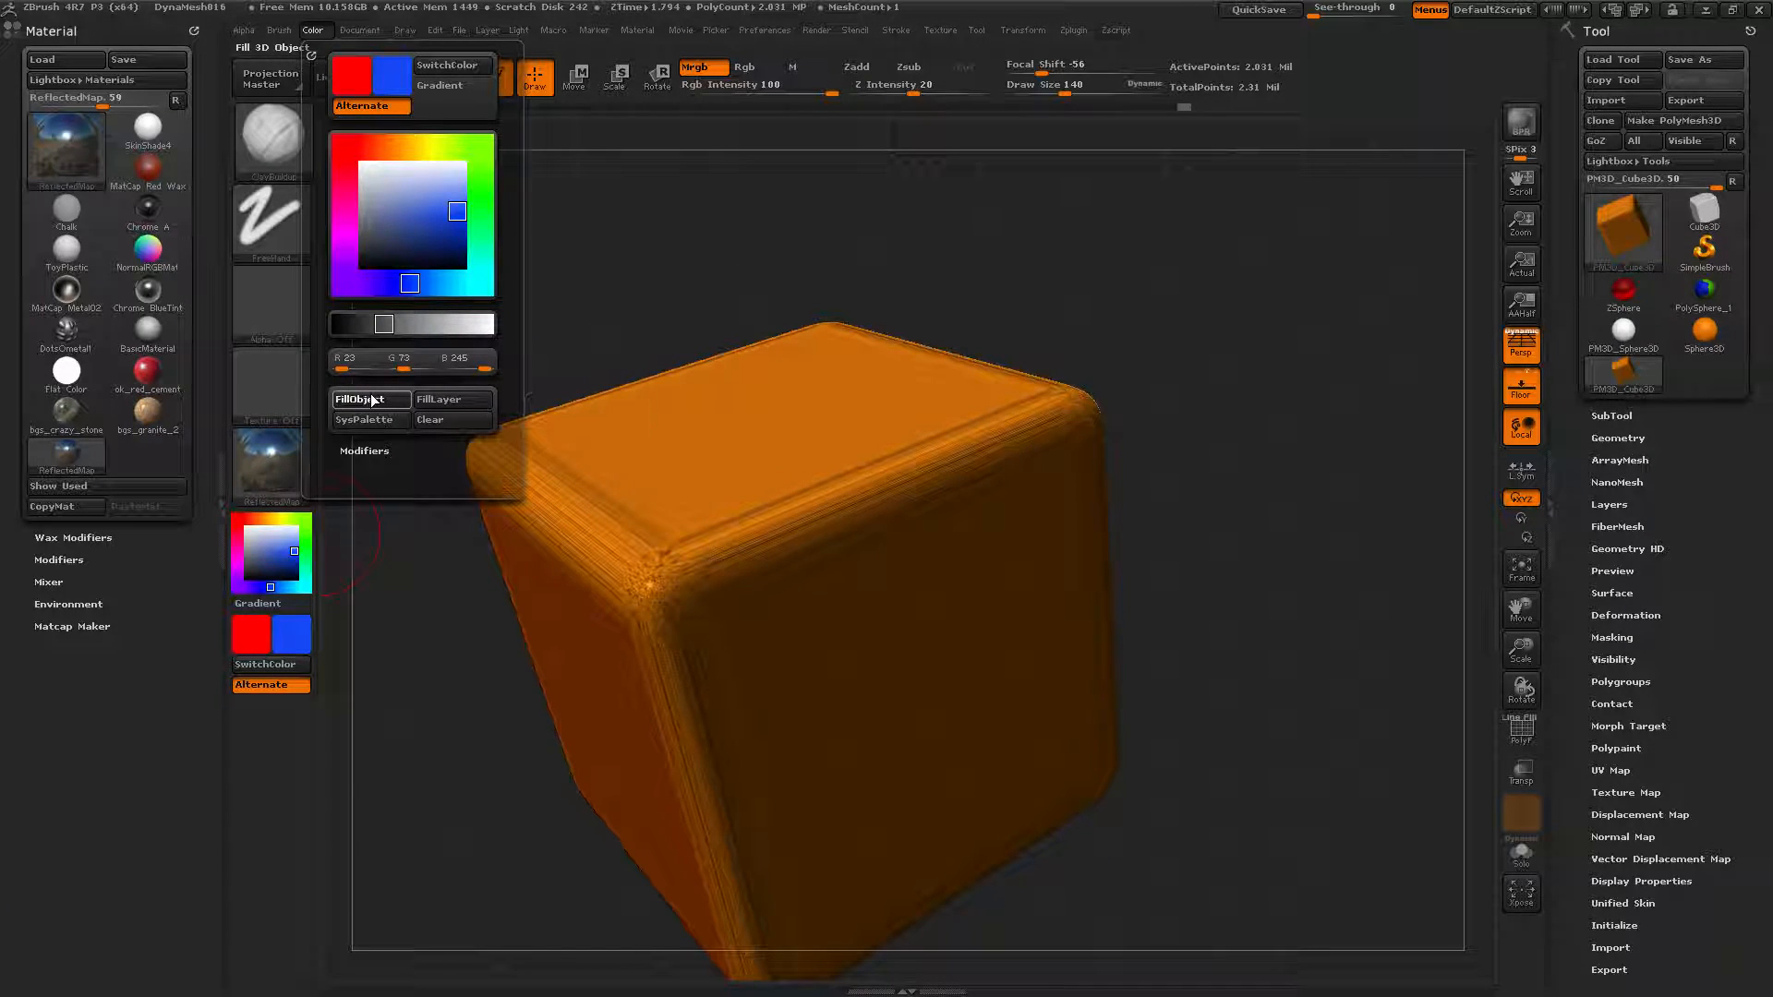
left_click(370, 399)
left_click_drag(1294, 546, 1220, 550)
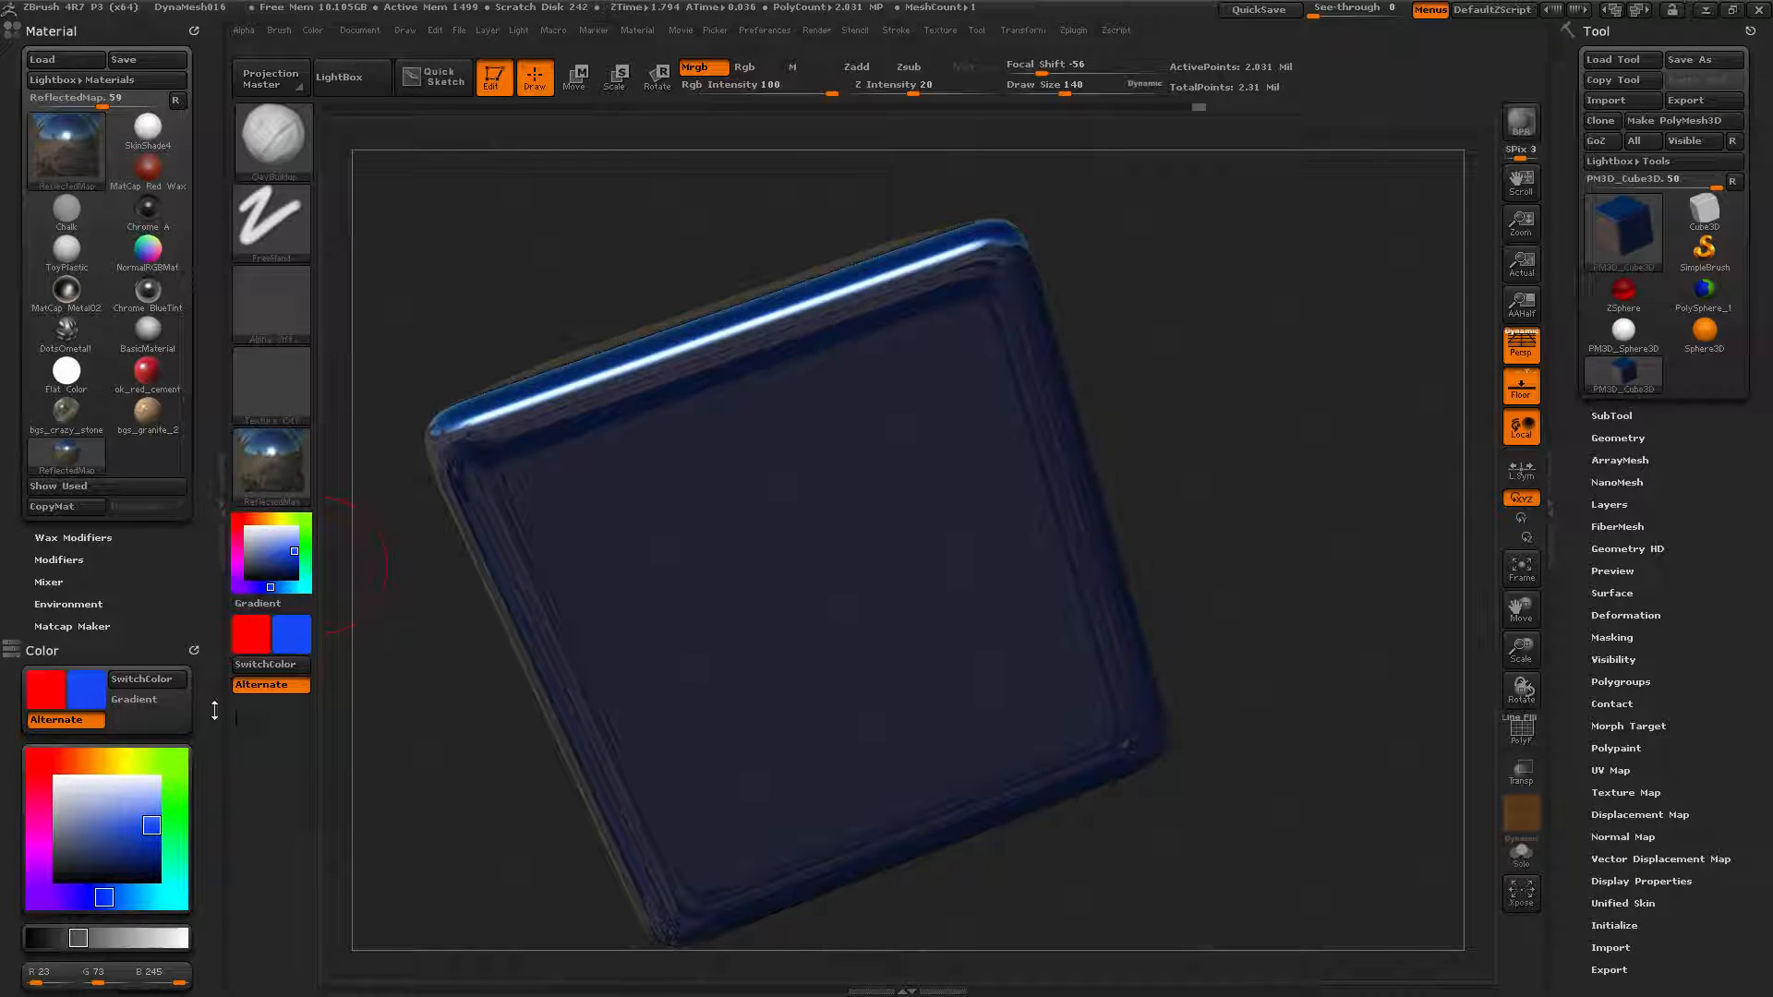
Orbit the cube and pick yellow (R 245, G 210, B 23) as the next colour.
left_click_drag(172, 599, 153, 678)
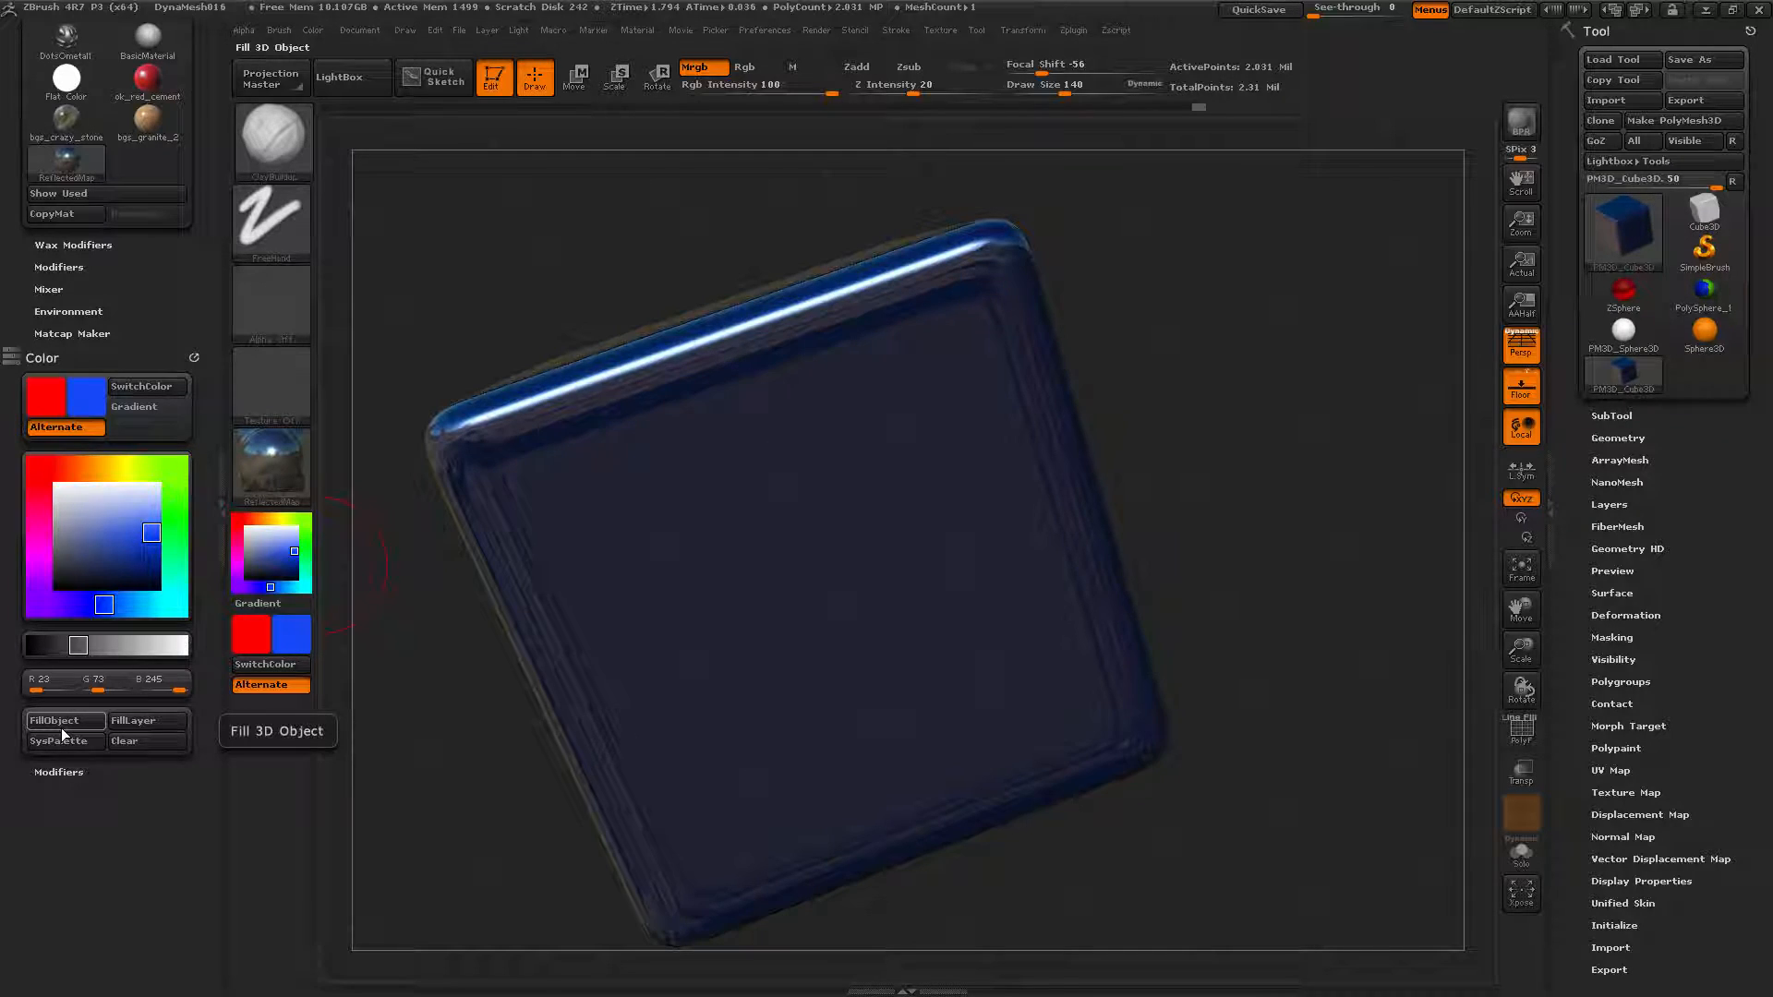
left_click_drag(1166, 456, 1109, 428)
left_click(117, 472)
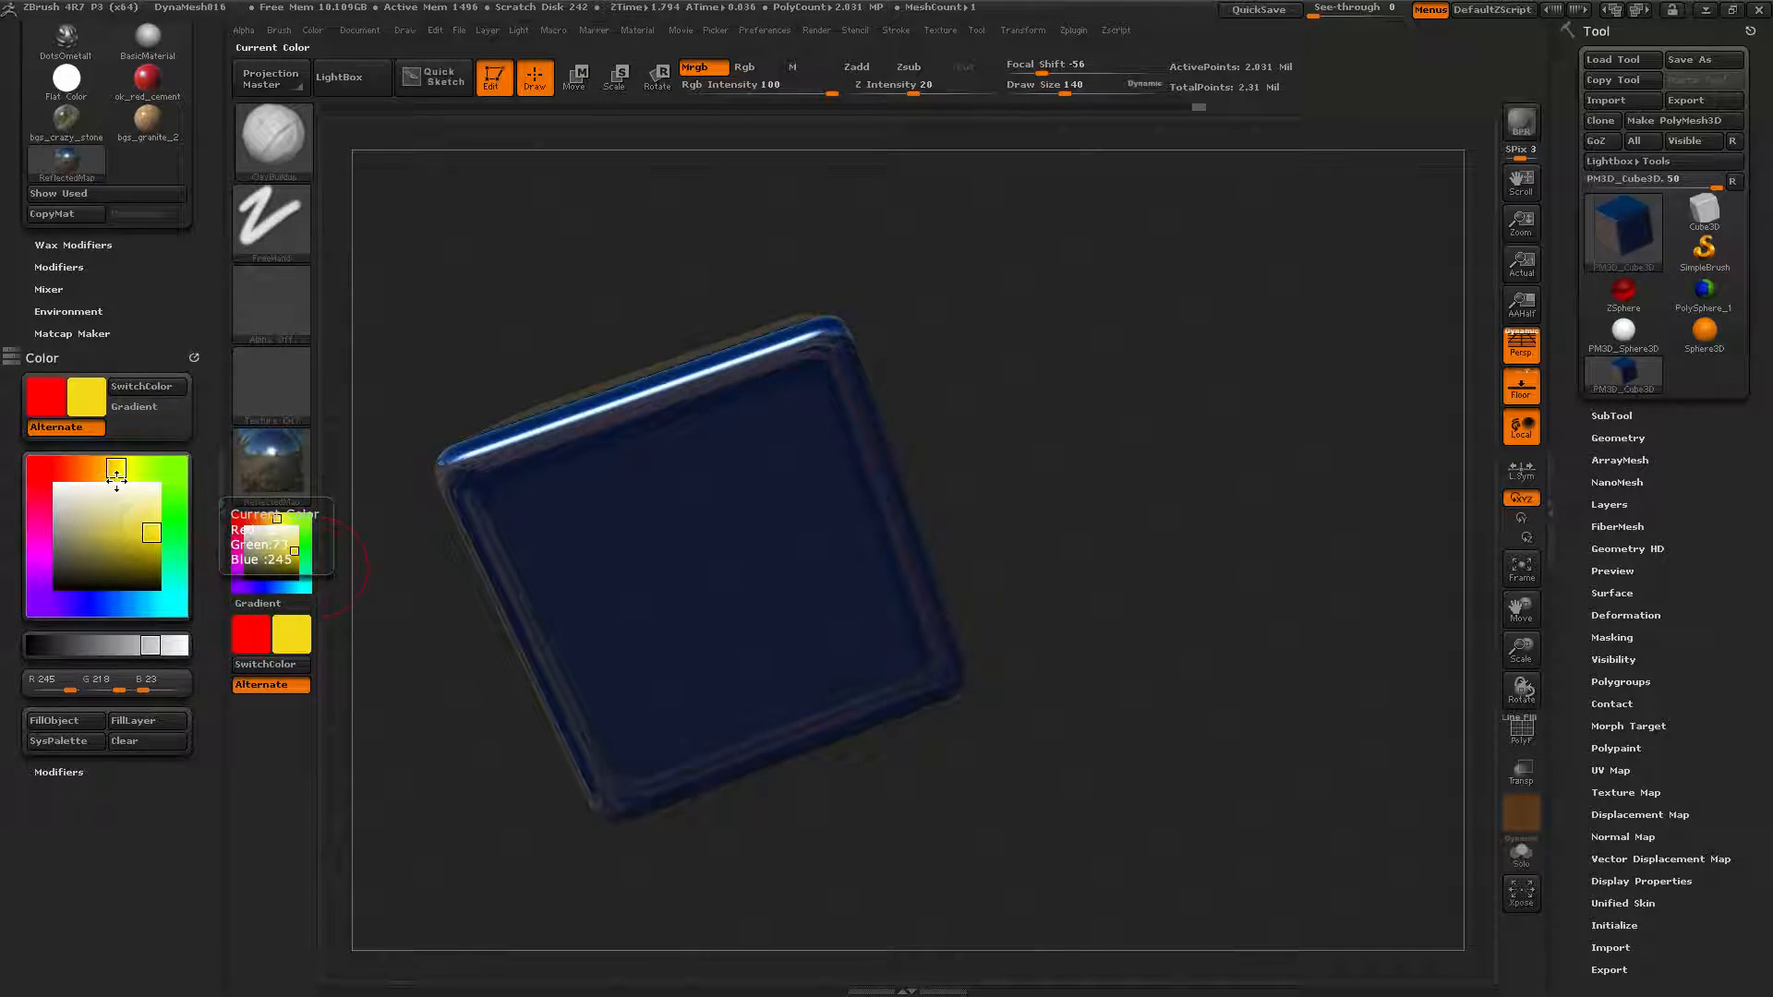
Fill the cube with the ReflectOrange material and rotate to show its top face.
left_click(262, 463)
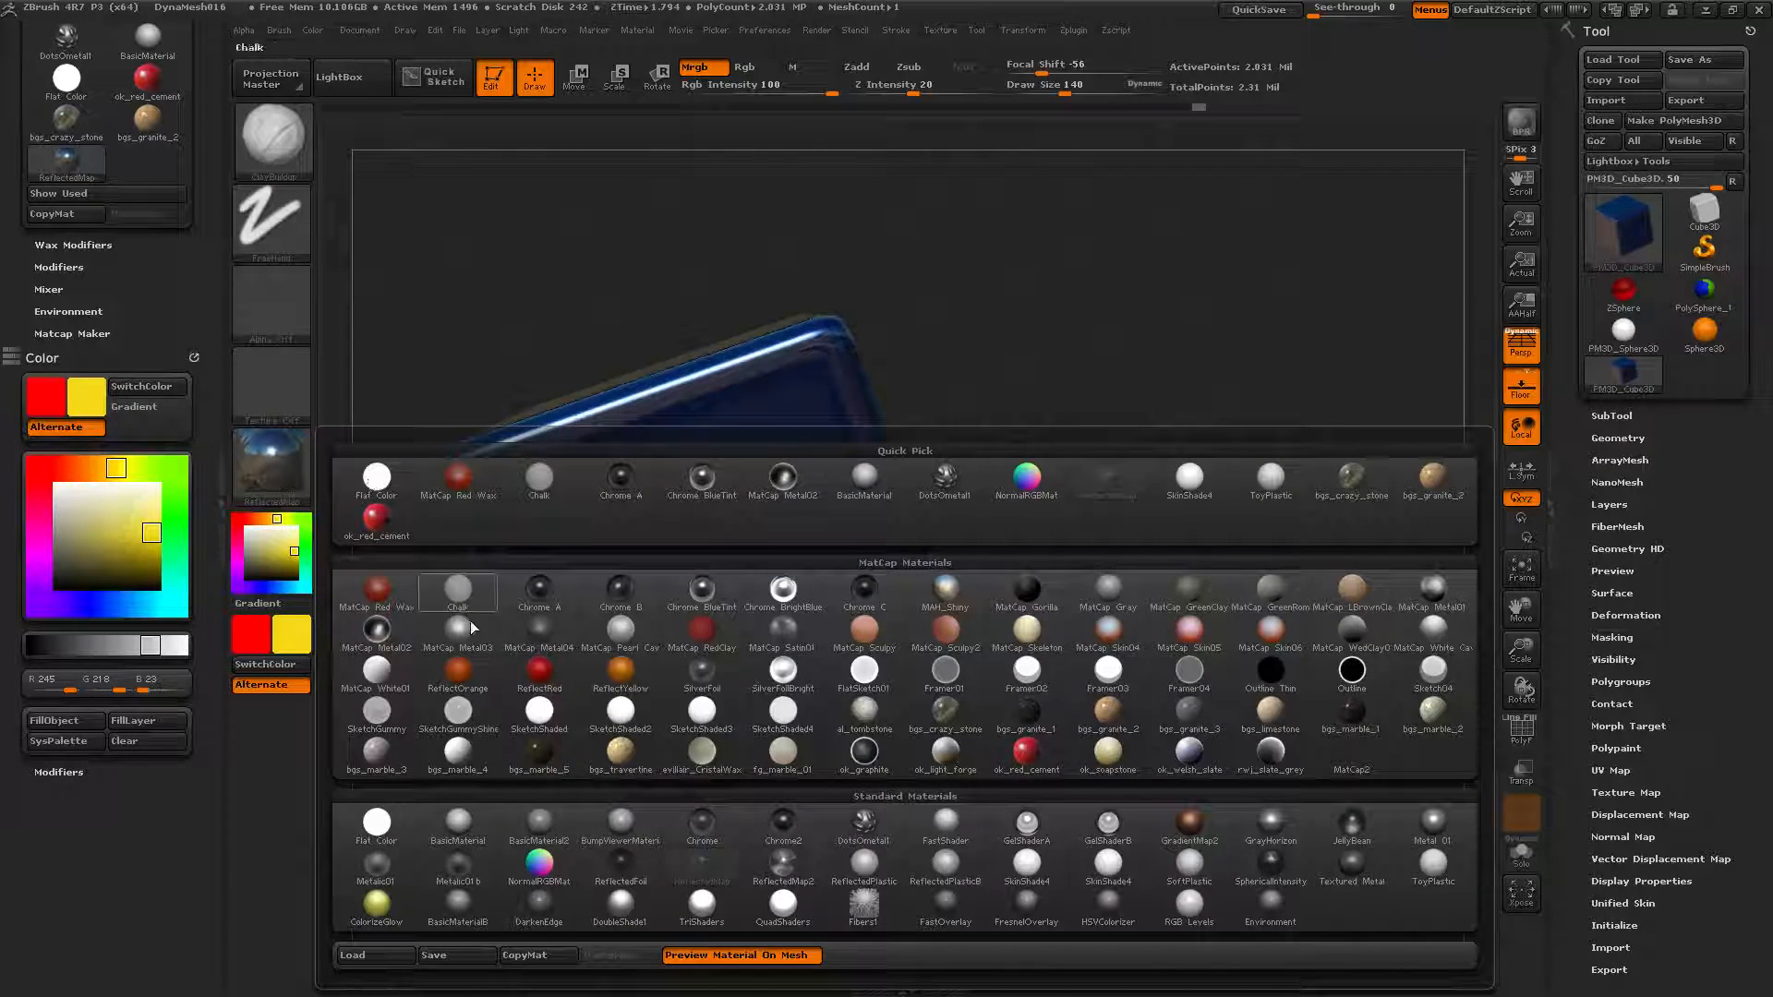
left_click(458, 669)
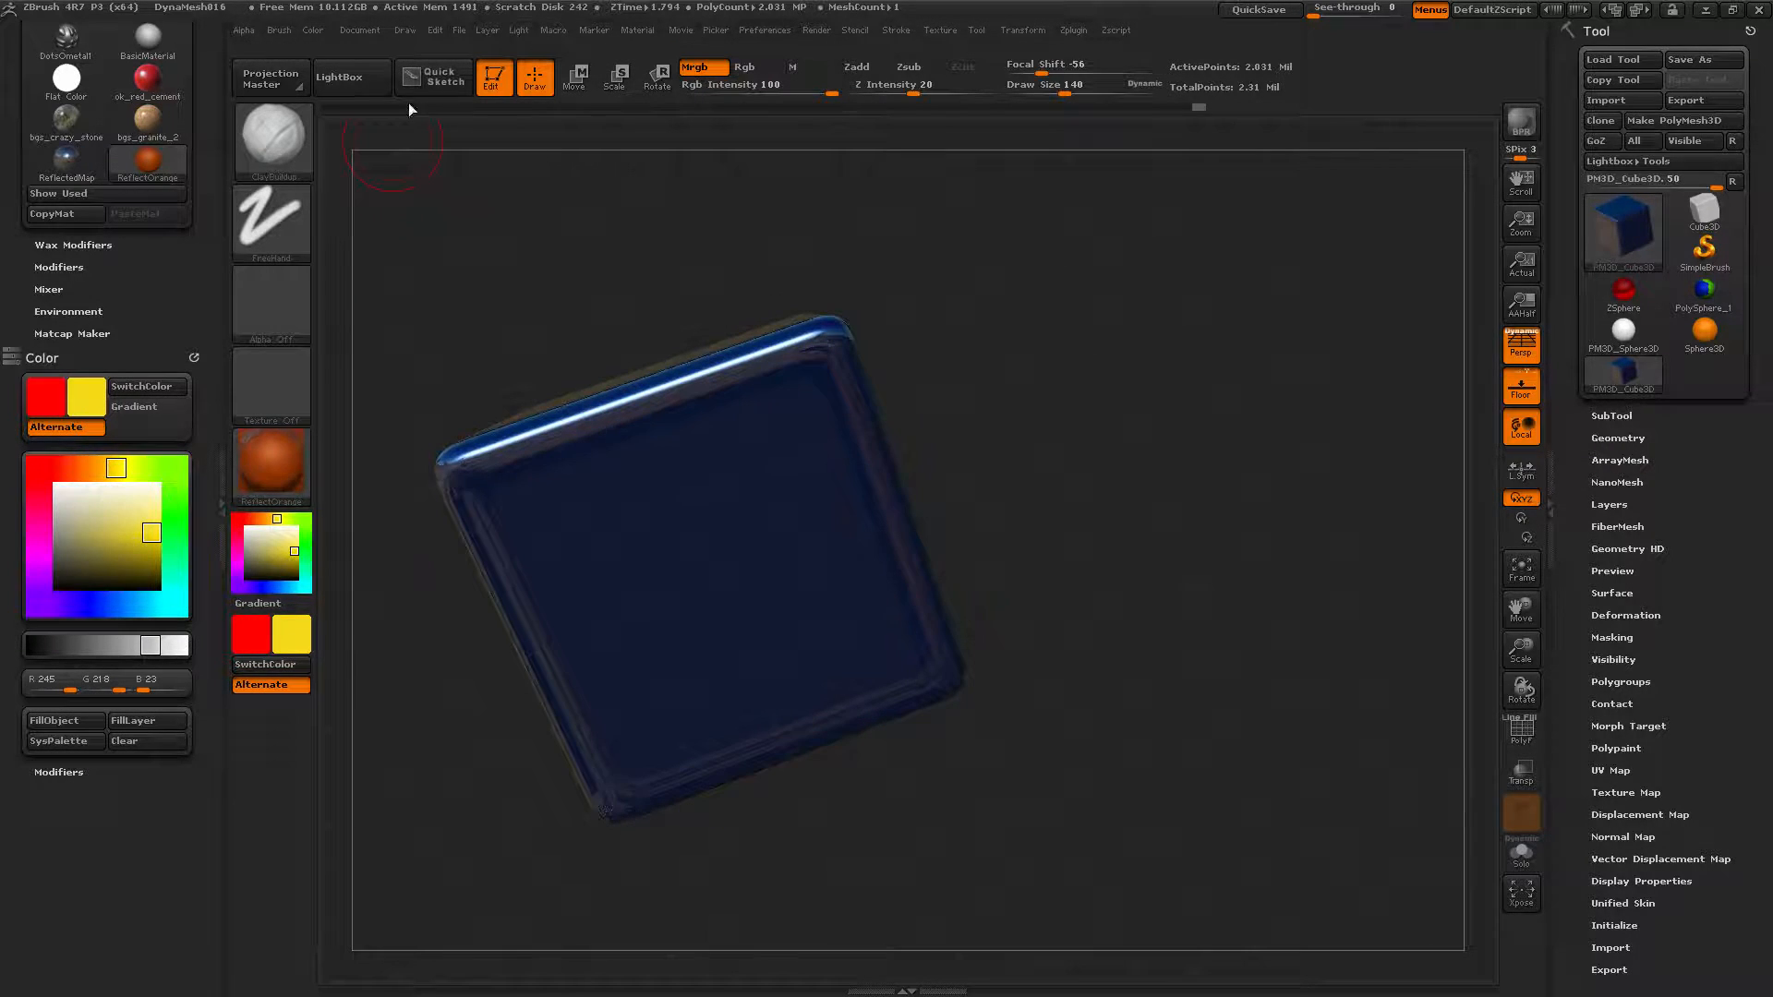
left_click(50, 722)
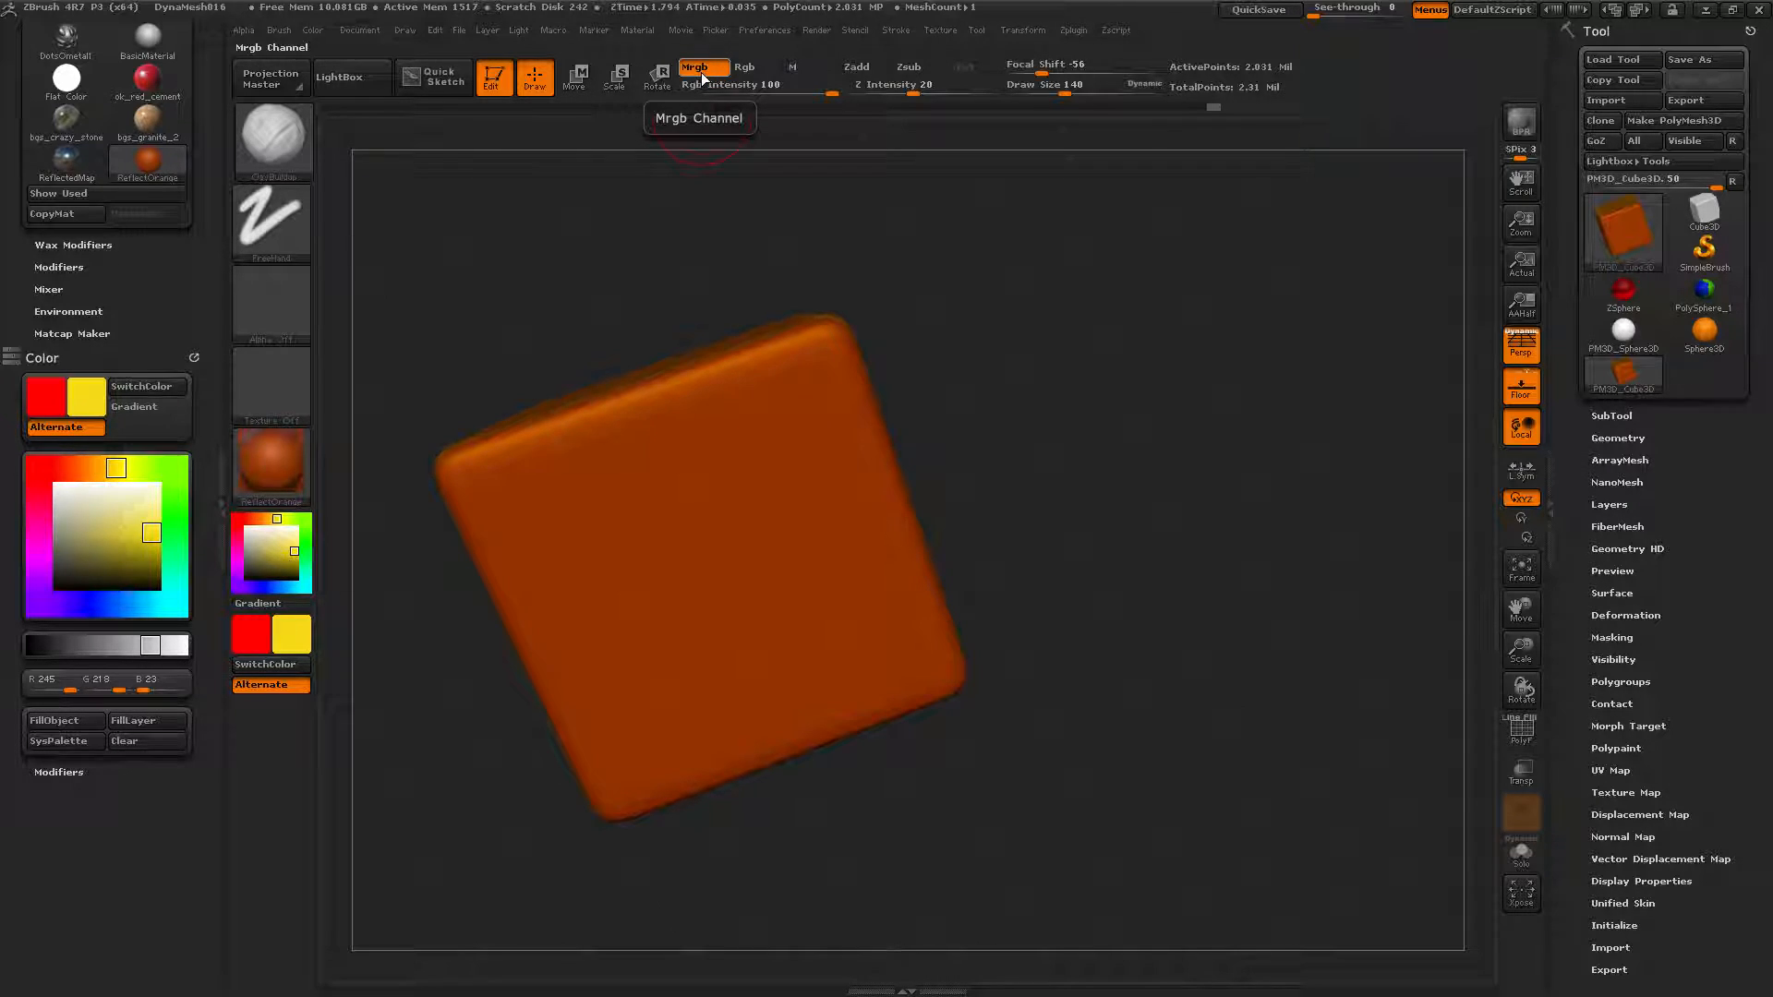
left_click_drag(584, 279, 359, 444)
Make Chrome the current material and set the secondary colour to magenta (R 210, G 23, B 245).
left_click(260, 454)
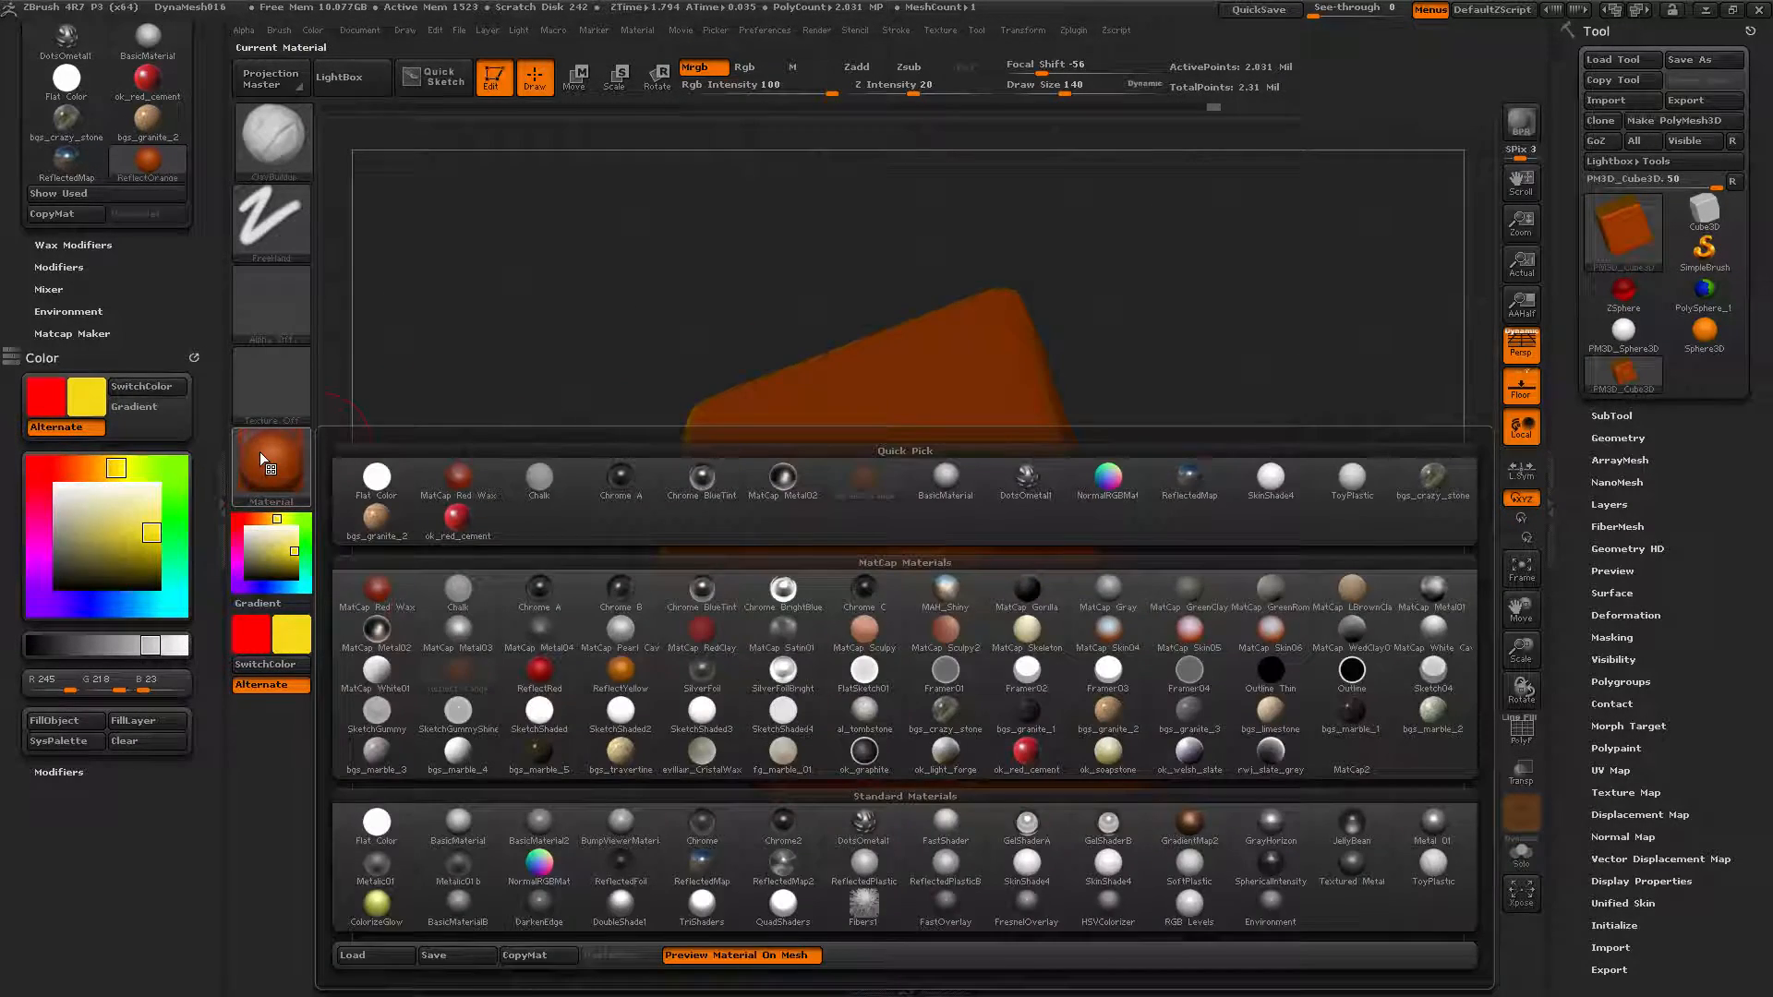
left_click(702, 821)
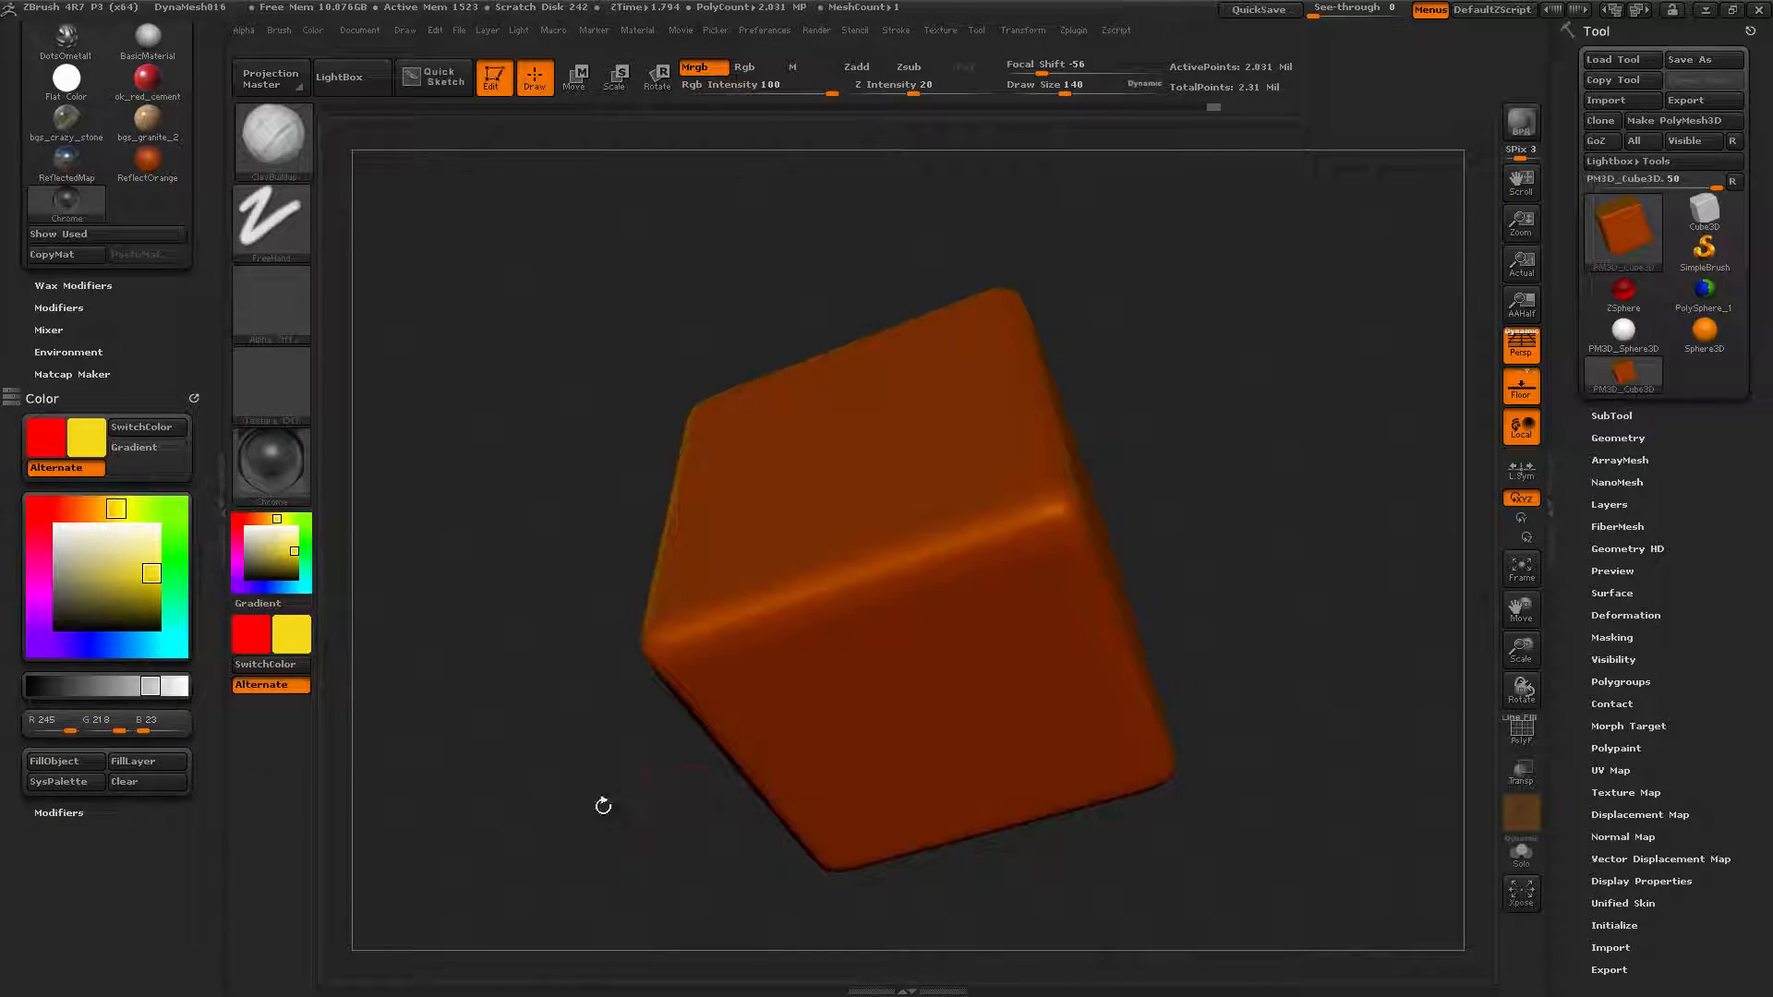
left_click(39, 606)
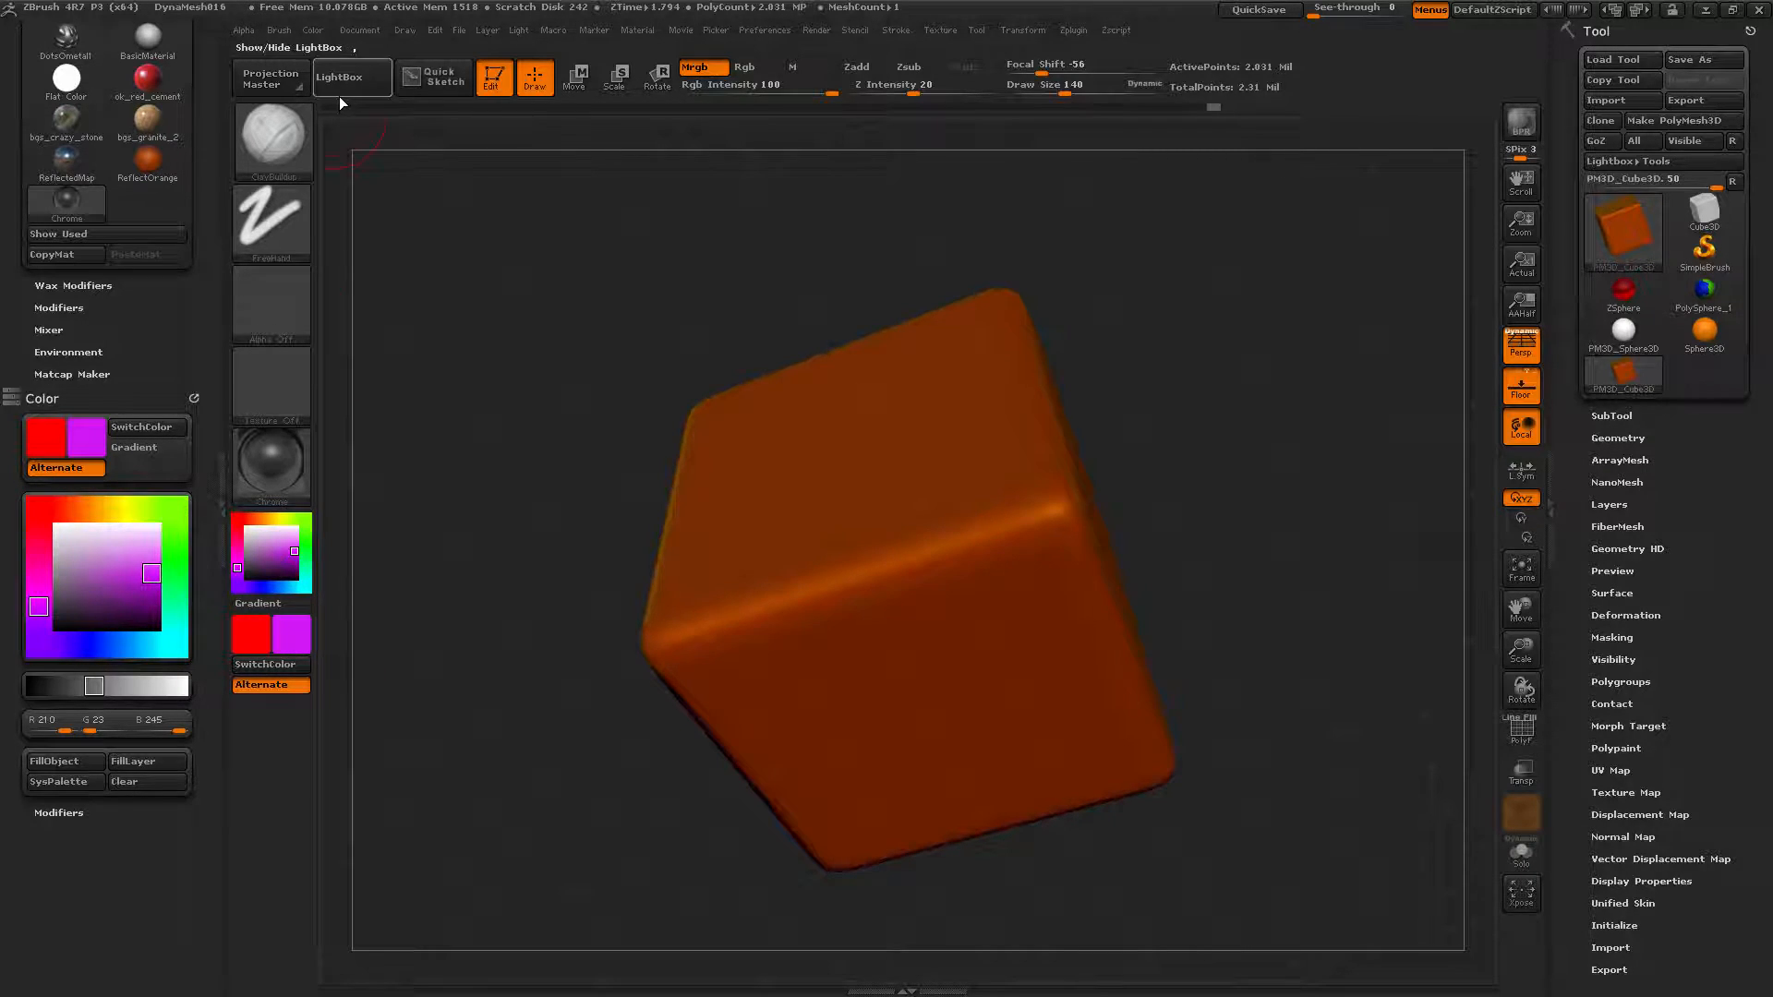
Fill the cube with the magenta colour and turn it to show its right face.
left_click(65, 761)
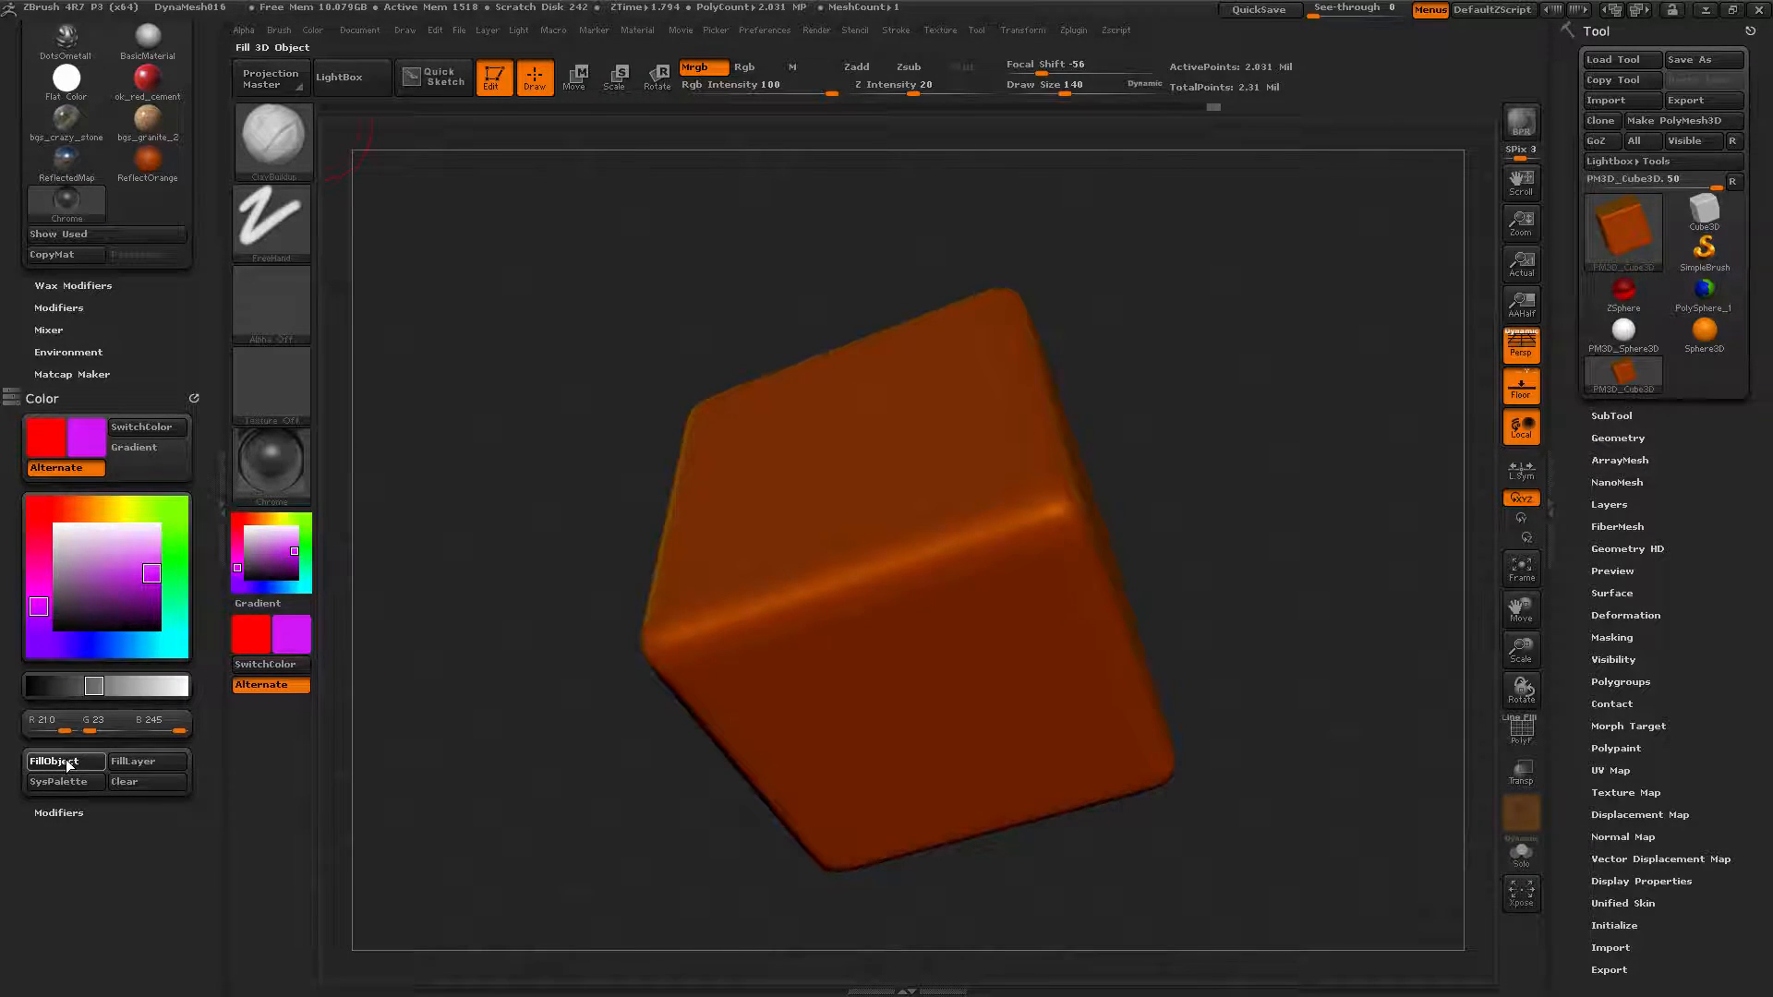
mouse_move(518, 447)
left_mouse_down()
mouse_move(487, 451)
mouse_move(508, 451)
left_mouse_up()
left_click_drag(535, 388, 547, 410)
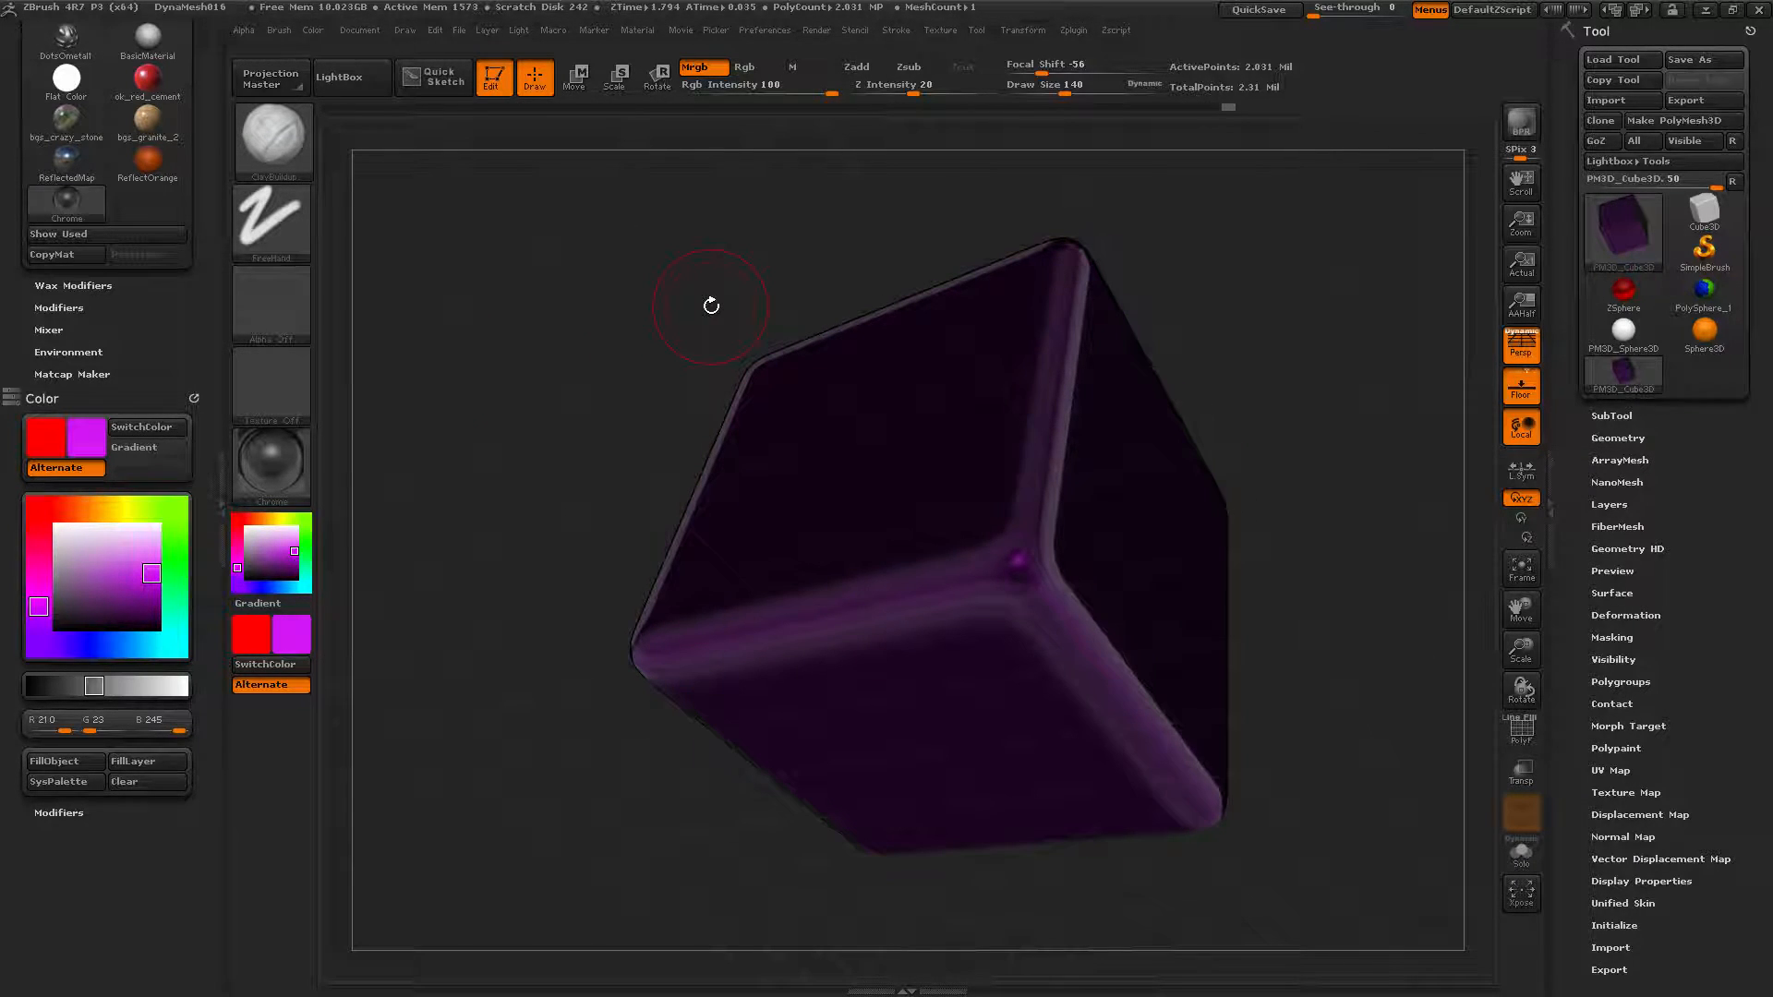
Pick cyan, enable Rgb-only filling, and refill the cube teal.
left_click(172, 645)
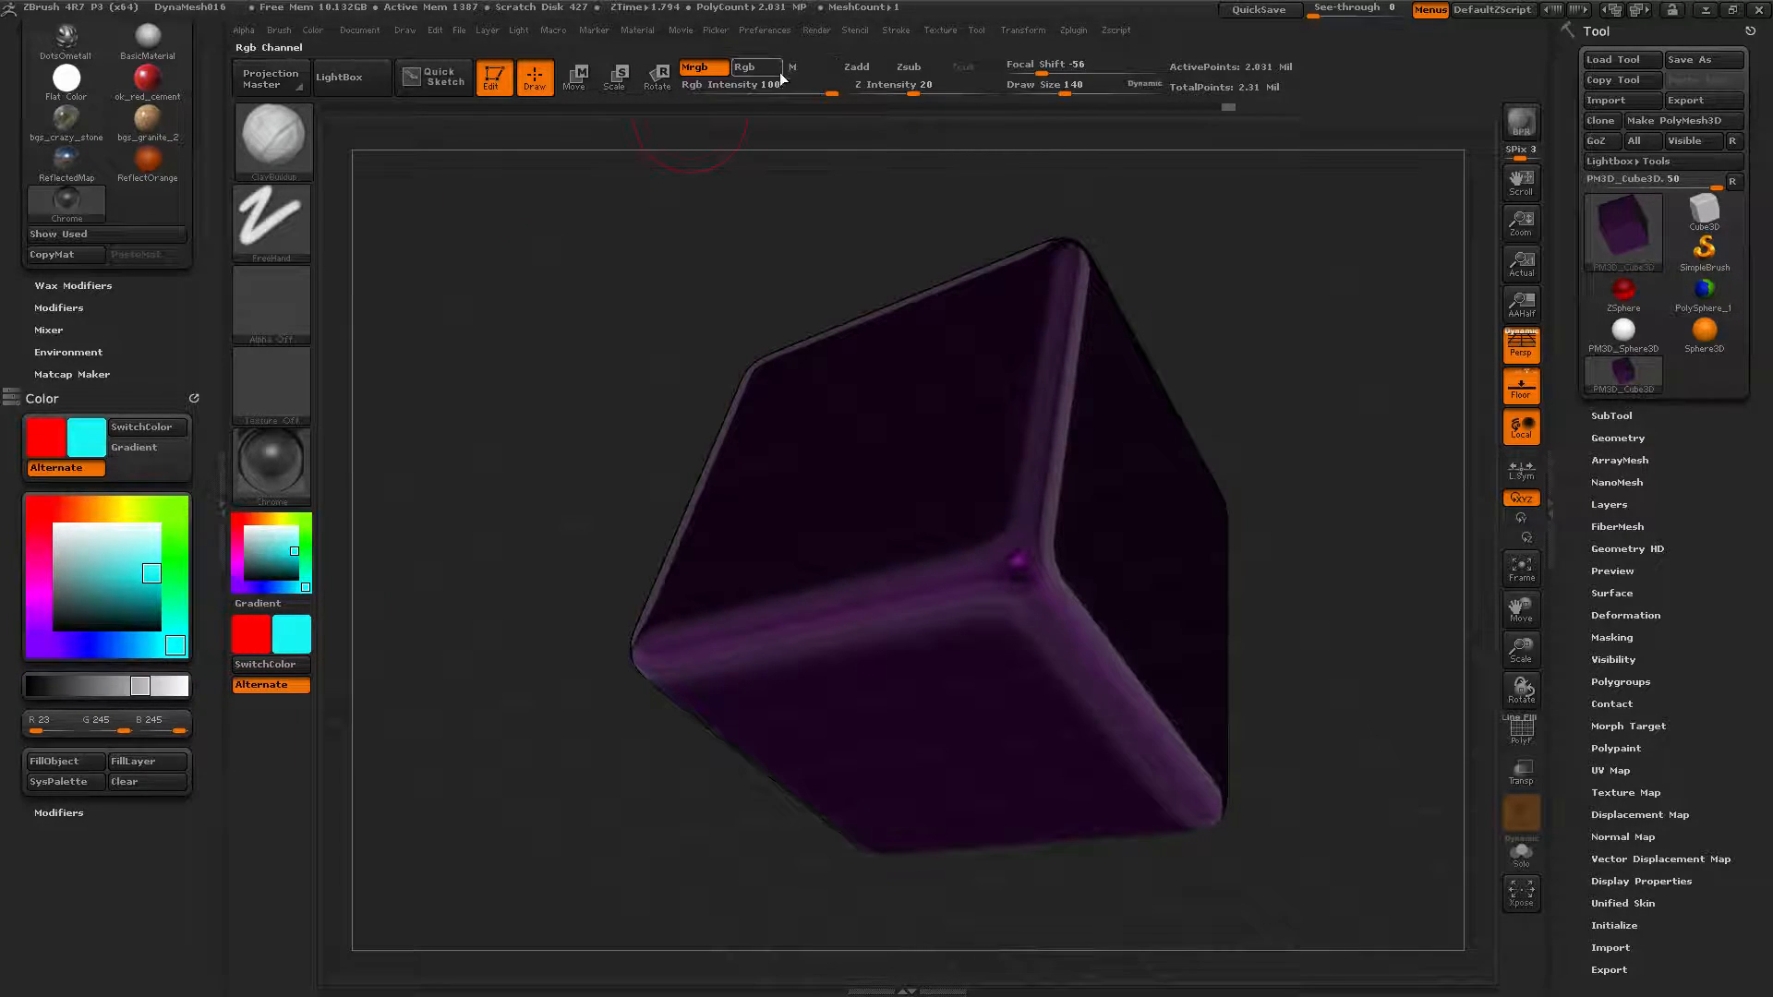
left_click(754, 68)
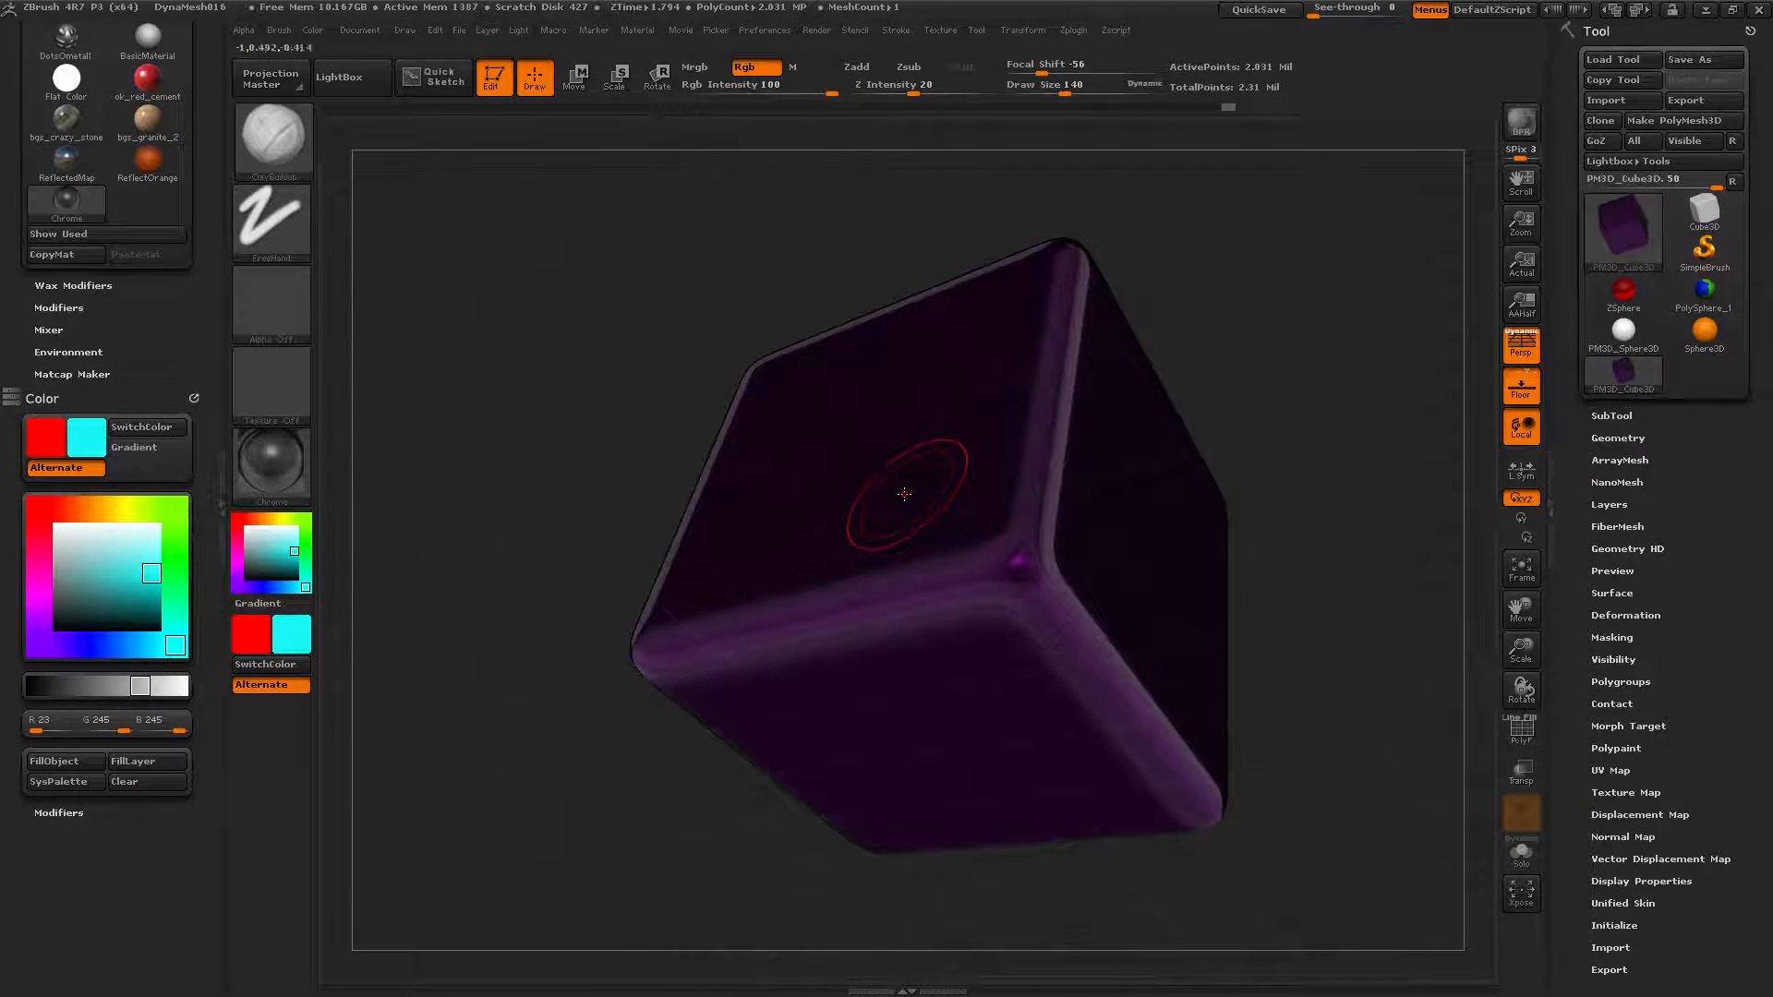
left_click(83, 761)
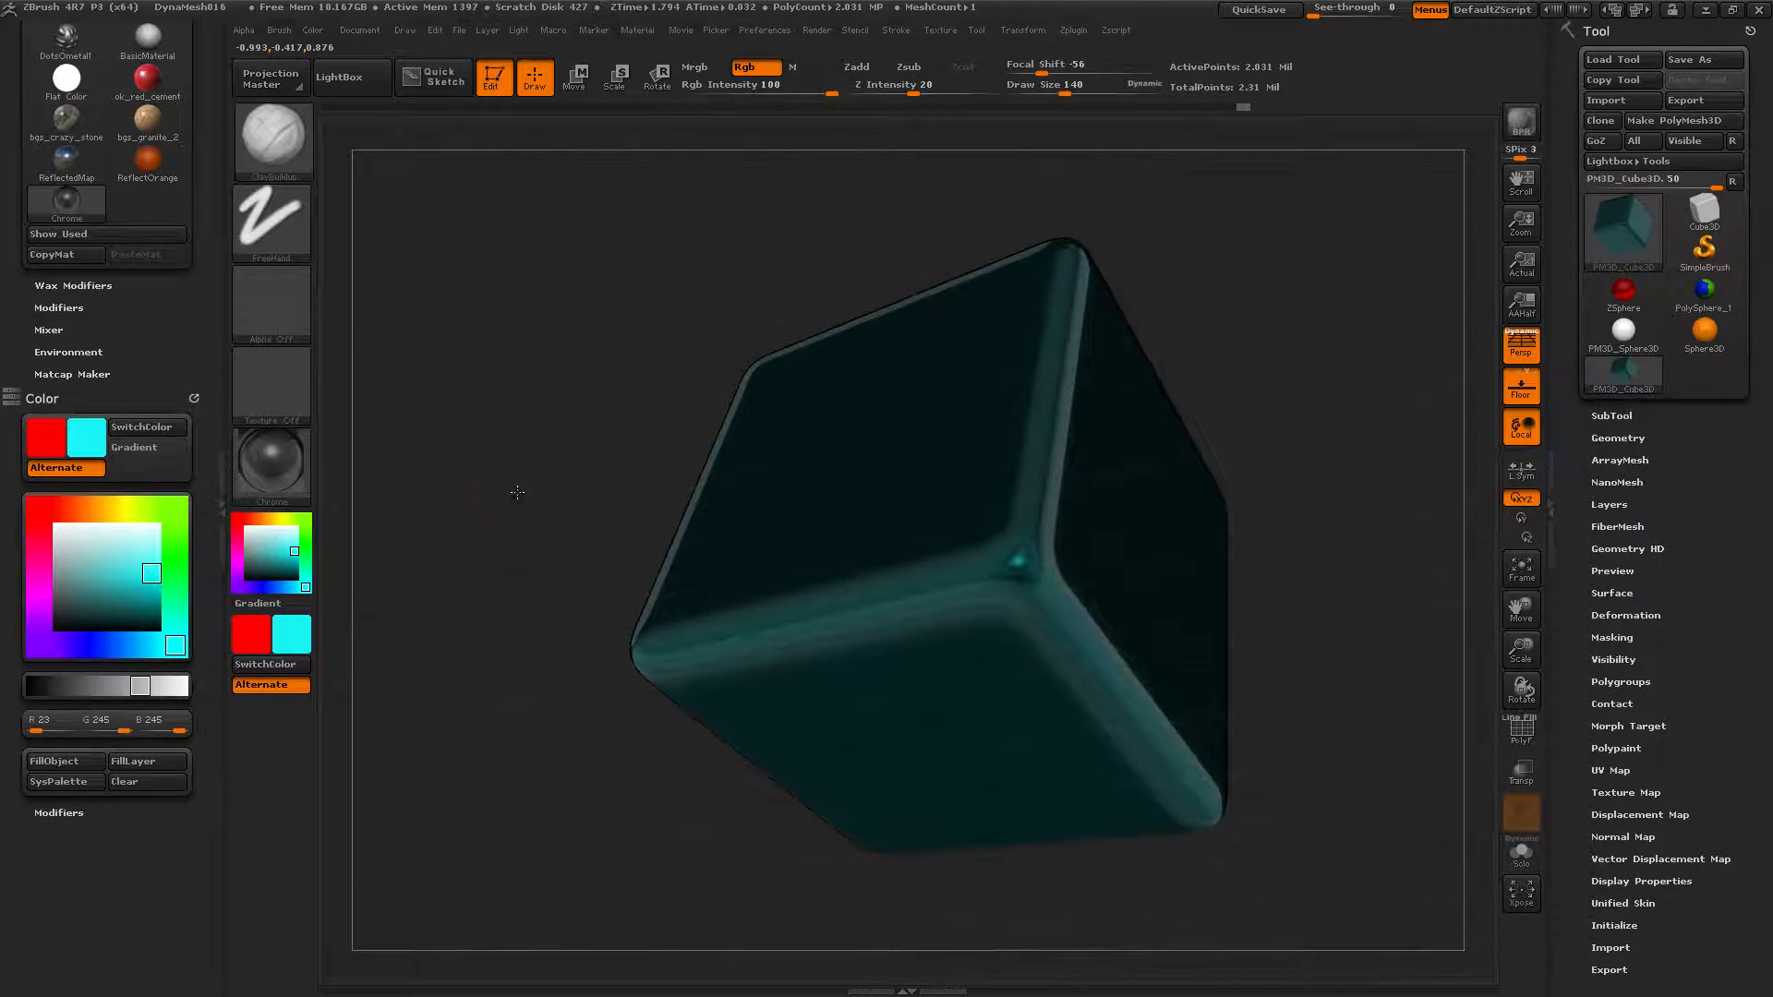
left_click_drag(519, 492, 490, 486)
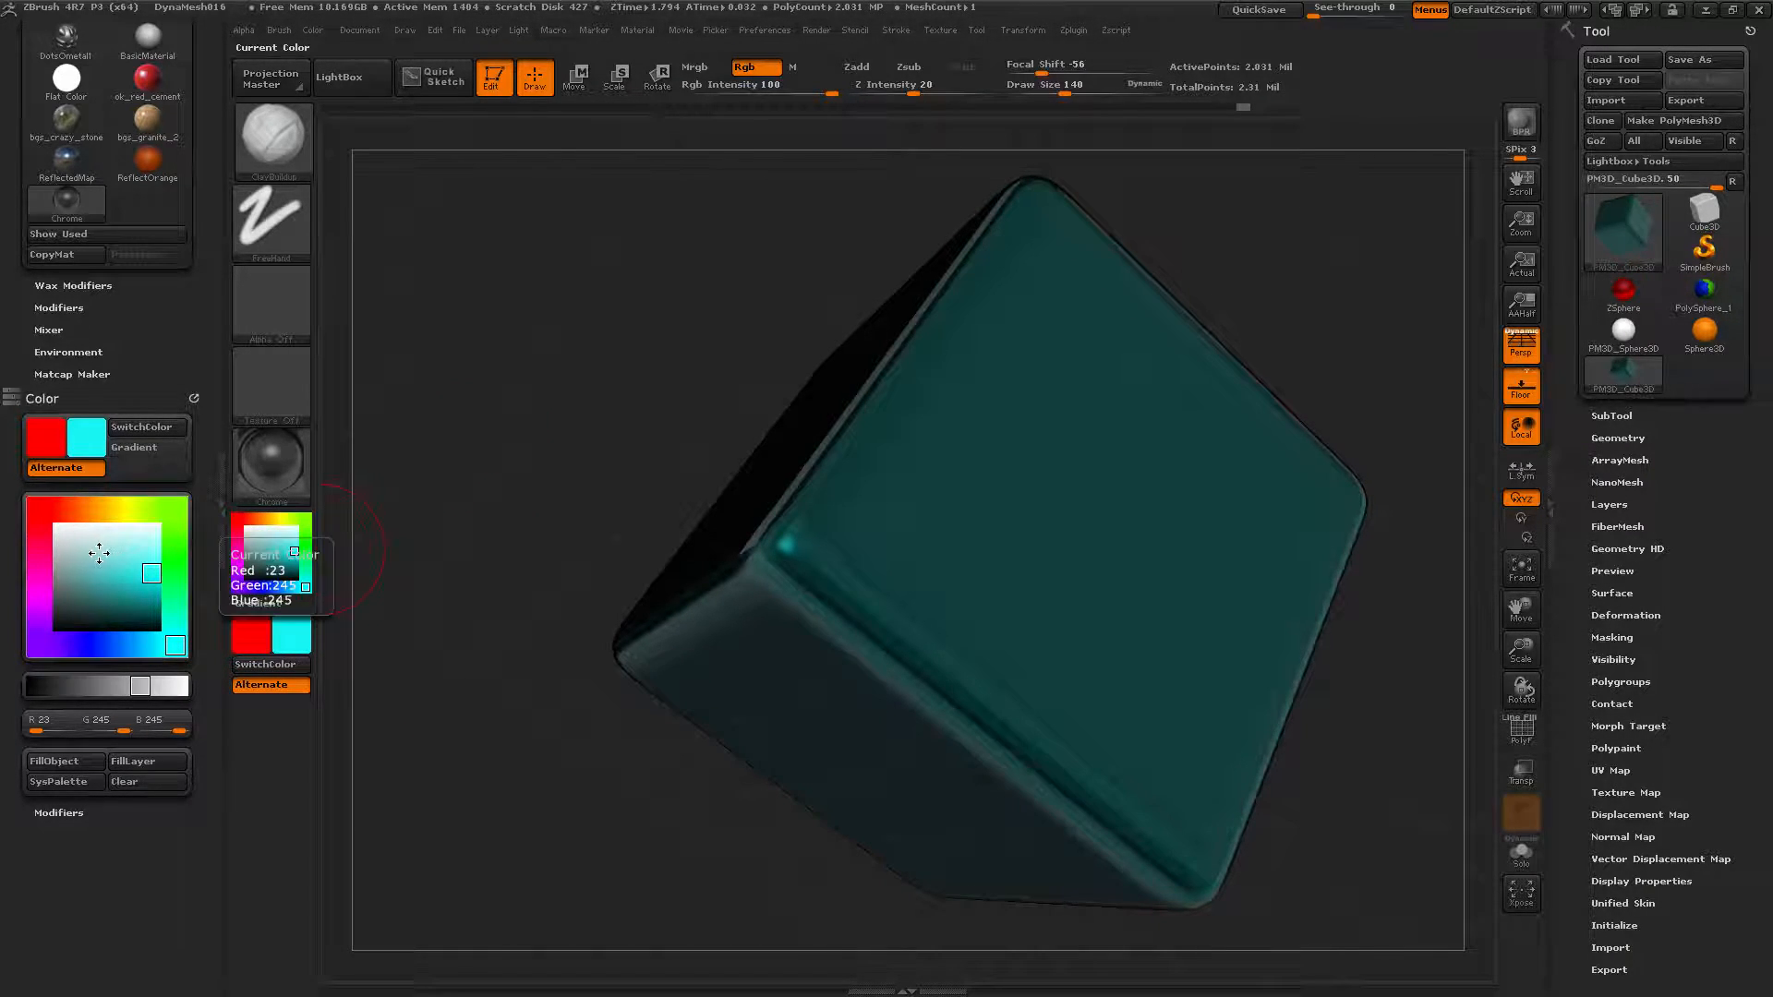
Set the colour to pure white (R255 G255 B255) and fill the canvas layer grey, clearing the cube.
left_click(58, 527)
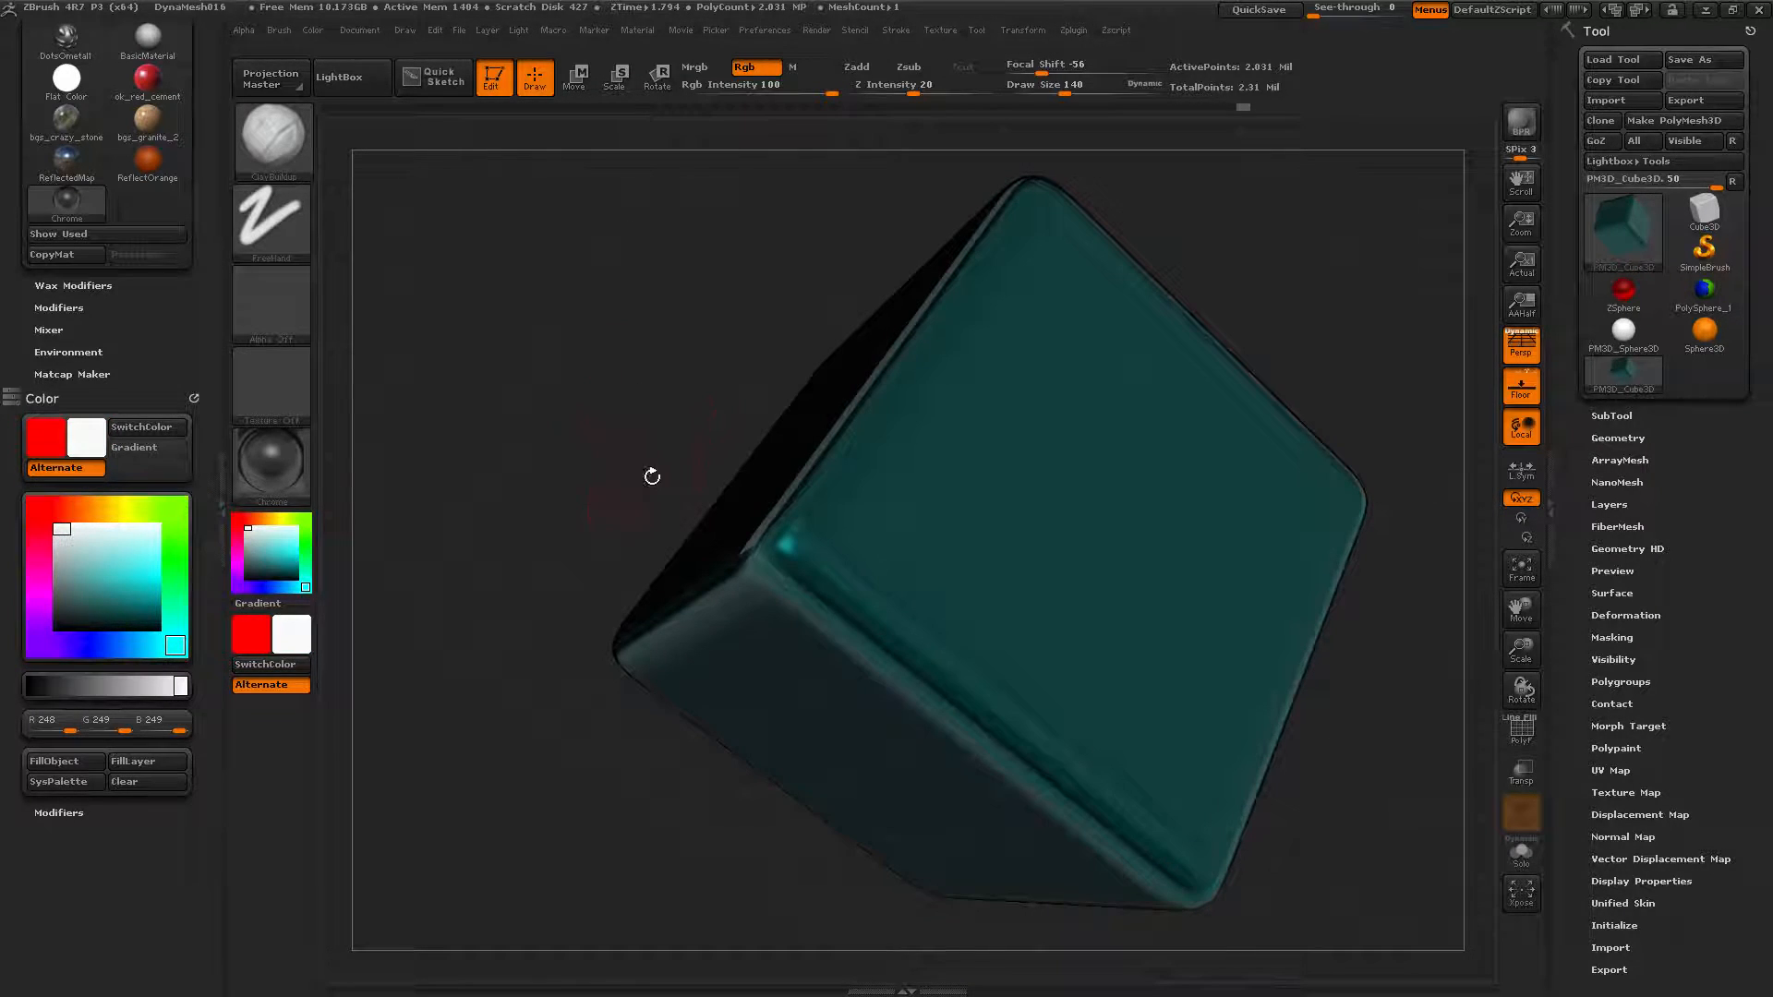
right_click_drag(562, 431, 448, 437, "ctrl")
left_click_drag(448, 437, 691, 405)
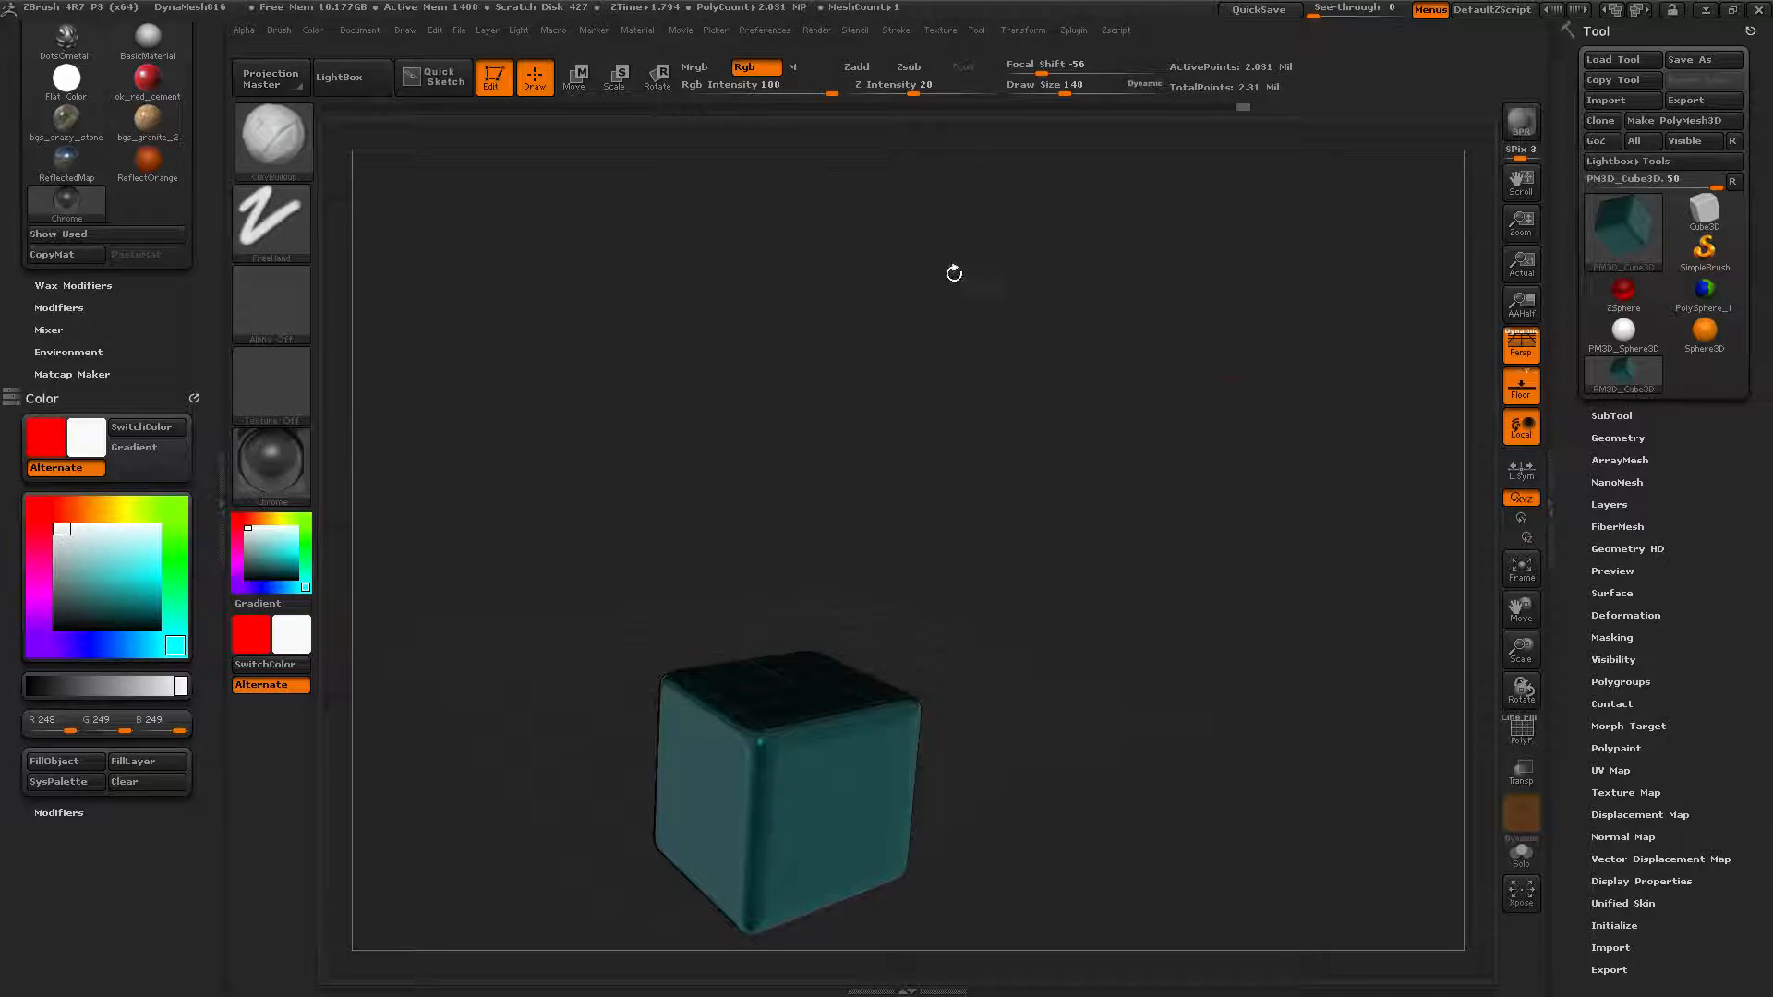
left_click(65, 528)
left_click(58, 528)
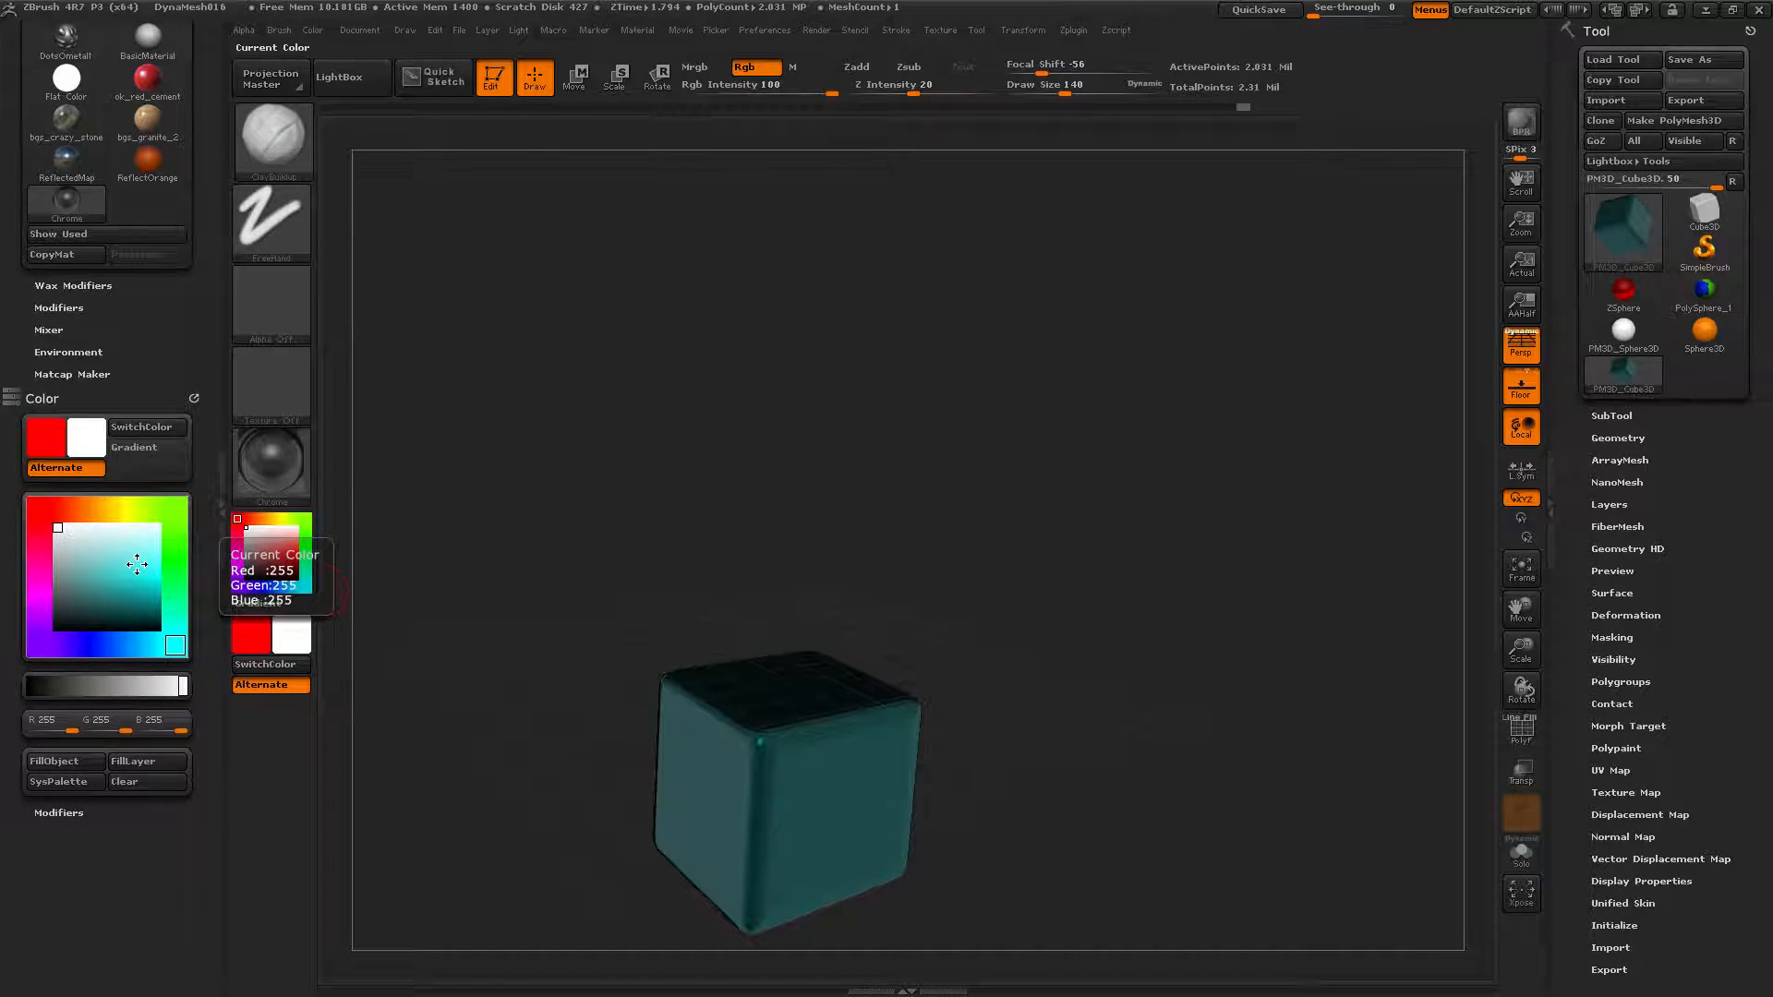
left_click(58, 613)
left_click(57, 527)
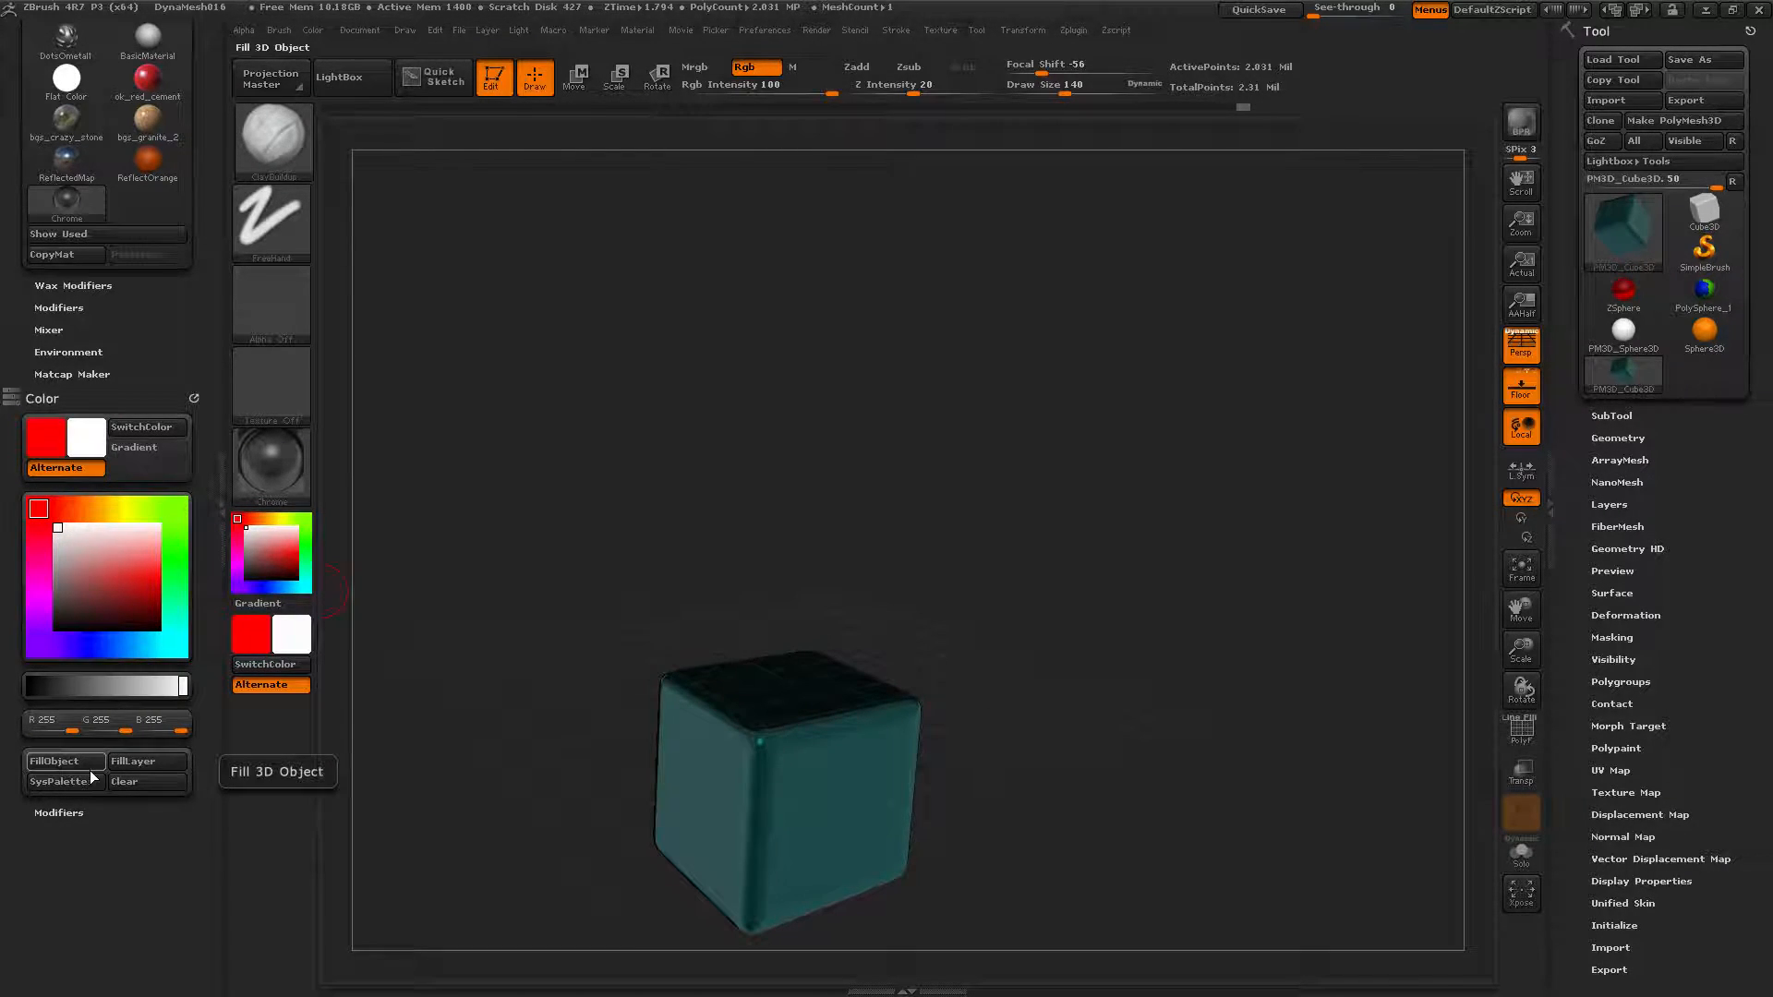
left_click(121, 761)
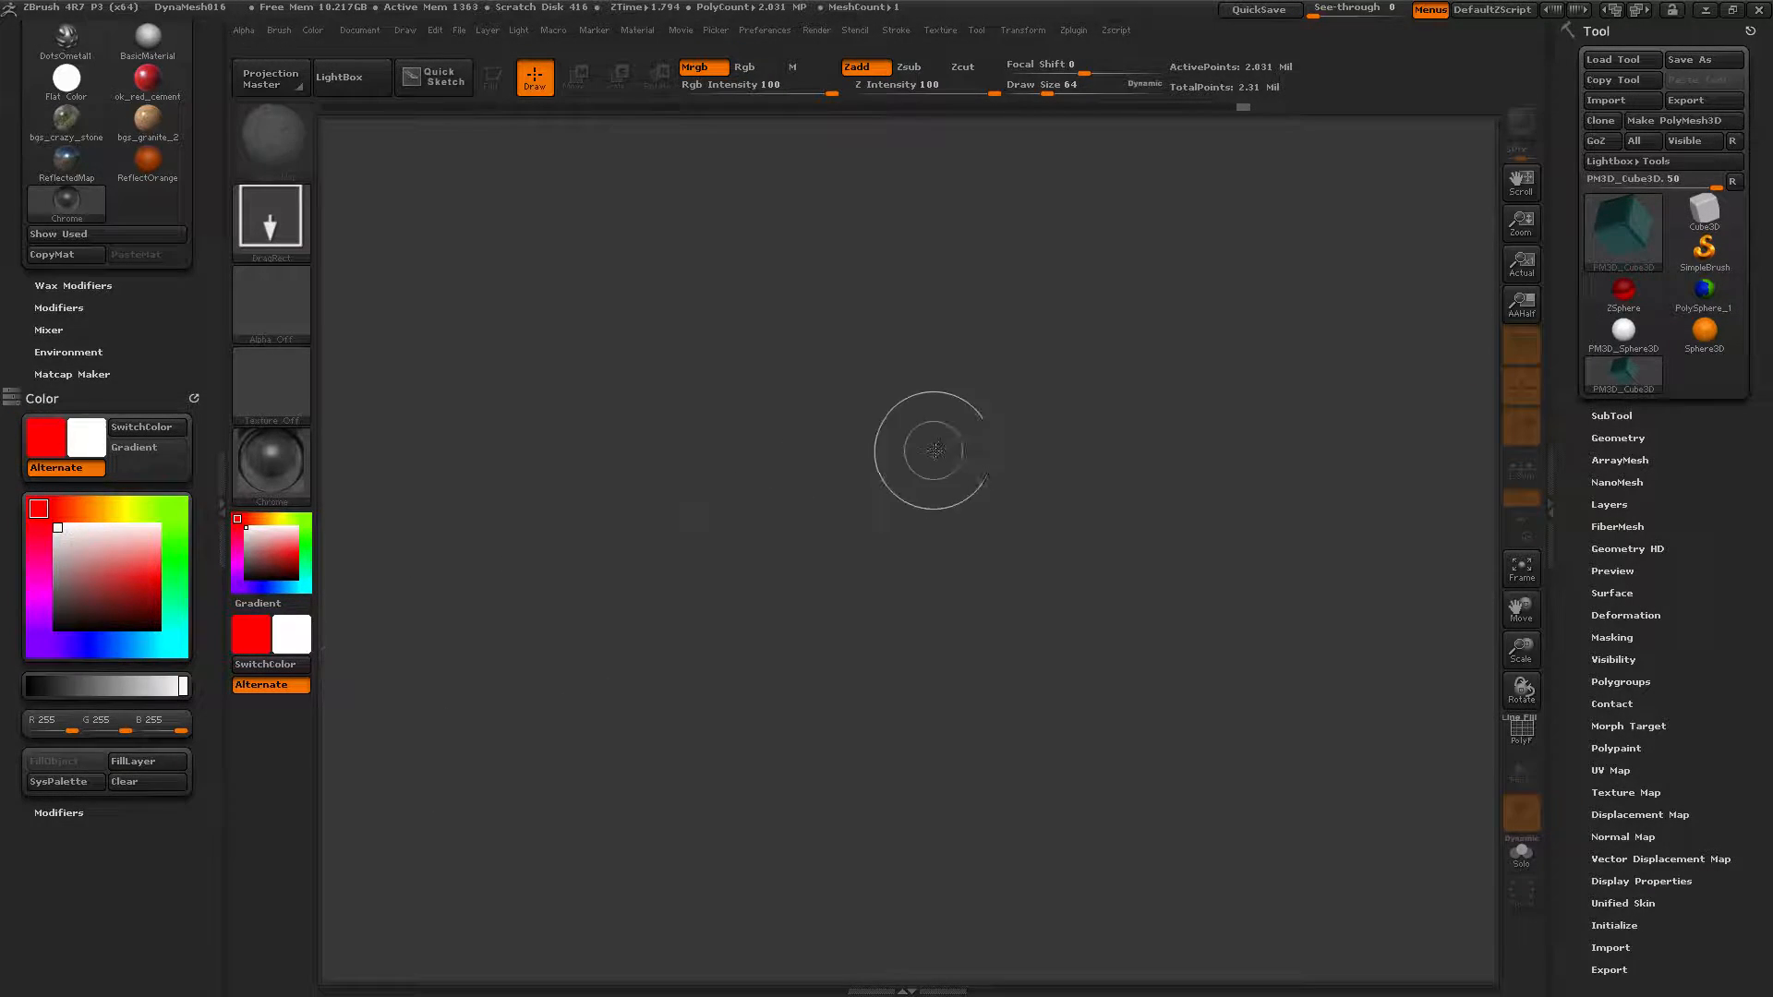
Switch to the Flat Color material and fill the canvas layer solid white.
left_click(289, 462)
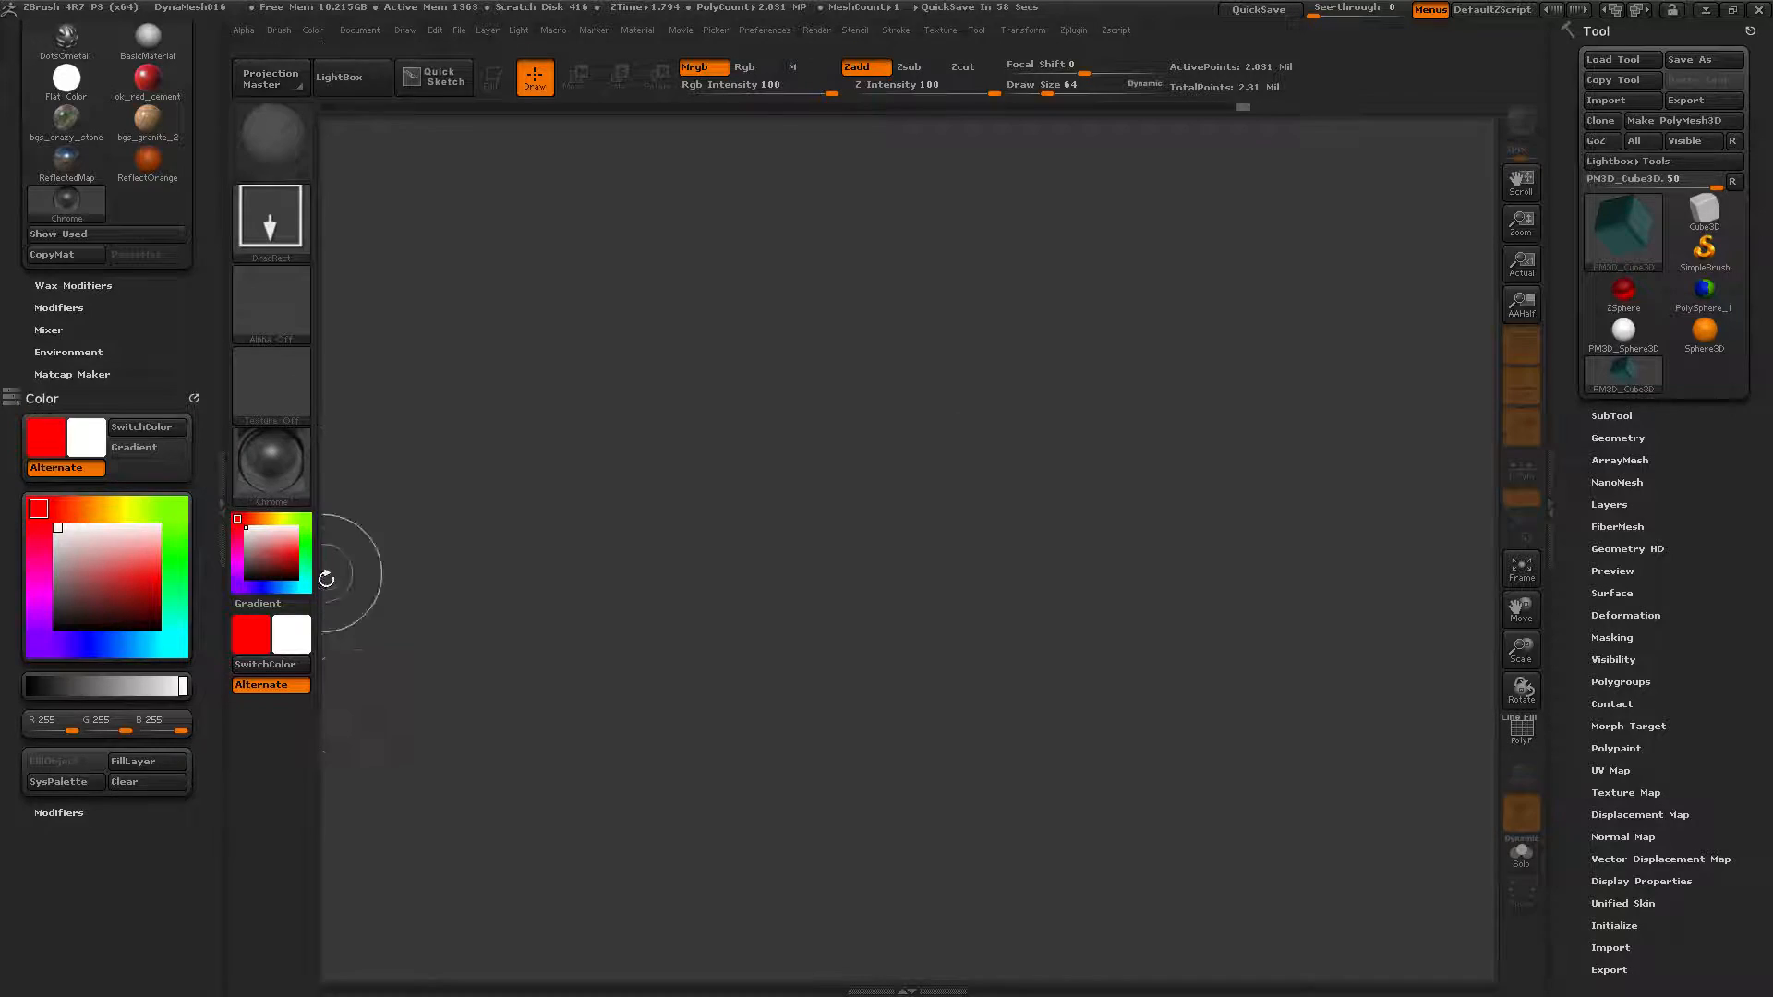
left_click(264, 454)
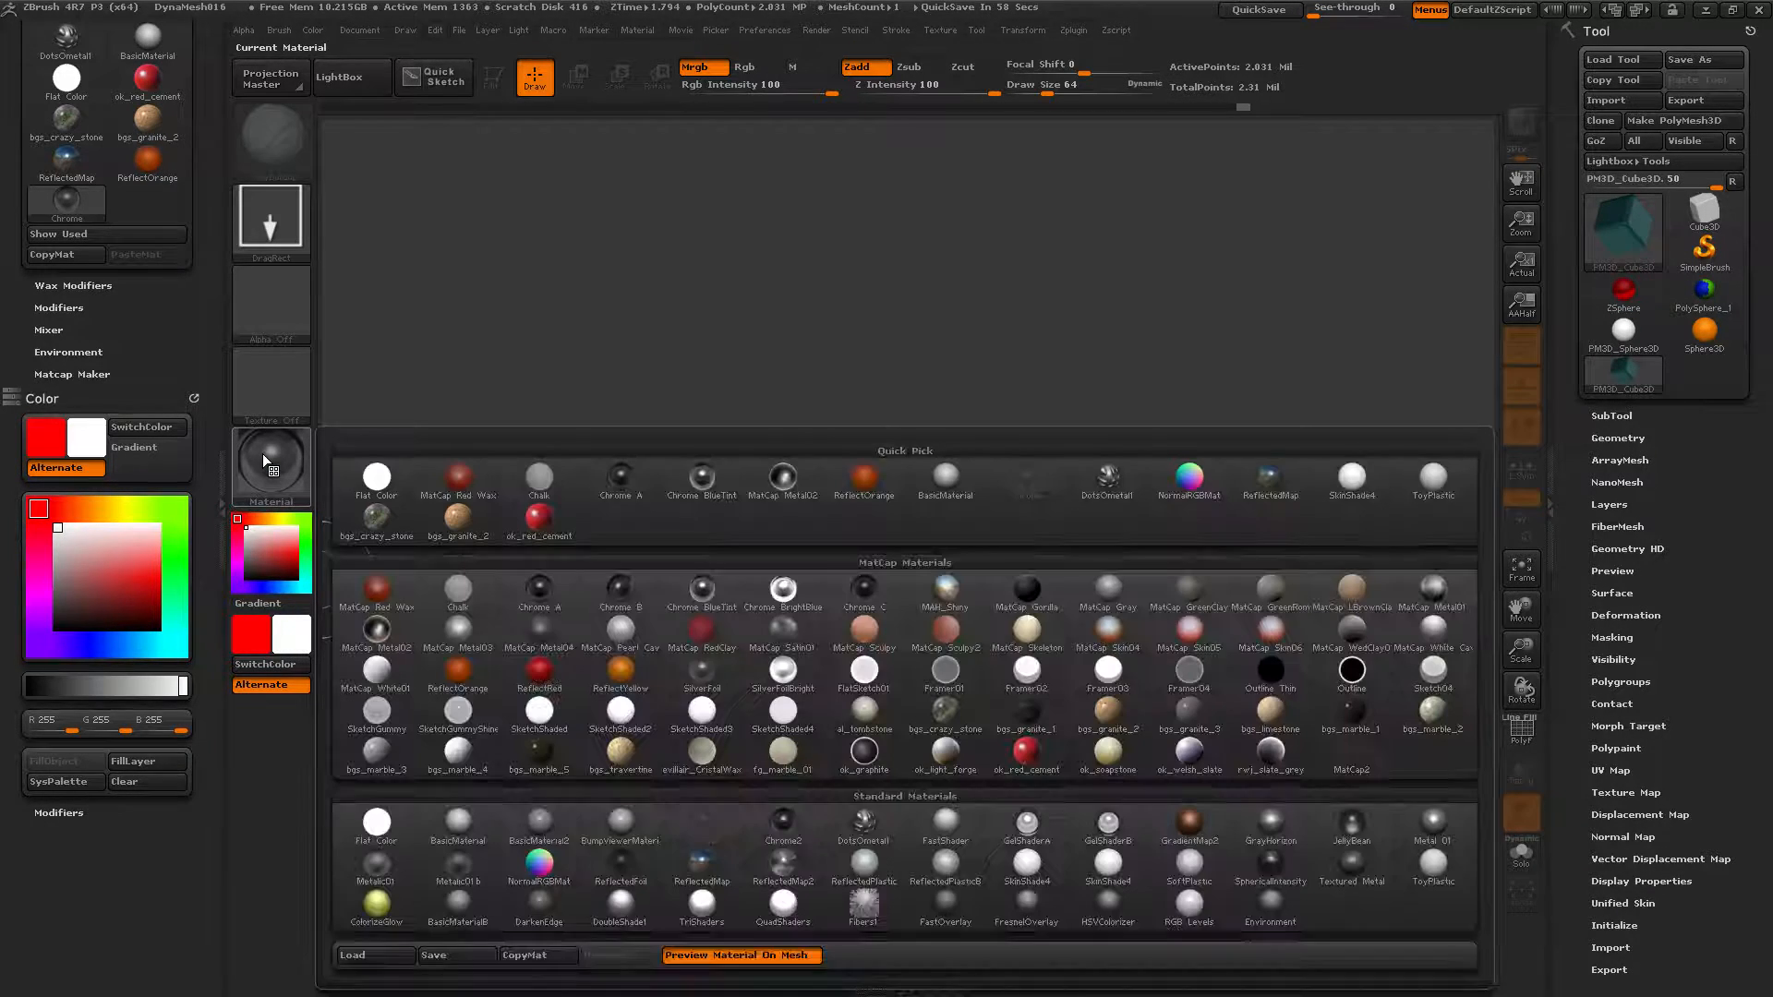
left_click(379, 822)
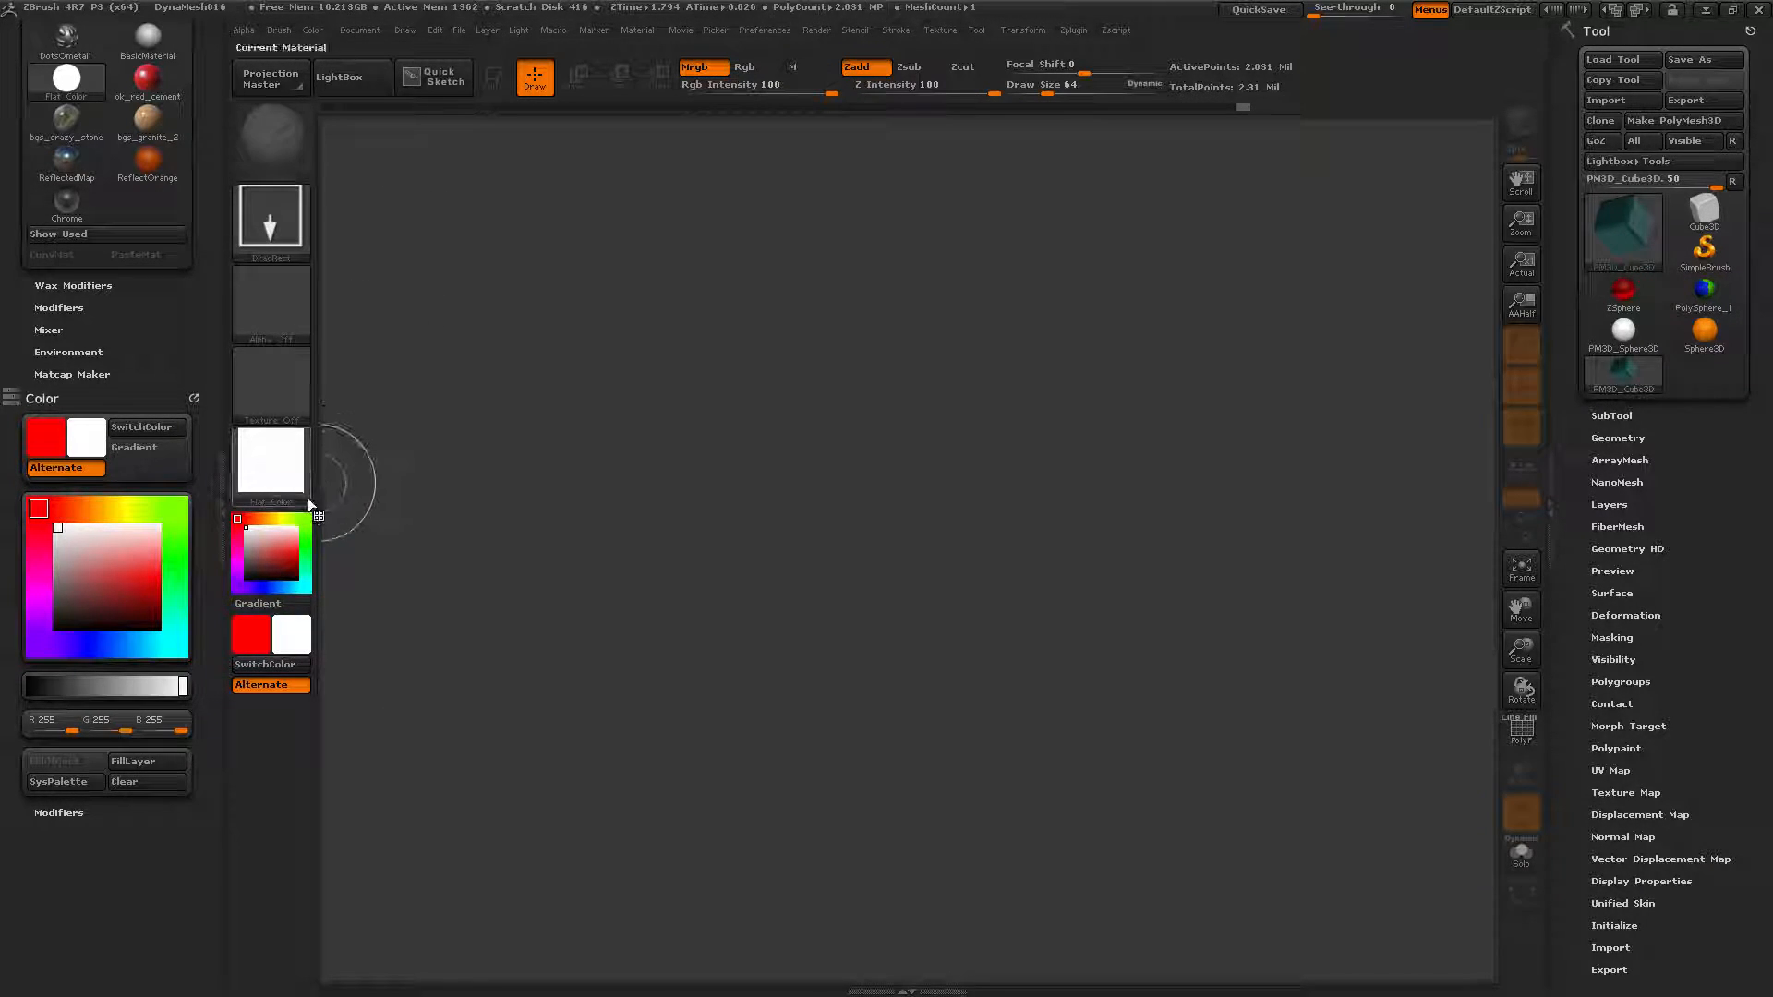
left_click(151, 761)
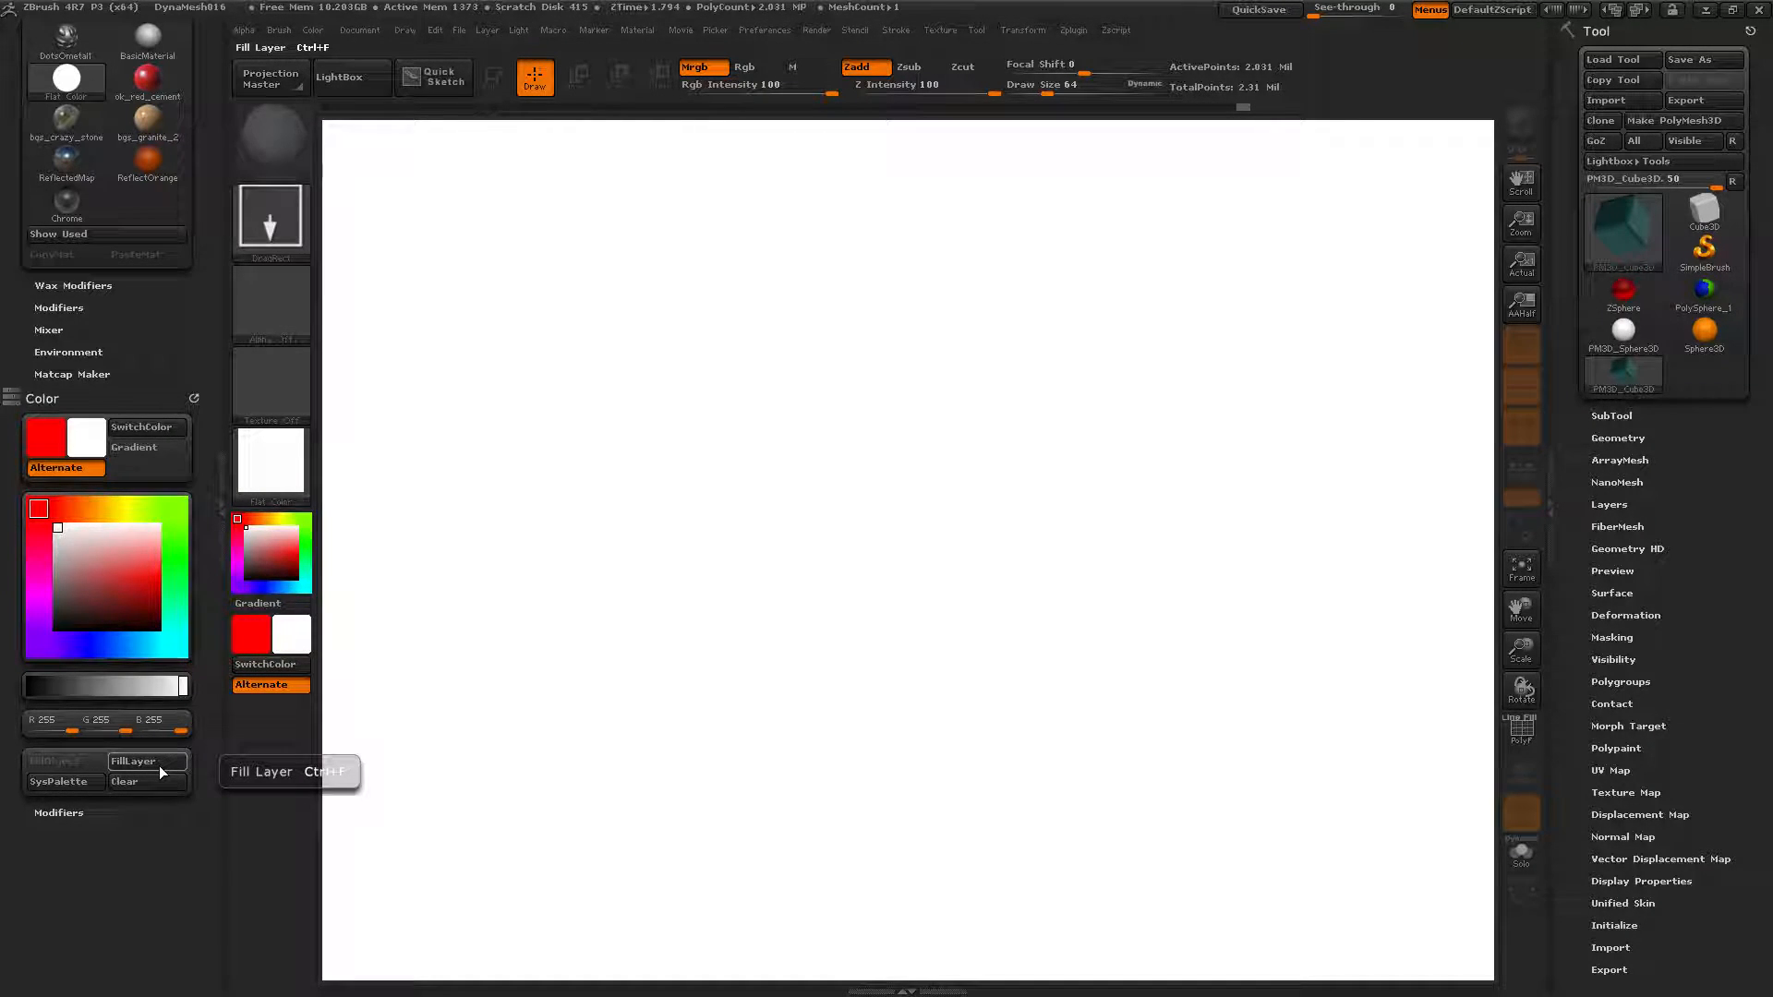
left_click(297, 480)
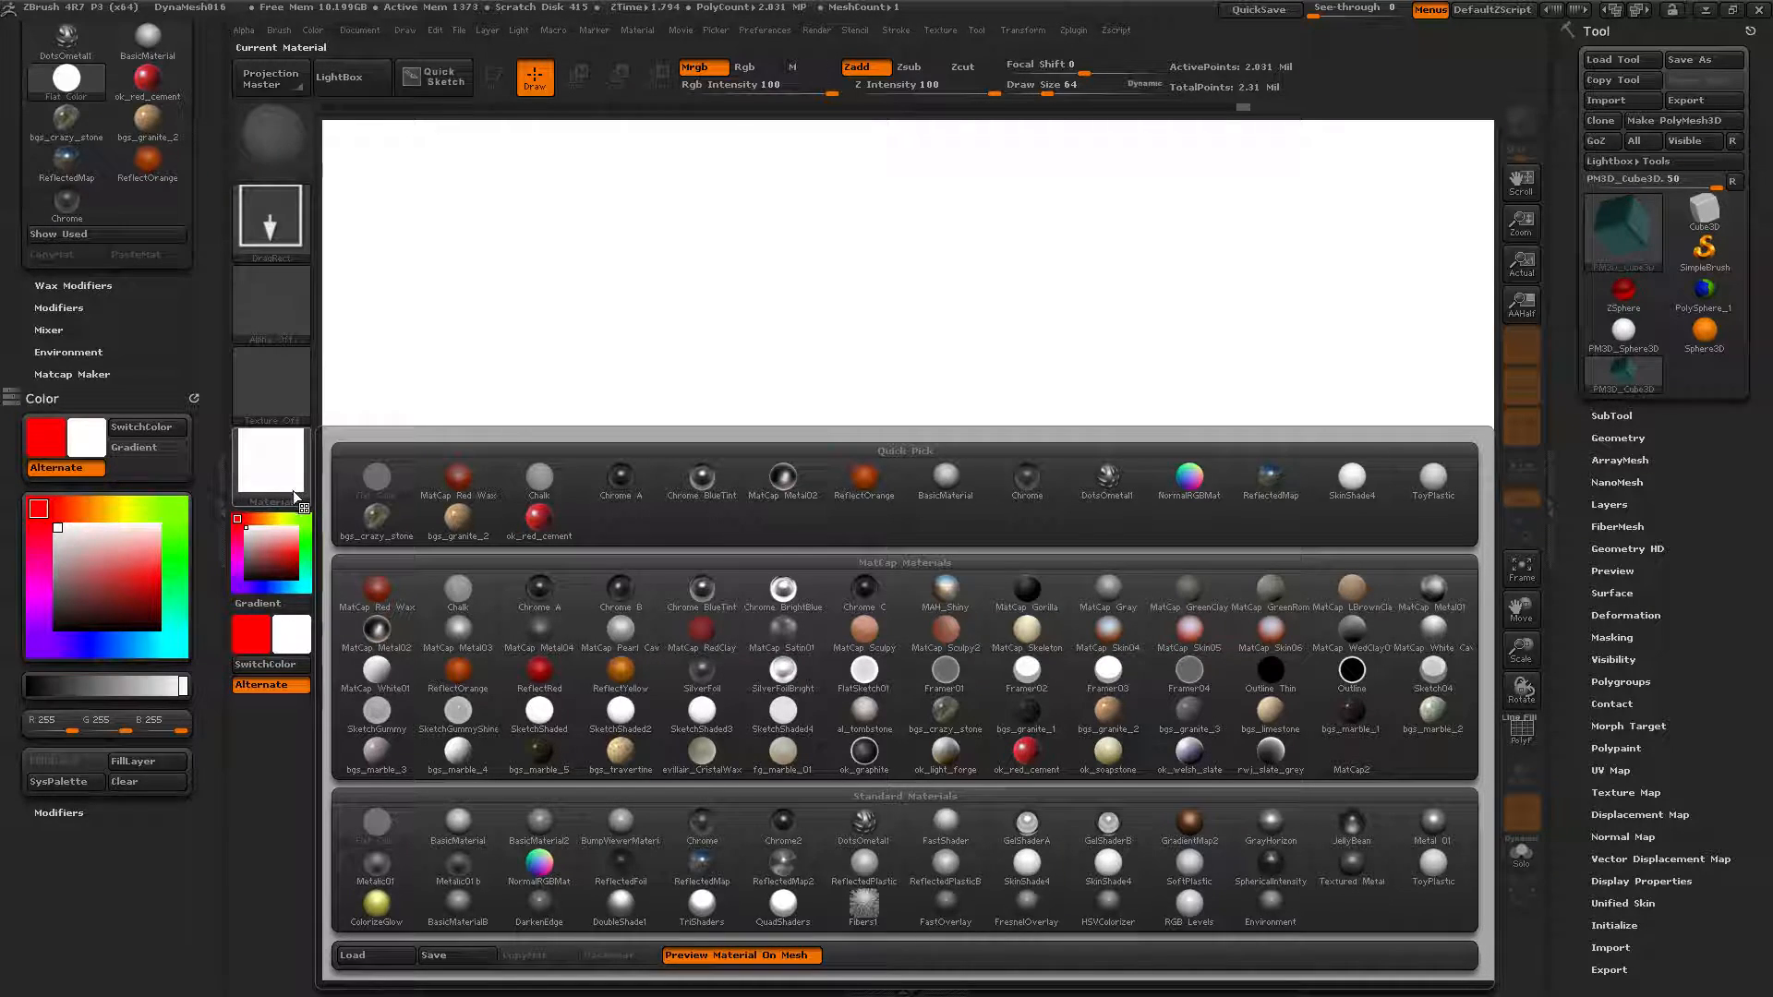
Fill the canvas with the ok_red_cement material, then refill it with Chalk.
left_click(538, 526)
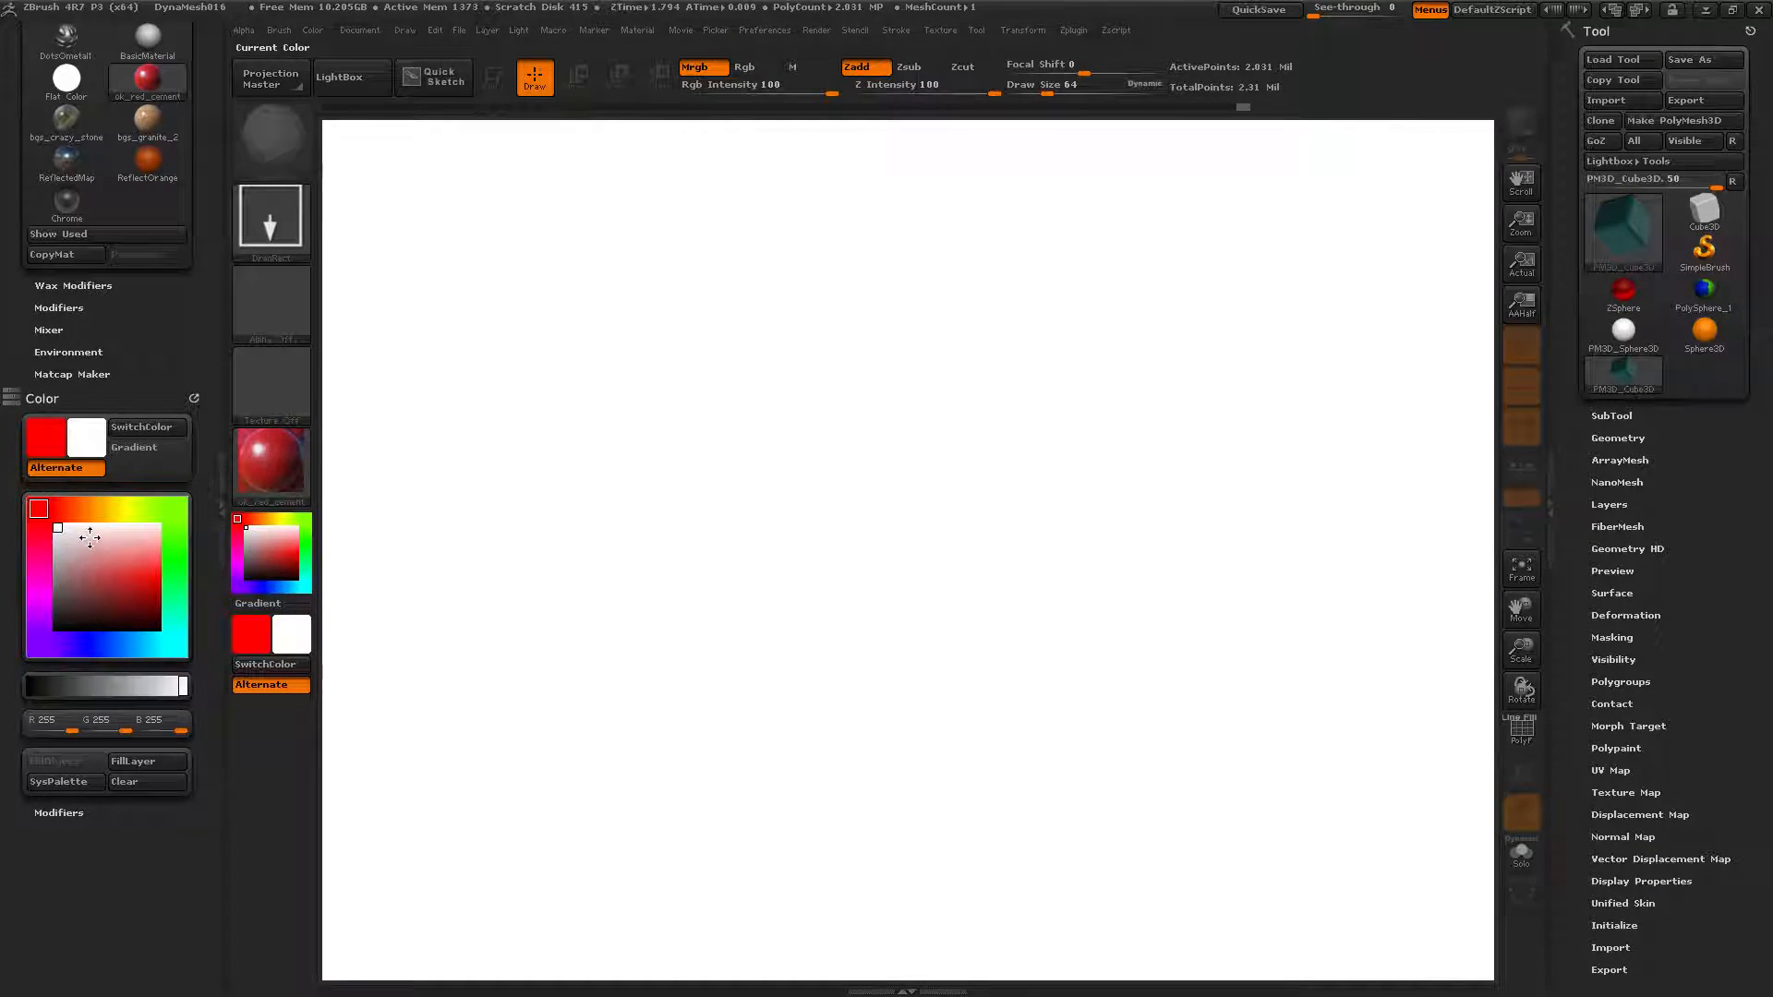
left_click(147, 766)
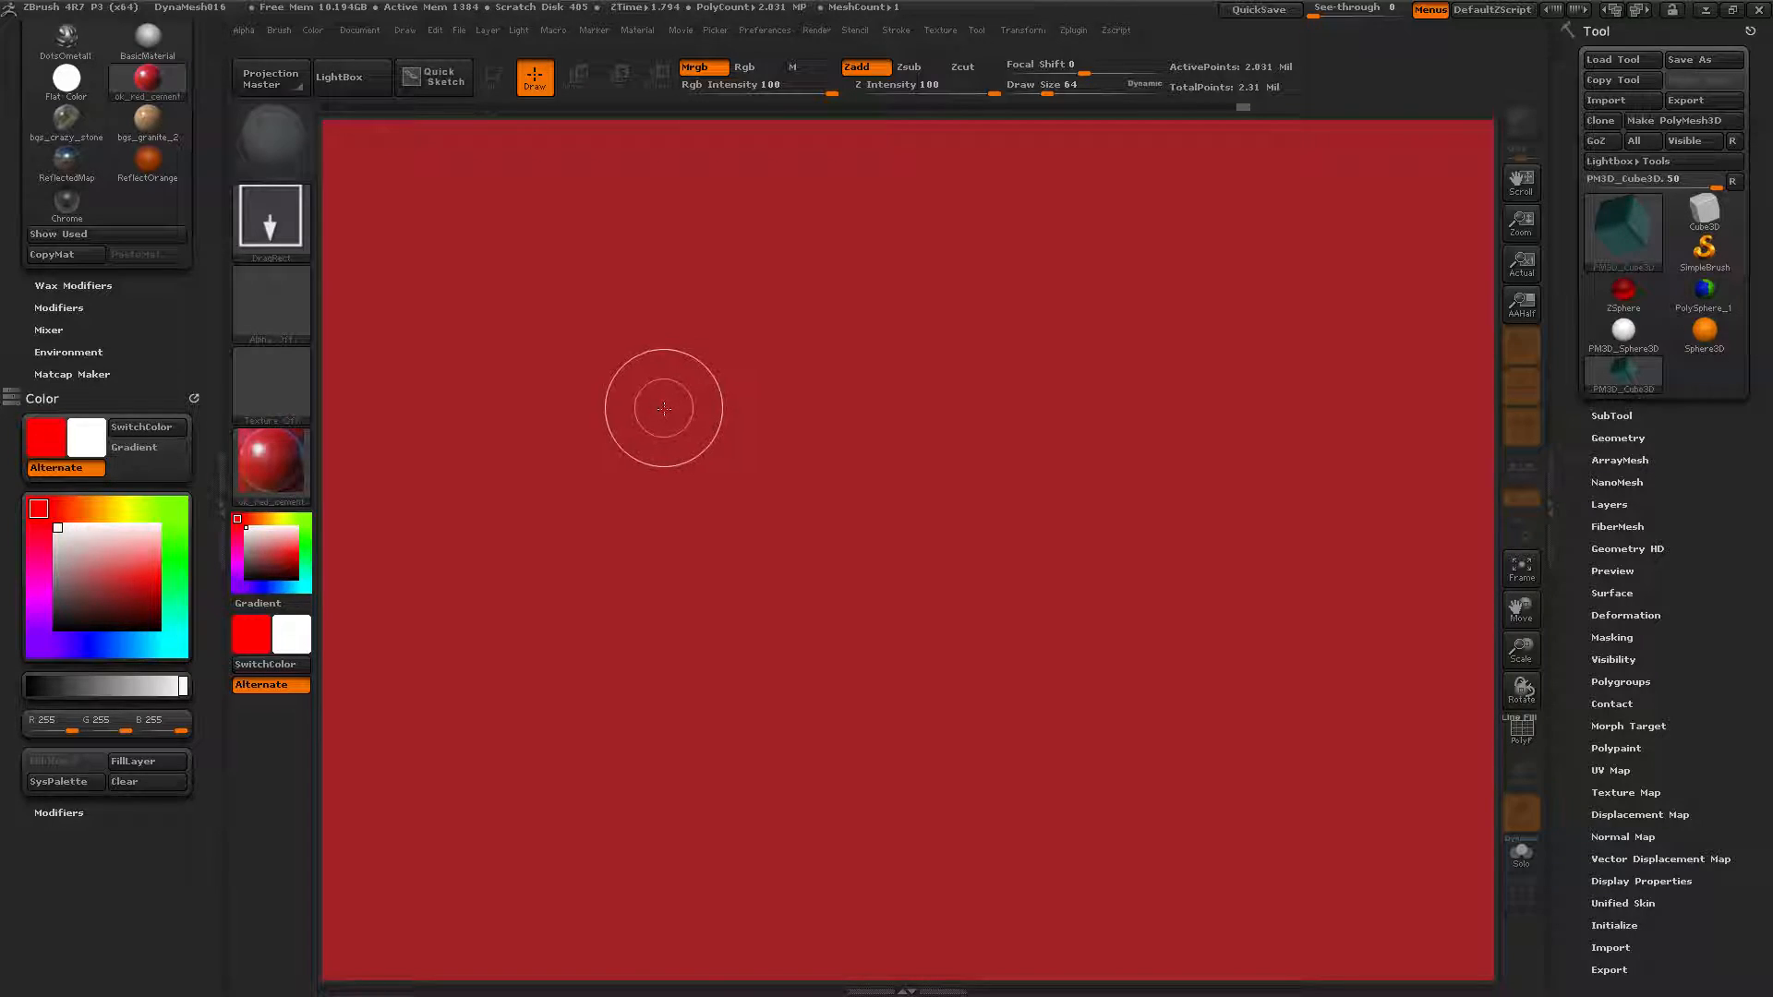
left_click(286, 472)
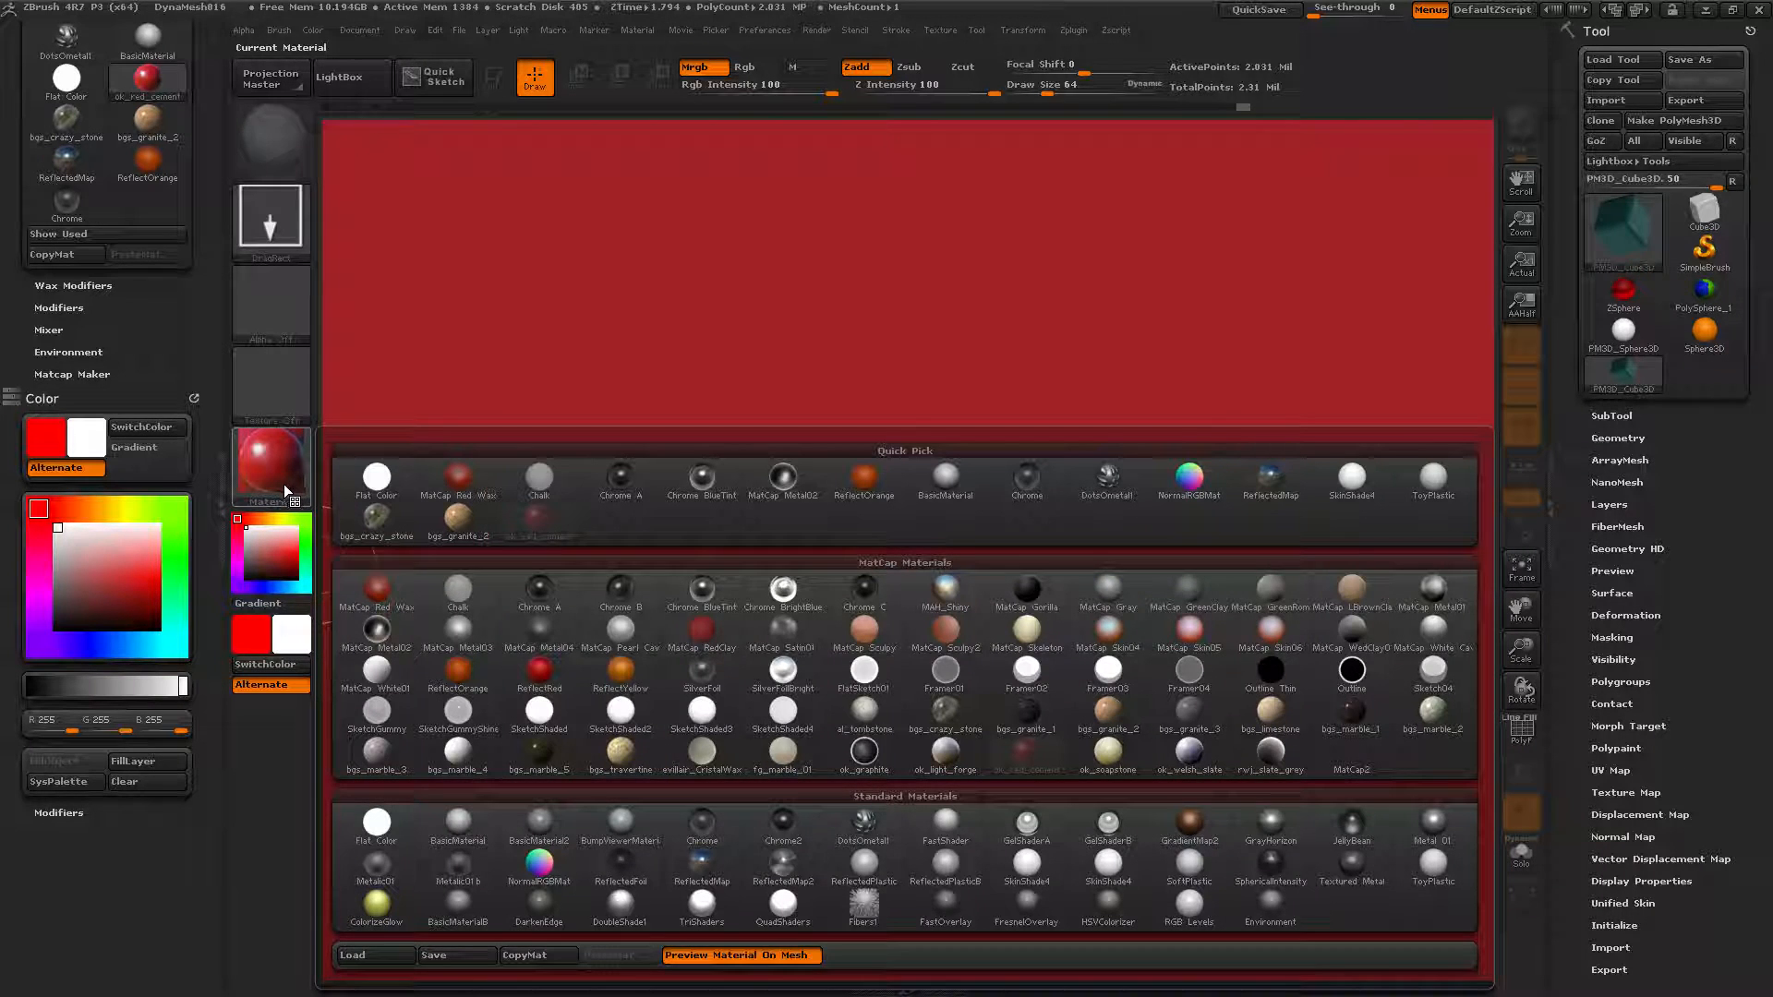
left_click(445, 587)
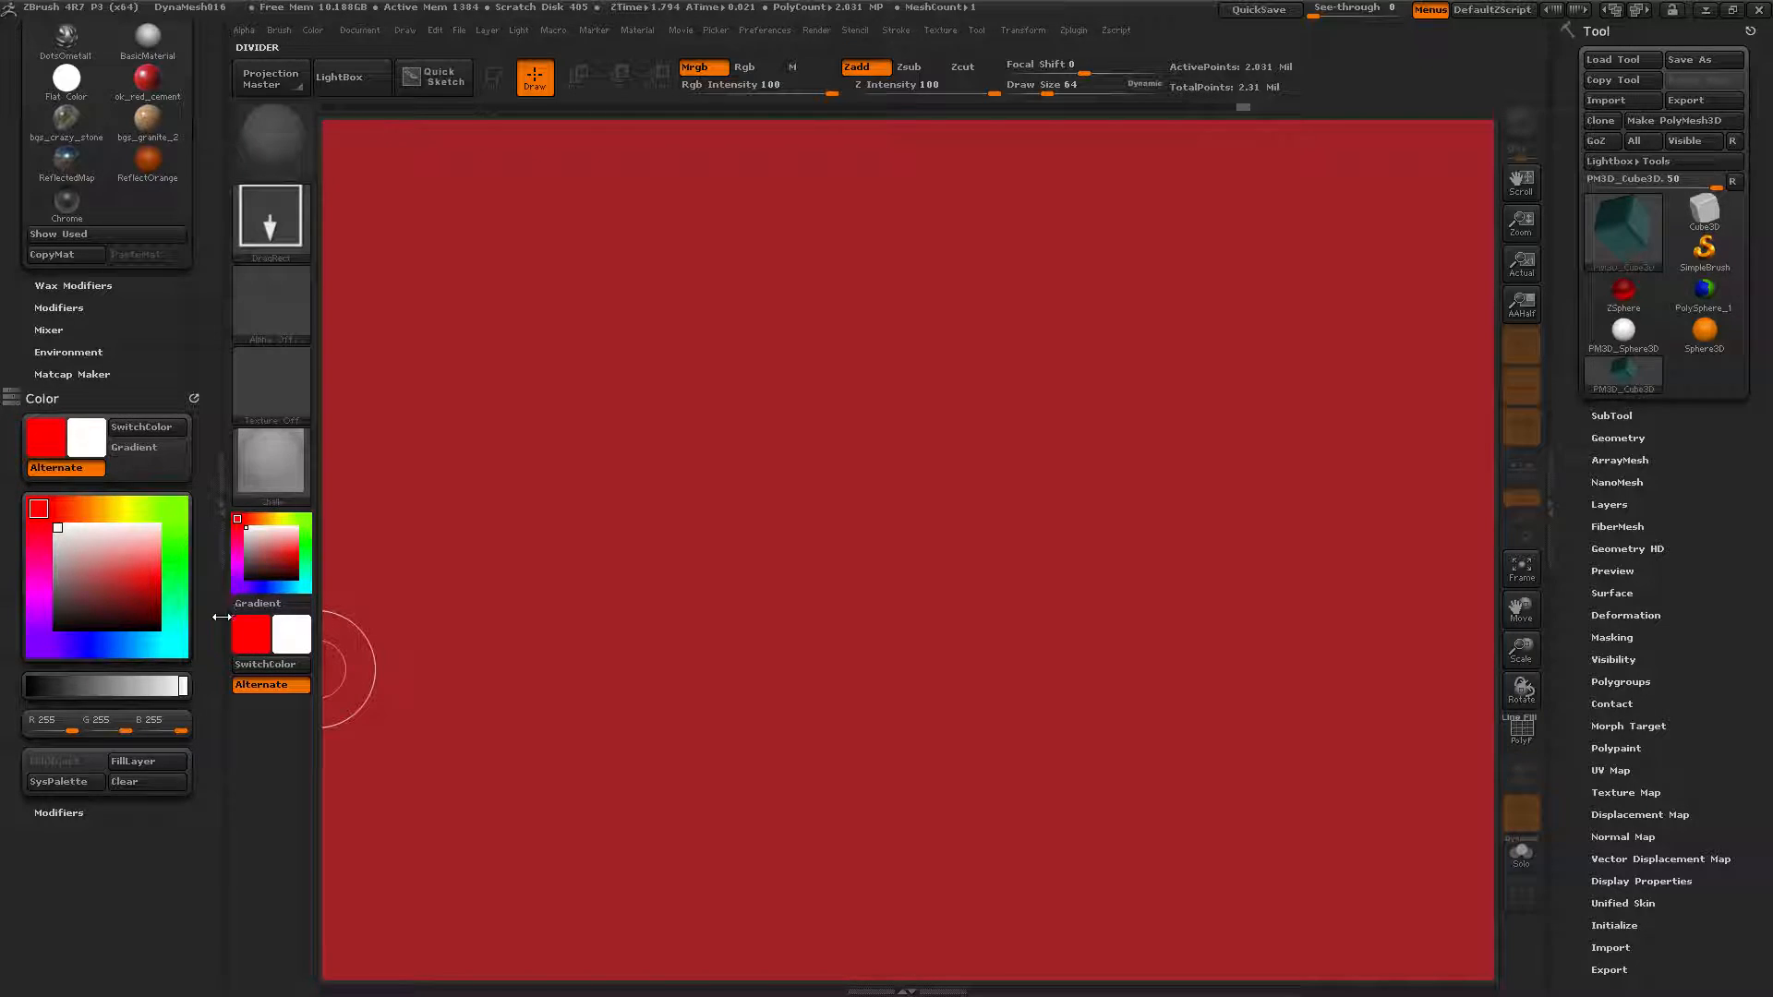
left_click(151, 762)
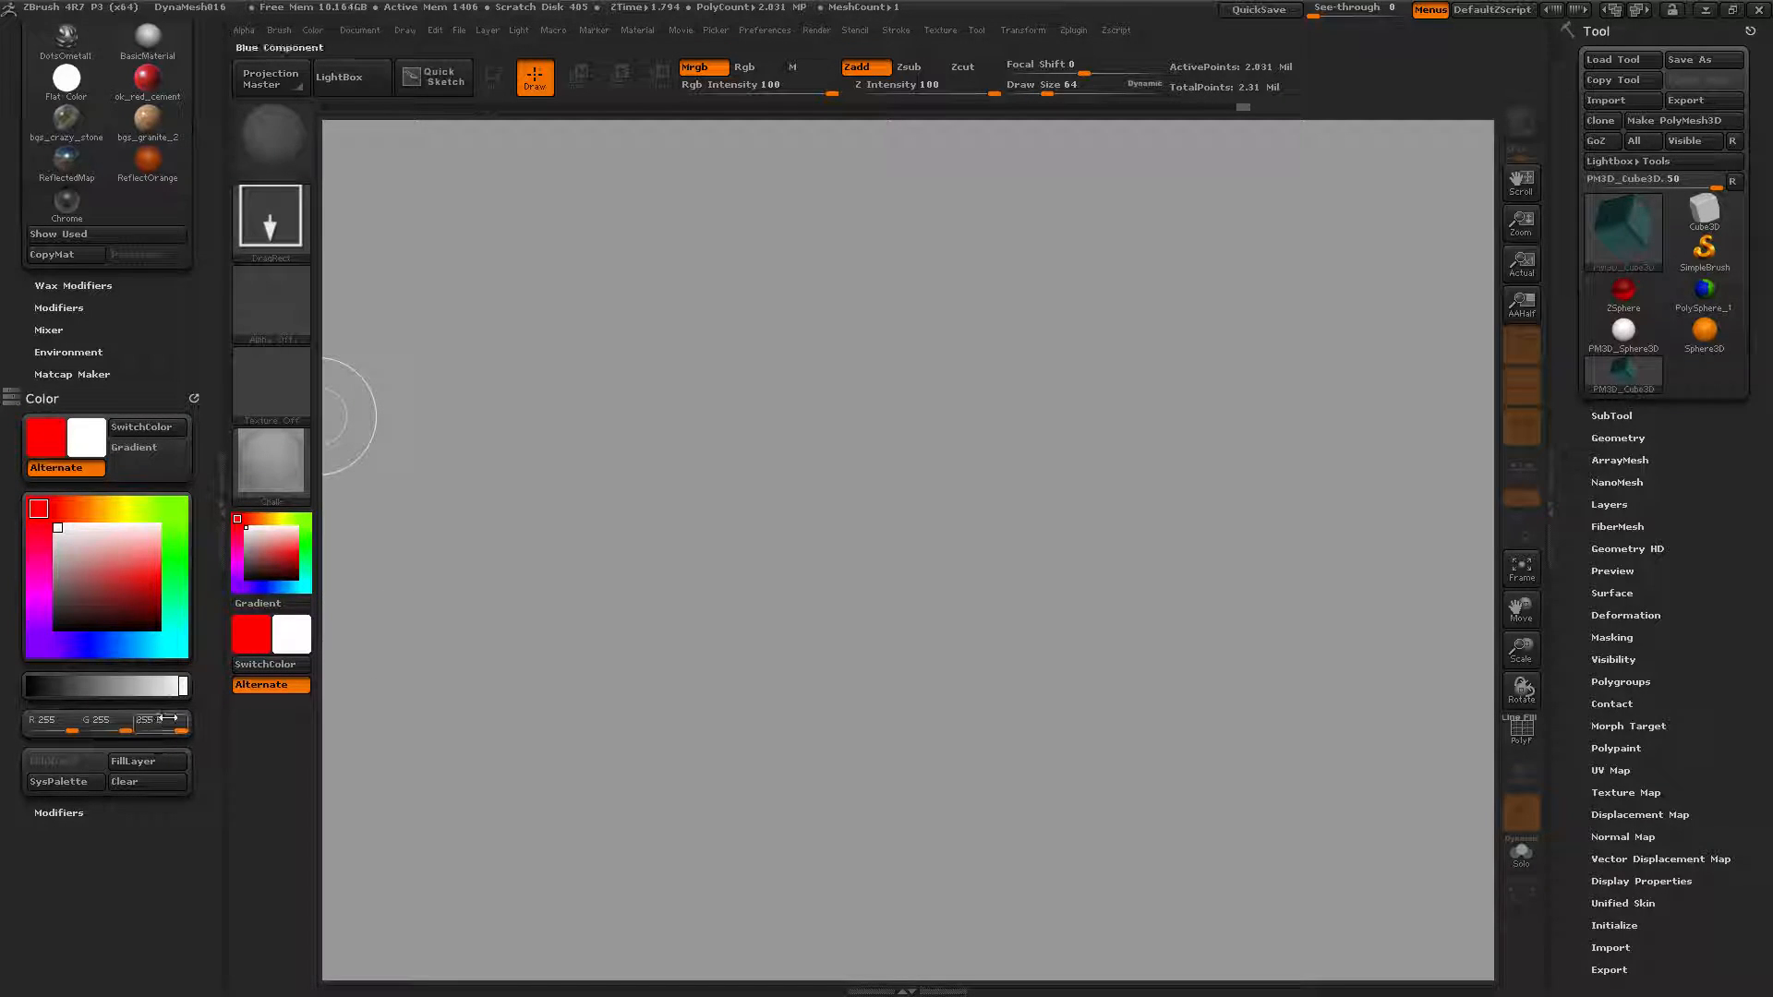
Switch the current material to Chrome A and refill the canvas.
mouse_move(262, 495)
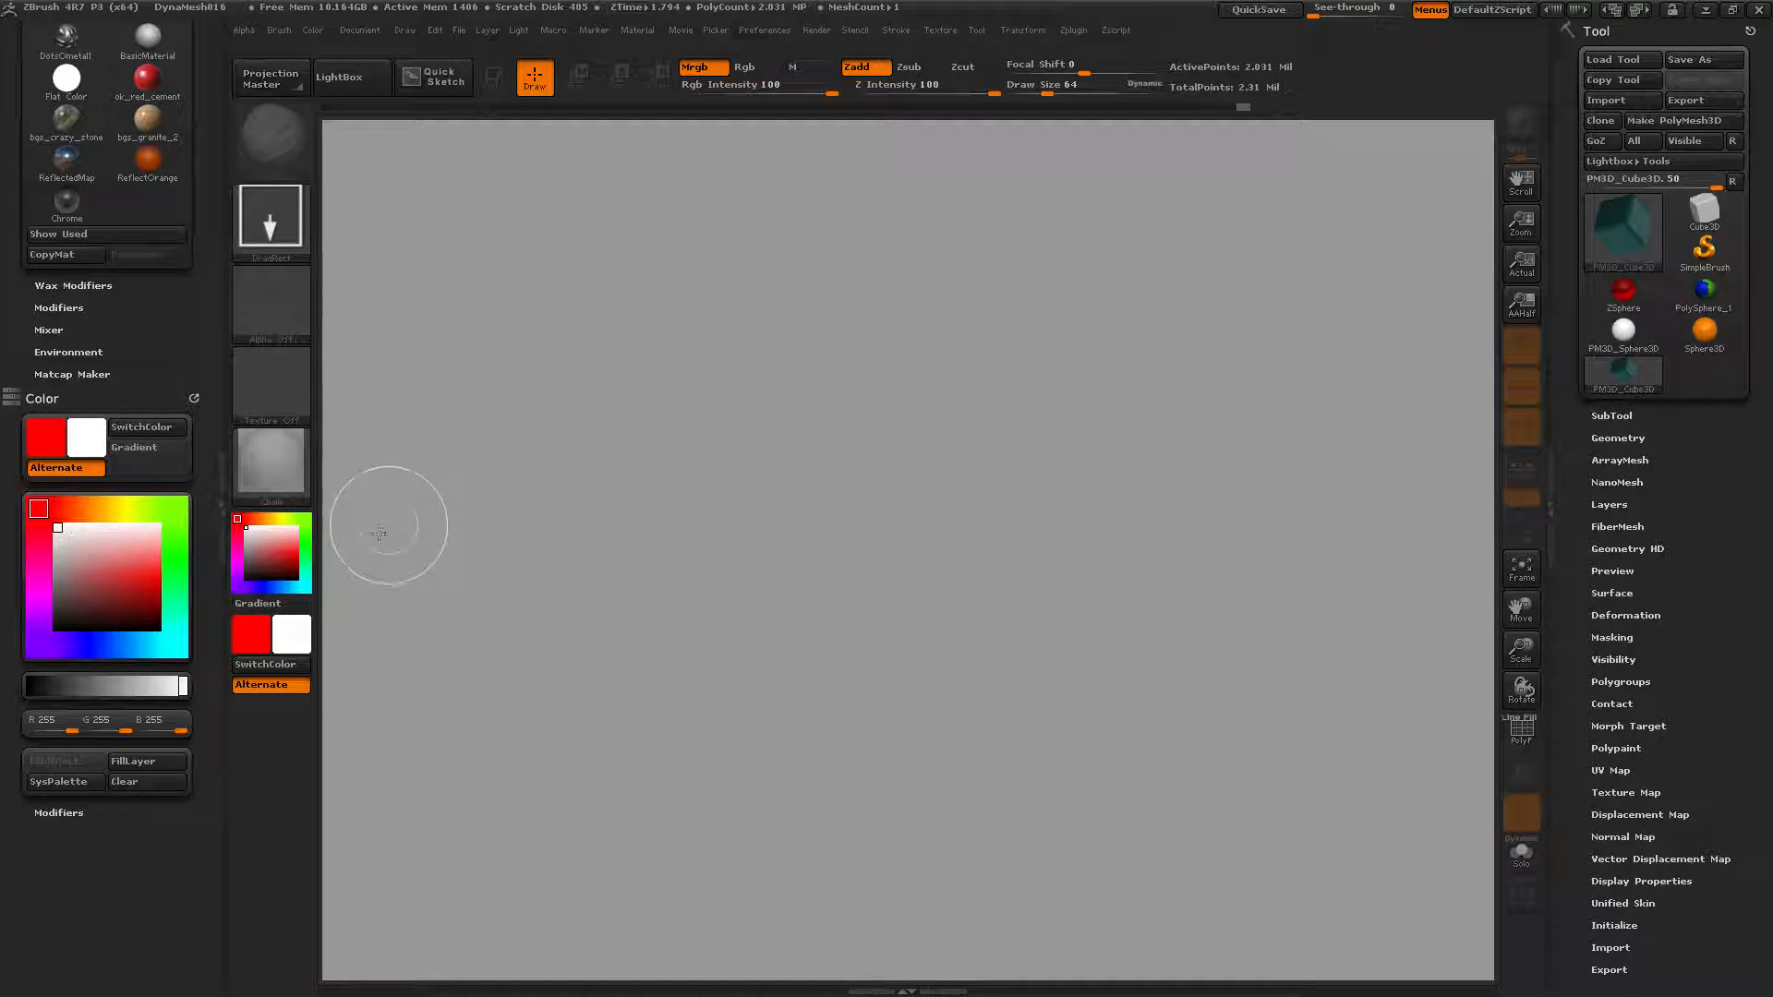
left_click(266, 456)
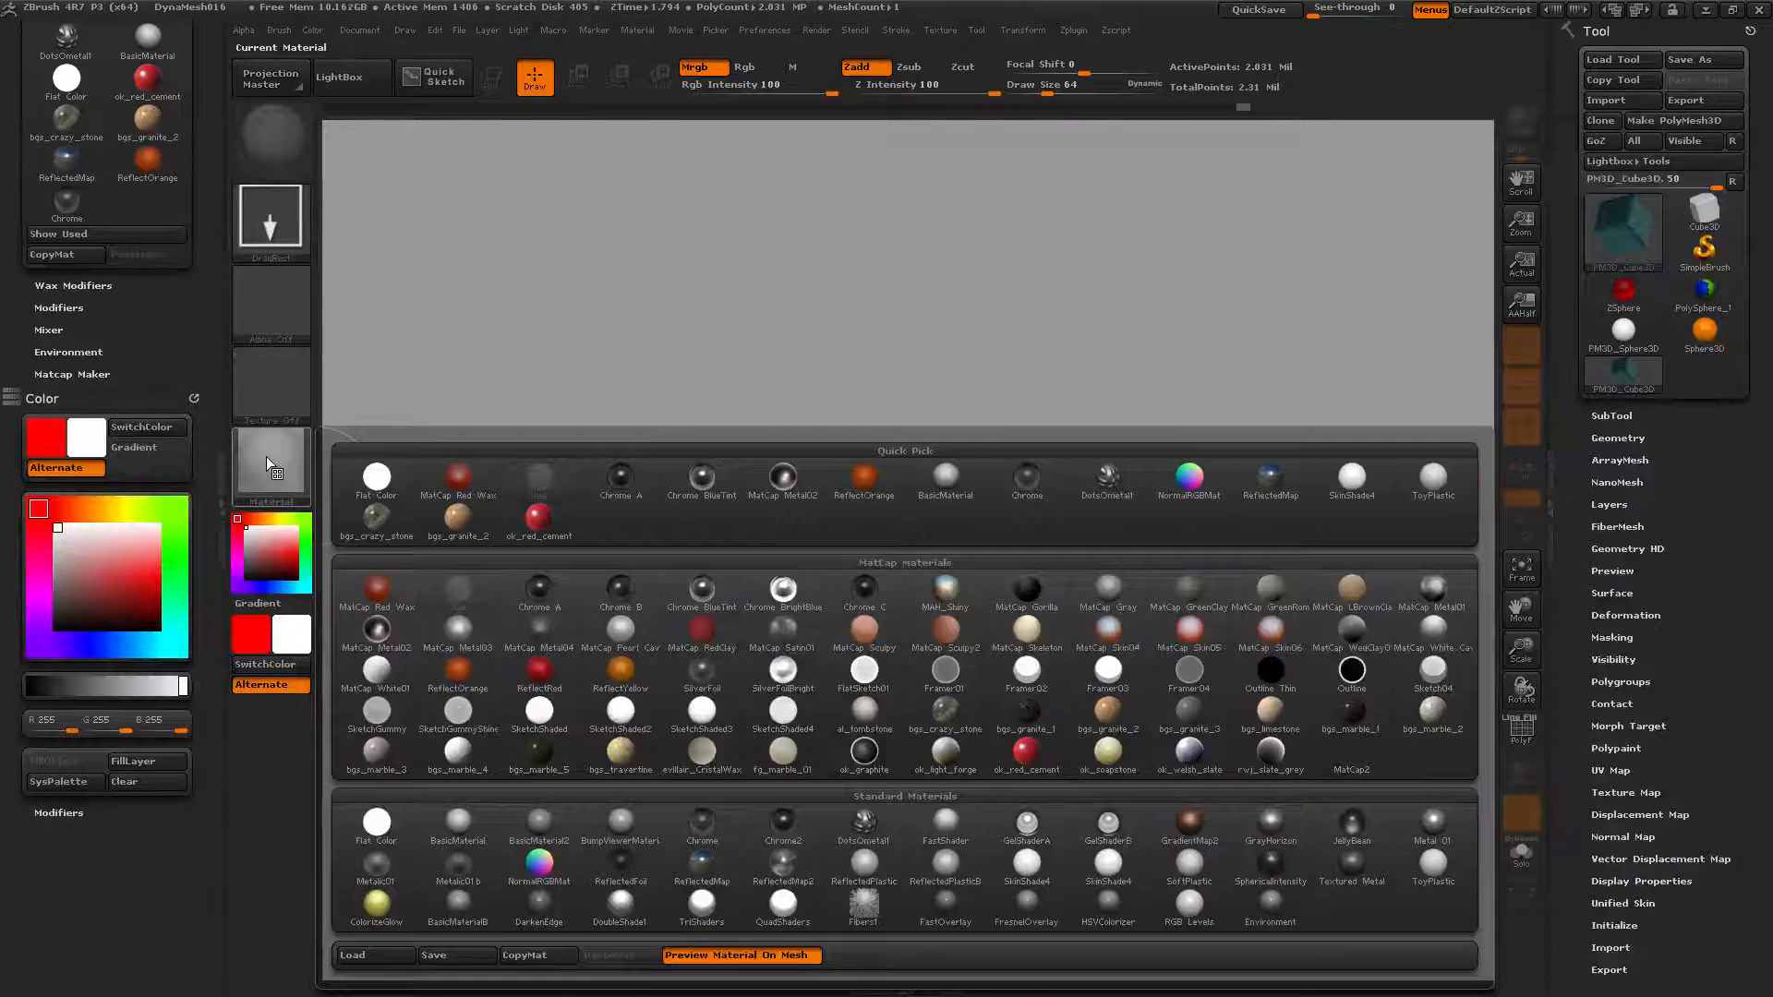
left_click(268, 460)
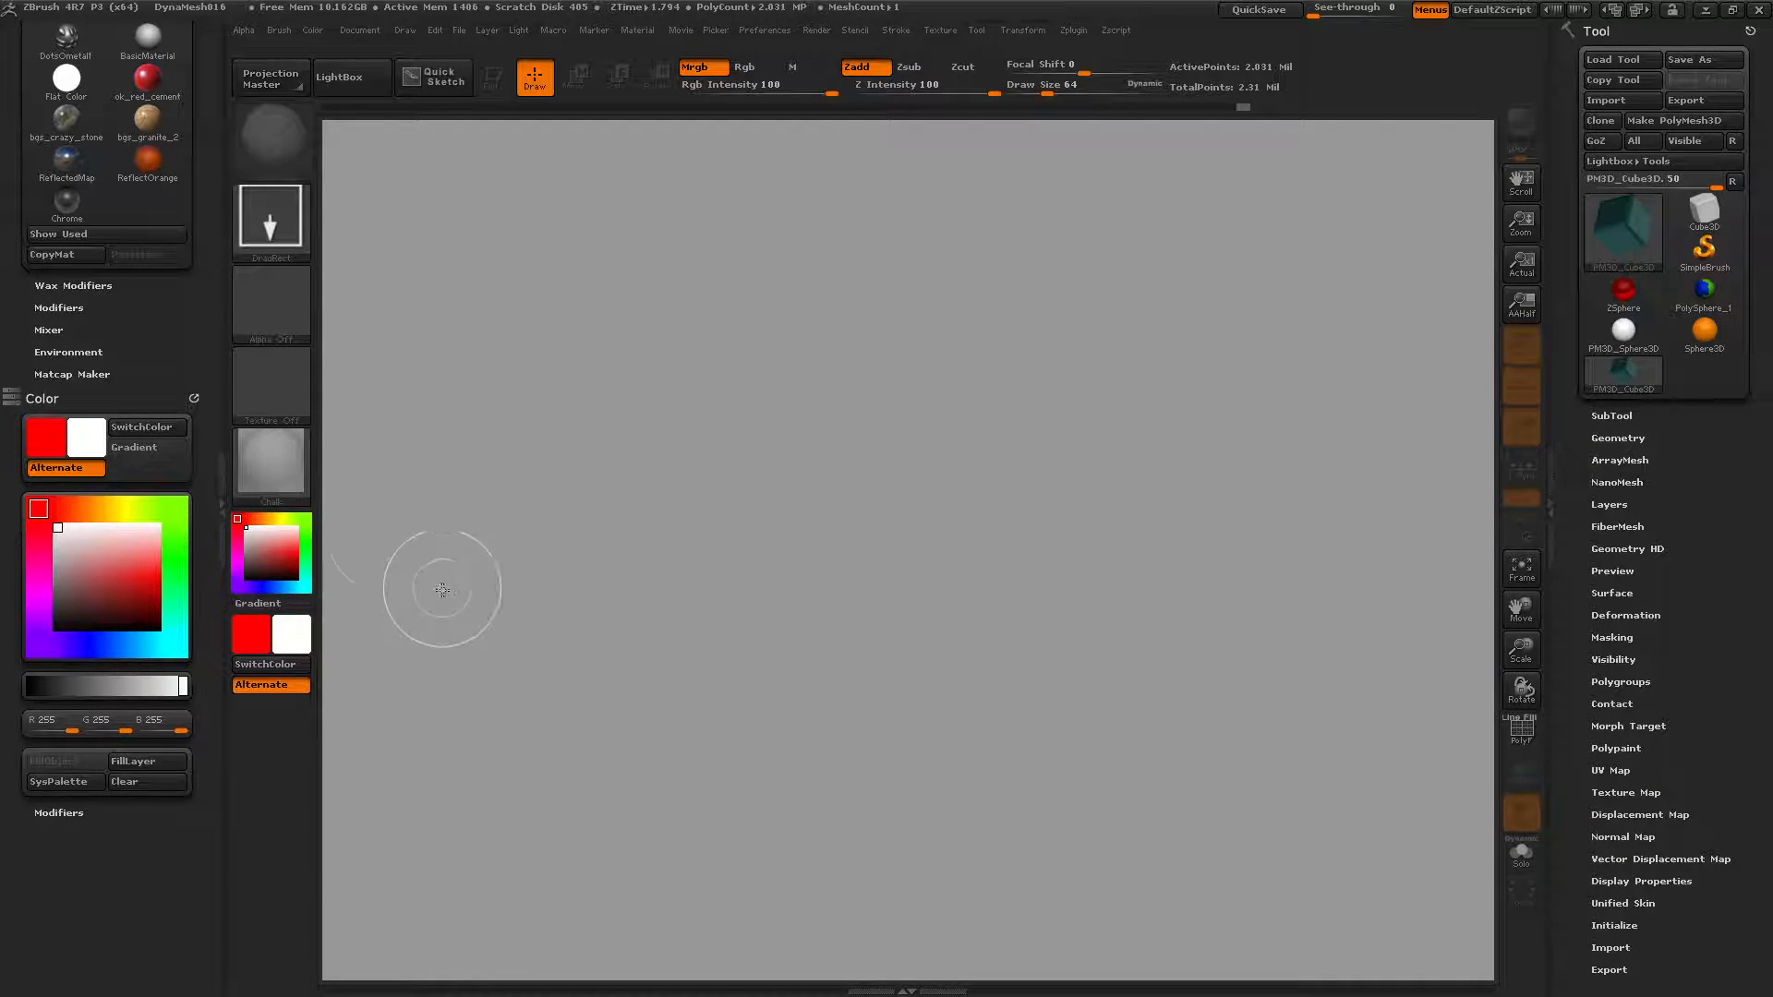
left_click(288, 473)
left_click(534, 589)
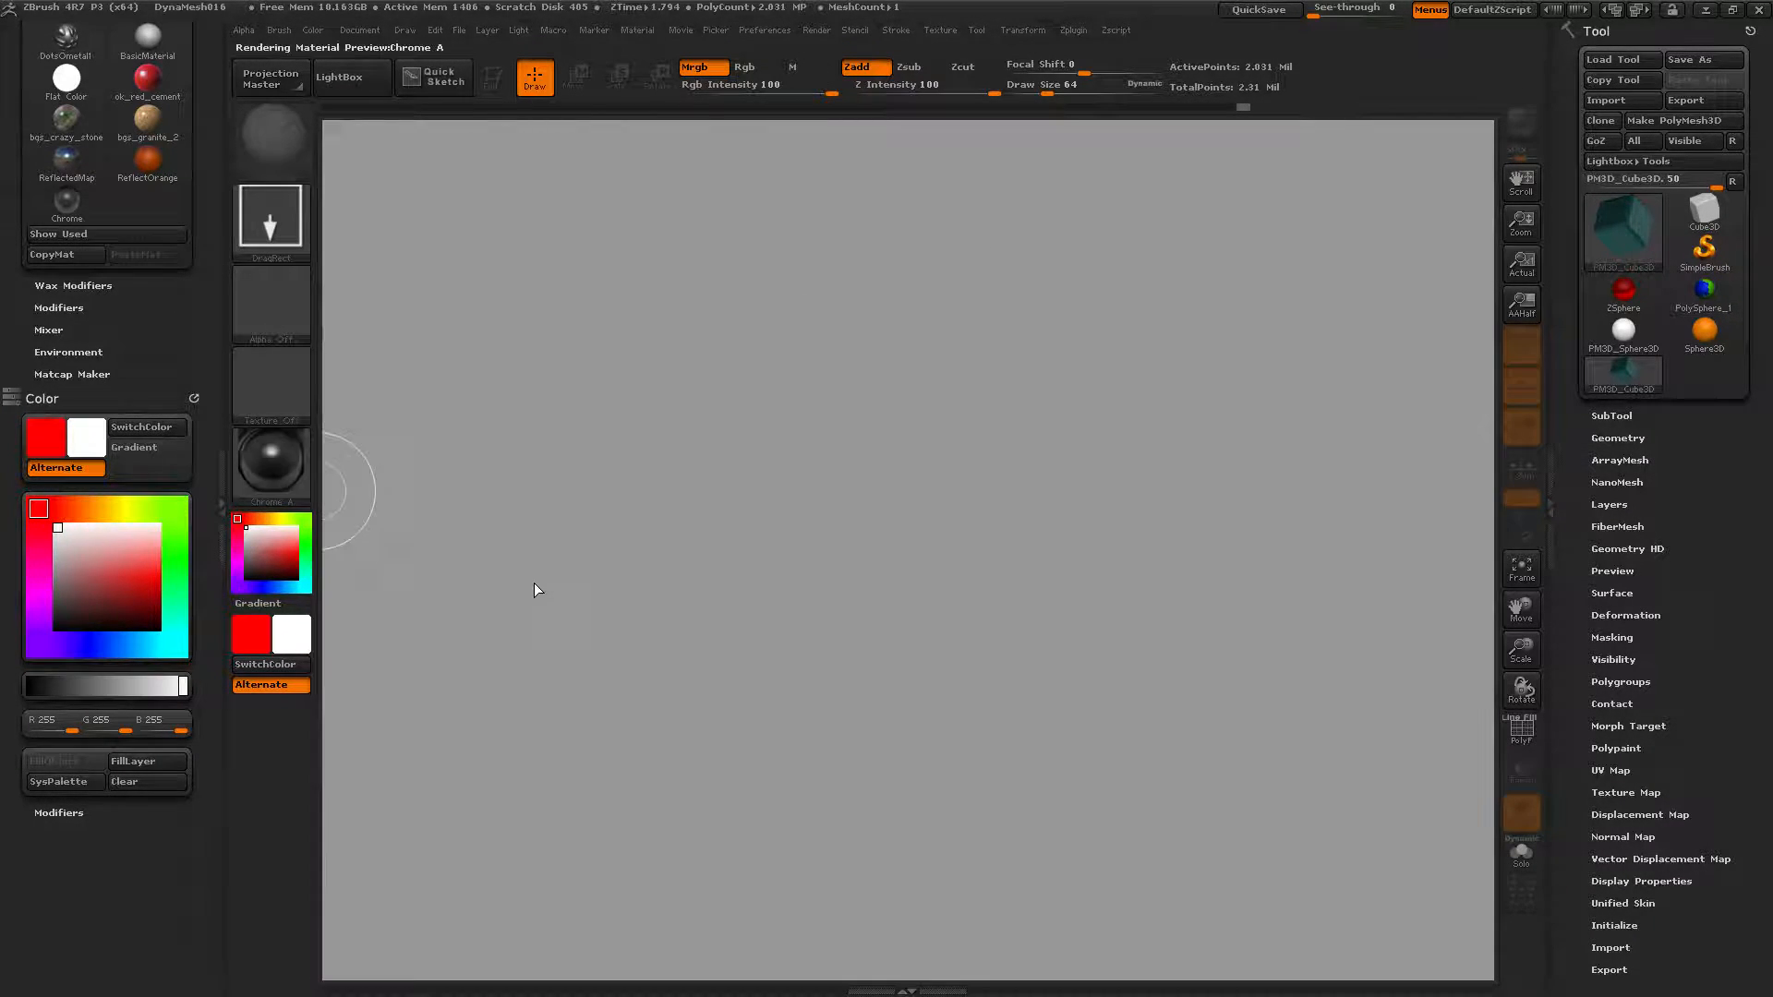
left_click(151, 765)
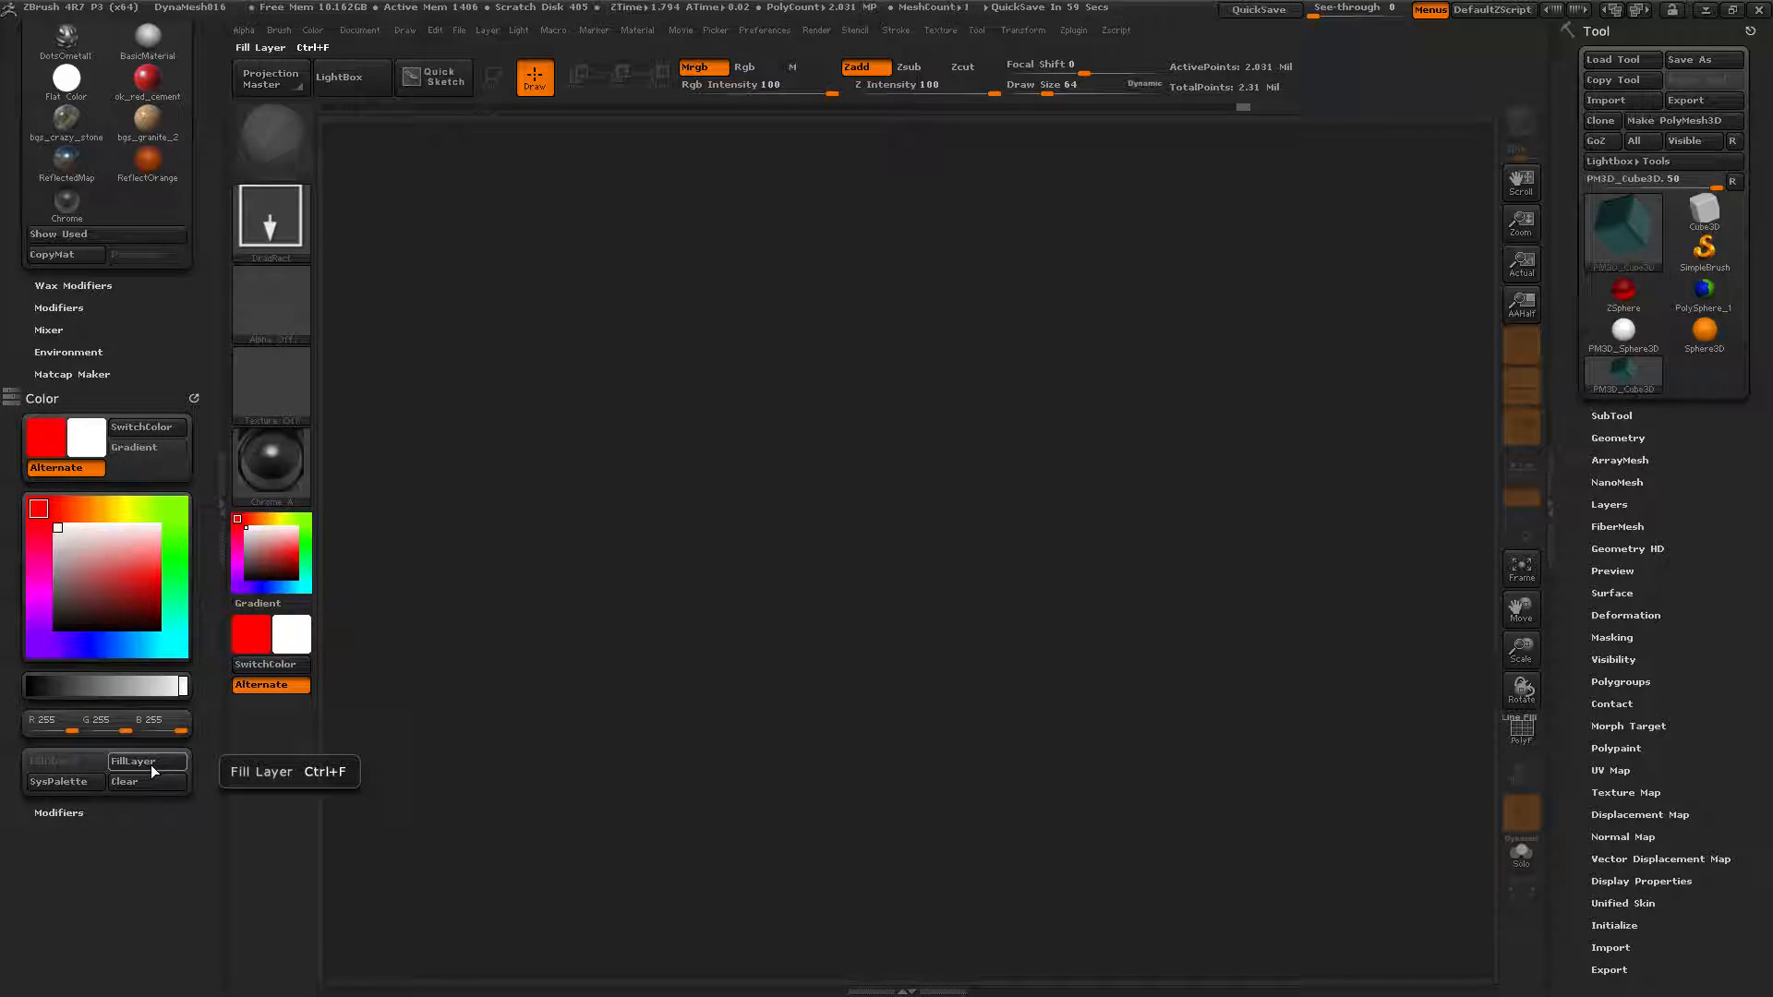
Pick yellow-green (R116 G206 B25) and fill the canvas layer, giving dark green.
left_click(125, 581)
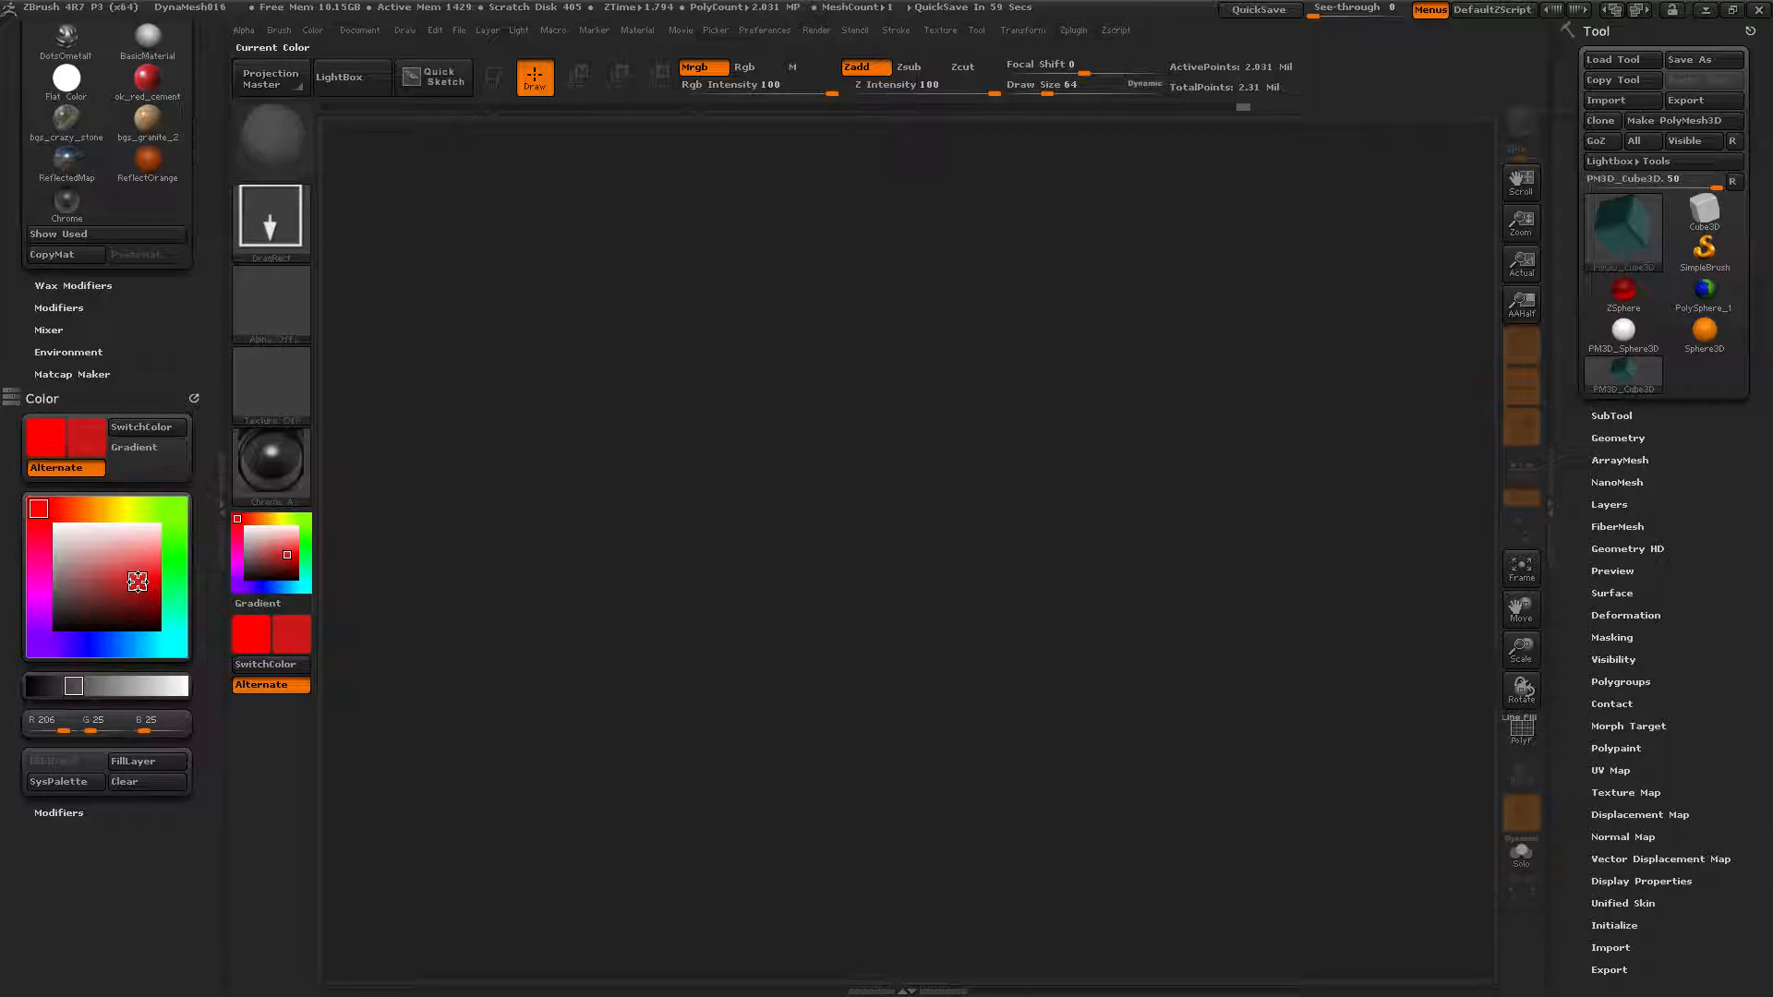
left_click(174, 509)
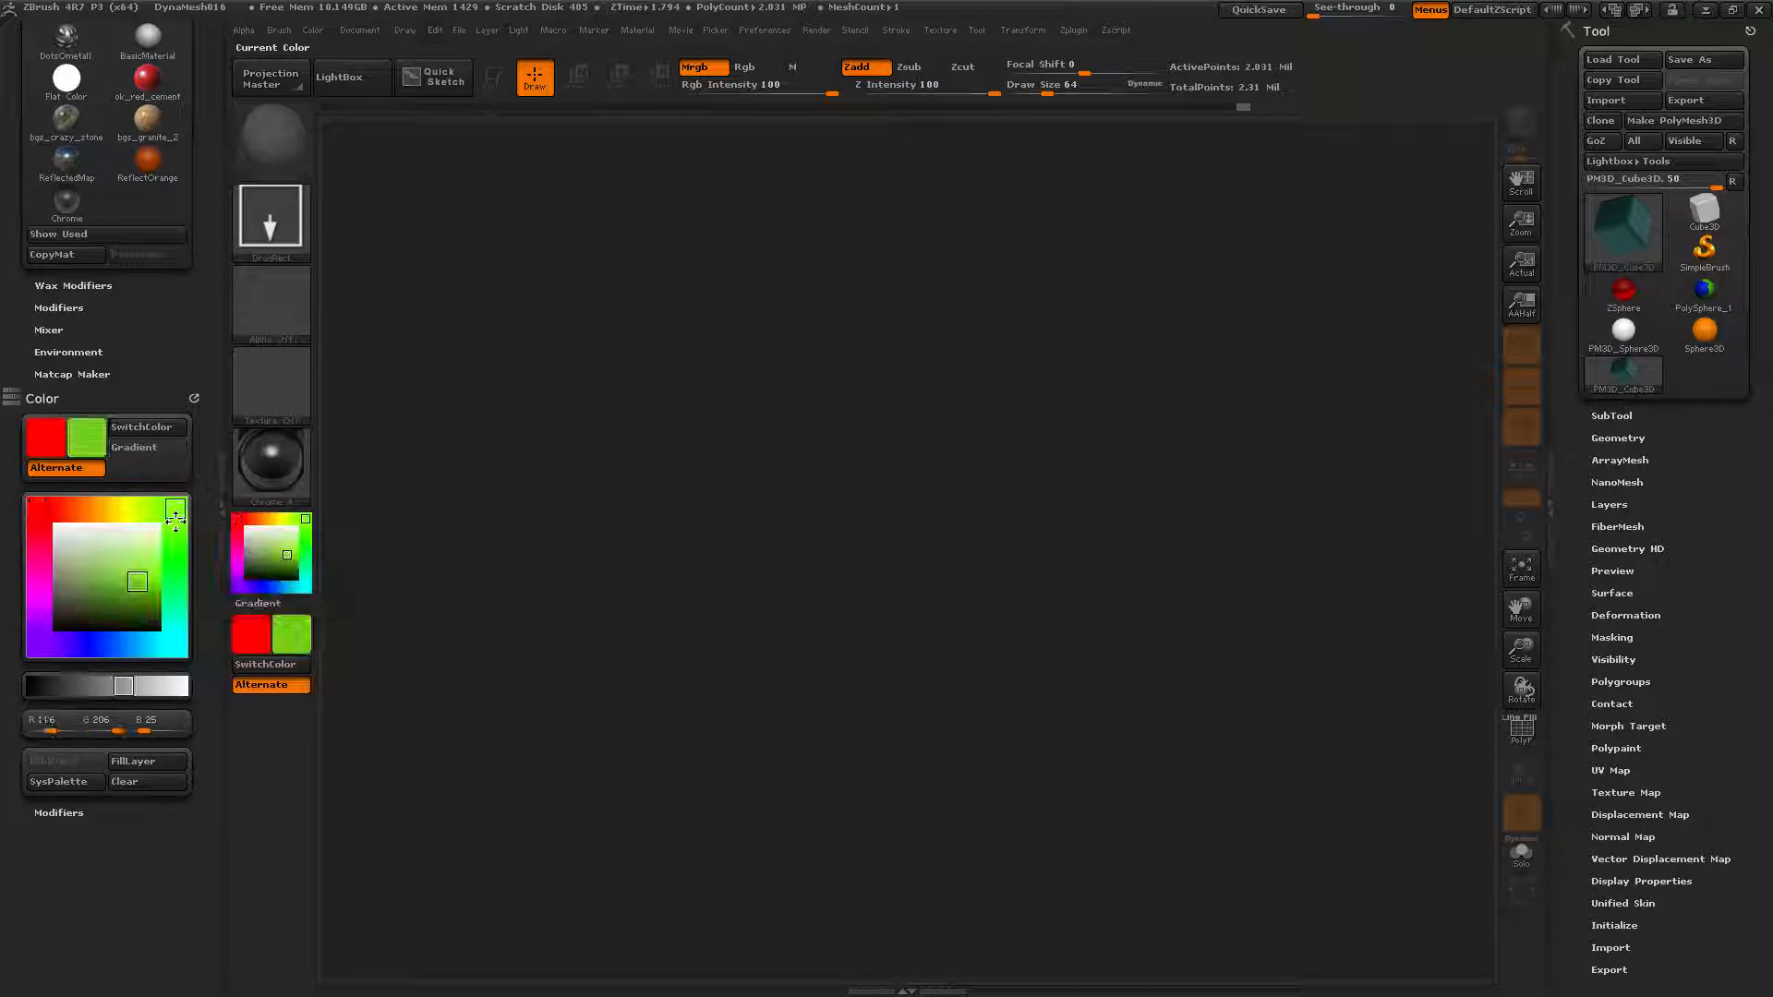
left_click(133, 763)
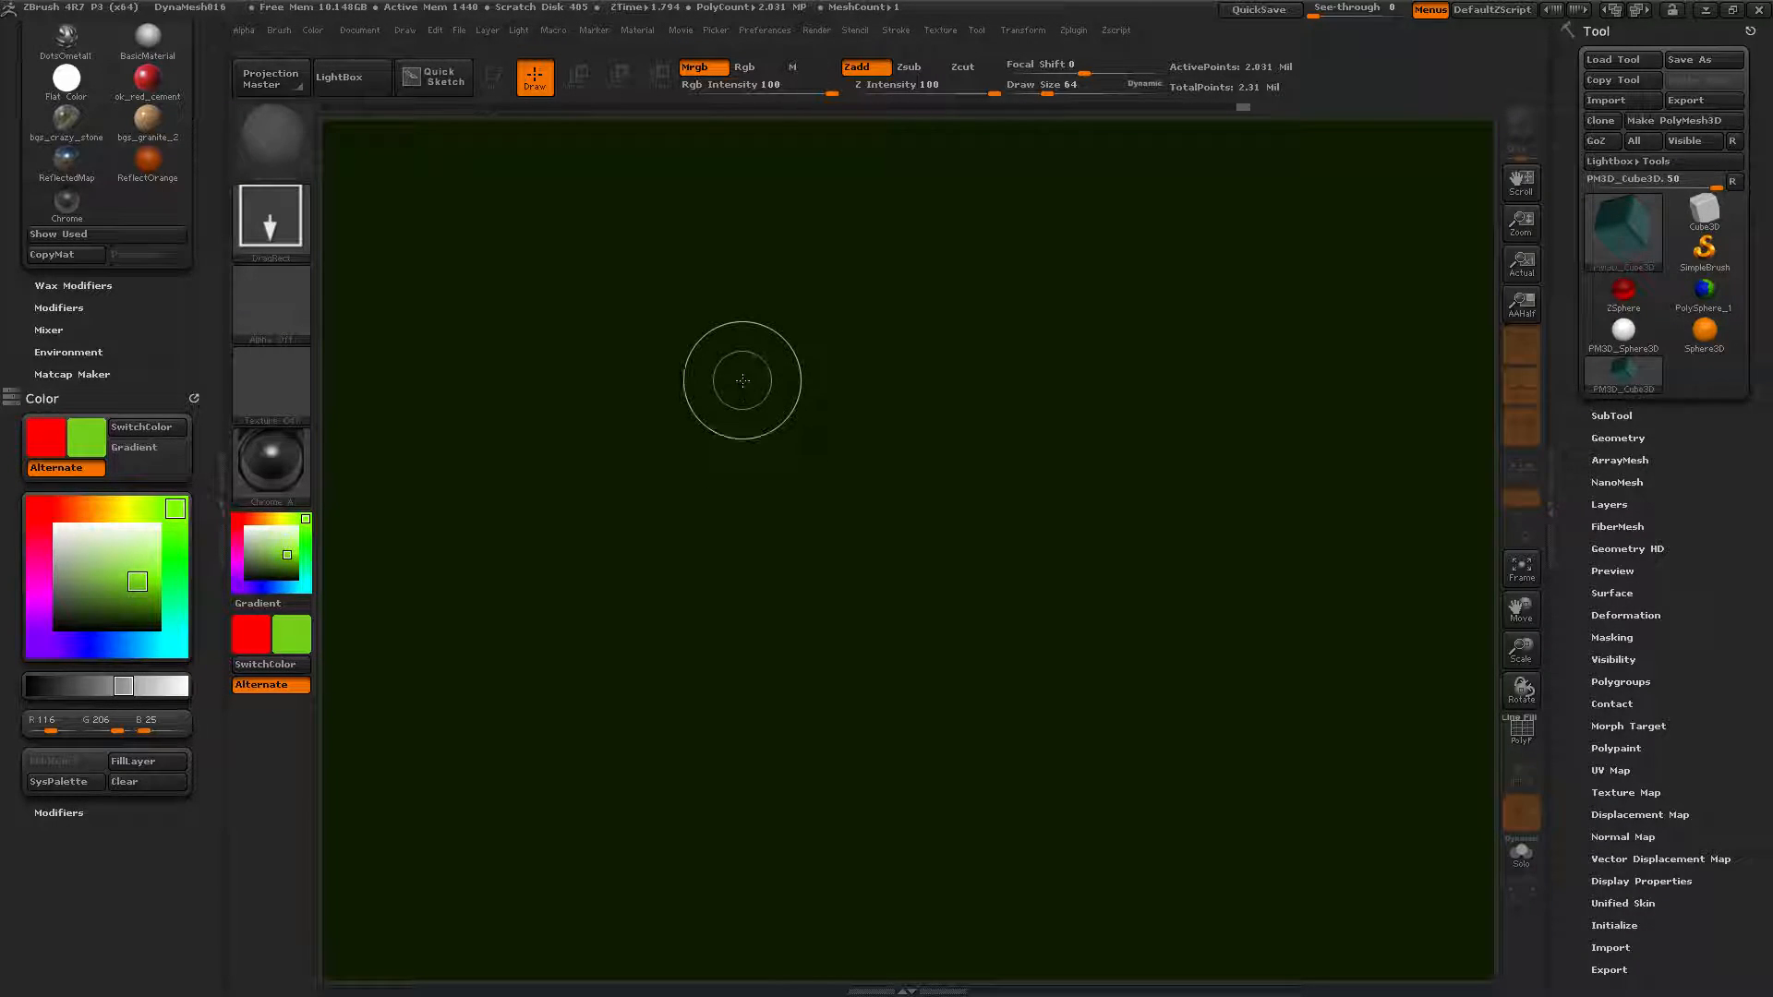
Apply the fg_marble_01 material, choose cyan (R25 G206 B206), and fill the canvas teal.
left_click(284, 471)
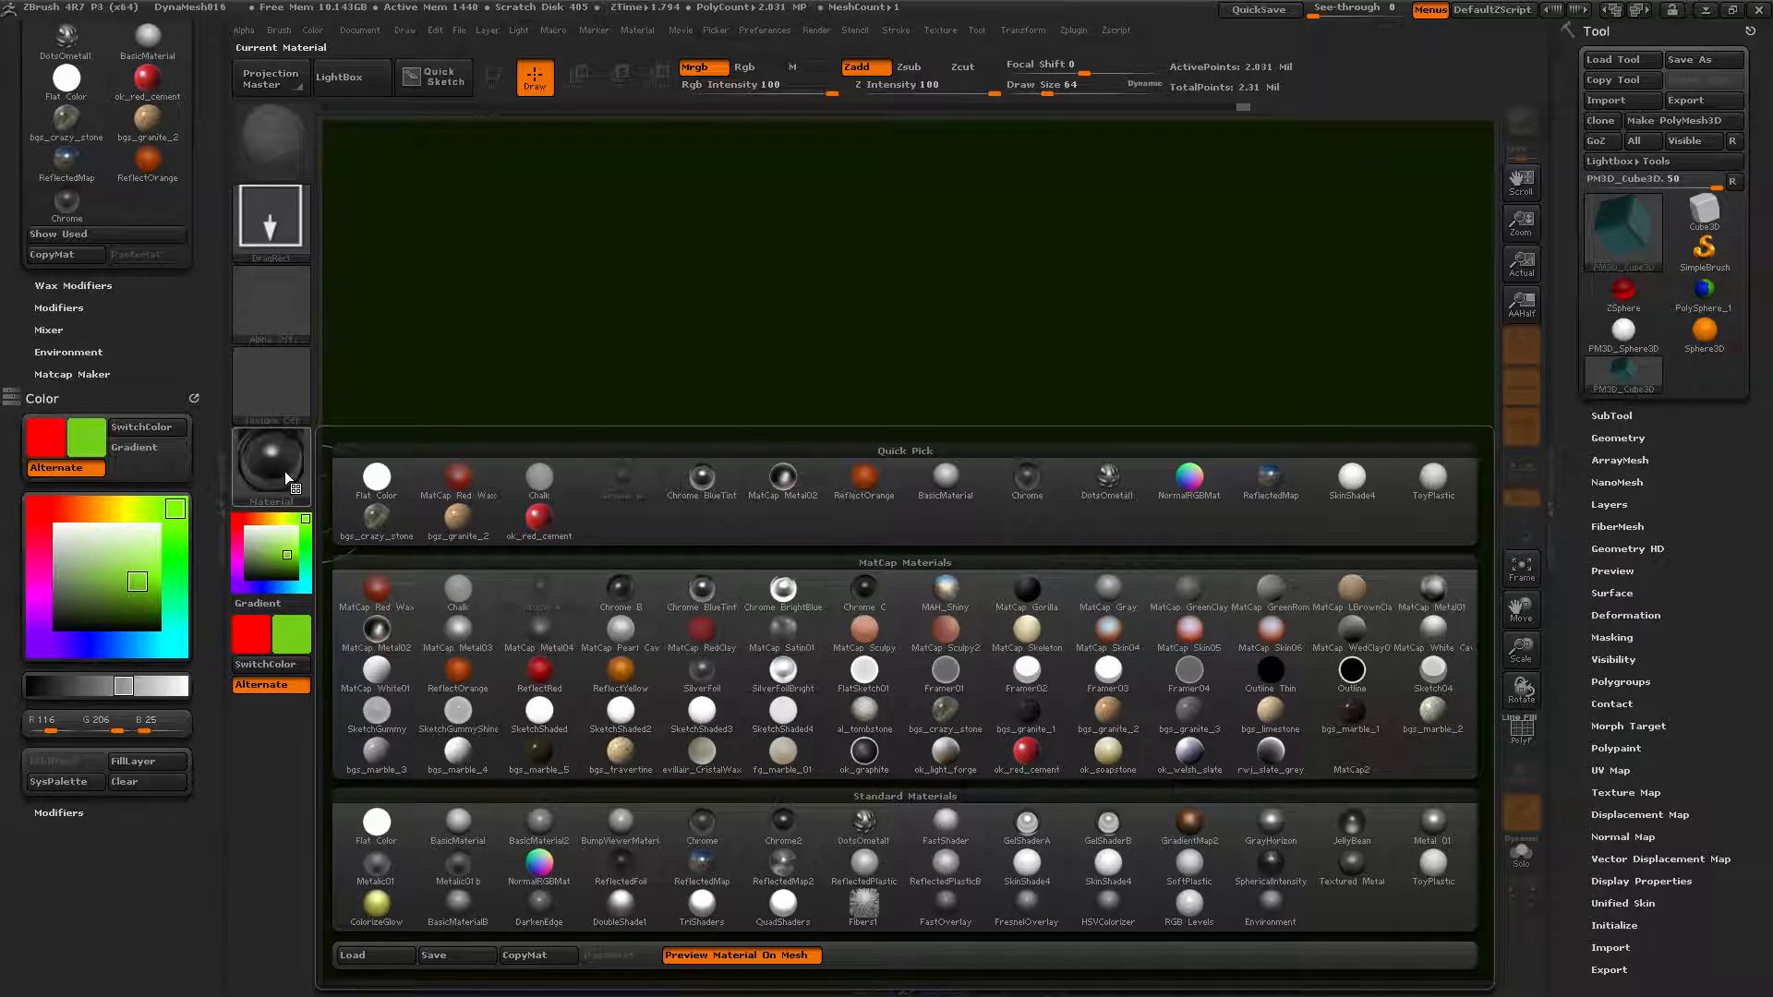
left_click(779, 752)
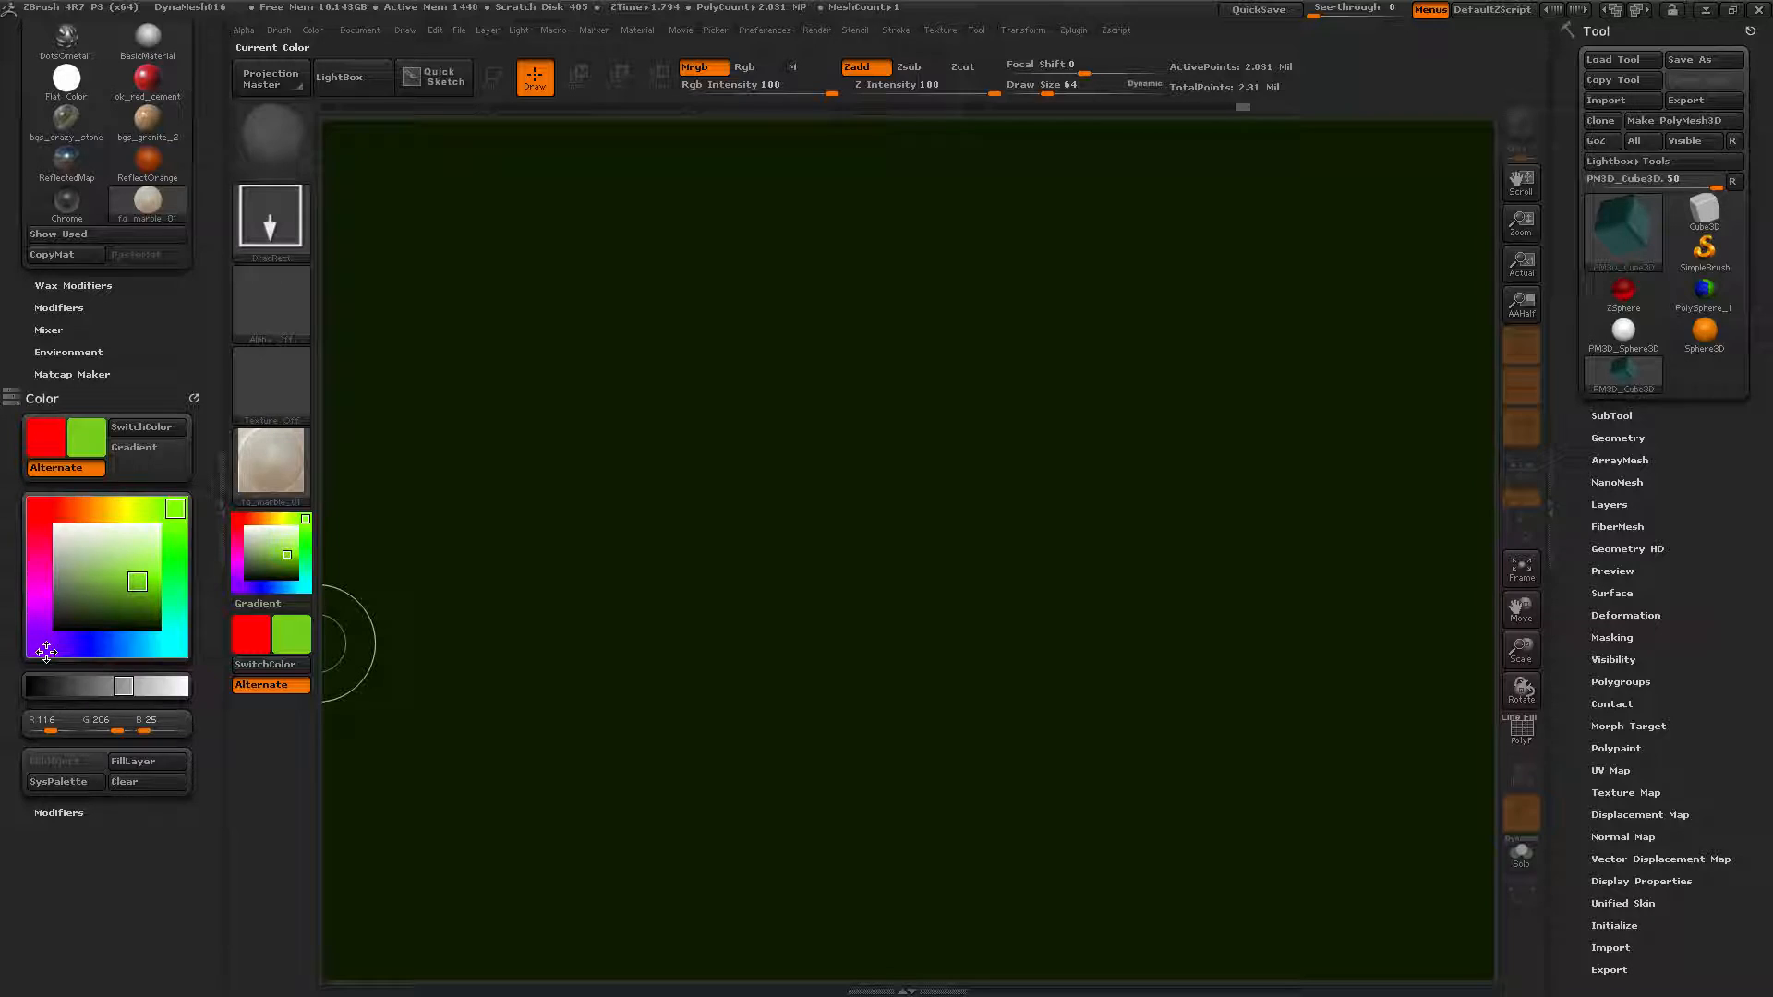
left_click(177, 644)
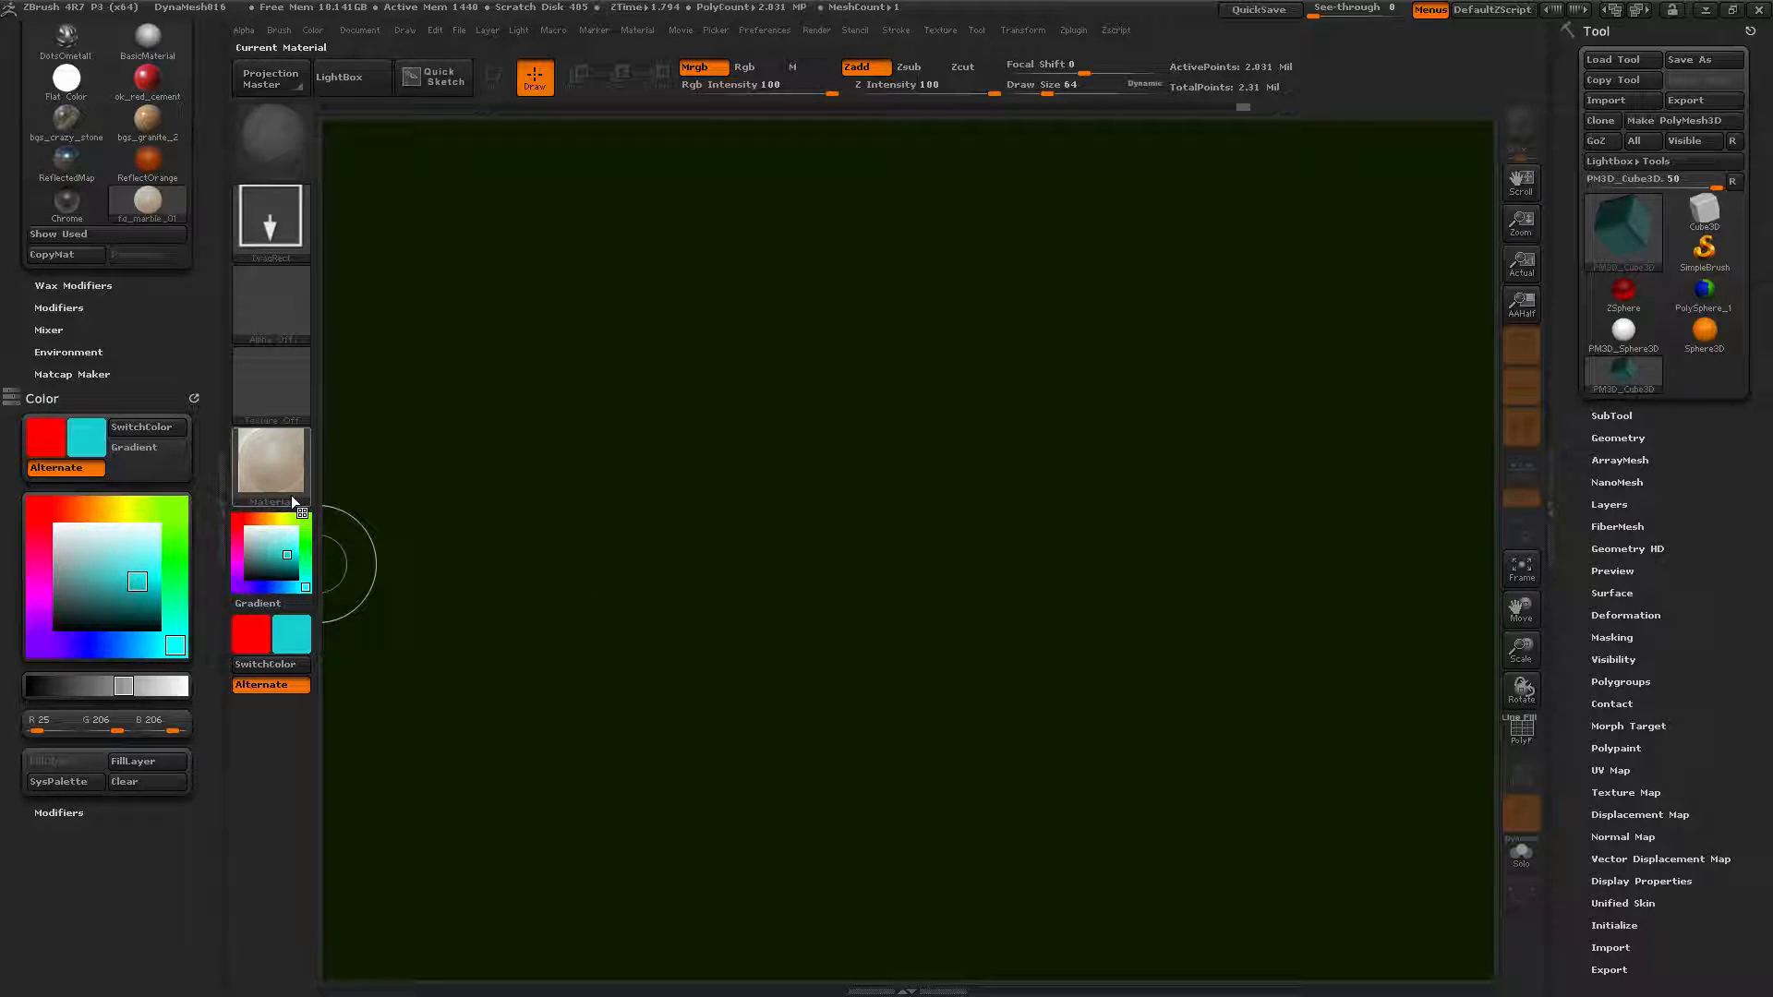
left_click(141, 763)
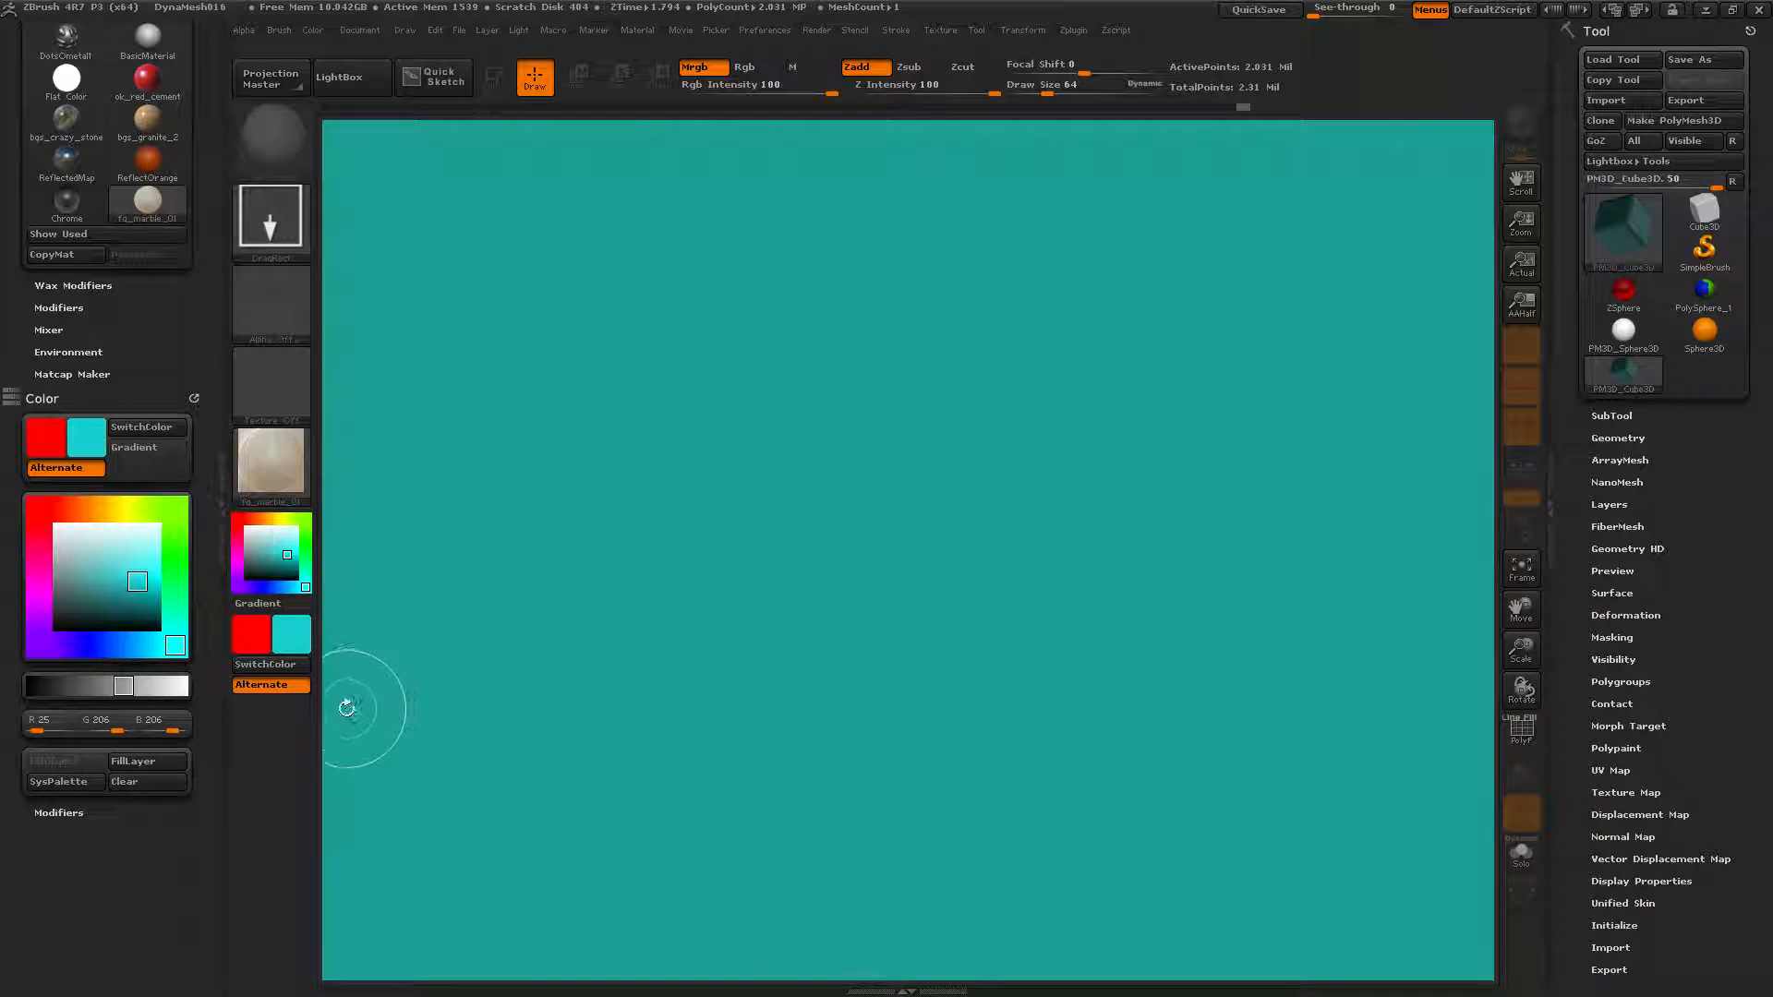
Adjust the colour picker to a bright, saturated orange.
left_click(53, 783)
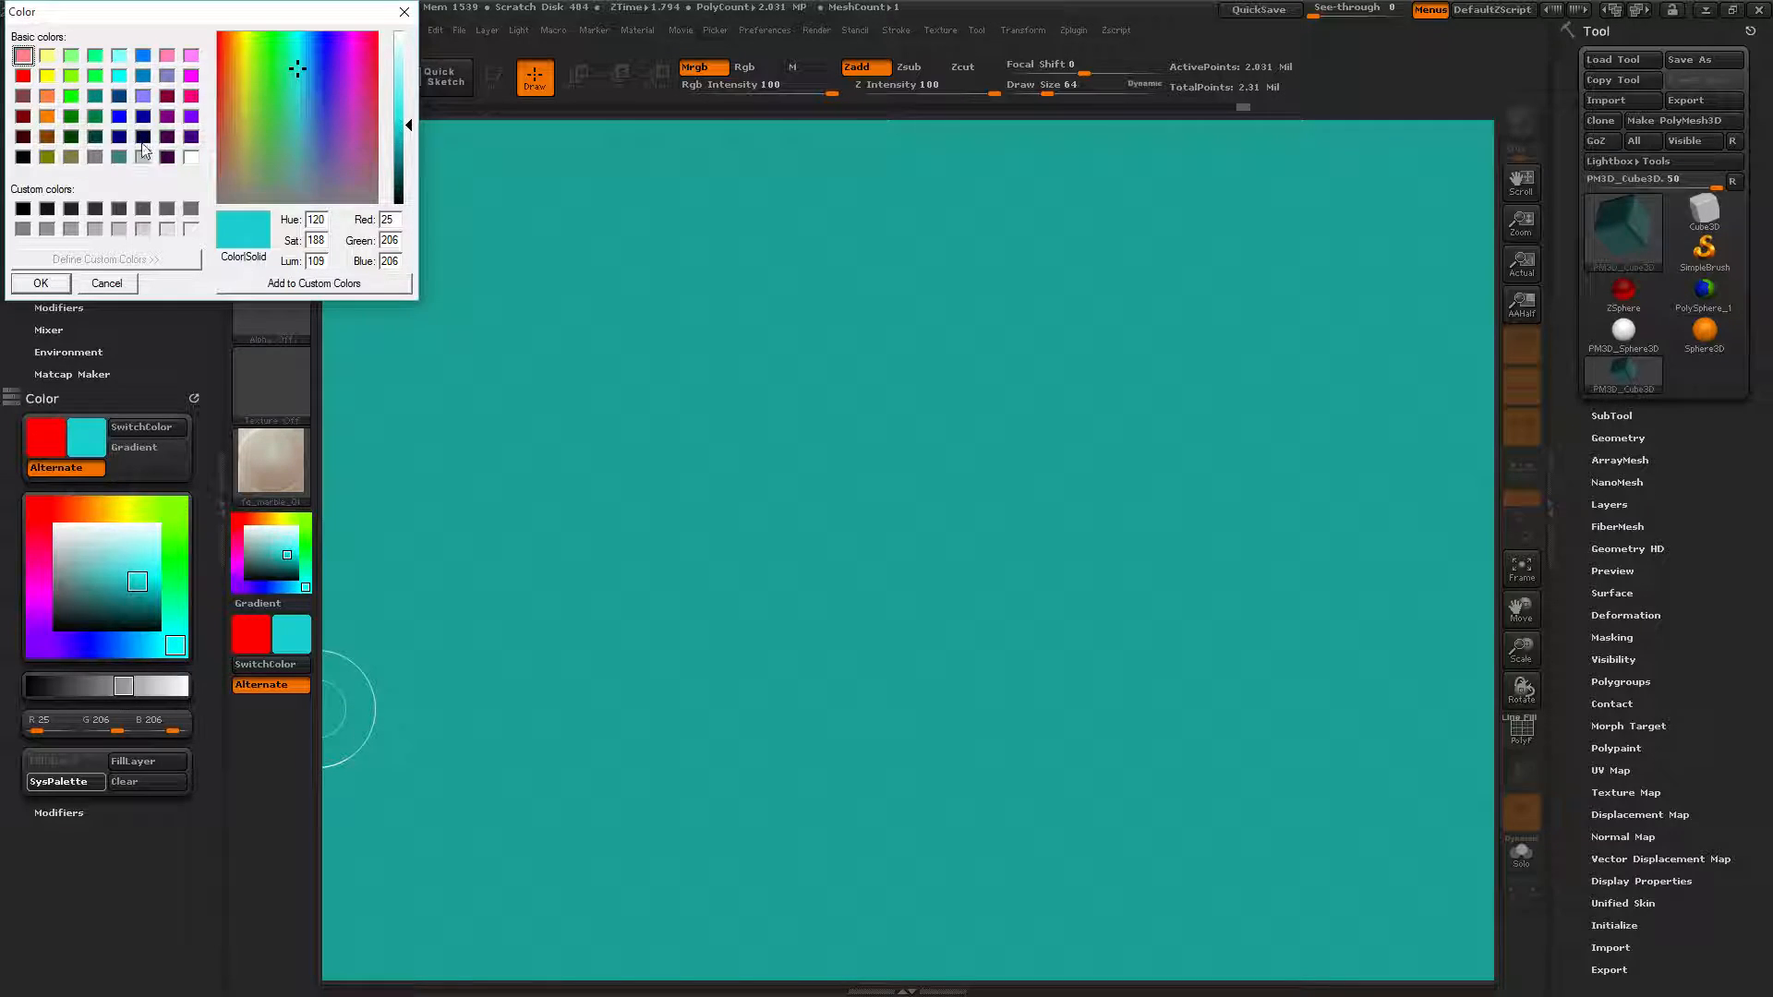
left_click(119, 277)
left_click_drag(83, 518, 93, 510)
left_click_drag(139, 582, 155, 580)
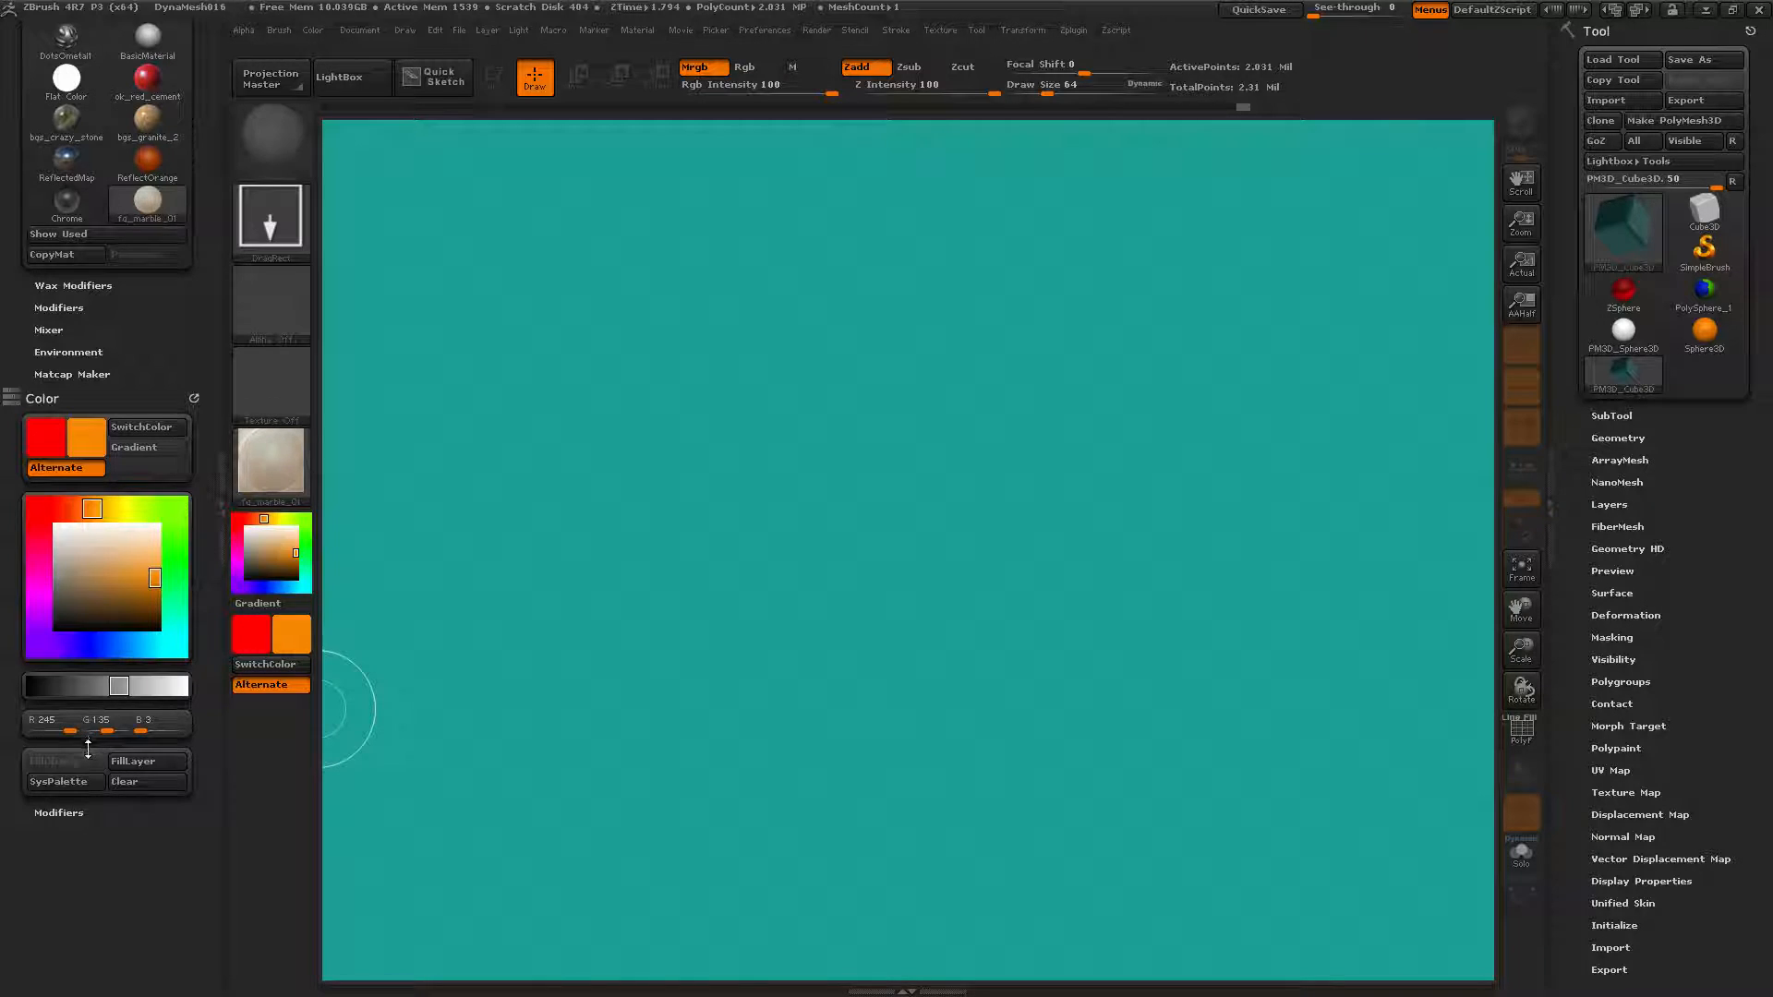
Save the orange as a custom SysPalette swatch, then set pale yellow (R224 G229 B119).
left_click(68, 782)
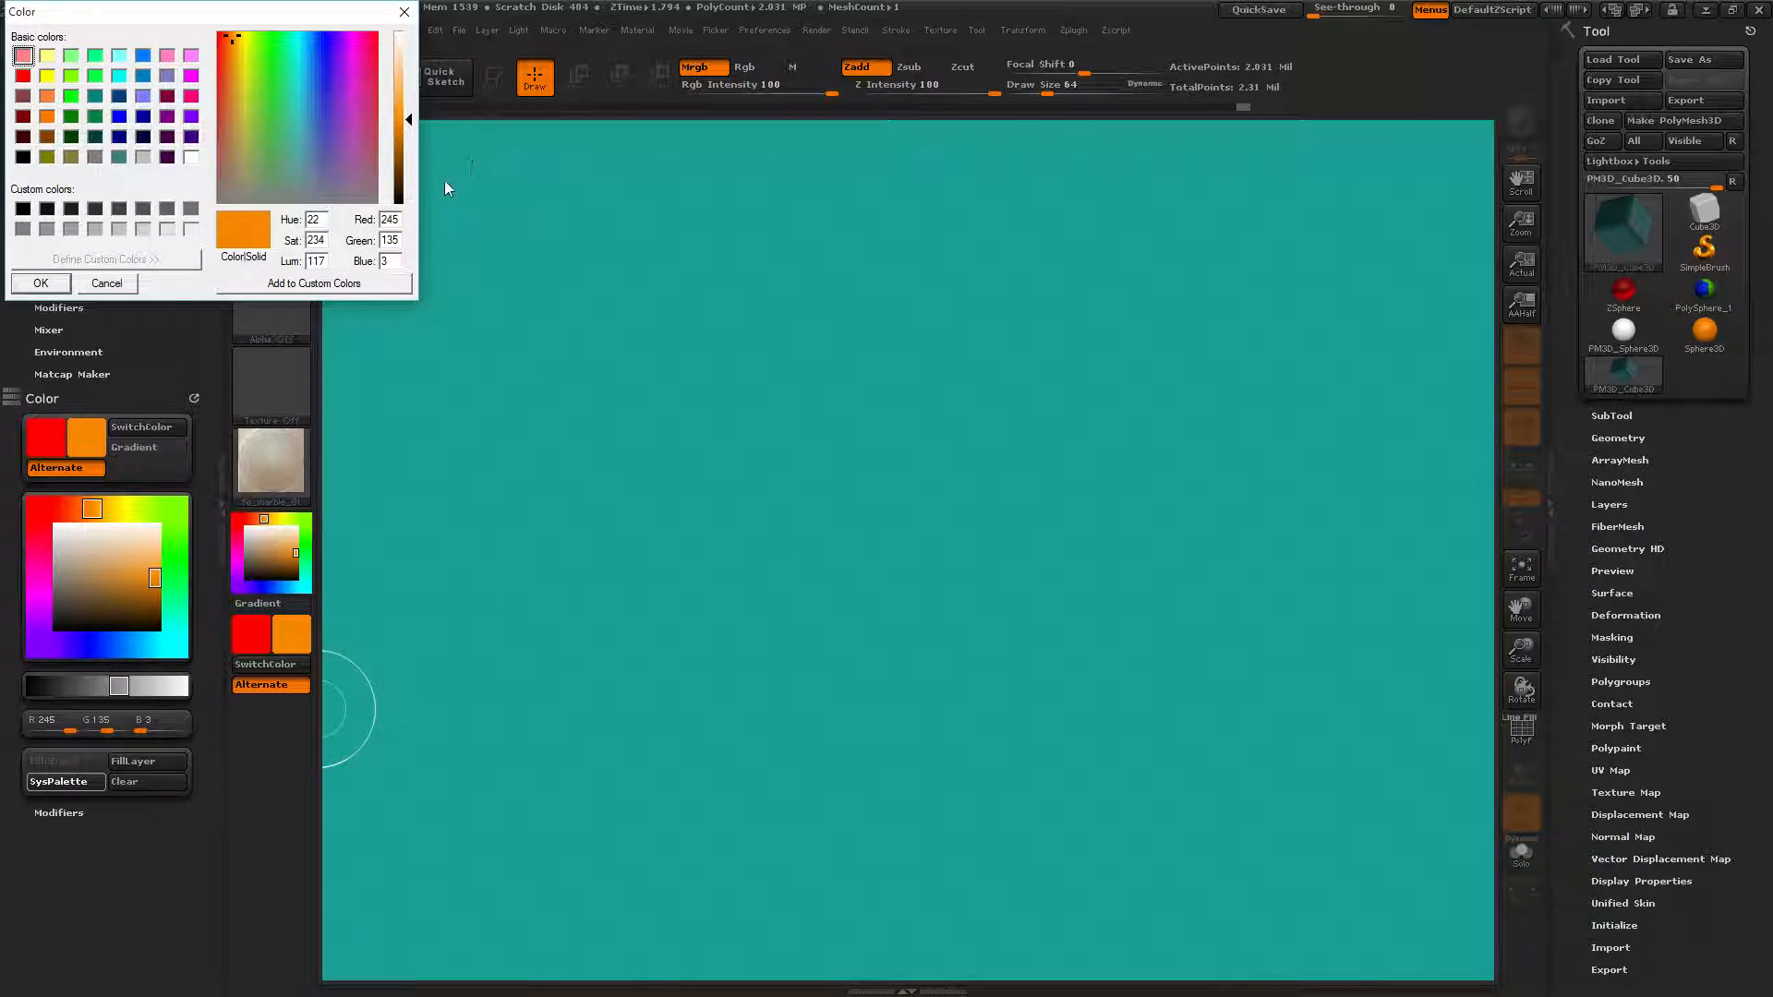
left_click(291, 284)
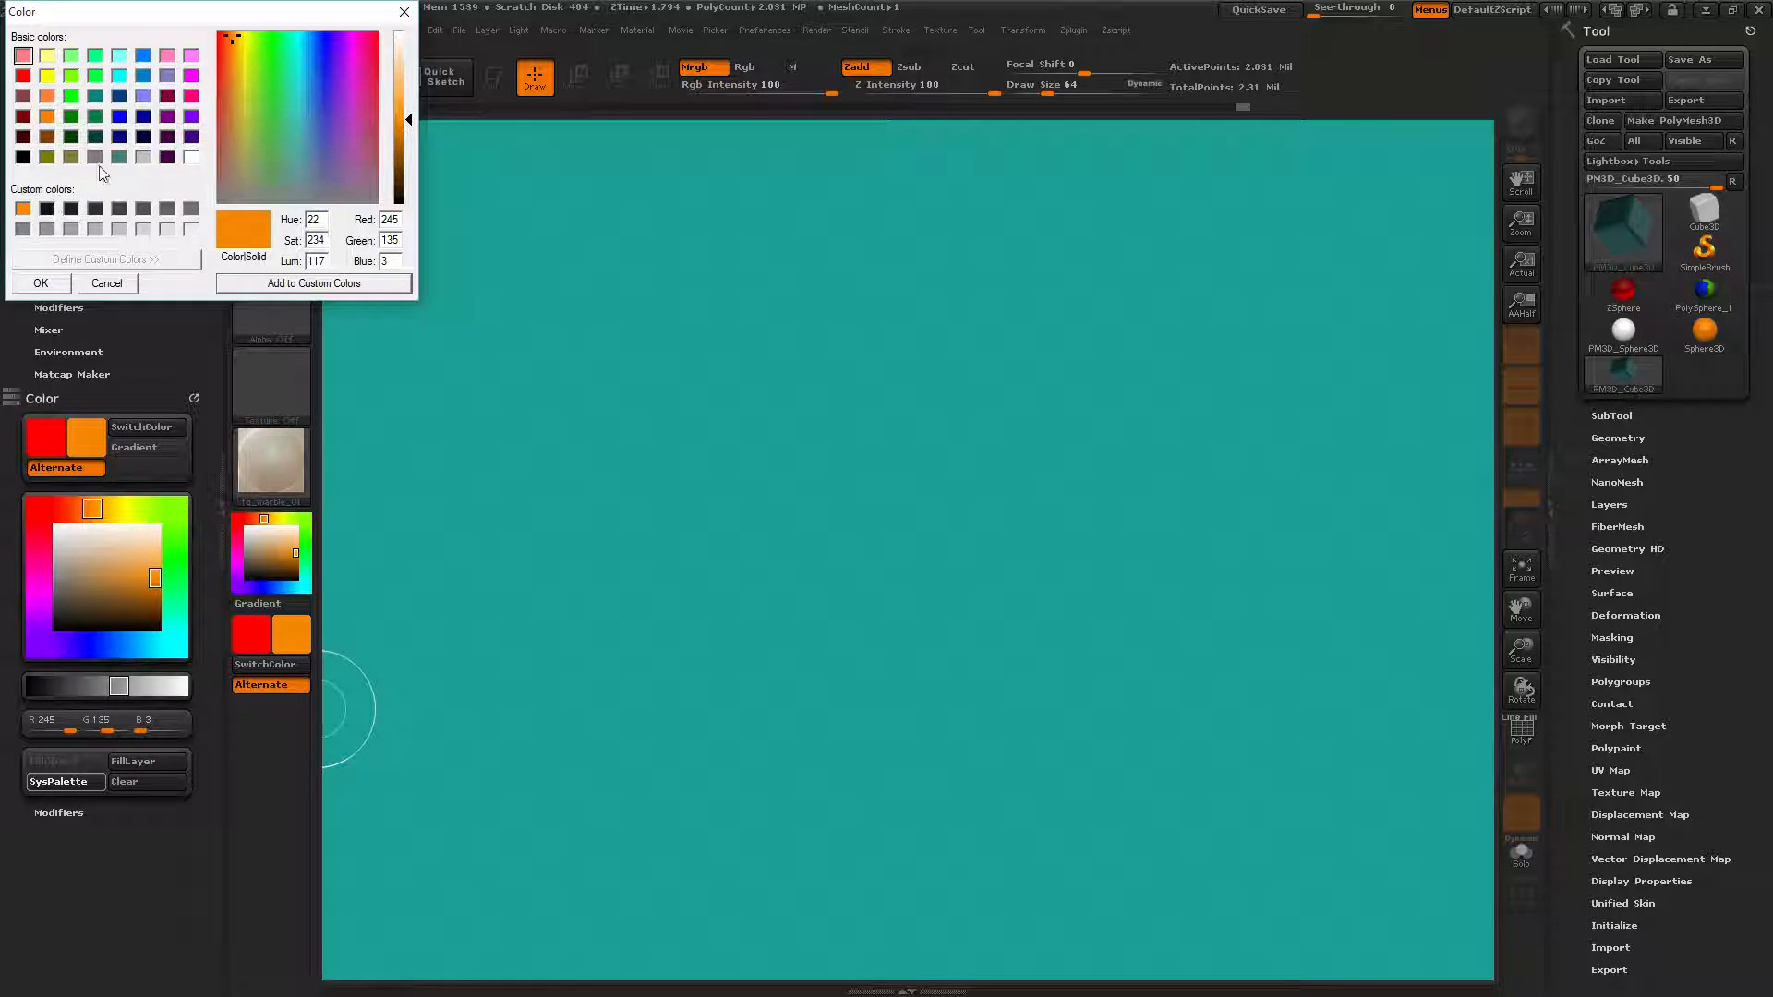
left_click(61, 281)
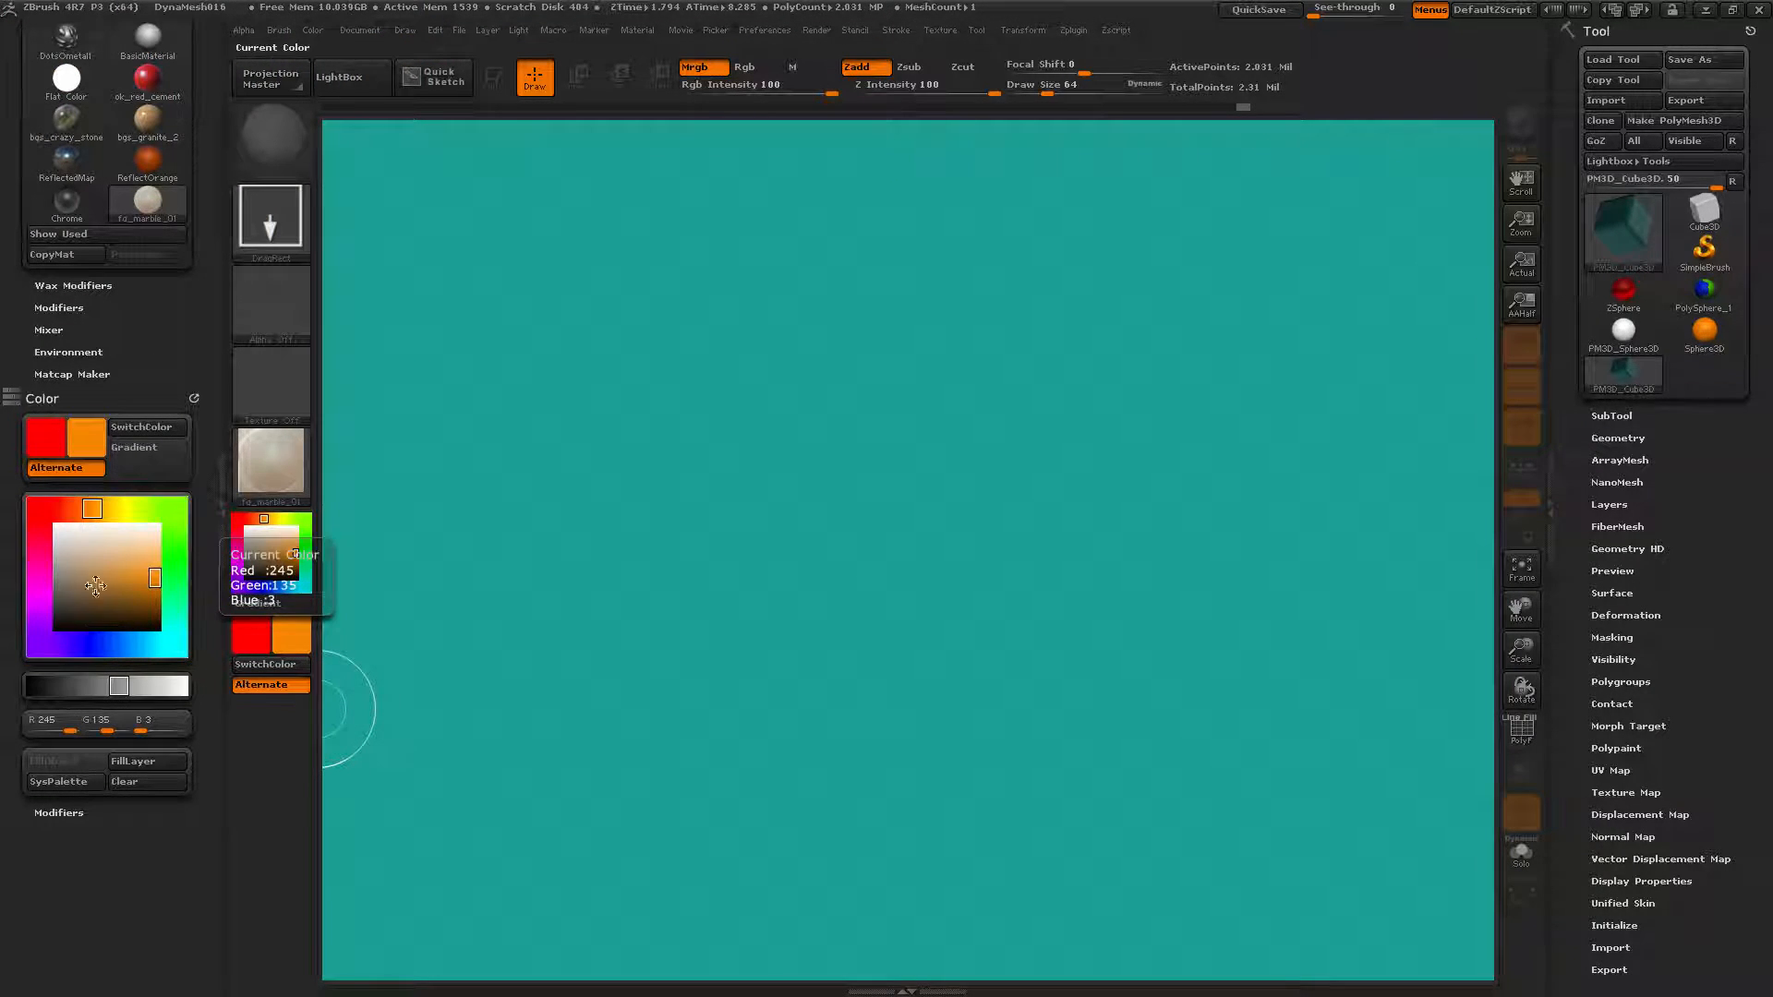
left_click(128, 514)
left_click(126, 556)
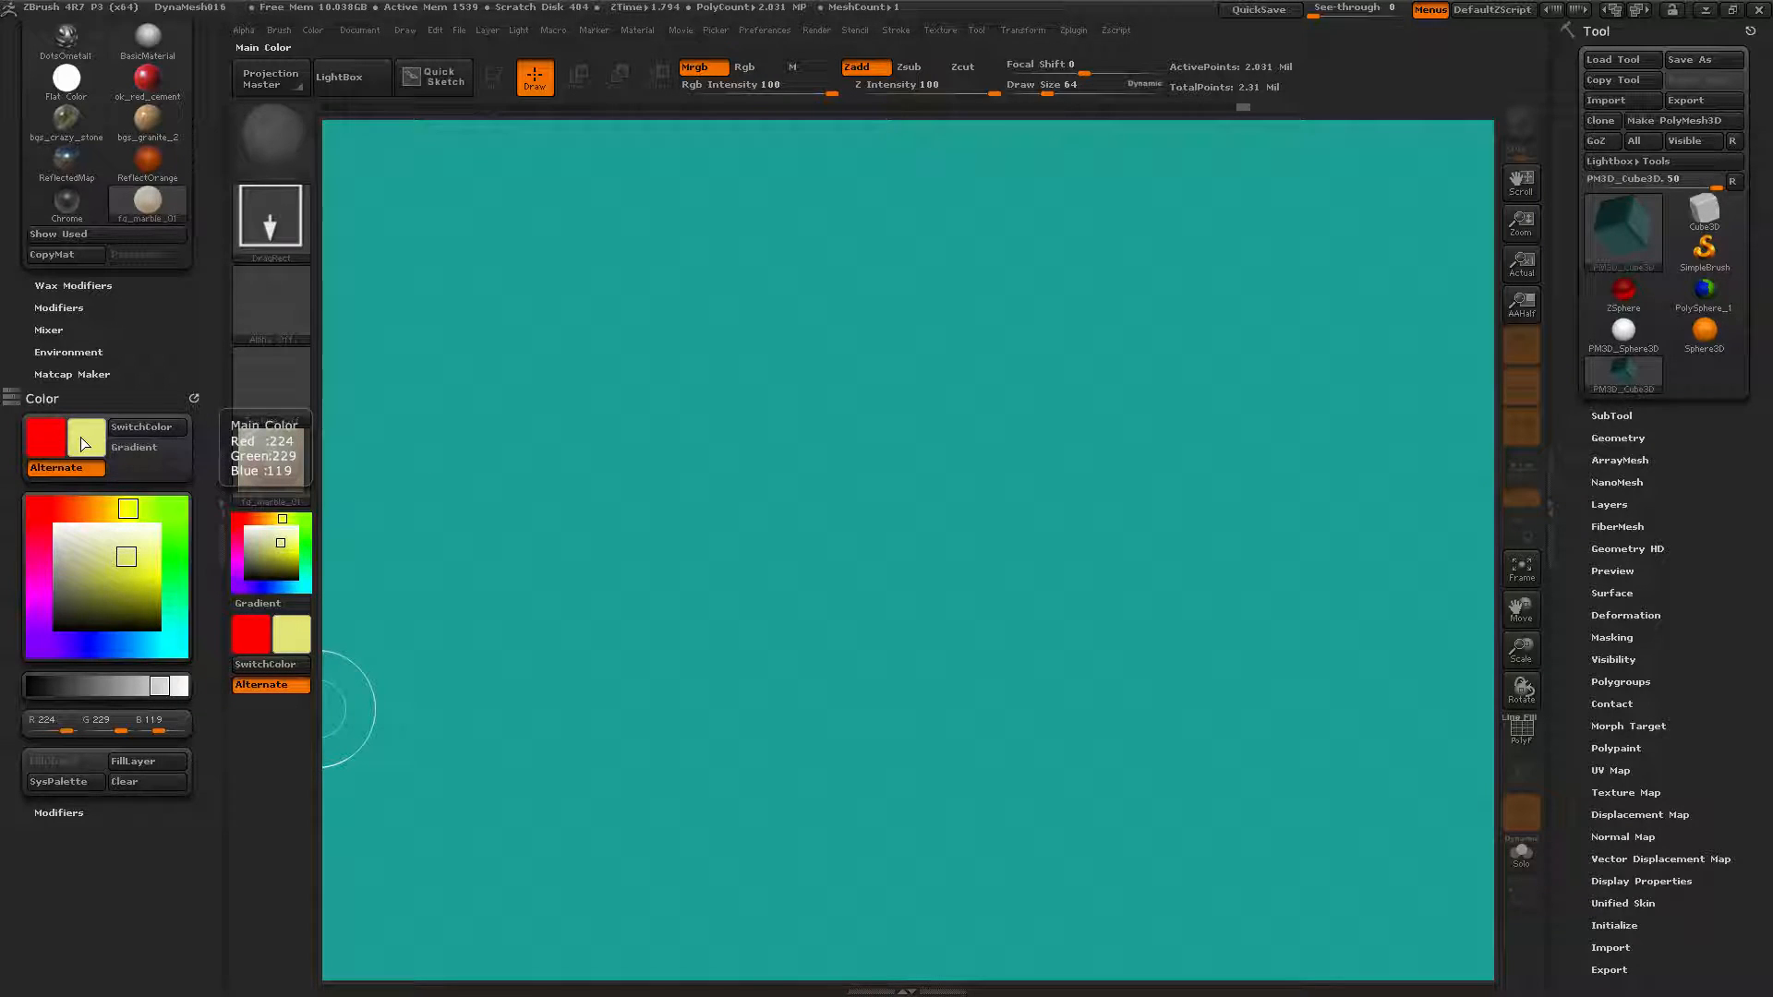
Fill the custom SysPalette swatches with the pale yellow colour.
left_click(52, 783)
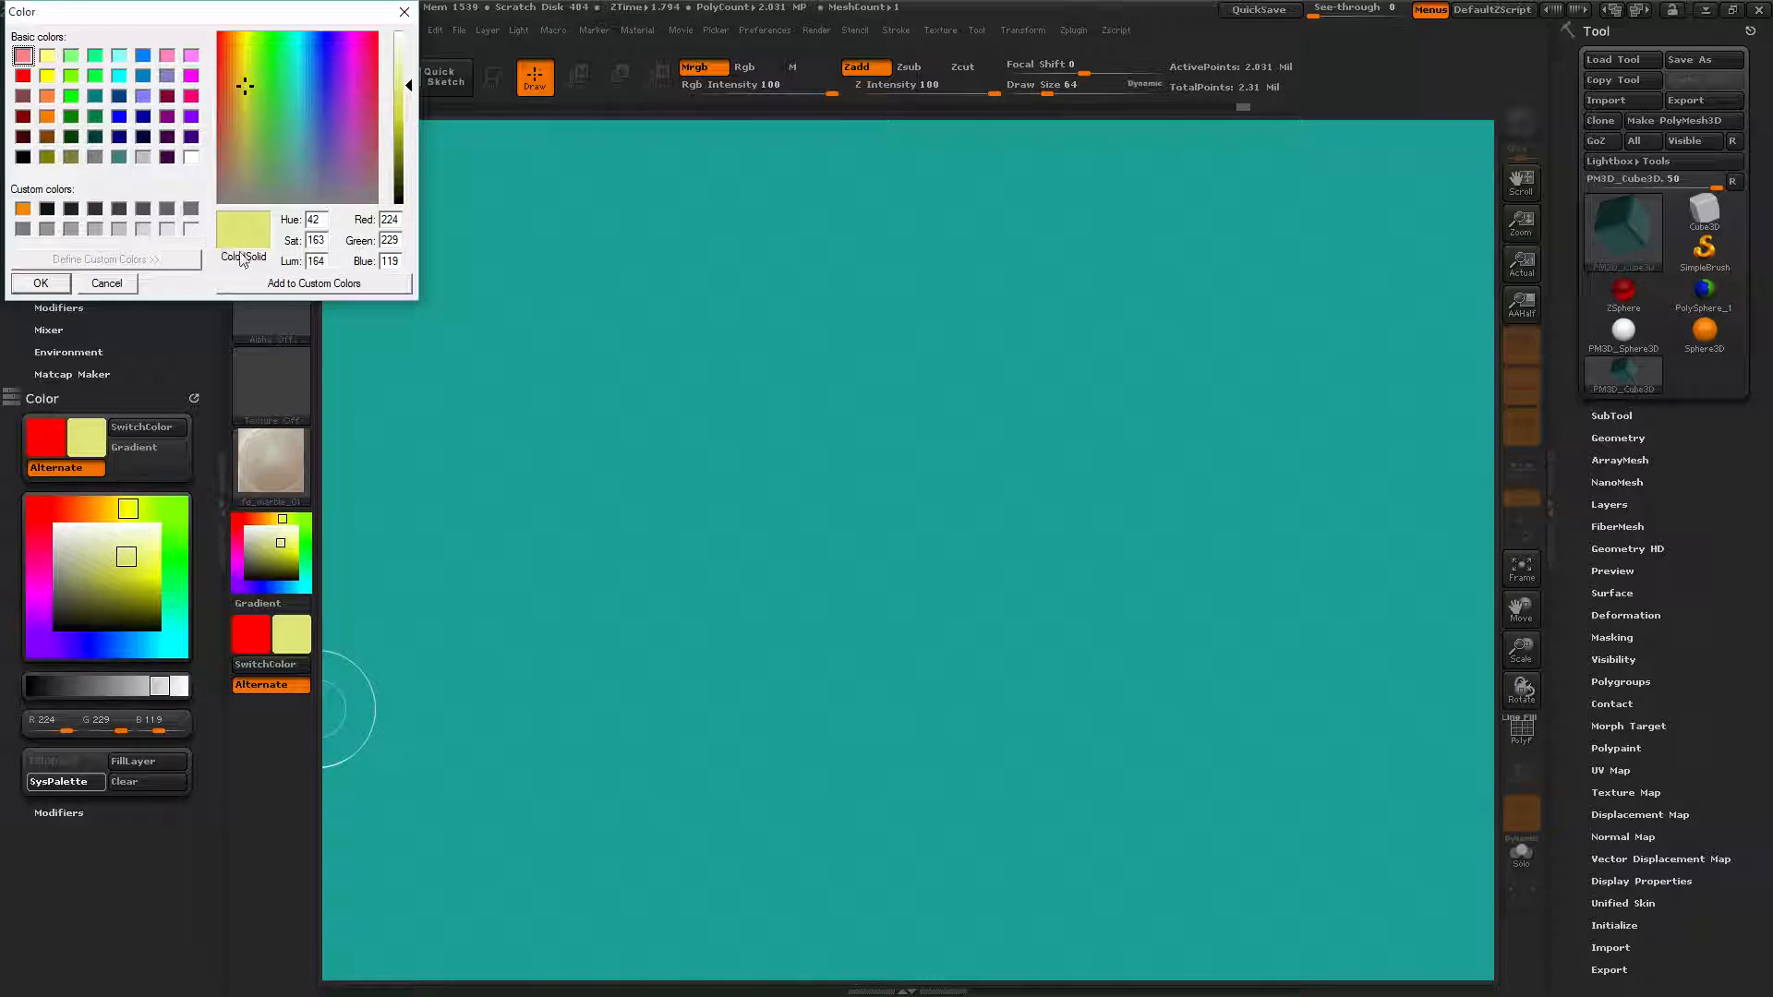
left_click(260, 286)
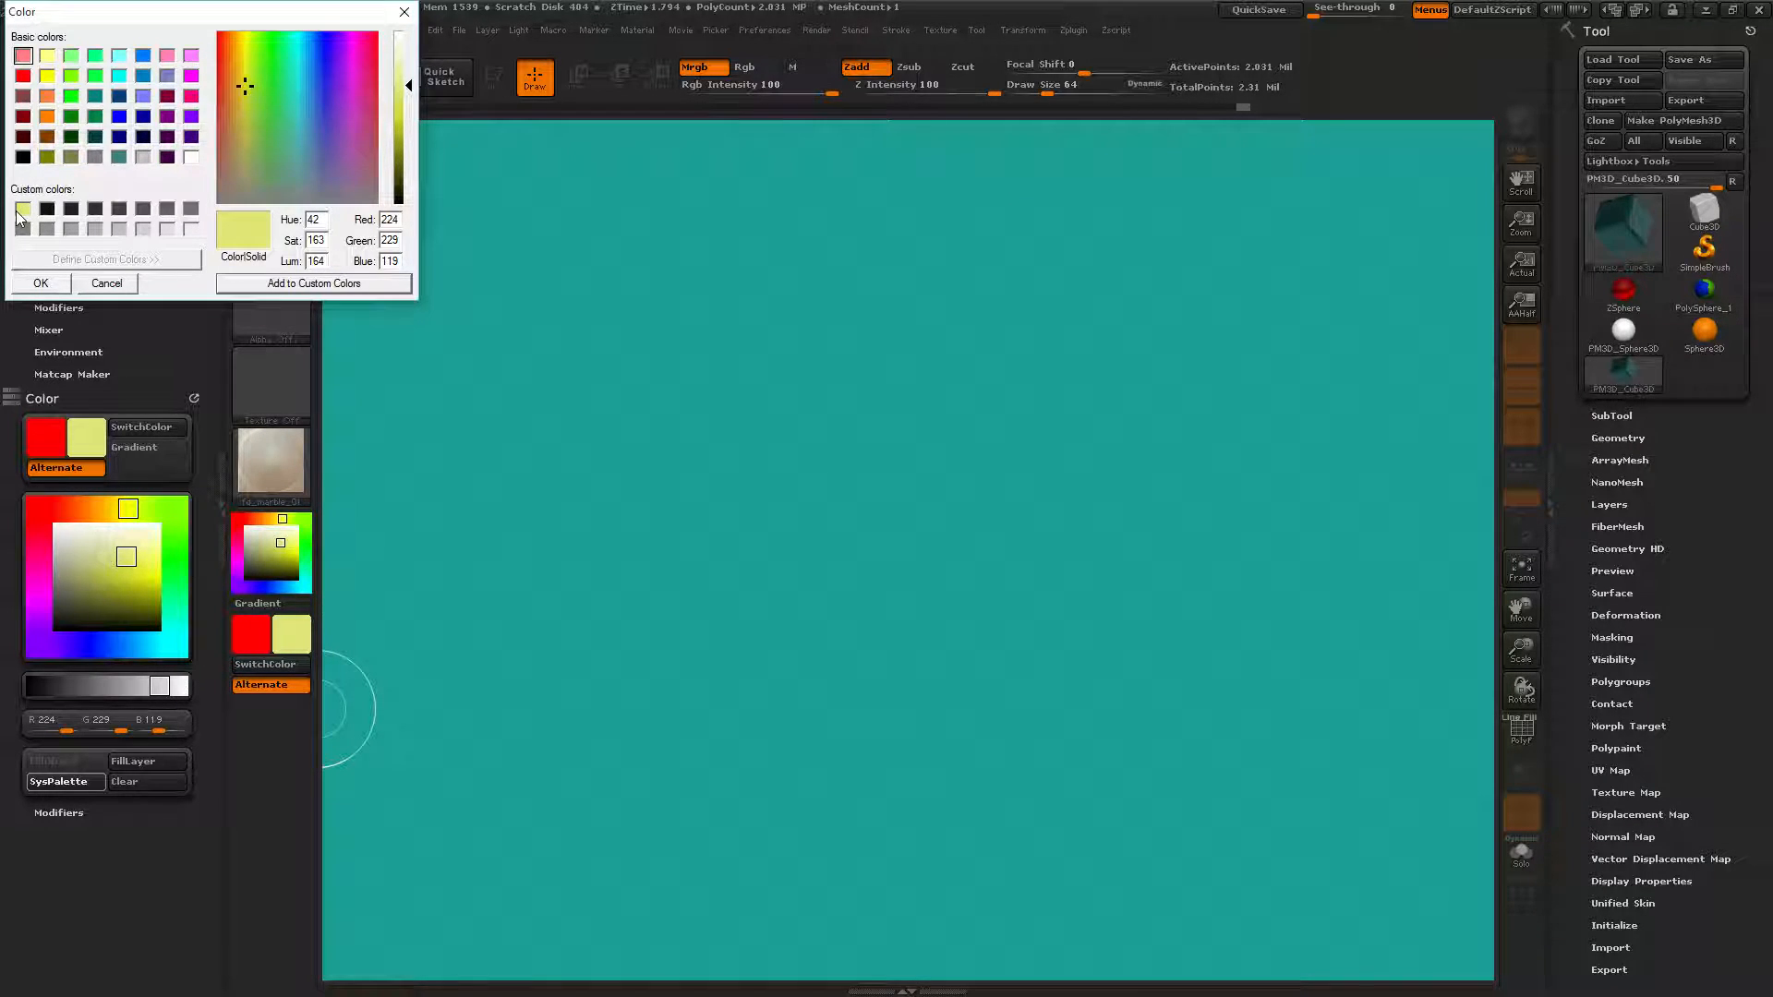
left_click(273, 284)
left_click(275, 286)
left_click(275, 286)
left_click(275, 287)
left_click(275, 287)
left_click(275, 287)
left_click(276, 286)
left_click(275, 286)
left_click(276, 286)
left_click(275, 284)
left_click(275, 284)
left_click(276, 284)
left_click(276, 284)
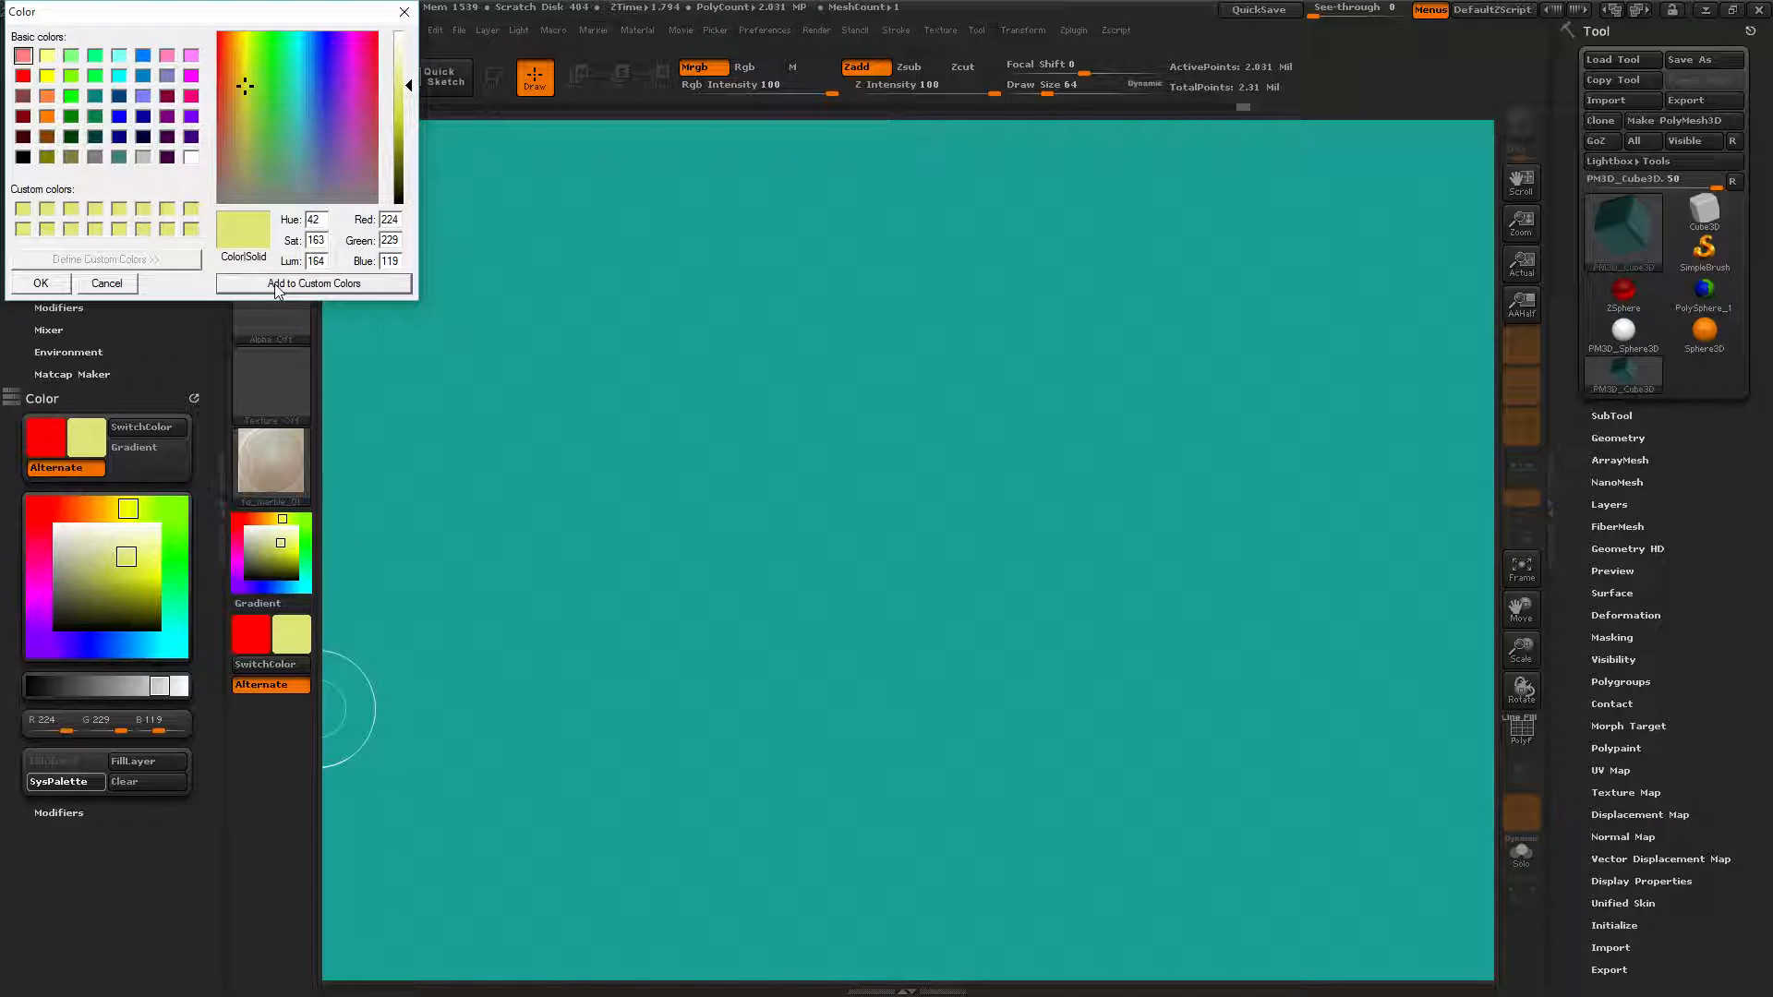
Add orange-yellow, green, light blue and dark purple custom swatches, applying dark purple.
left_click_drag(249, 92, 235, 68)
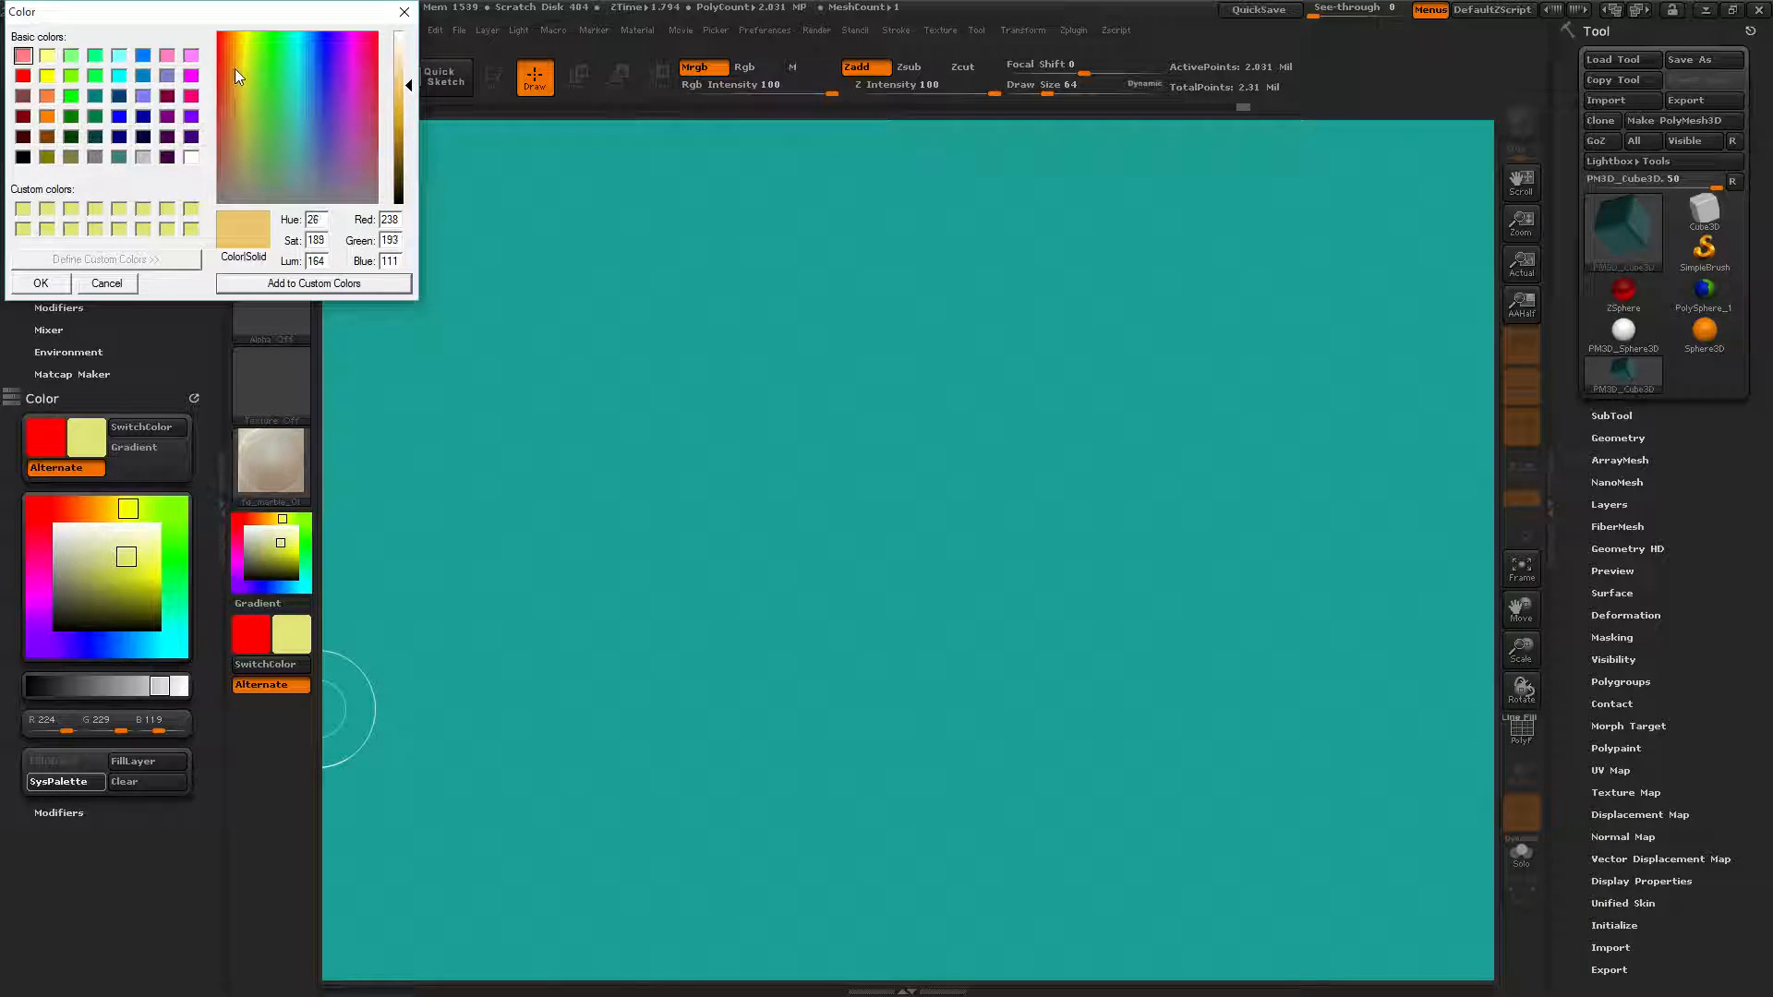
left_click(237, 285)
left_click(273, 48)
left_click(315, 284)
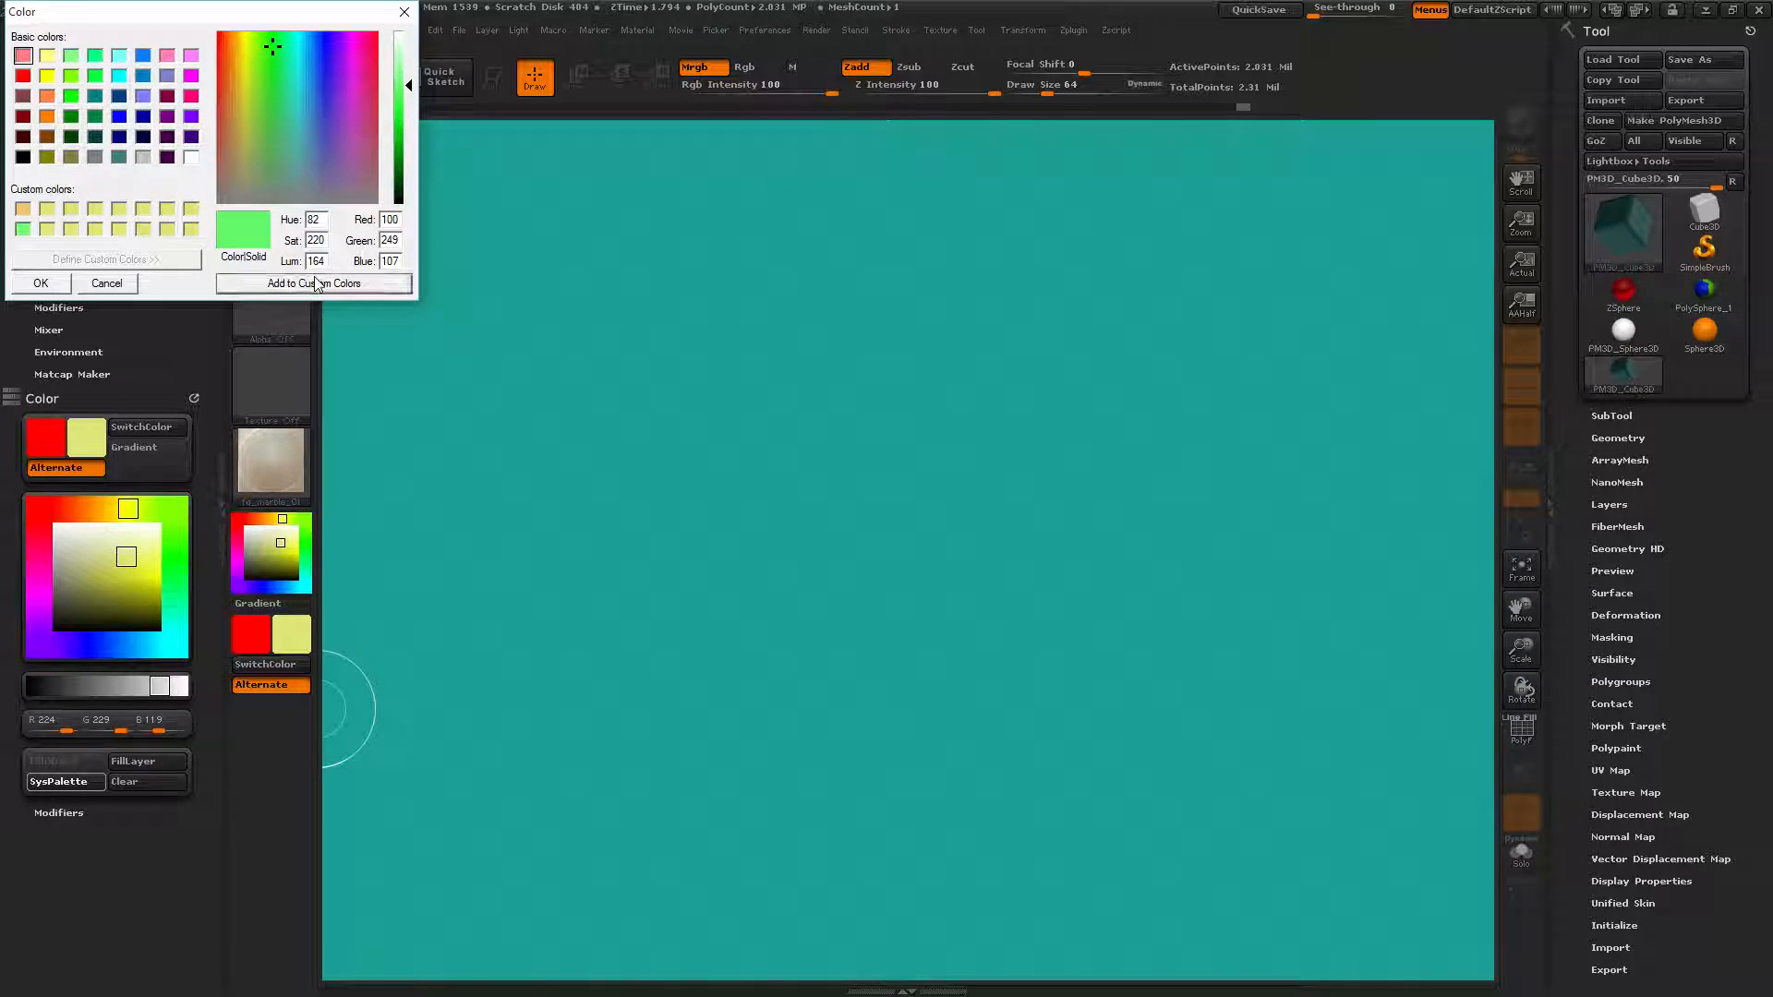
left_click(312, 59)
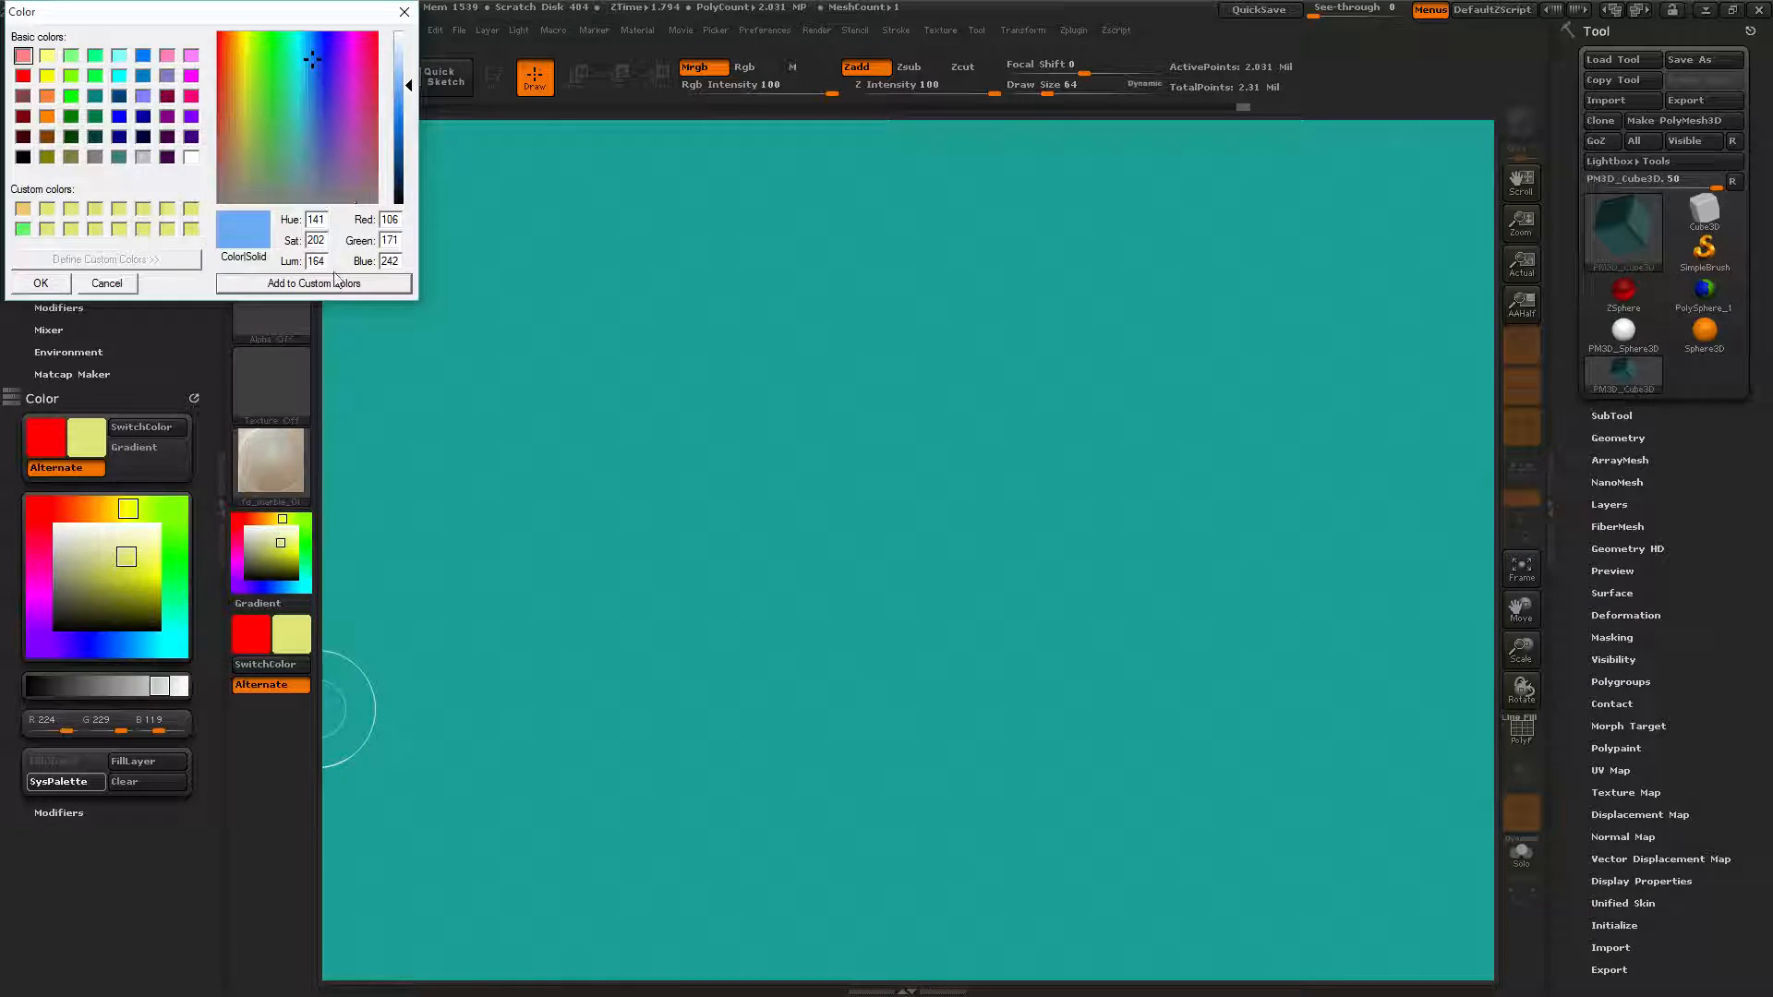
left_click(287, 284)
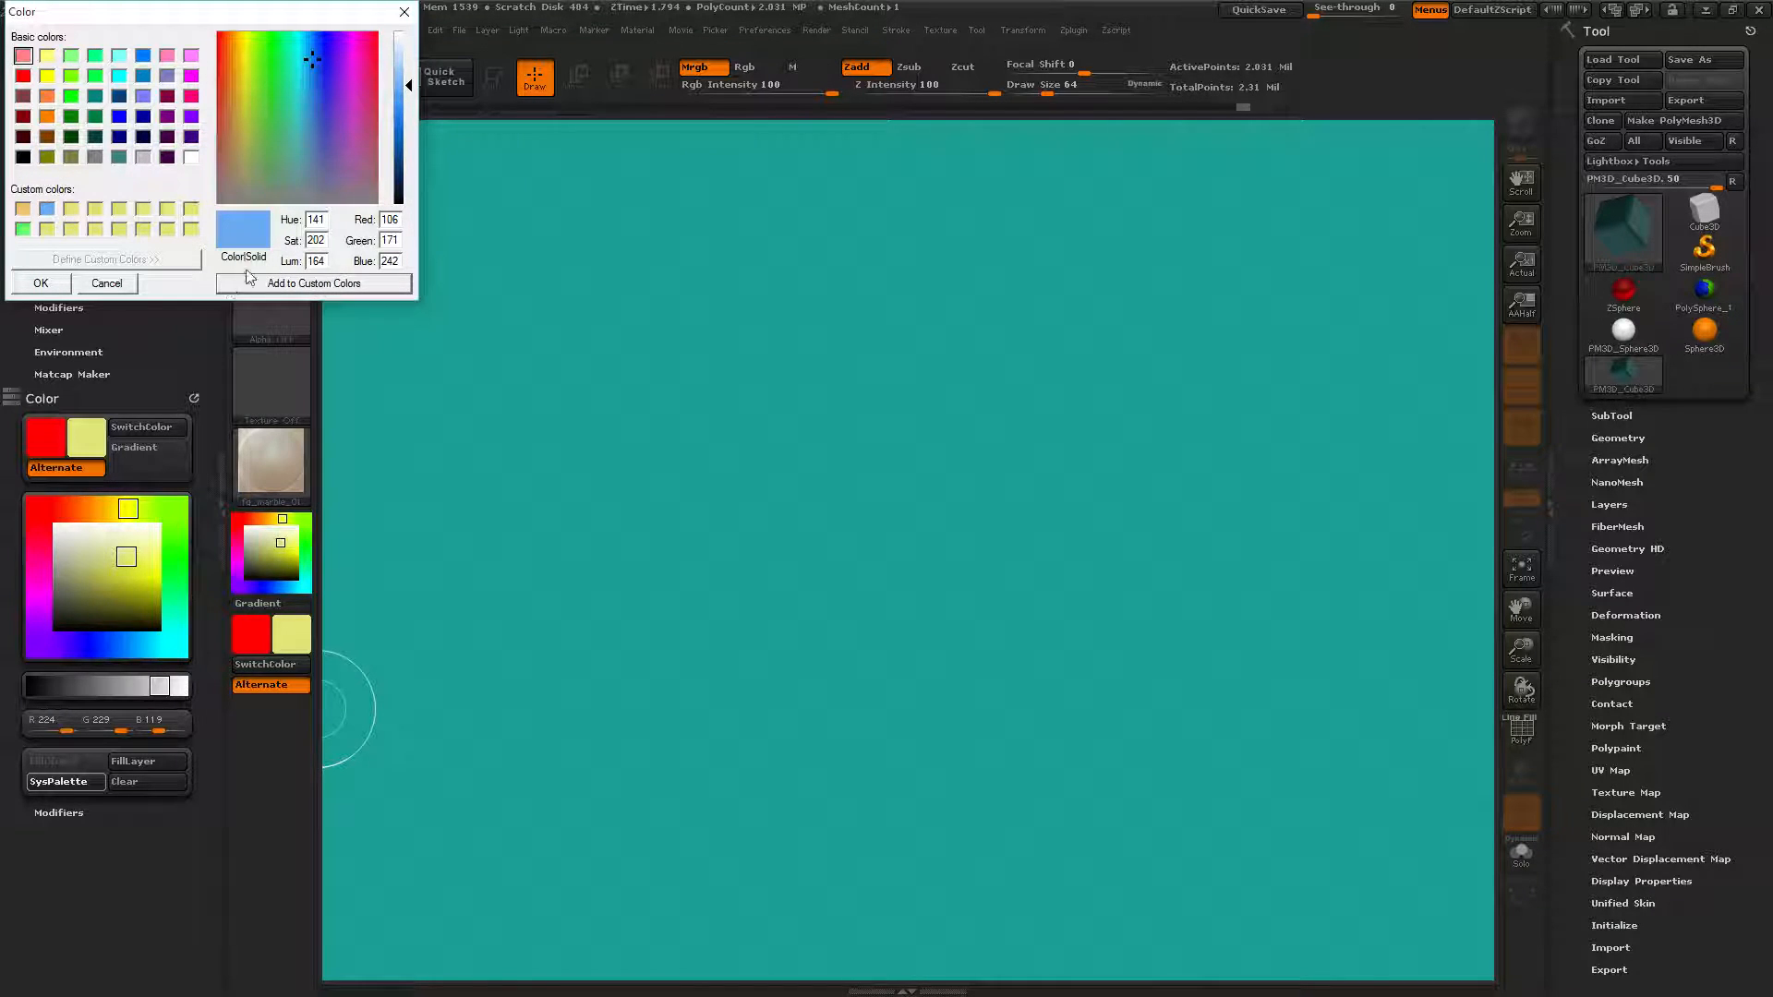
left_click(337, 74)
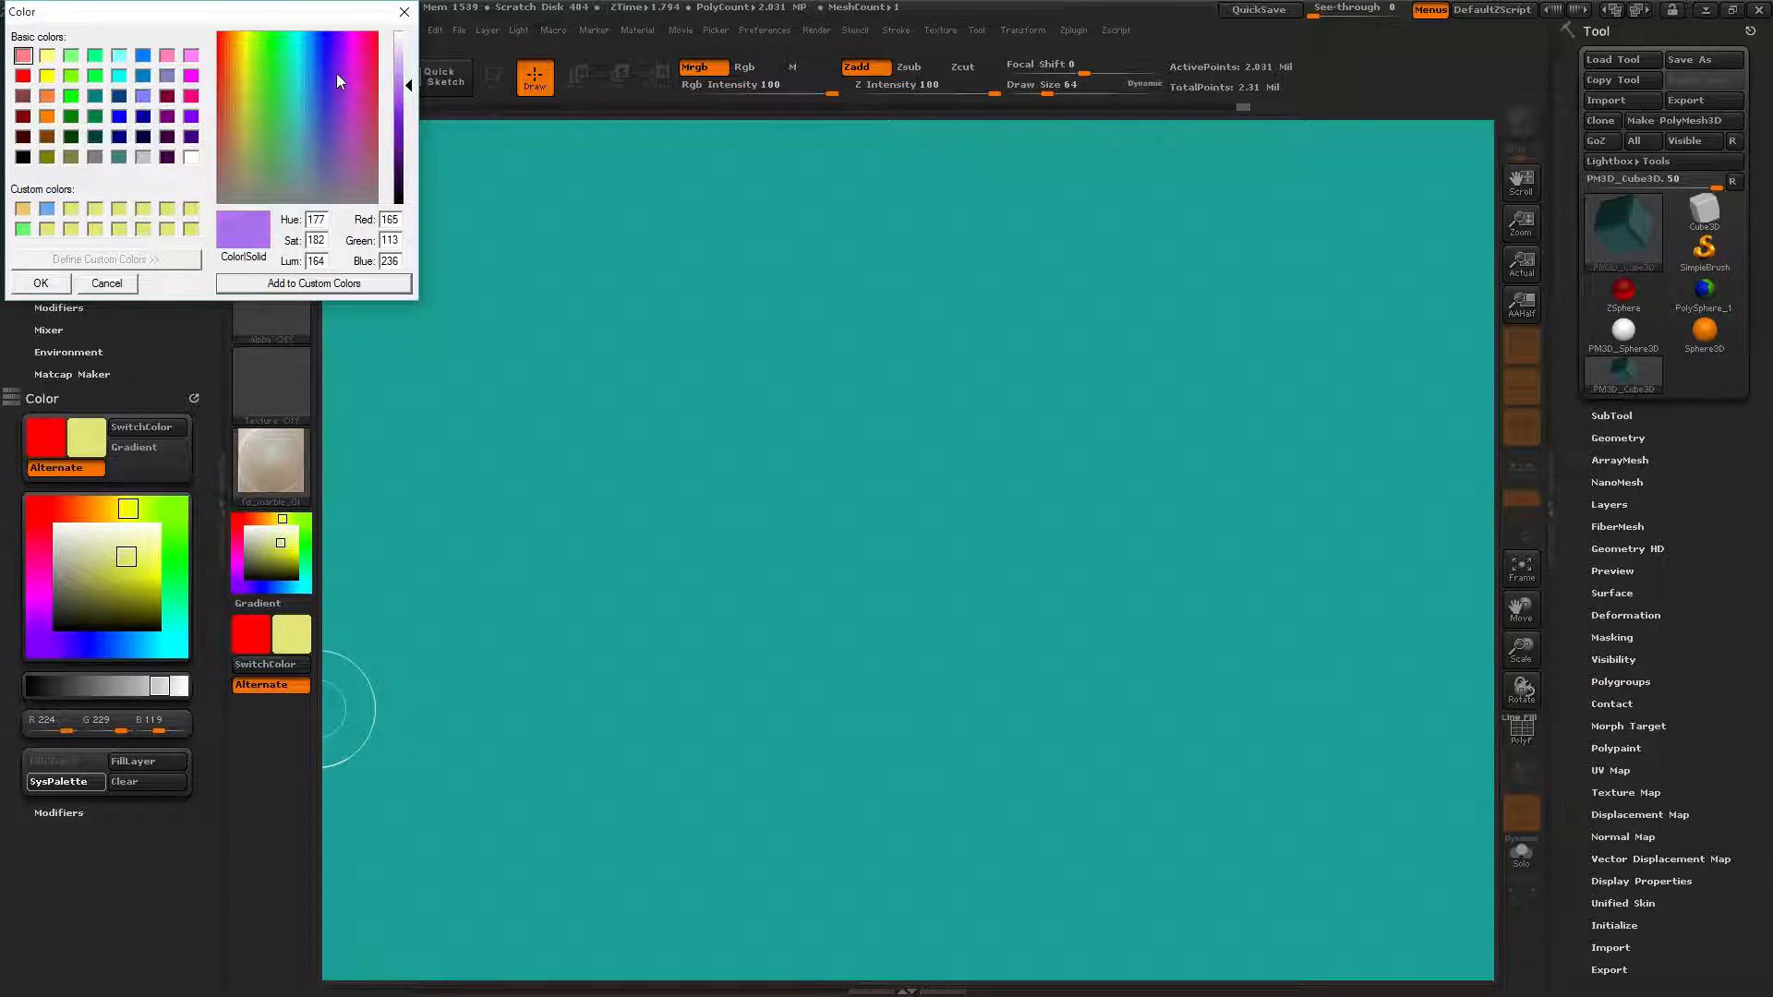
left_click(399, 137)
left_click(281, 285)
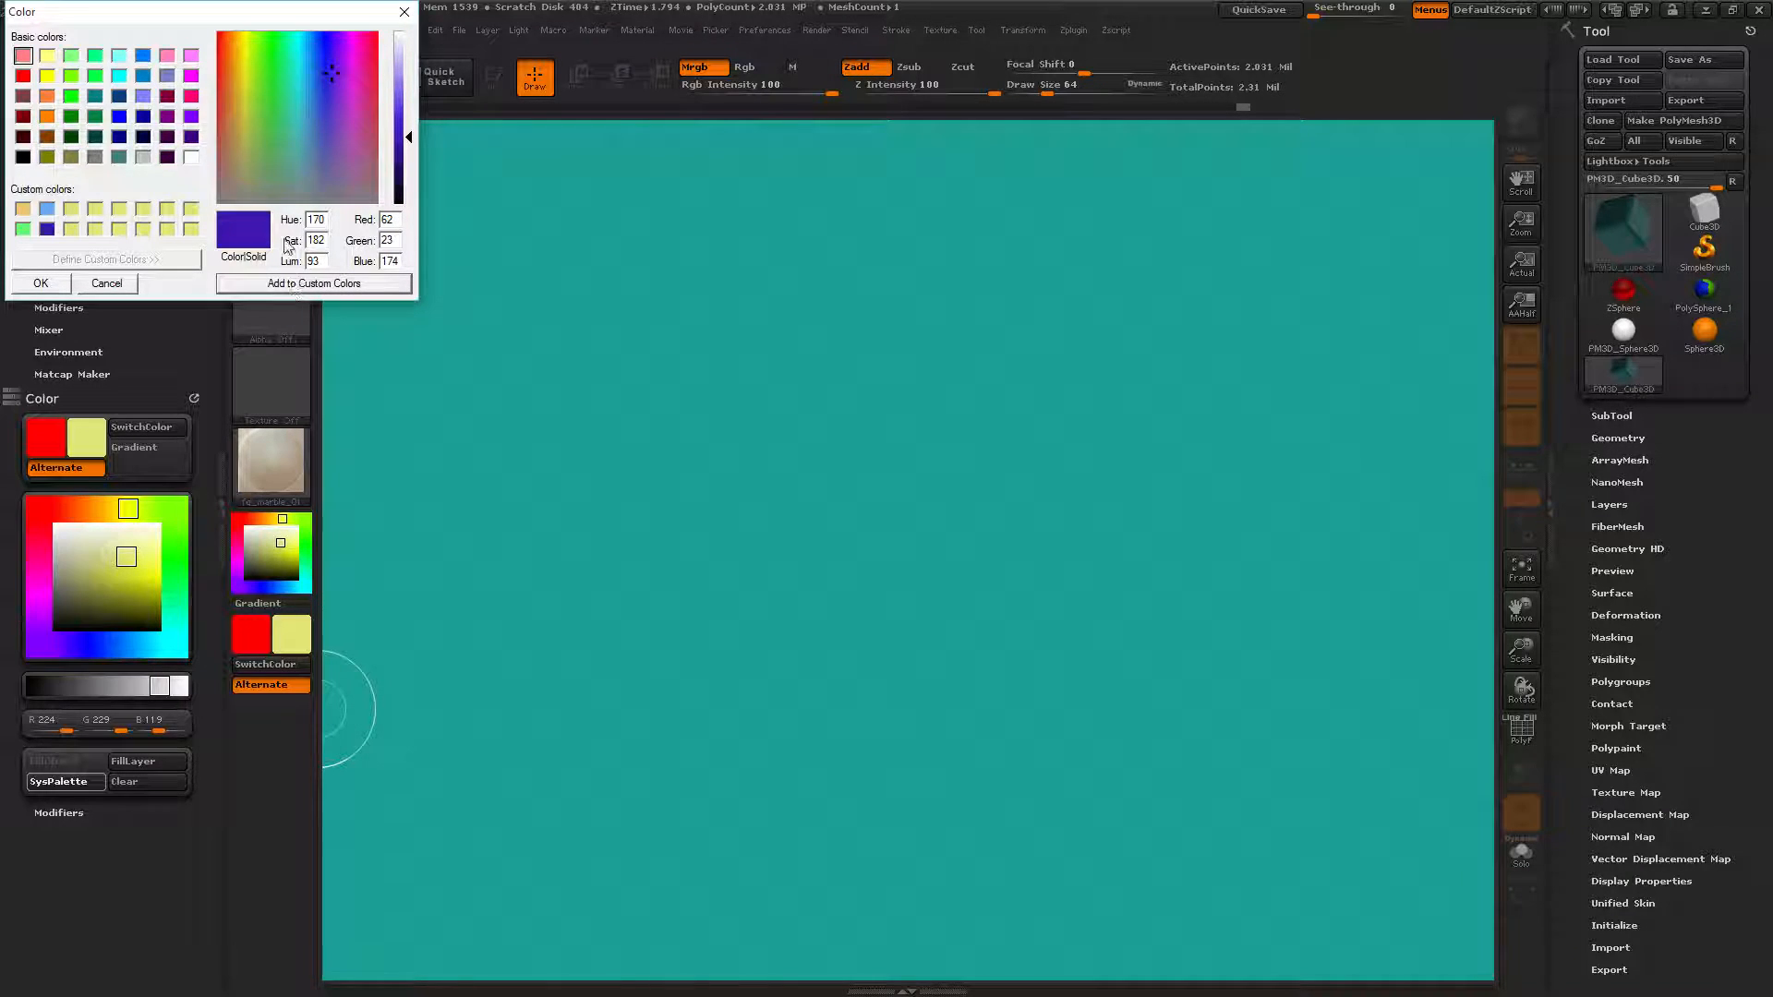
left_click(41, 282)
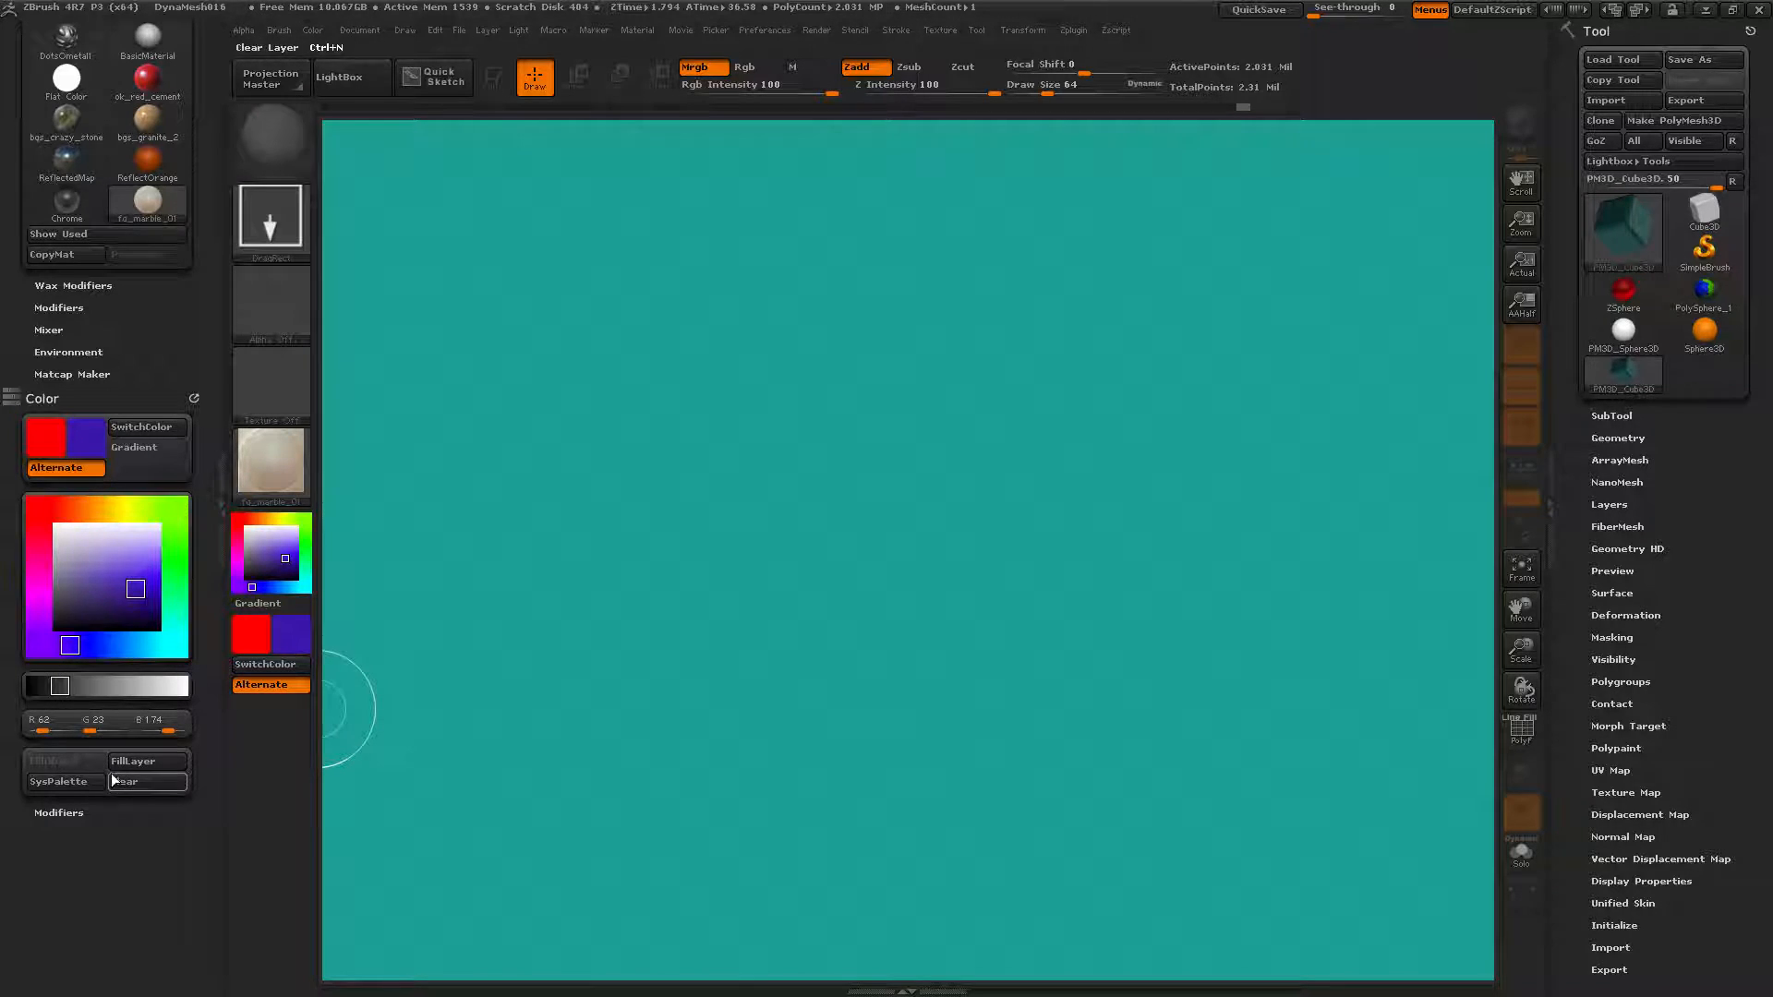
Replace the dark purple custom swatch with green.
left_click(73, 786)
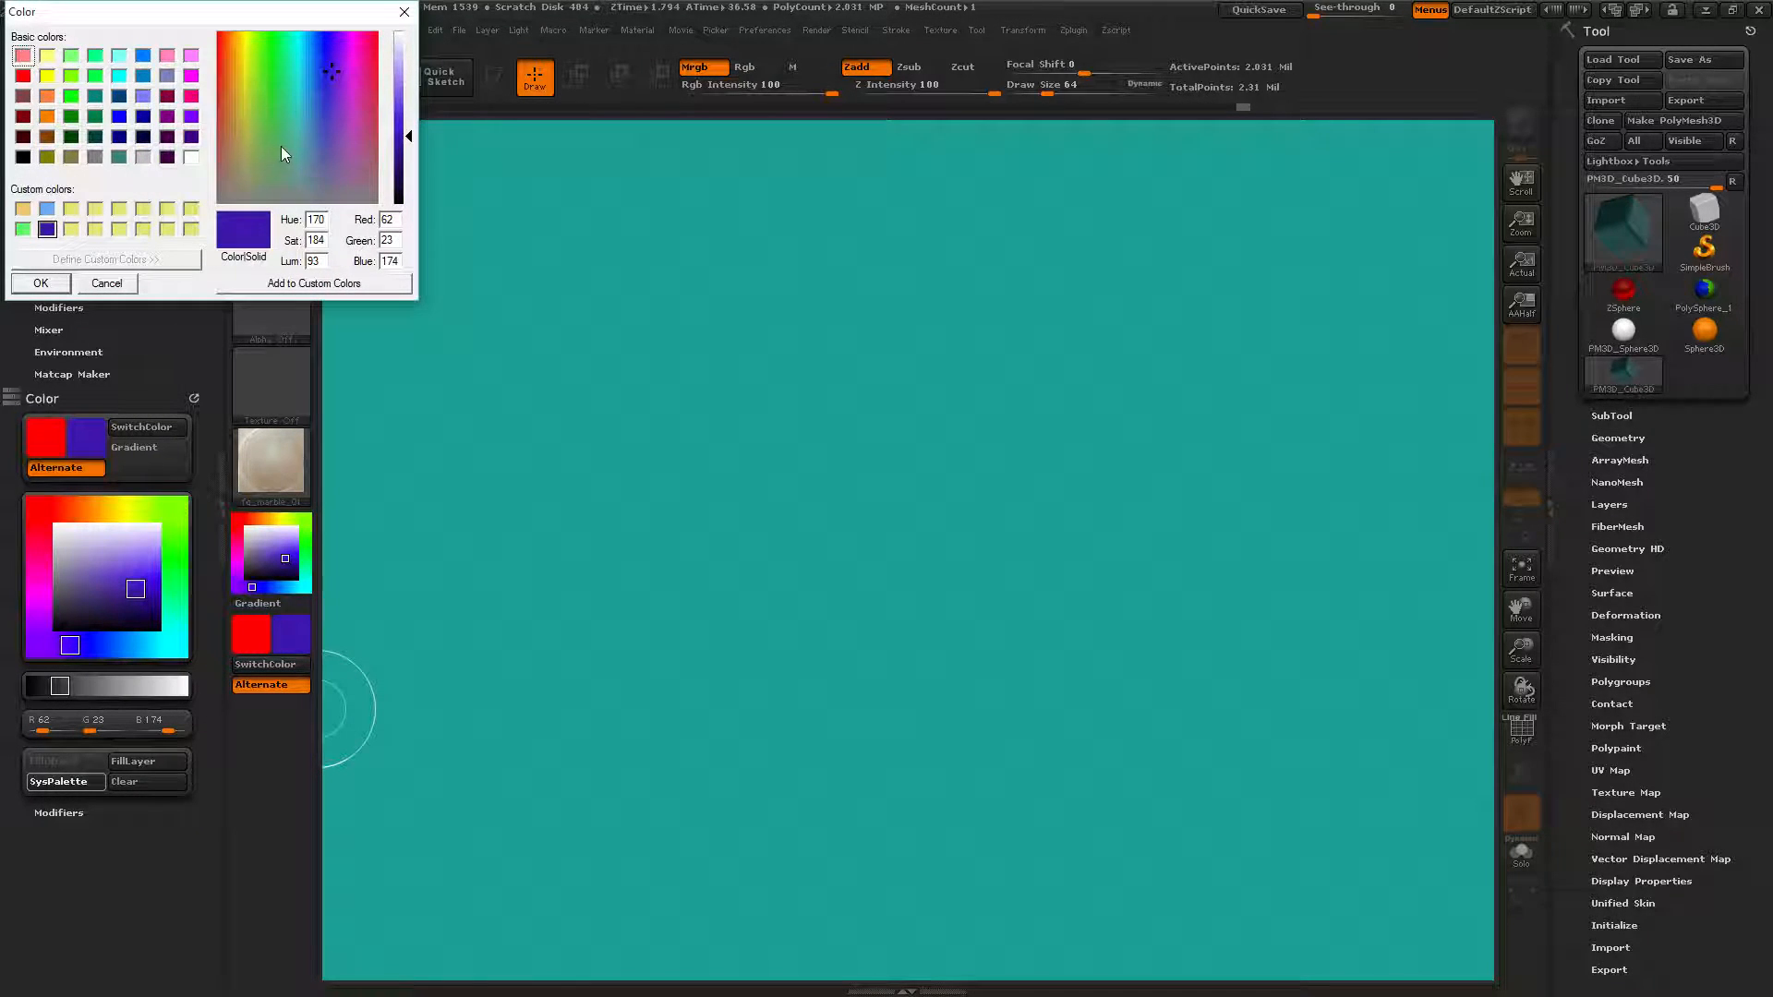
left_click(274, 51)
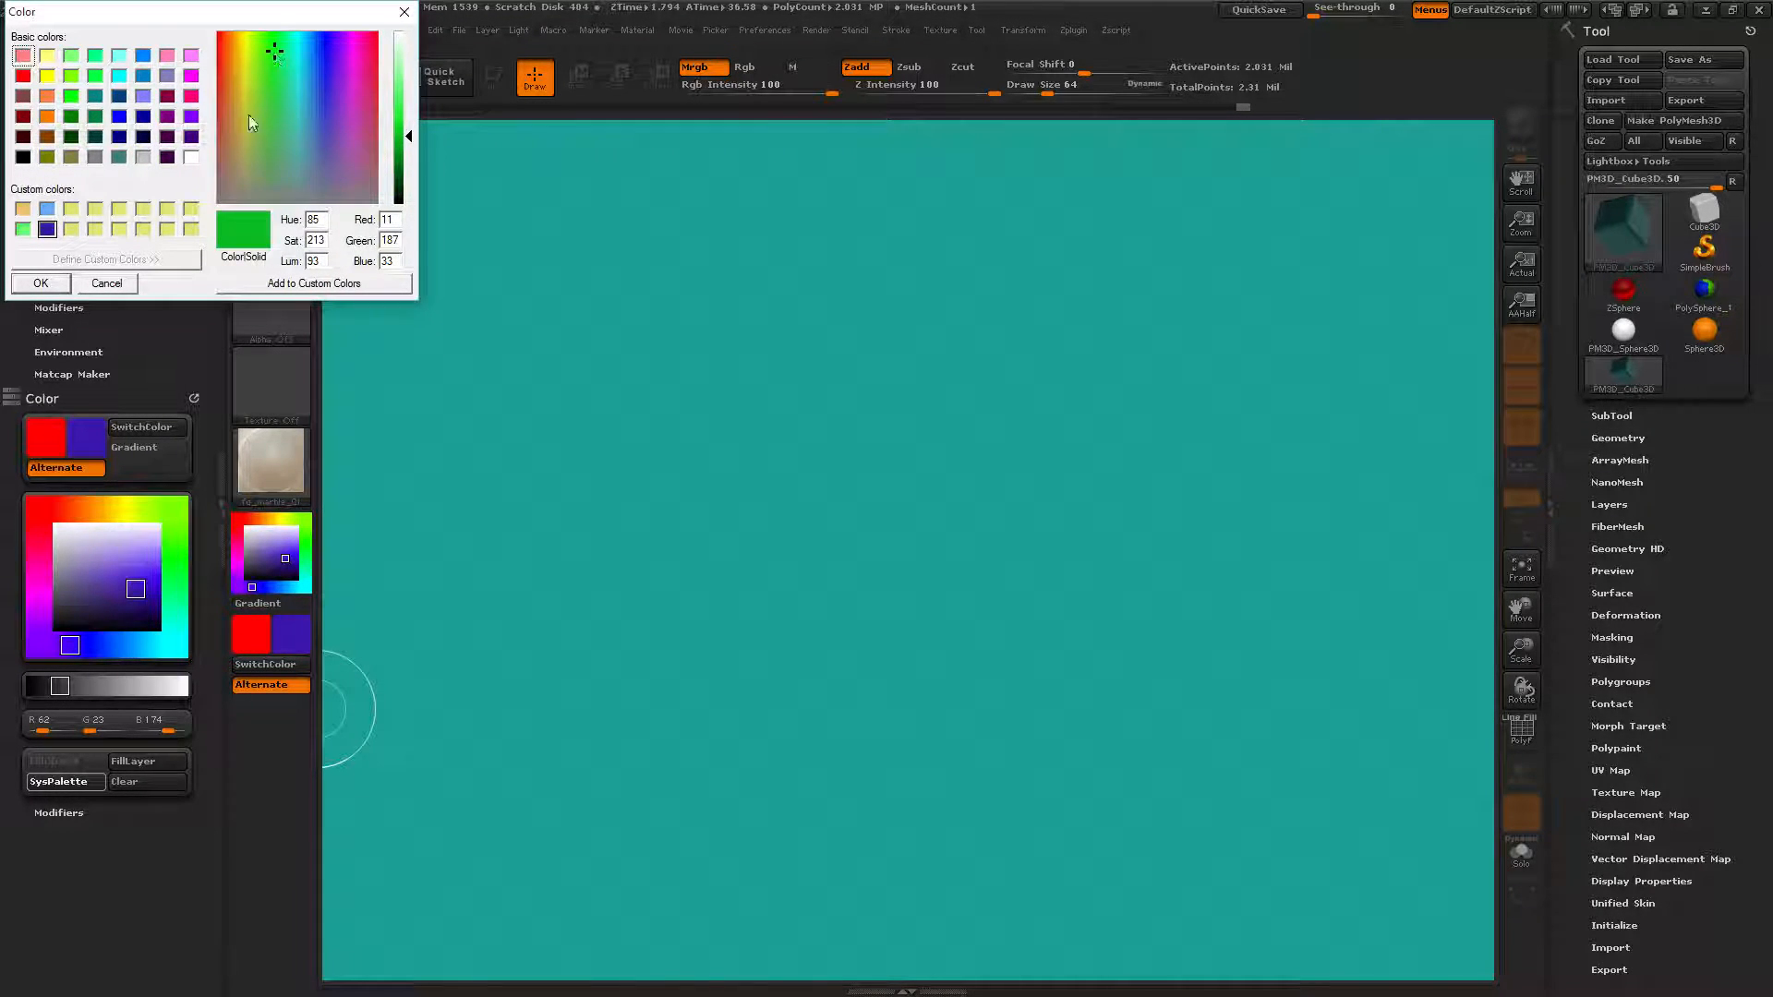
left_click(298, 286)
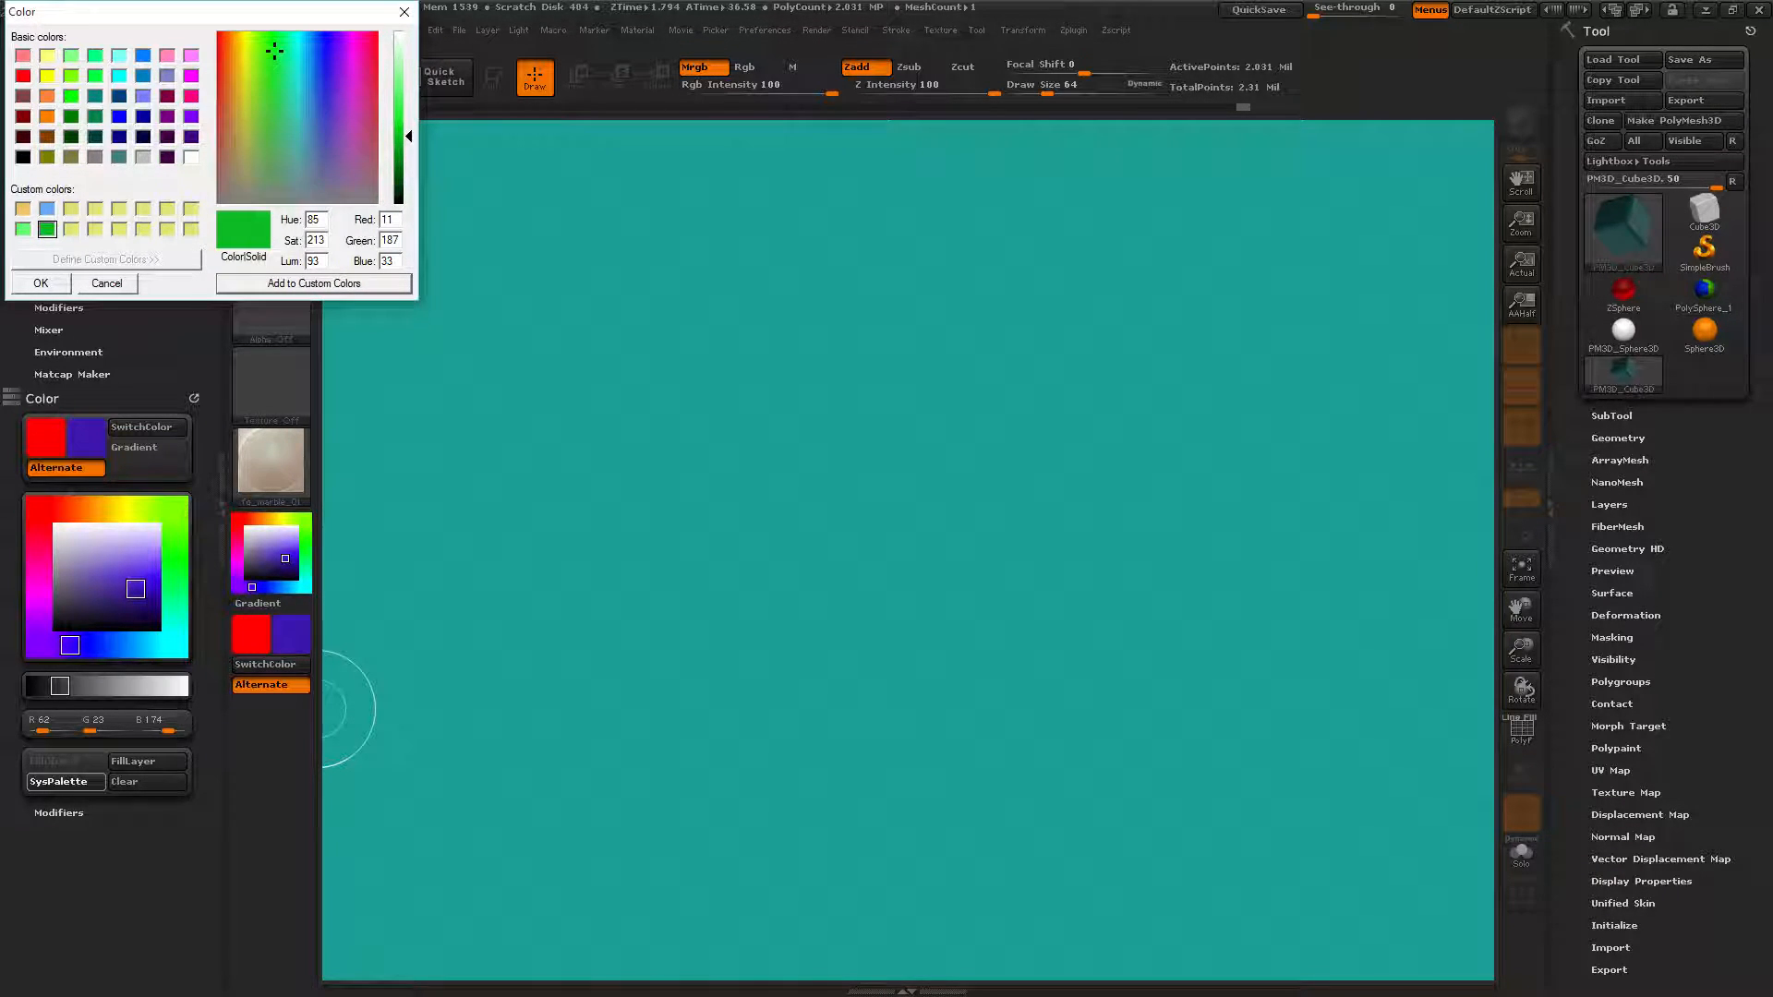
Browse the pale yellow and orange (R238 G197 B111) custom swatches, then cancel the dialog.
left_click(72, 211)
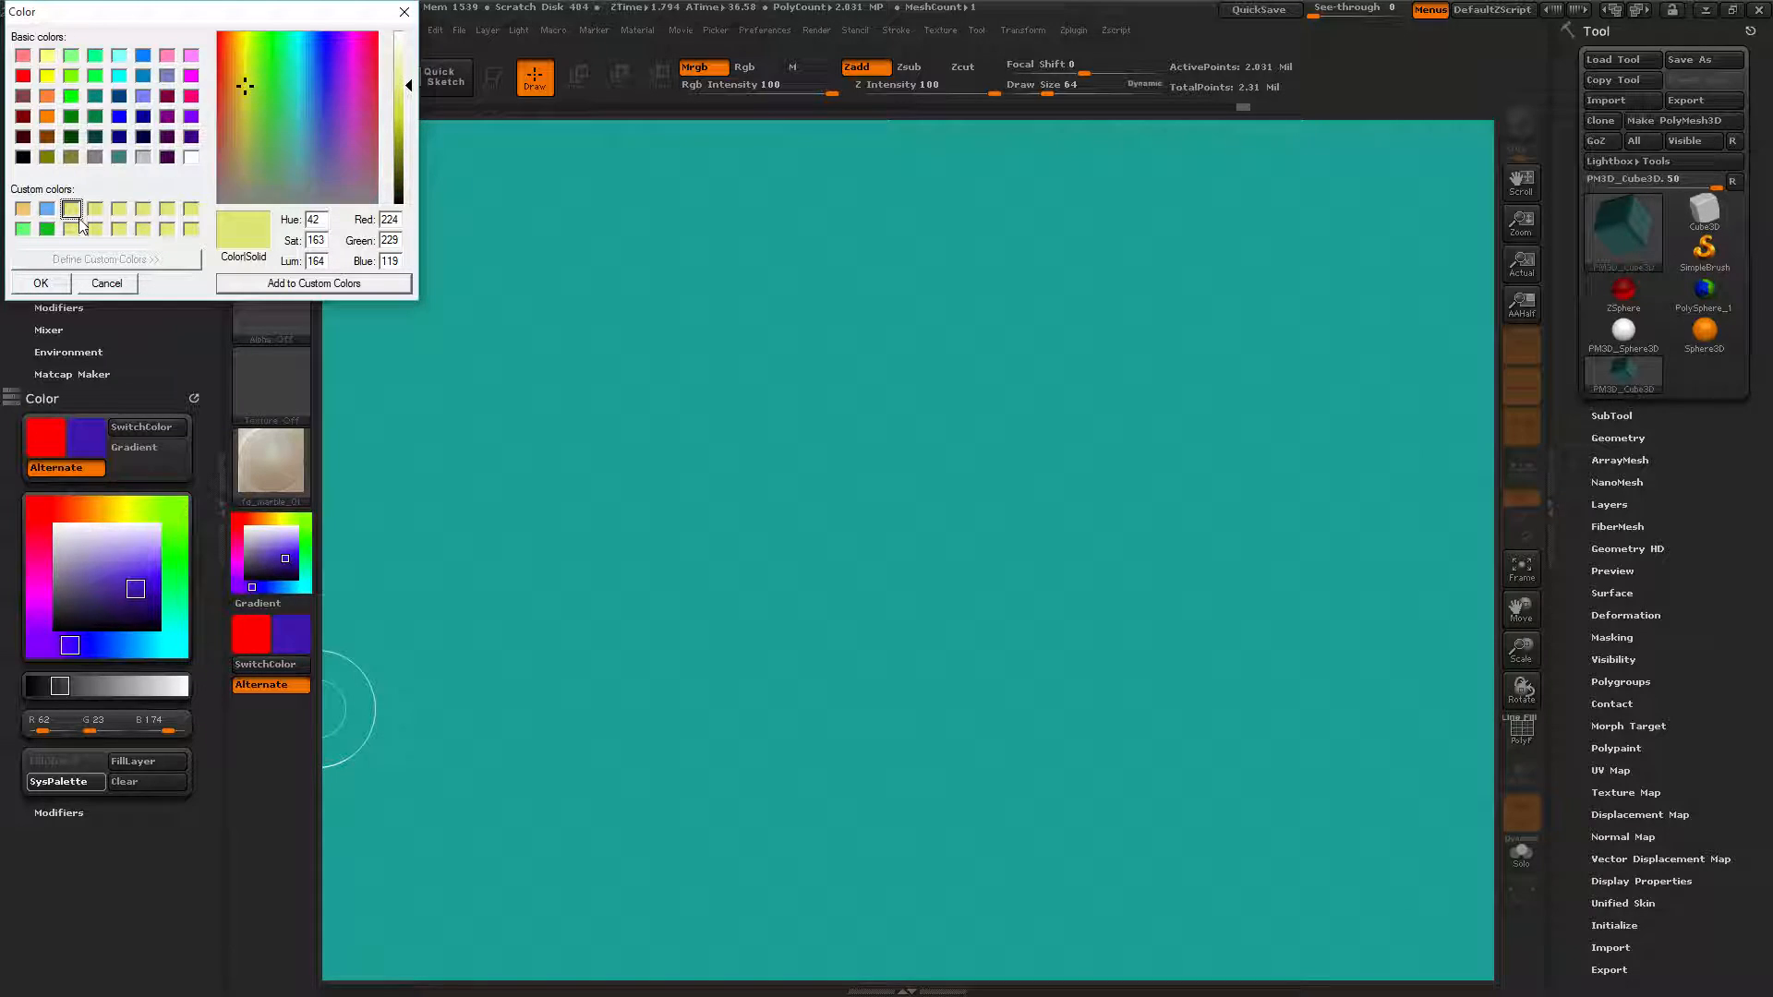
left_click(72, 230)
left_click(22, 210)
left_click(71, 228)
left_click(24, 211)
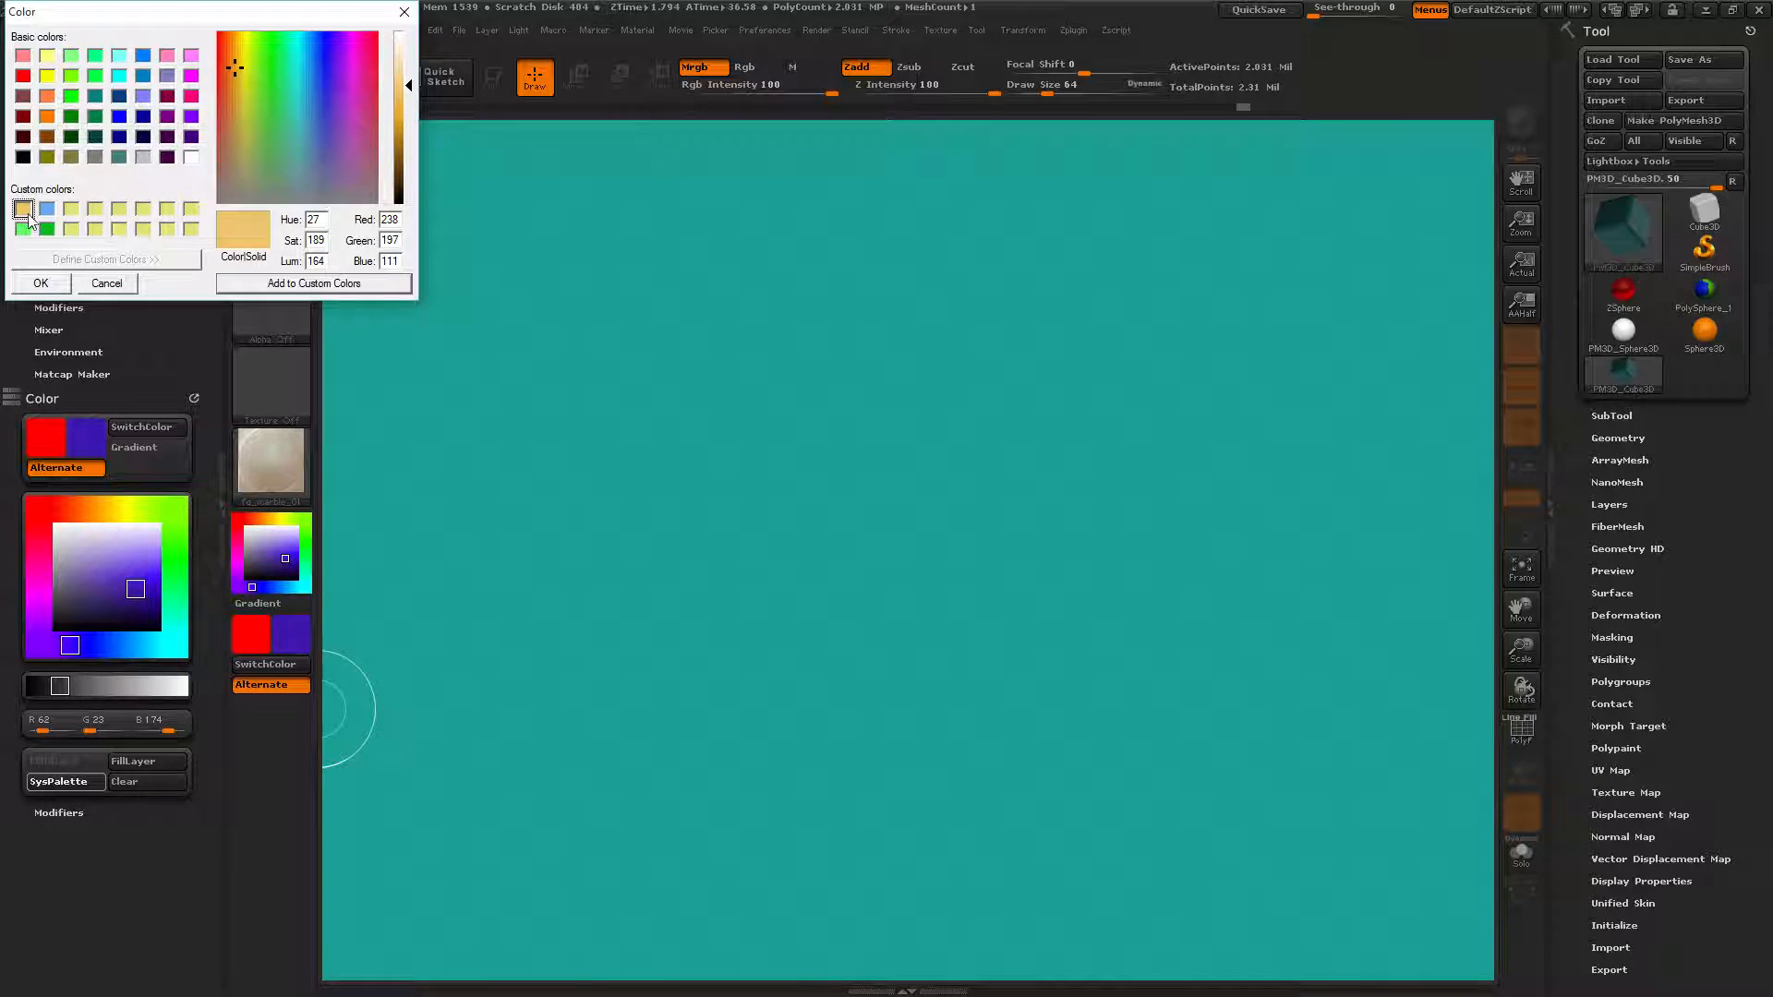
left_click(106, 284)
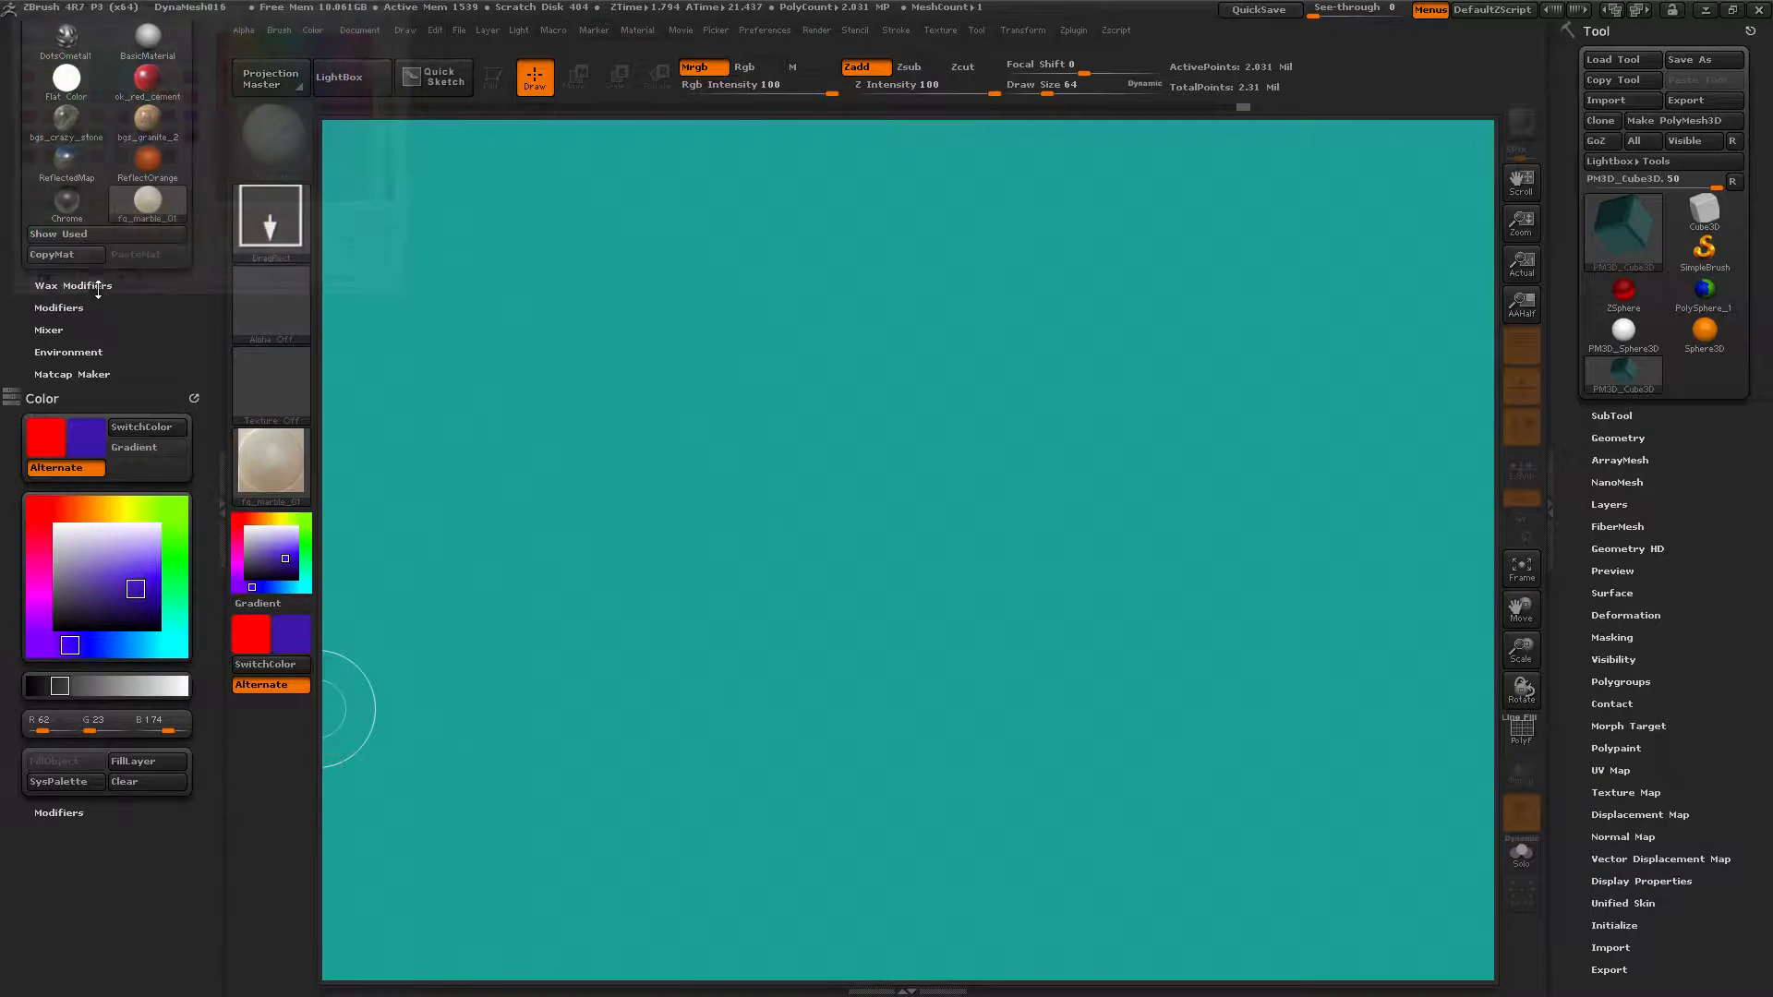
Set the secondary colour to green and store it as a custom colour.
left_click(175, 527)
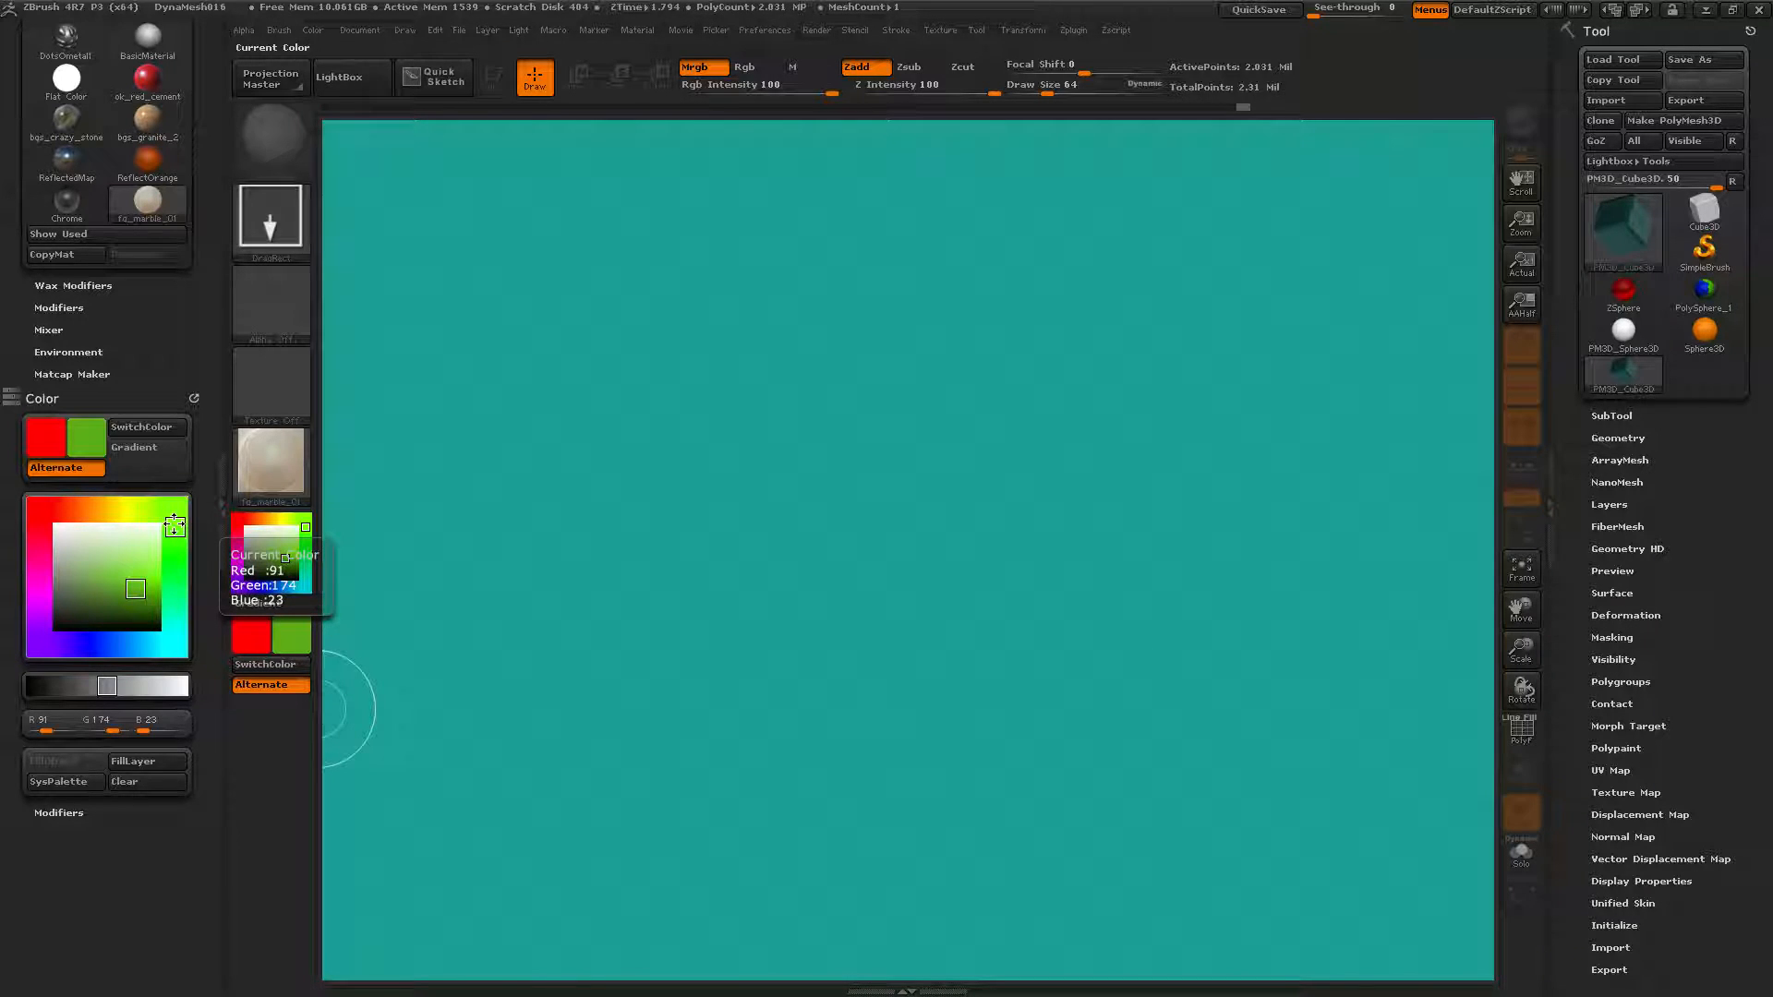
left_click(56, 783)
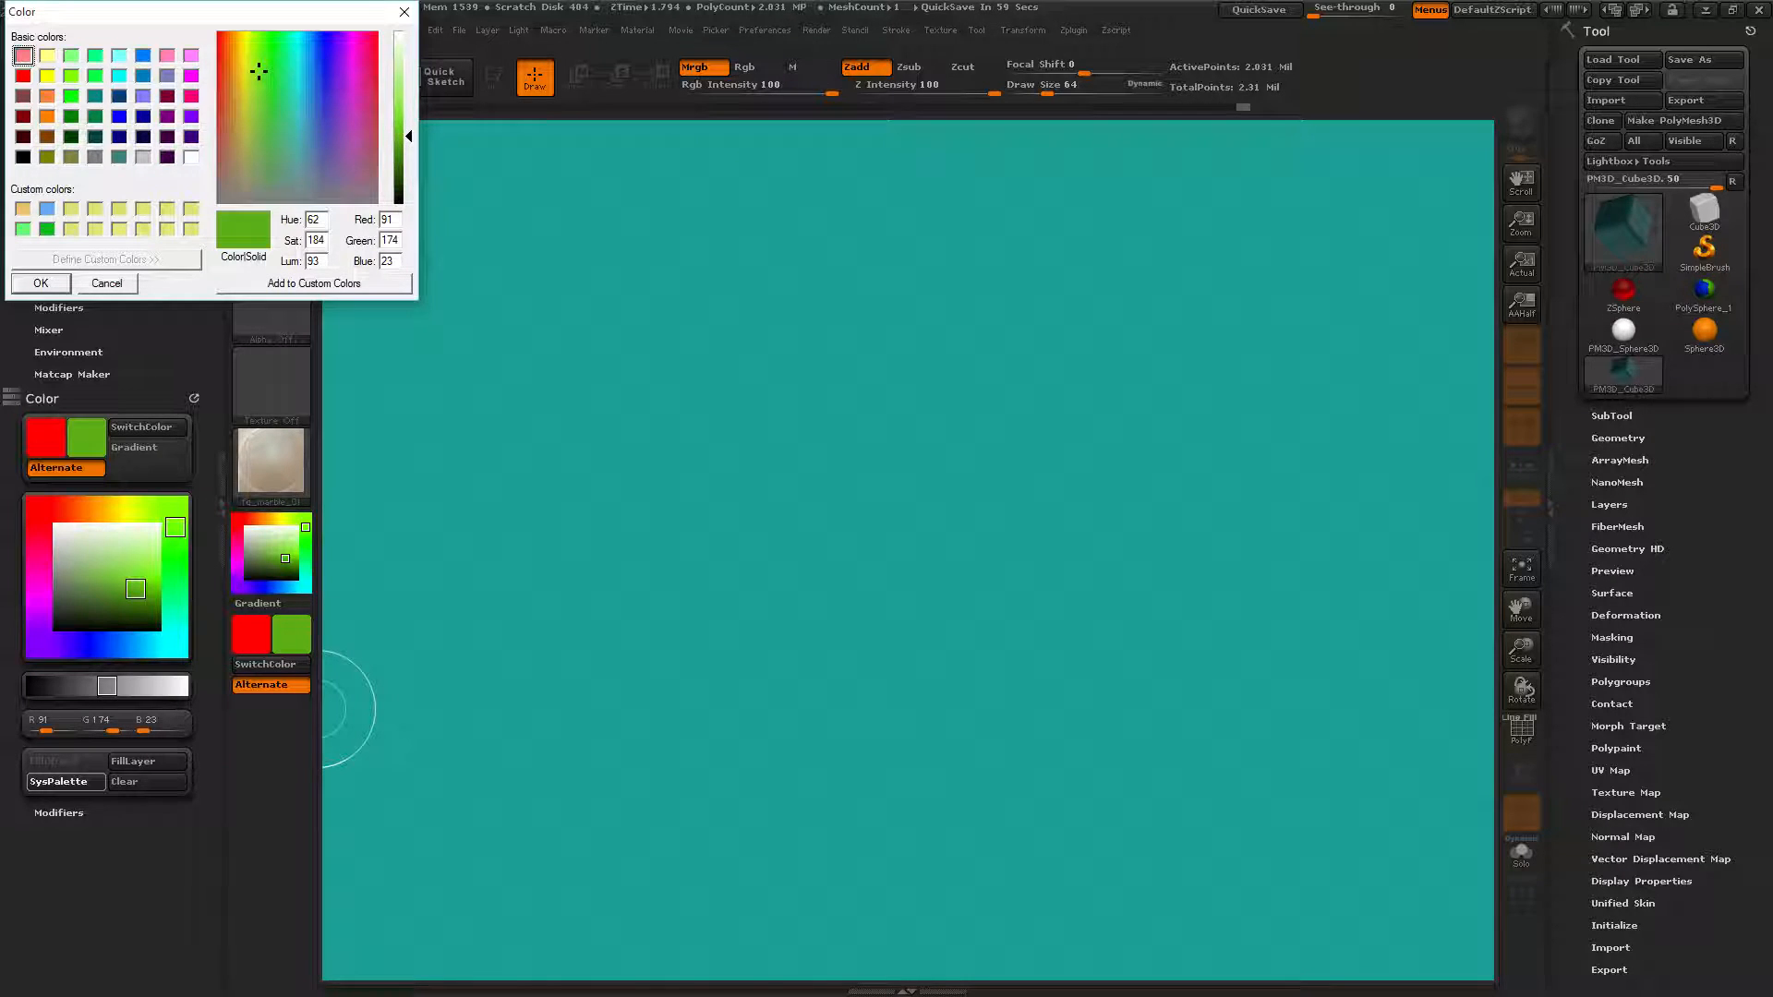
left_click(247, 286)
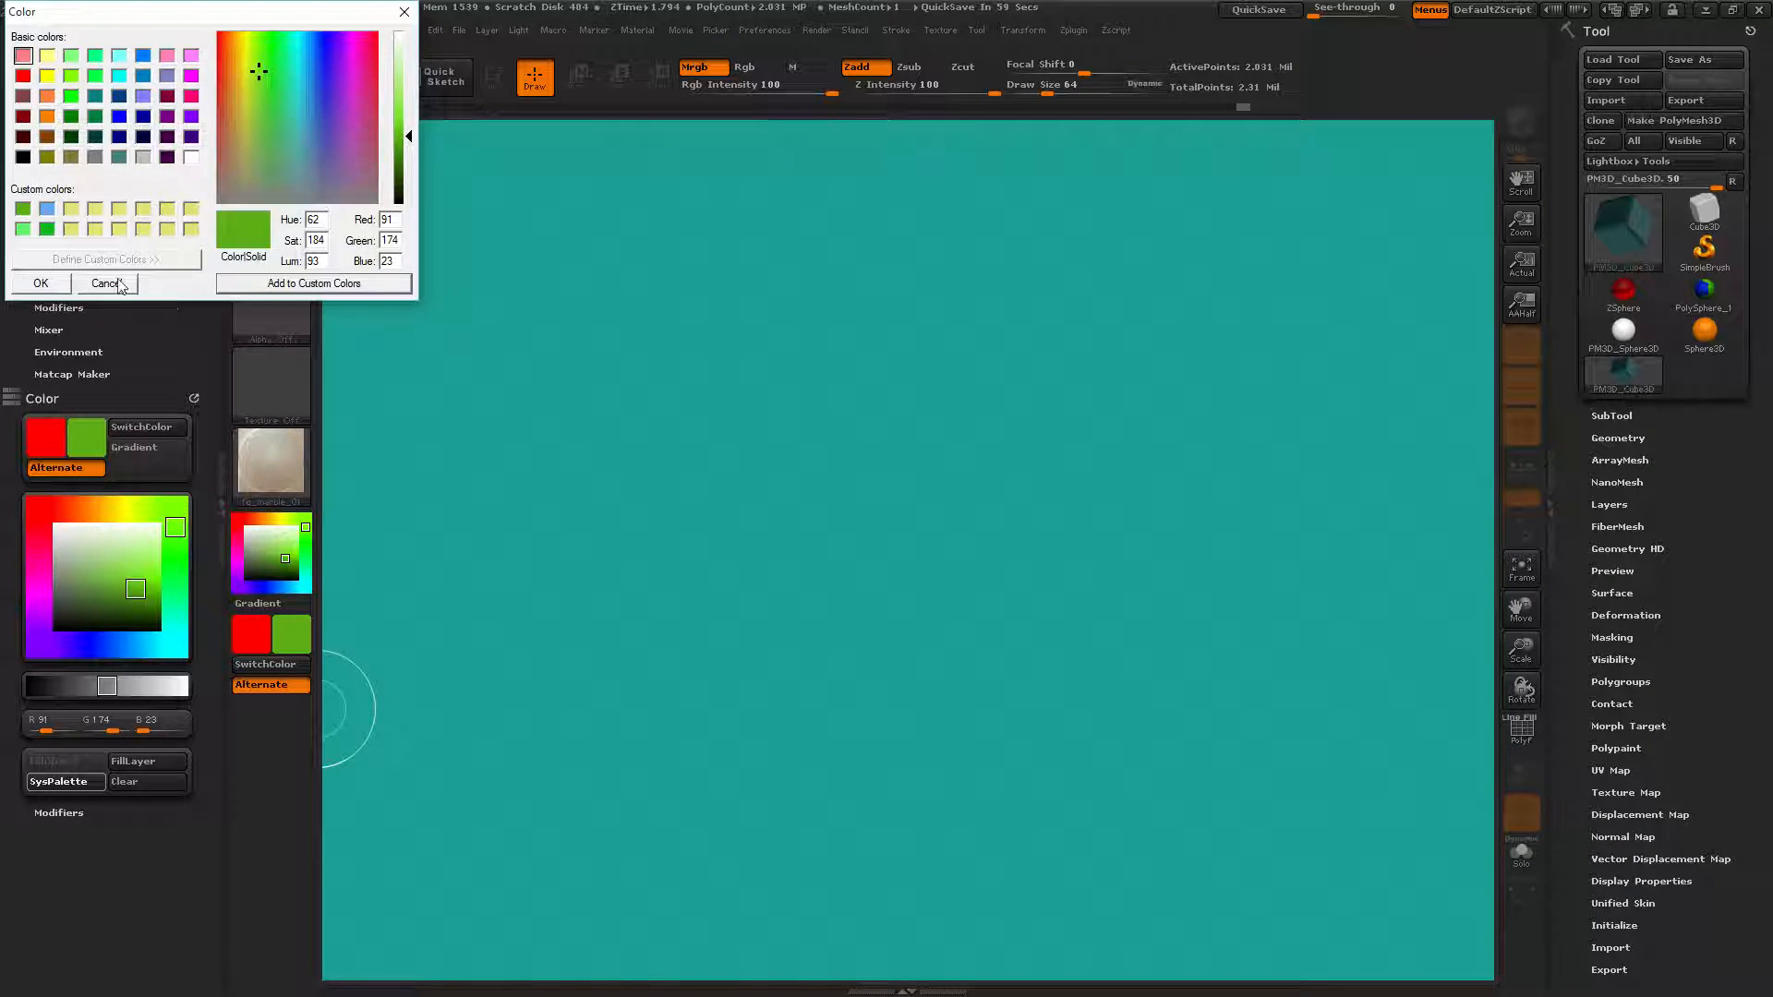
left_click(72, 231)
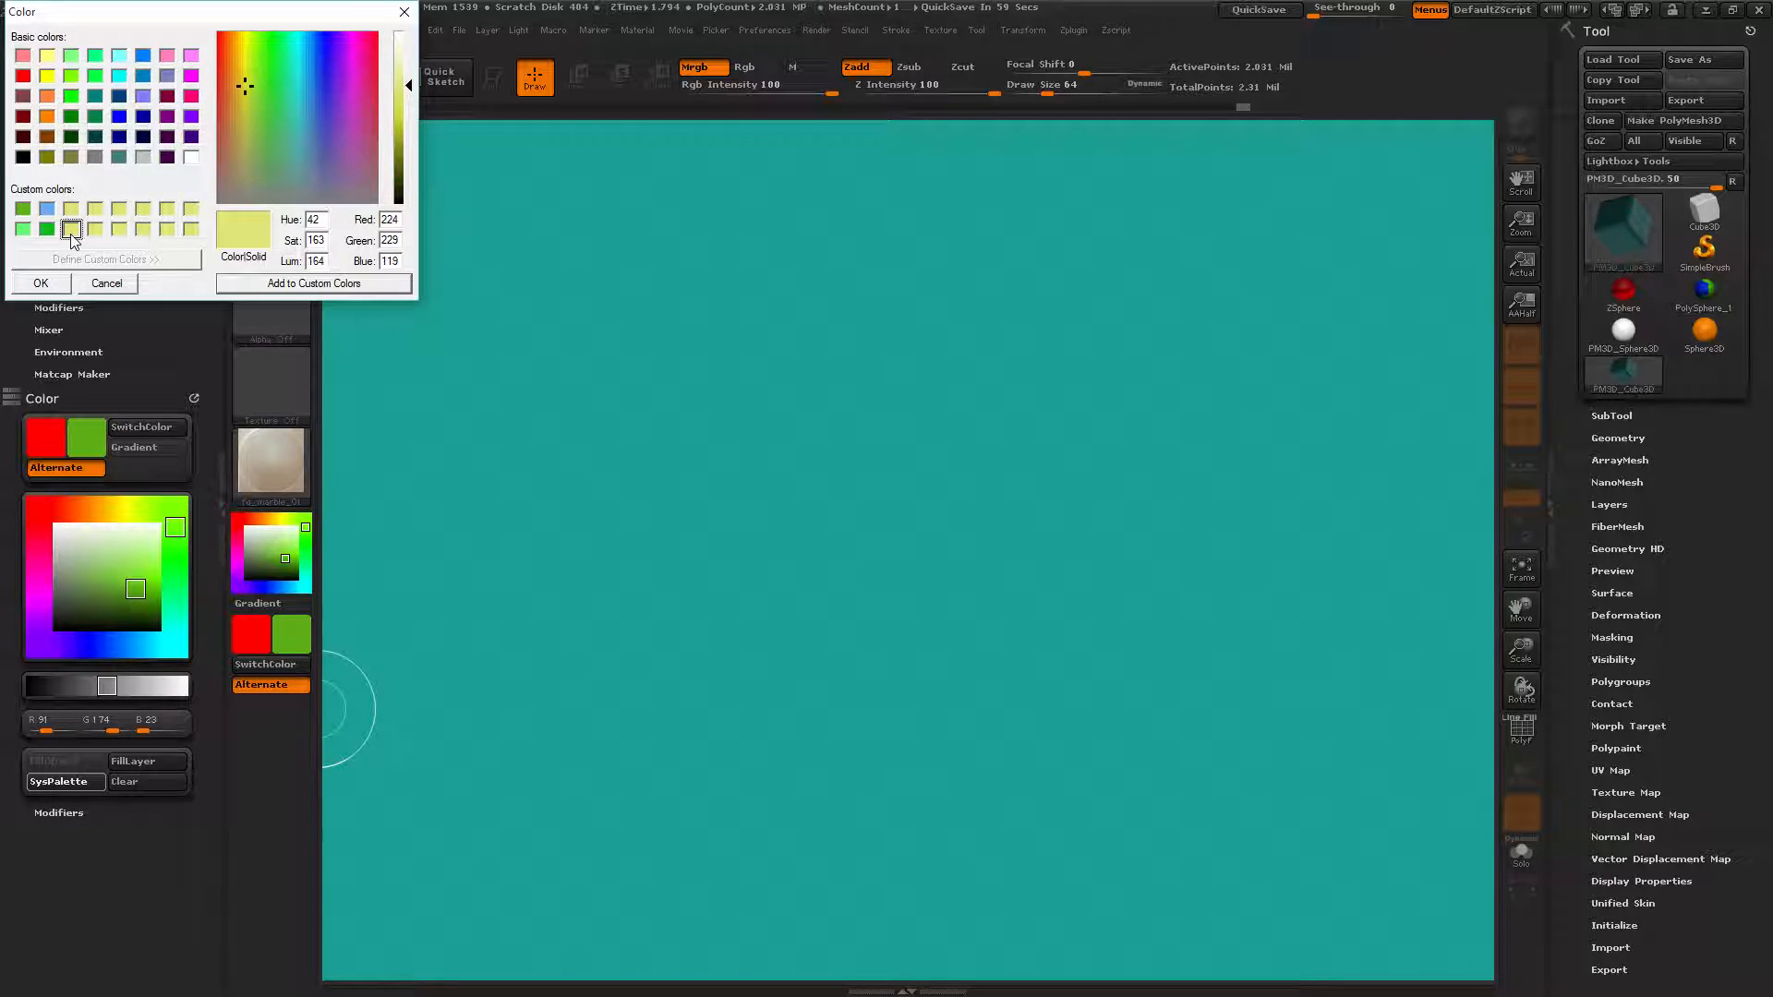
left_click(270, 61)
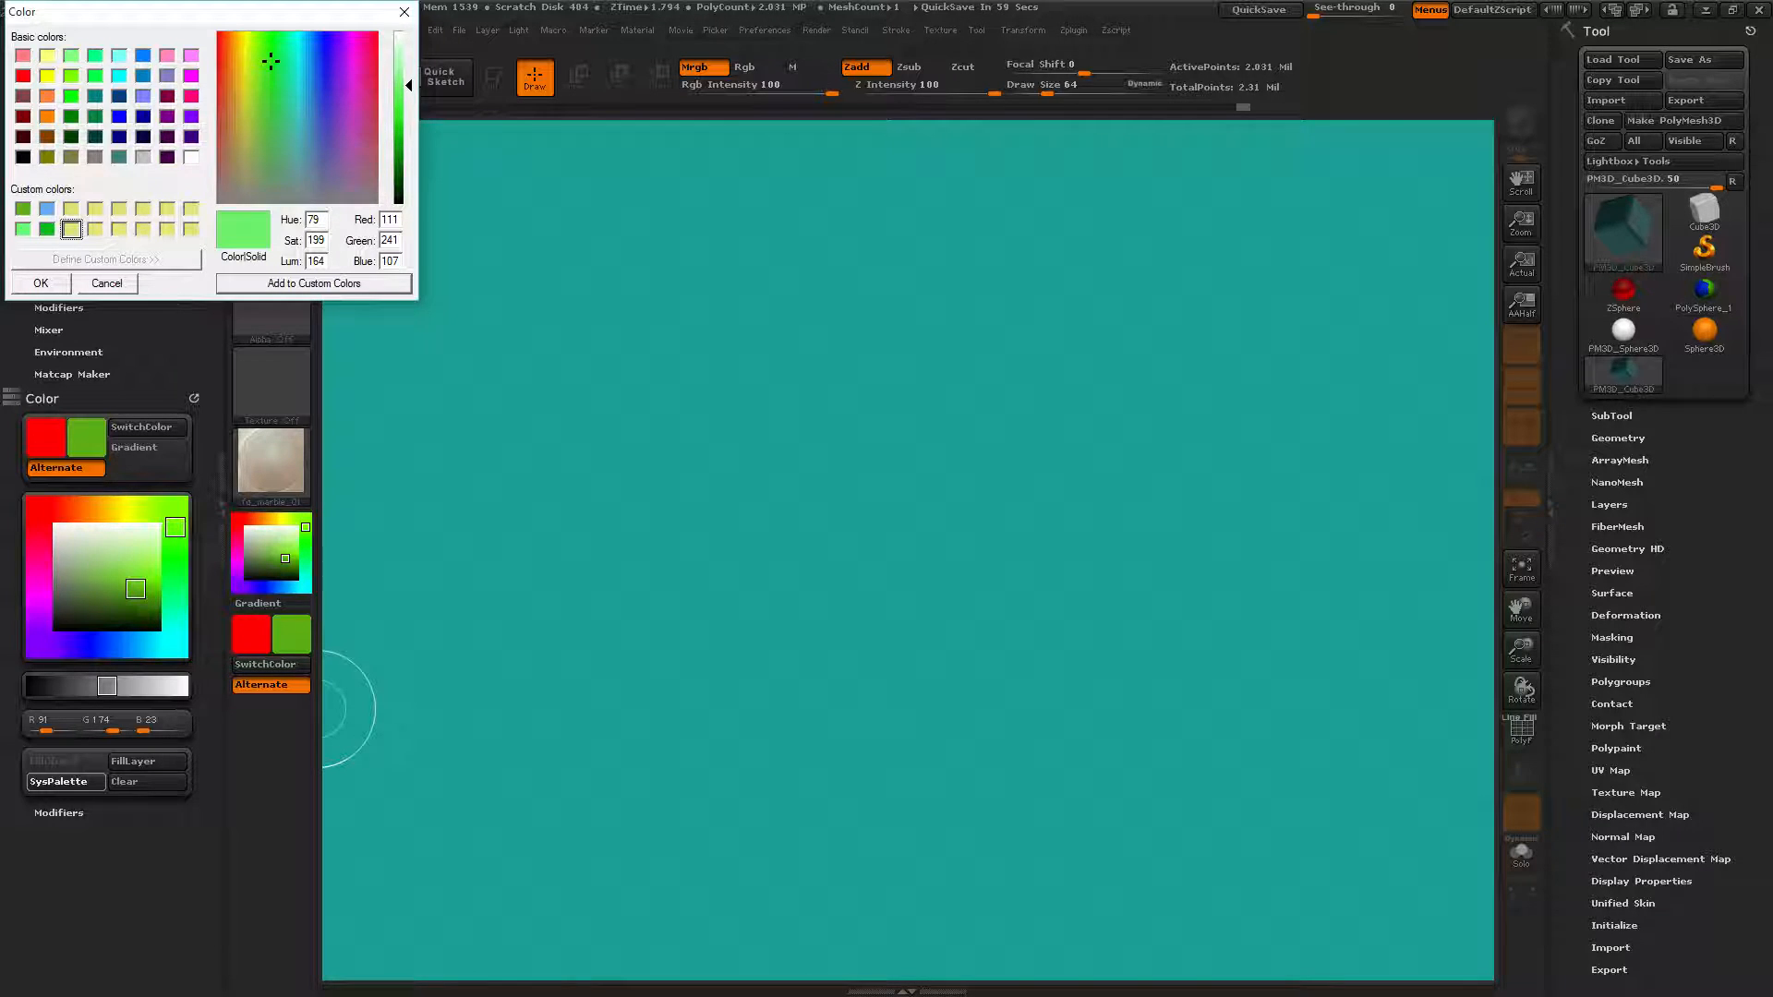
left_click(109, 285)
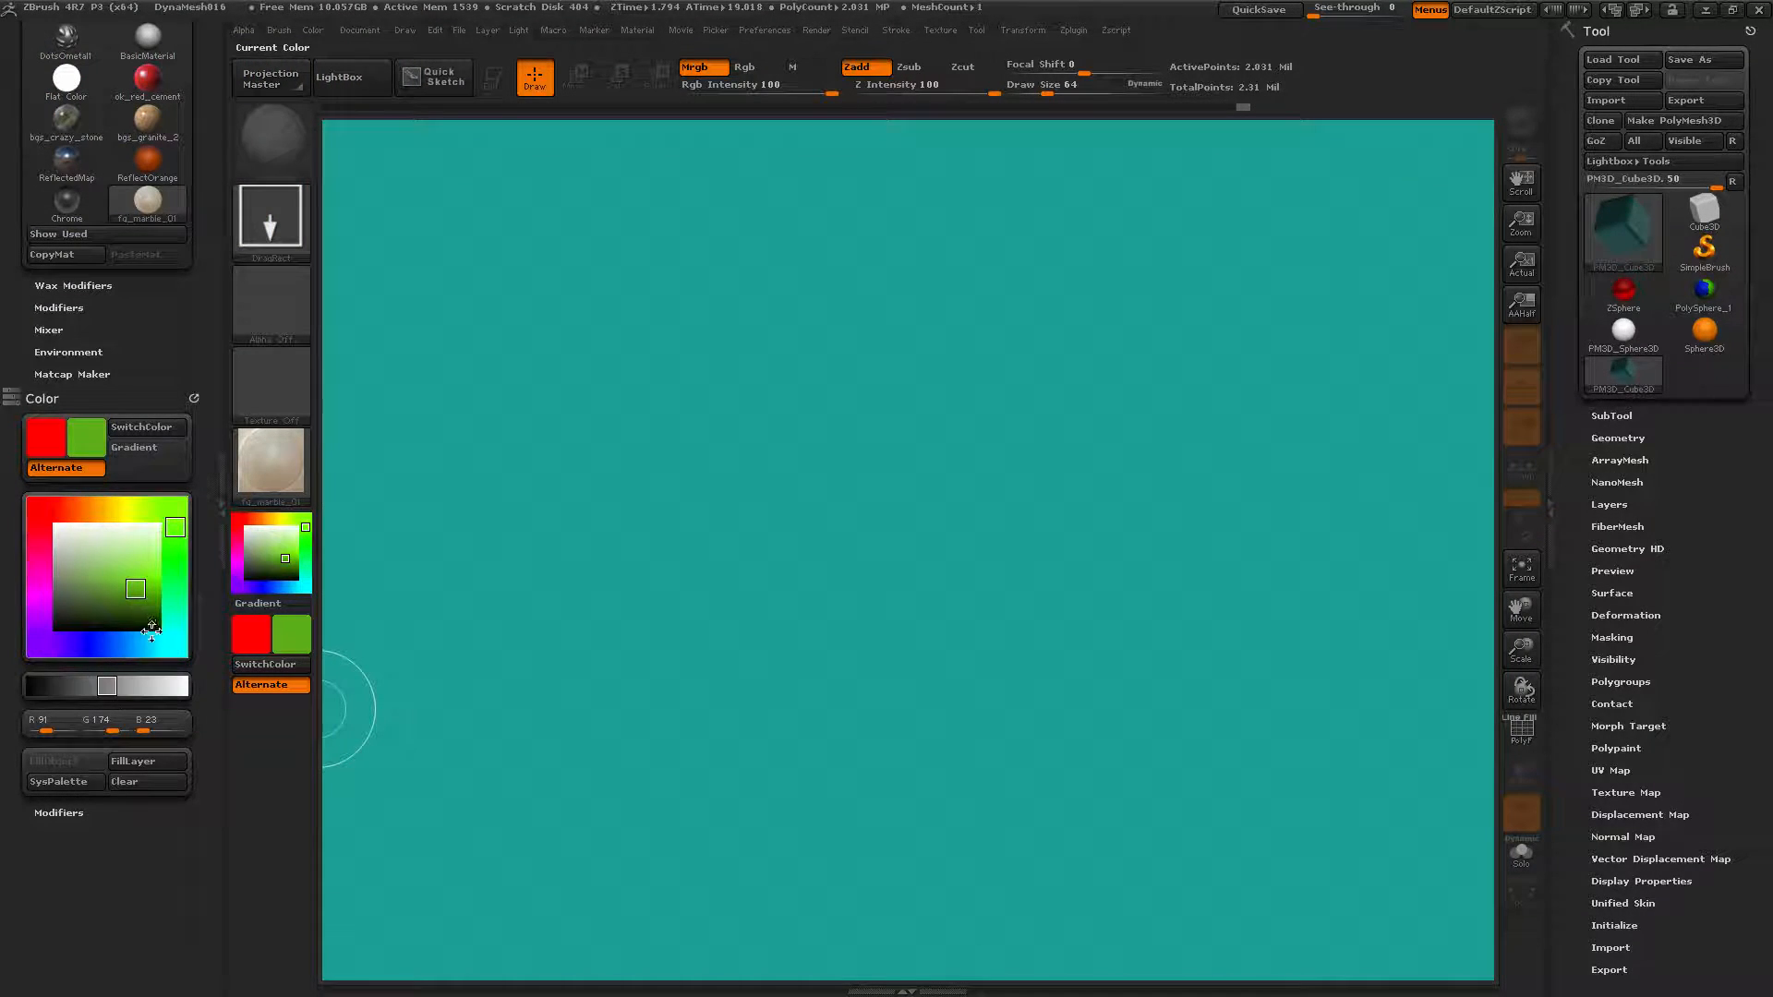
Store purple and pink as custom colour swatches.
left_click(57, 781)
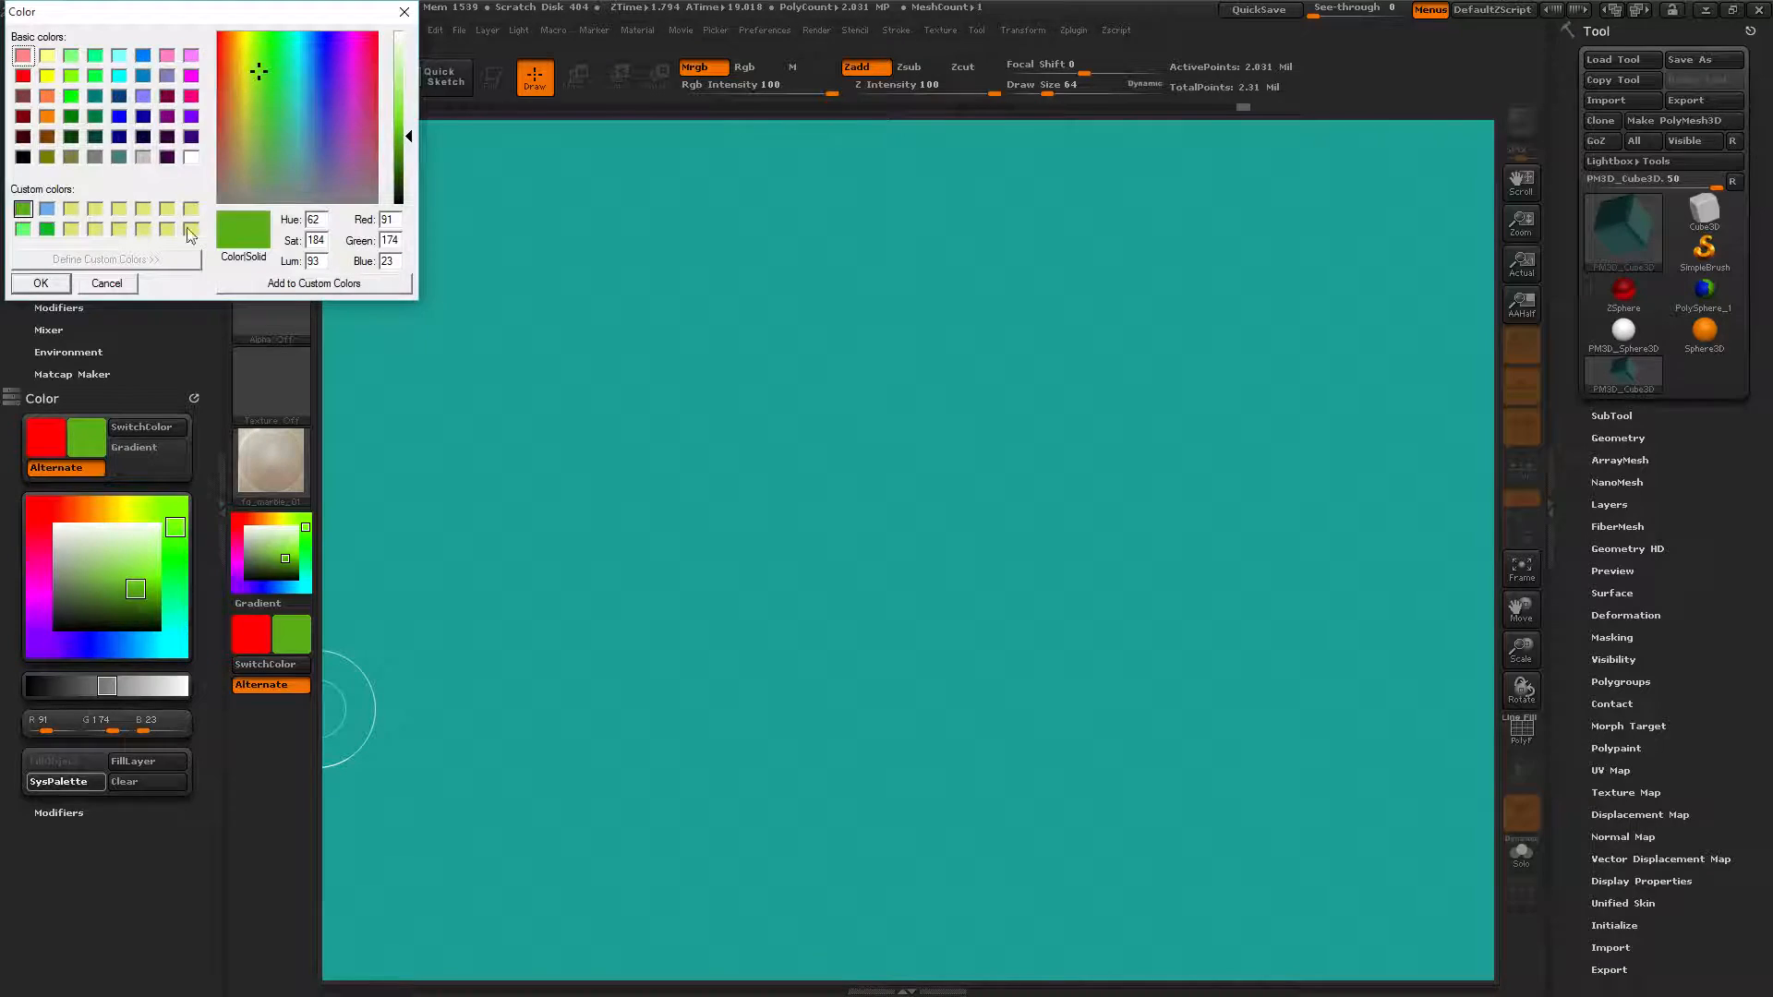
left_click_drag(277, 88, 370, 39)
left_click(119, 97)
left_click(96, 98)
left_click(346, 79)
left_click(304, 284)
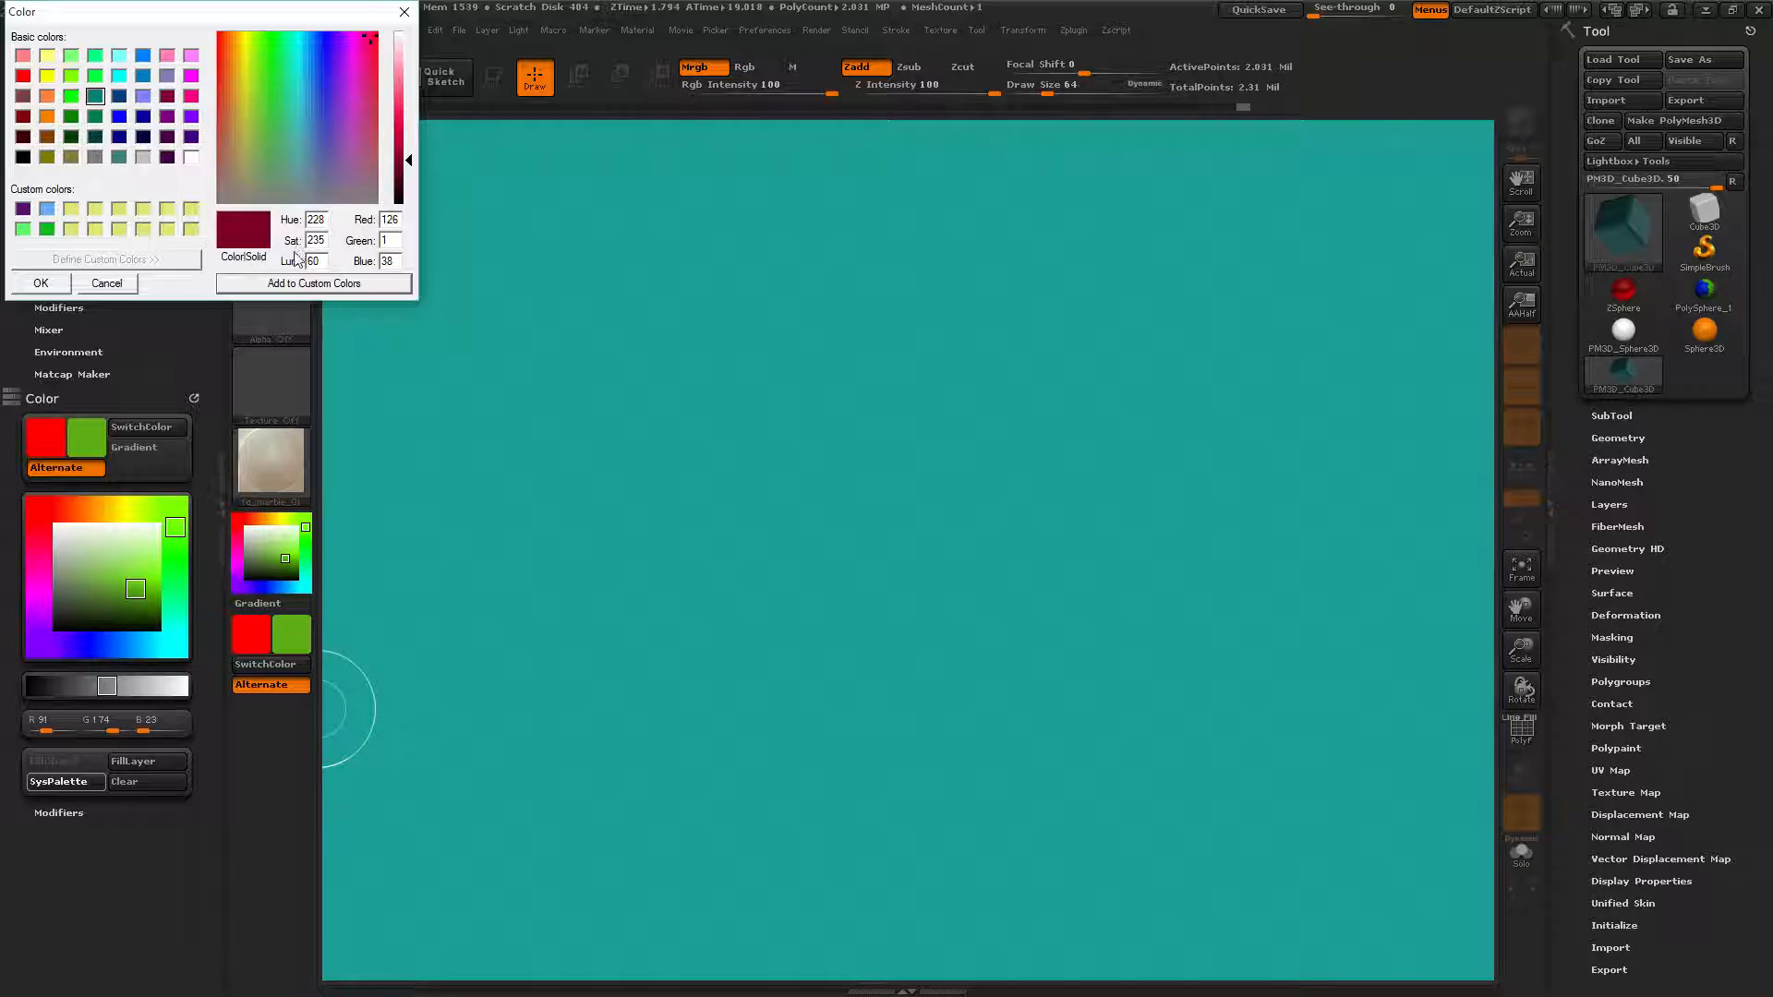
left_click_drag(399, 110, 399, 100)
left_click(314, 284)
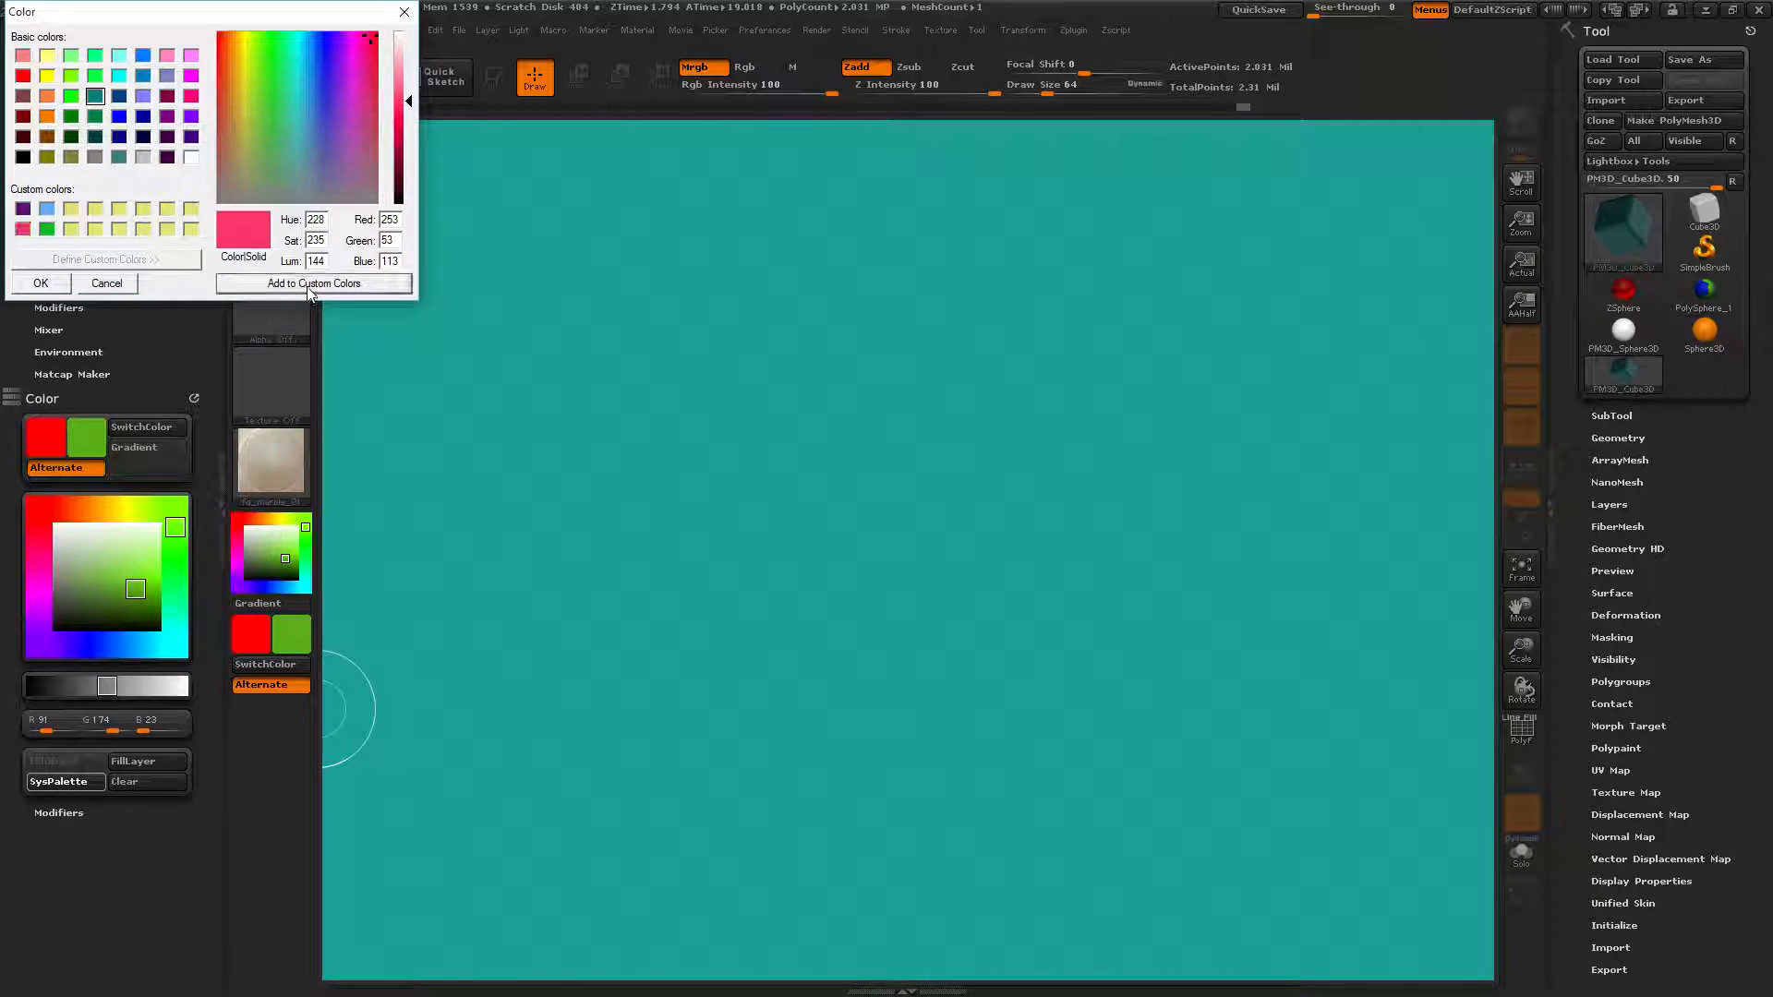
Add green and red custom swatches, then overwrite the red slot with green.
left_click(266, 68)
left_click(274, 286)
left_click_drag(227, 37, 217, 33)
left_click(269, 285)
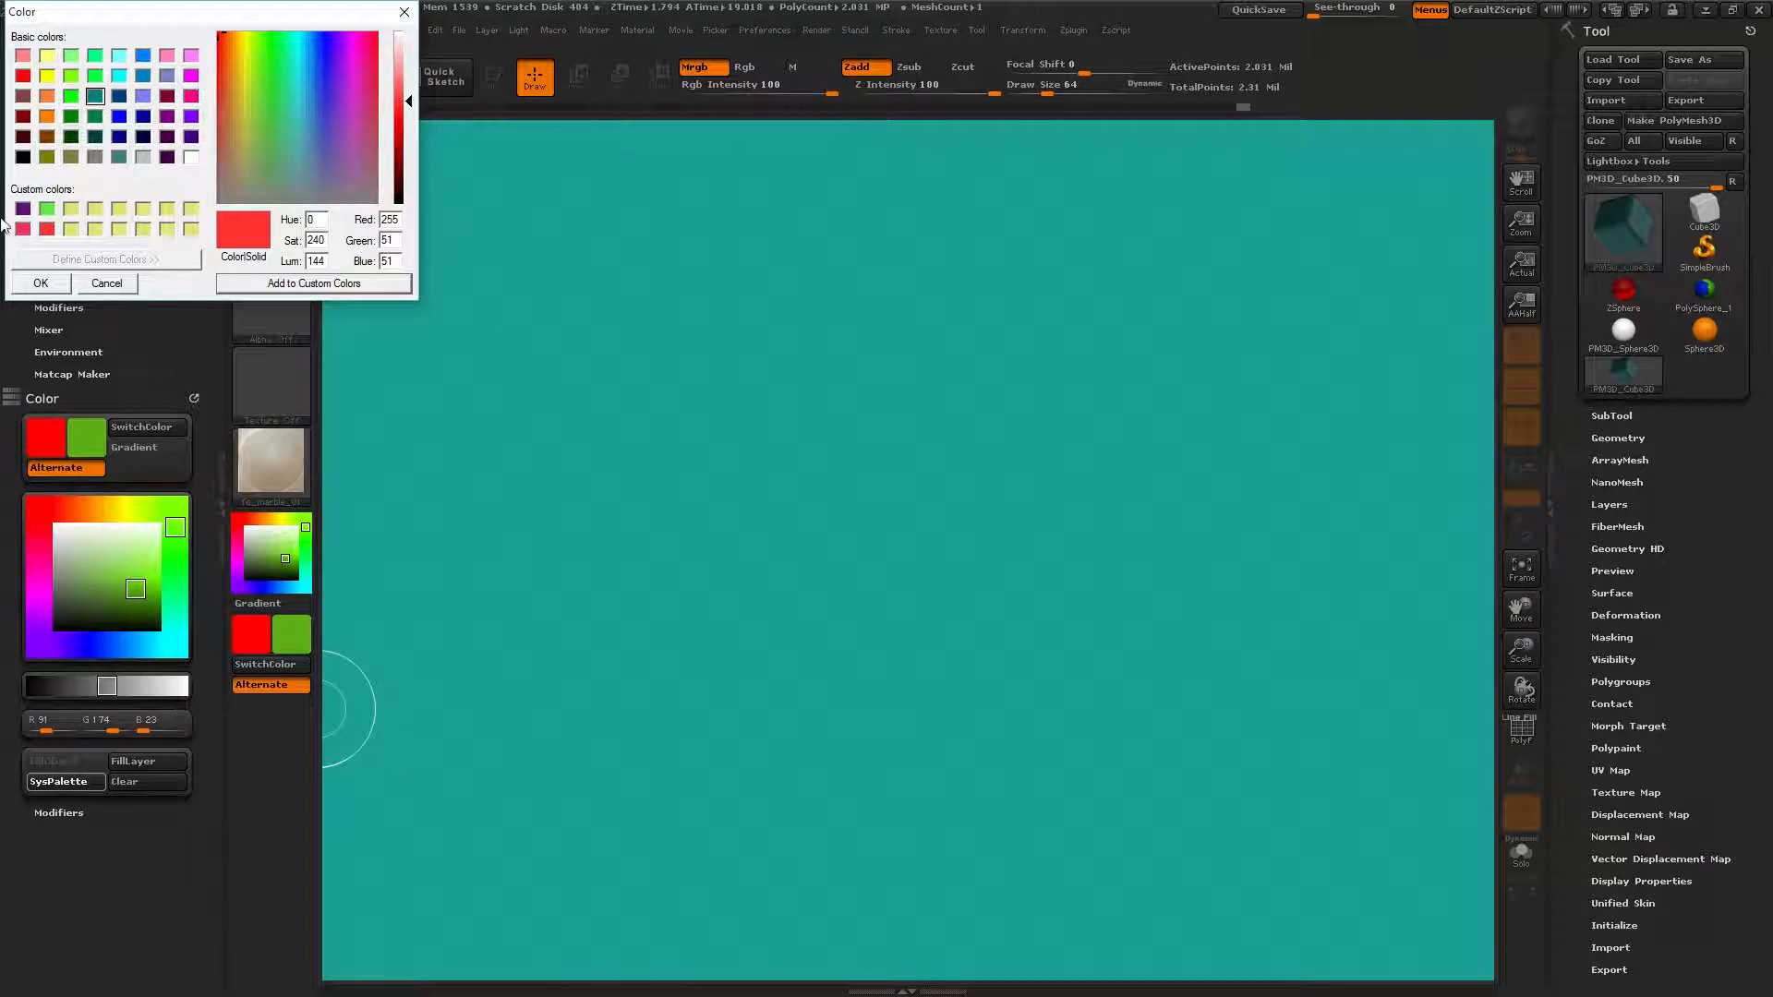
left_click(46, 230)
left_click(268, 88)
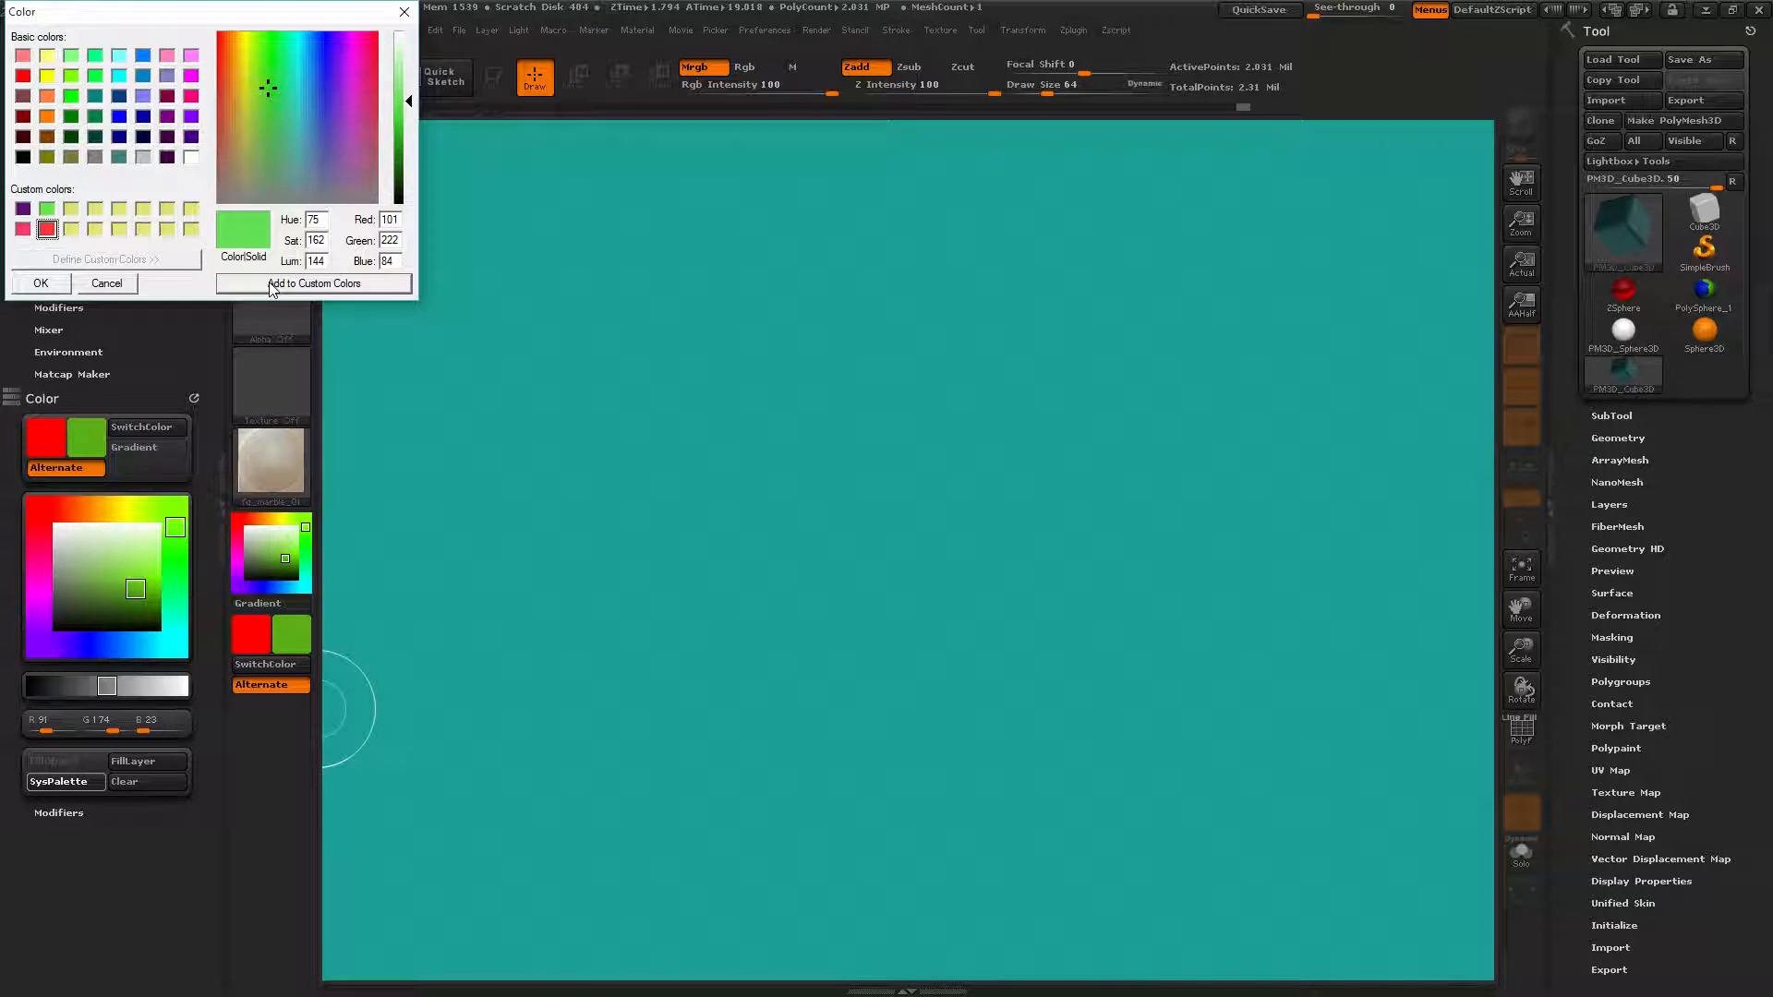
left_click(275, 287)
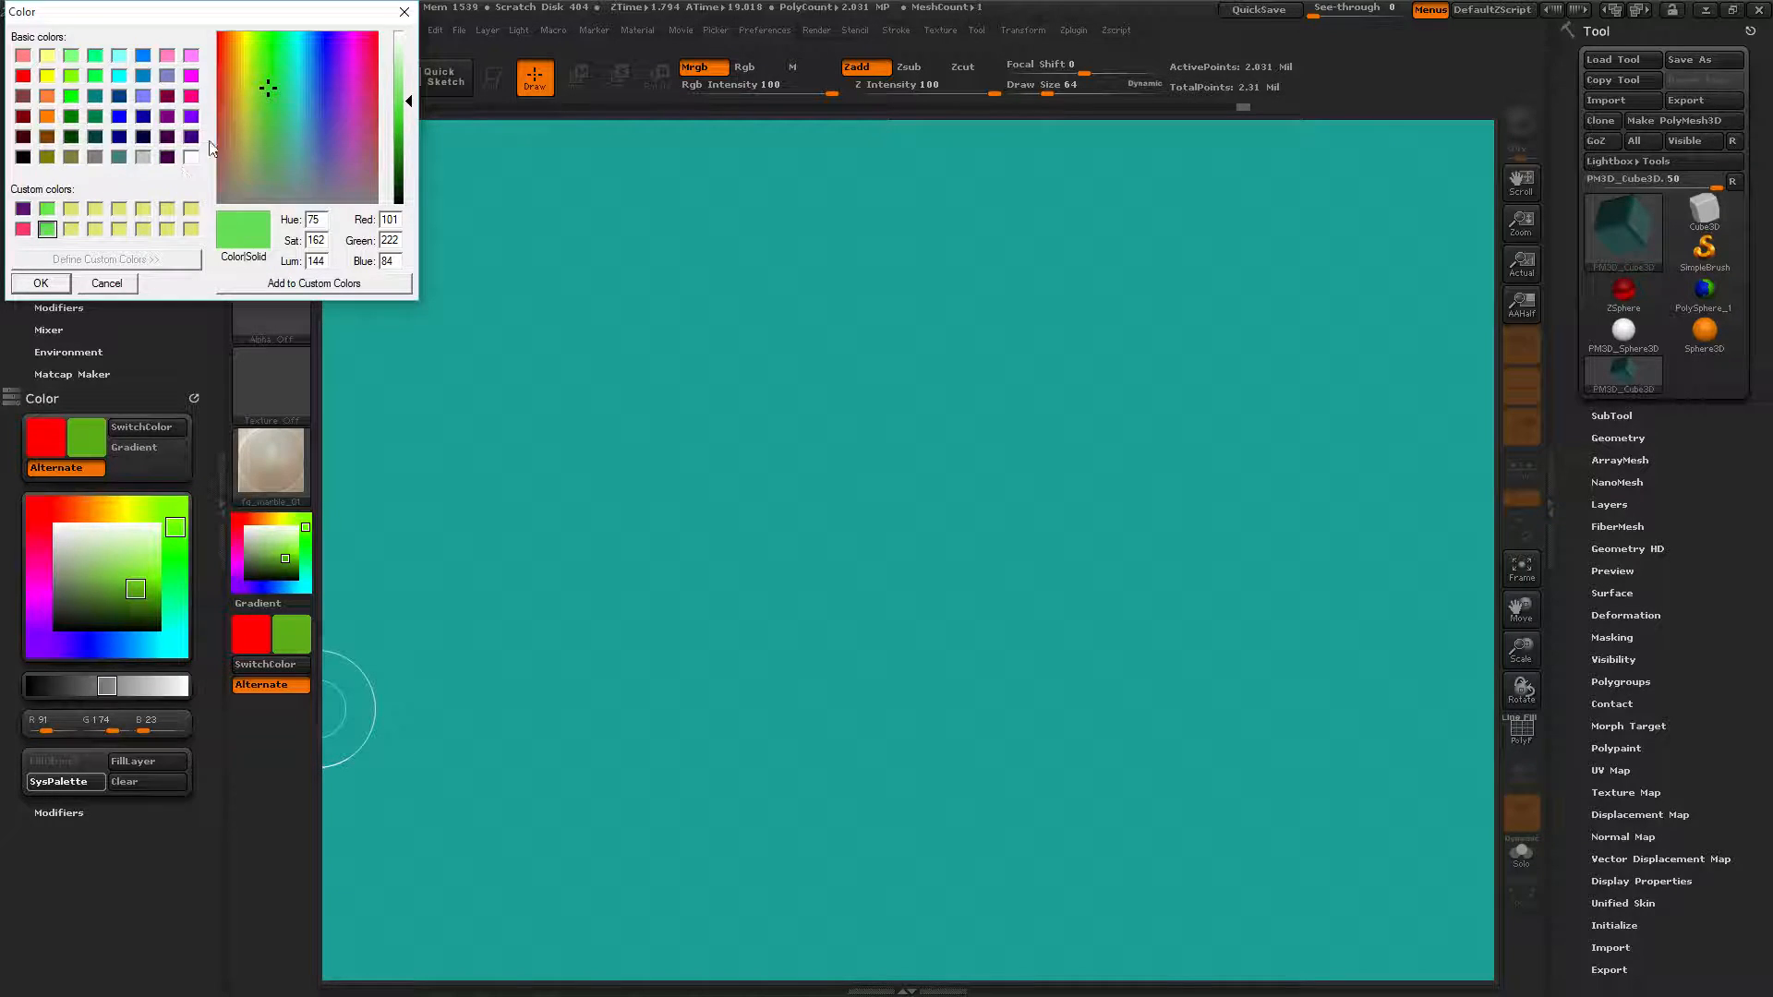
Replace the green custom swatch with blue and save a greyish light purple in the third slot.
left_click(315, 58)
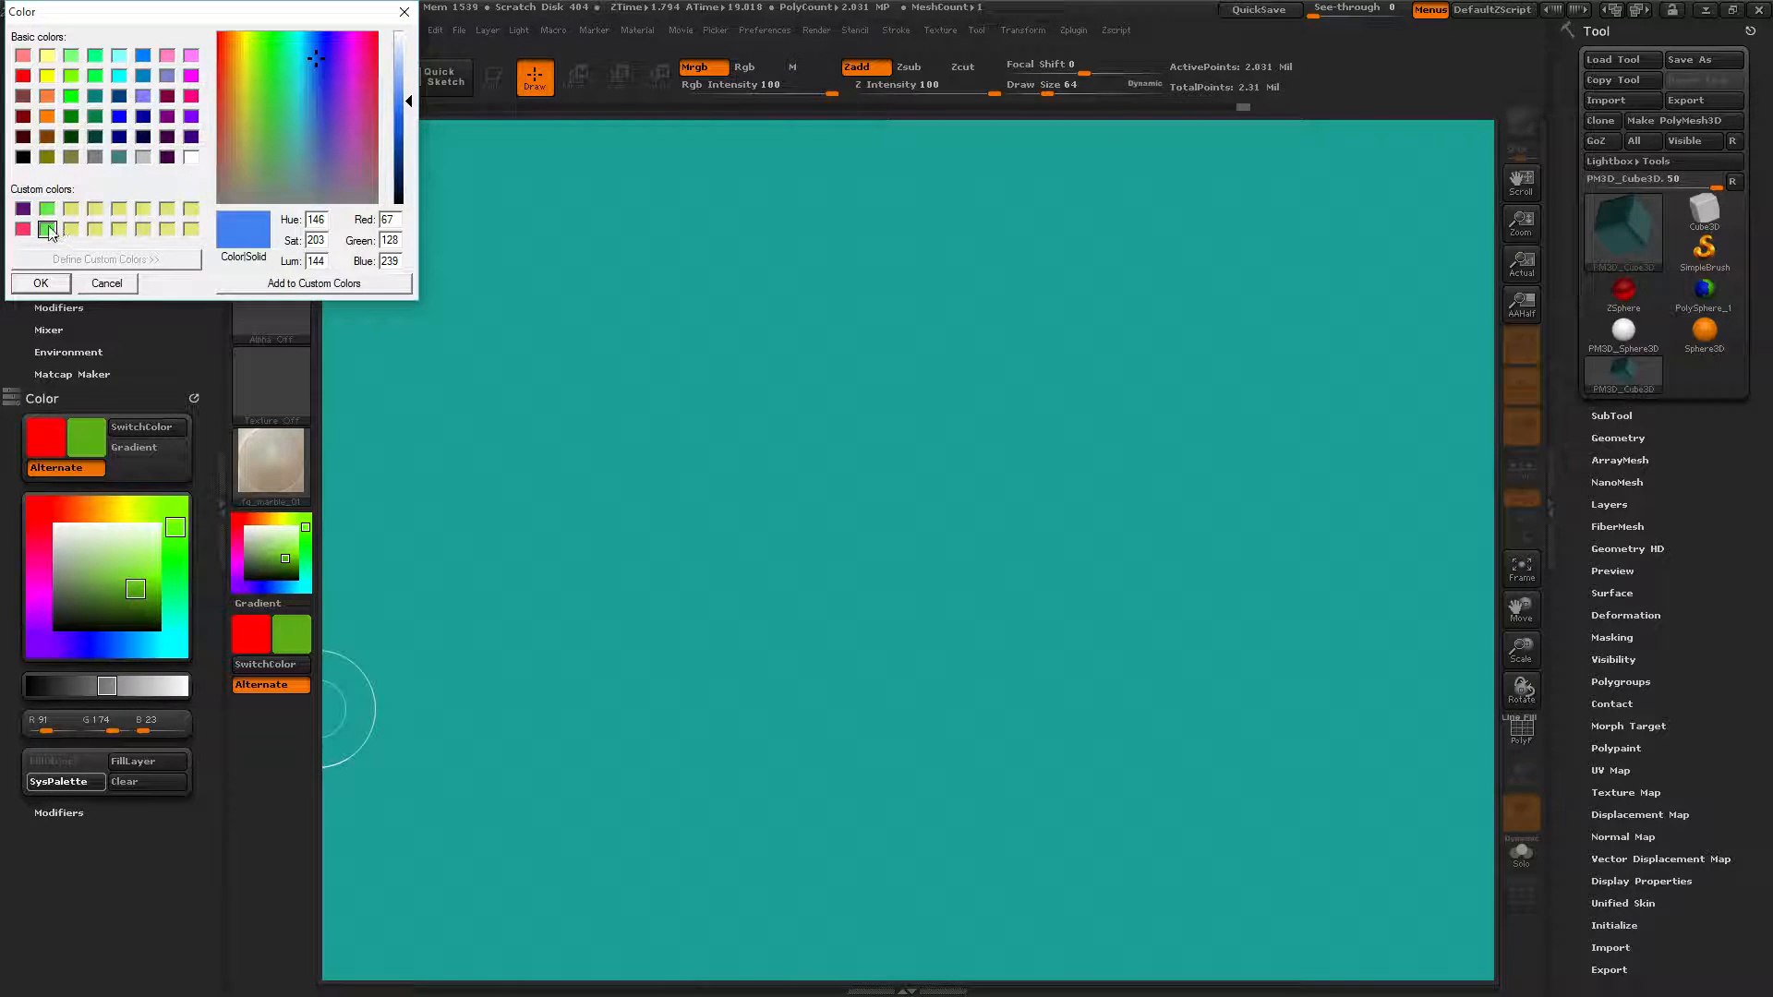
left_click(53, 231)
left_click(320, 48)
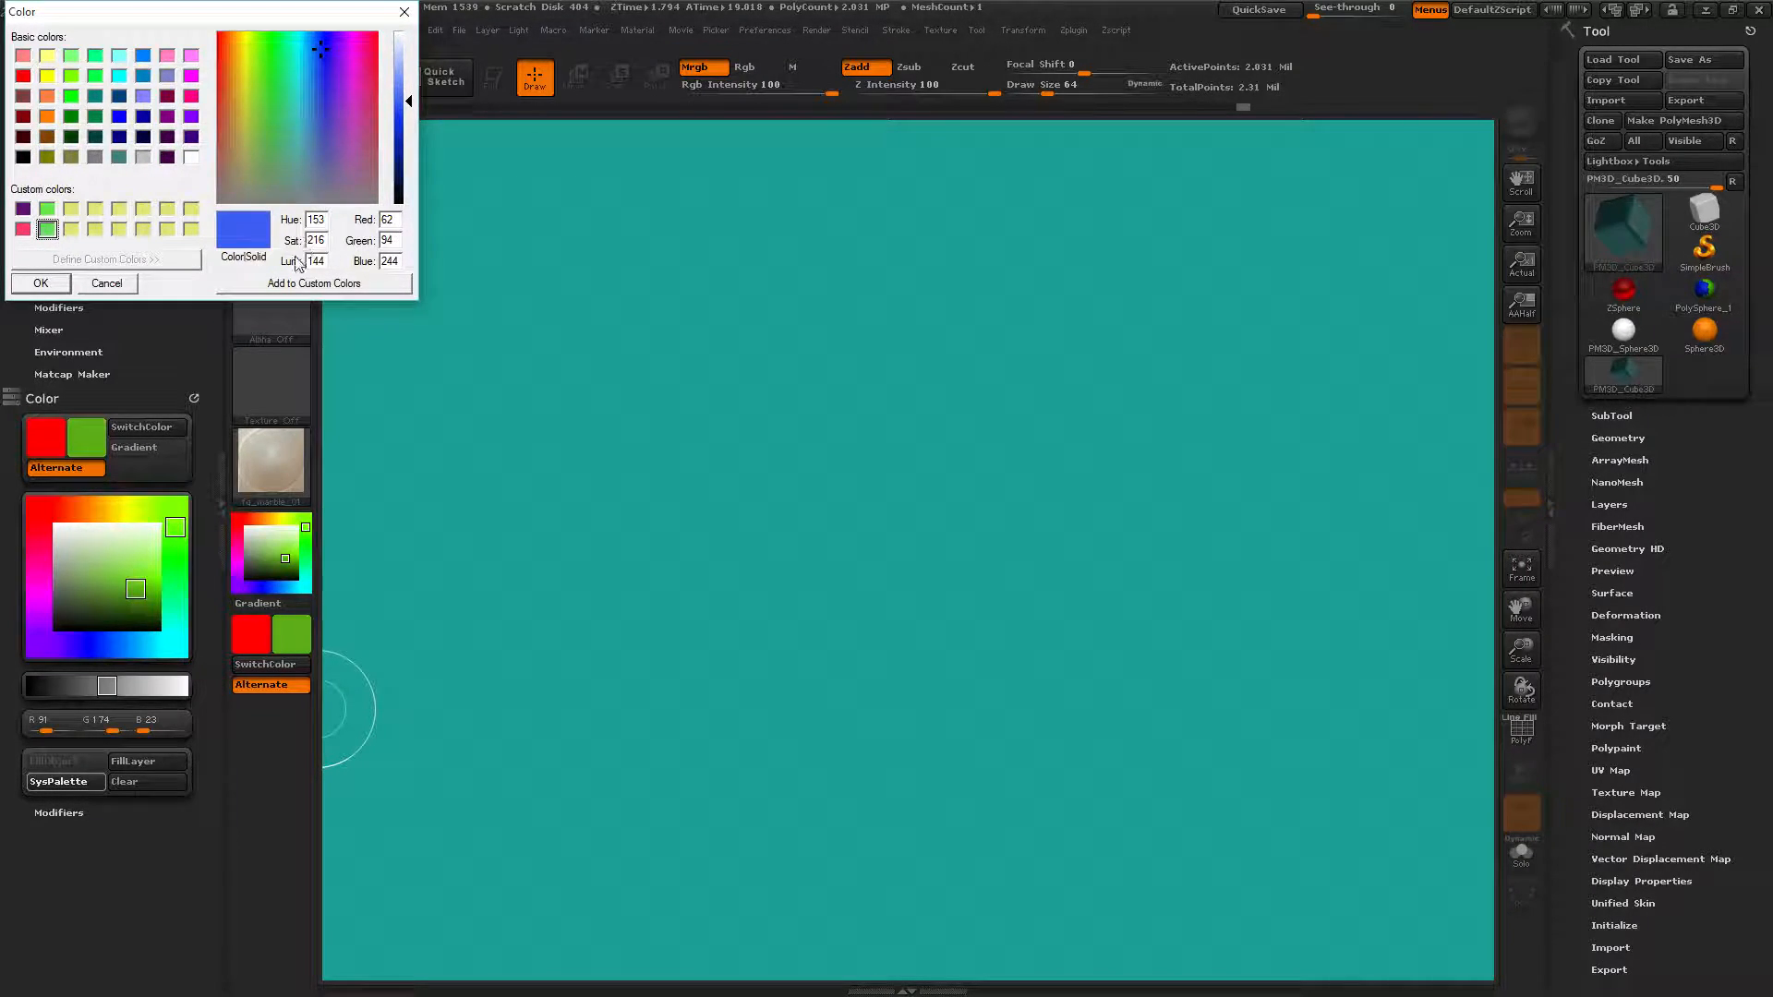
left_click(281, 286)
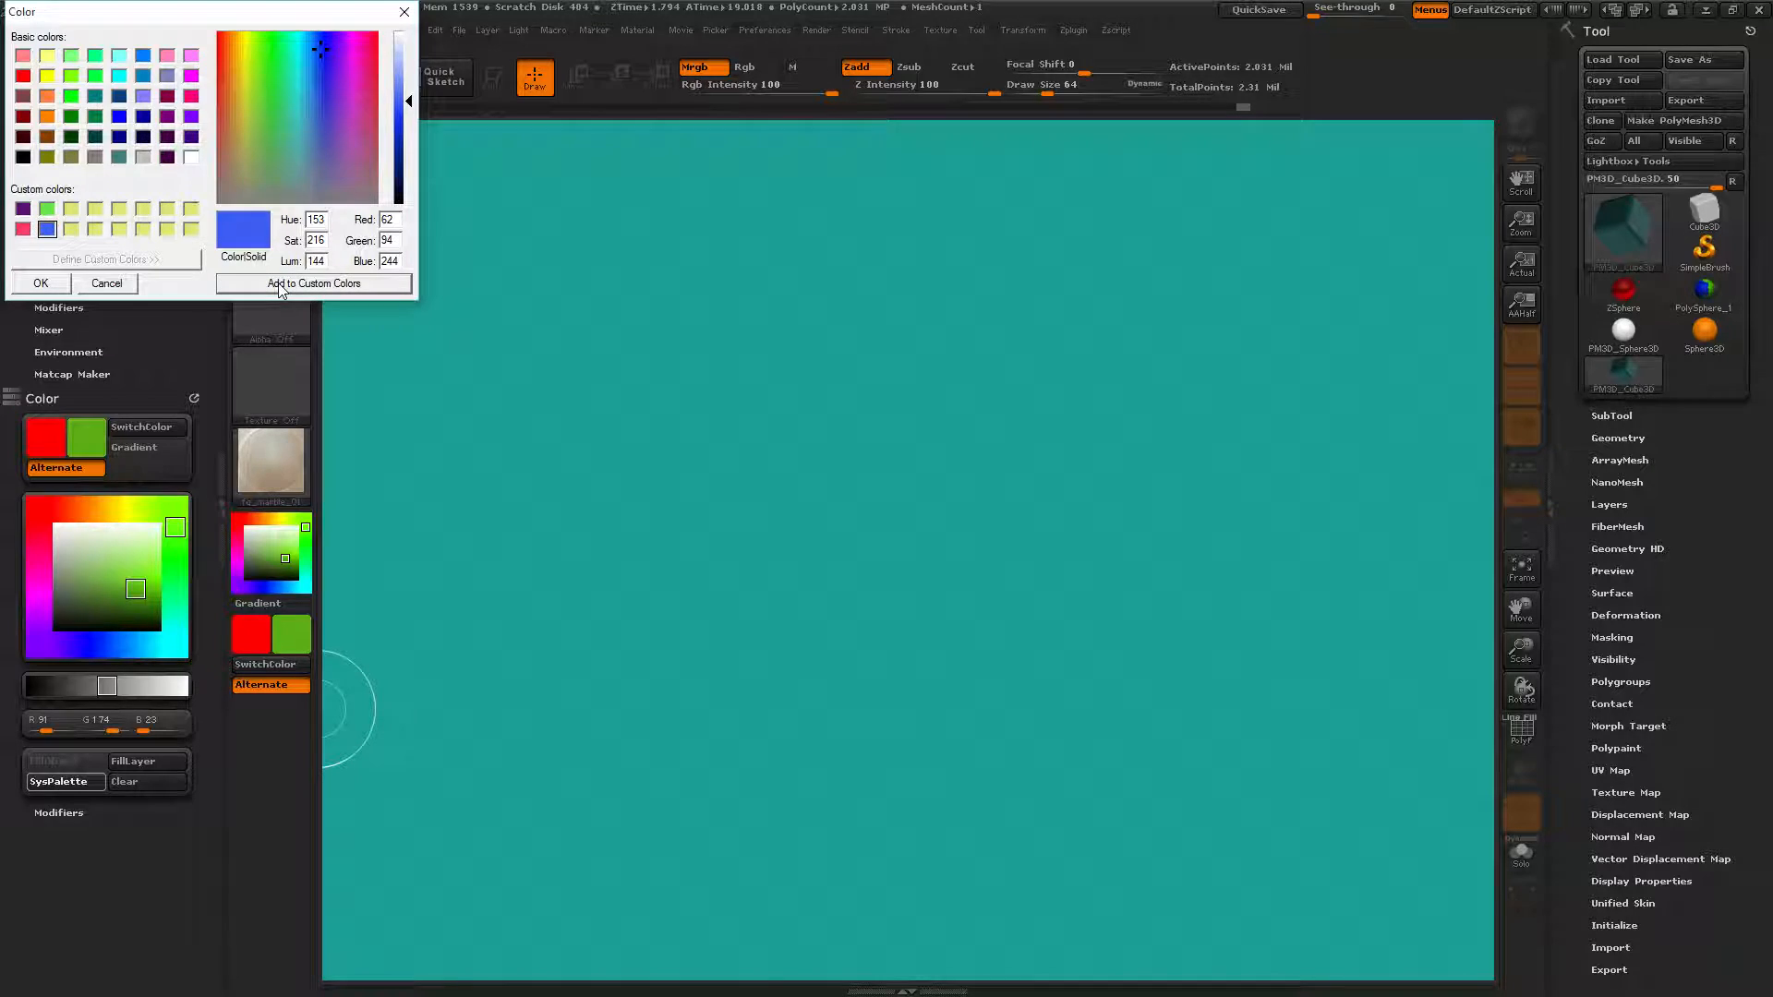
left_click(328, 140)
left_click_drag(395, 120, 395, 176)
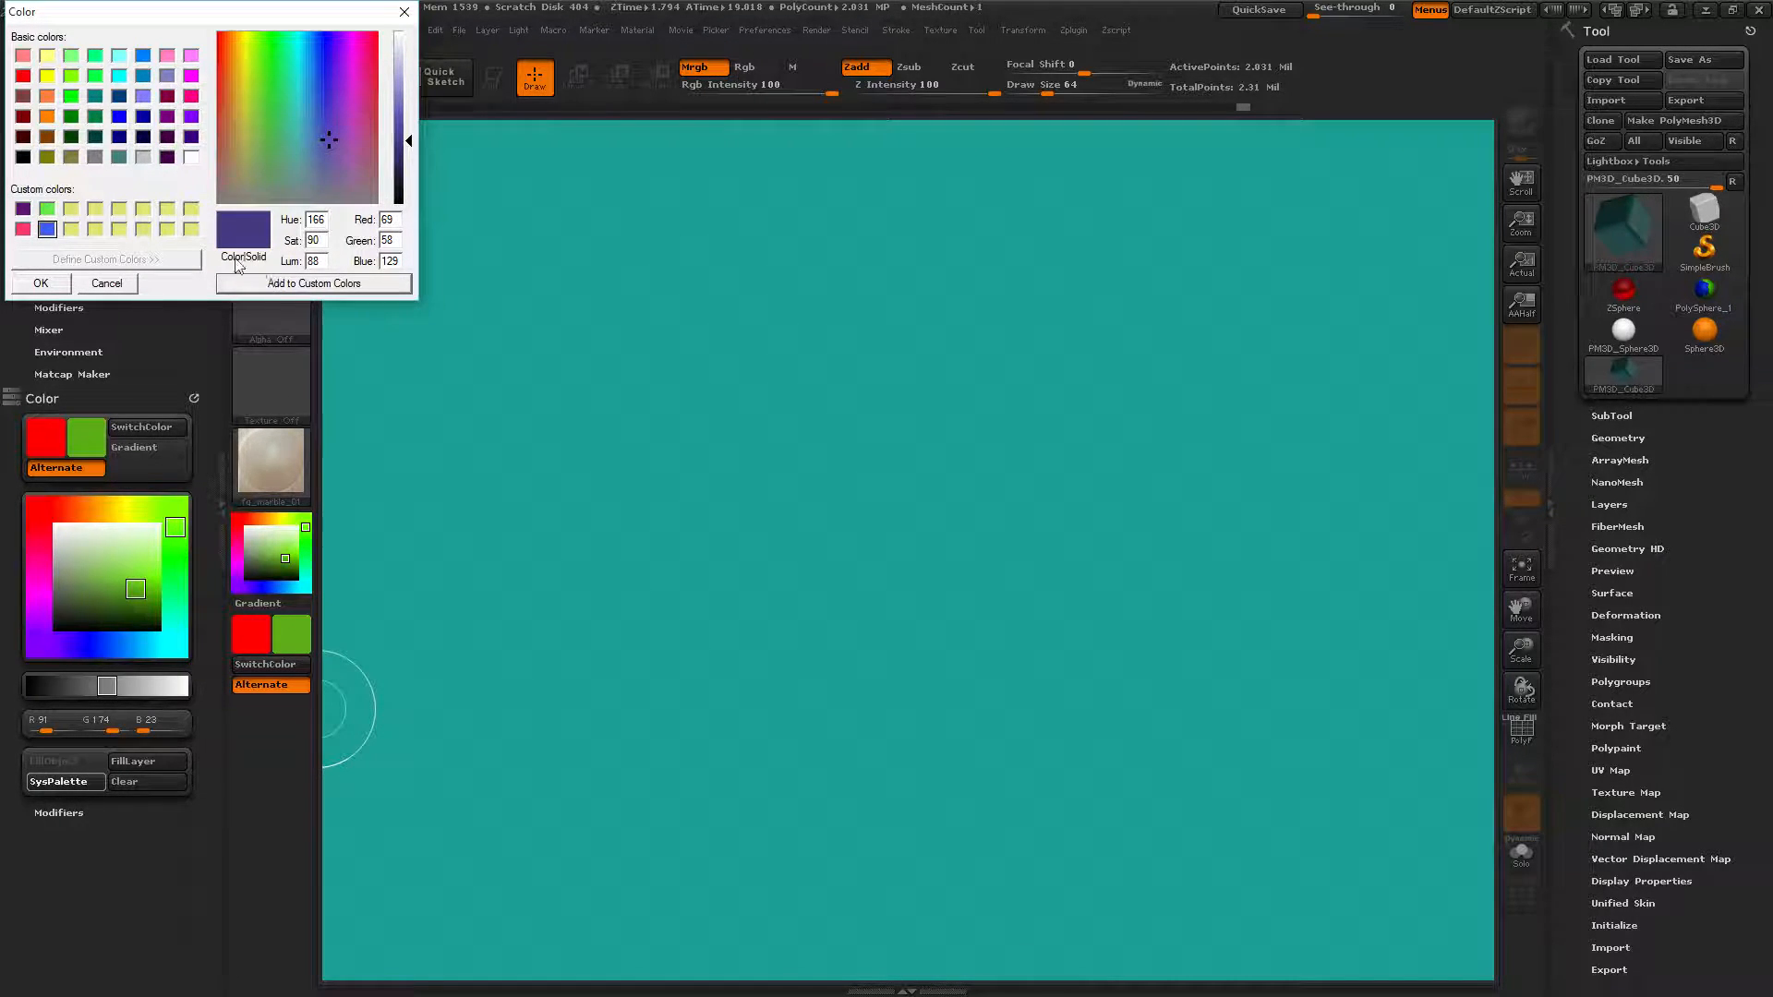
left_click(71, 209)
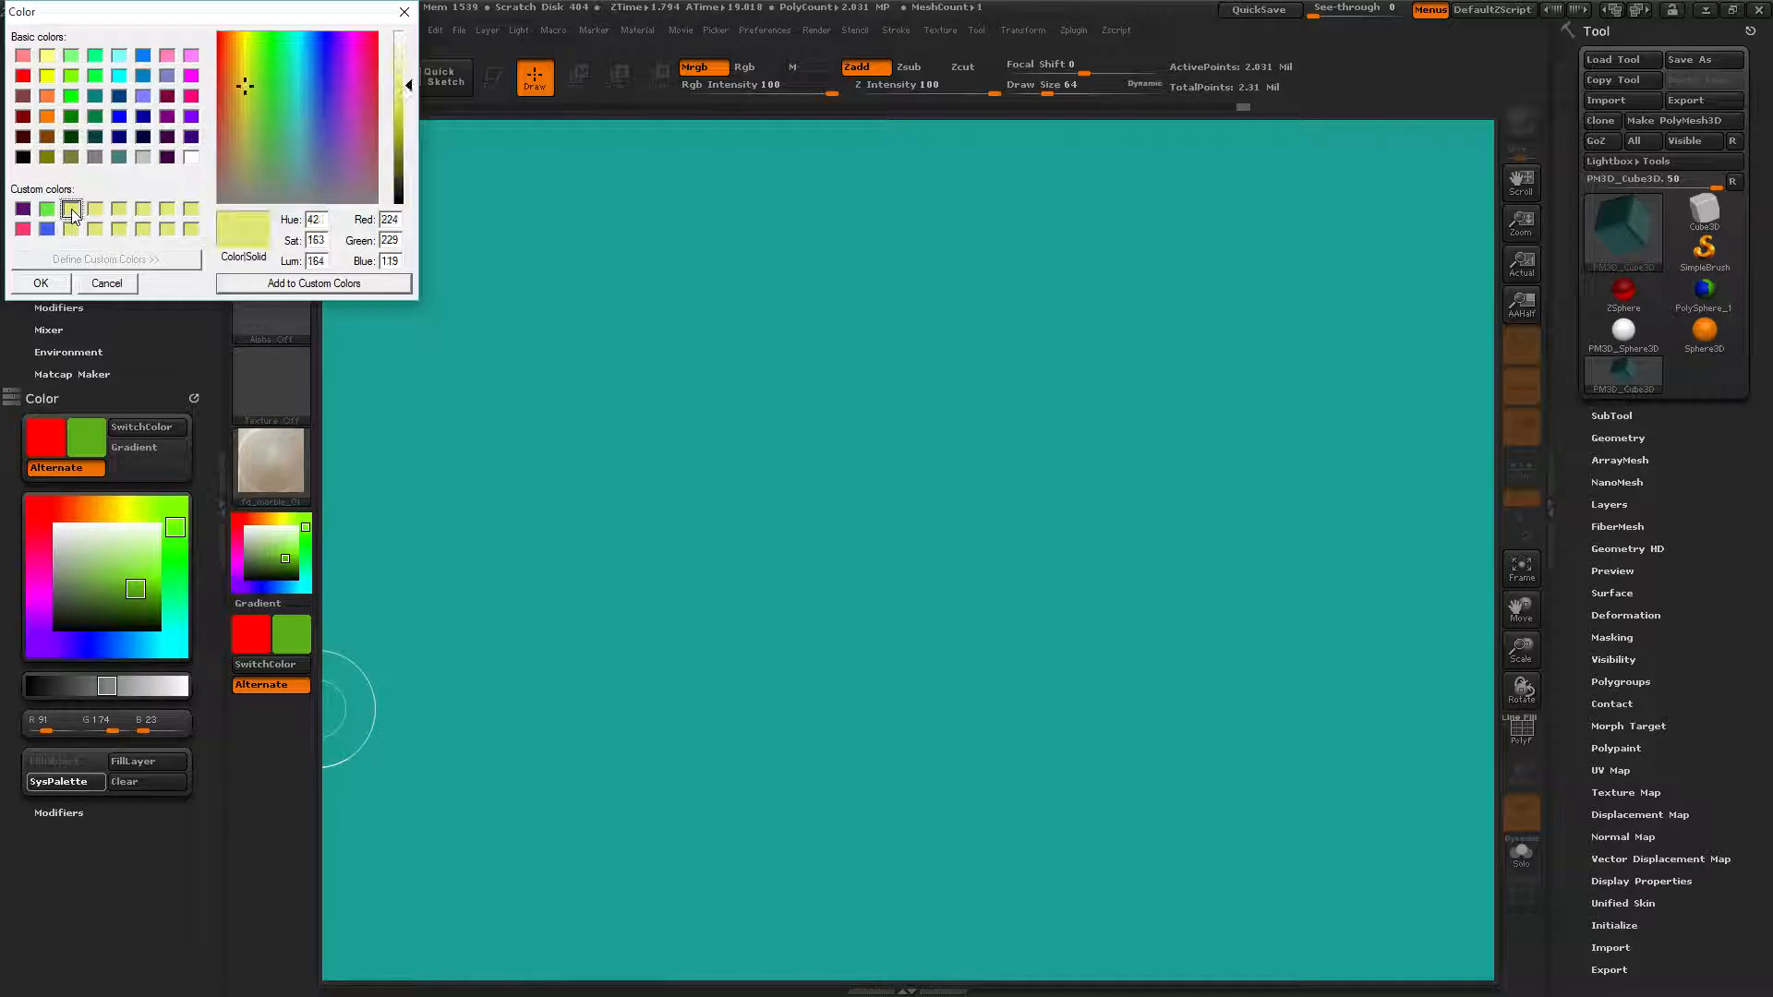
left_click(338, 146)
left_click(333, 163)
left_click(262, 284)
Add light green, pink and cyan custom colour swatches.
left_click(244, 43)
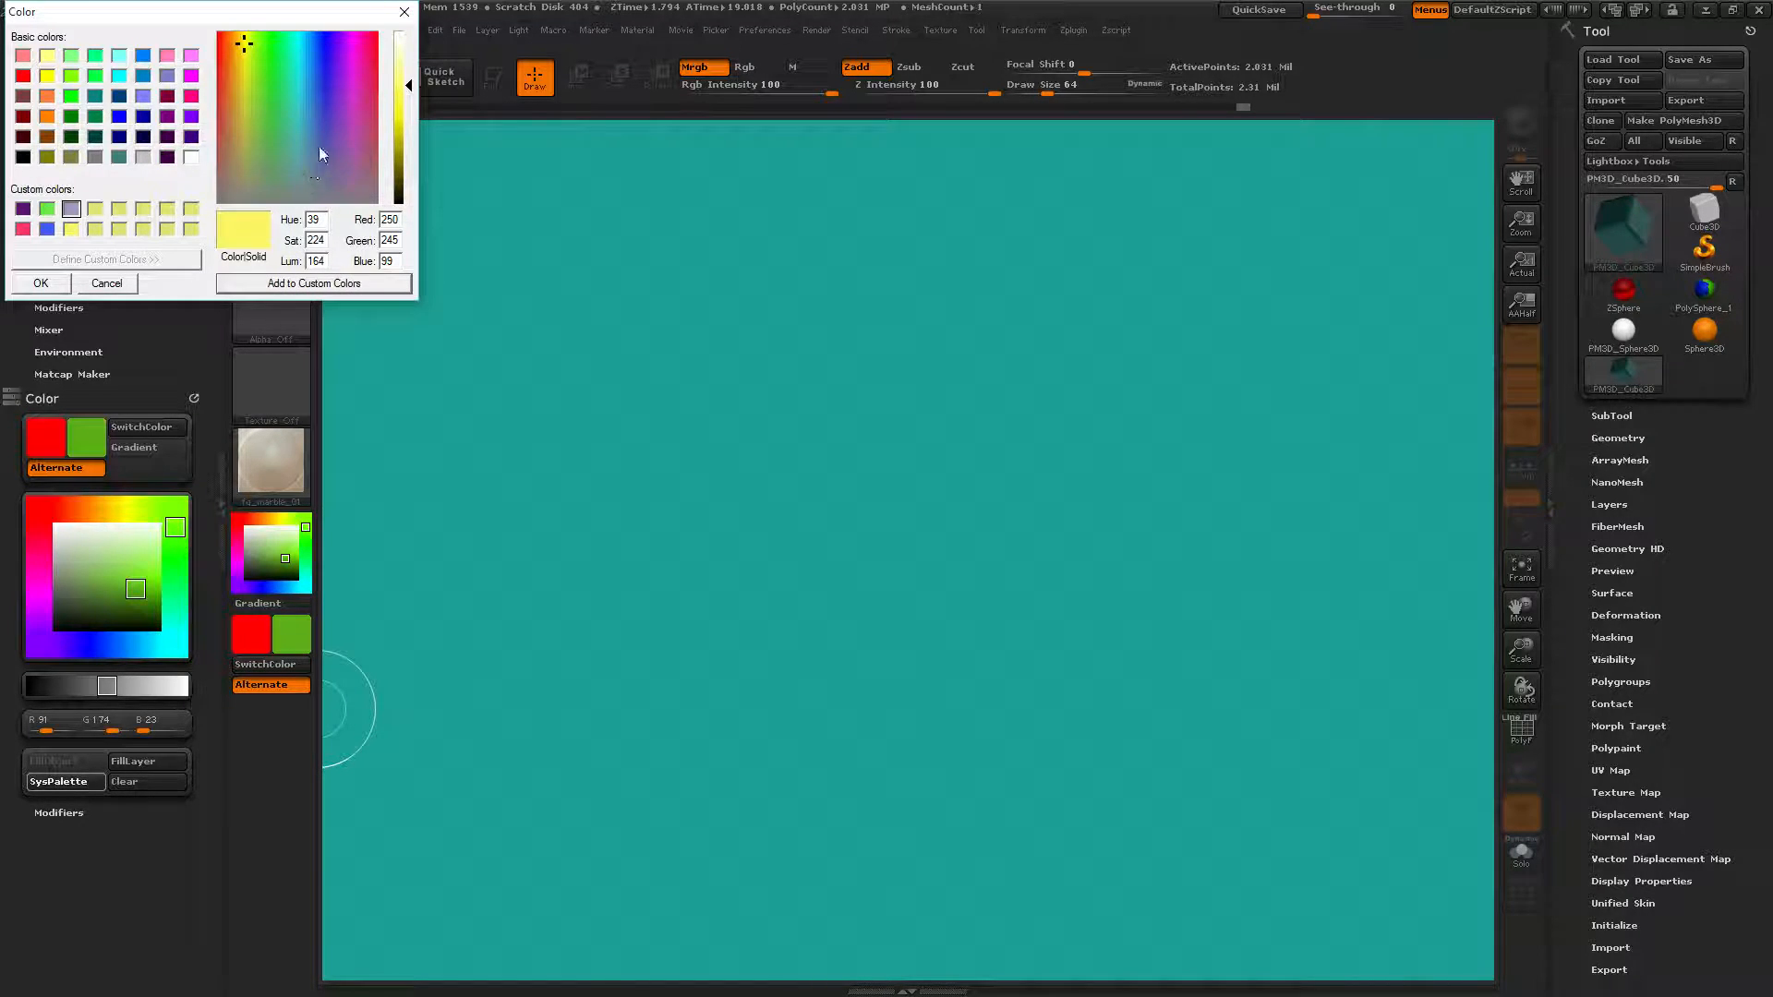
left_click(275, 113)
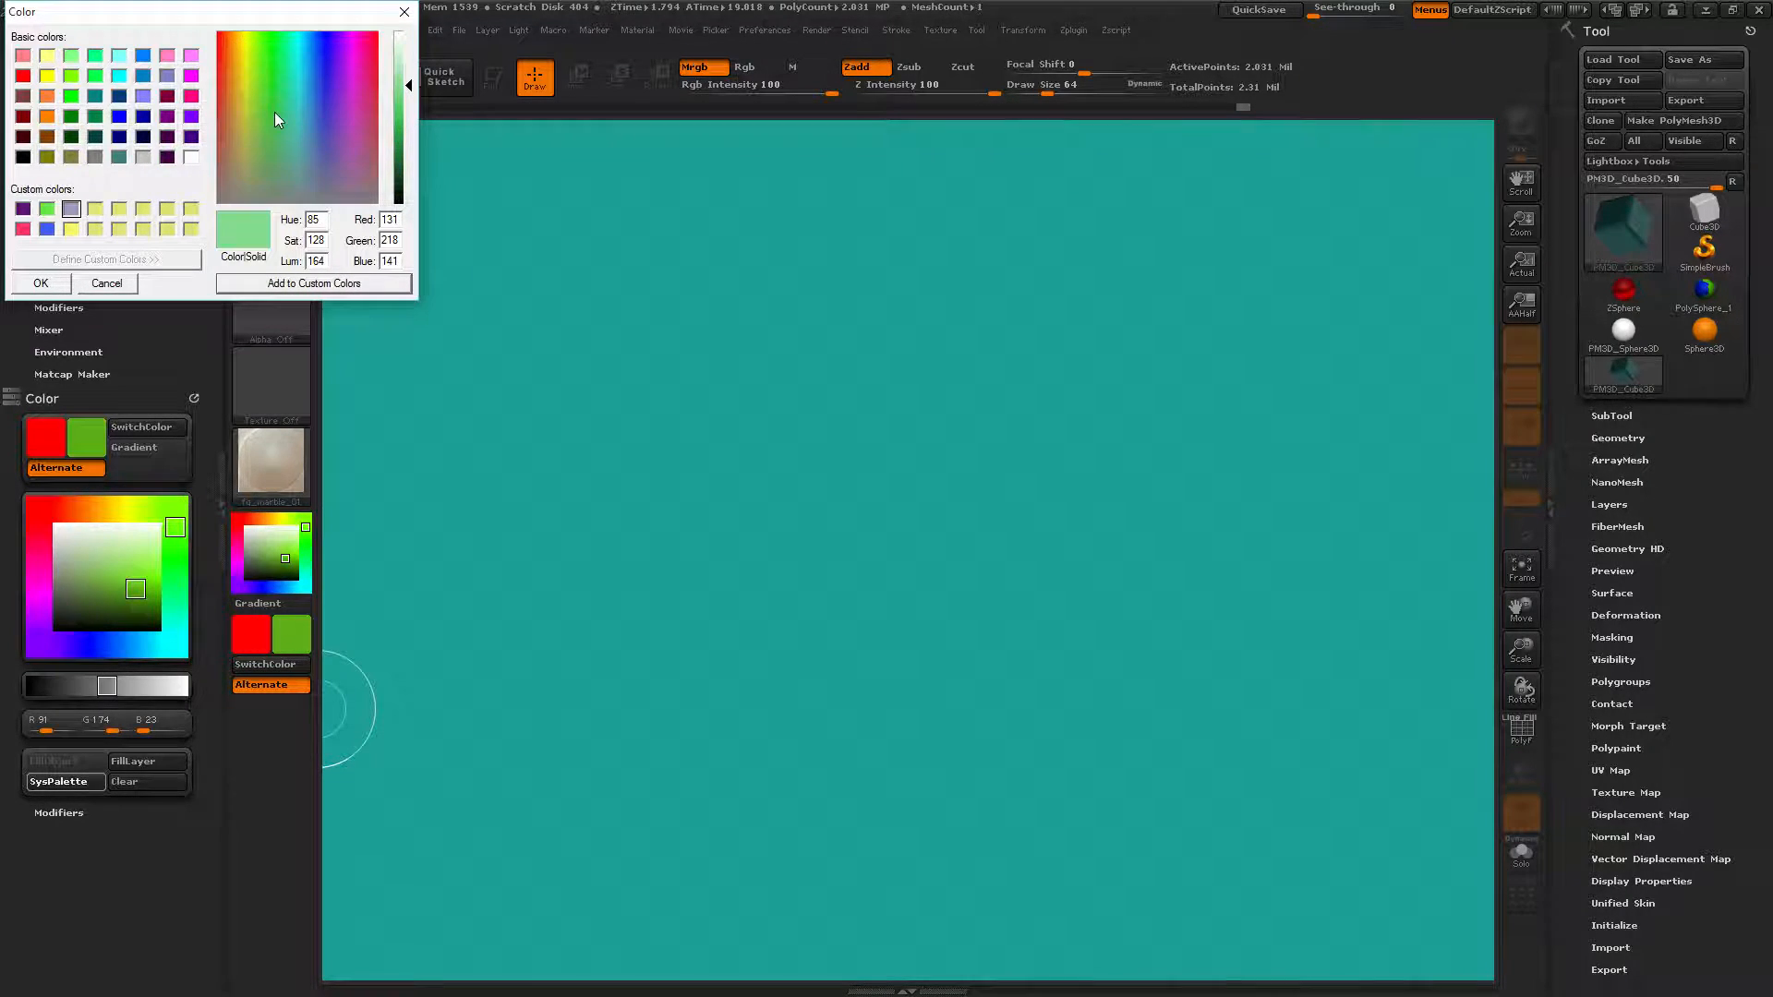
left_click(276, 288)
left_click(345, 46)
left_click(355, 49)
left_click(314, 284)
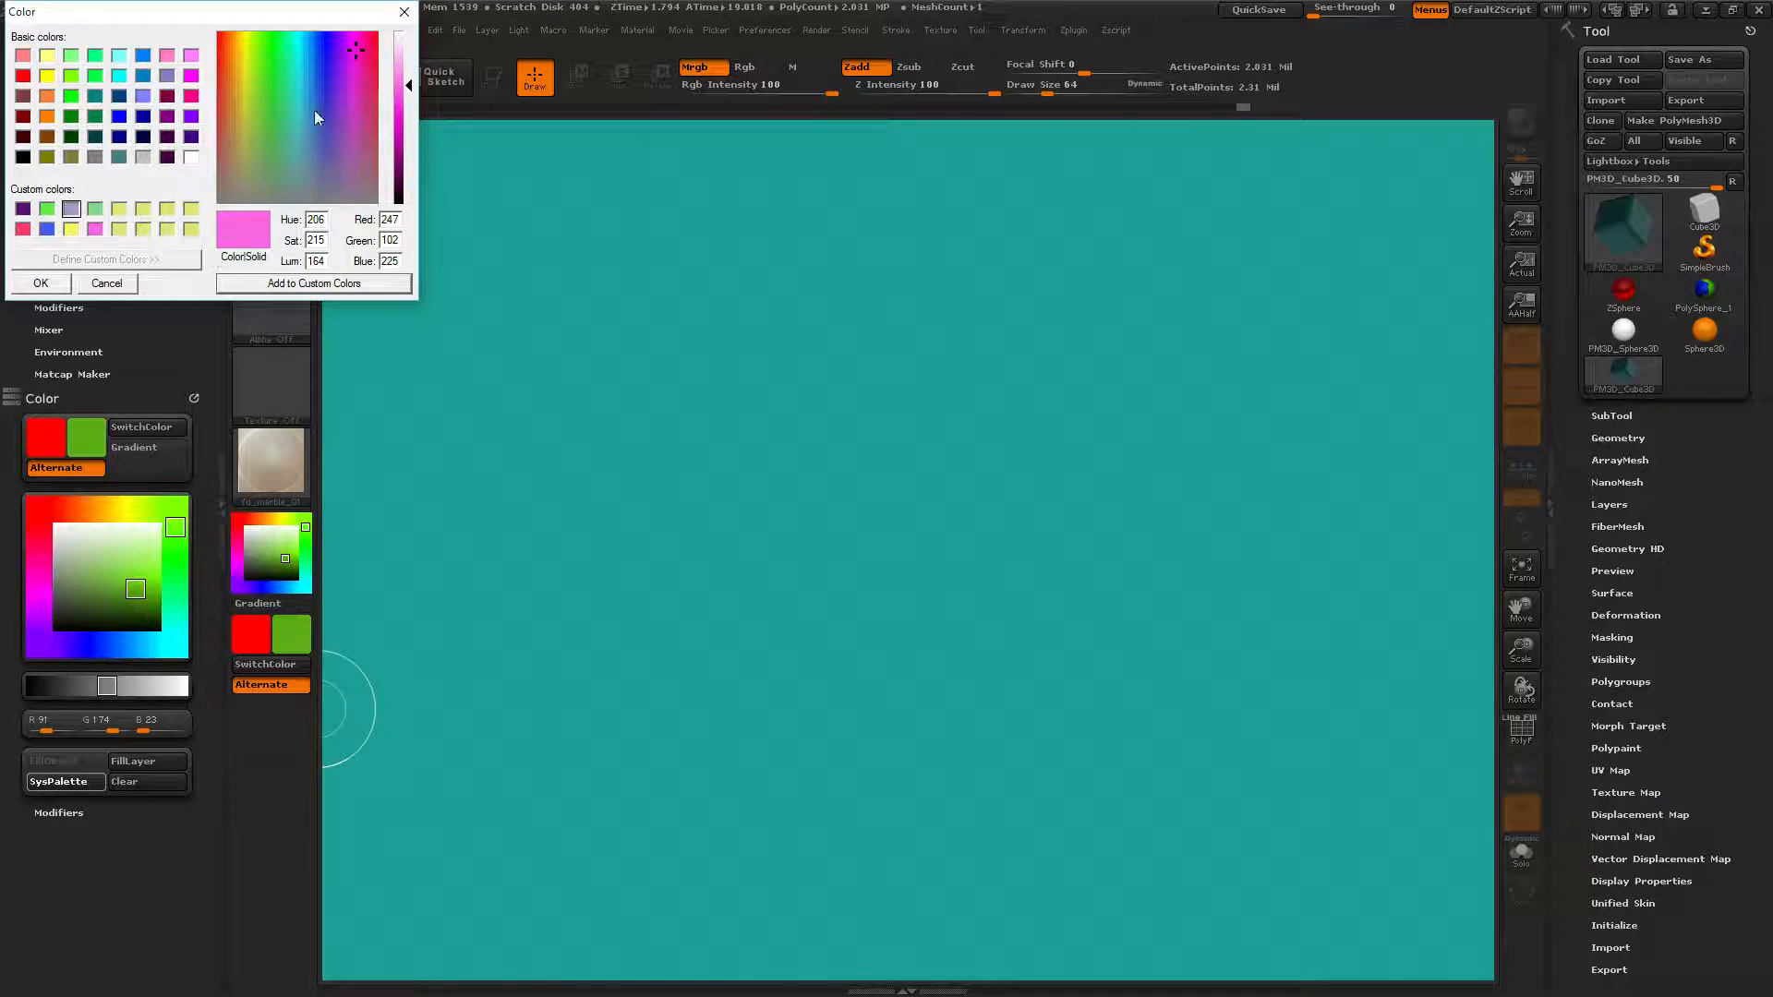
left_click(293, 39)
left_click(268, 286)
Make light green (R177 G235 B114) the current colour.
left_click(257, 76)
left_click(40, 283)
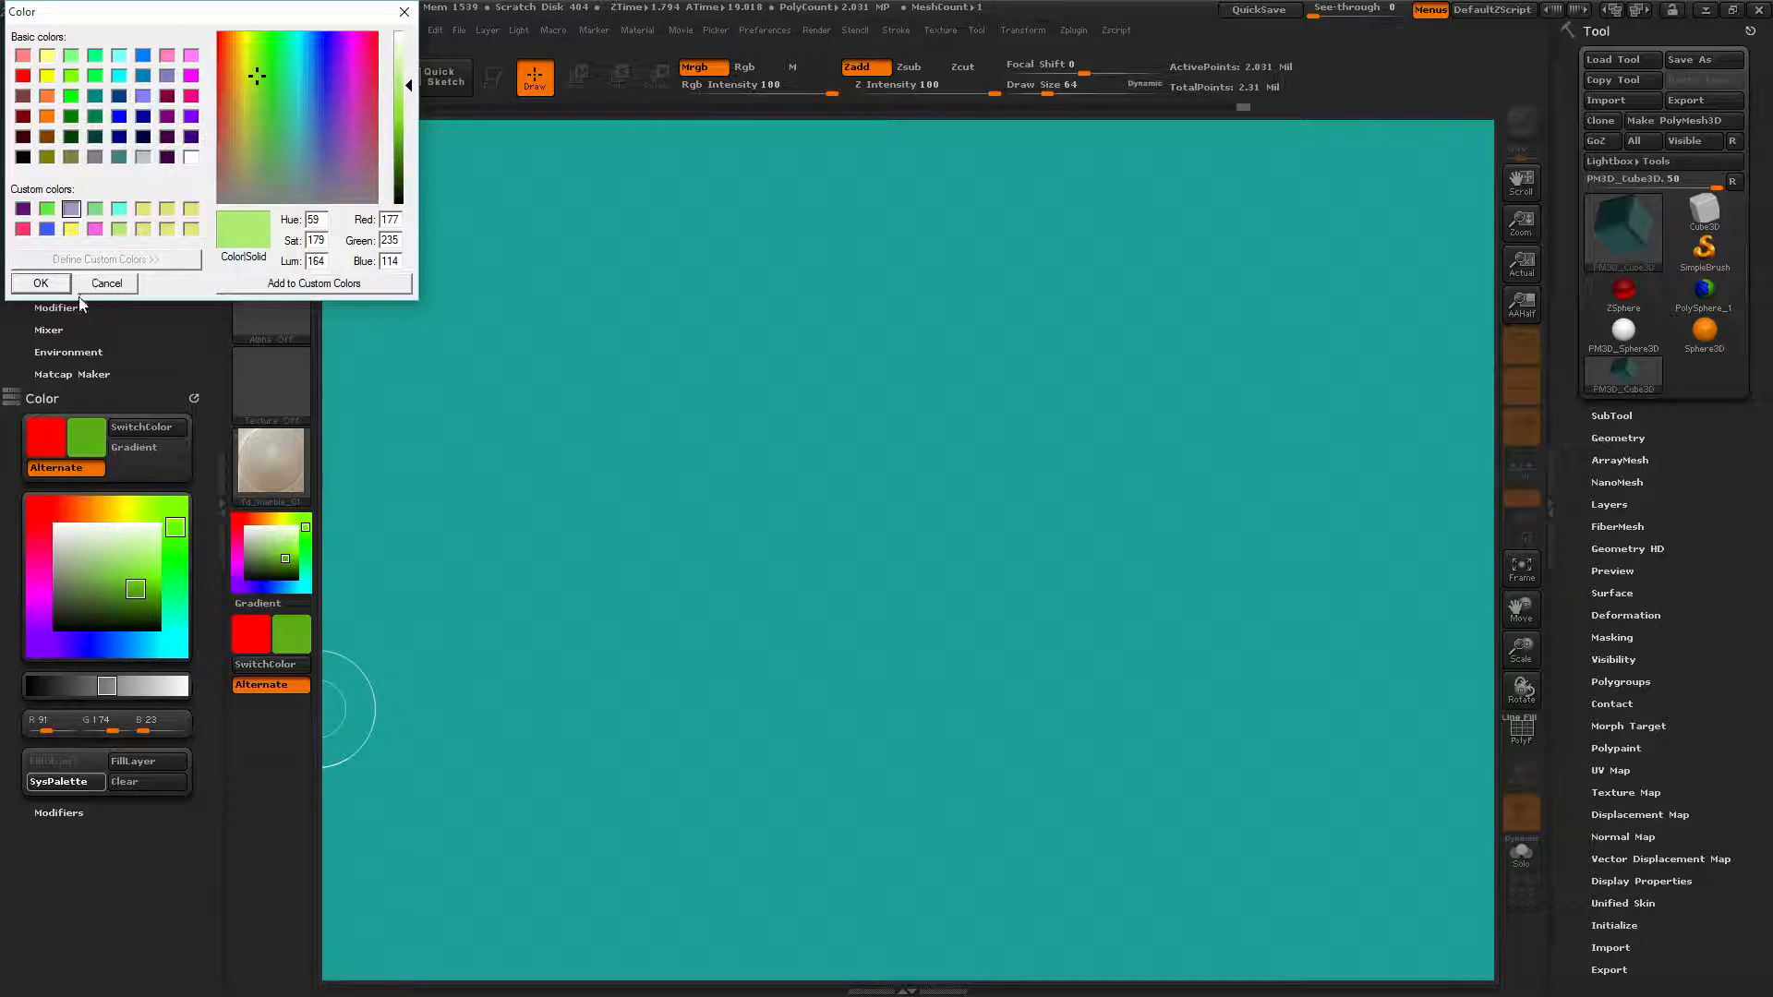
left_click(41, 284)
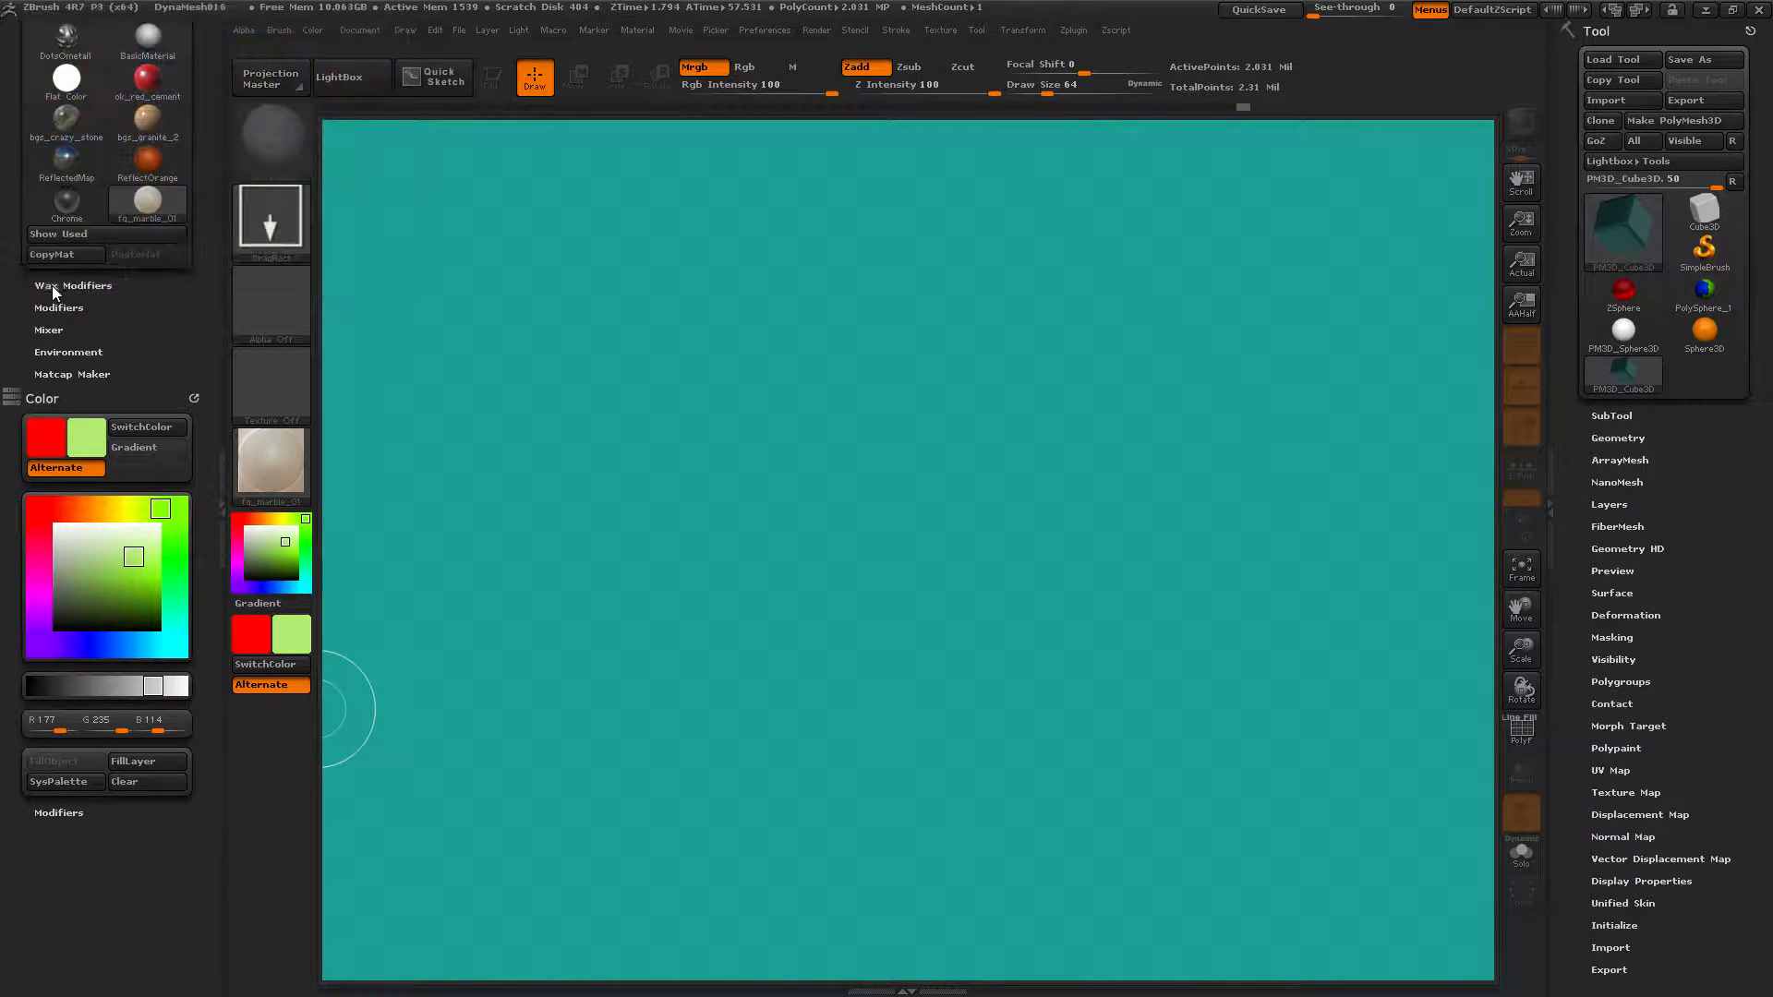
Make the stored purple custom swatch current and draw an editable cube near the top-left.
left_click(82, 783)
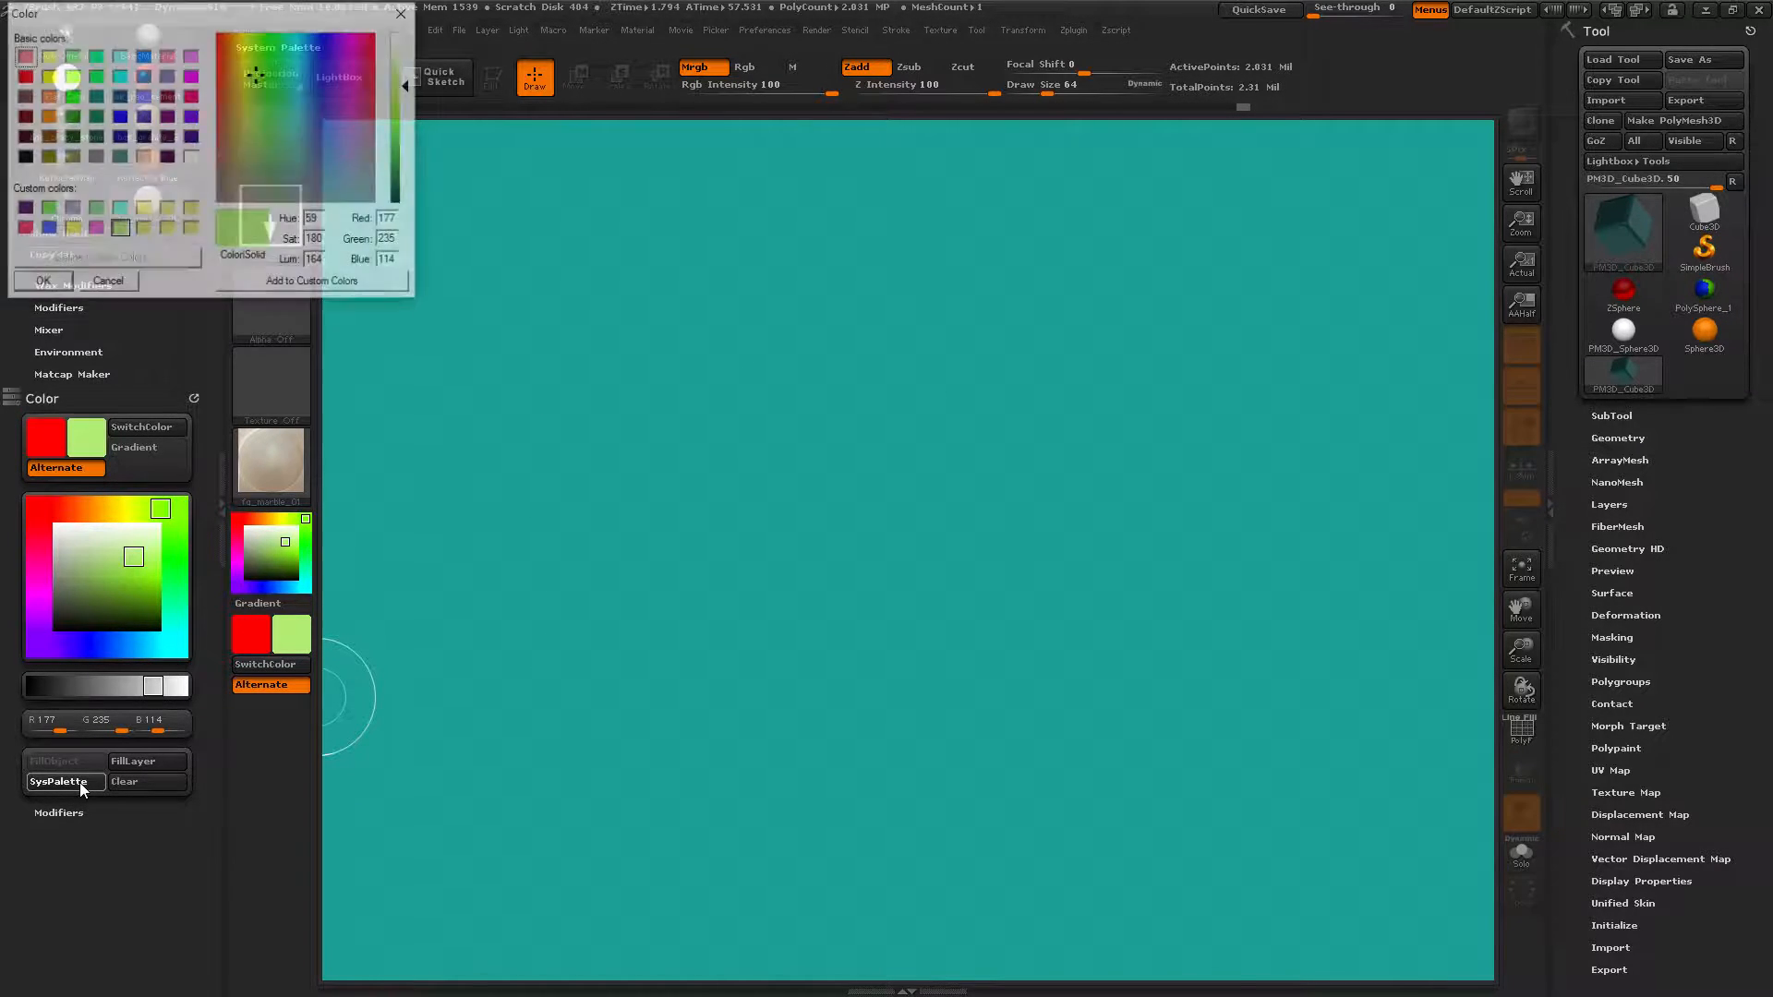
left_click(23, 209)
left_click(59, 288)
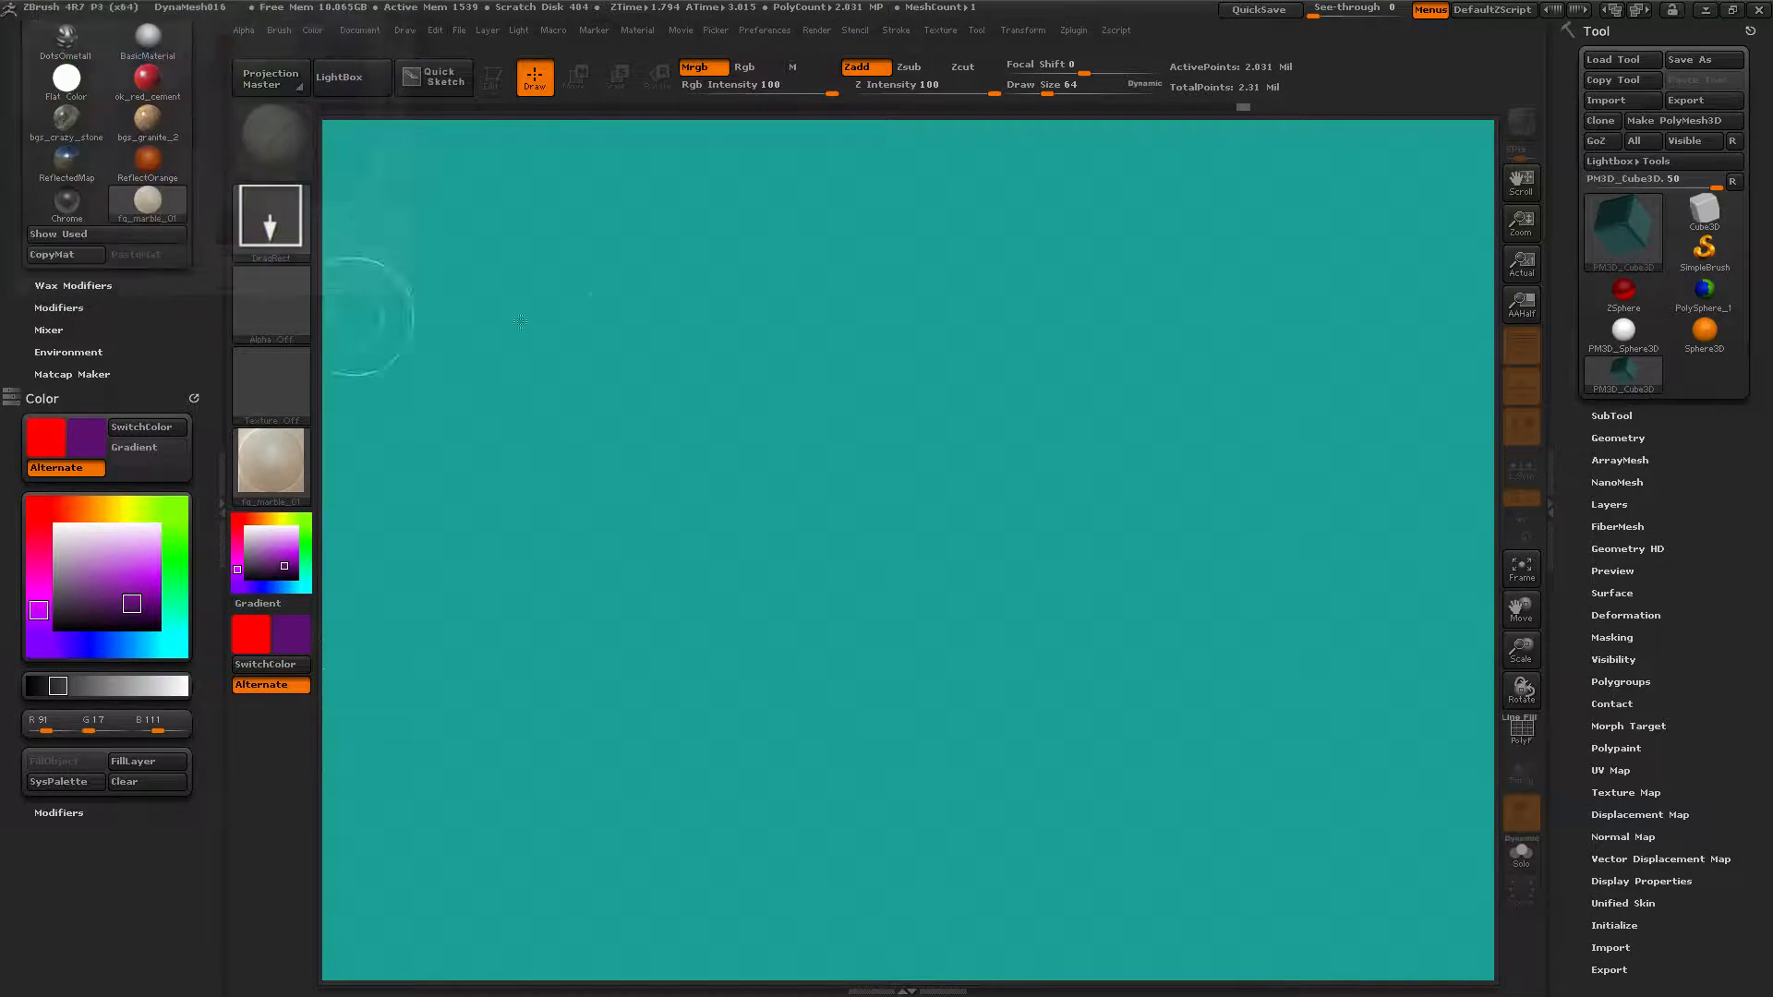
left_click_drag(679, 282, 683, 434)
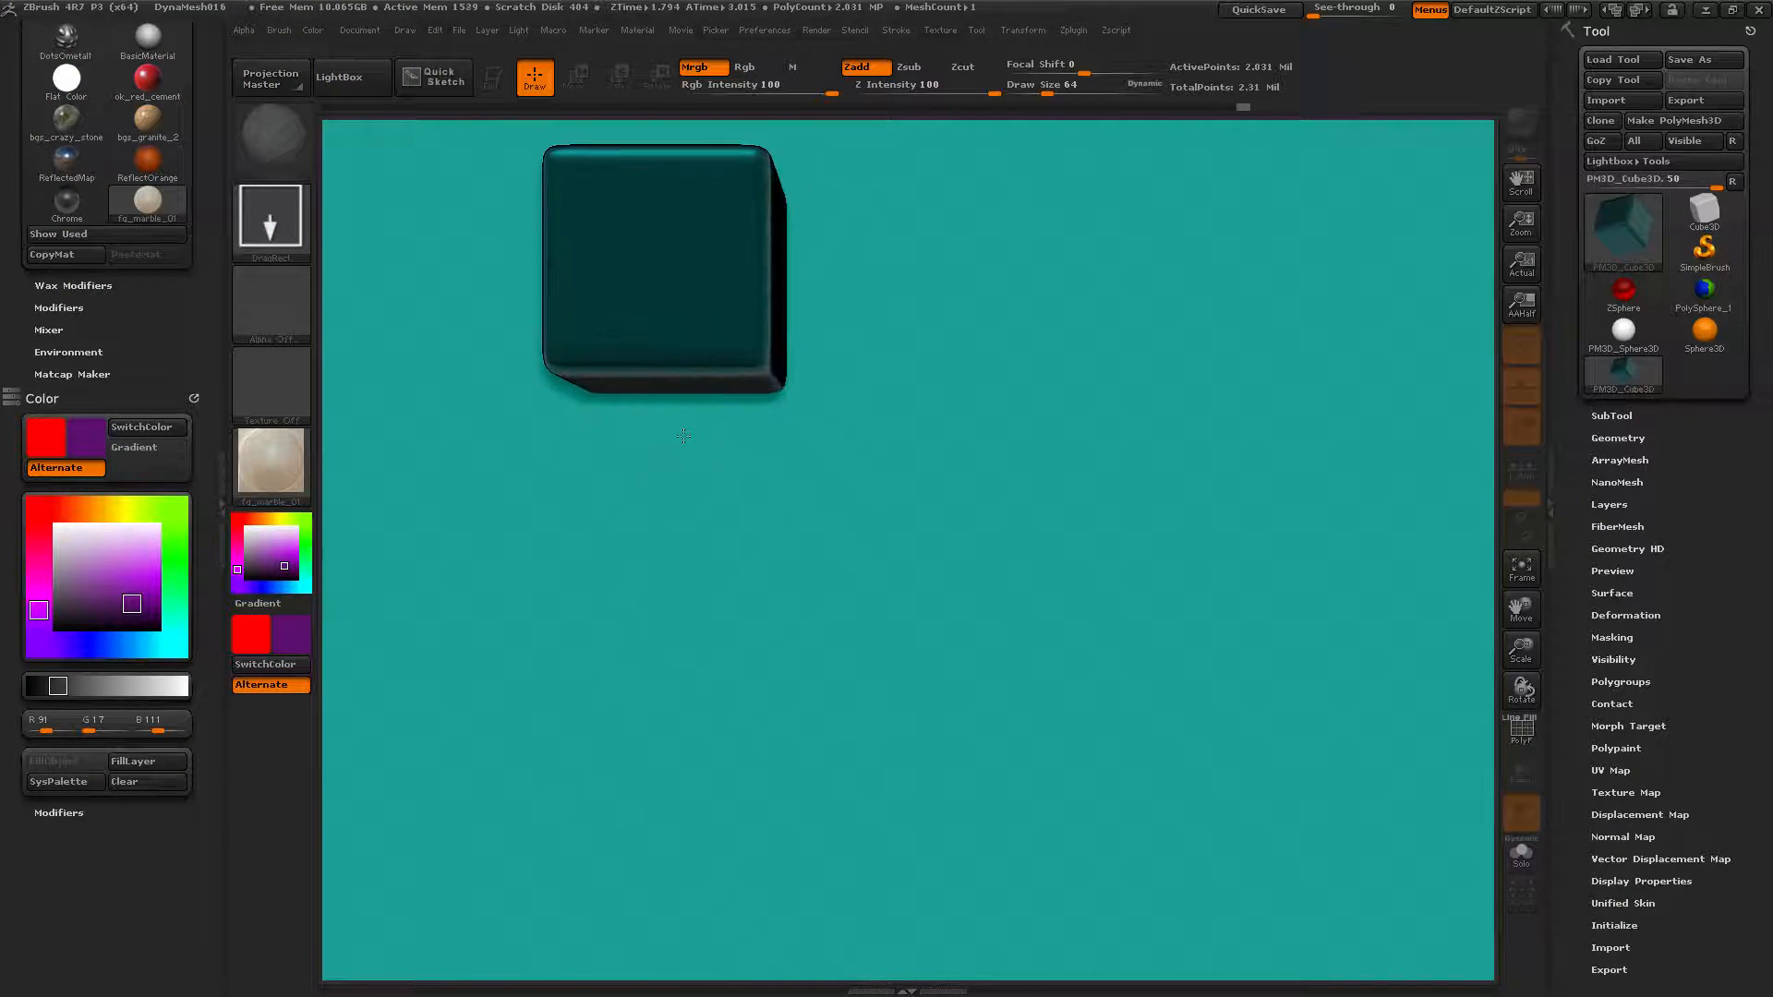
left_click(486, 90)
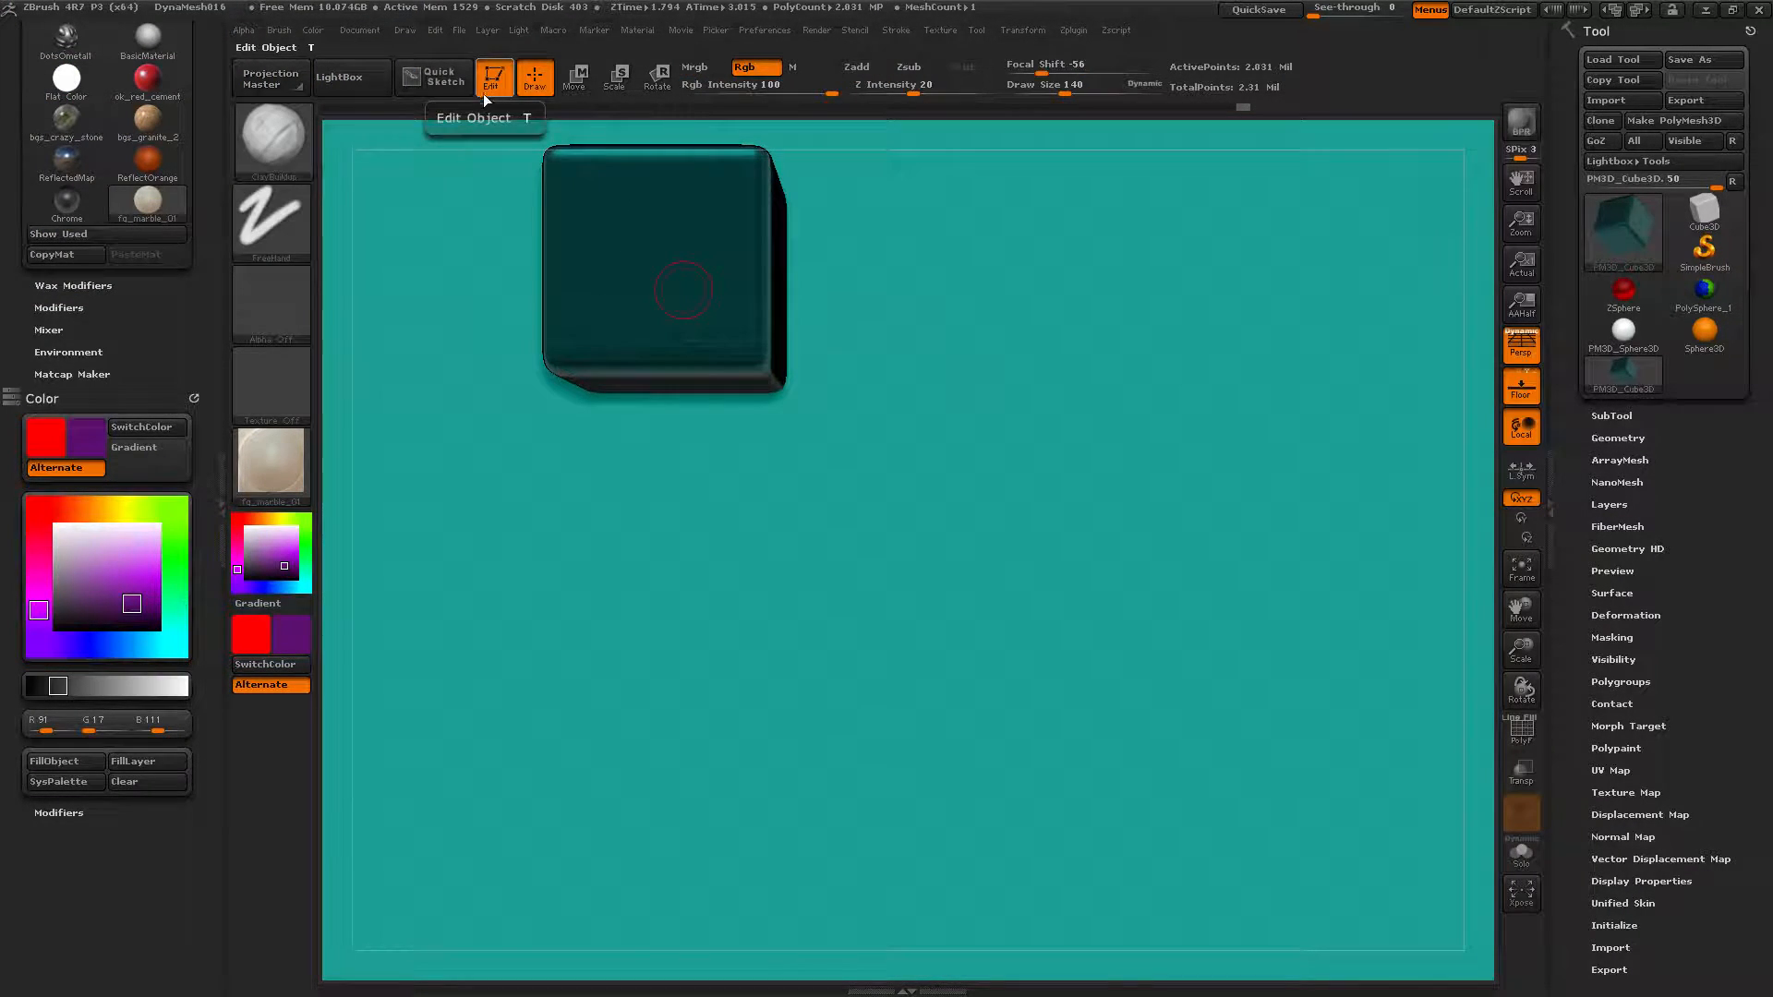
Give the cube Flat Color with Mrgb, fill it purple (R91 G17 B111), then exit Edit mode.
left_click(290, 471)
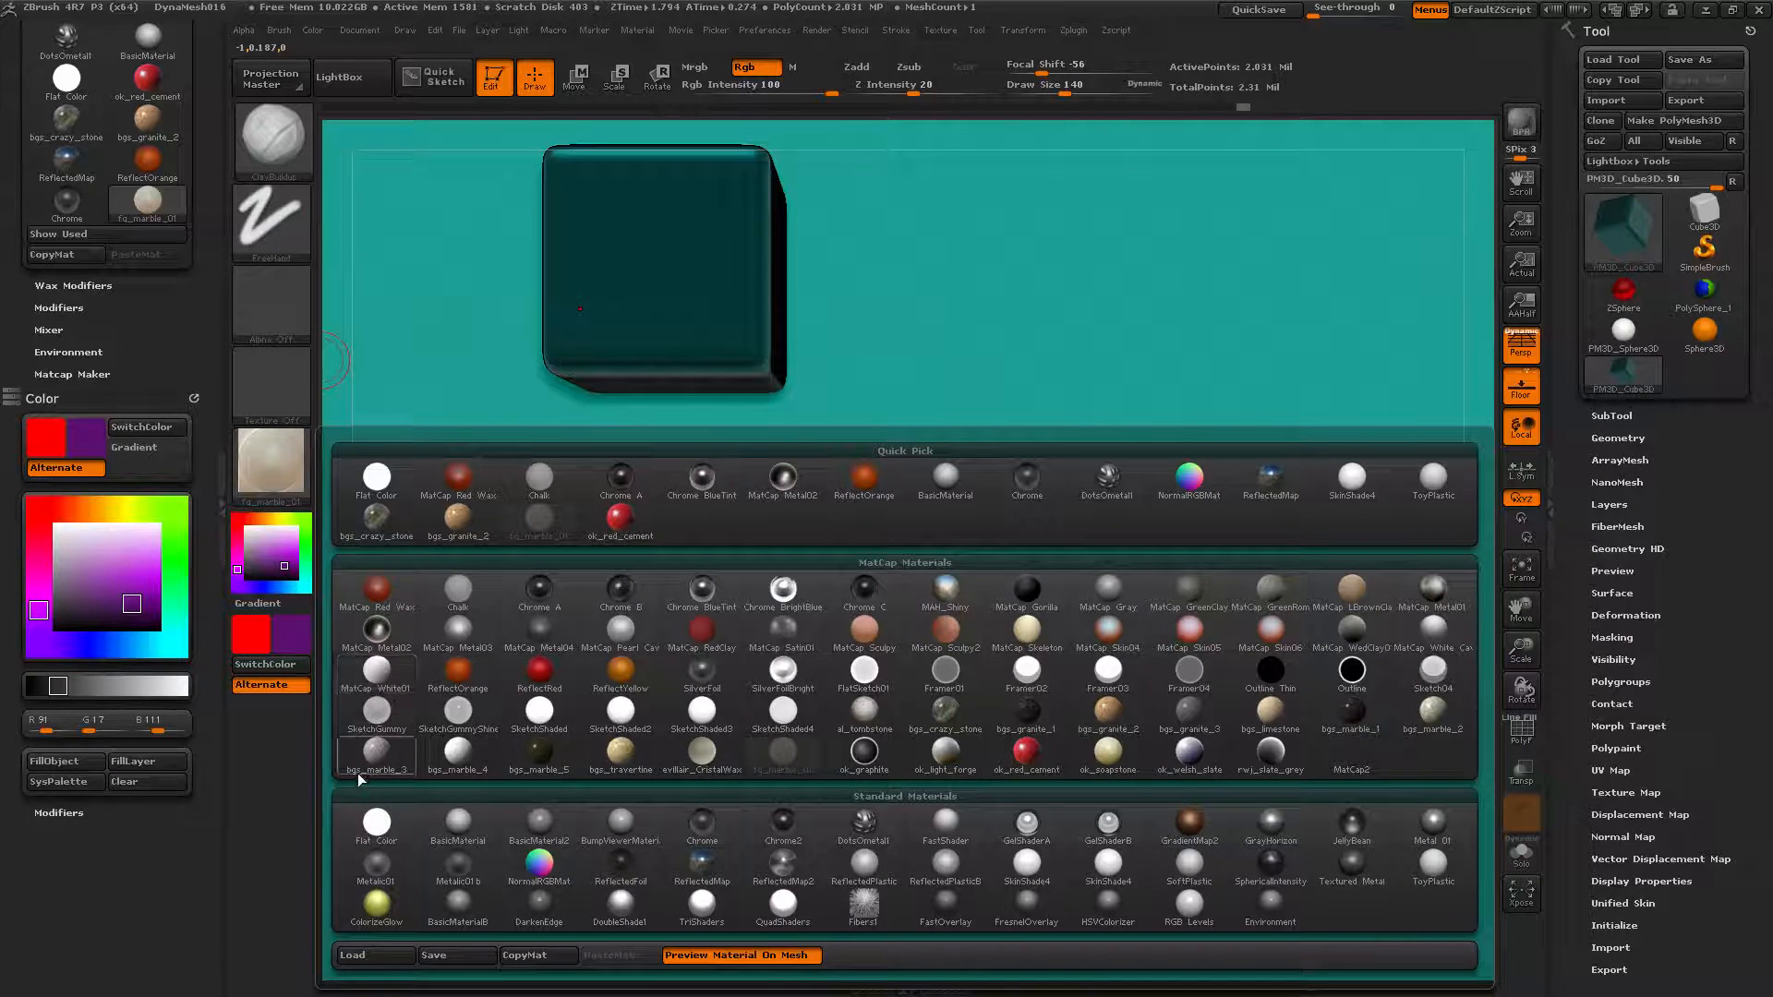
left_click(375, 824)
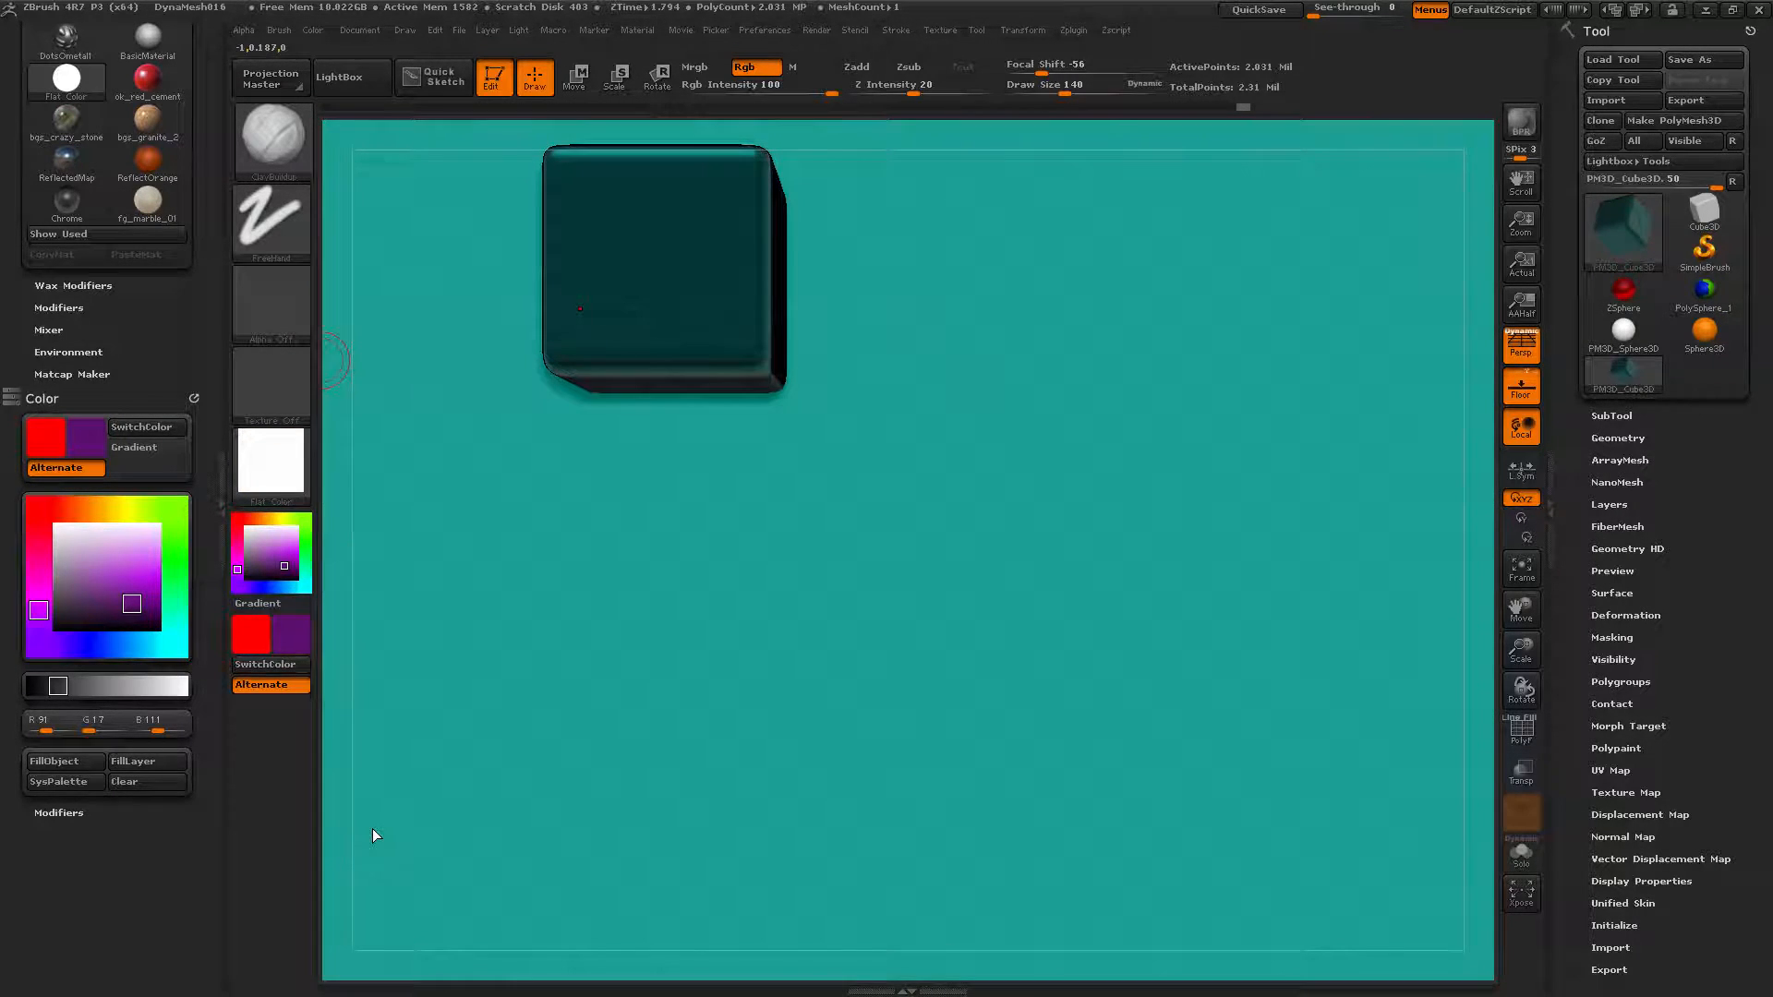
left_click(702, 68)
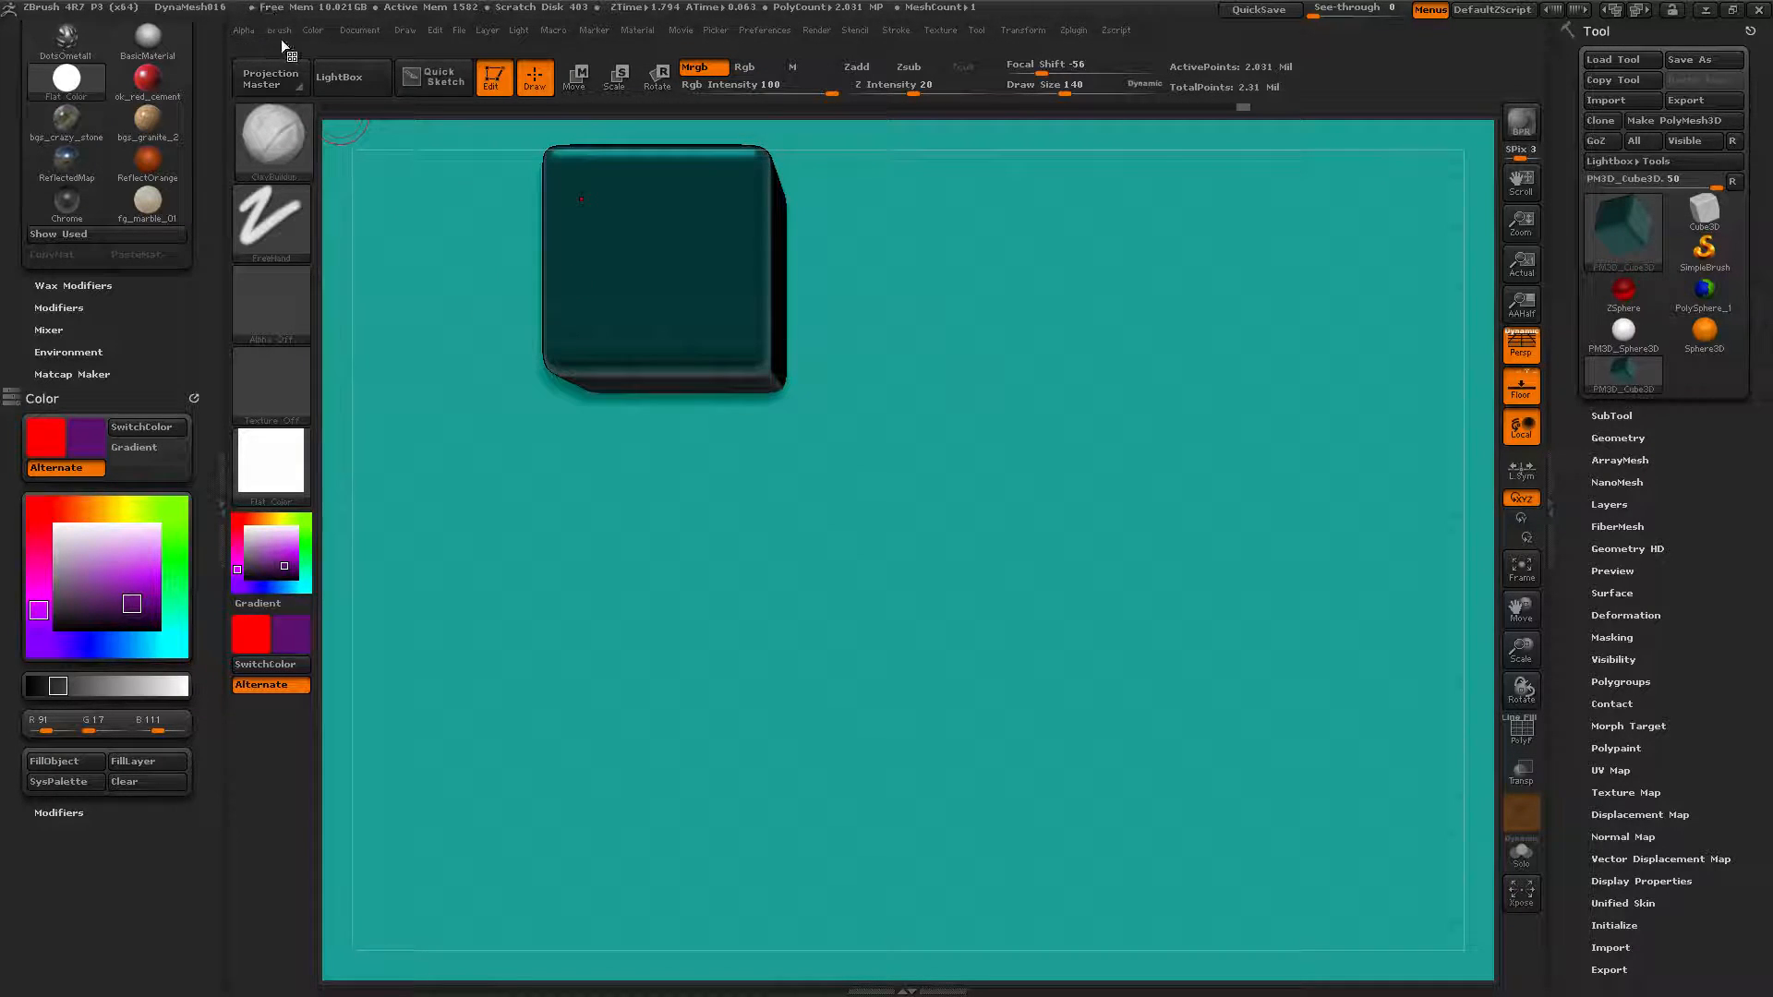
left_click(312, 29)
left_click(382, 399)
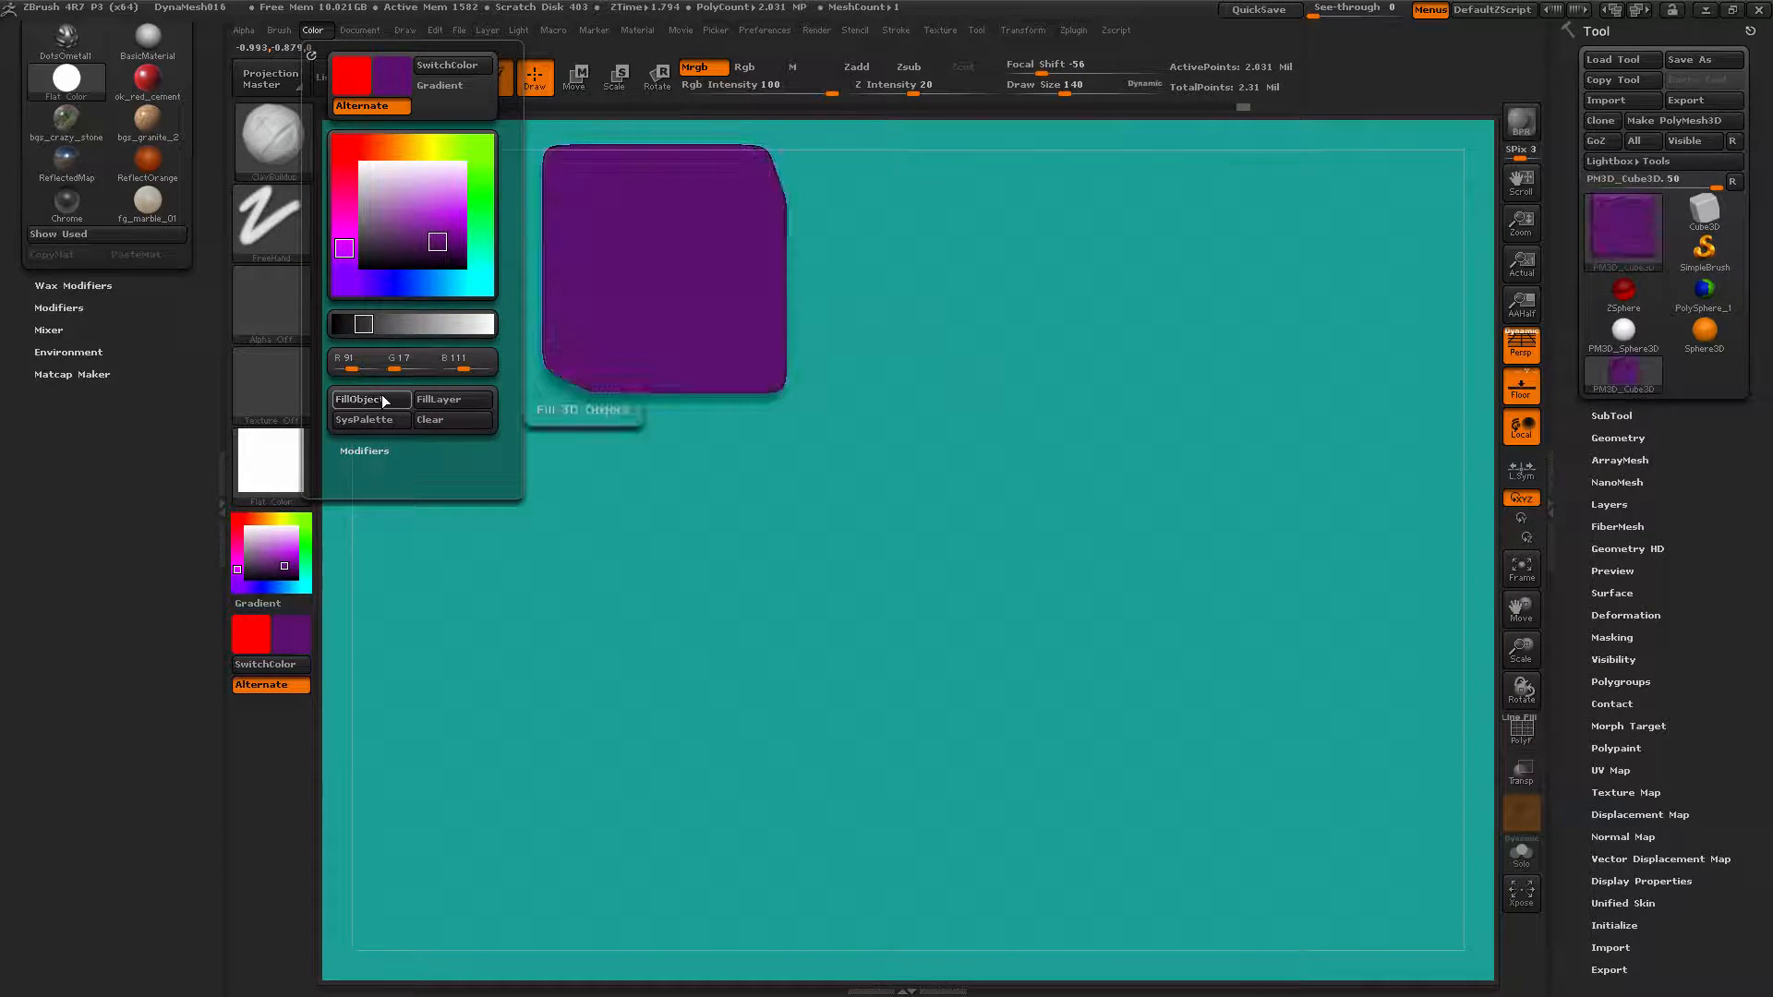
left_click(311, 55)
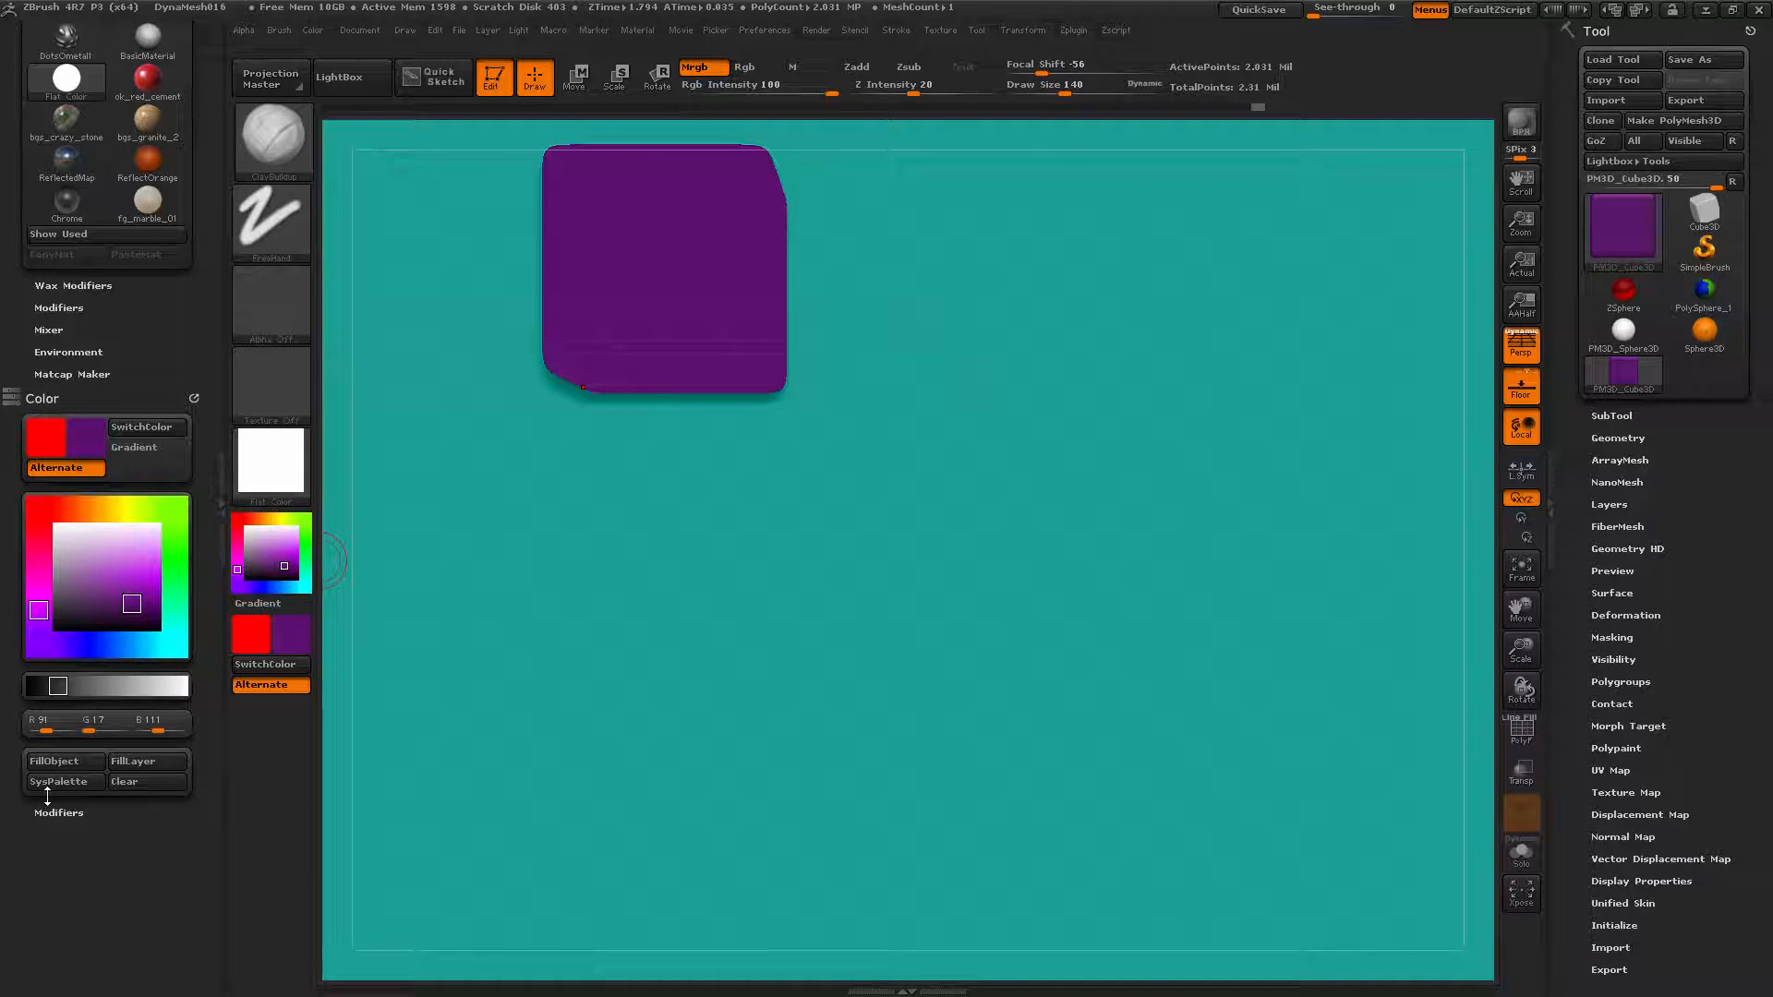
left_click(502, 80)
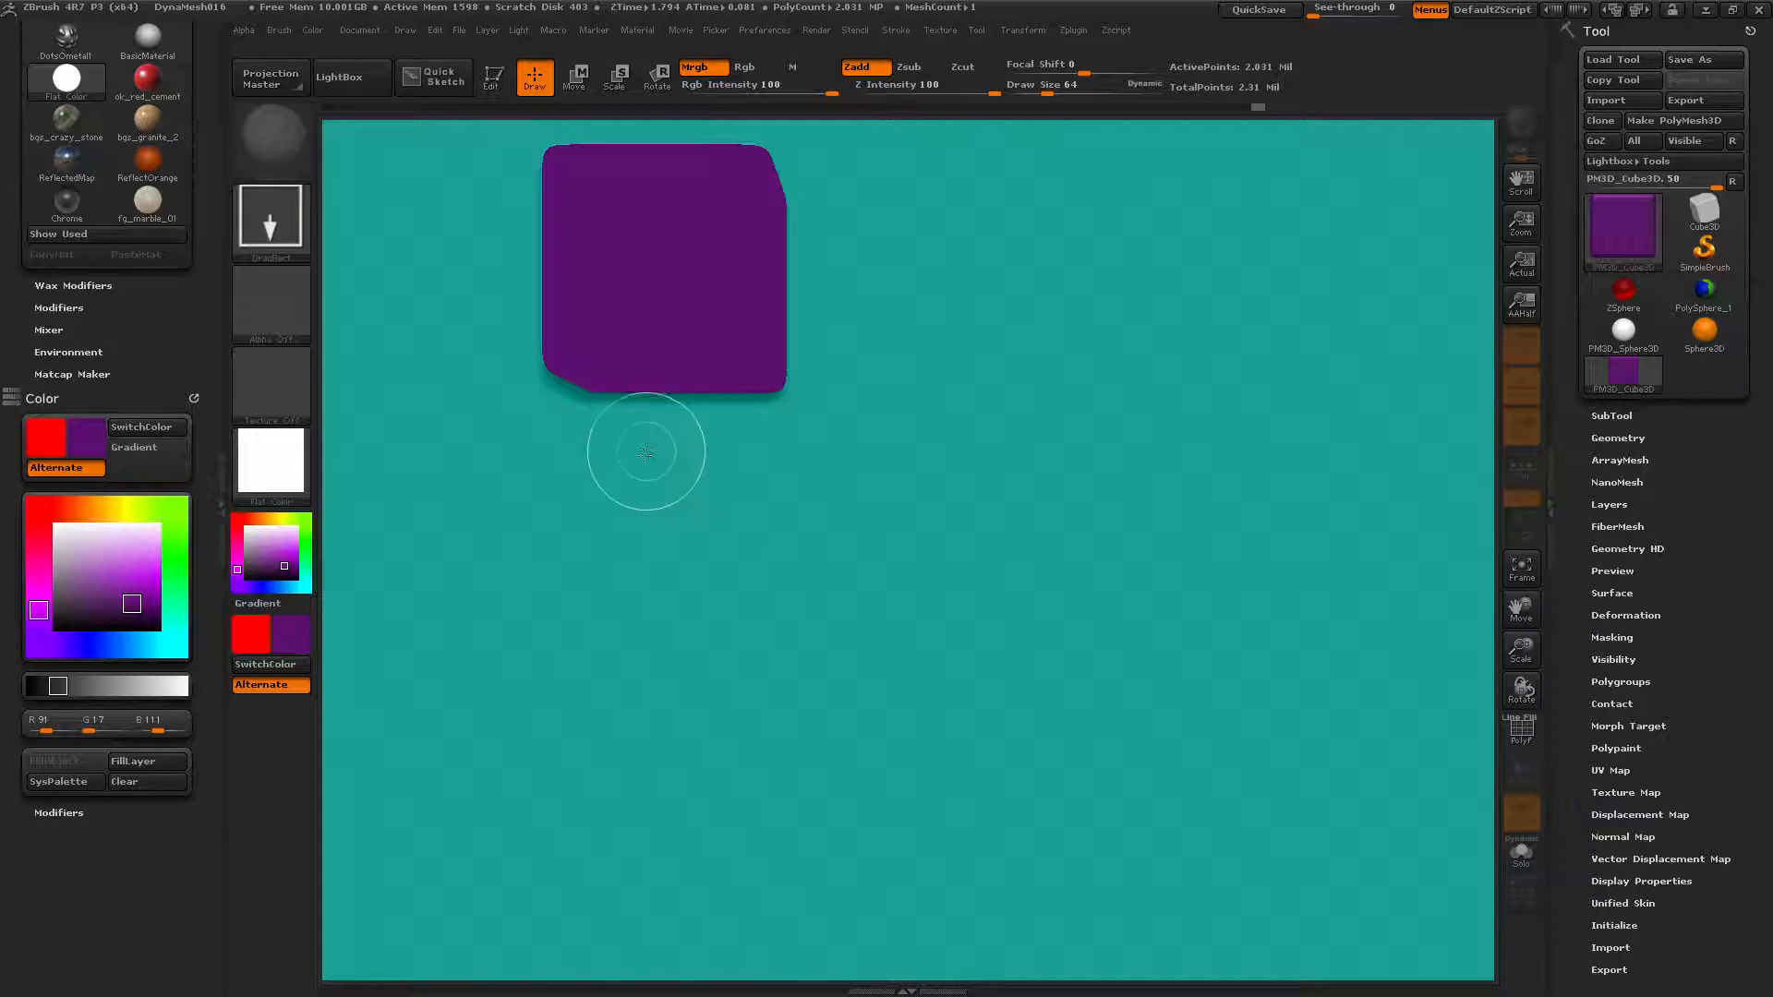
Make the saved green custom swatch the current colour.
left_click(71, 782)
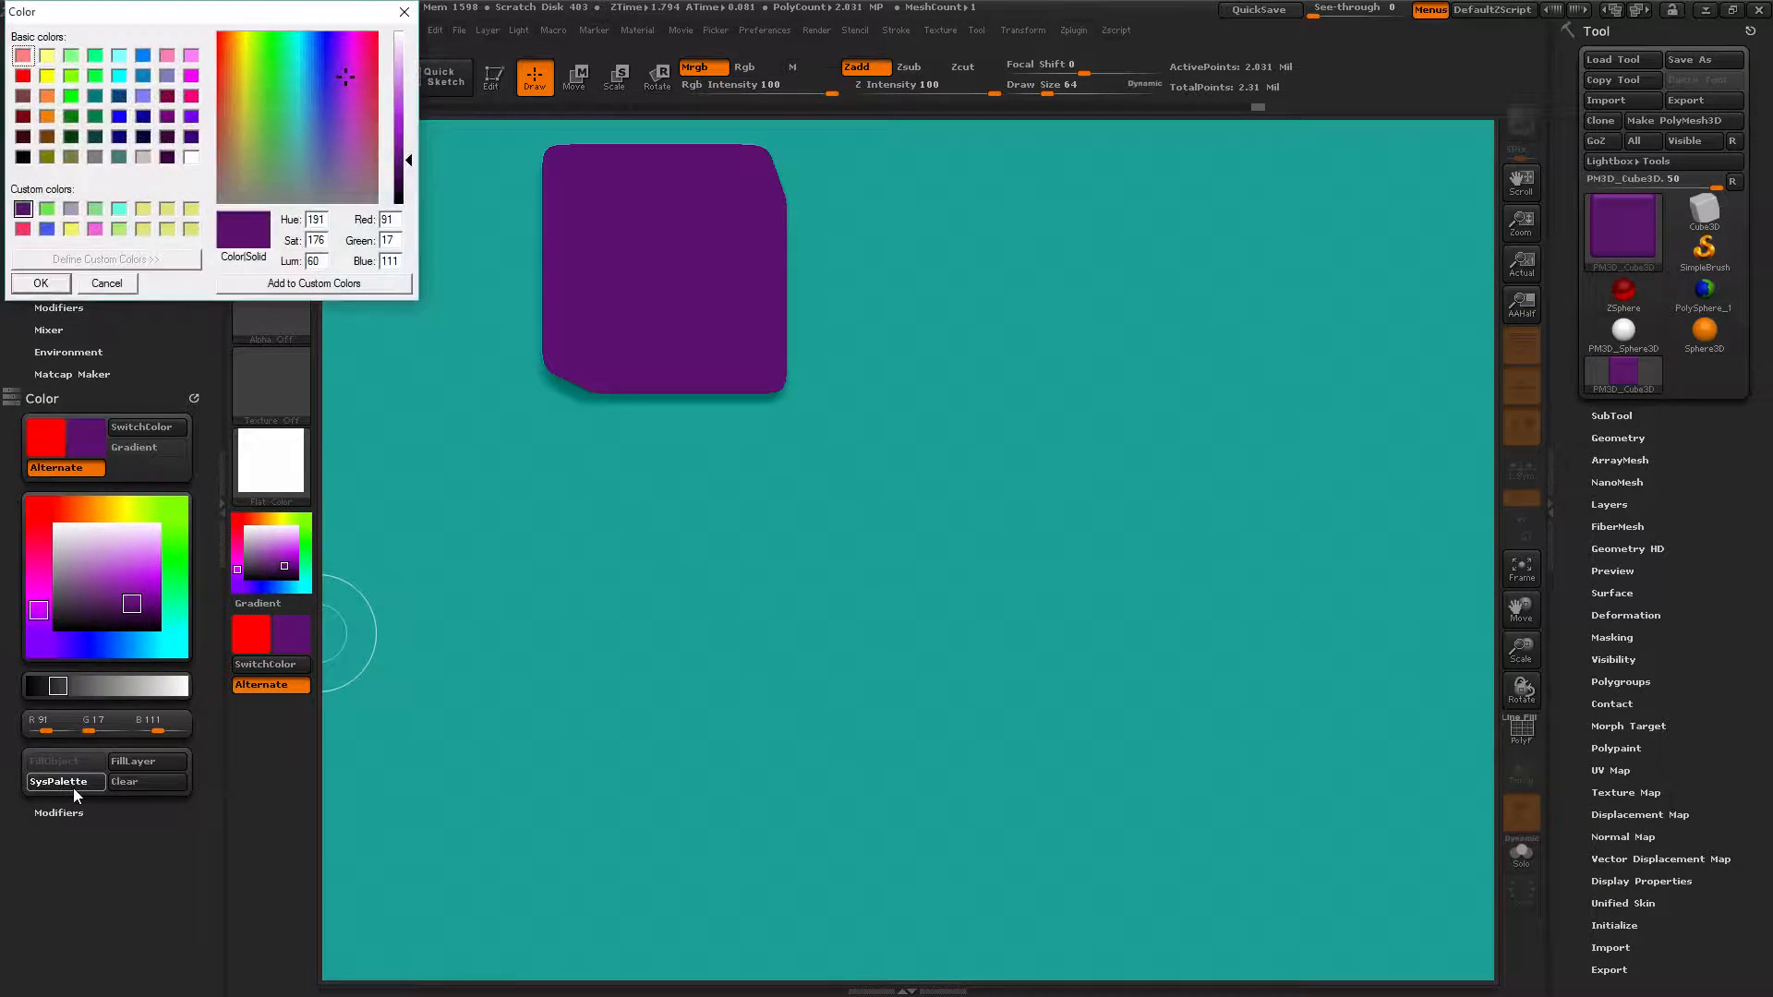
left_click(48, 209)
left_click(41, 284)
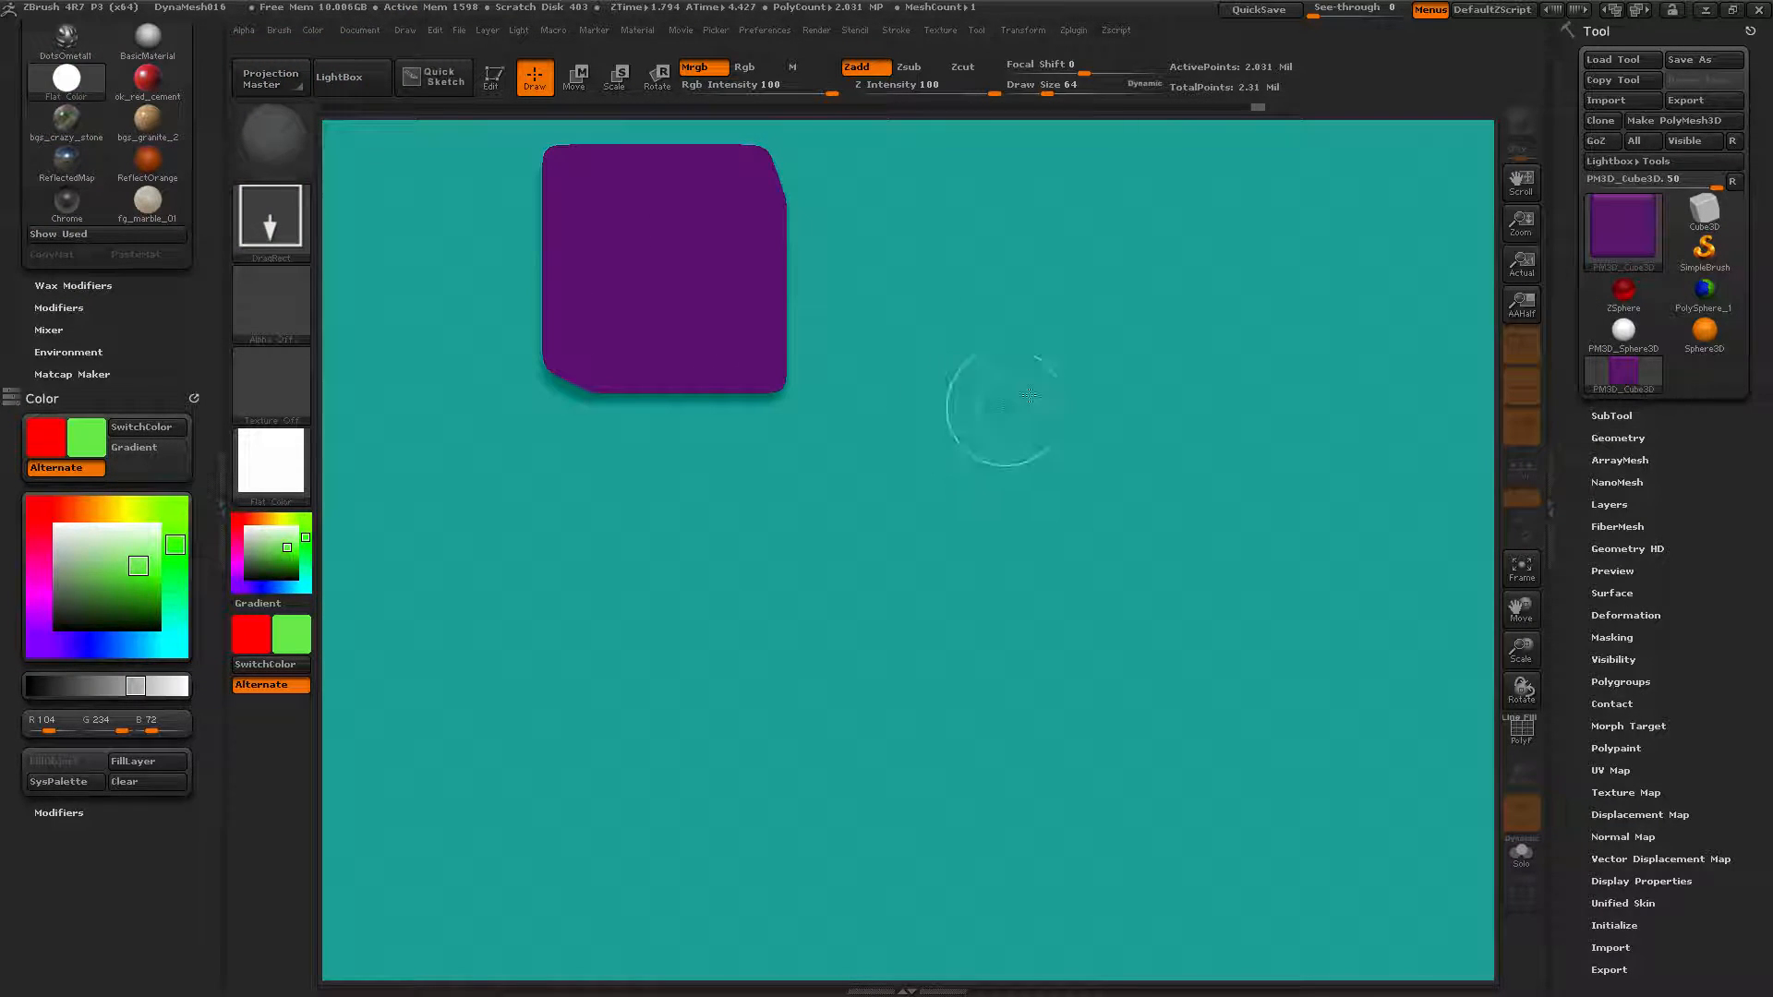
Draw a second editable cube on the right and fill it green (R104 G234 B72).
left_click_drag(1154, 476, 1140, 658)
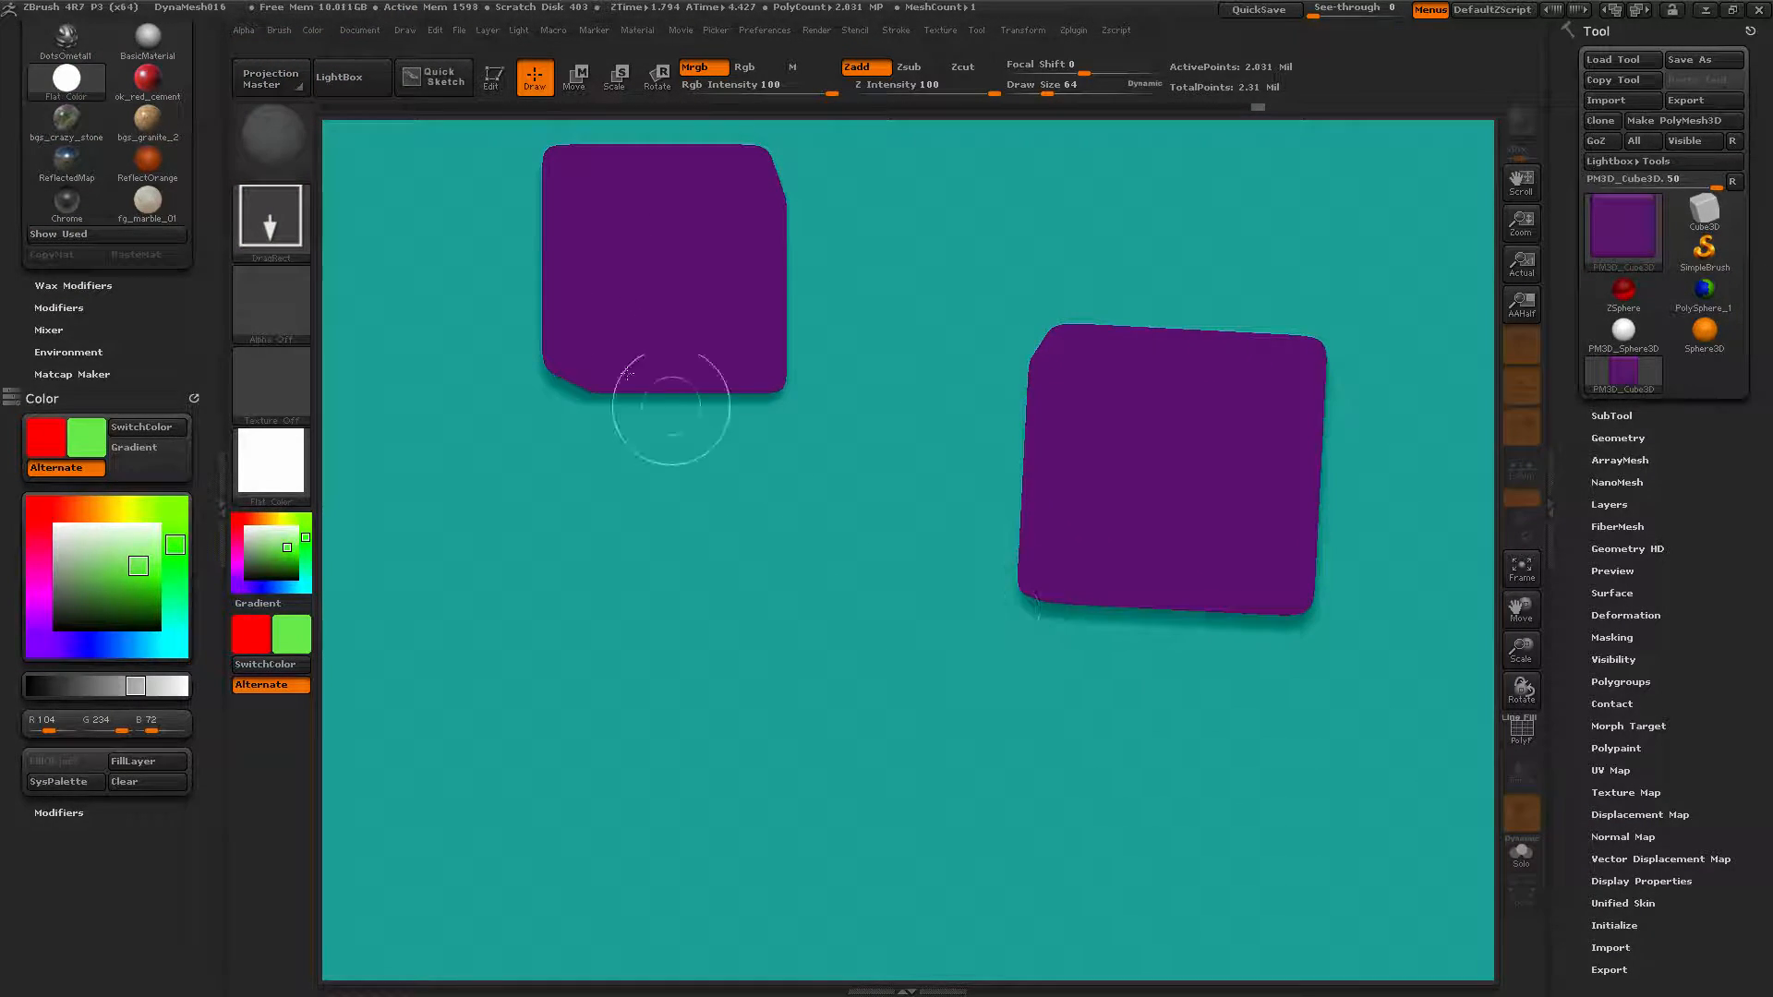
left_click(499, 83)
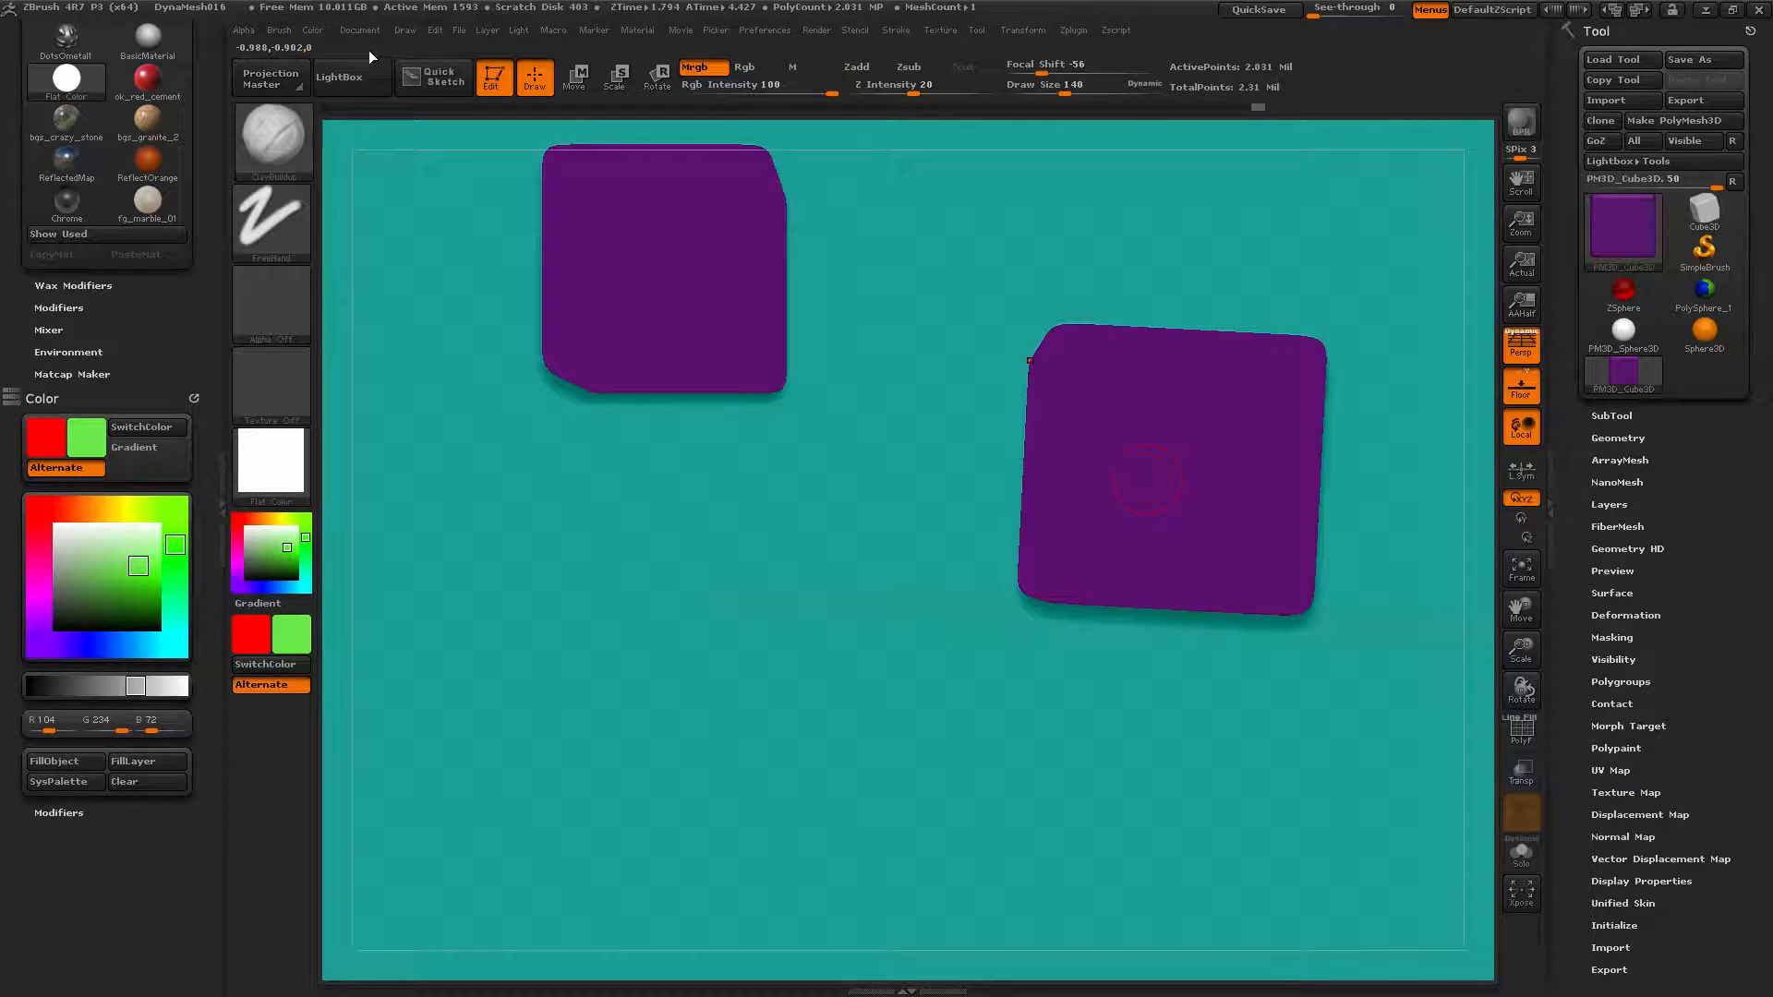
left_click(312, 29)
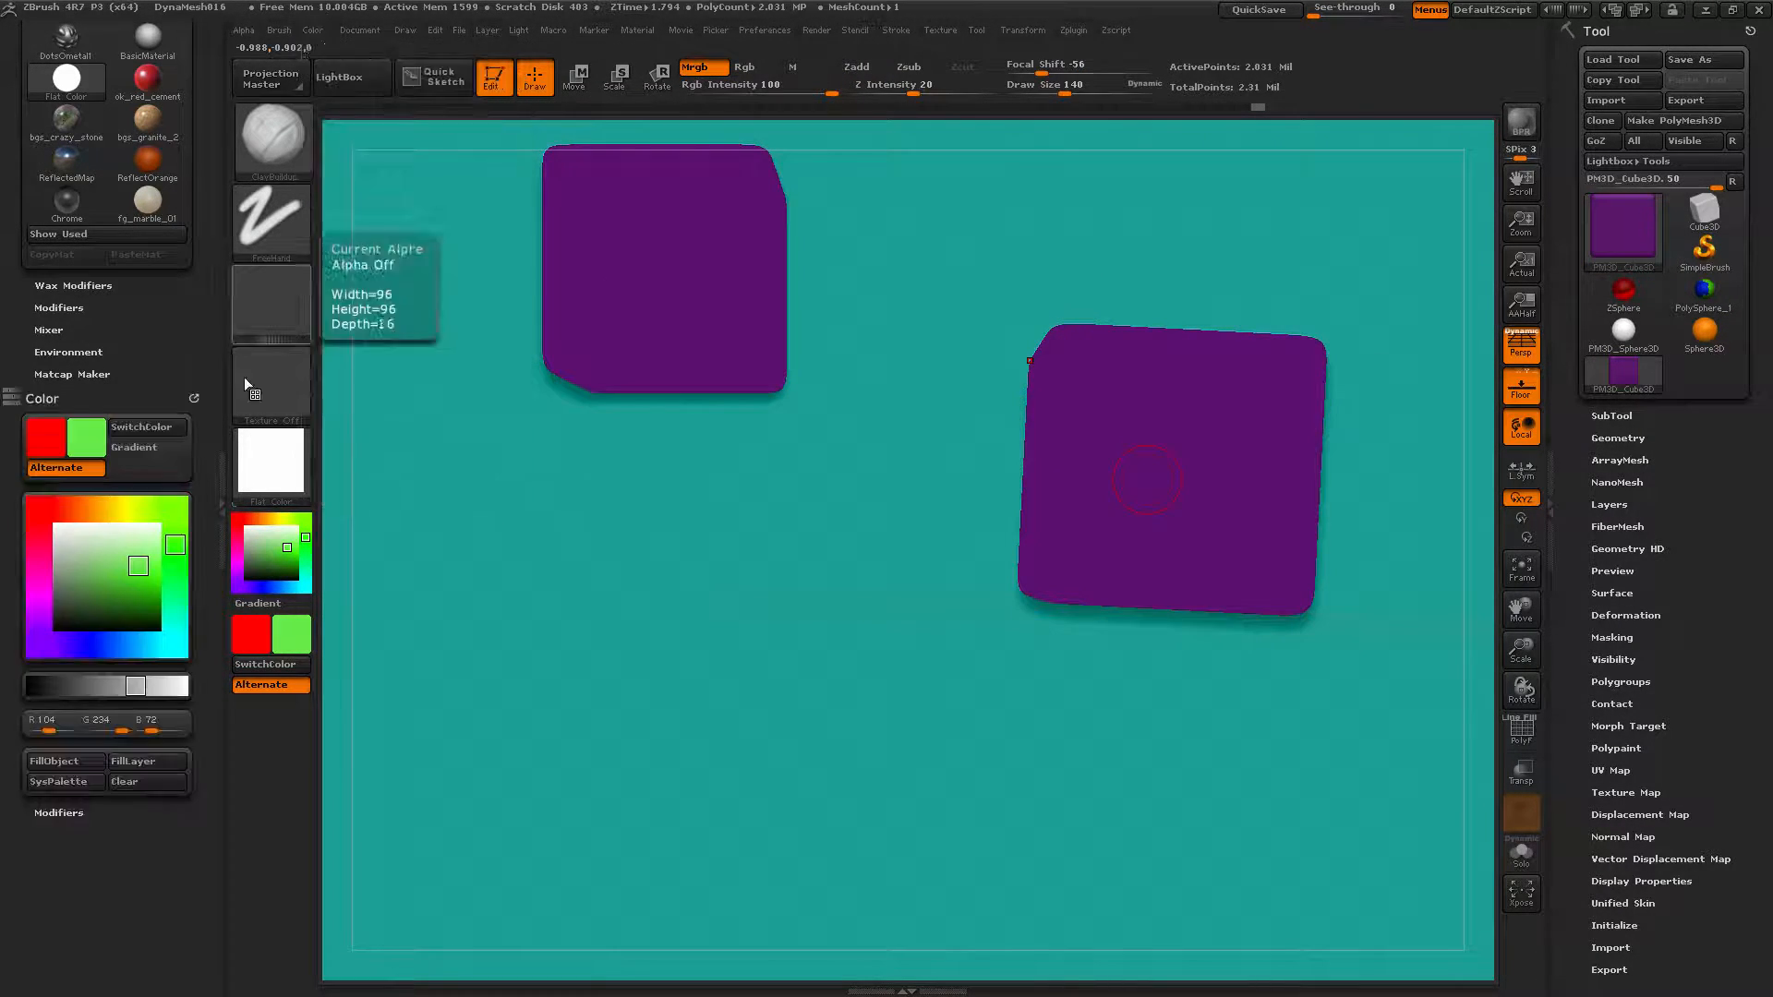
left_click(317, 27)
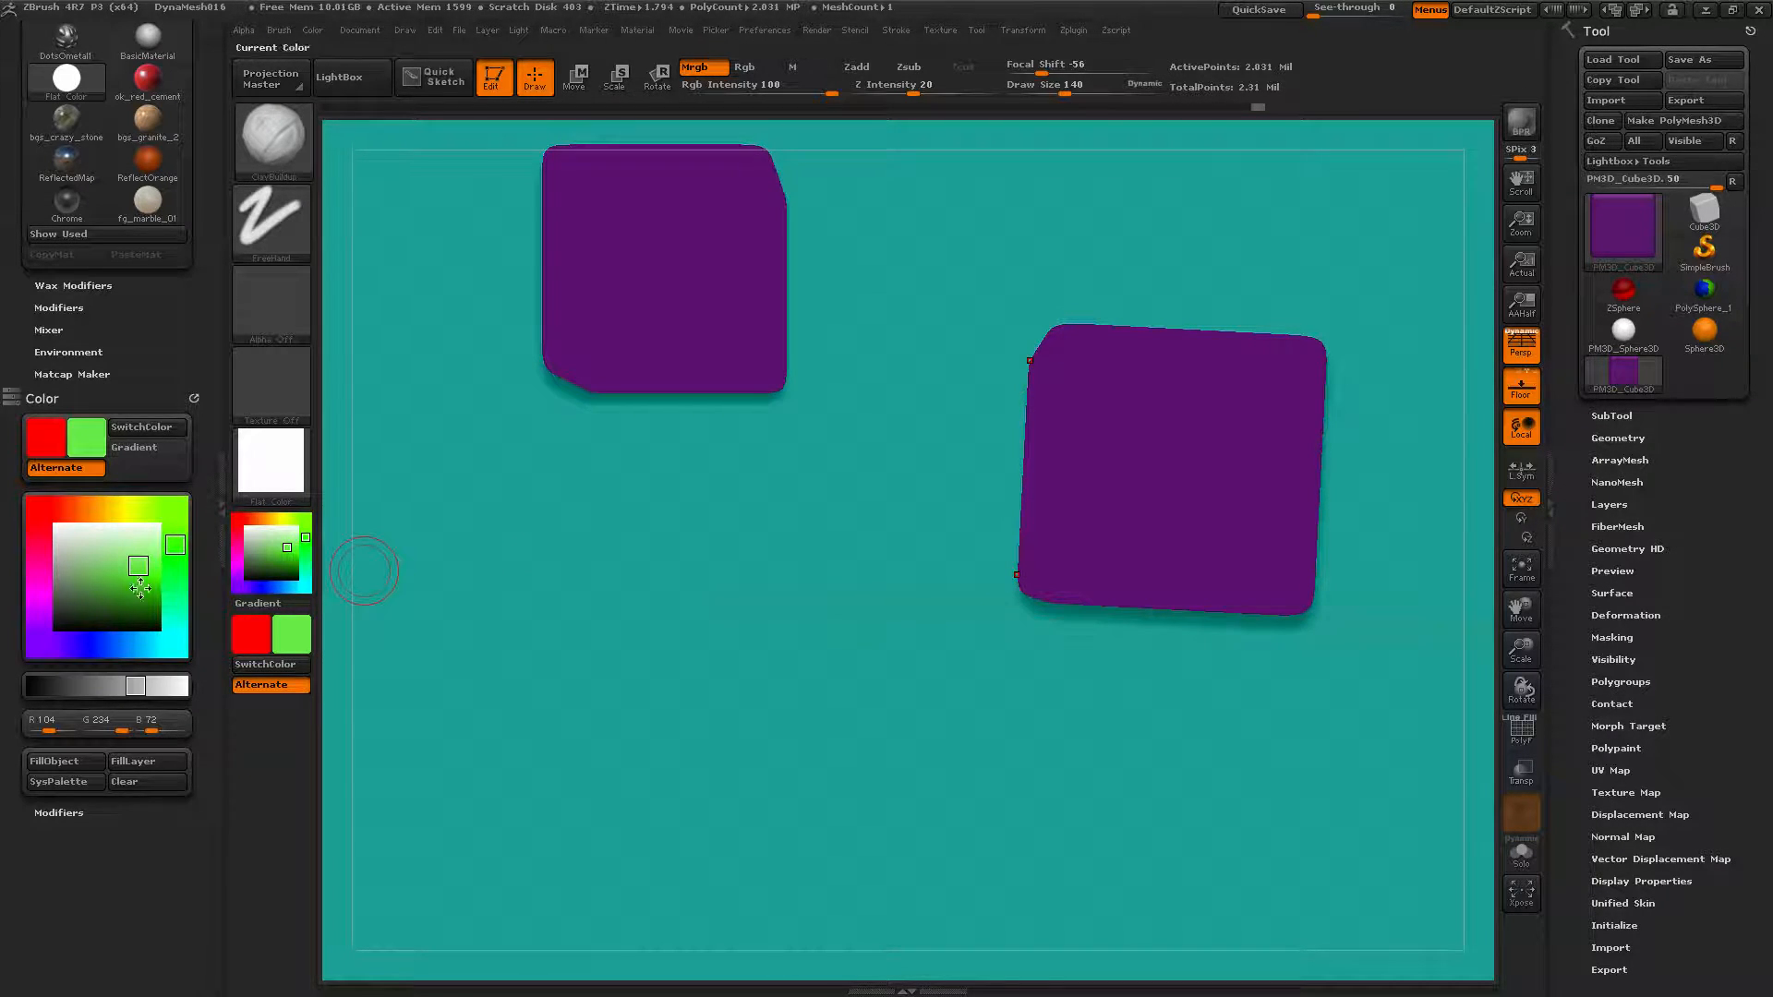
left_click(80, 762)
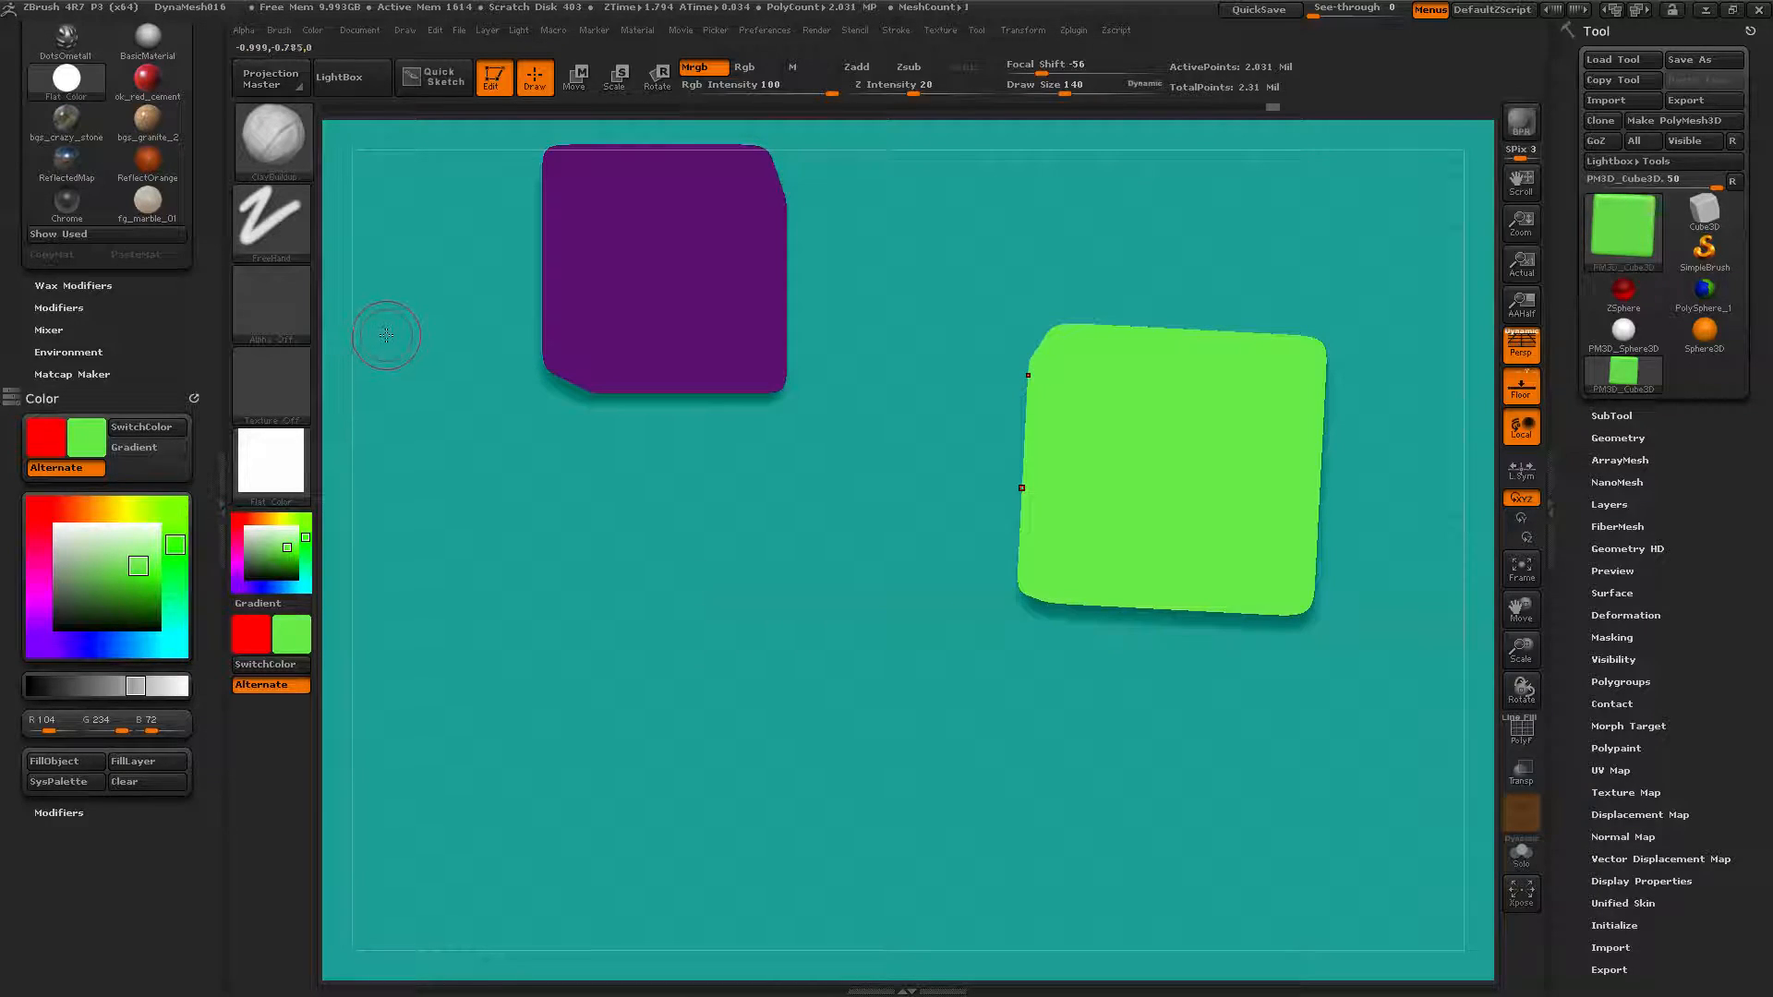
Select the saved lavender custom swatch (R 167, G 154, B 194) in SysPalette as the current colour.
left_click(492, 76)
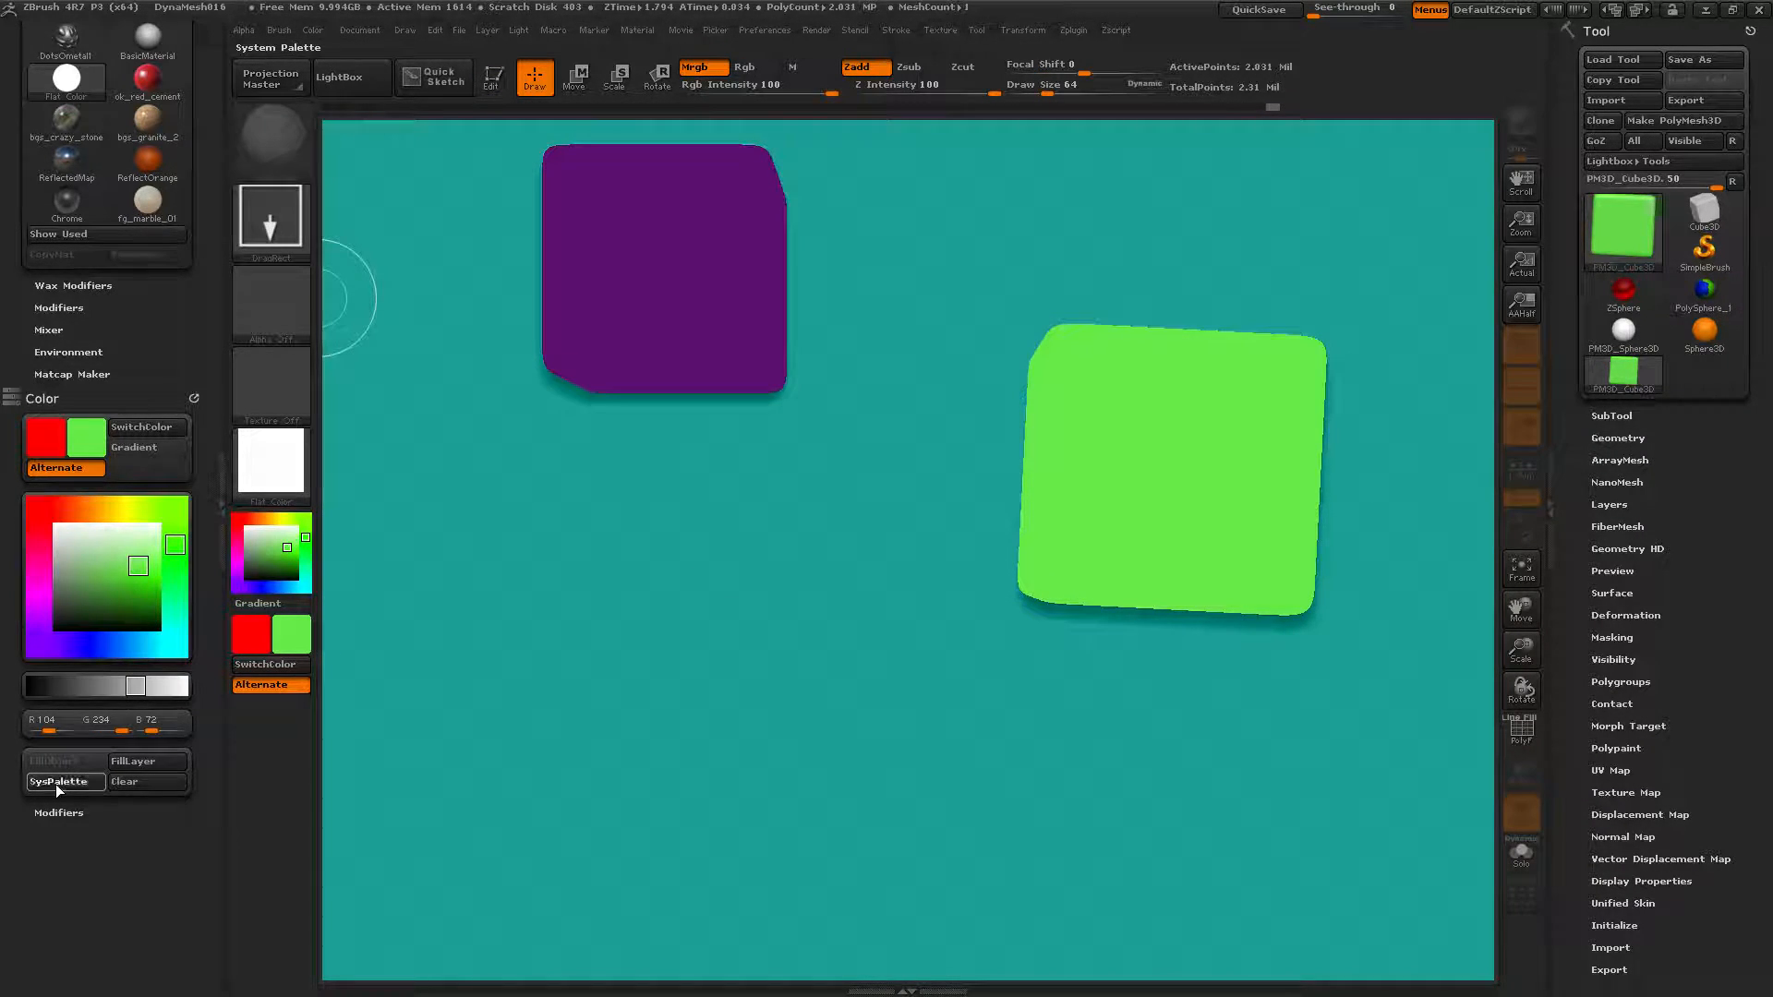
left_click(55, 782)
left_click(71, 210)
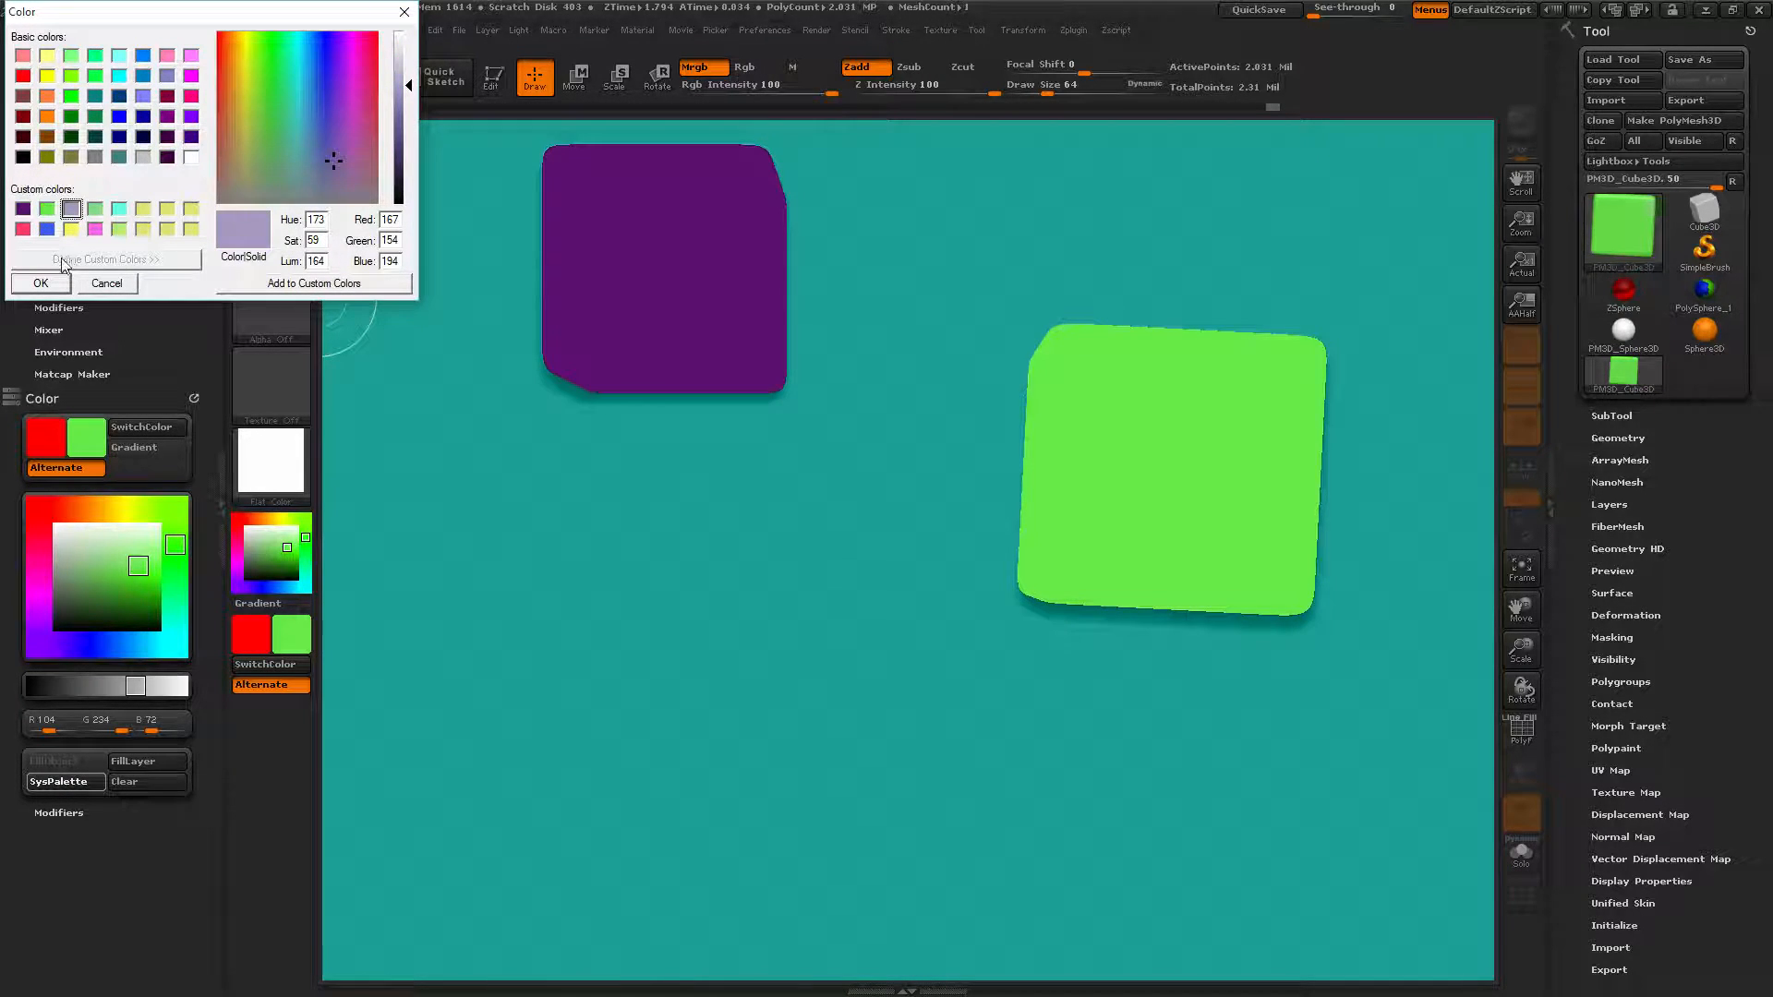
left_click(42, 283)
Draw a third cube below the purple one and fill it with lavender.
left_click_drag(742, 499, 832, 577)
left_click(493, 81)
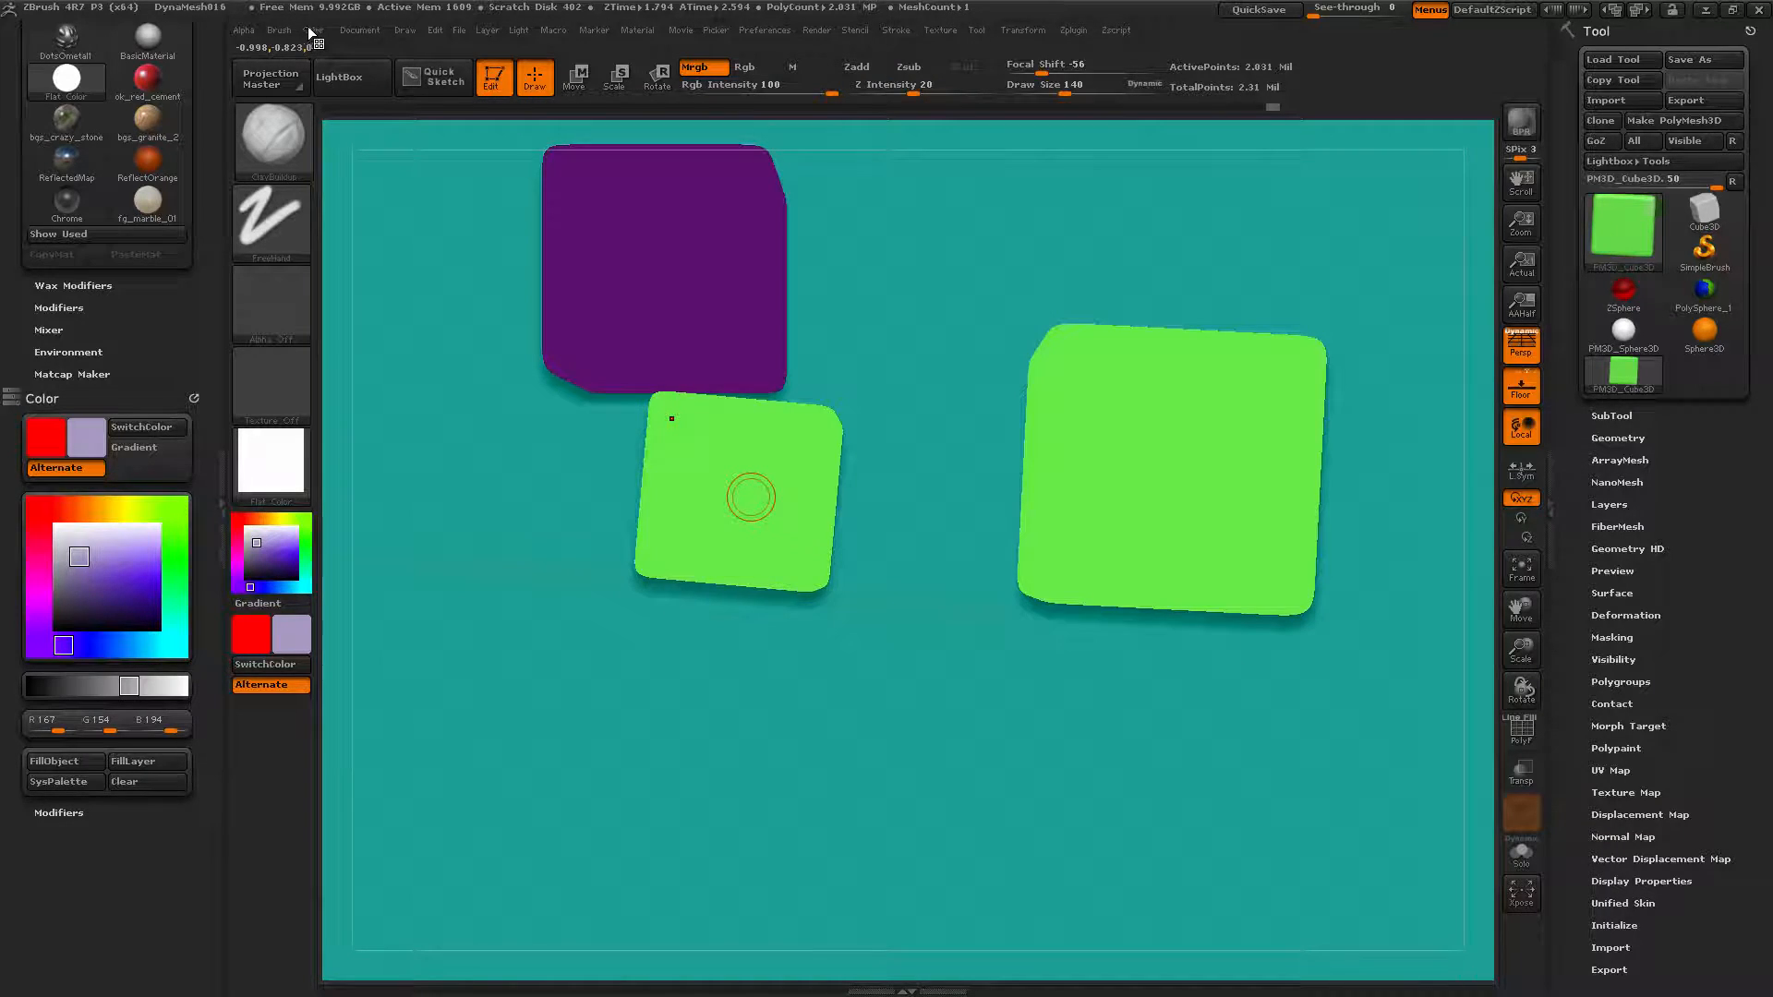
left_click(77, 768)
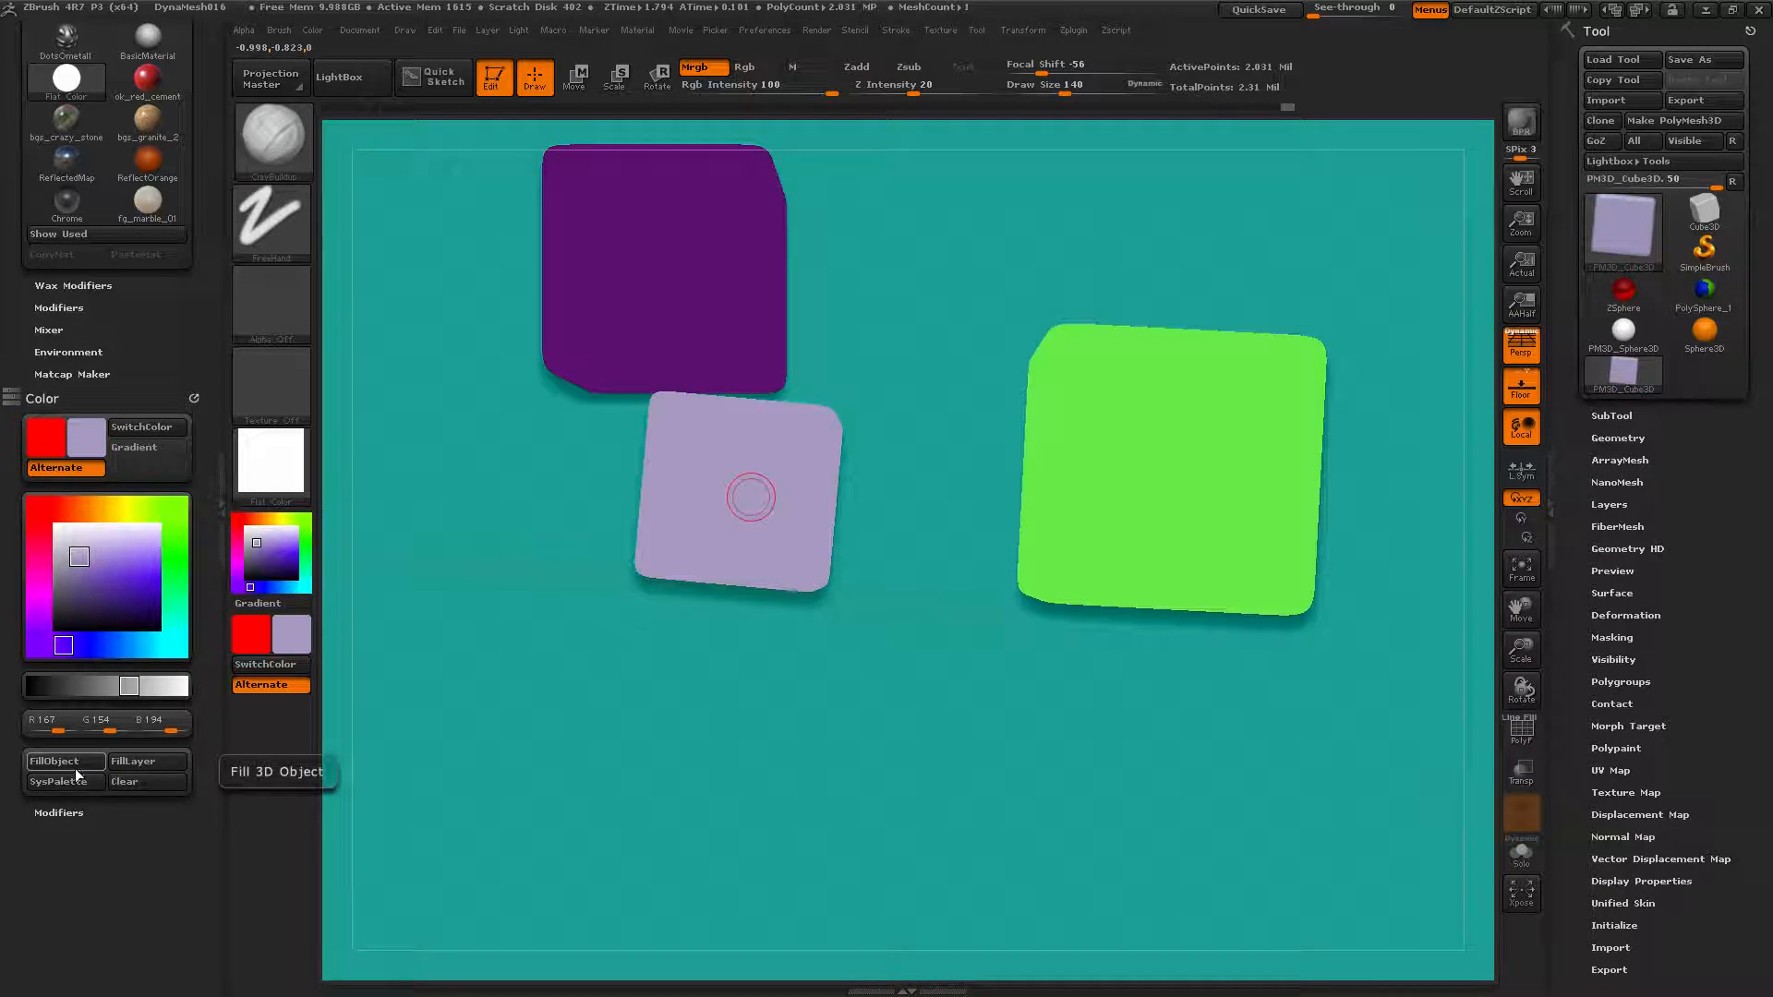
left_click(508, 87)
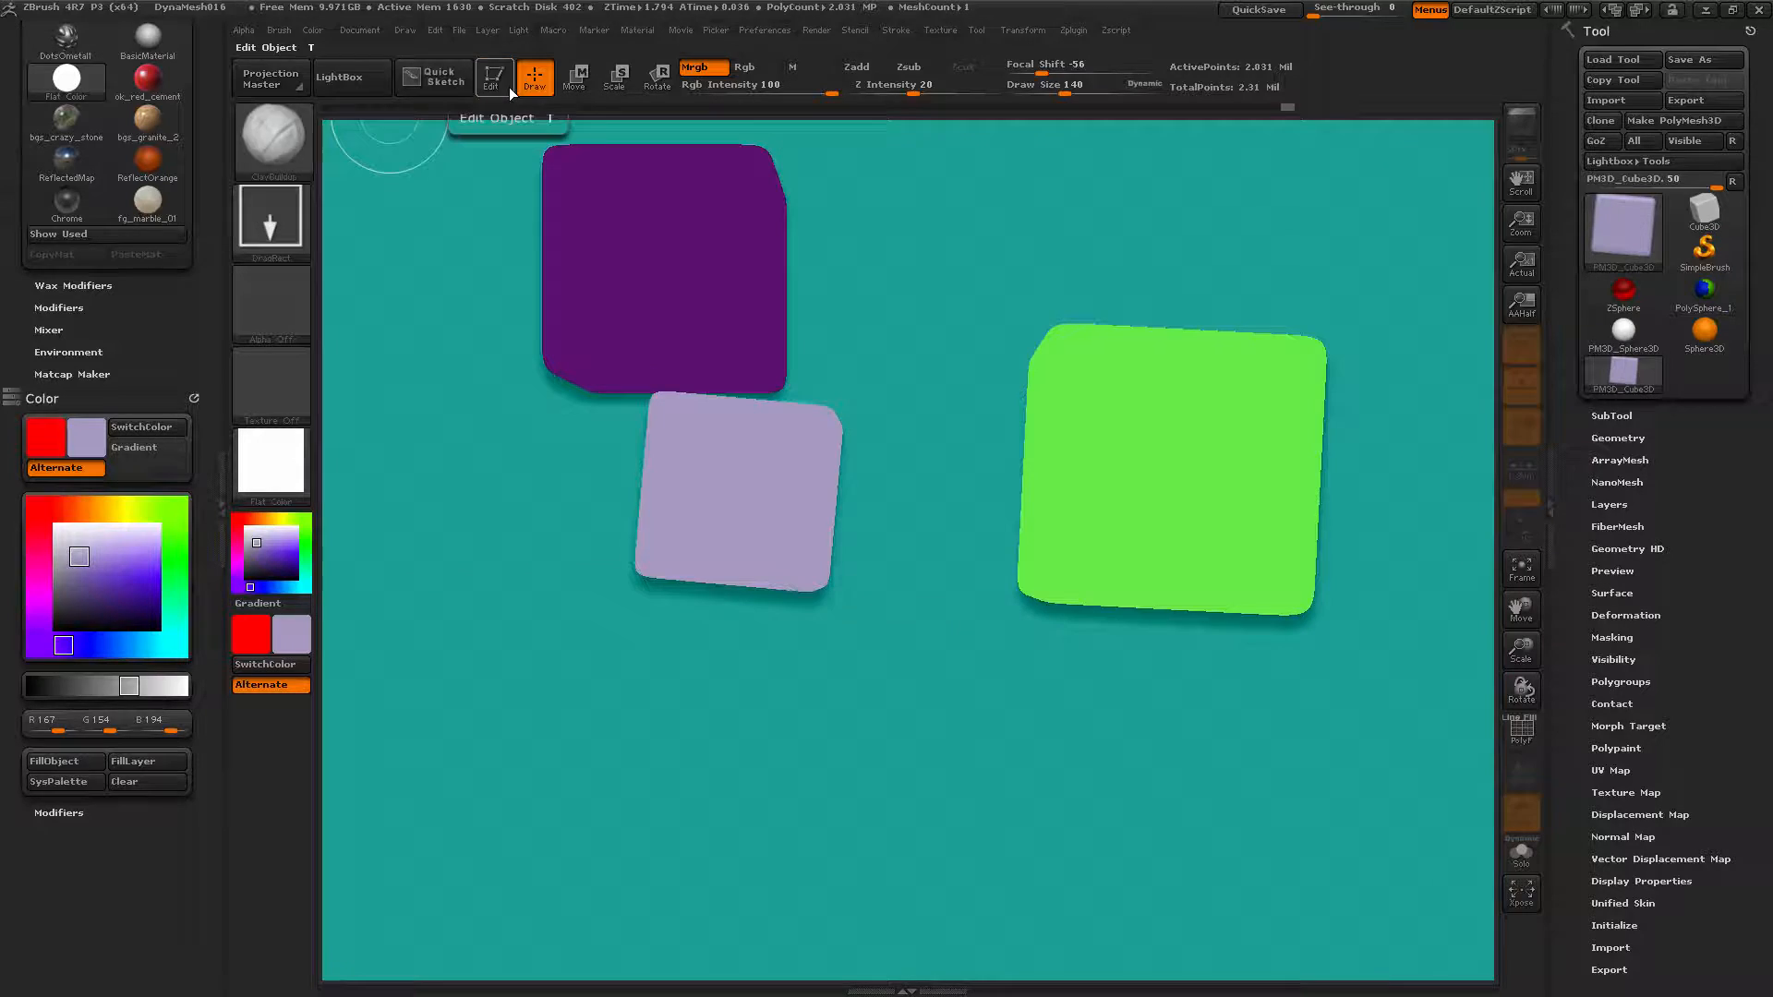
Choose the yellow custom swatch, draw a large cube across the other three, and fill it with yellow.
left_click(51, 784)
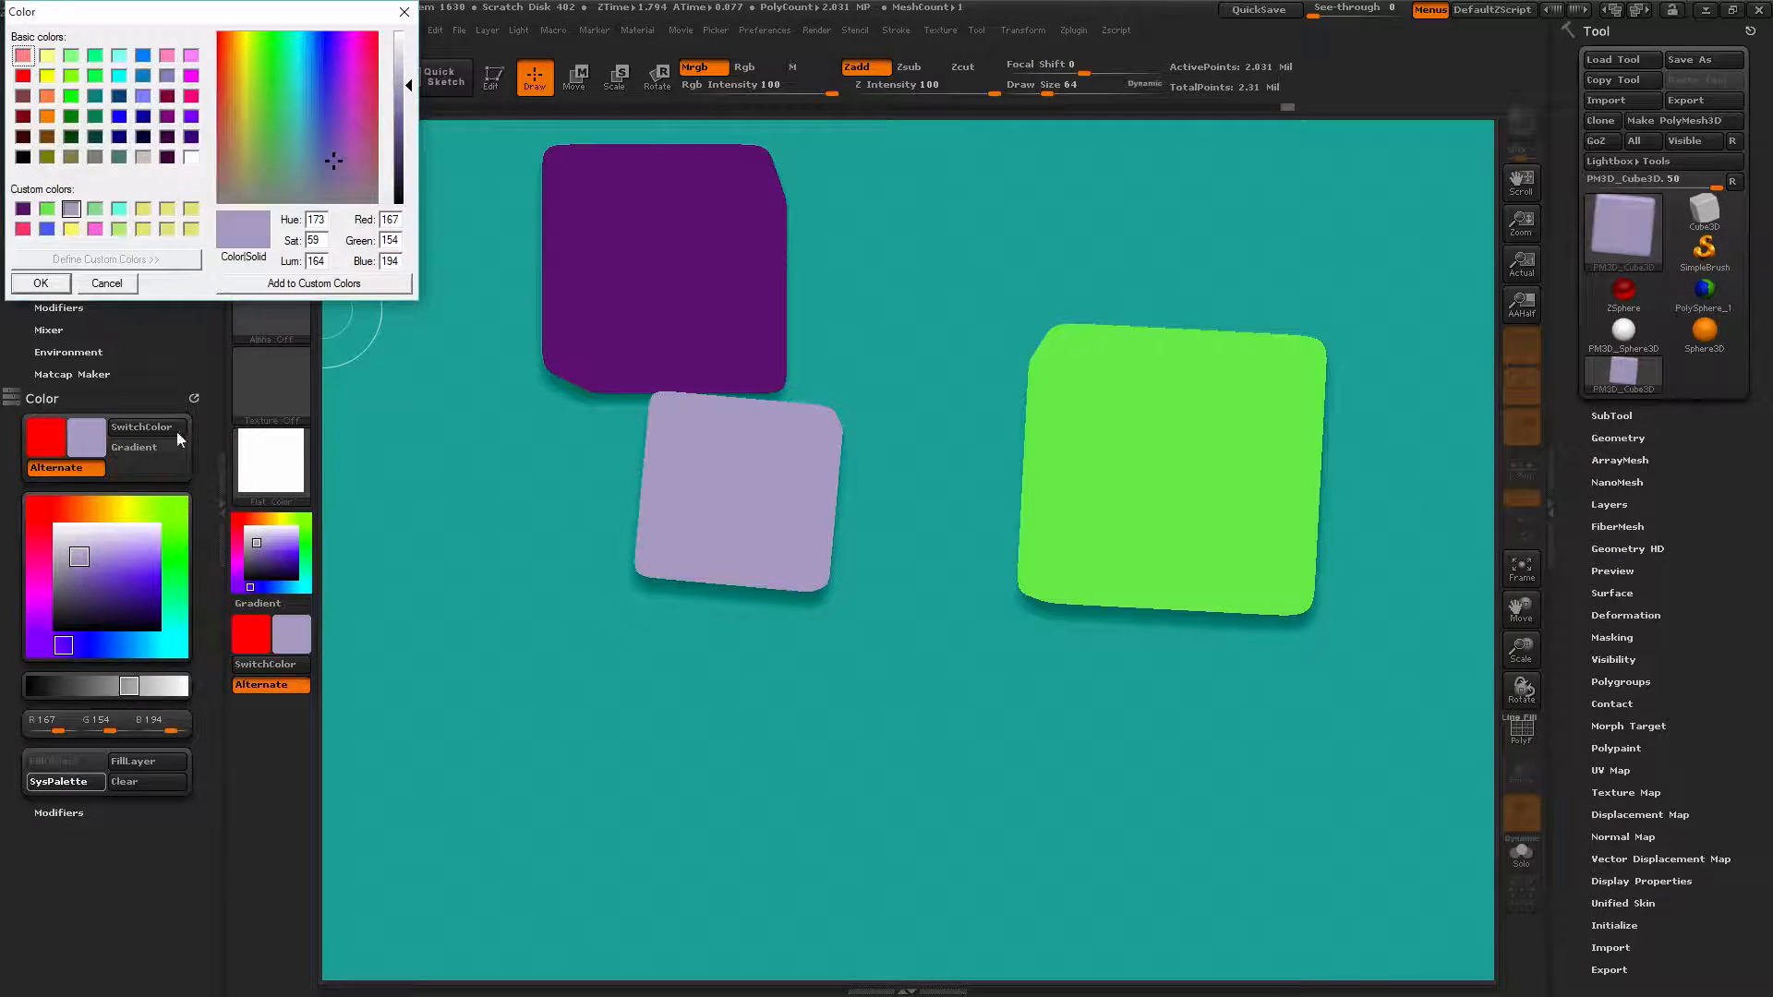
left_click(72, 229)
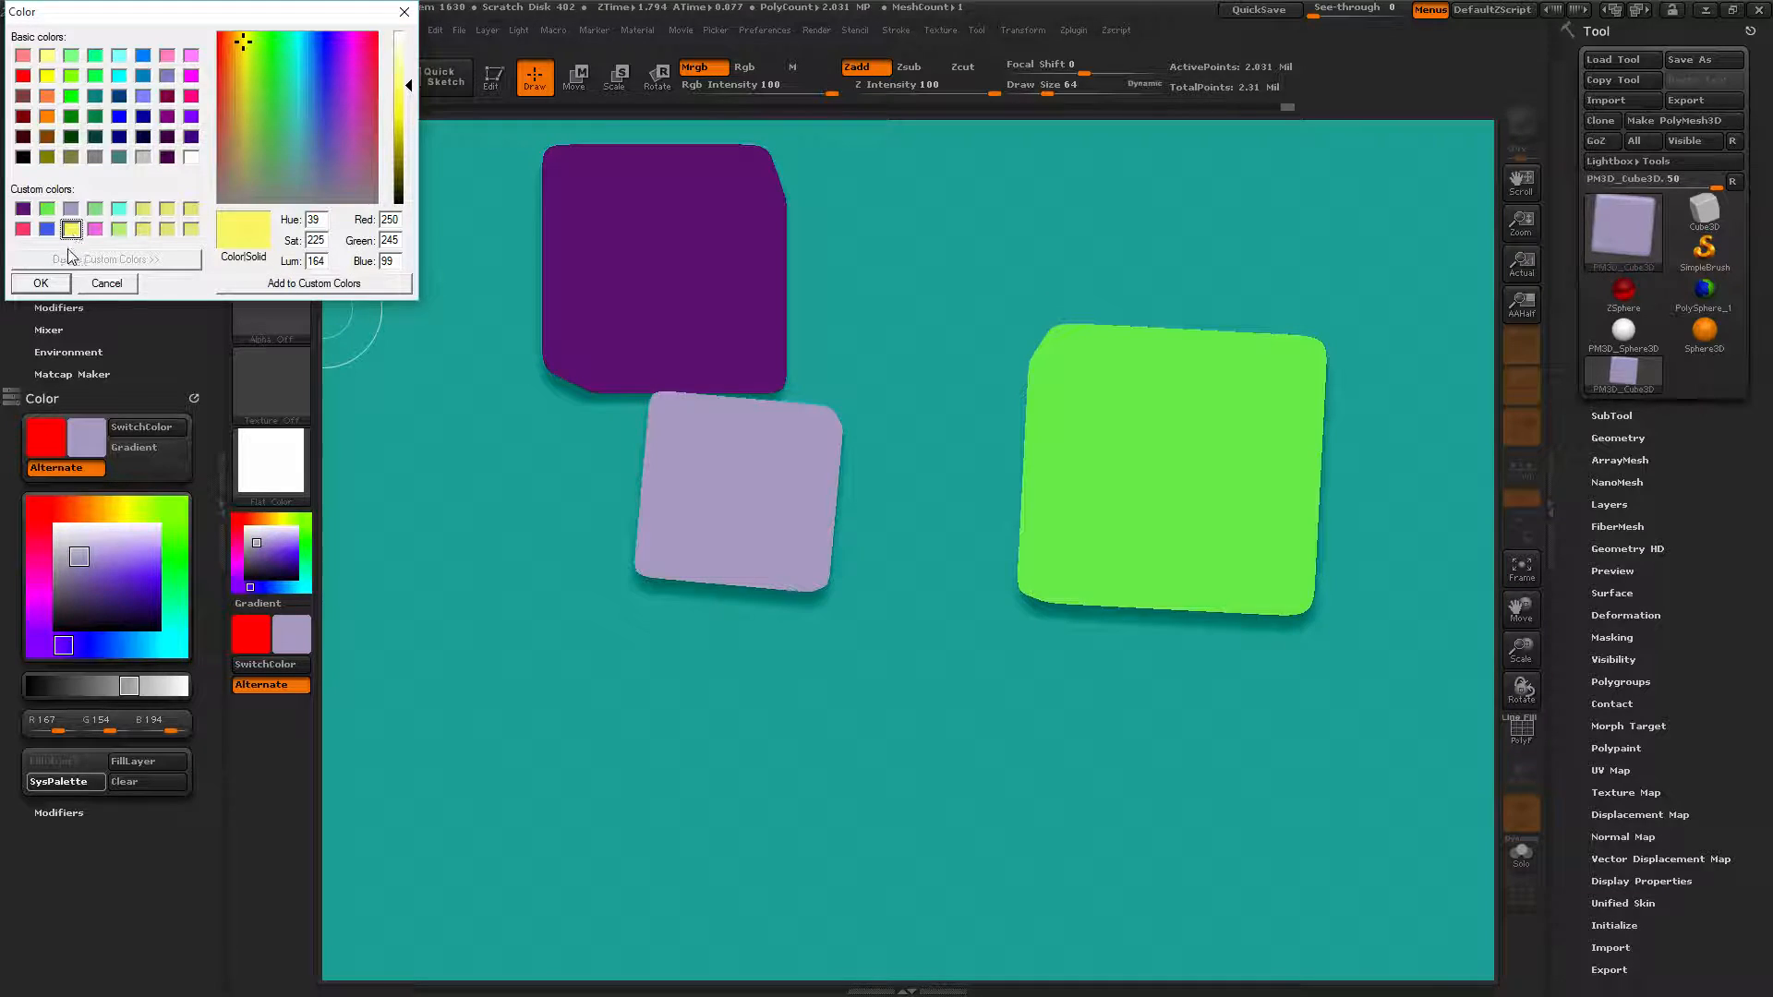
left_click(41, 283)
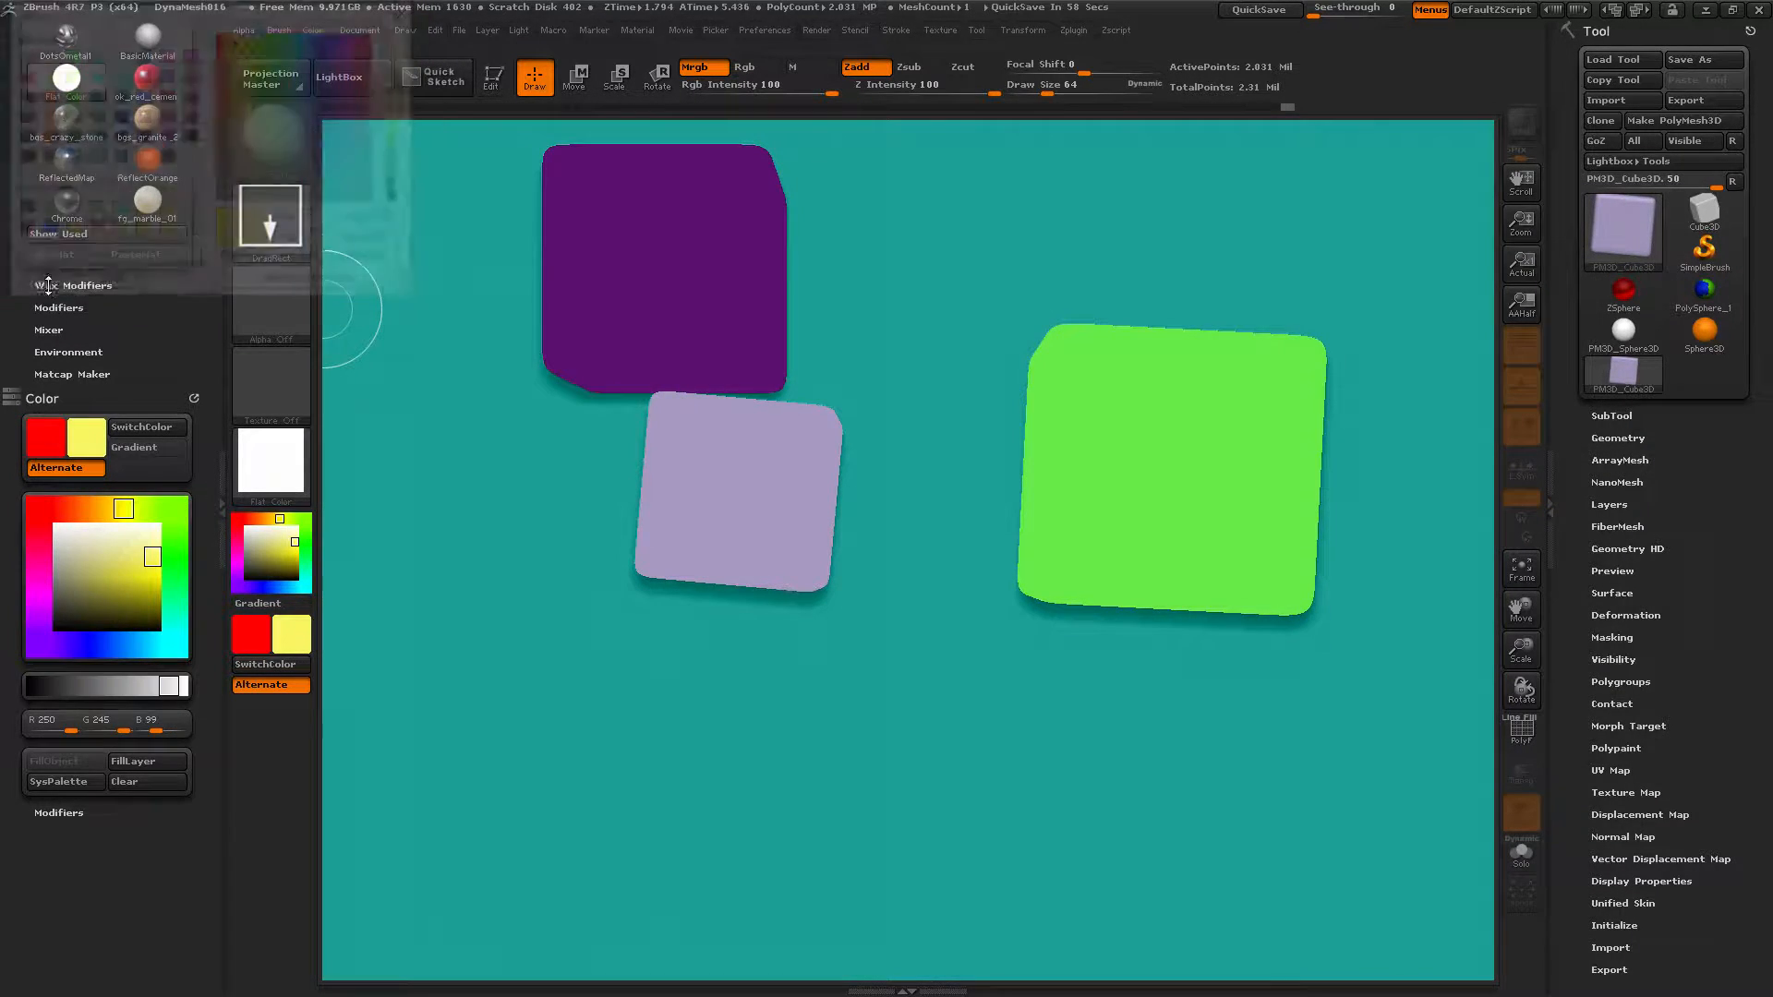
mouse_move(910, 425)
left_mouse_down()
mouse_move(919, 658)
mouse_move(890, 633)
left_mouse_up()
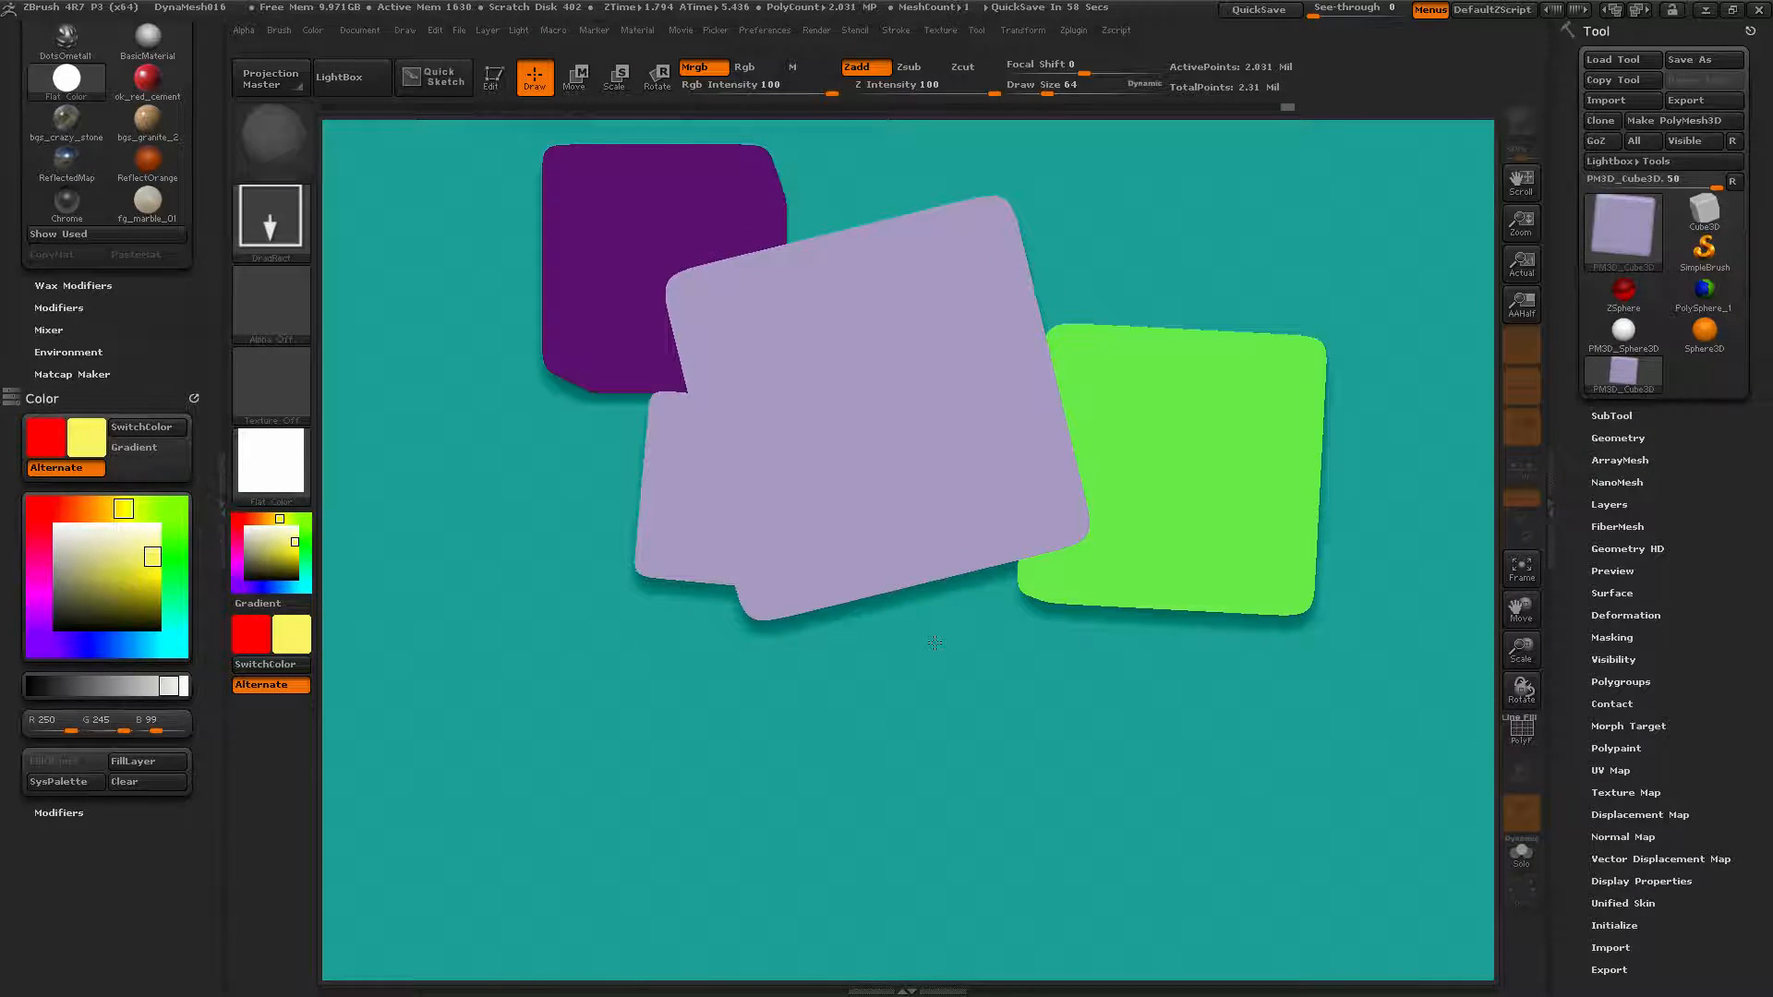
left_click(494, 87)
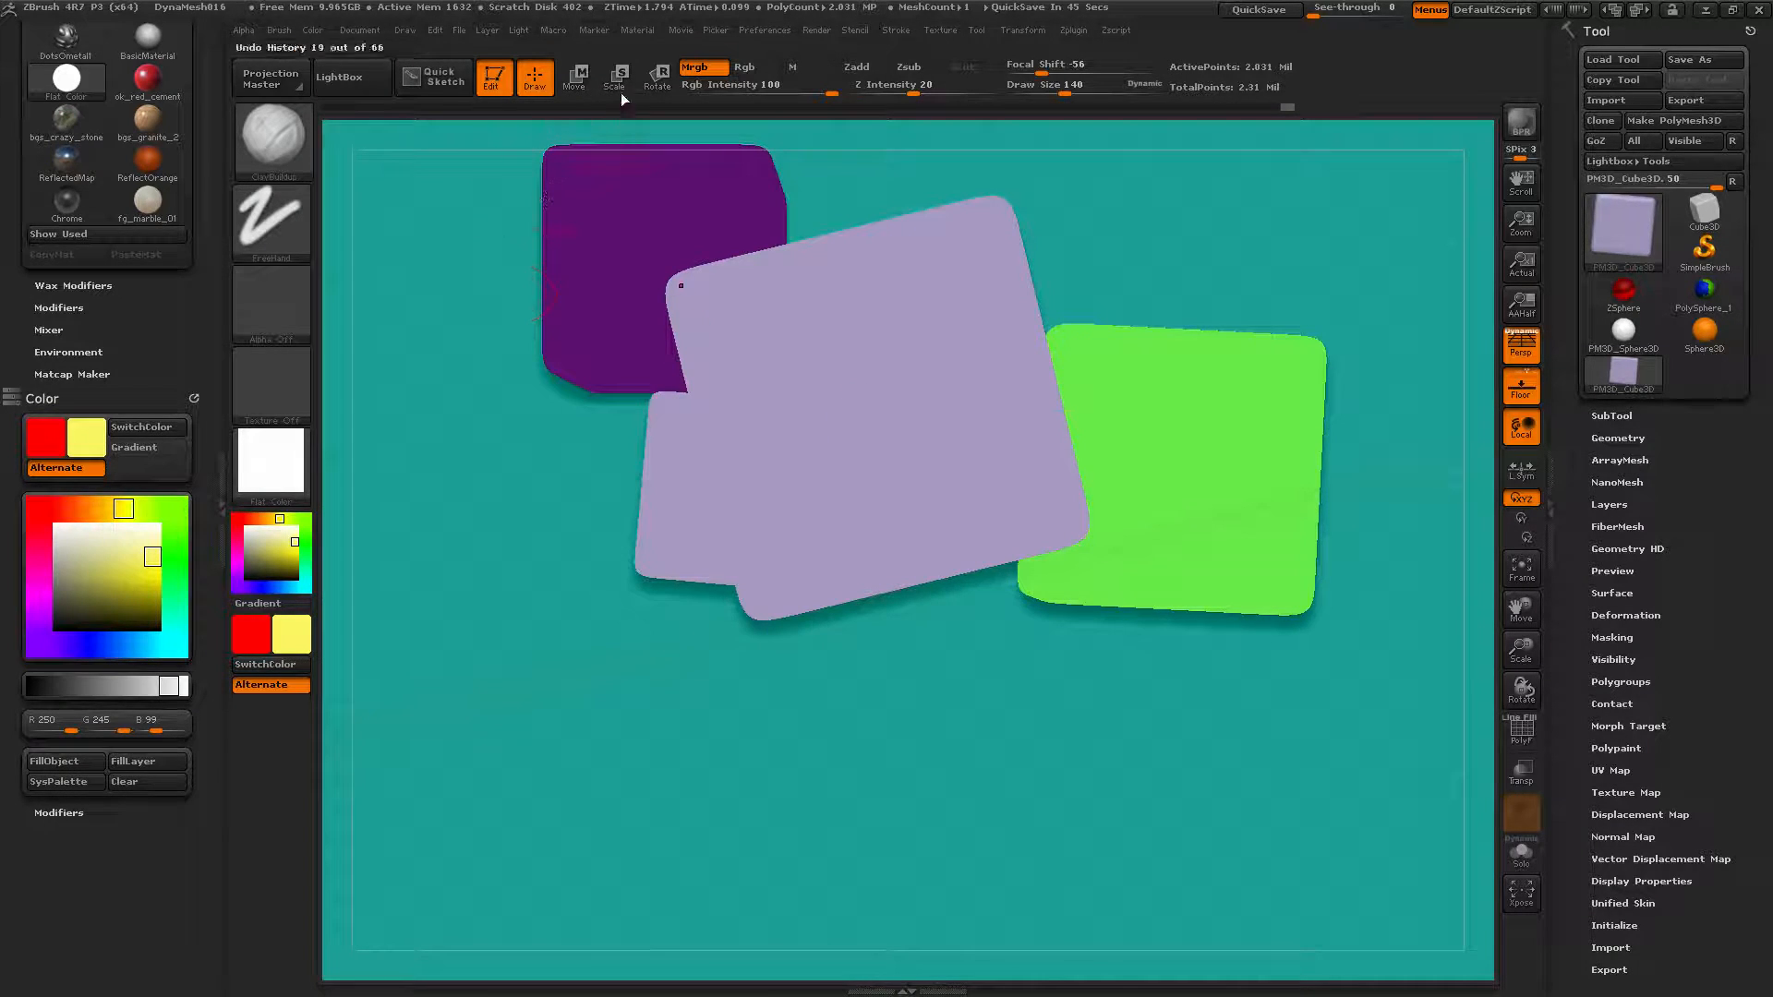
left_click(53, 761)
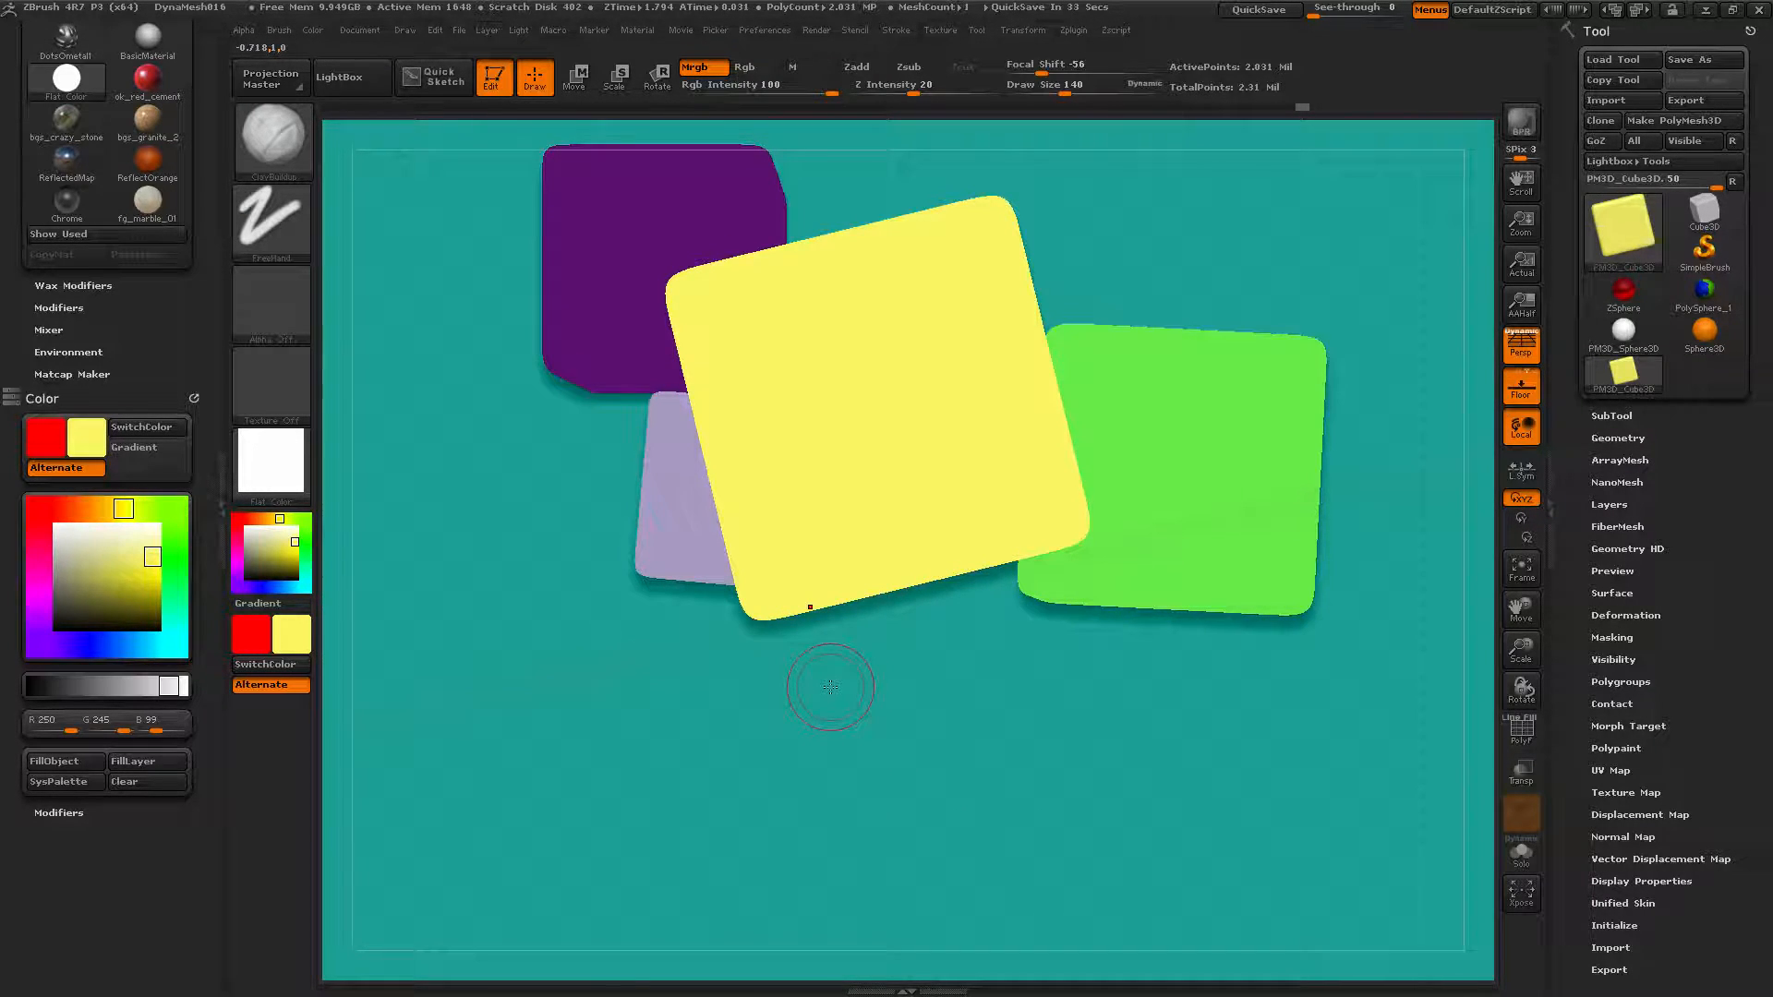
Clear the layer, undo two fills, leave Edit mode and use FillLayer to empty the canvas.
left_click(168, 790)
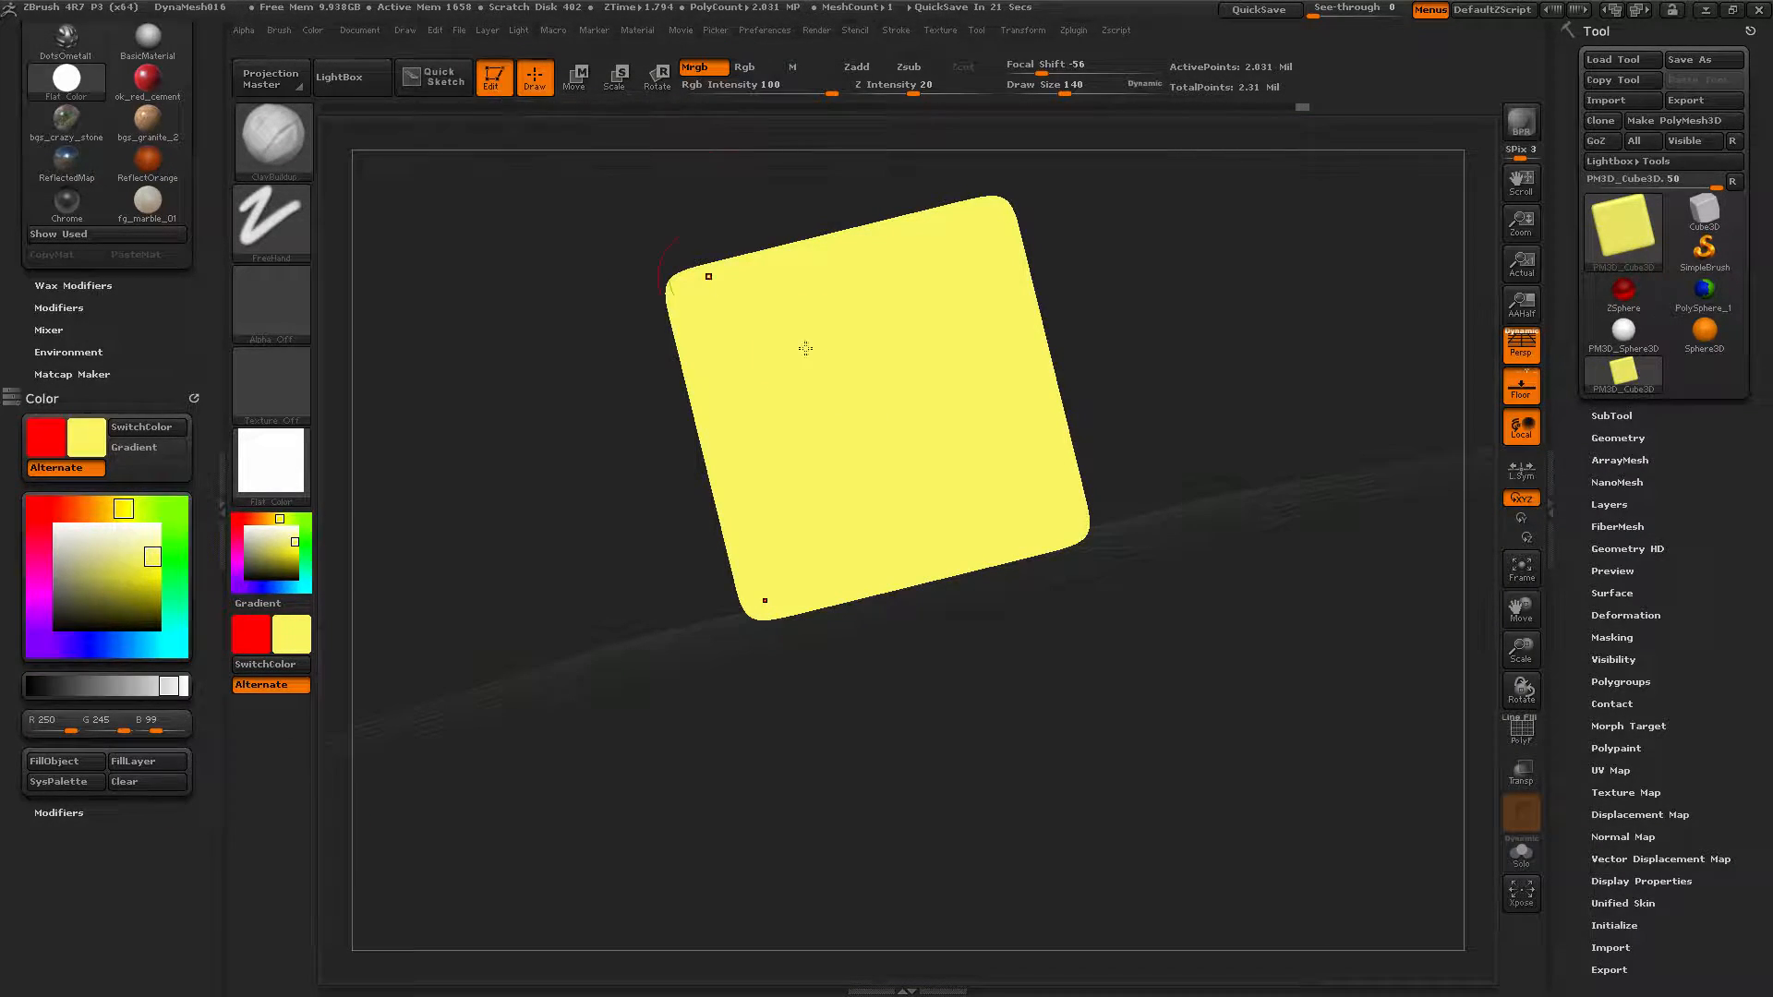
key("ctrl")
key("ctrl+z")
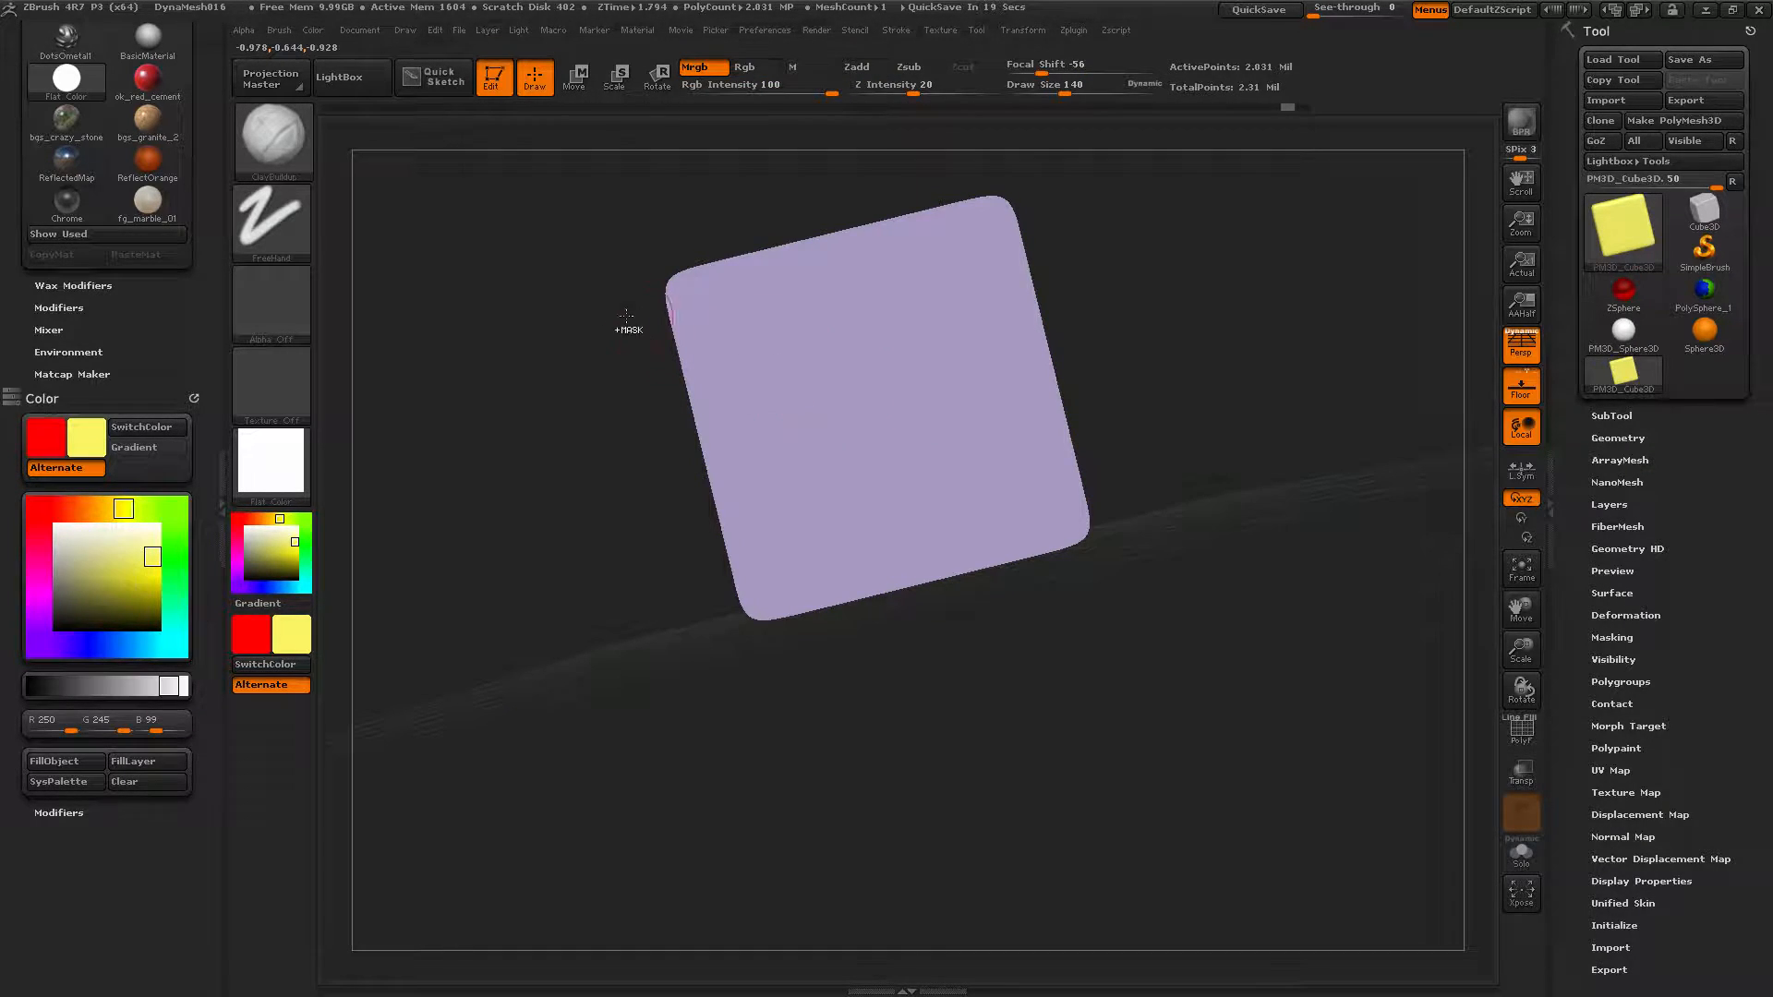
key("ctrl+z")
key("ctrl+z")
key("ctrl+z")
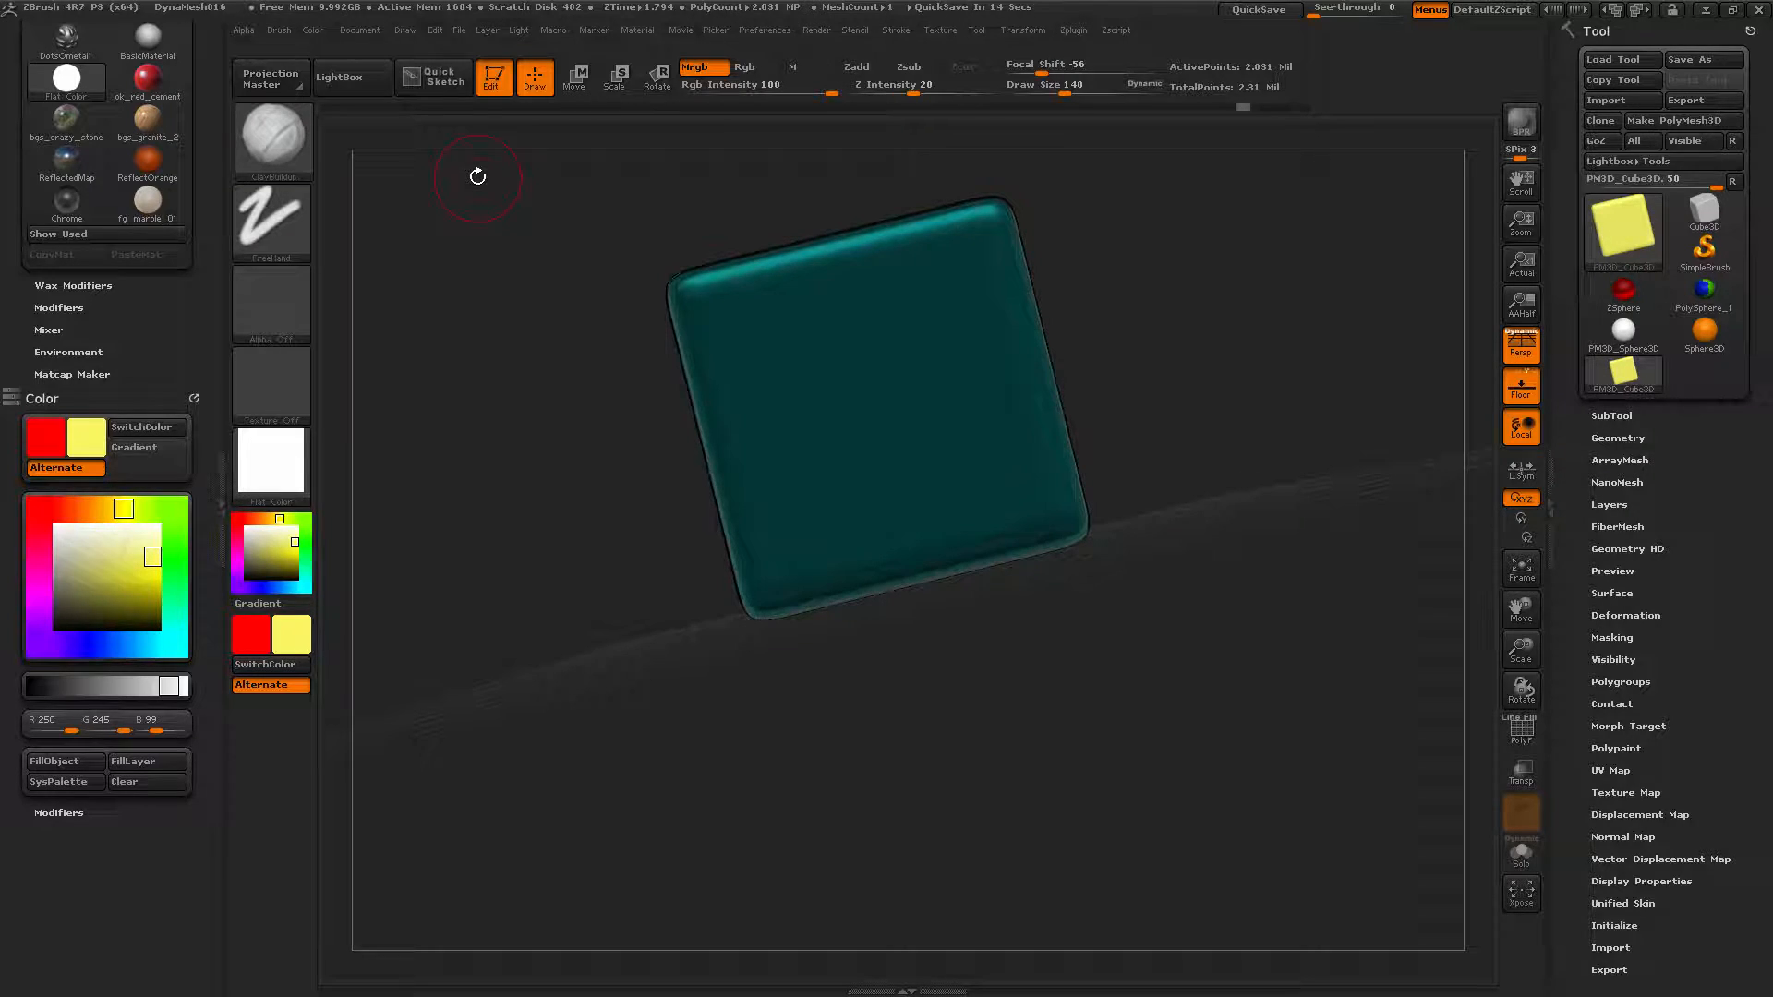
left_click(492, 78)
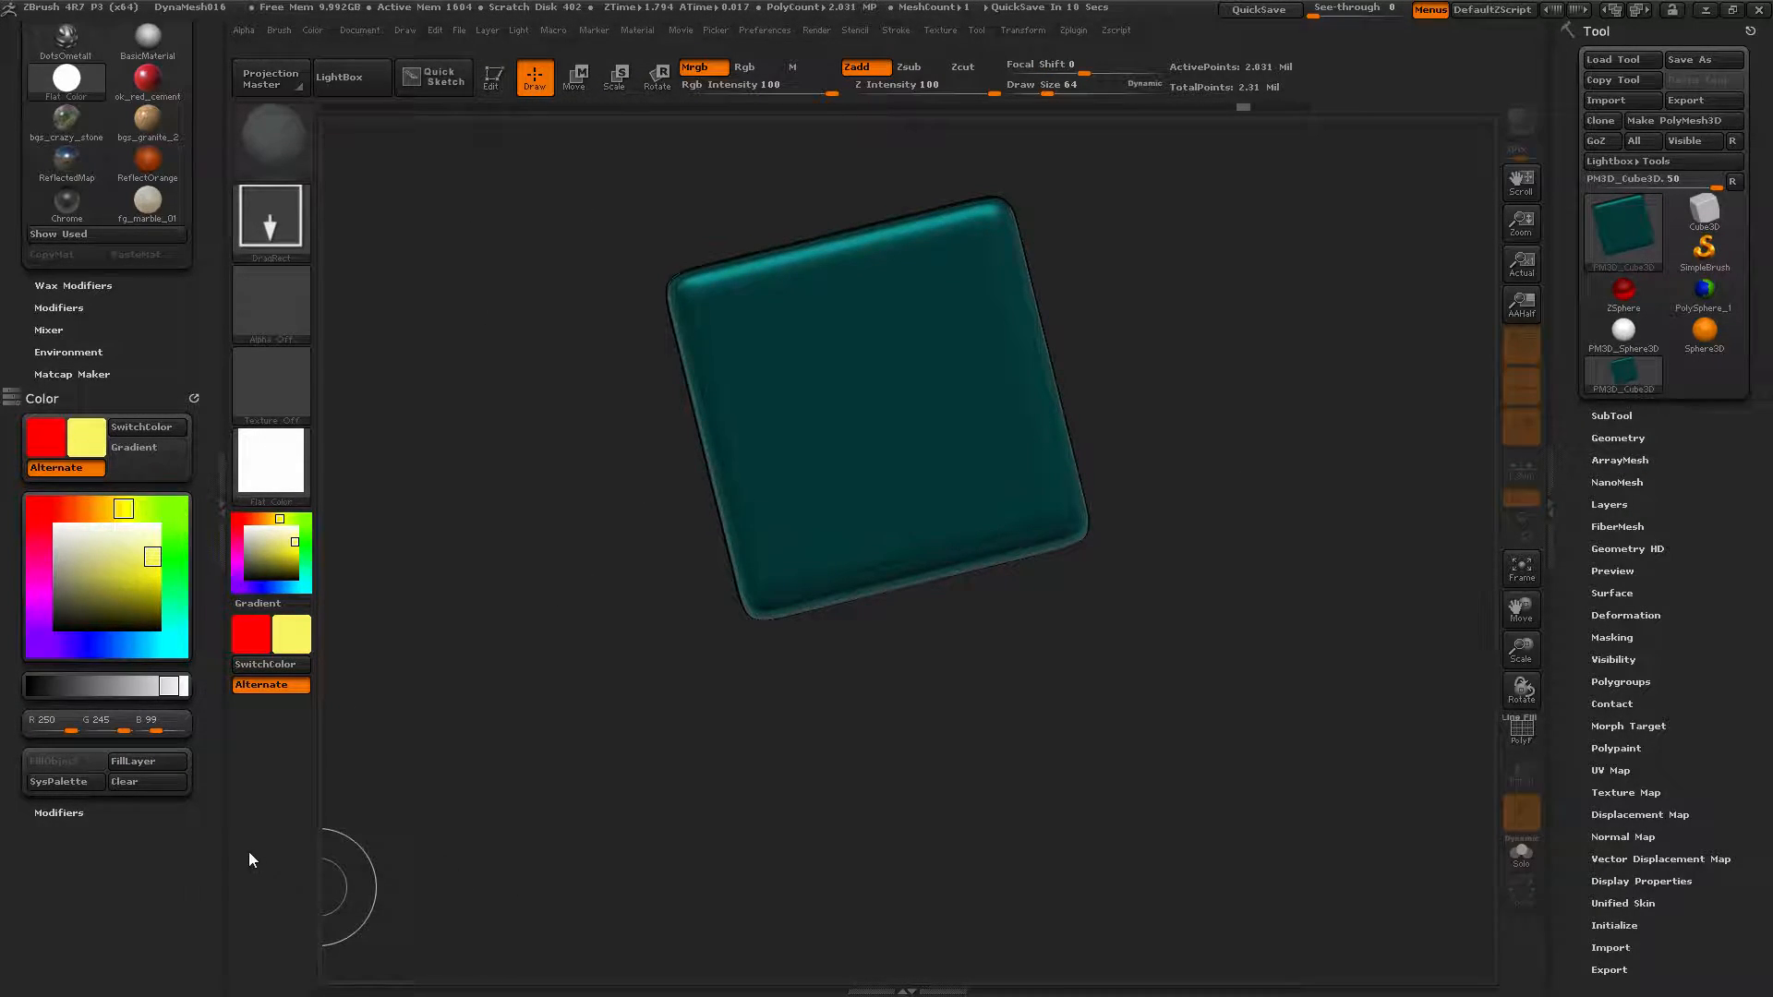
left_click(153, 779)
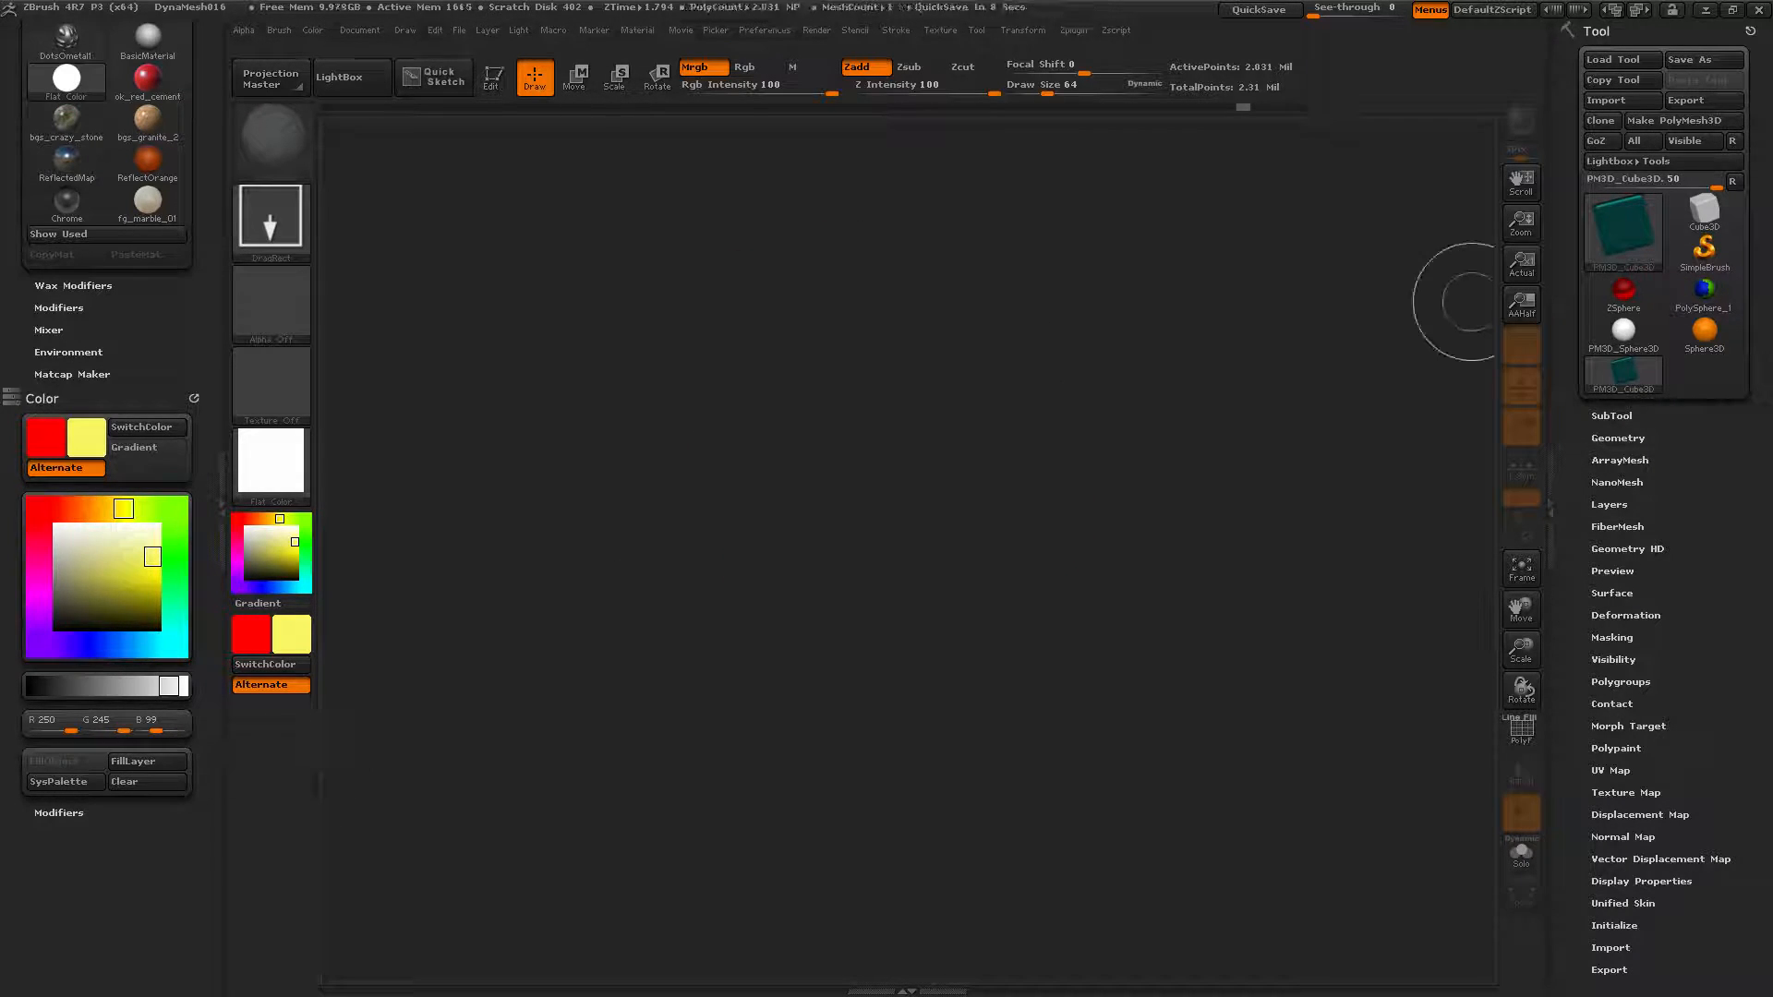
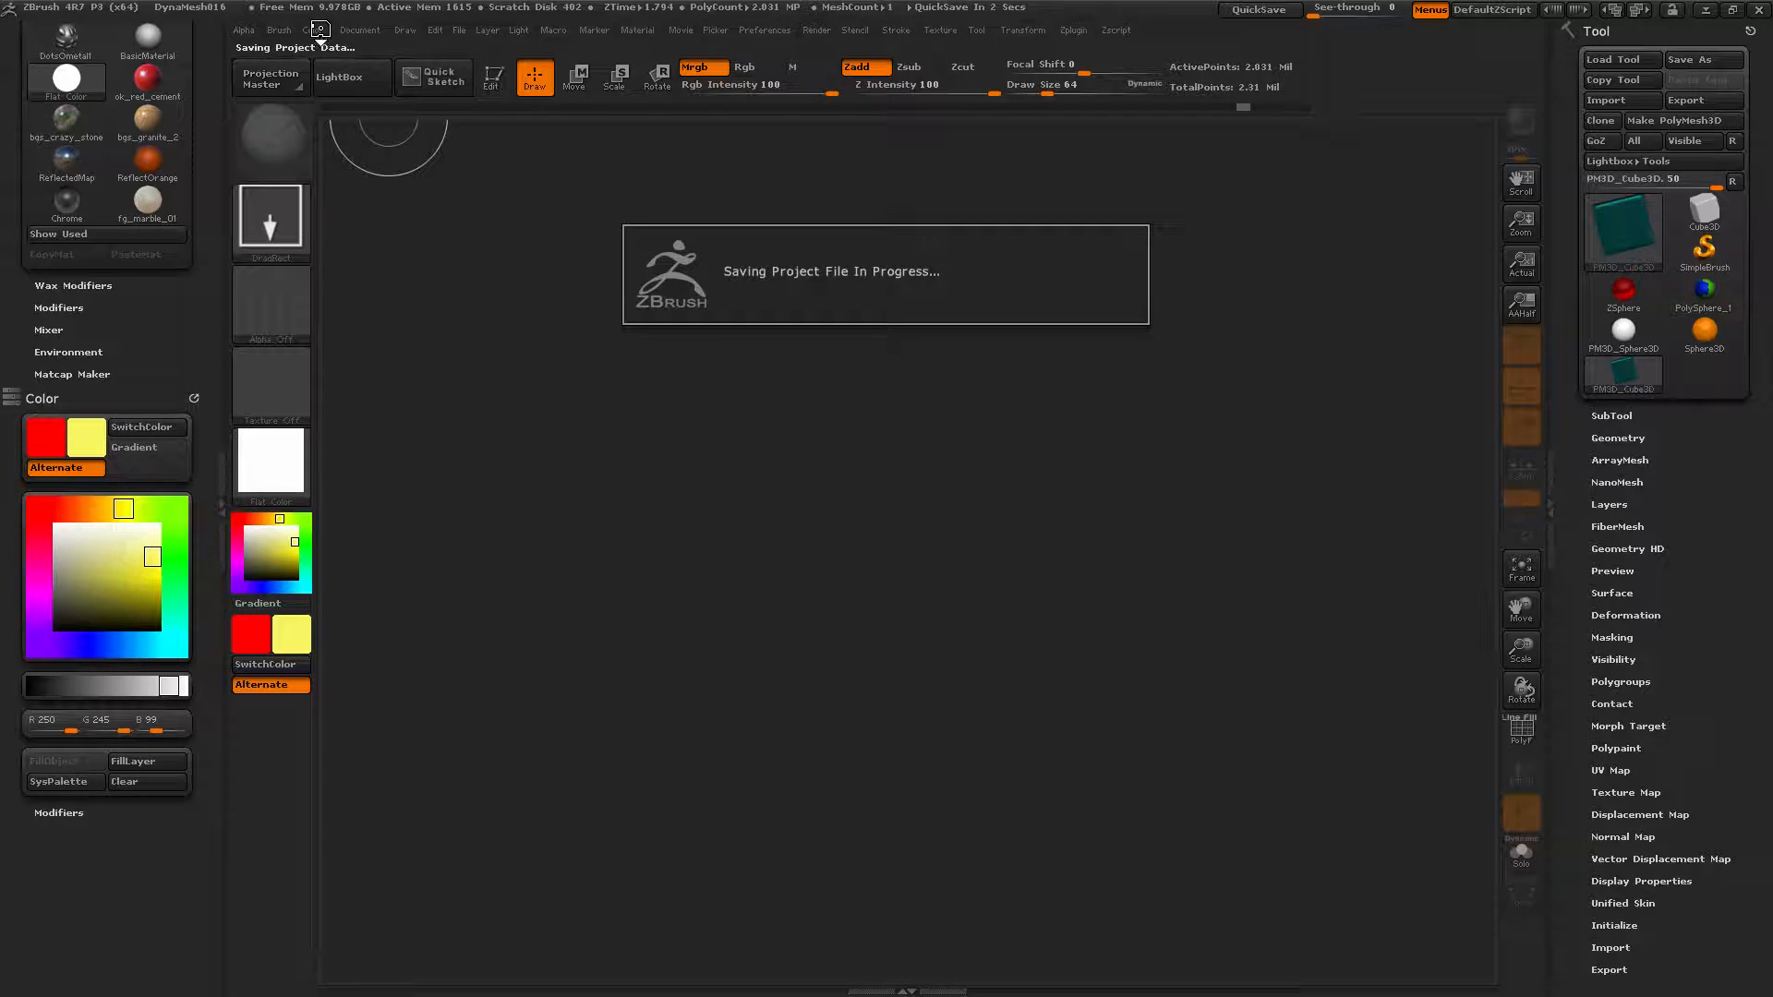
Dock the Color palette in the left tray and expand its Modifiers sub-palette.
left_click(314, 29)
left_click(328, 51)
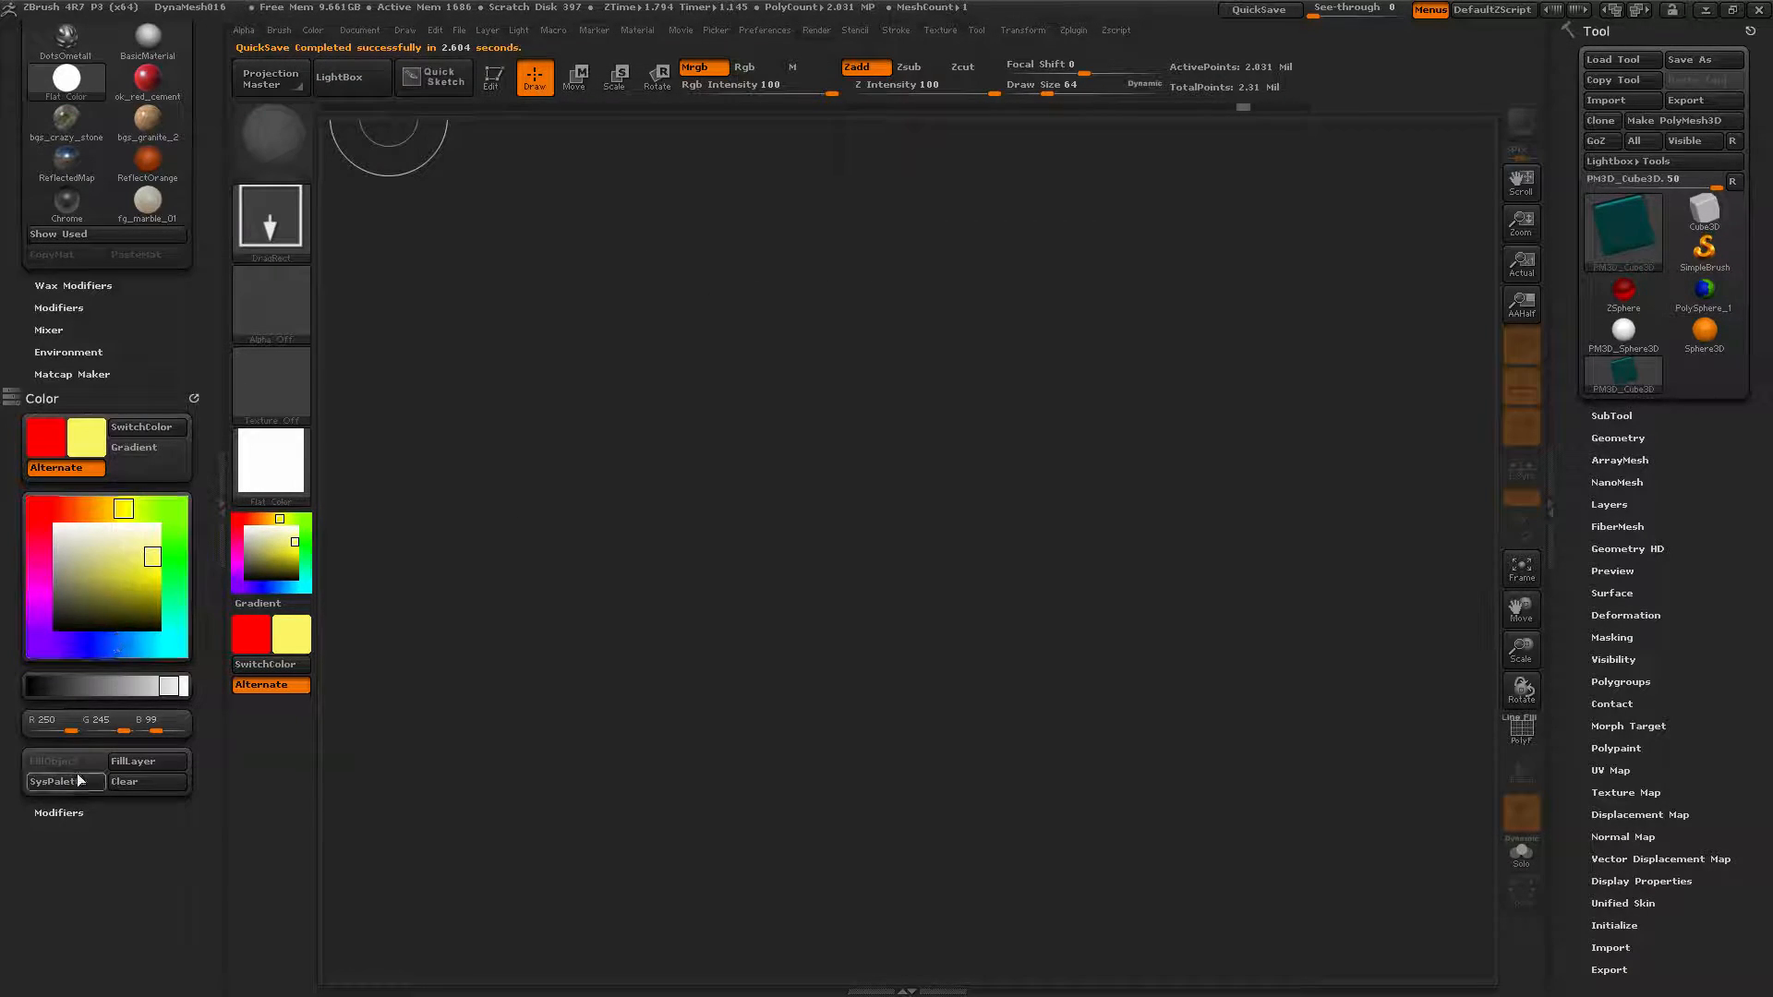
left_click(59, 814)
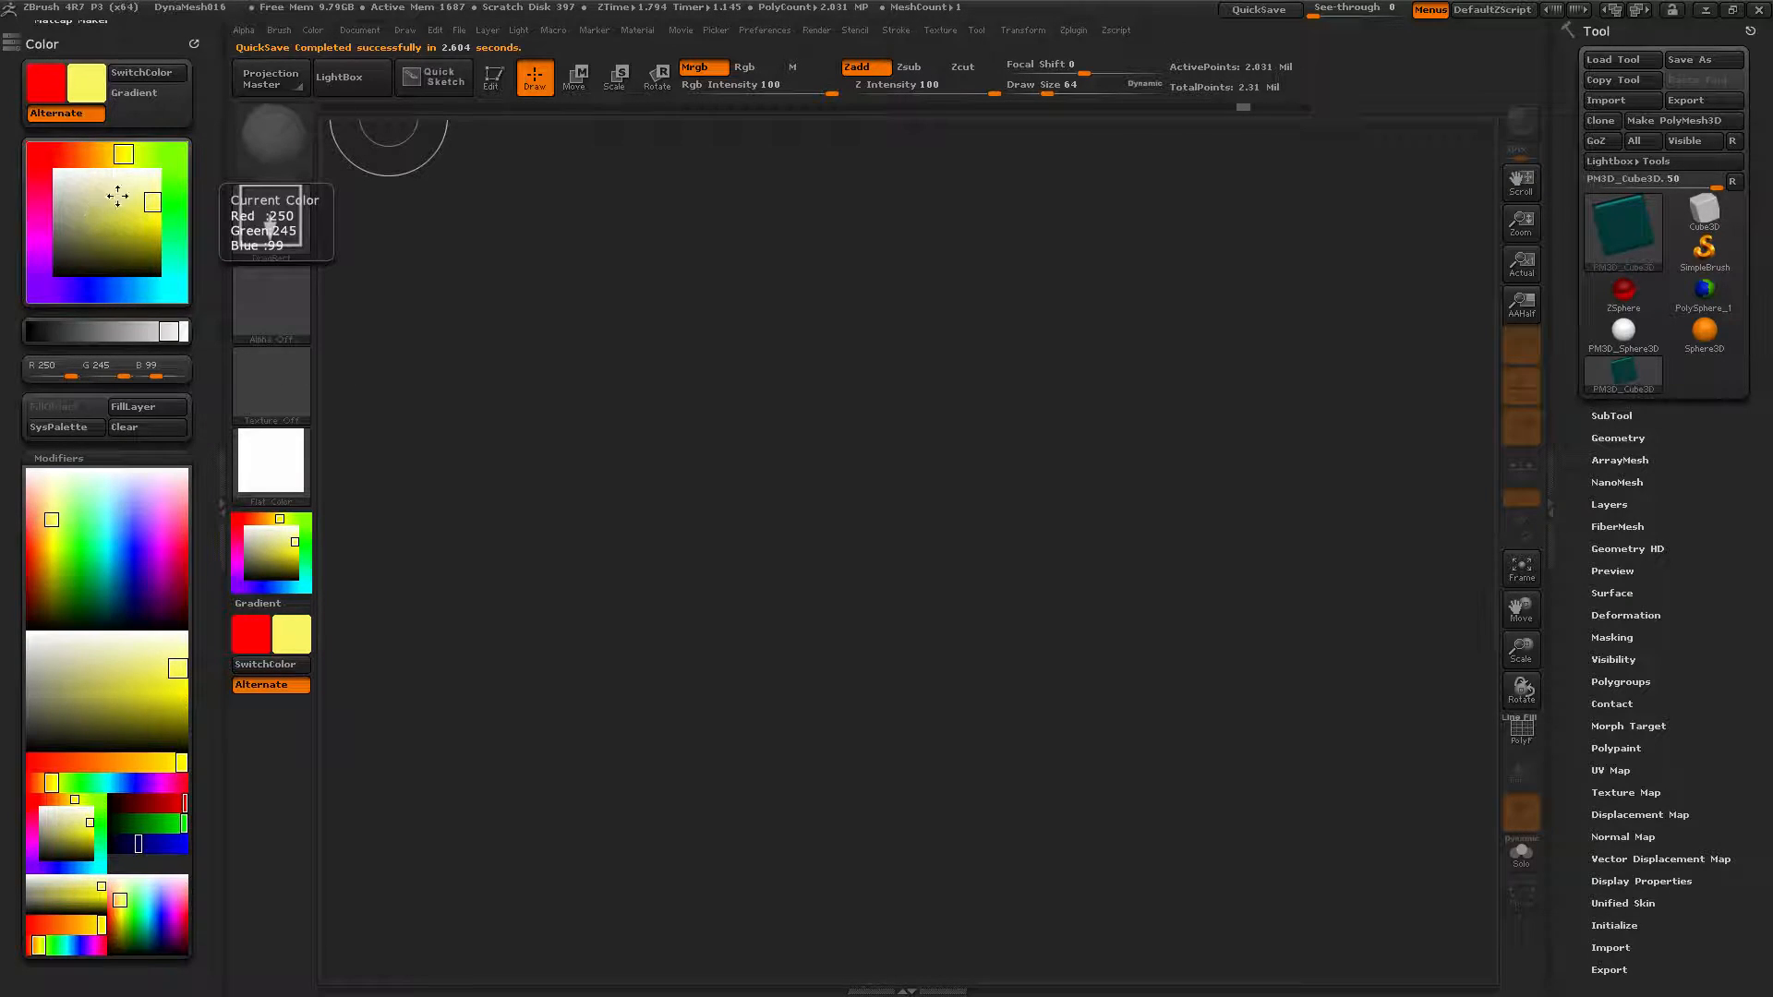
Pick a light green secondary colour and vary it from pale to deeper green.
left_click(174, 152)
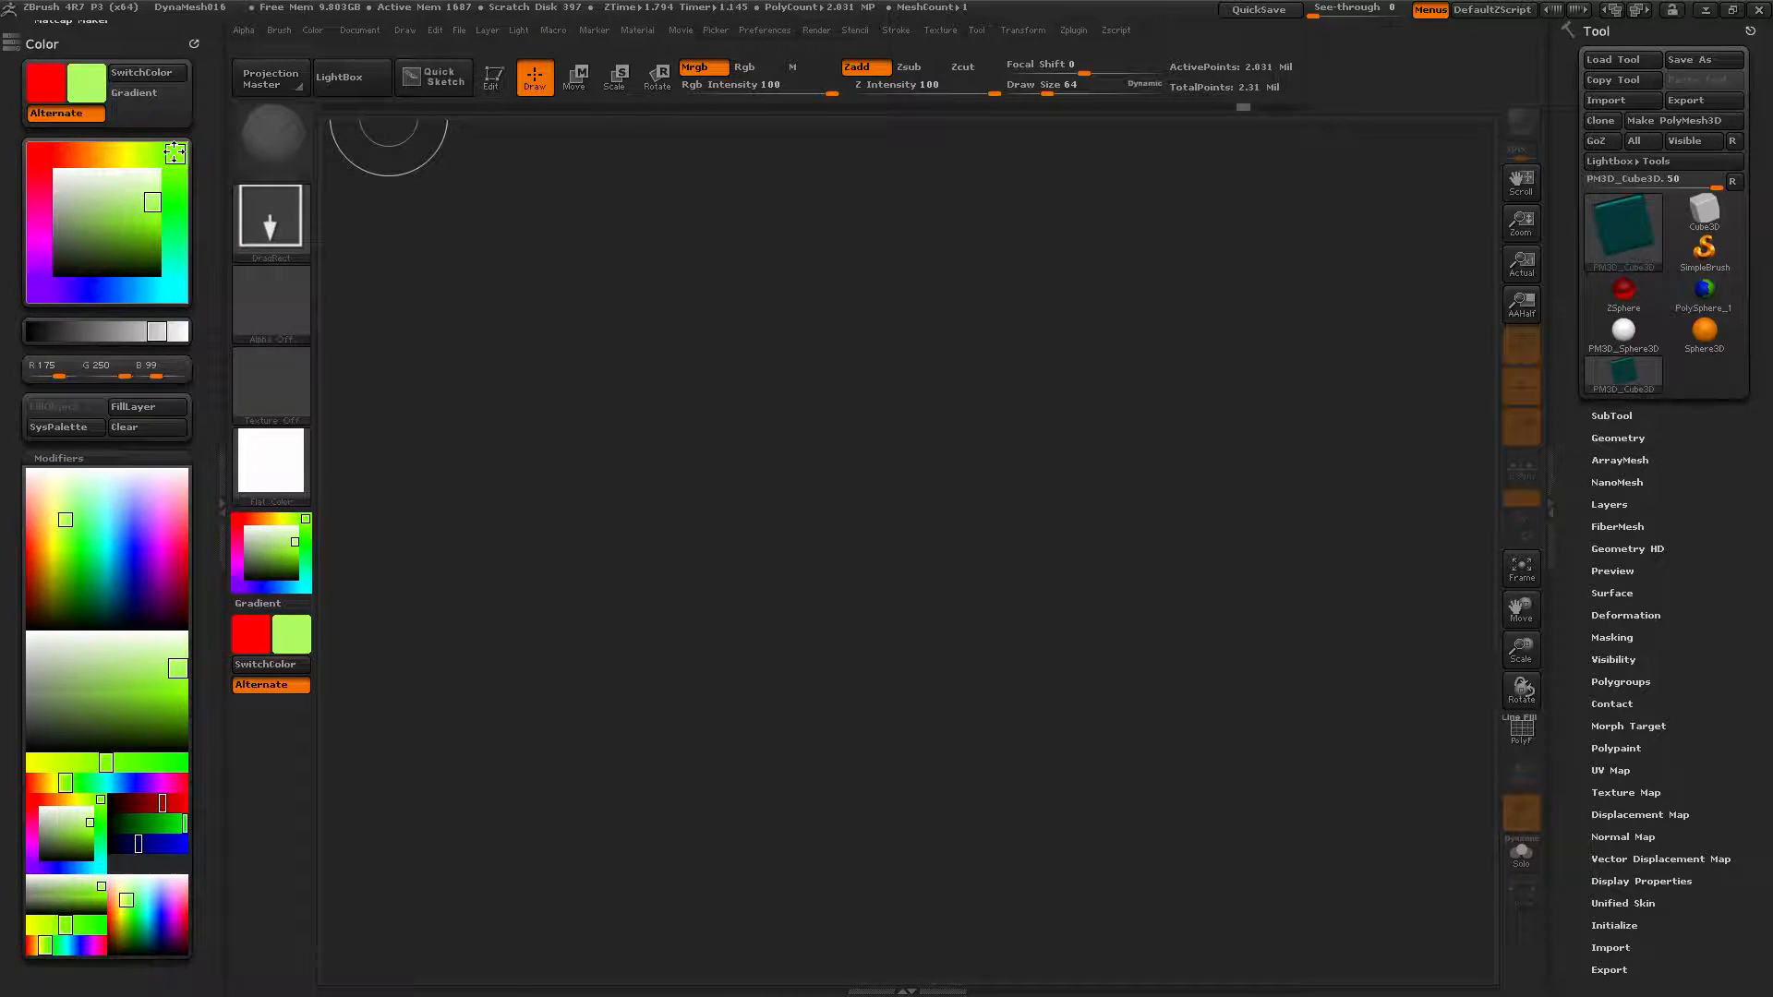
mouse_move(174, 172)
left_mouse_down()
mouse_move(117, 227)
mouse_move(175, 198)
left_mouse_up()
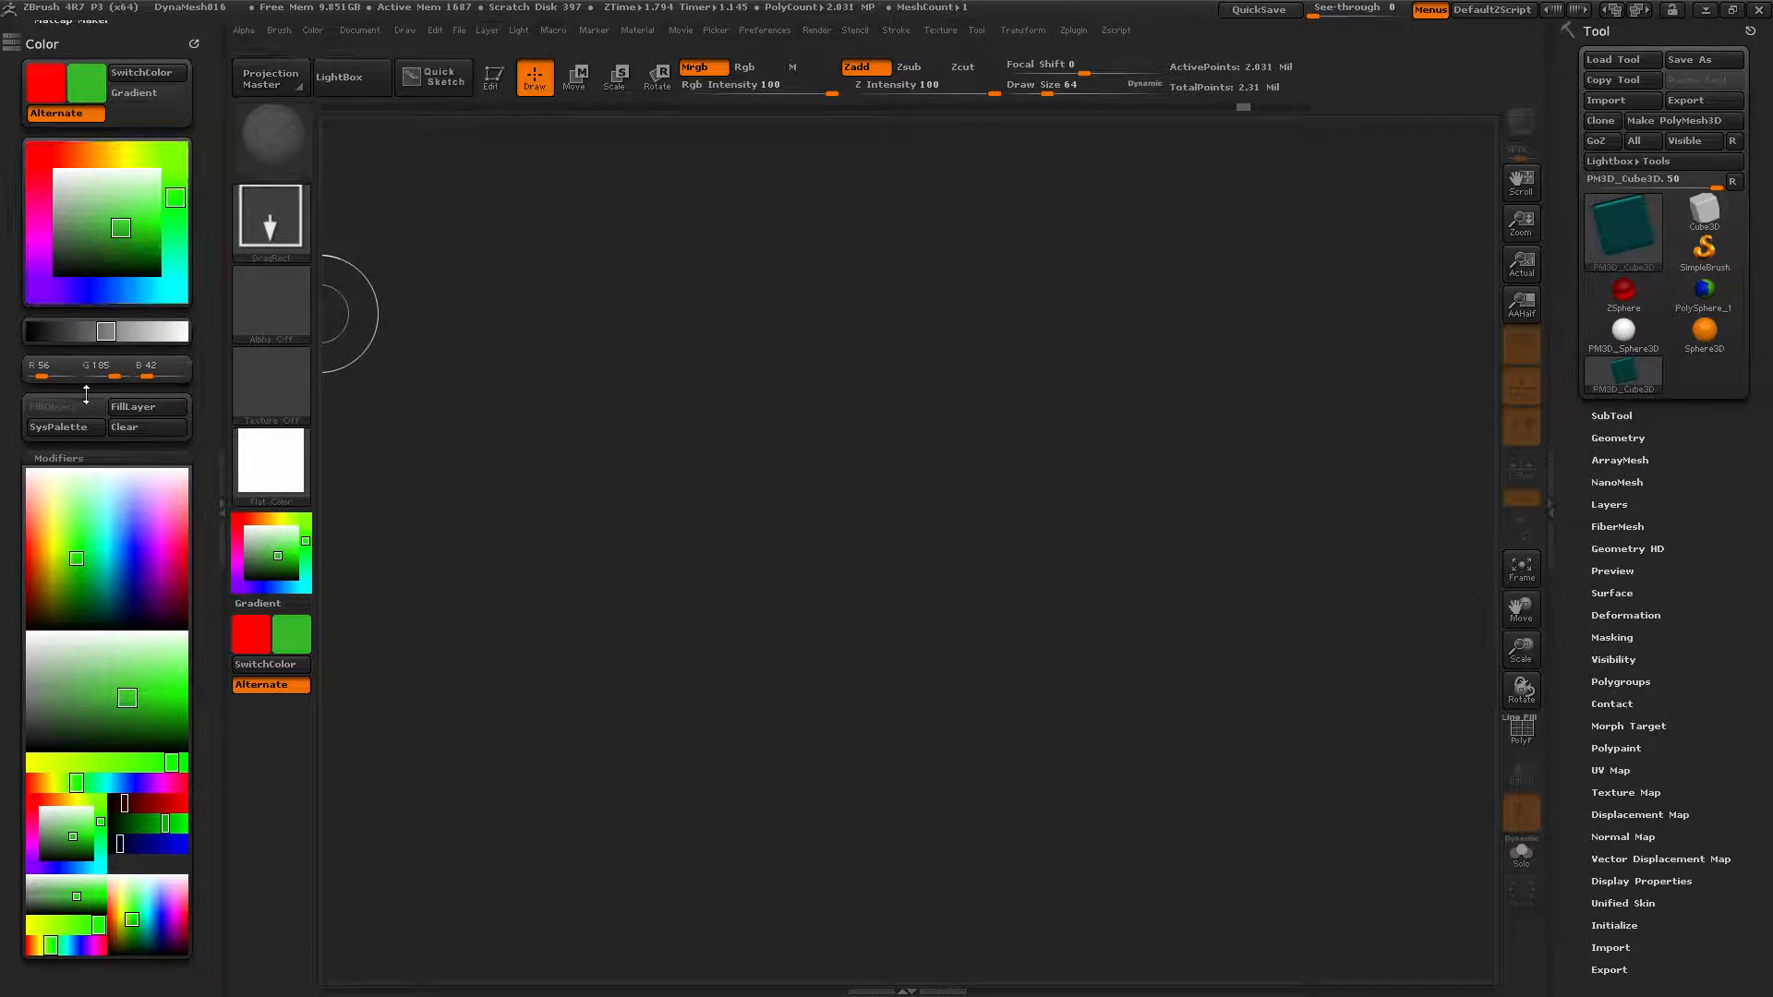
left_click(47, 457)
left_click(47, 457)
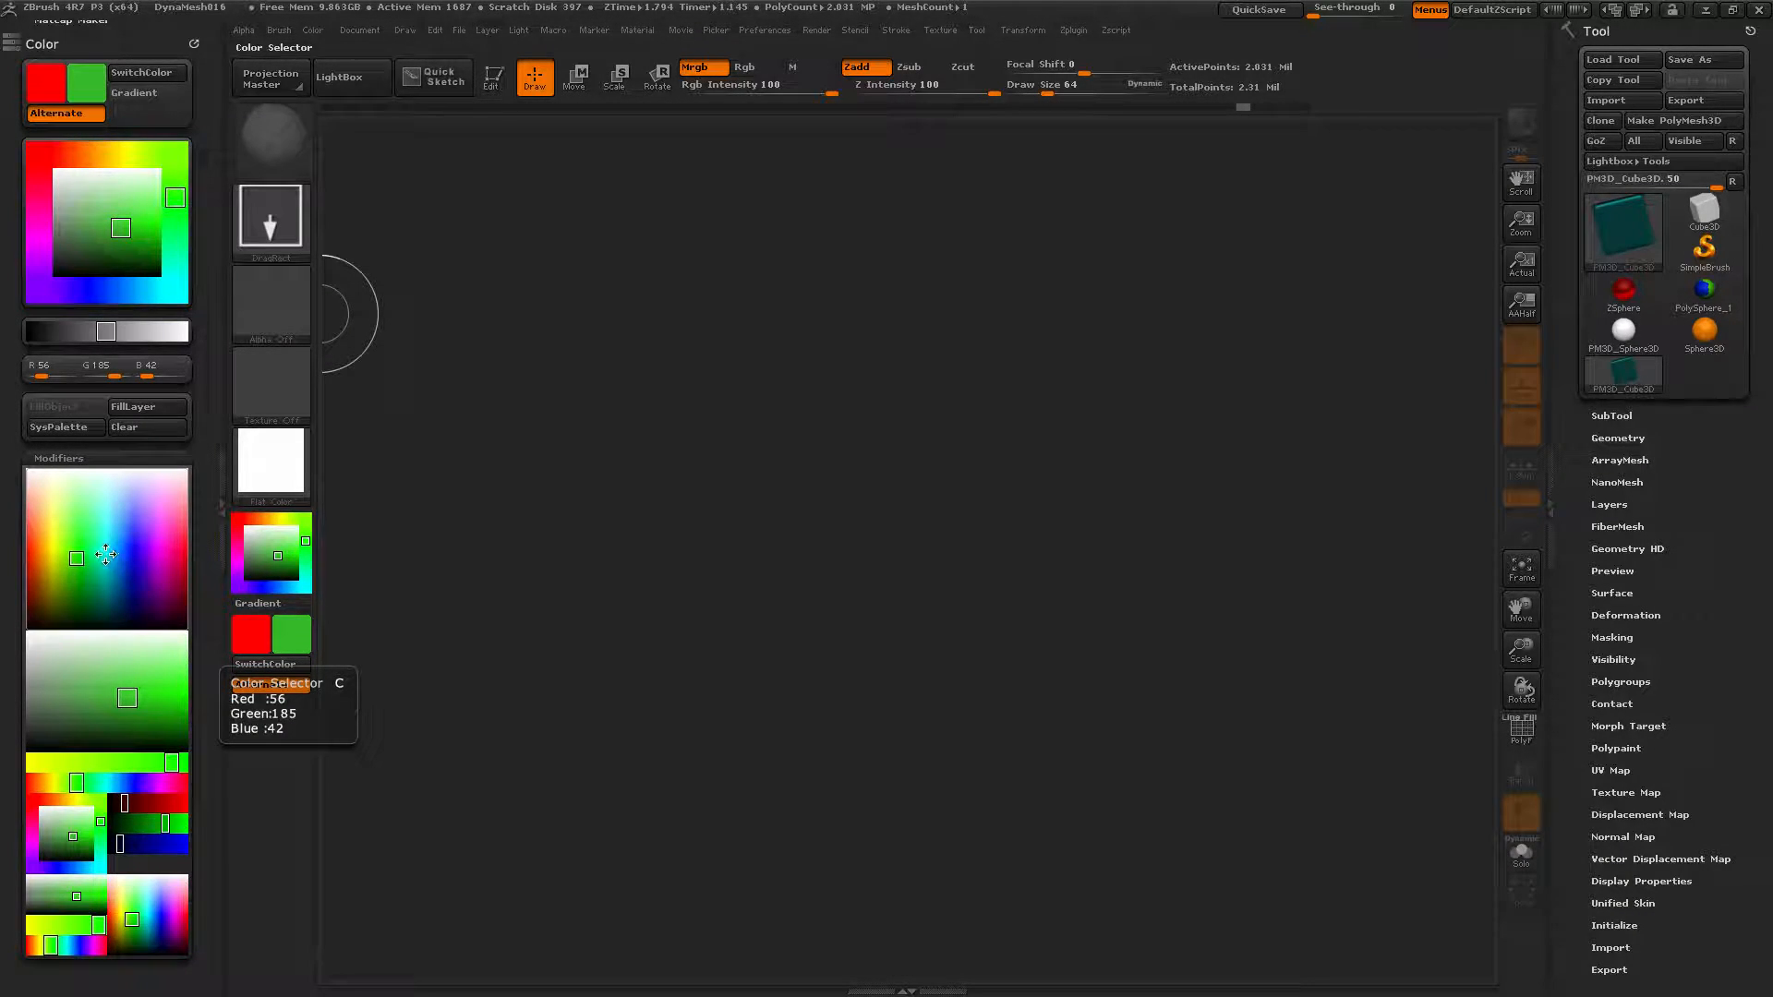
left_click_drag(82, 564, 66, 519)
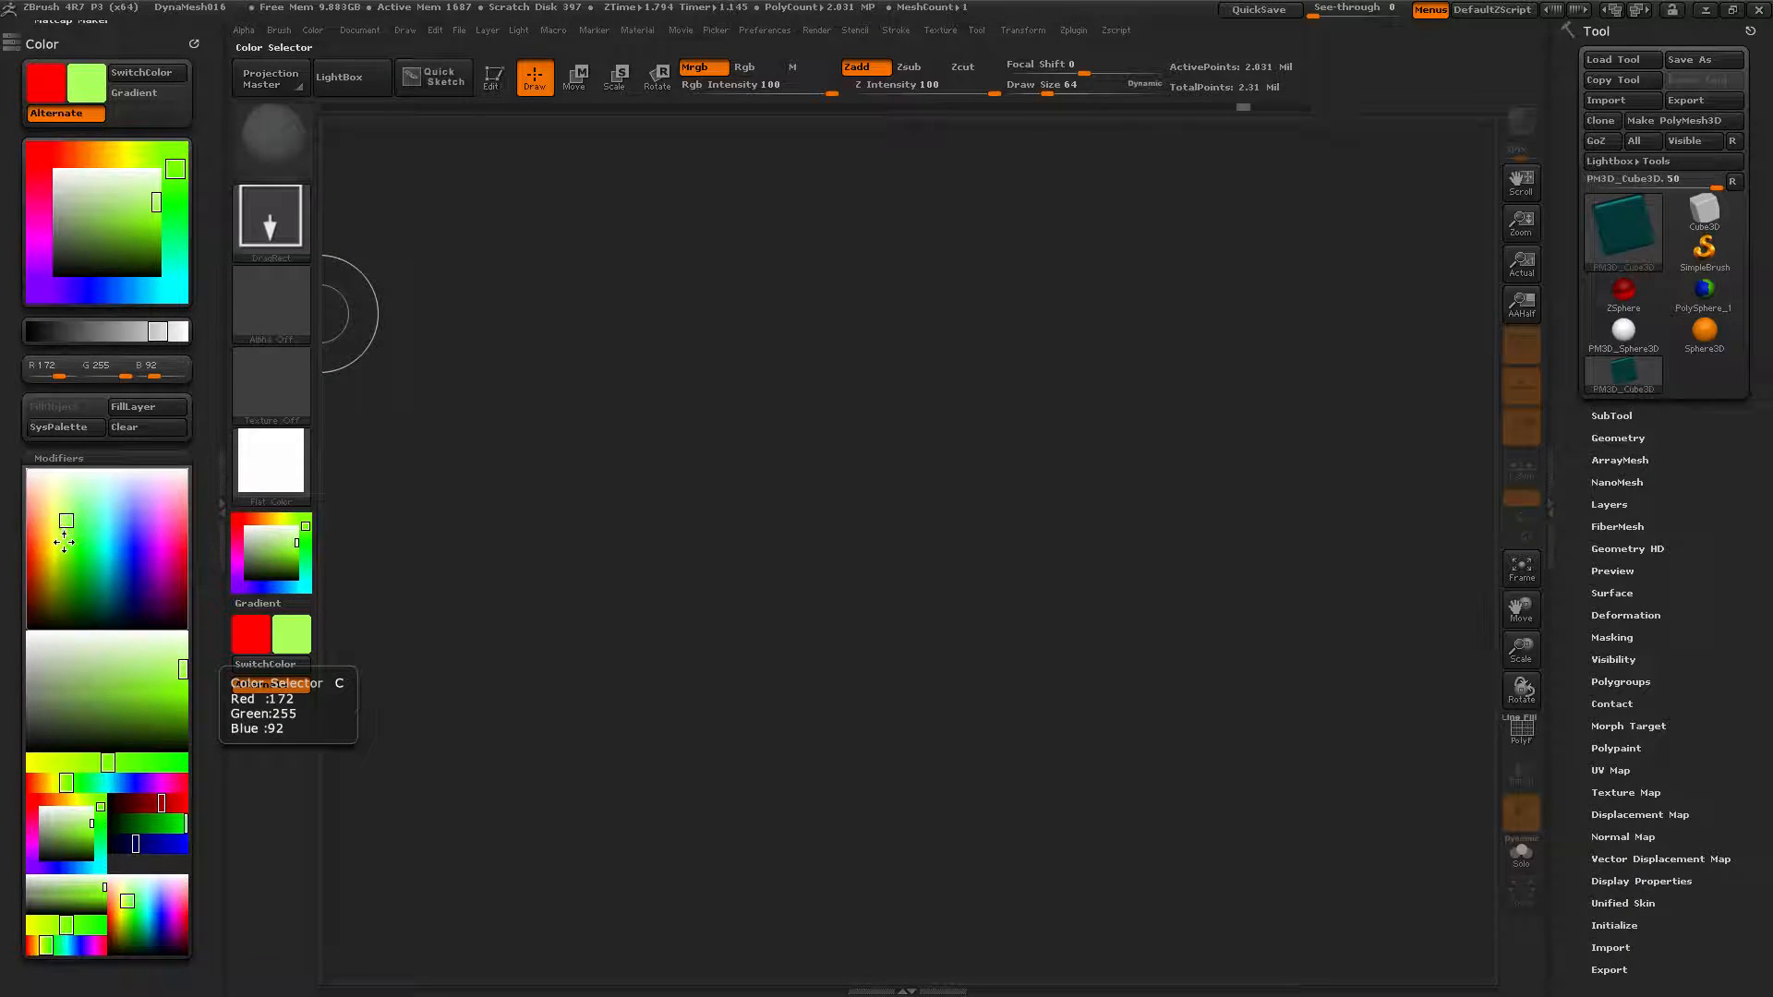
left_click_drag(182, 670, 154, 709)
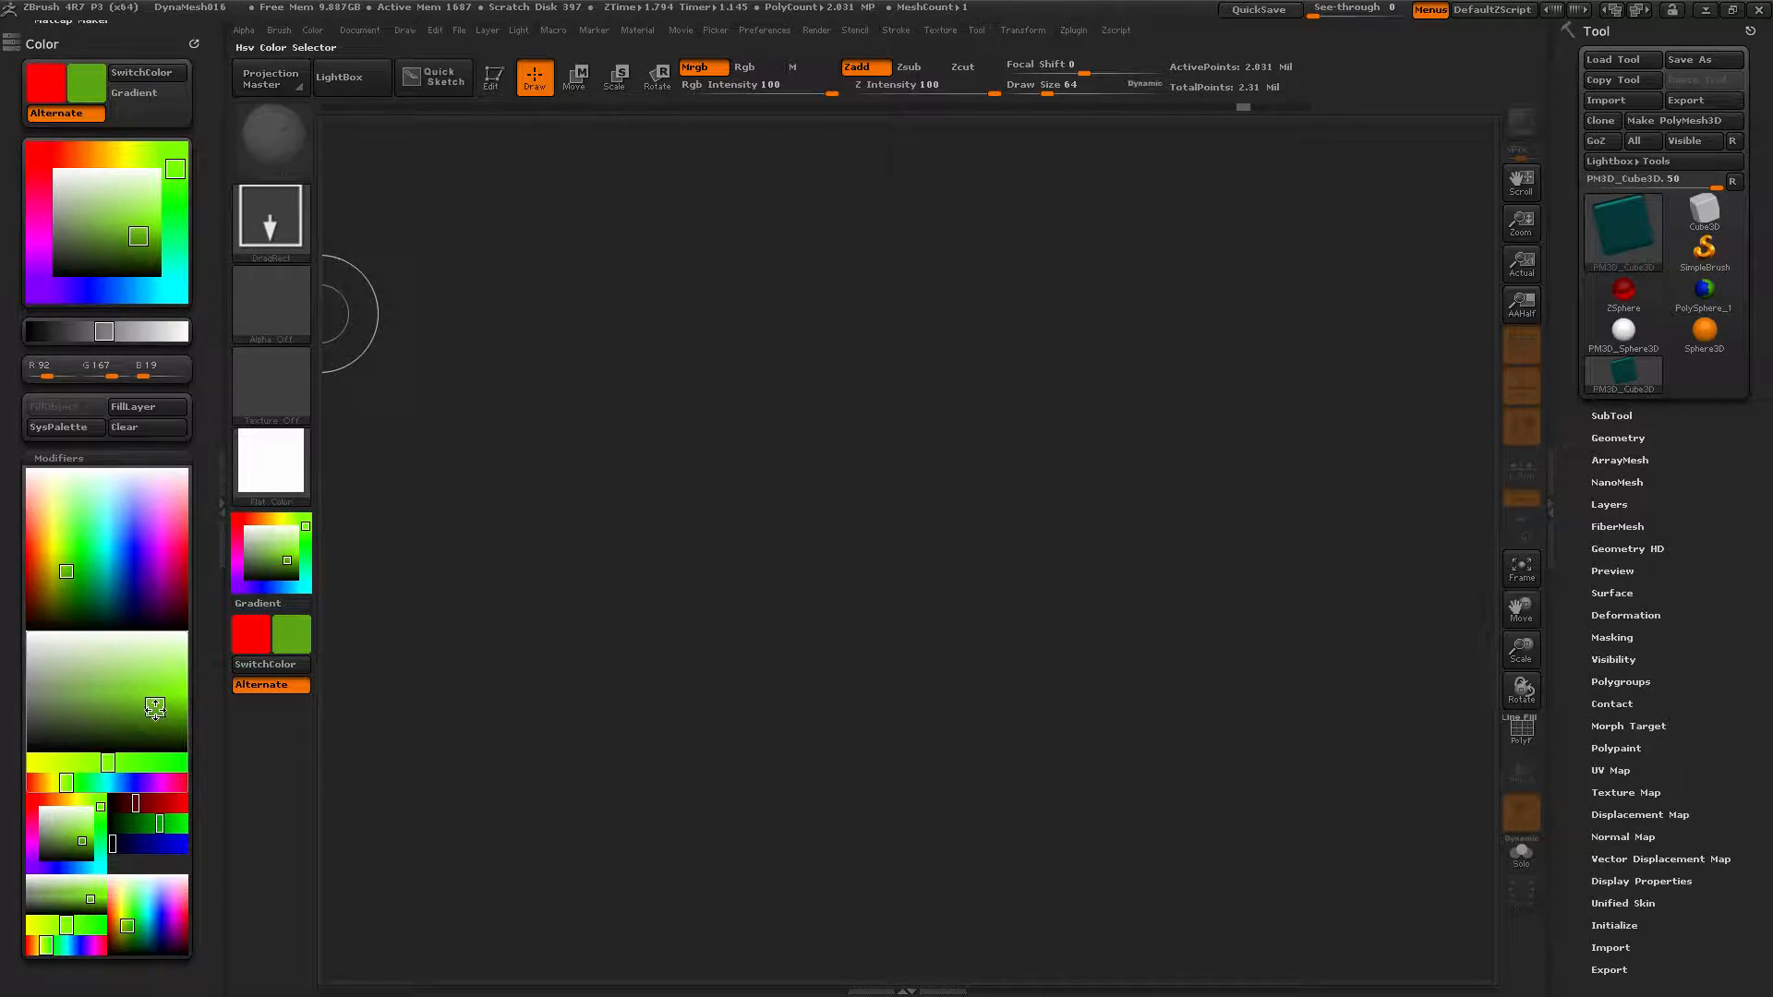
Shift the hue from green to purple, ending at R134 G19 B167.
mouse_move(109, 764)
left_mouse_down()
mouse_move(168, 766)
mouse_move(28, 767)
mouse_move(138, 765)
left_mouse_up()
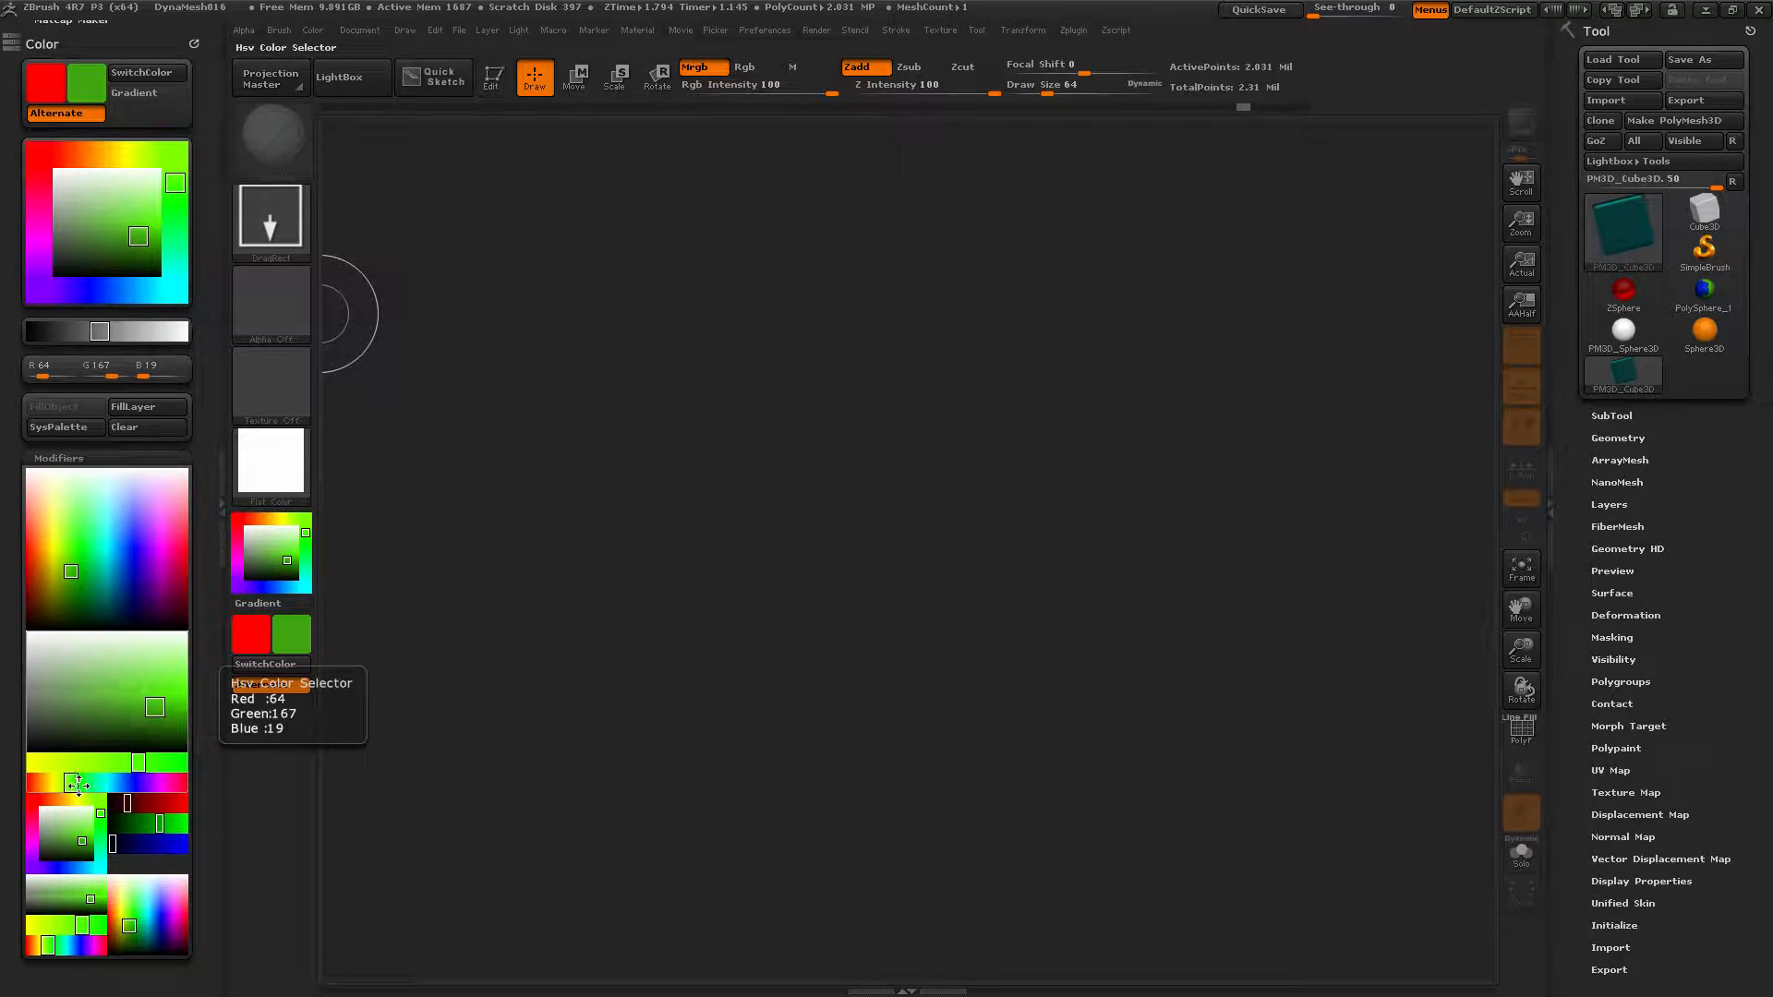
left_click_drag(72, 784, 148, 784)
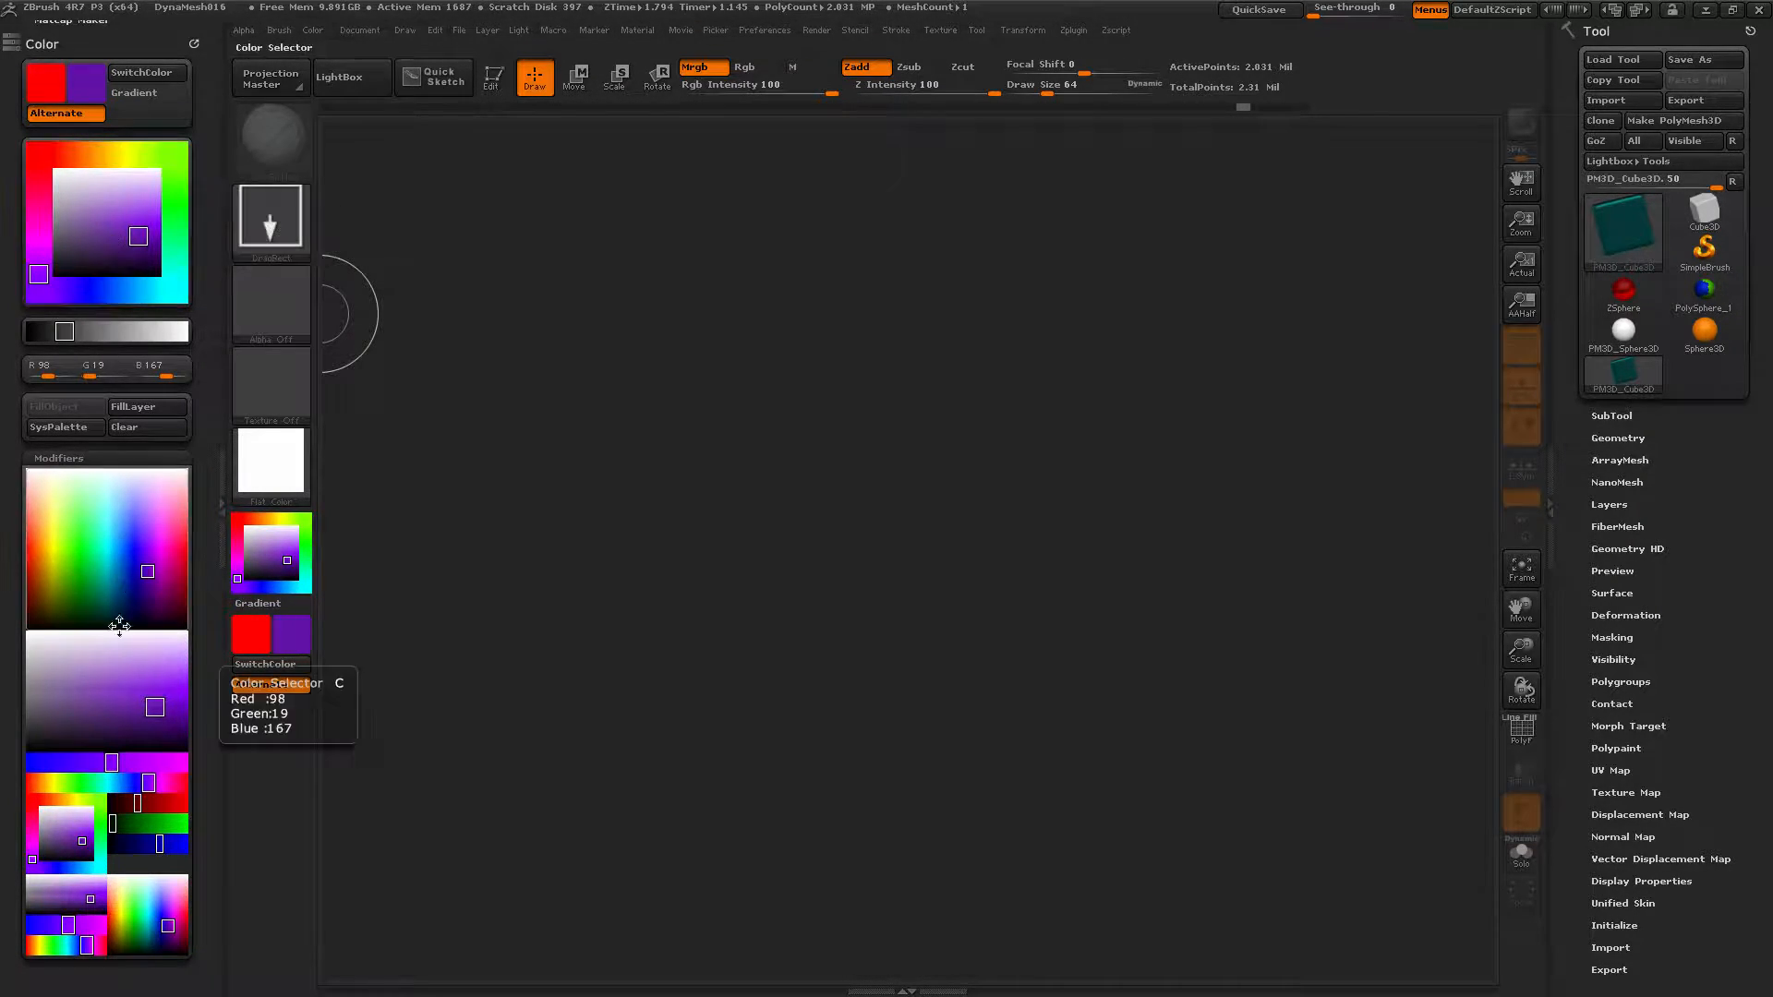
left_click_drag(31, 860, 33, 852)
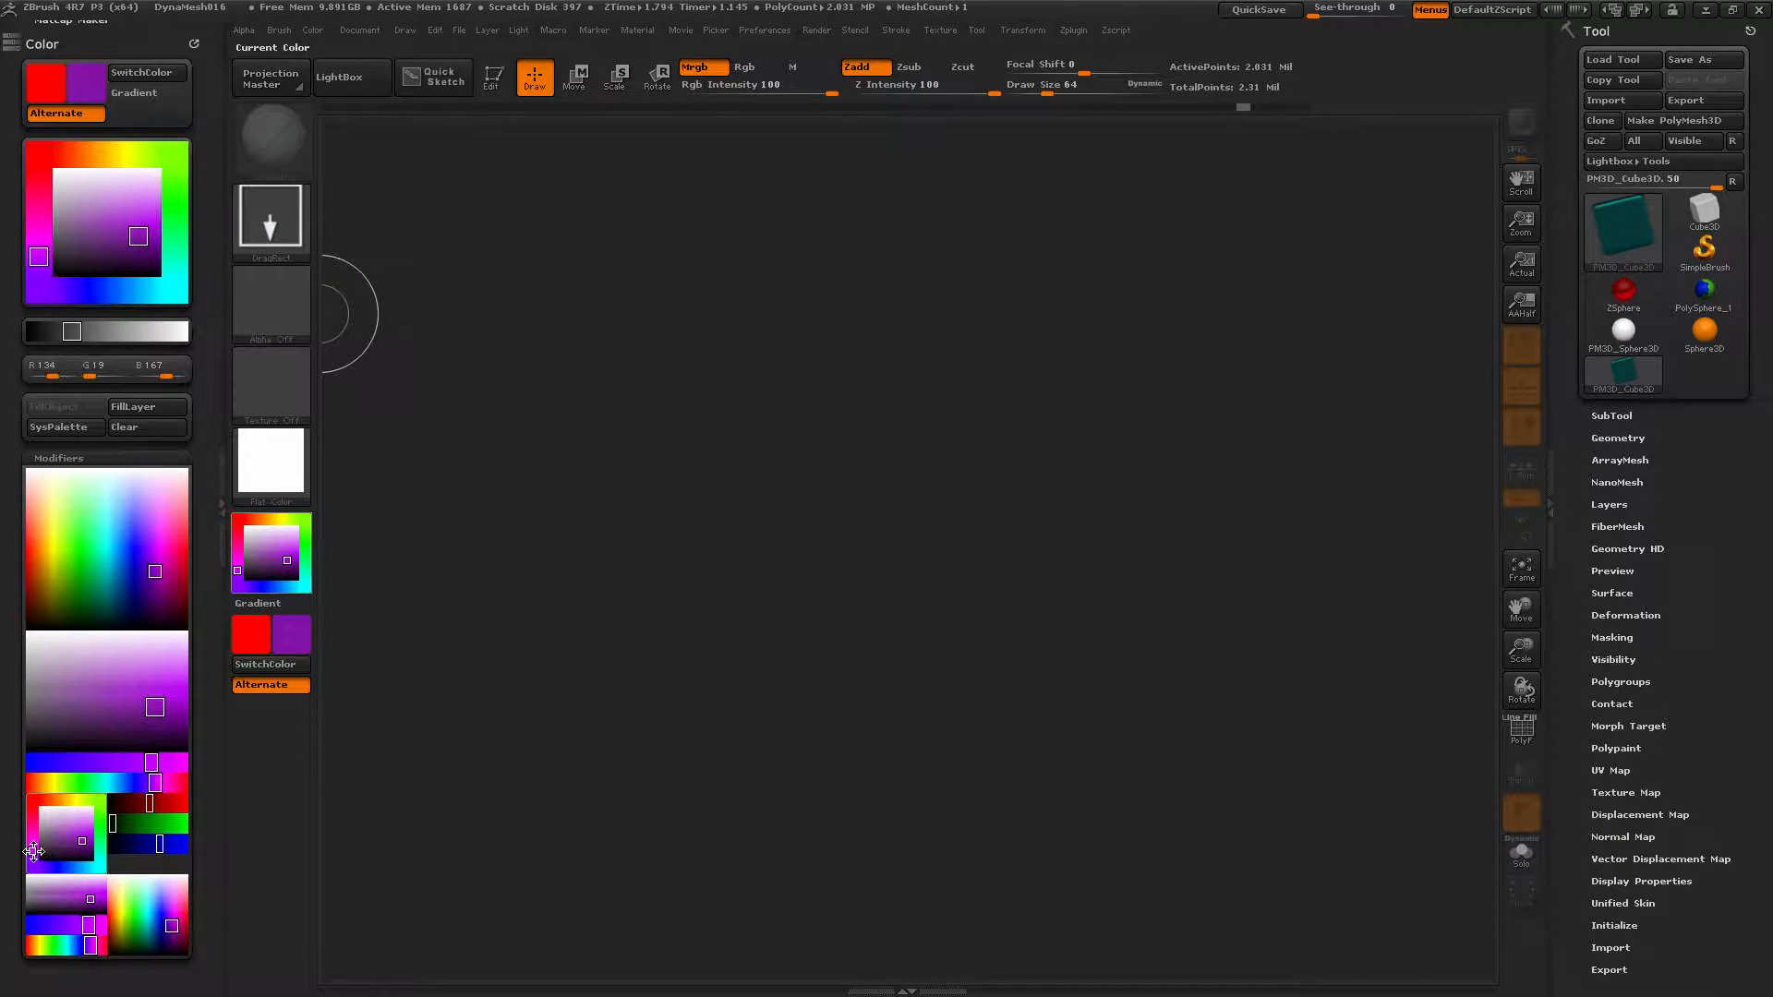
Darken the purple colour to black in the colour selector.
left_click(81, 848)
left_click(90, 860)
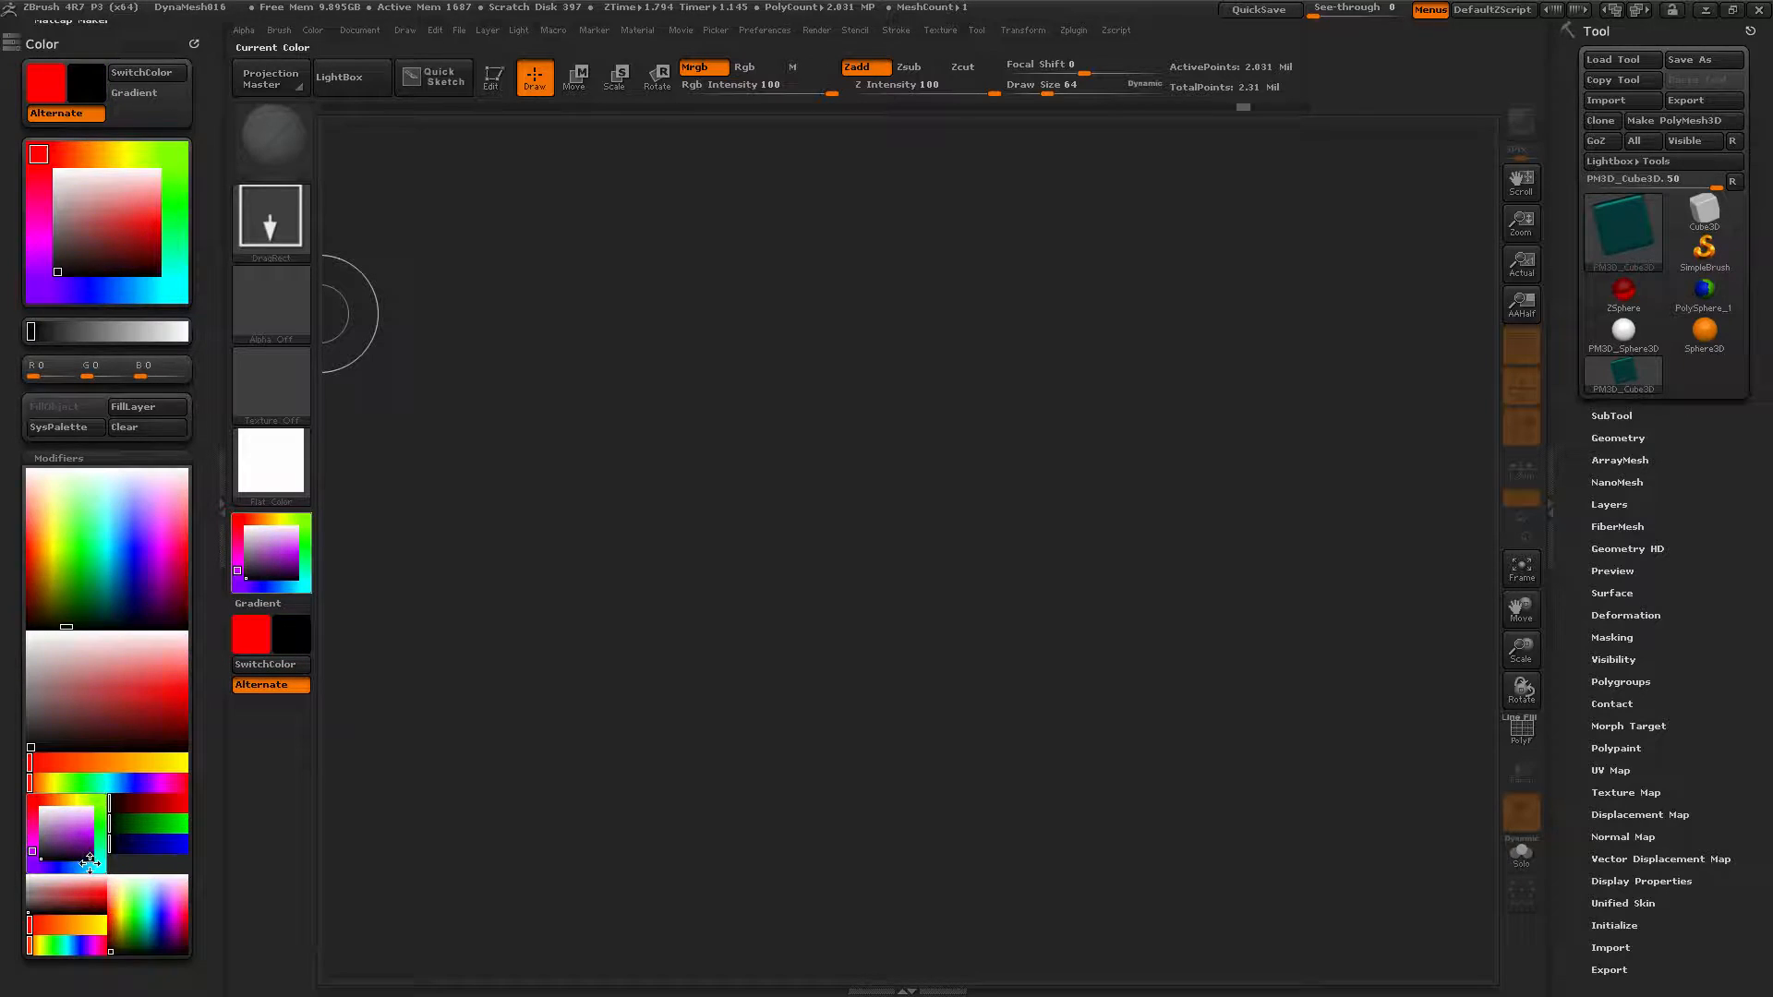
left_click(86, 857)
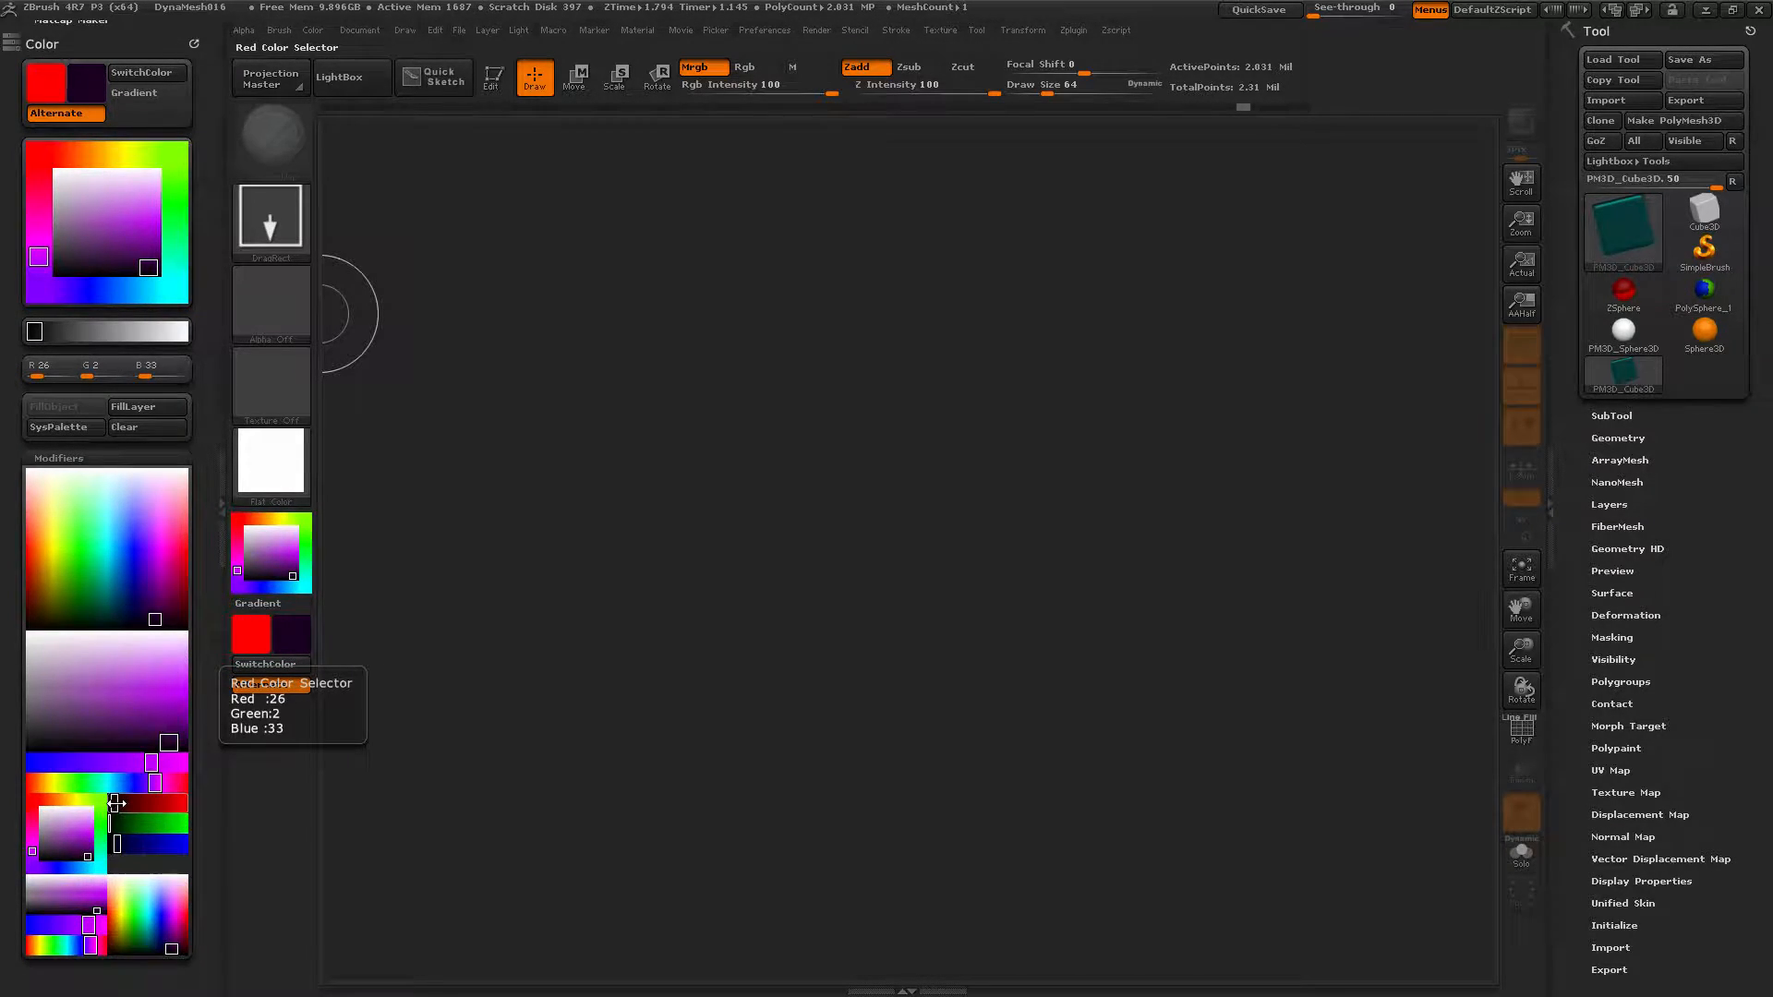
Raise the Red, Green and Blue channels to get pale yellow R255 G255 B149.
left_click_drag(116, 803, 141, 802)
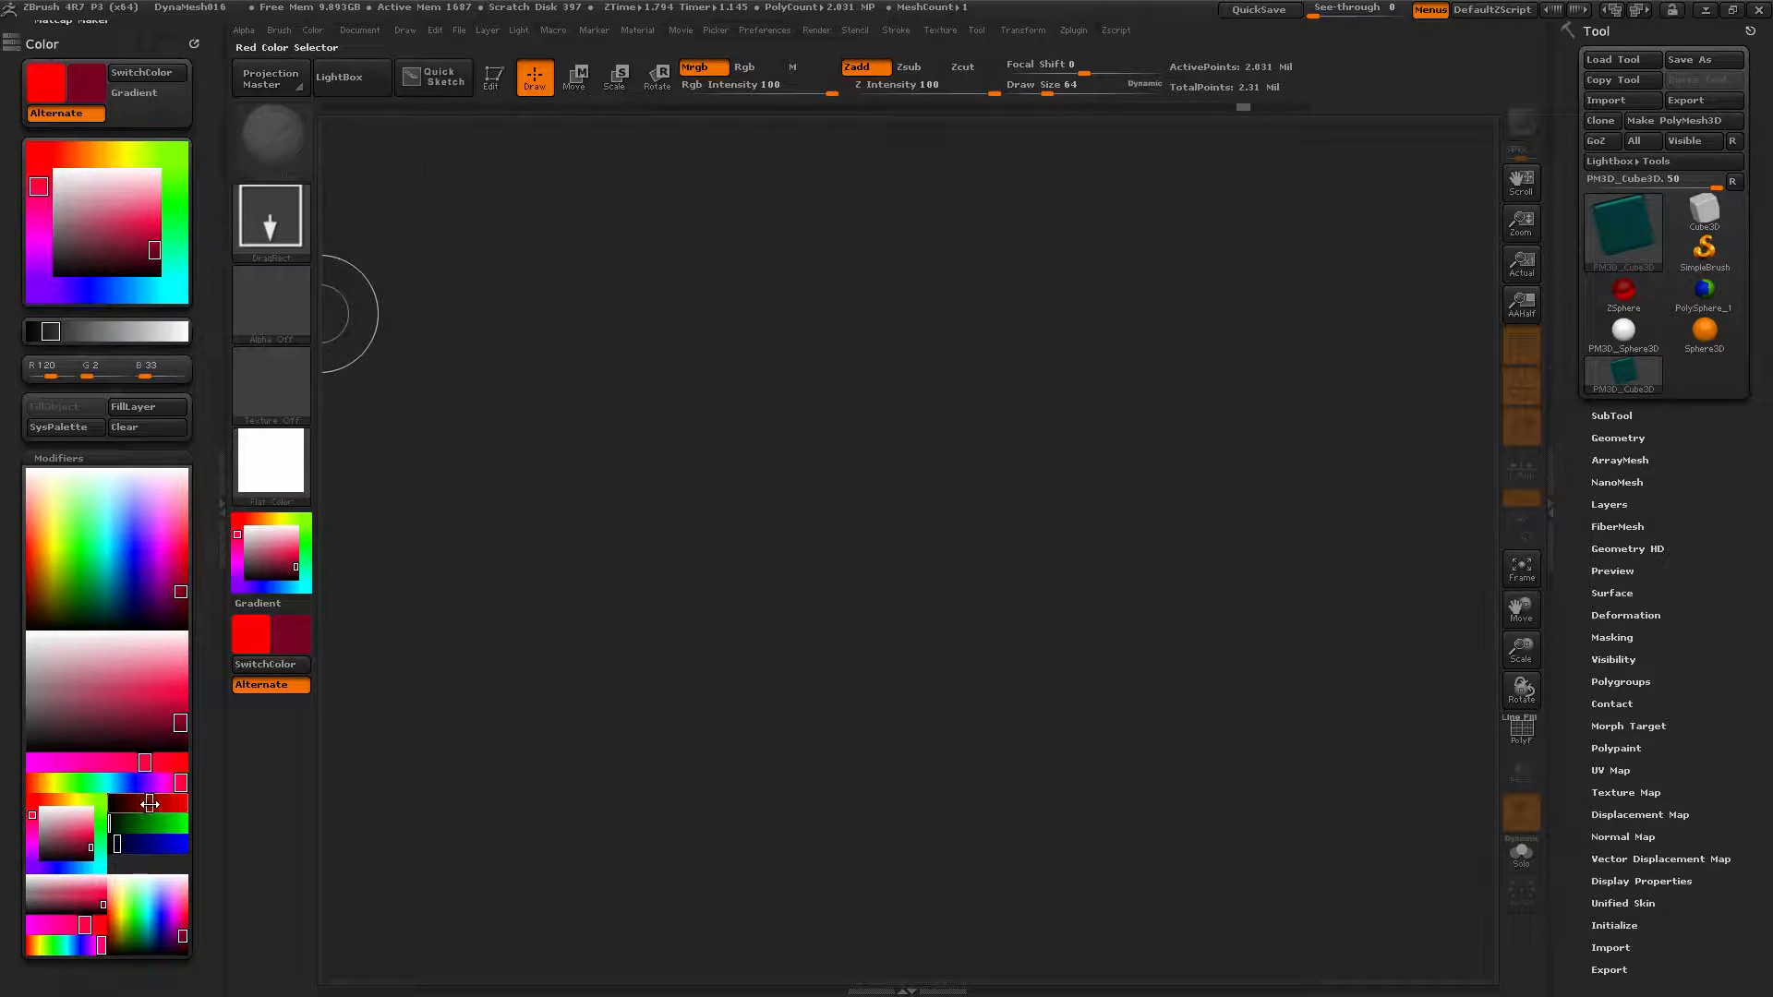
left_click_drag(148, 804, 188, 801)
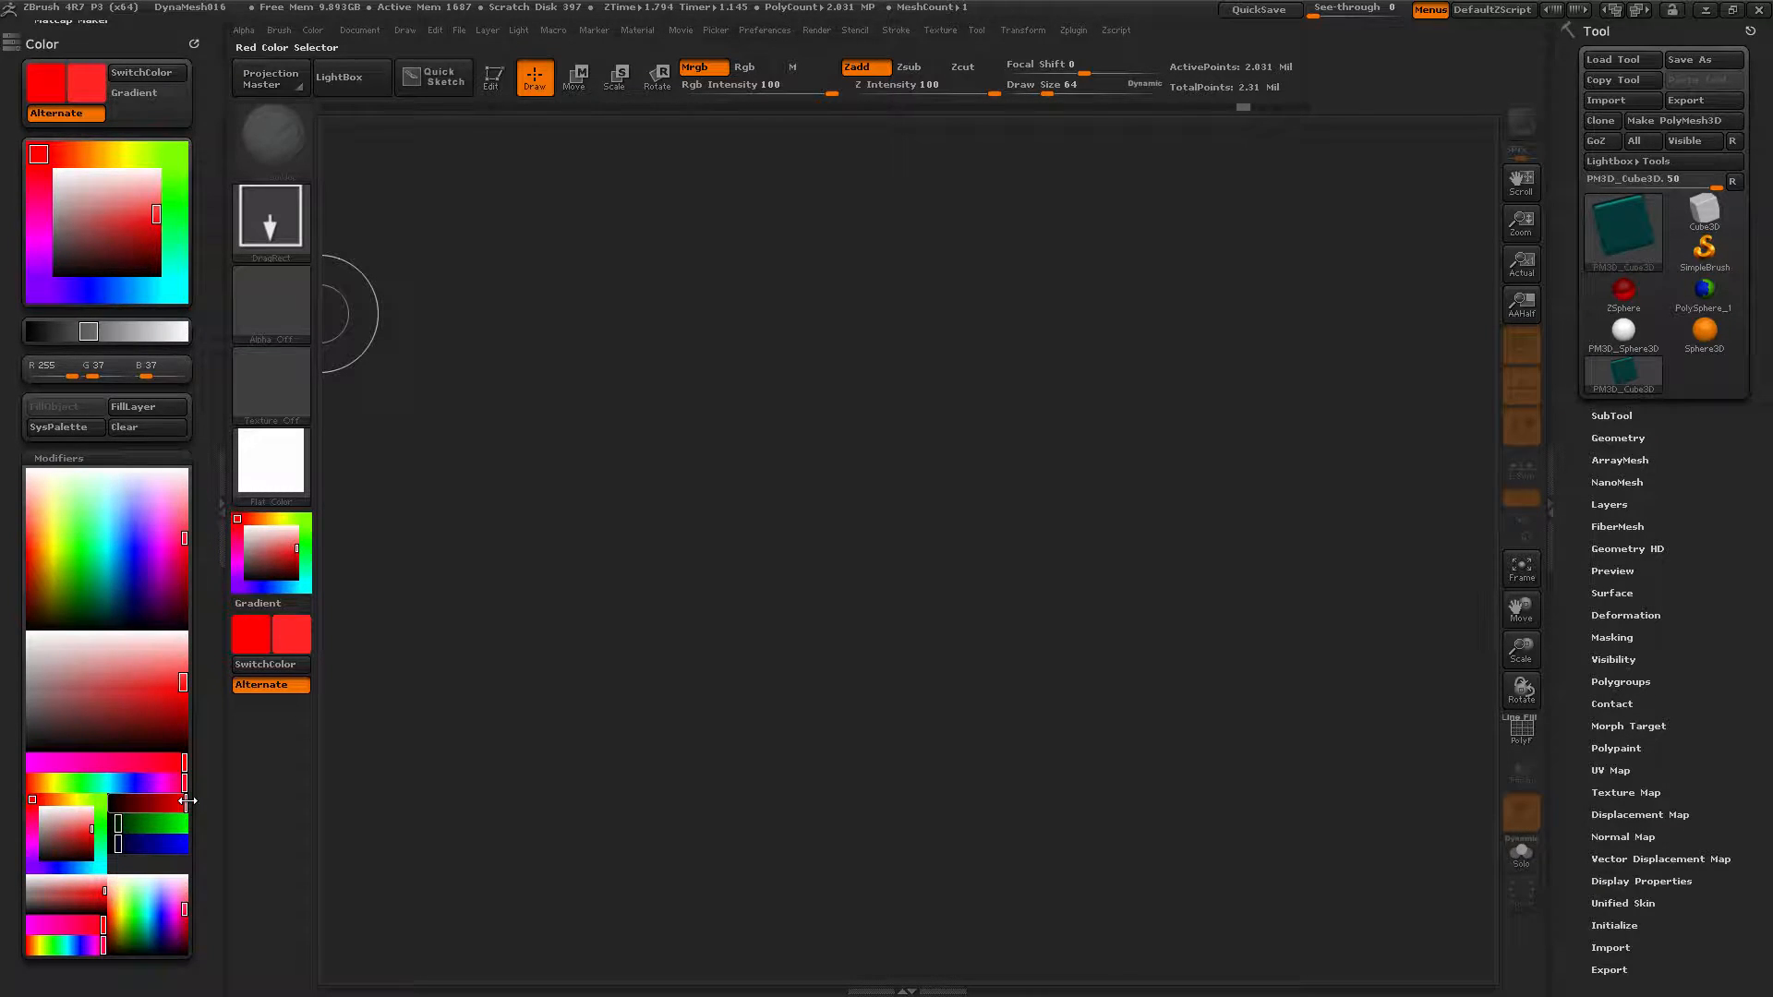
left_click_drag(119, 824, 188, 827)
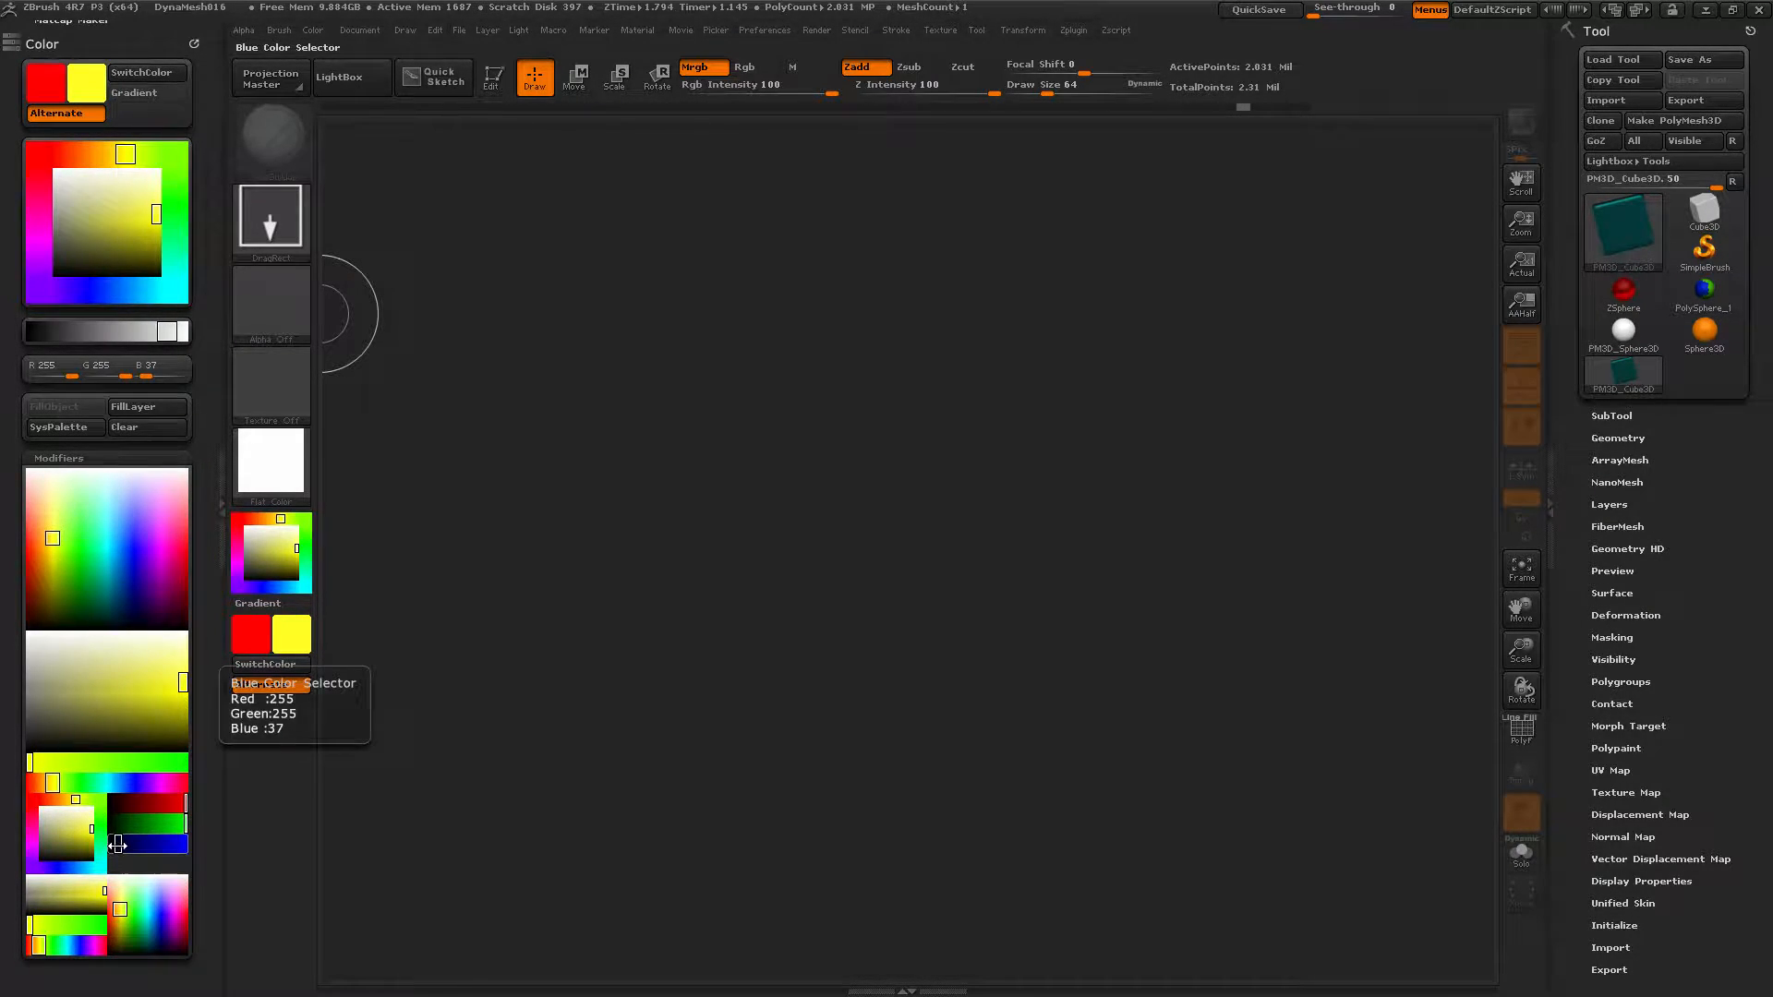
left_click_drag(115, 845, 154, 845)
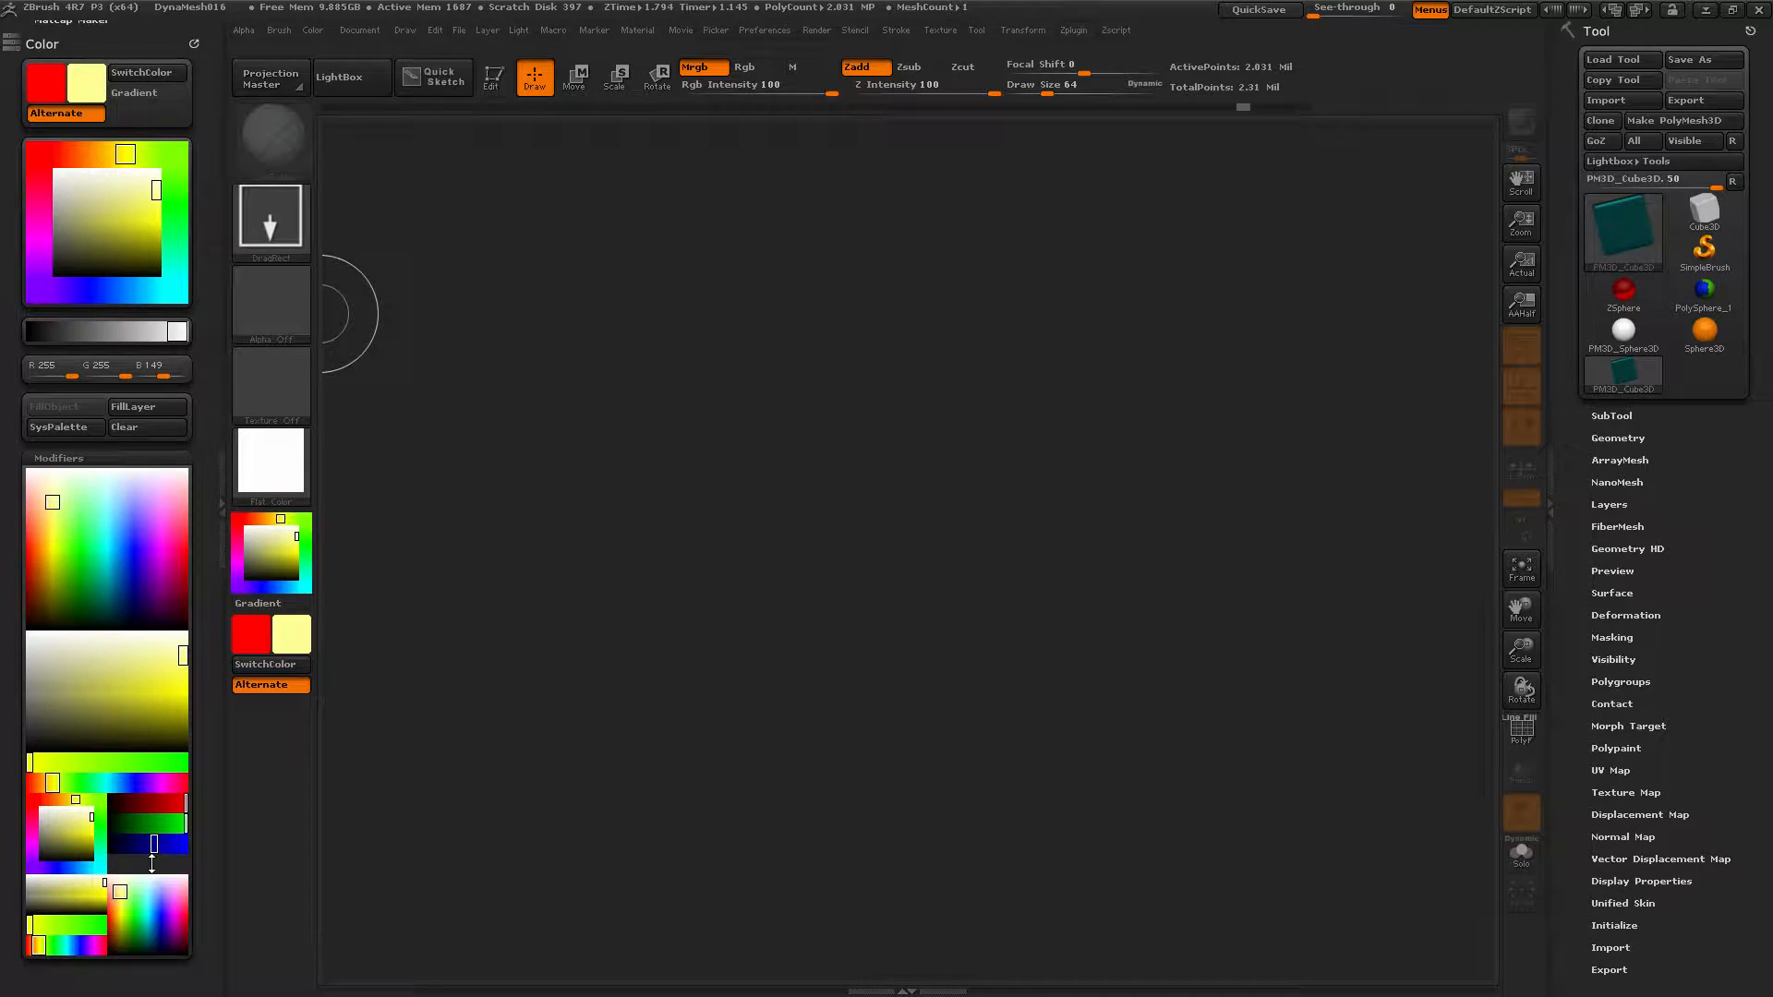
left_click_drag(152, 857, 147, 801)
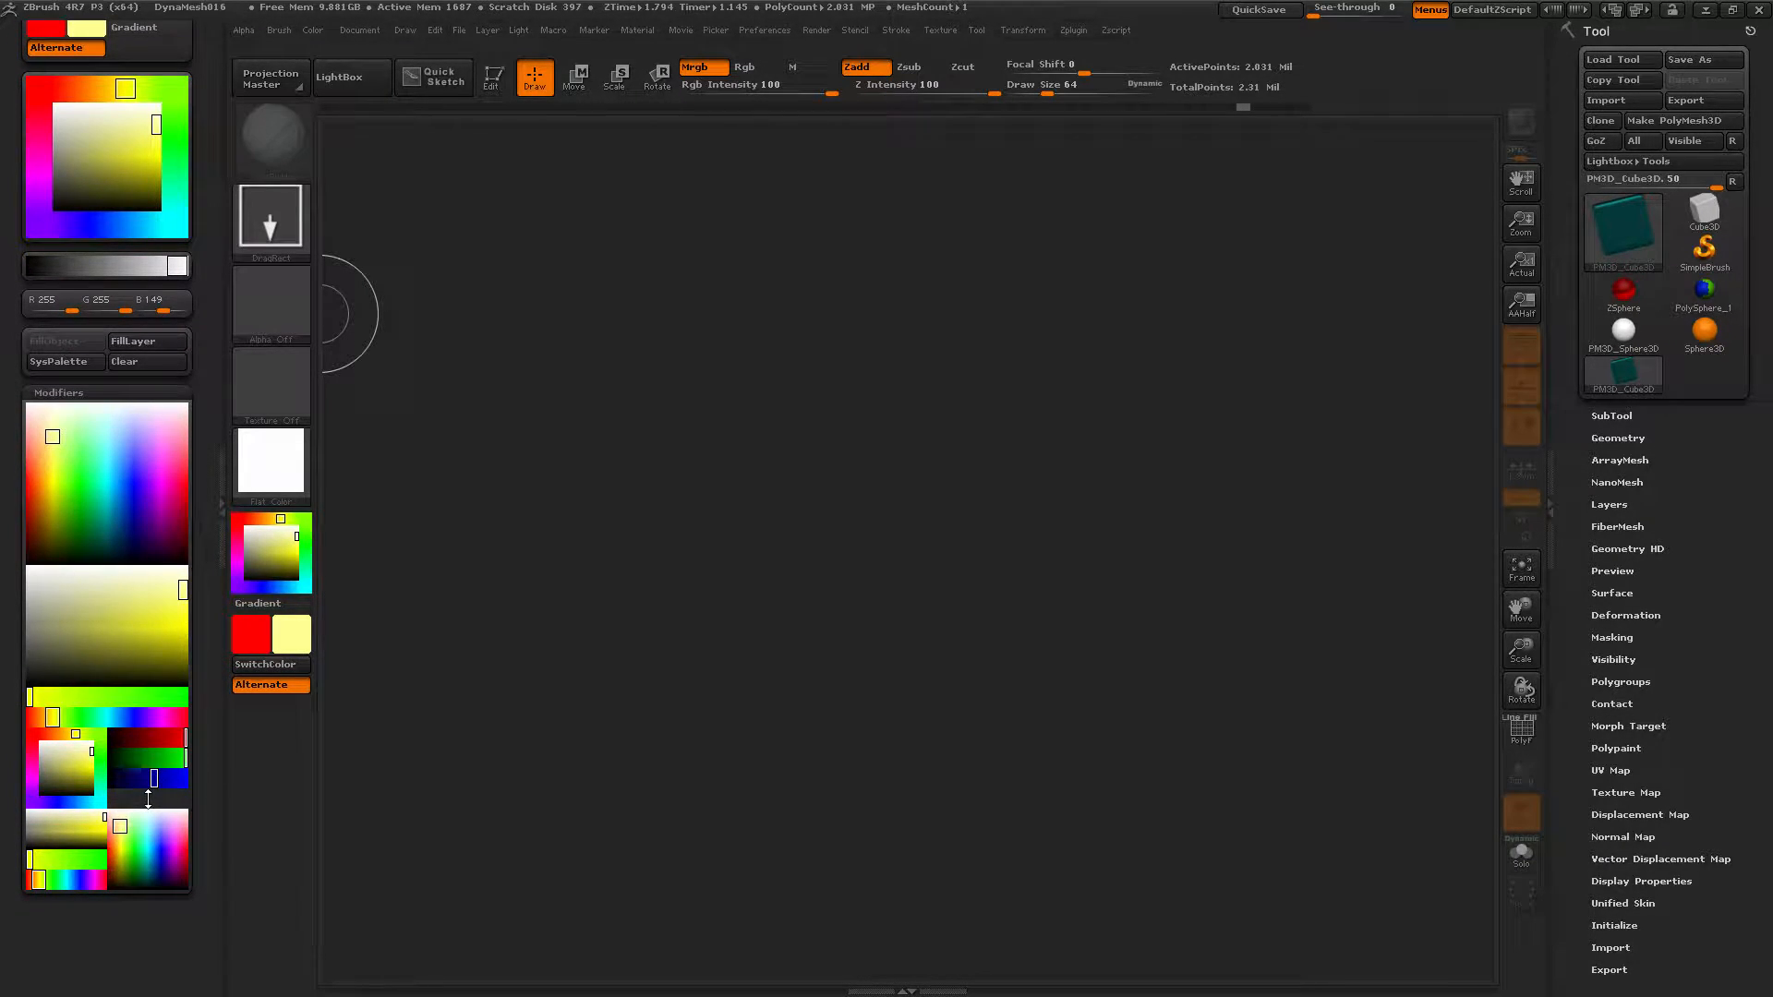
left_click_drag(146, 800, 164, 783)
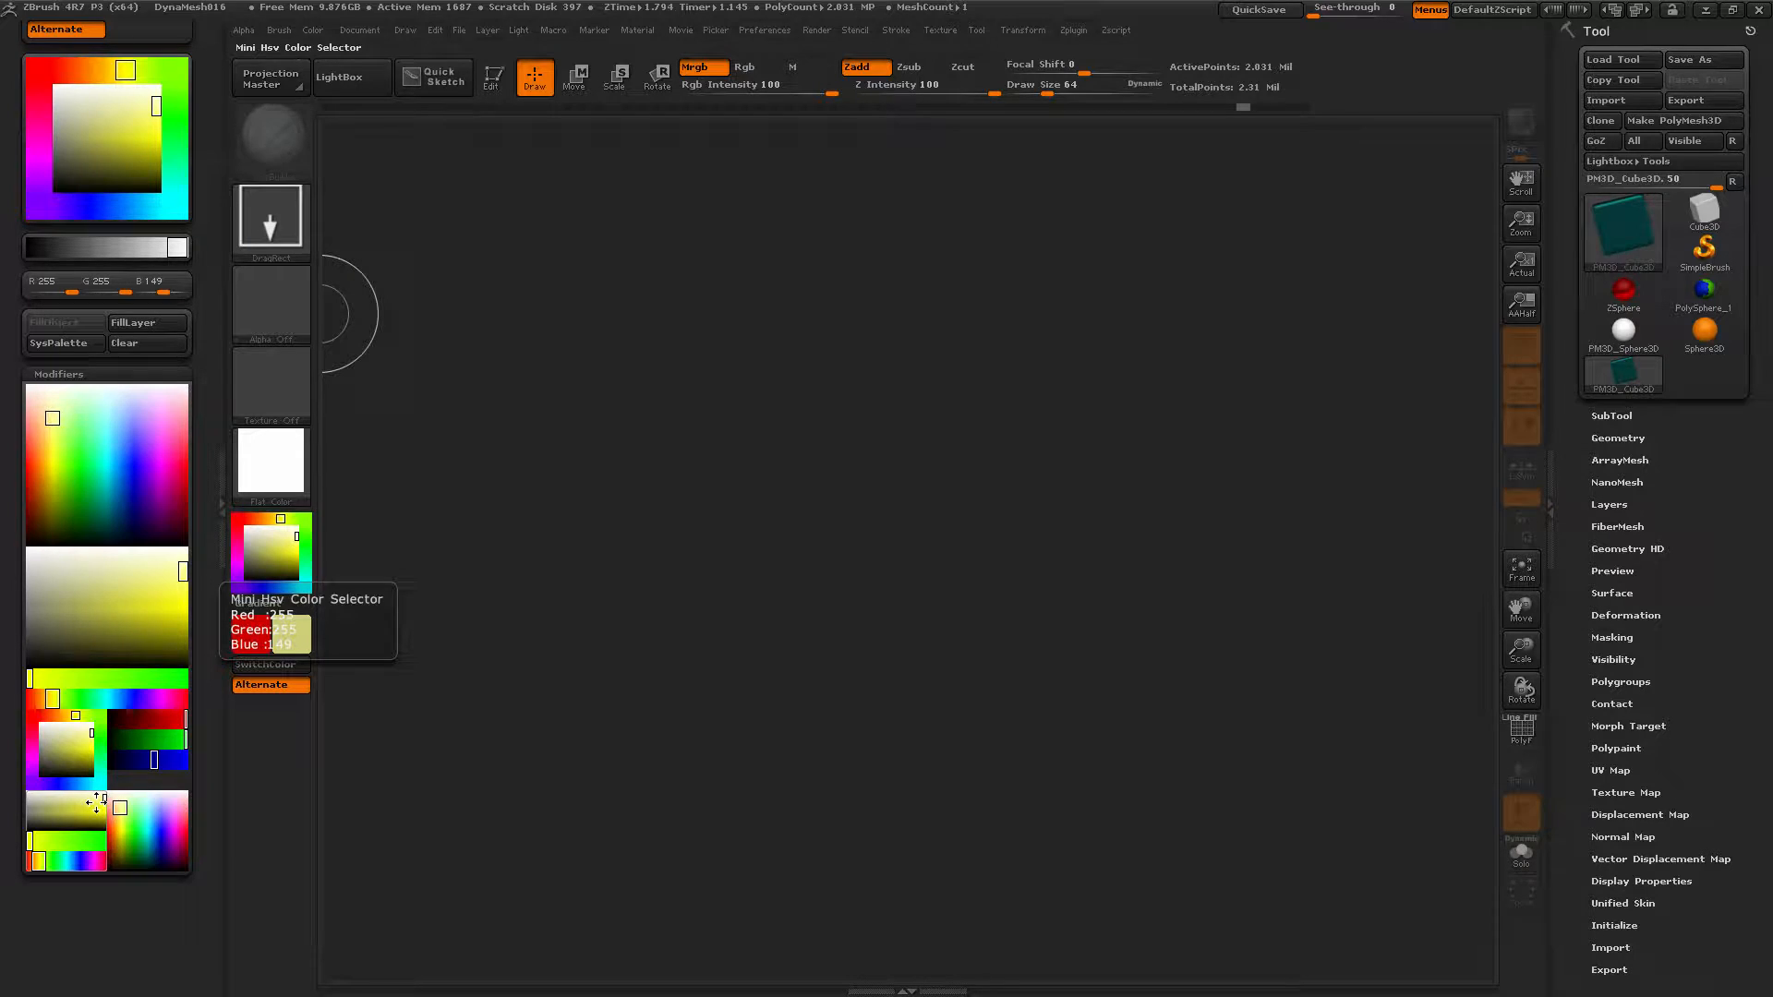
Sample a vivid yellow, then a light cyan adjusted to mid teal.
left_click(75, 845)
mouse_move(73, 831)
left_mouse_down()
mouse_move(38, 811)
mouse_move(71, 805)
left_mouse_up()
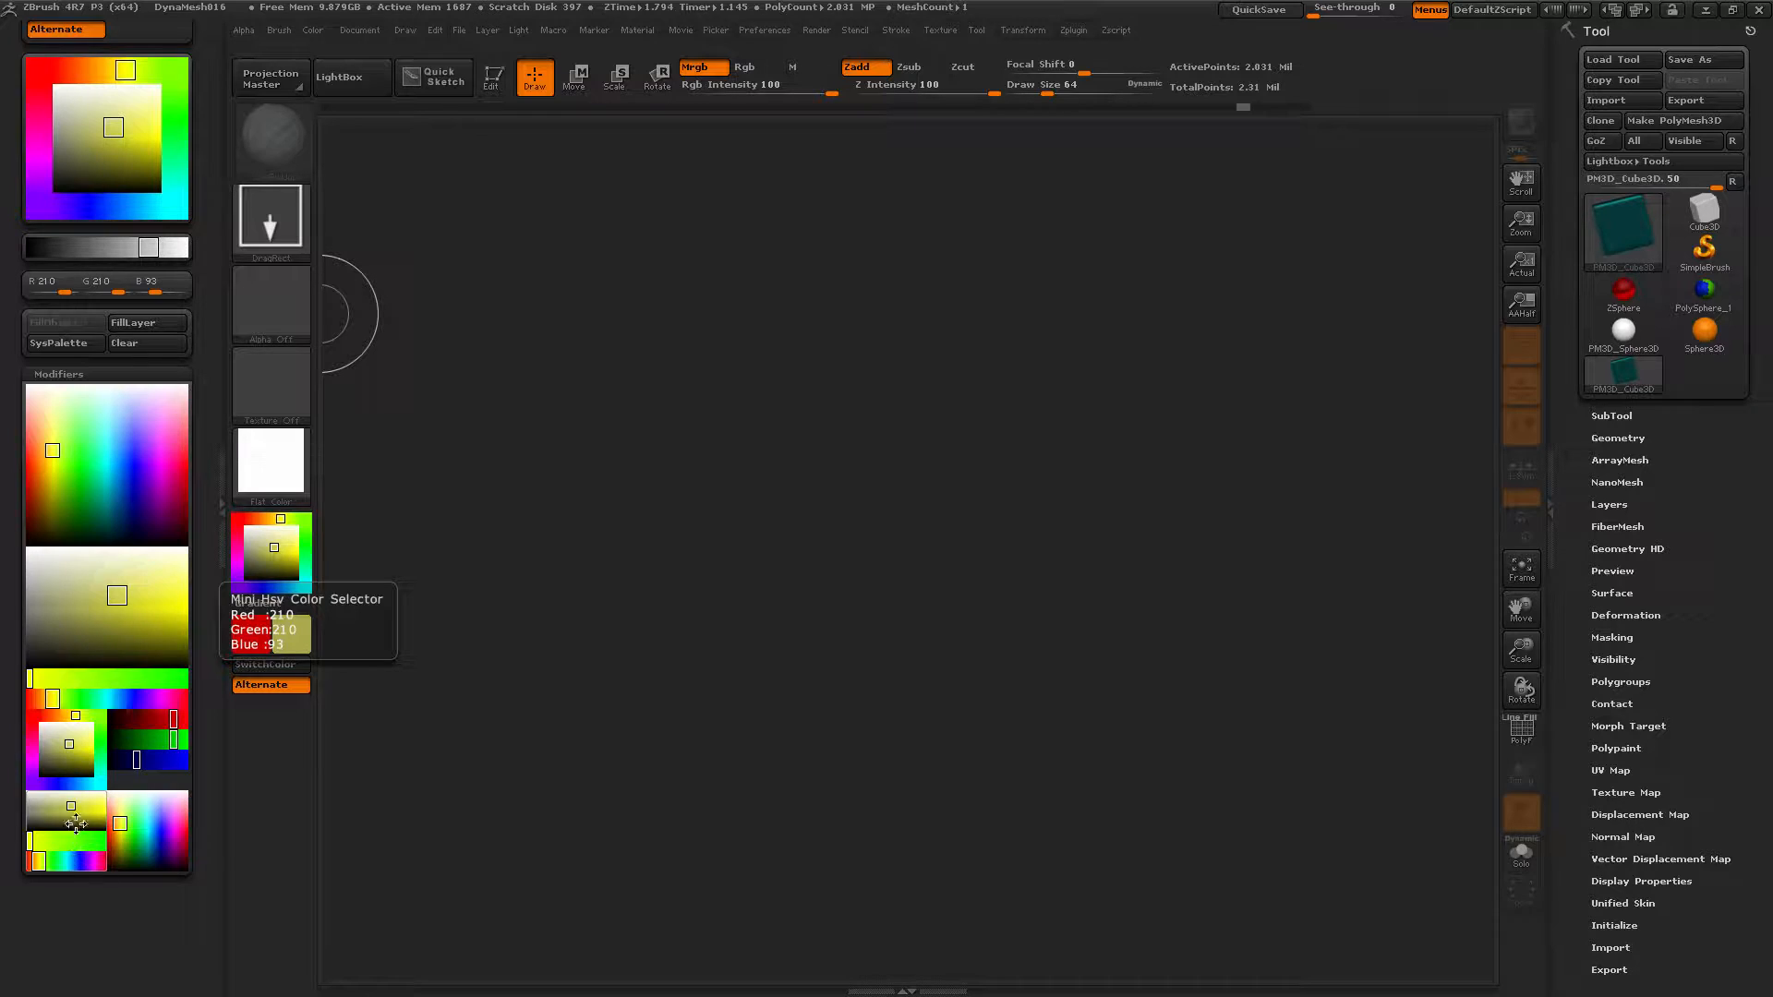
left_click_drag(71, 806, 102, 811)
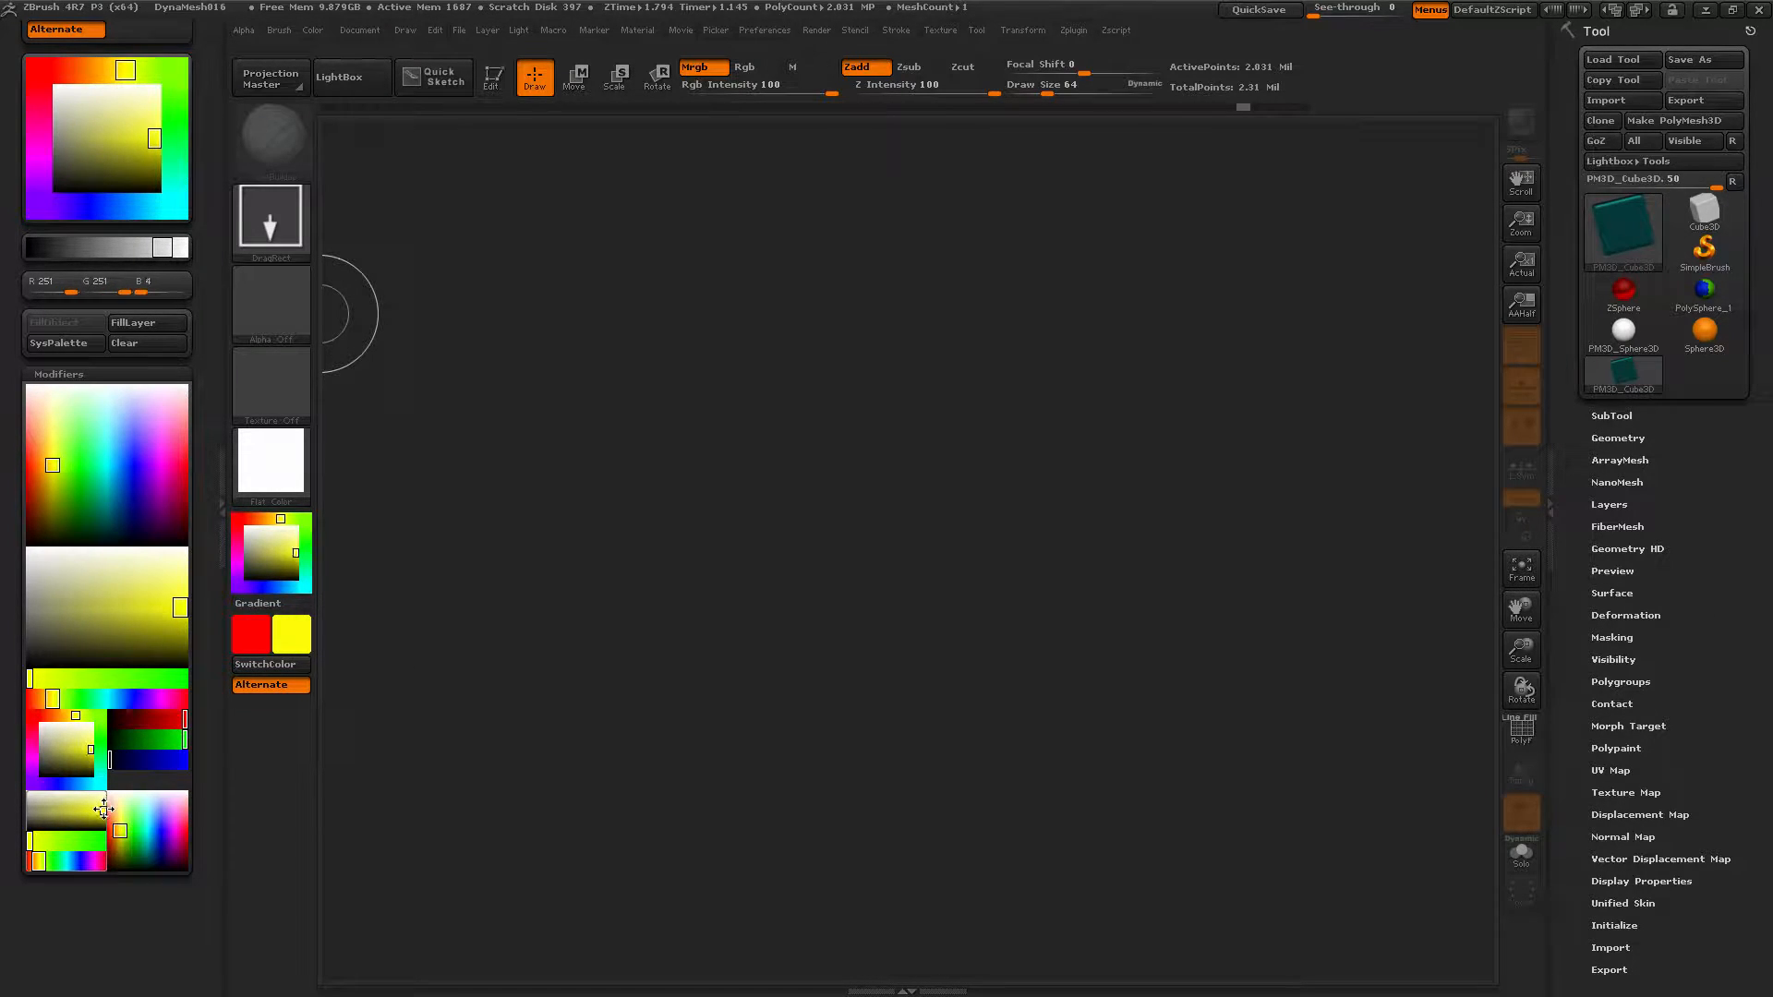
left_click(104, 421)
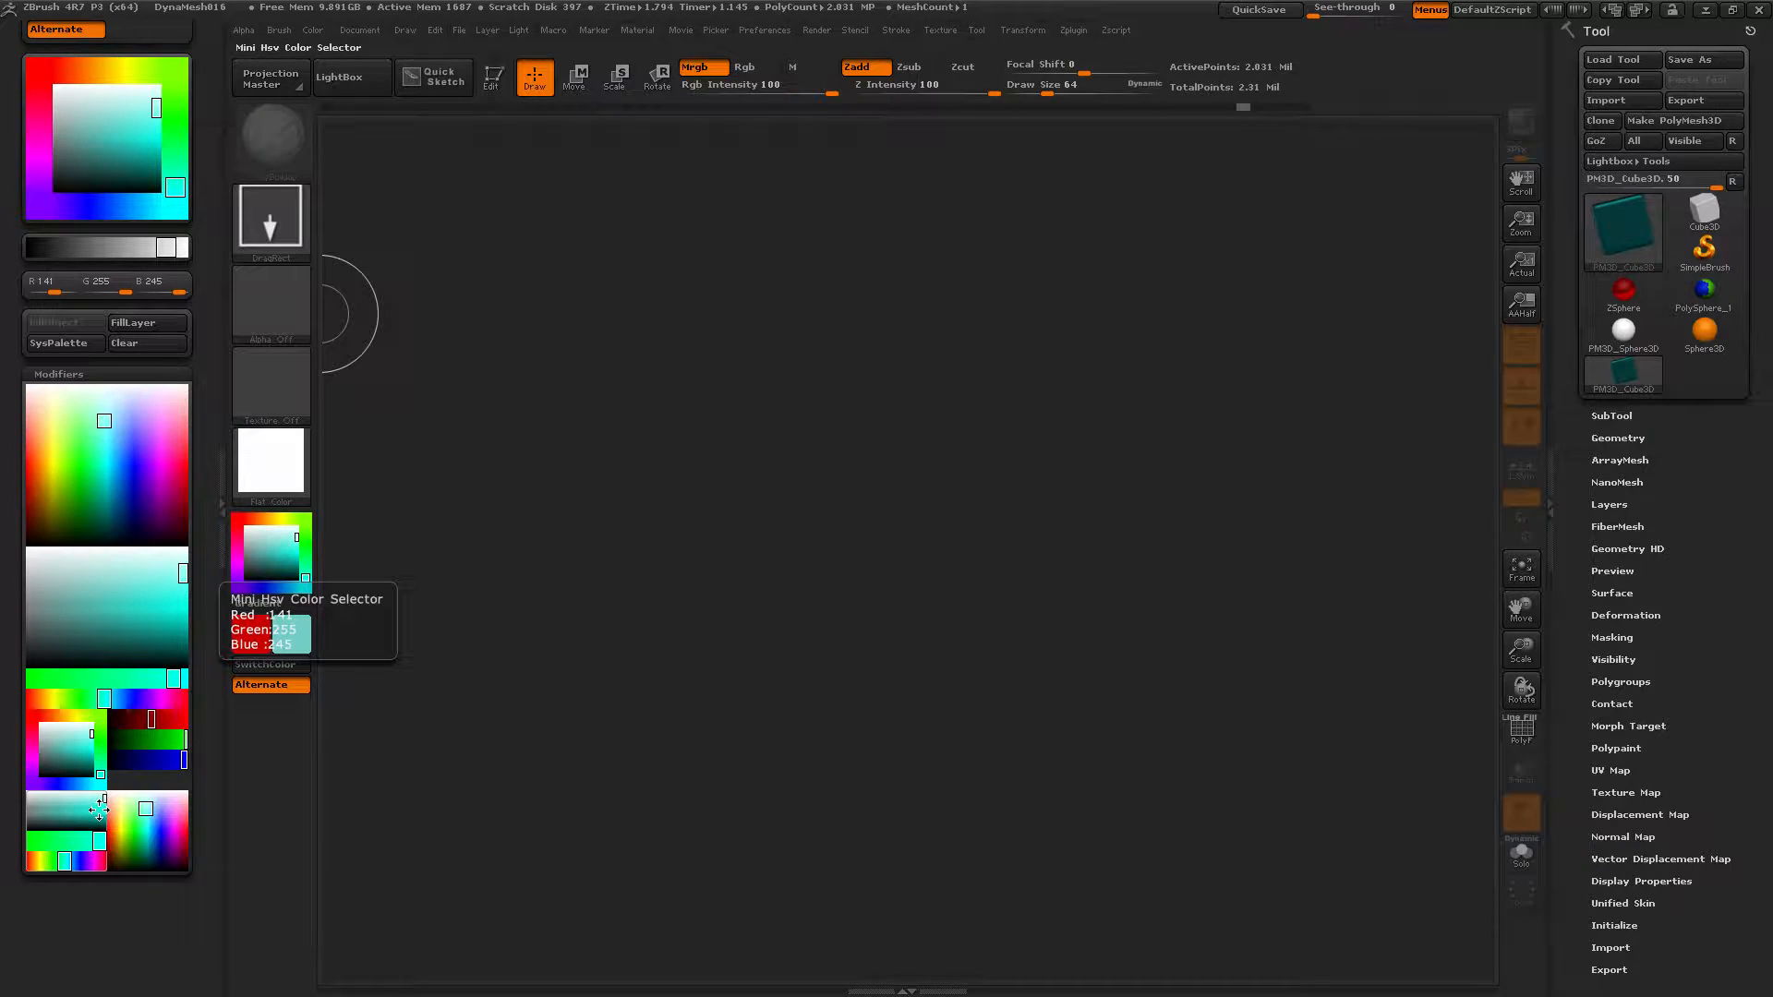
left_click_drag(98, 810, 68, 810)
left_click_drag(68, 799, 85, 804)
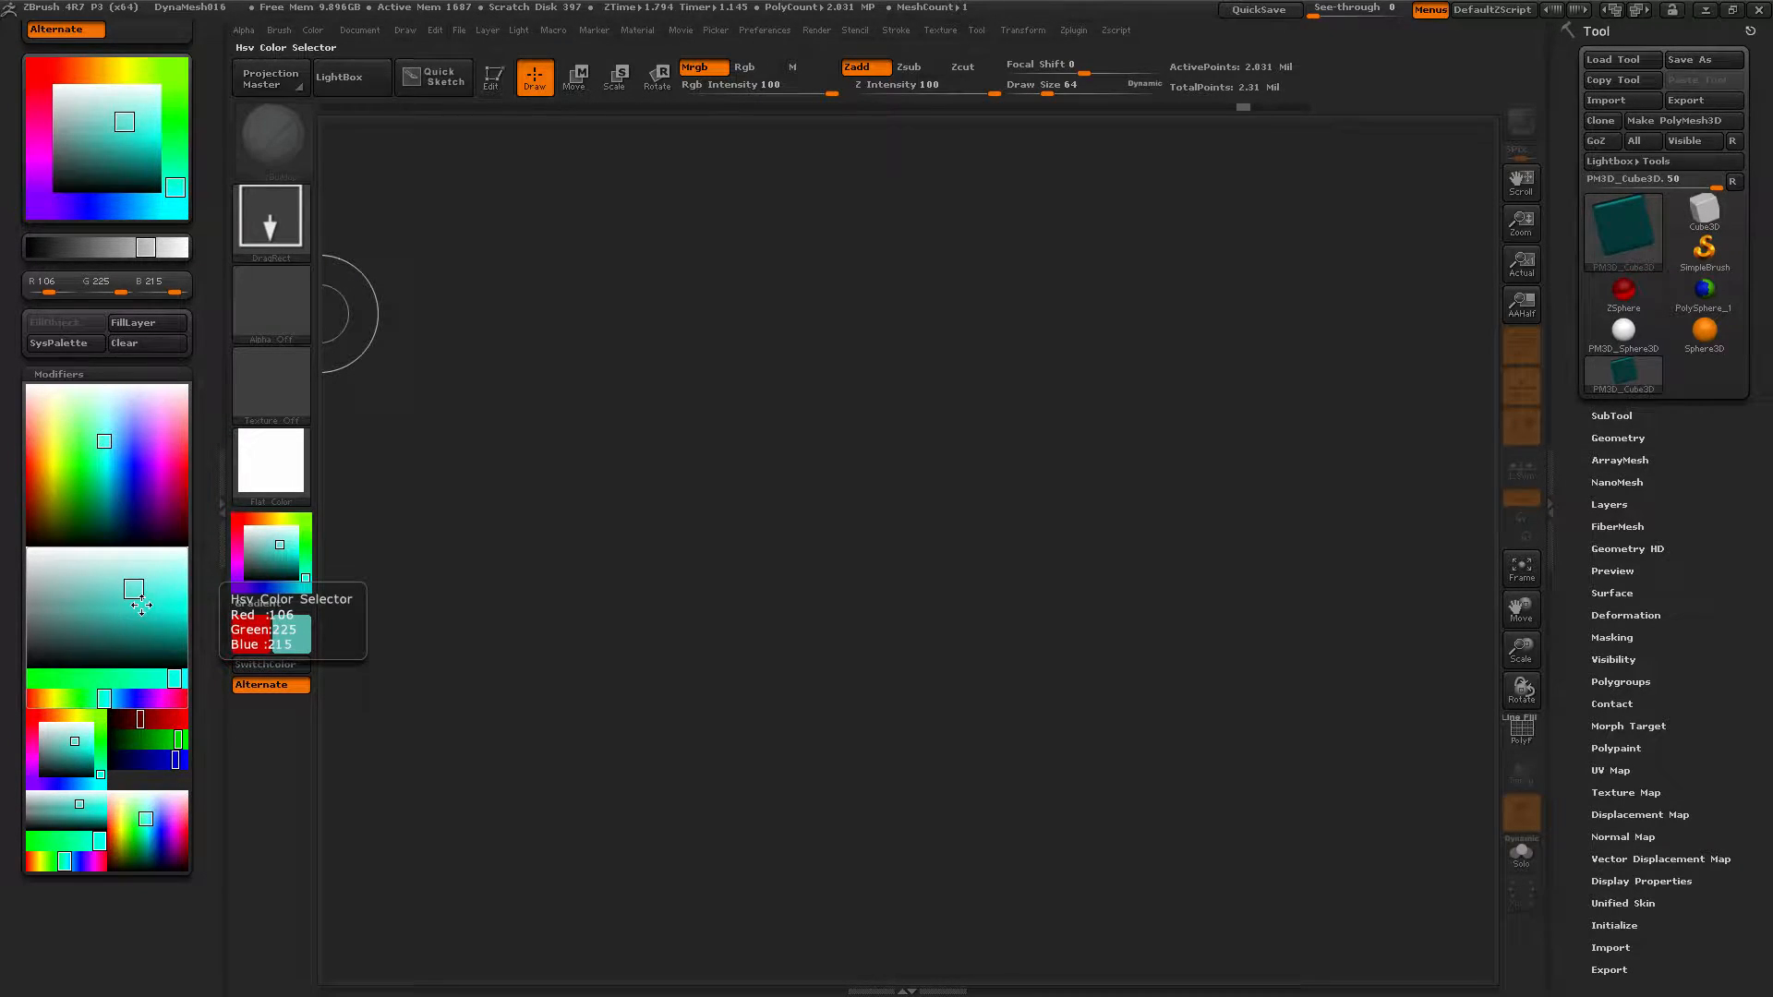
left_click_drag(96, 841, 31, 844)
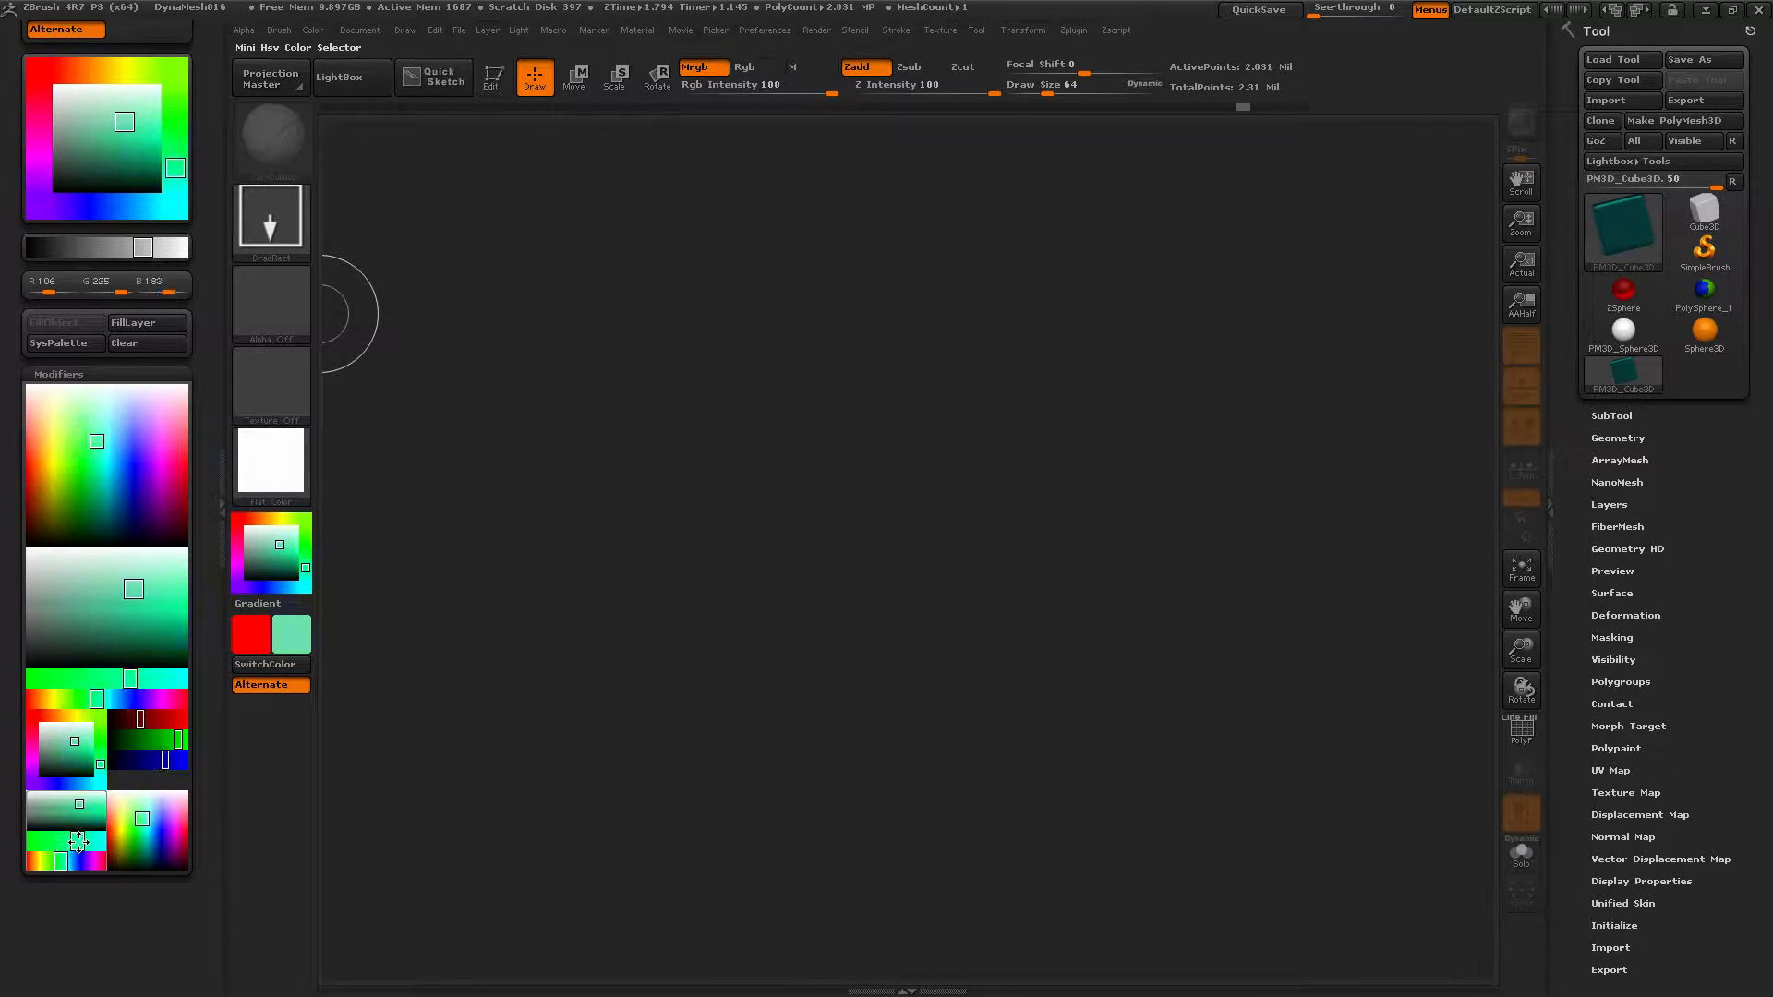
Try yellow-green and saturated blue, ending on blue-violet with Green 0, Blue 230.
left_click(54, 440)
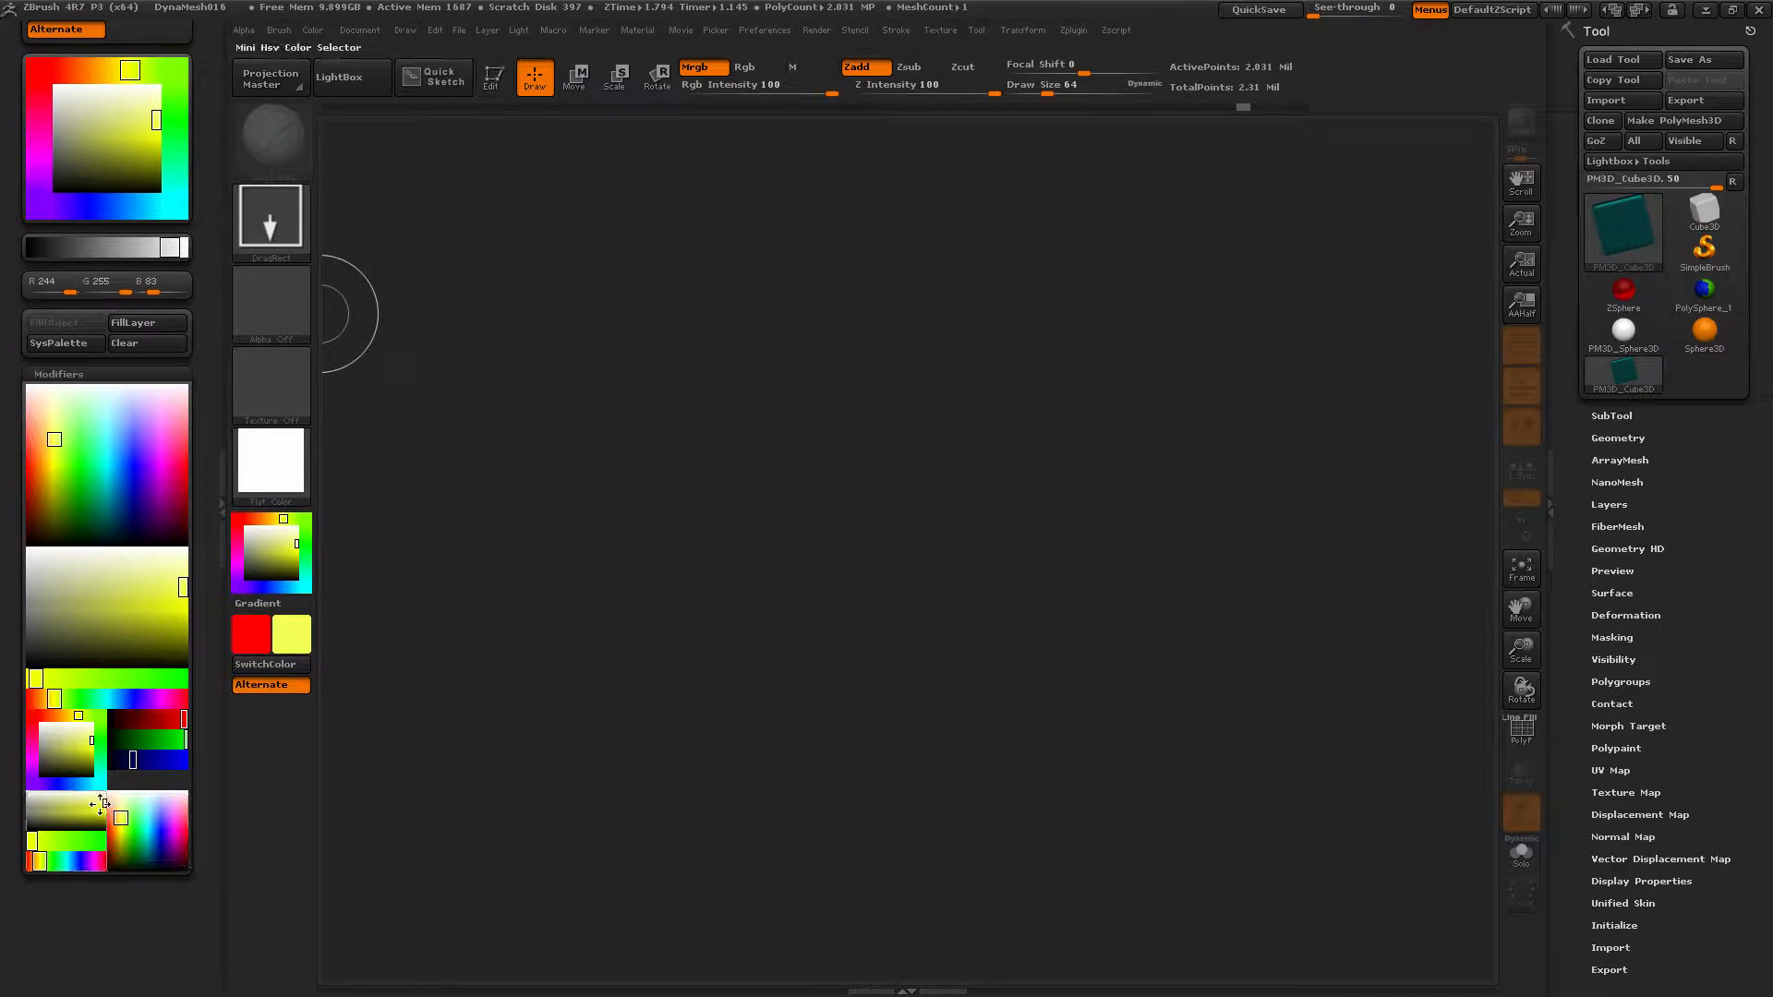
left_click(62, 841)
mouse_move(62, 842)
left_mouse_down()
mouse_move(103, 838)
mouse_move(41, 839)
mouse_move(161, 840)
mouse_move(138, 810)
mouse_move(157, 840)
mouse_move(145, 826)
left_mouse_up()
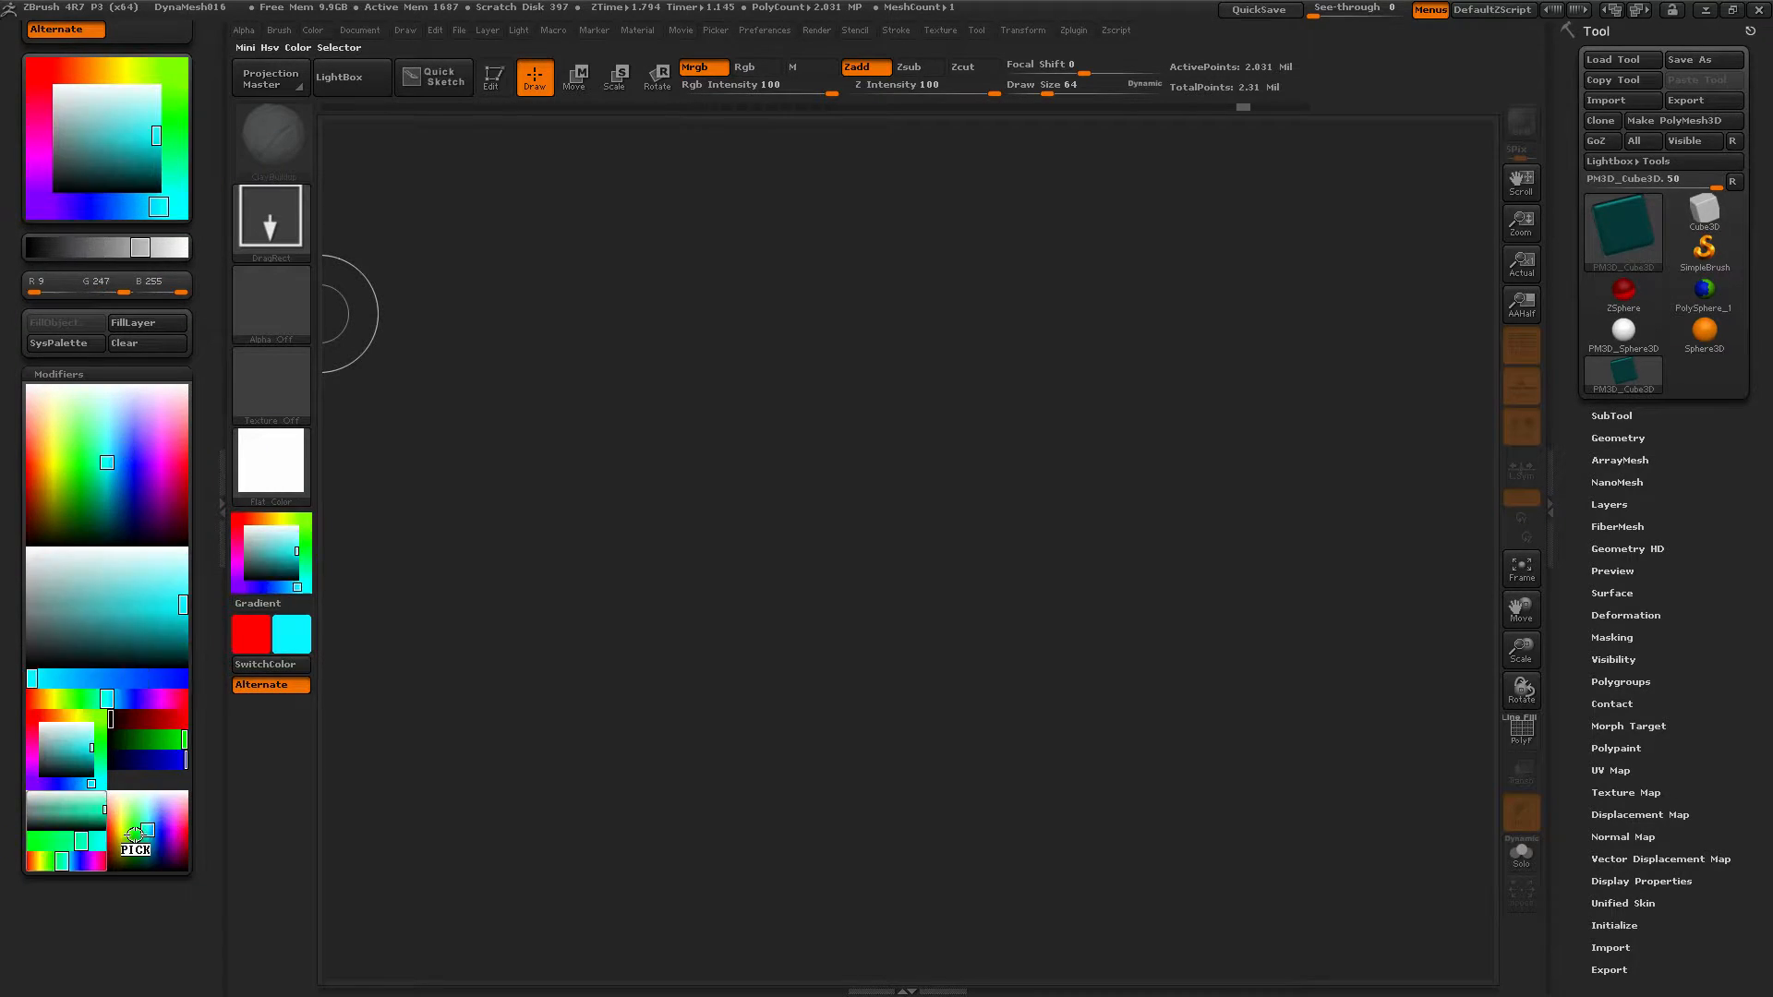
left_click(133, 472)
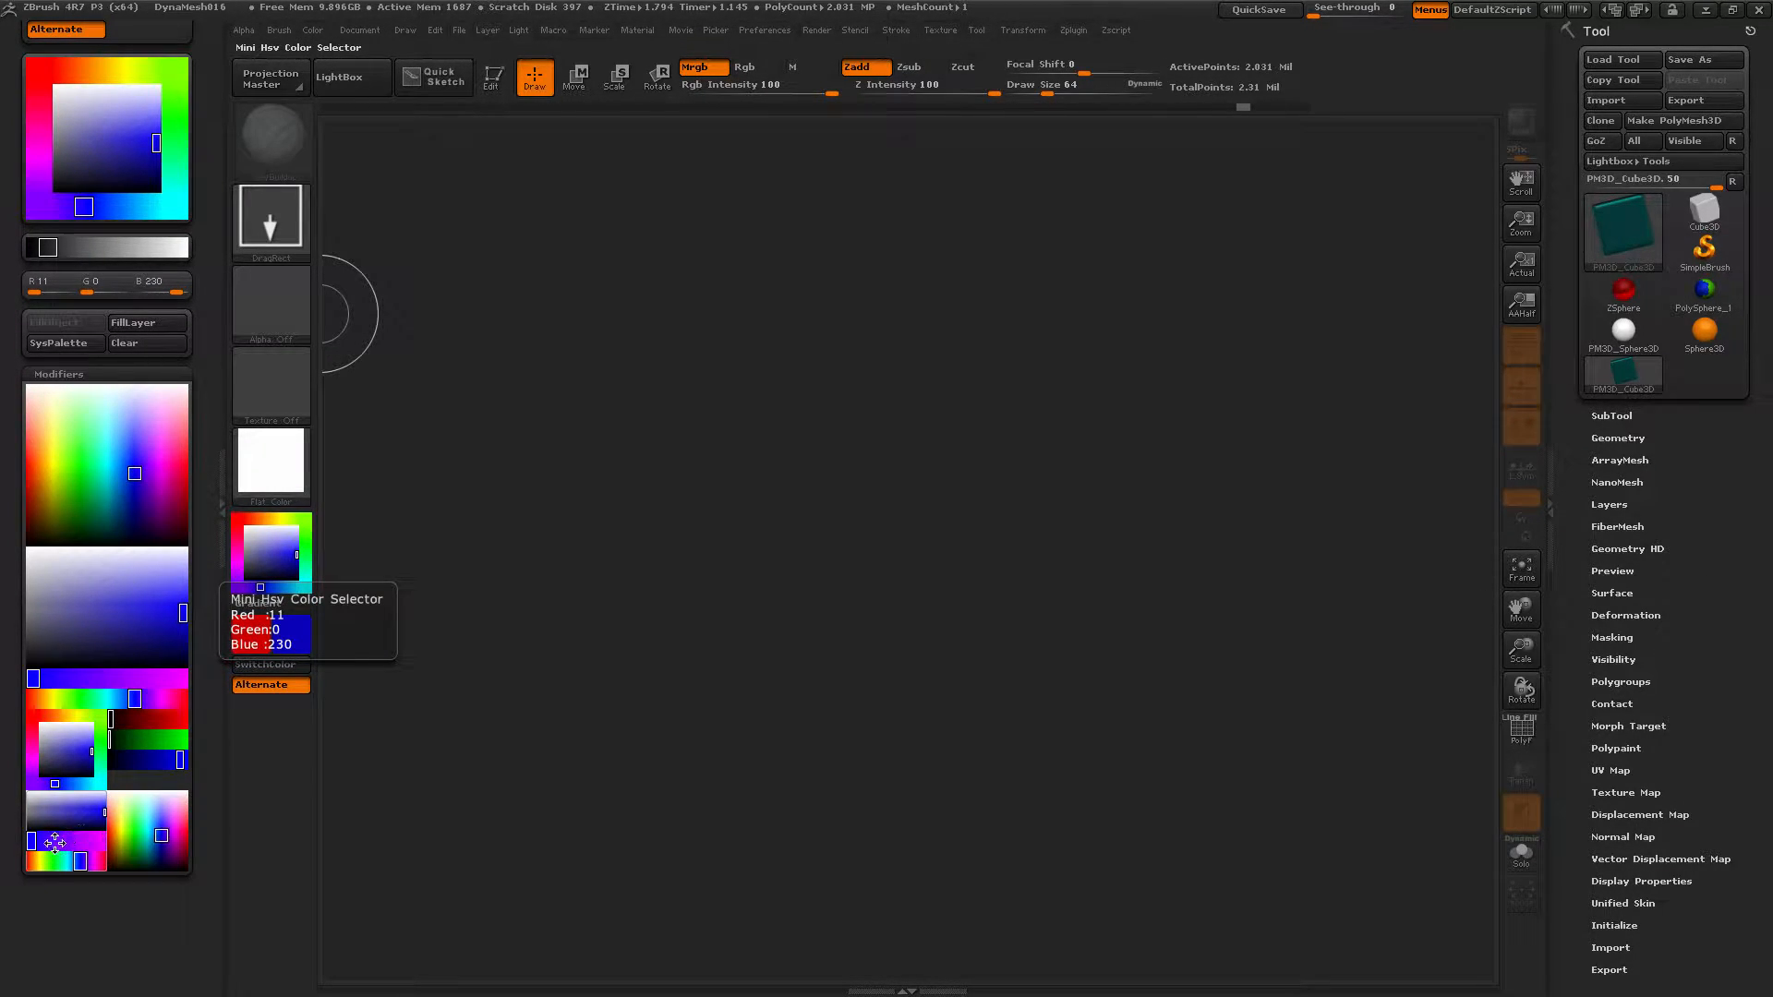
mouse_move(33, 843)
left_mouse_down()
mouse_move(95, 836)
mouse_move(43, 842)
left_mouse_up()
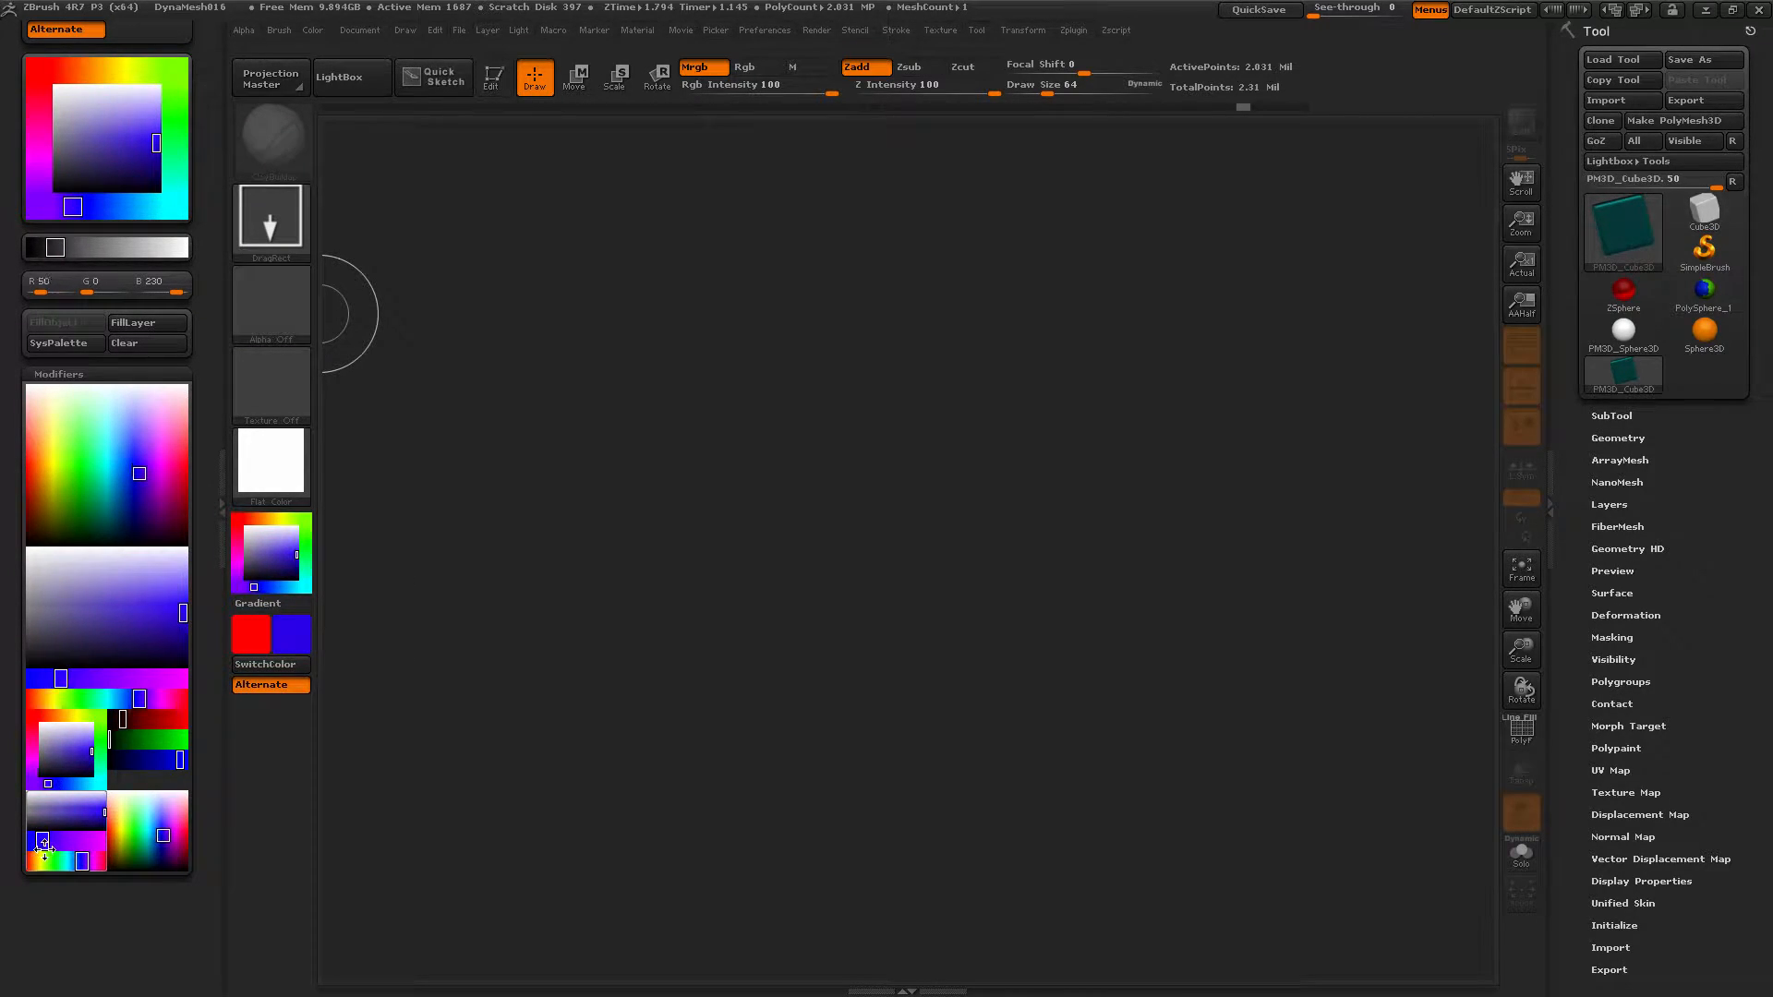
Sweep through green, yellow-green and purple, finishing on bright cyan R19 G255 B243.
left_click(80, 476)
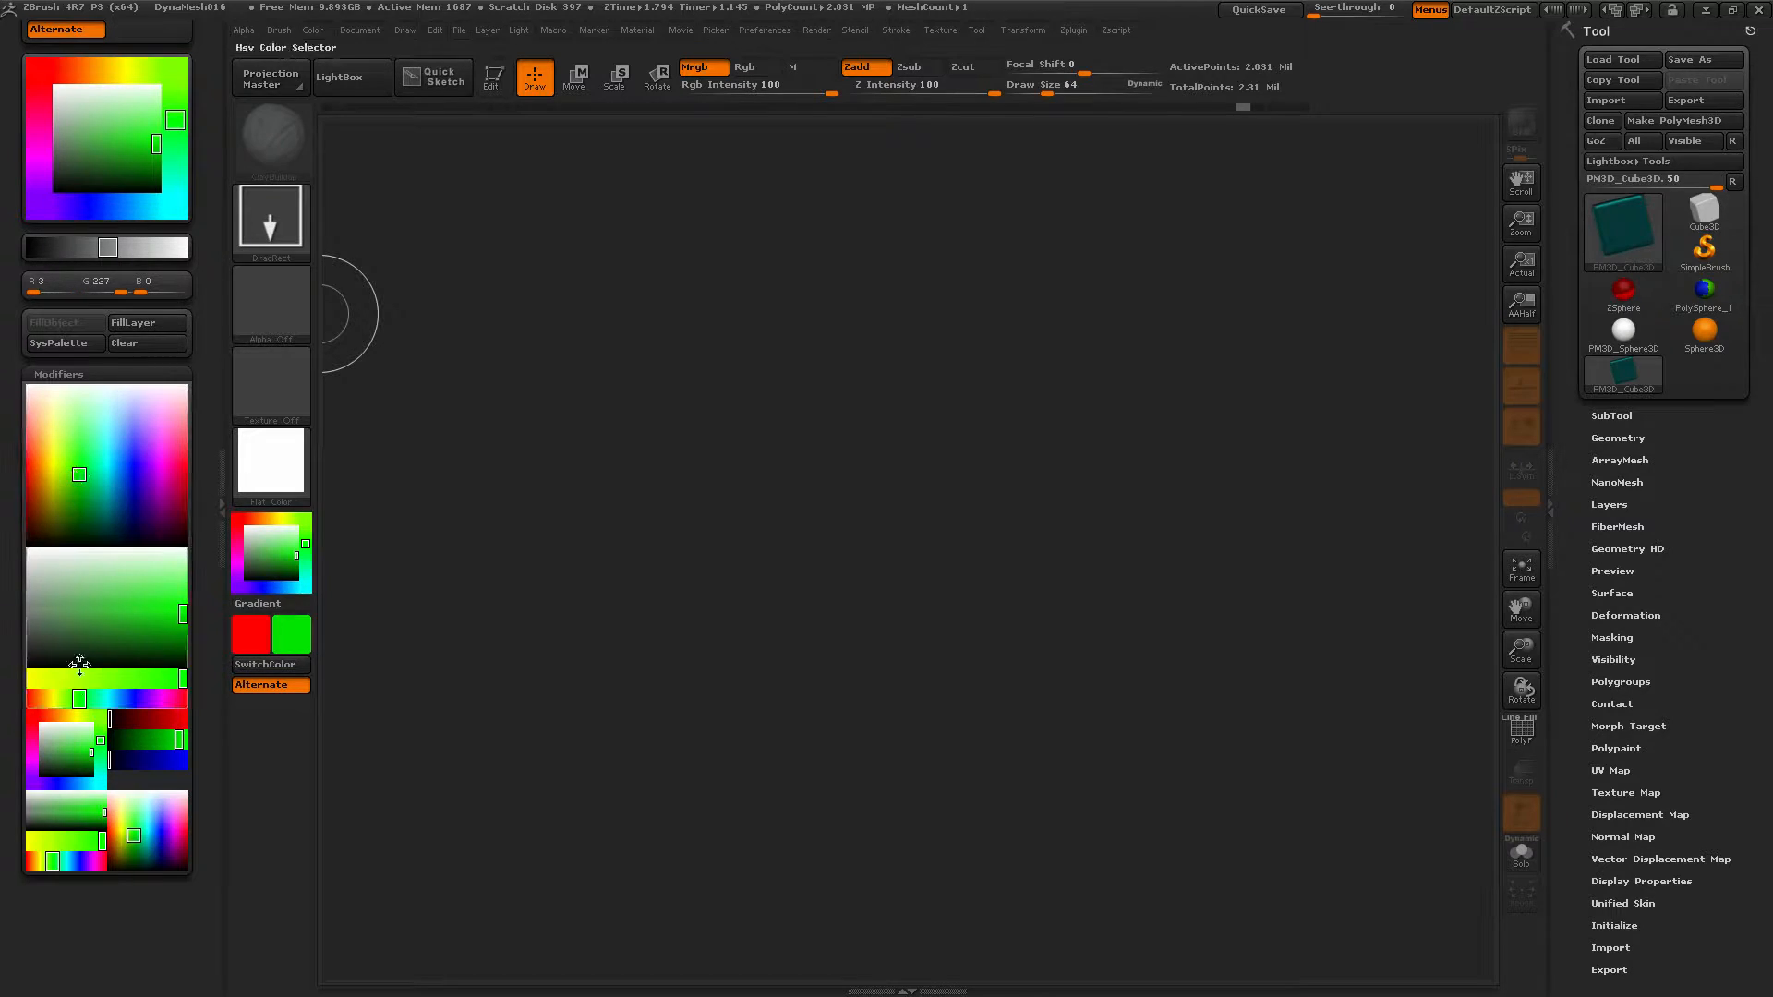
mouse_move(100, 841)
left_mouse_down()
mouse_move(55, 842)
mouse_move(74, 839)
left_mouse_up()
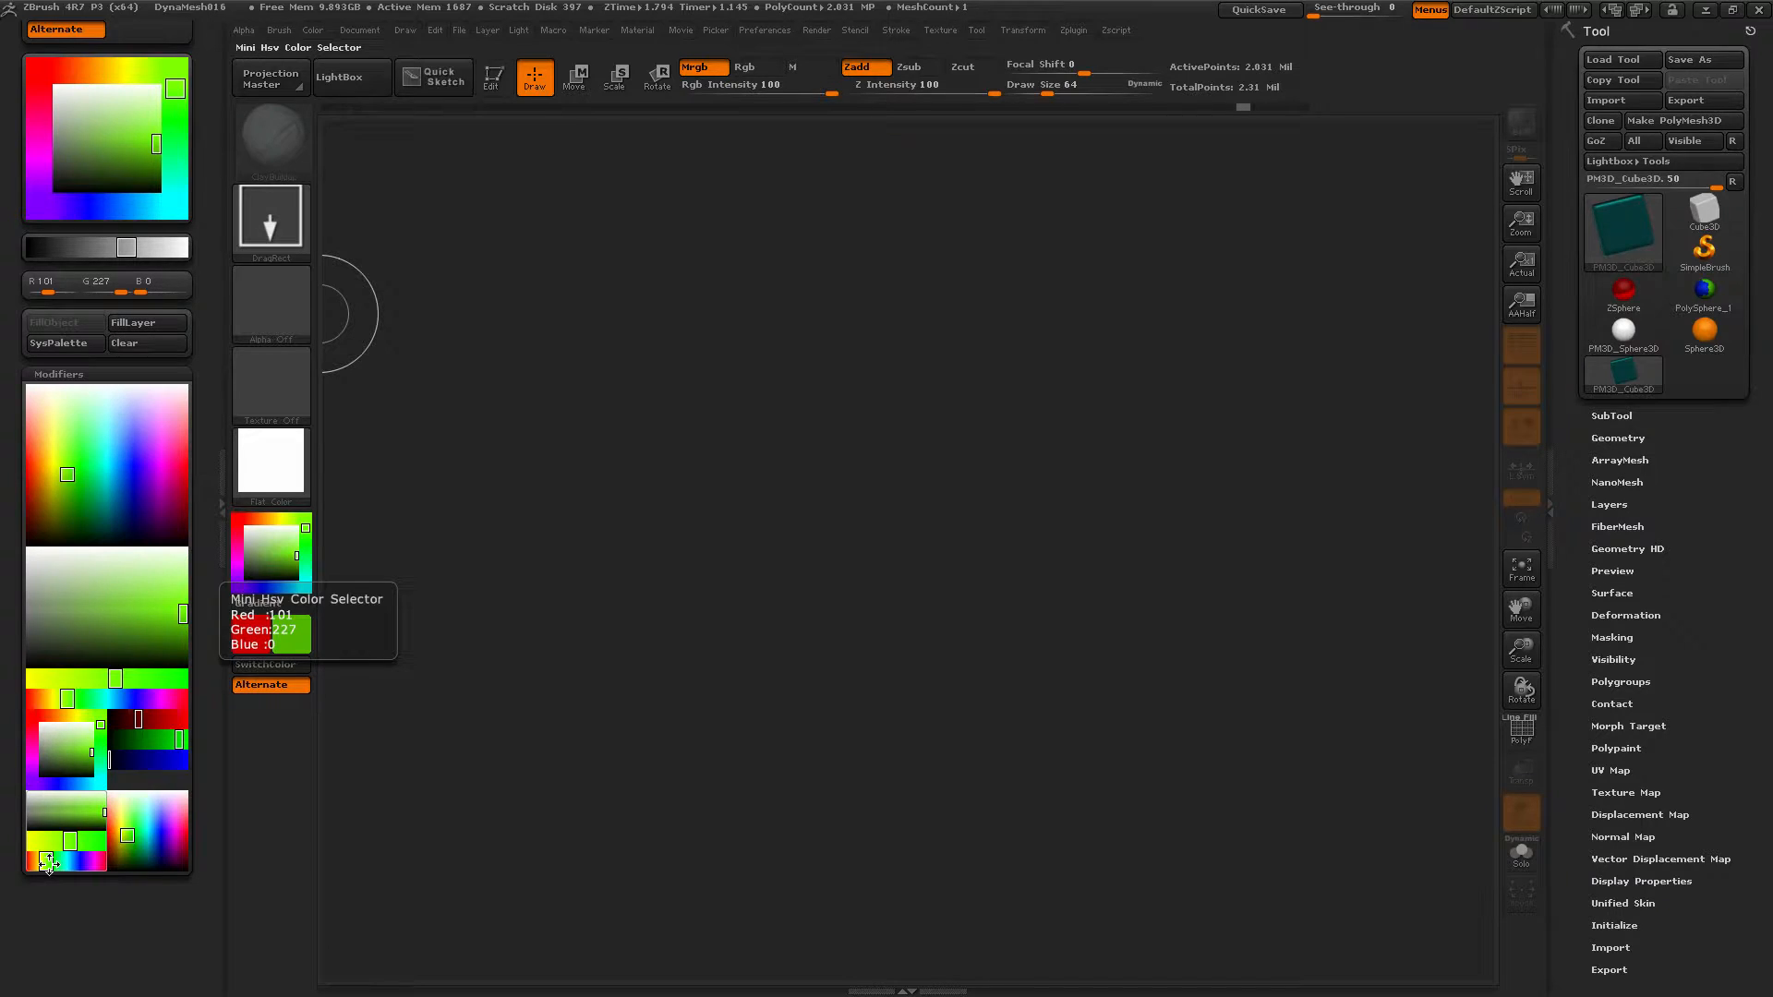
mouse_move(46, 863)
left_mouse_down()
mouse_move(104, 860)
mouse_move(29, 861)
mouse_move(68, 859)
mouse_move(64, 837)
left_mouse_up()
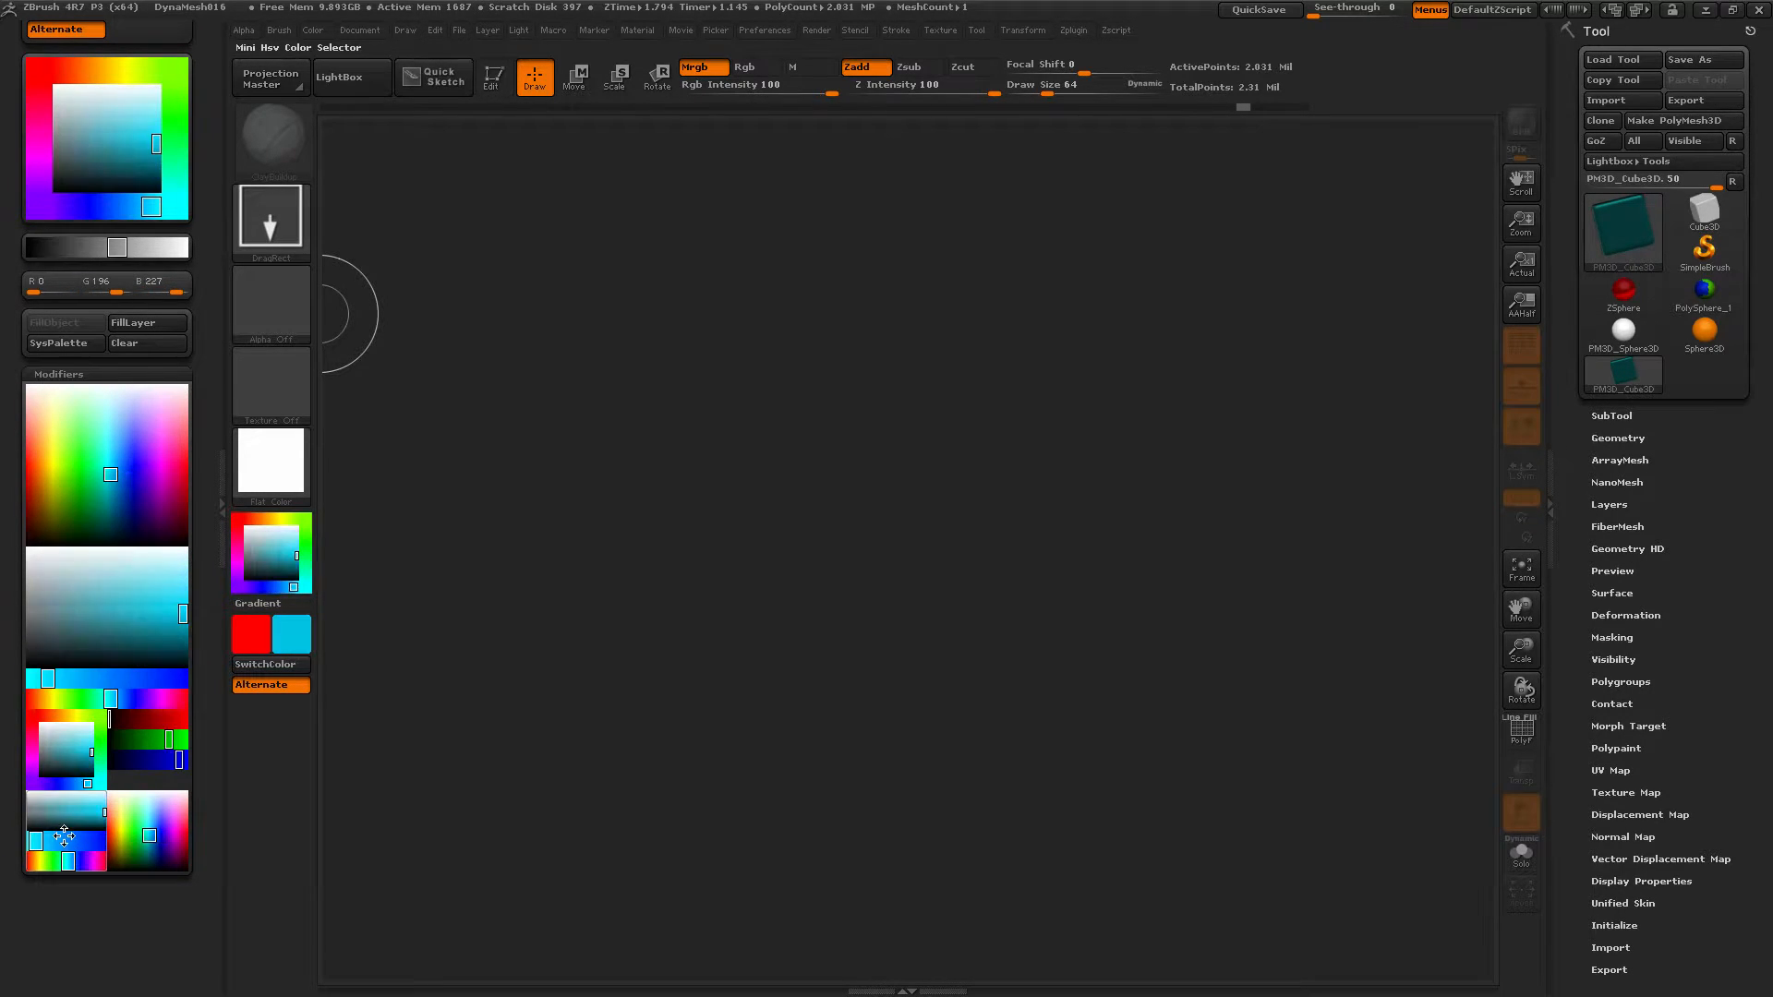
mouse_move(113, 475)
left_mouse_down()
mouse_move(35, 479)
mouse_move(159, 476)
mouse_move(61, 477)
mouse_move(151, 479)
mouse_move(92, 468)
mouse_move(117, 489)
left_mouse_up()
left_click_drag(71, 861, 55, 860)
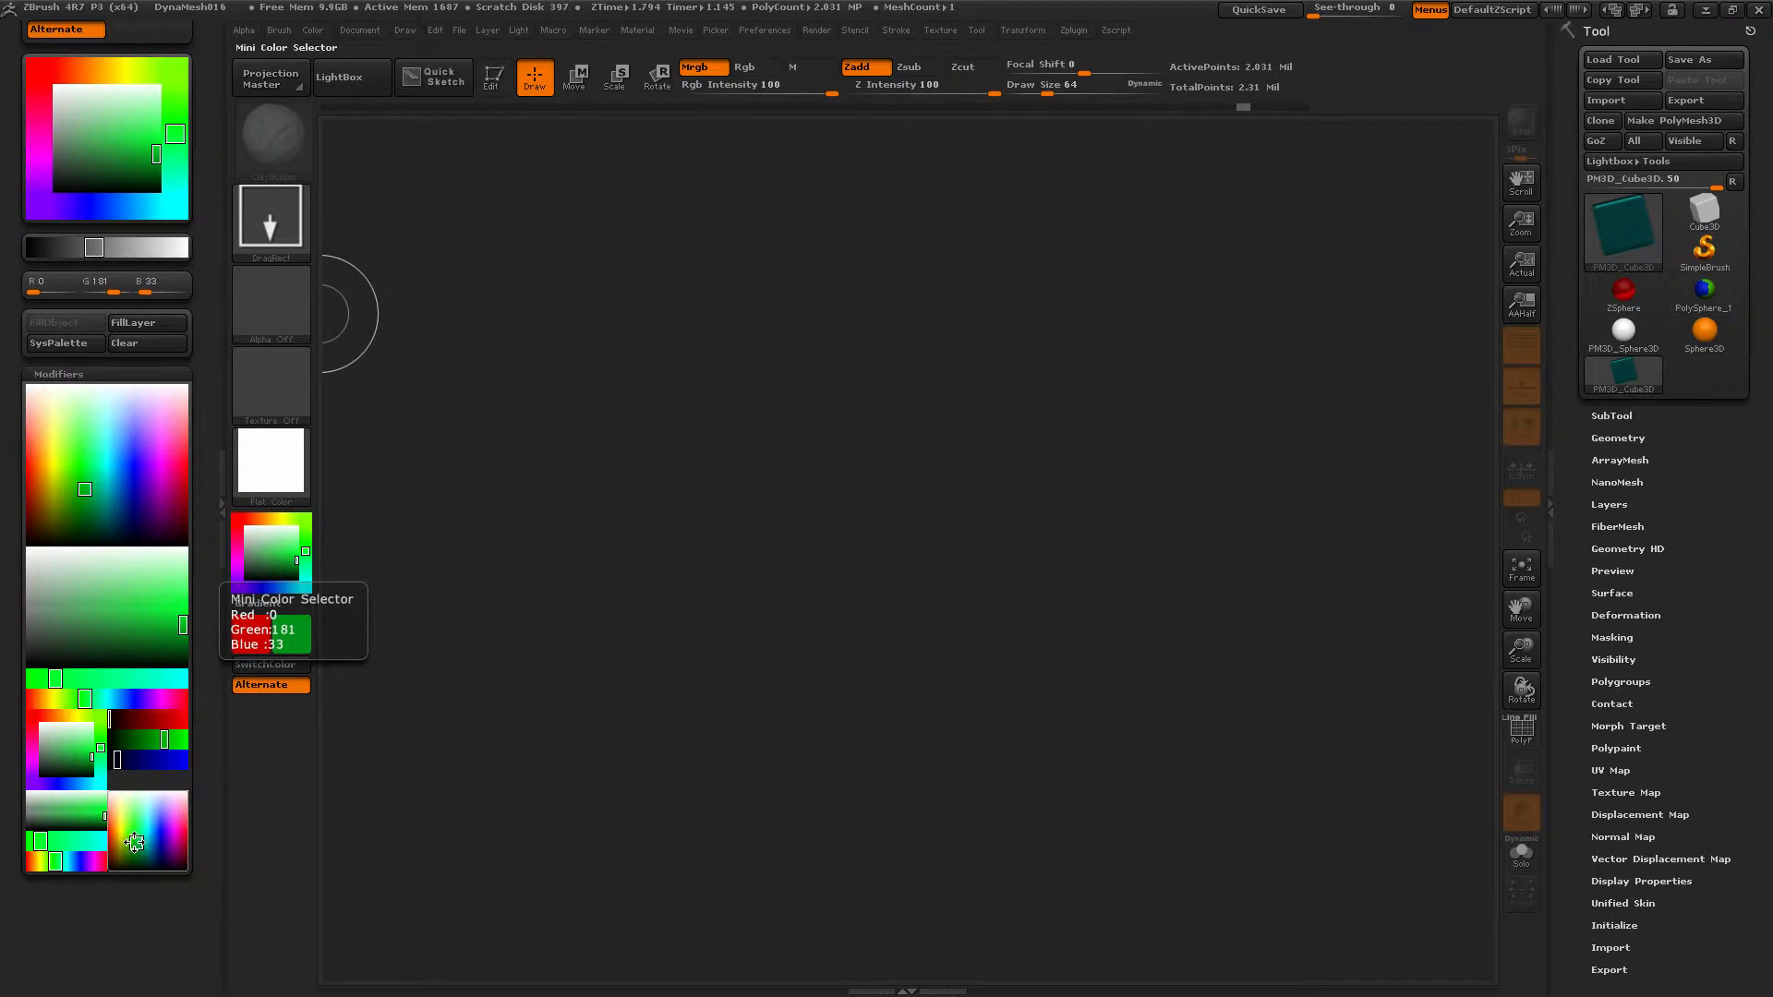
mouse_move(136, 842)
left_mouse_down()
mouse_move(170, 843)
mouse_move(147, 833)
left_mouse_up()
mouse_move(105, 471)
left_mouse_down()
mouse_move(110, 507)
mouse_move(75, 456)
mouse_move(148, 545)
mouse_move(171, 407)
mouse_move(95, 400)
mouse_move(150, 521)
mouse_move(155, 593)
left_mouse_up()
Collapse Modifiers, drag the Color palette out of the tray, and reopen it as a pop-up.
left_click(126, 381)
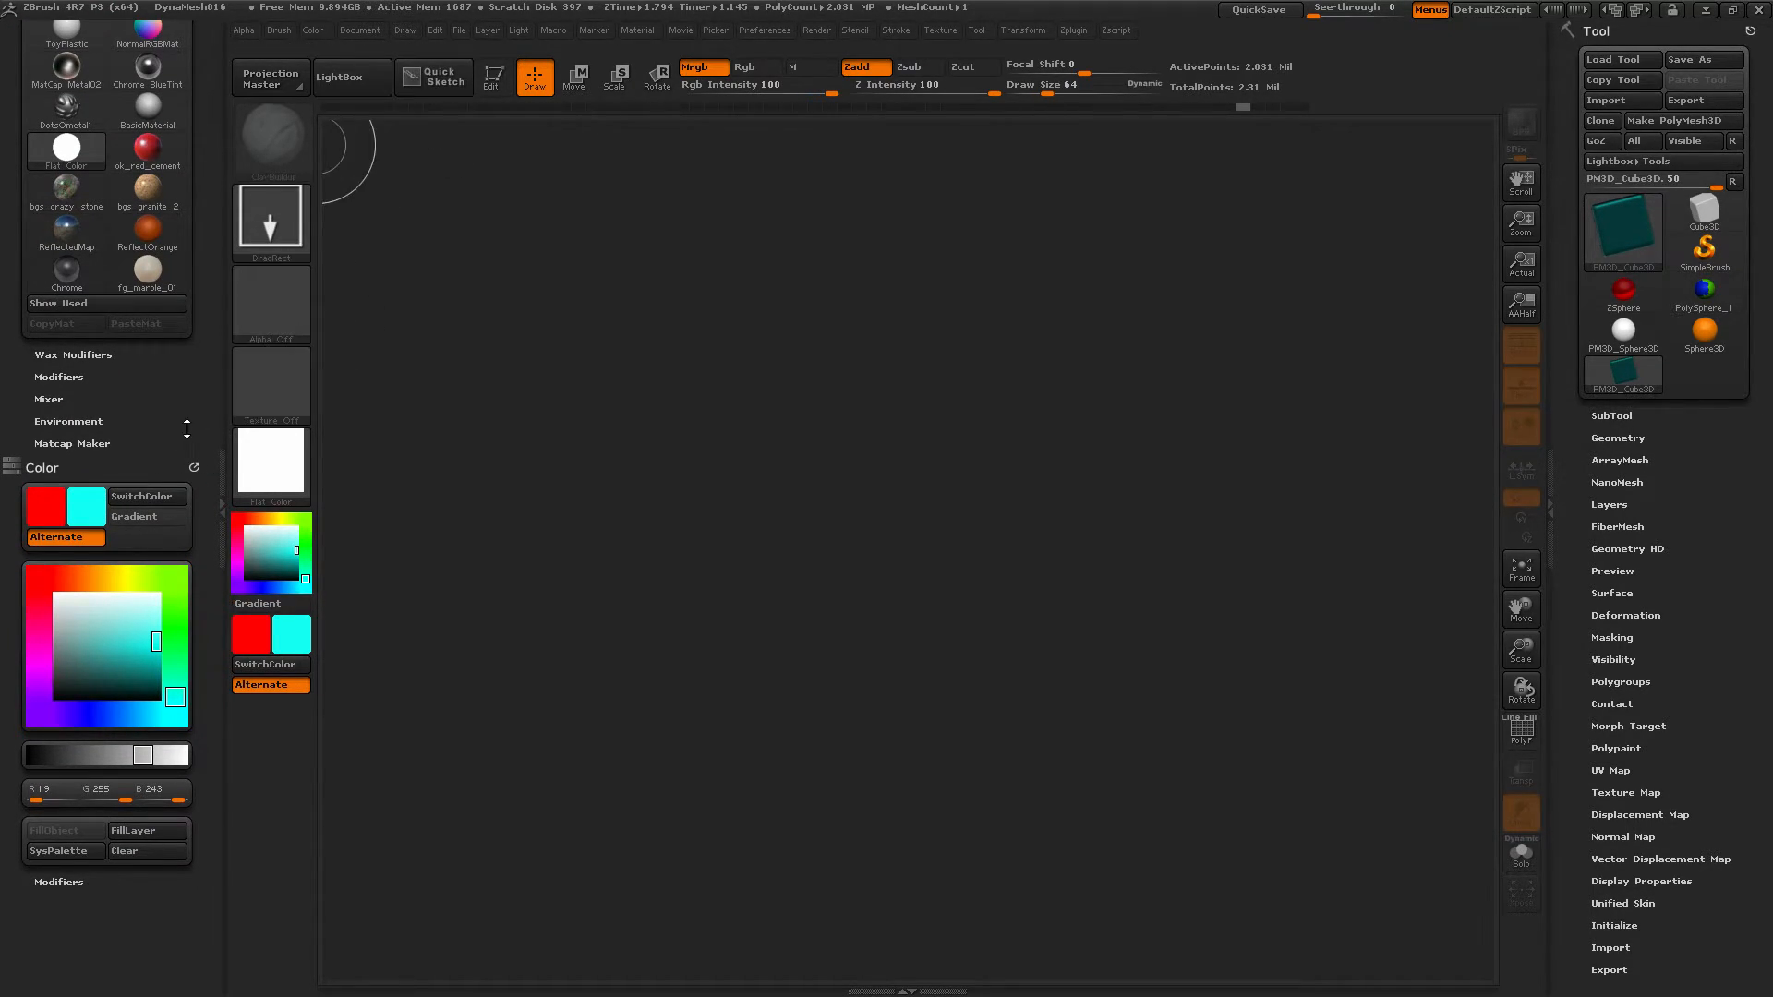
left_click_drag(192, 463, 575, 408)
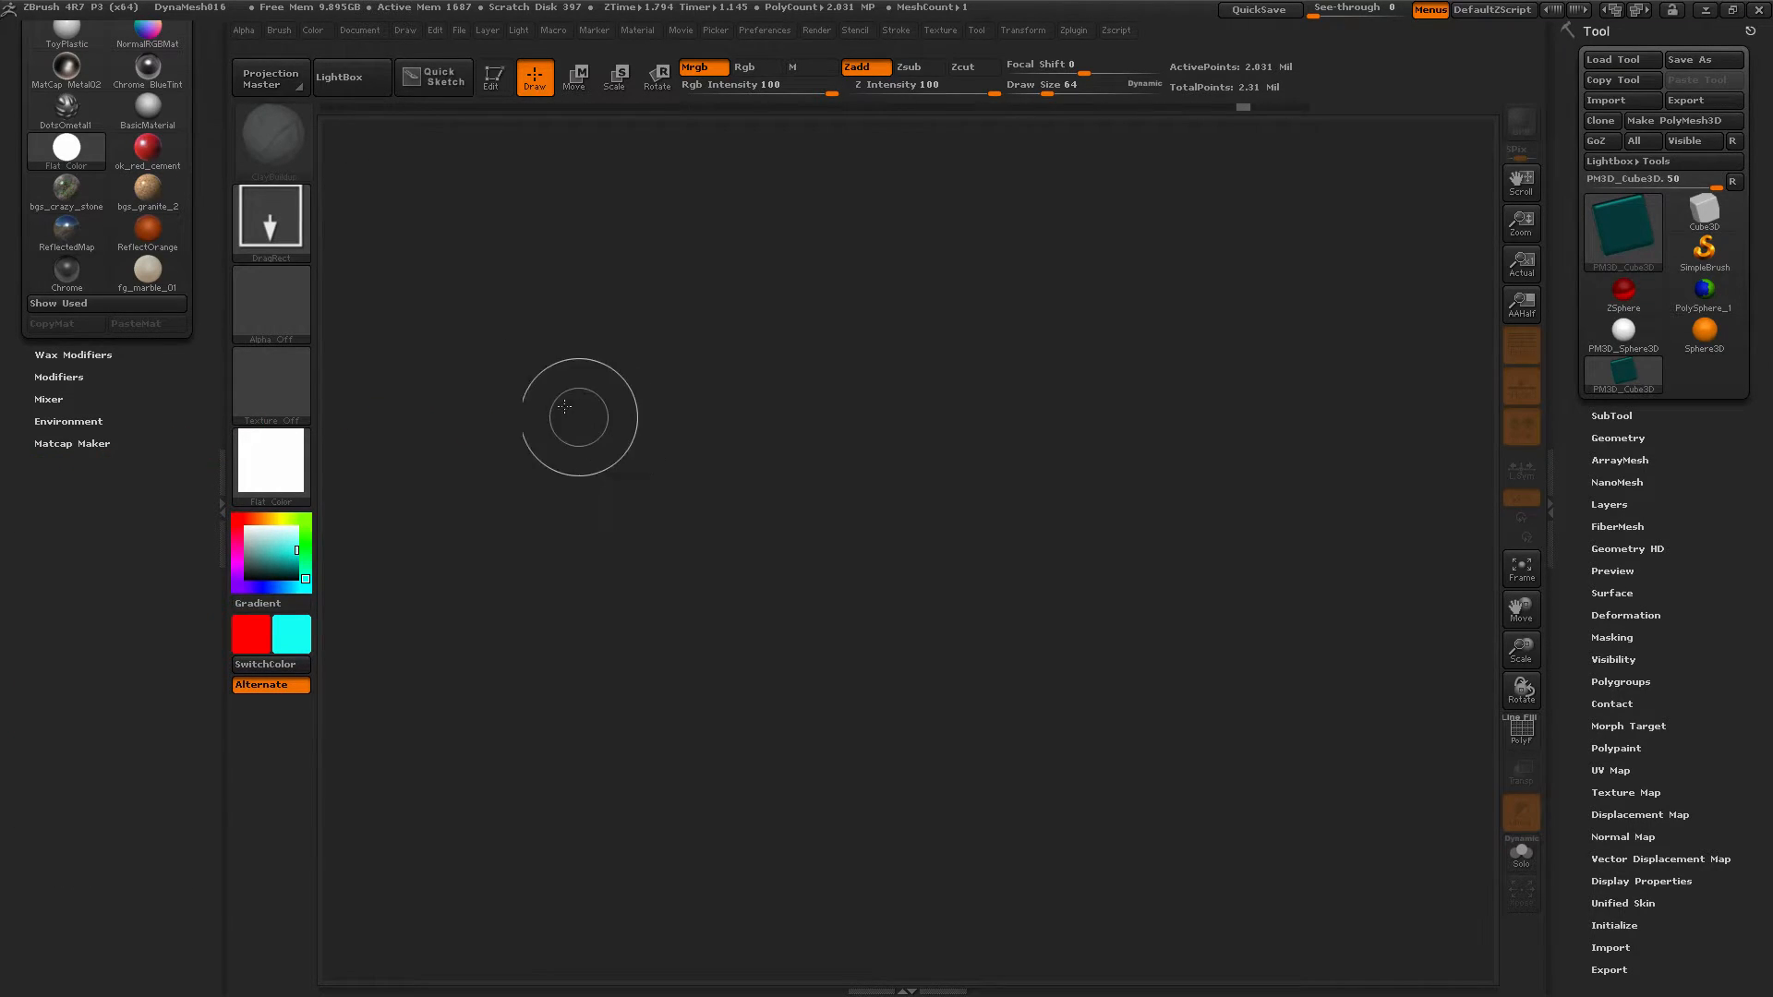
left_click(319, 32)
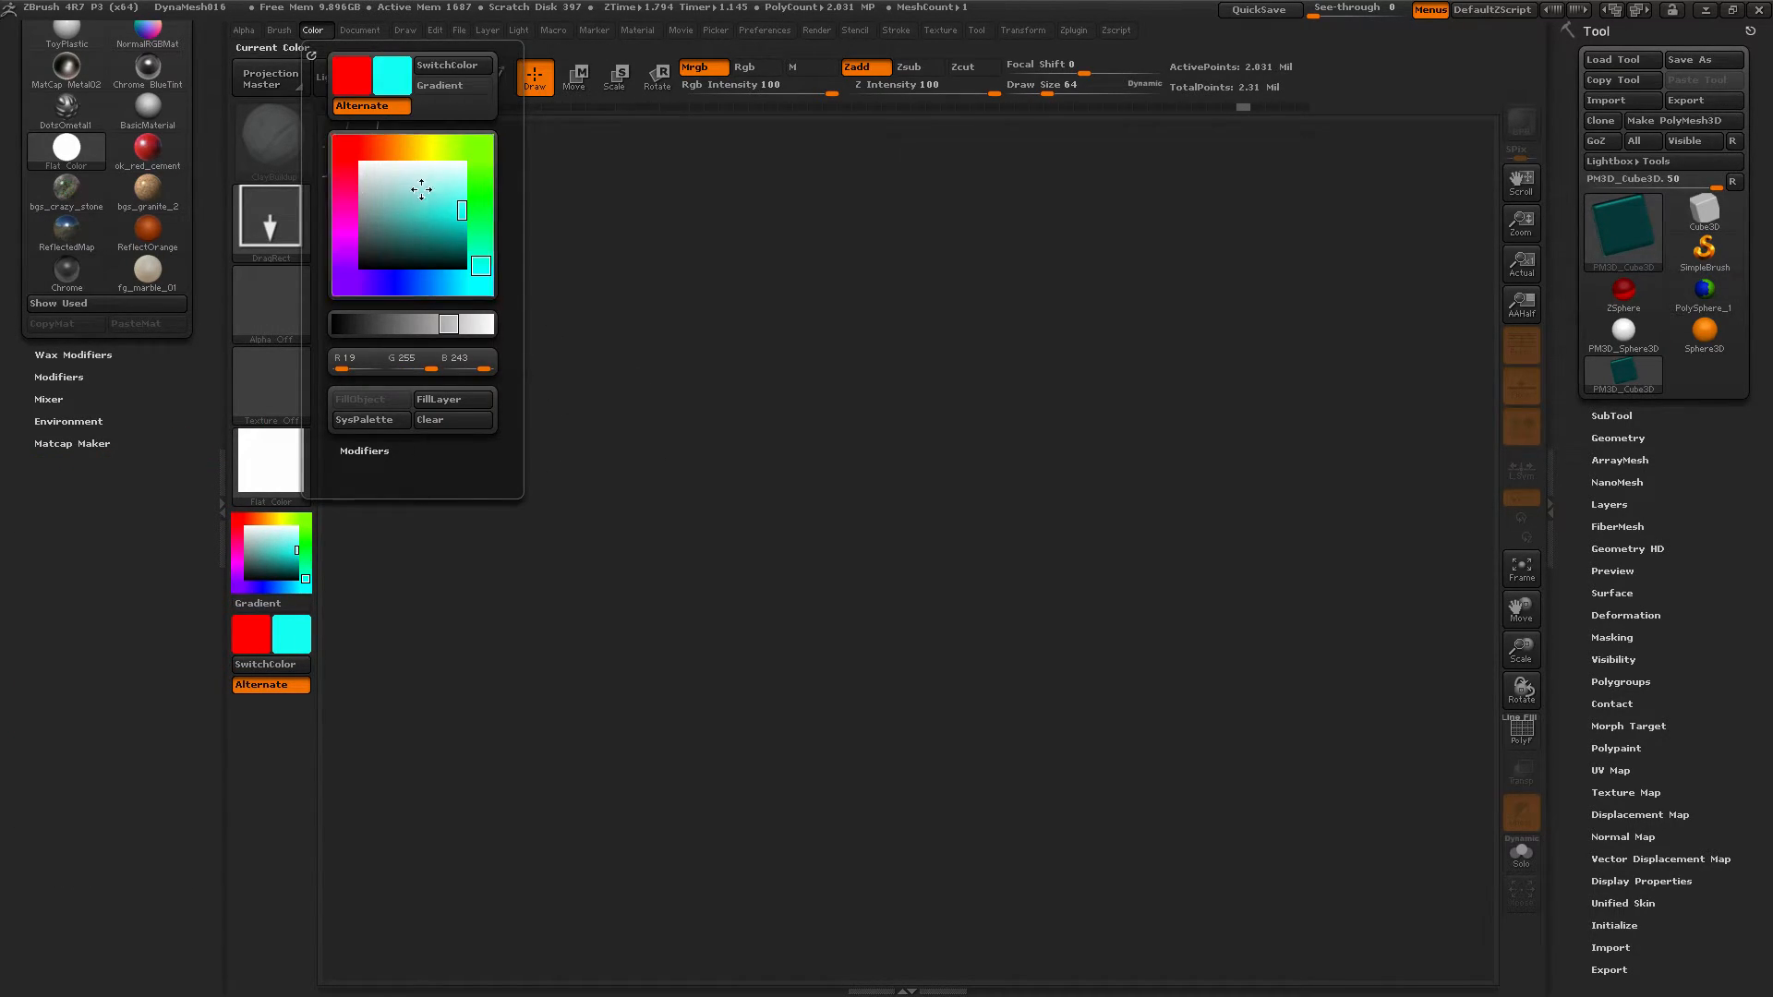
left_click(406, 29)
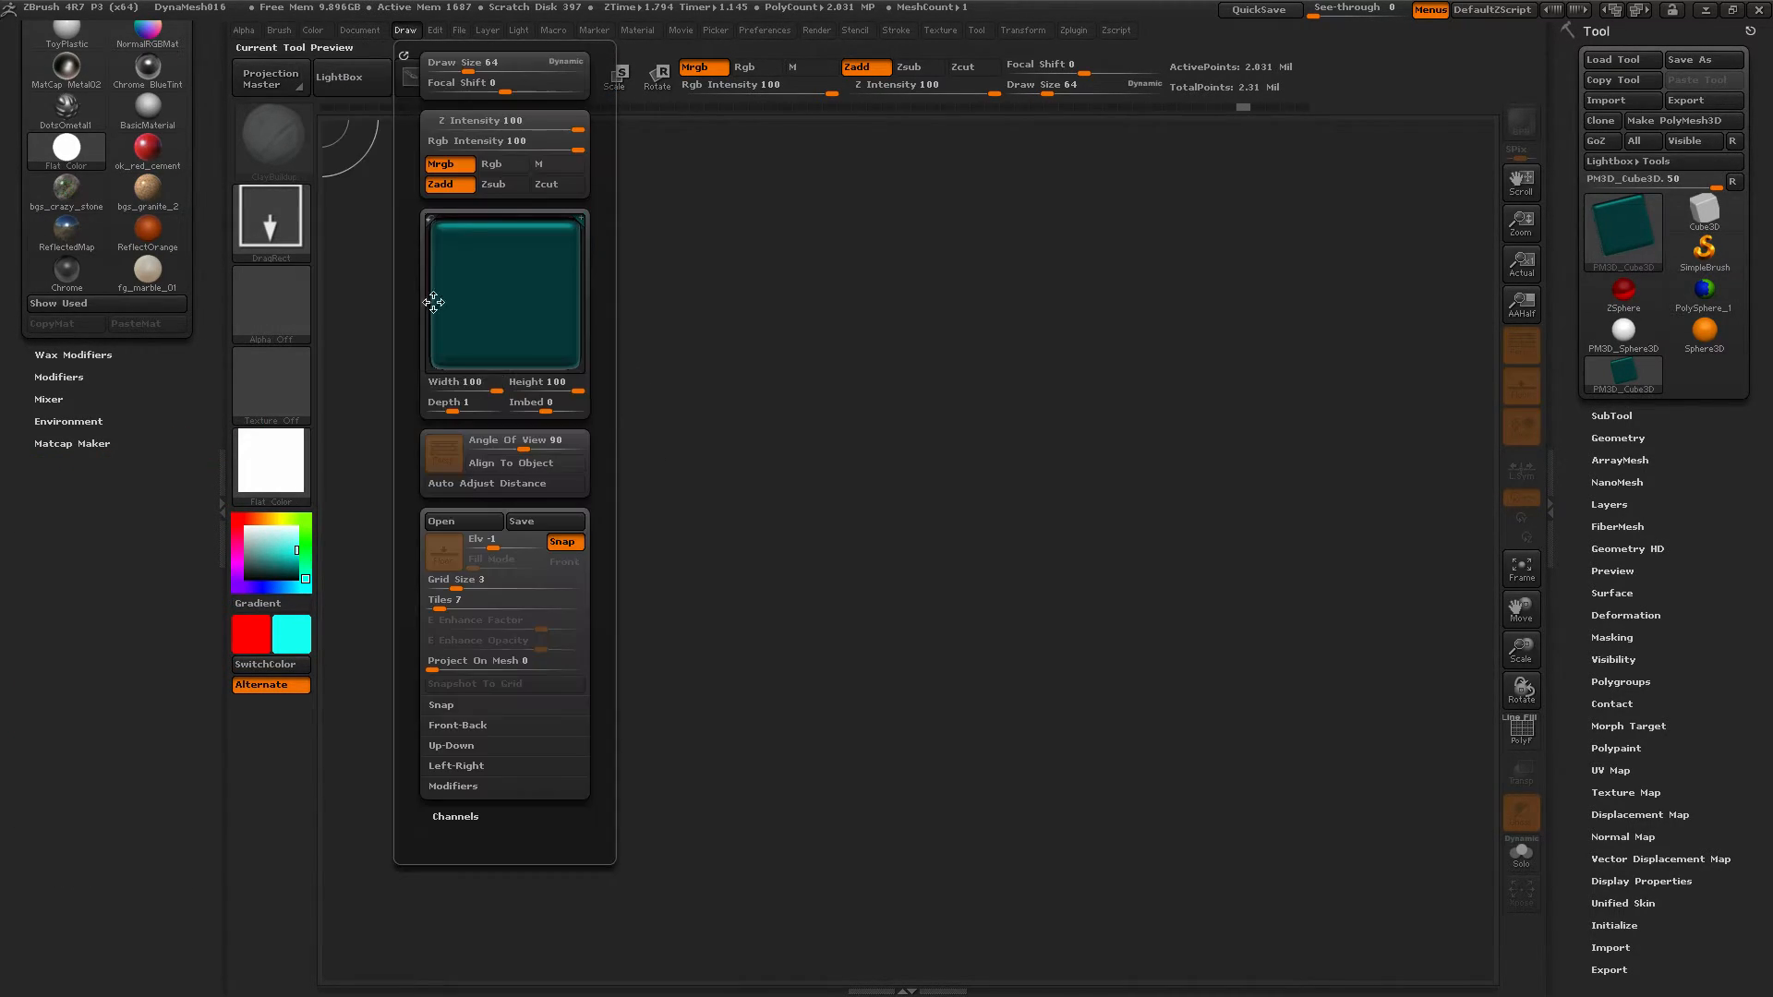
left_click(314, 30)
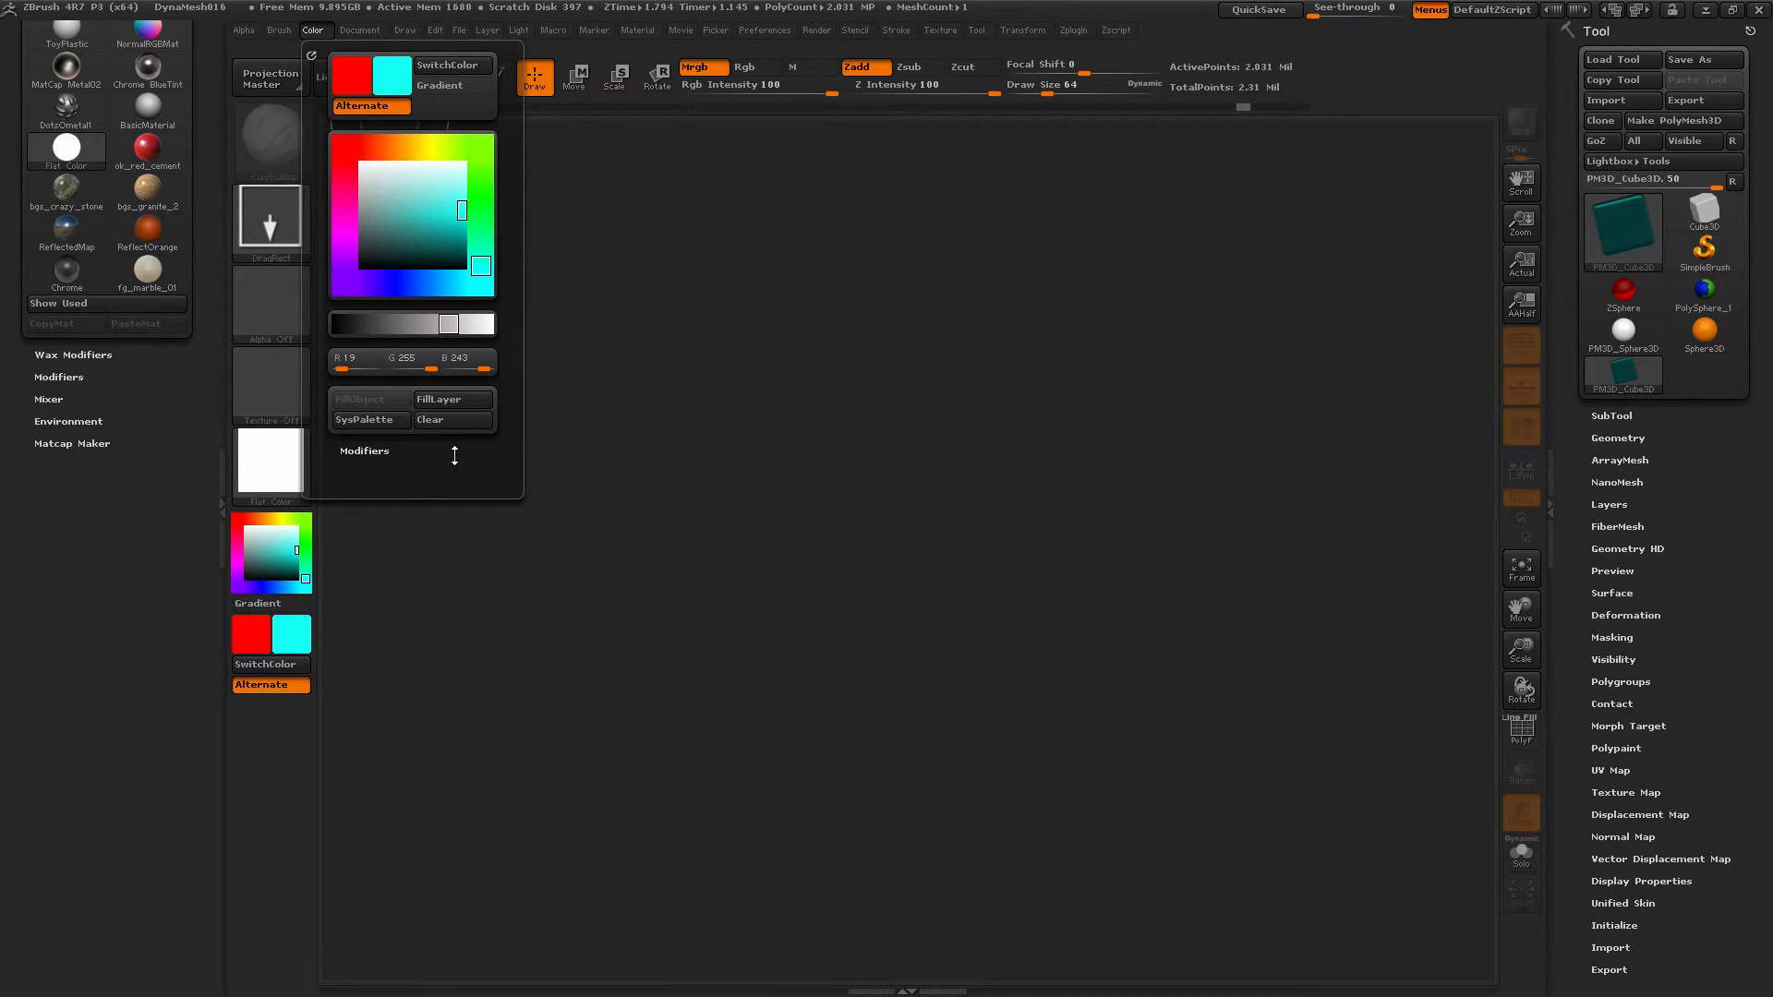